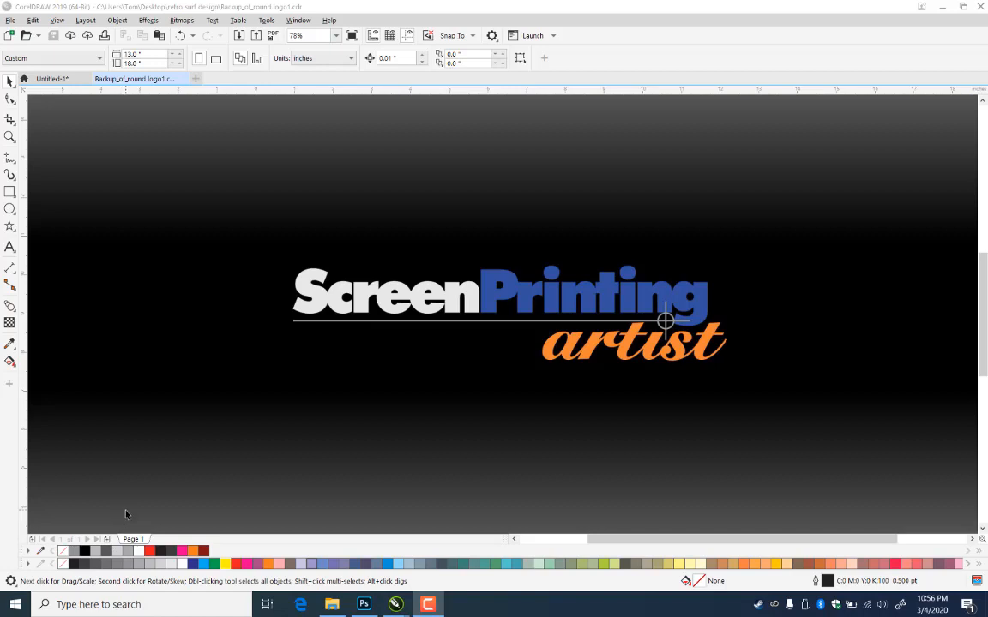
# Add a blank second page to the document
pyautogui.click(107, 539)
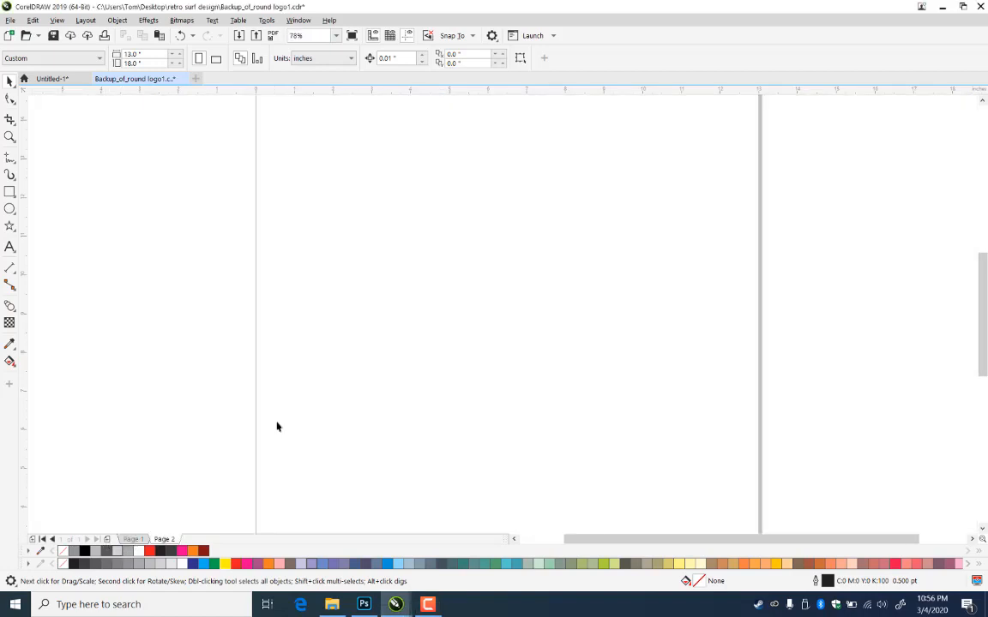
pyautogui.click(9, 137)
pyautogui.rightClick(569, 430)
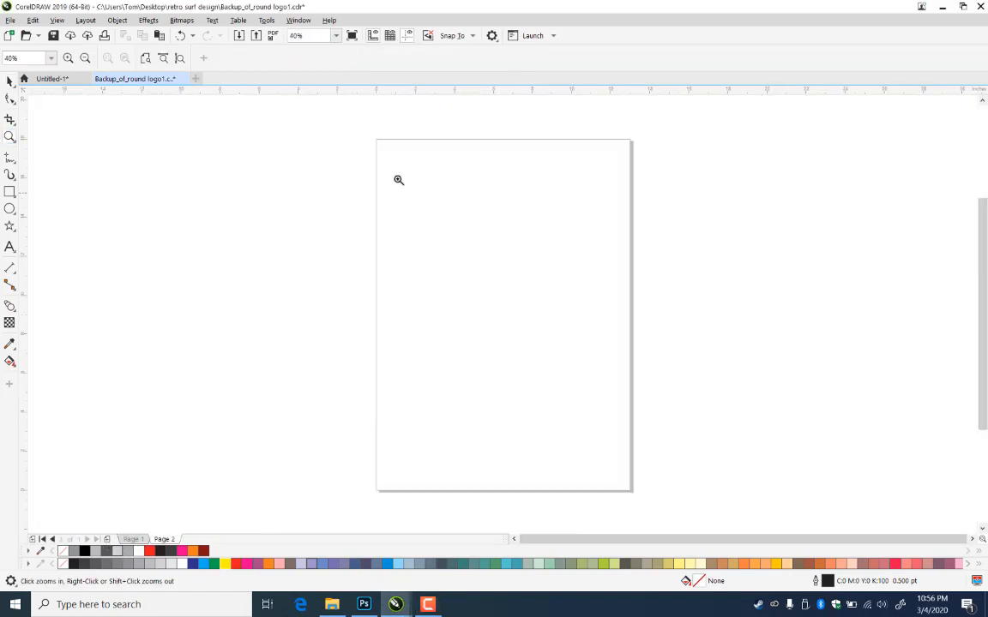
pyautogui.moveTo(359, 157); pyautogui.dragTo(648, 456)
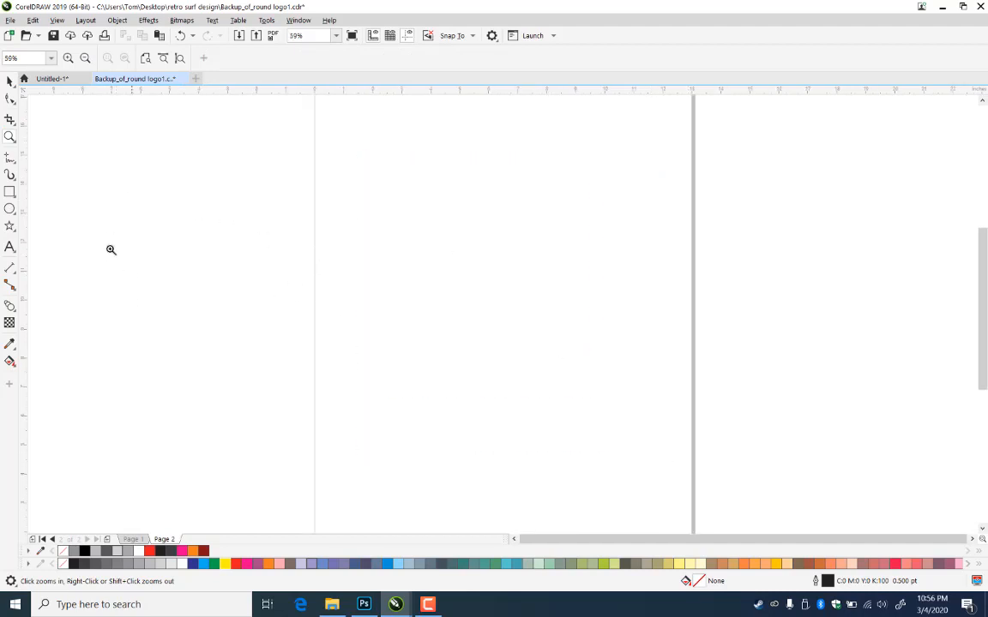
# Draw a circle about 10.36 inches in diameter and center it on the page
pyautogui.click(10, 208)
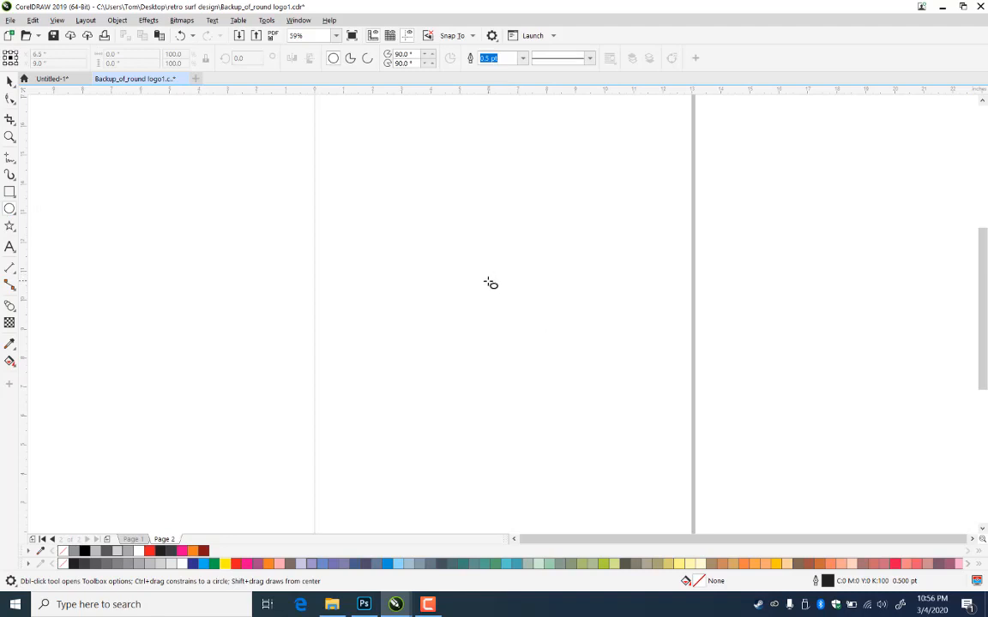
pyautogui.moveTo(486, 282); pyautogui.dragTo(633, 439)
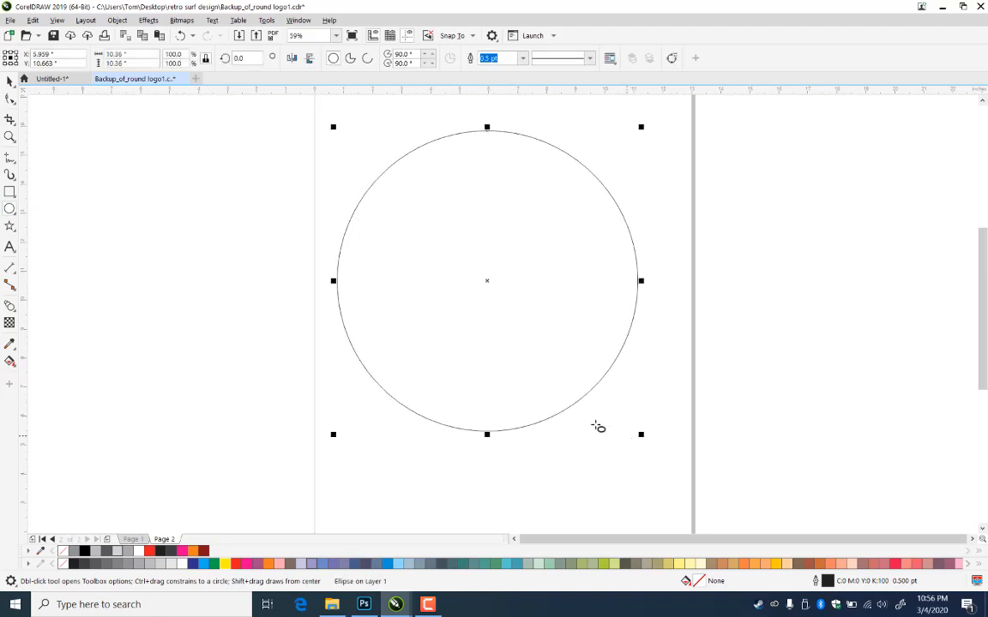
pyautogui.click(9, 80)
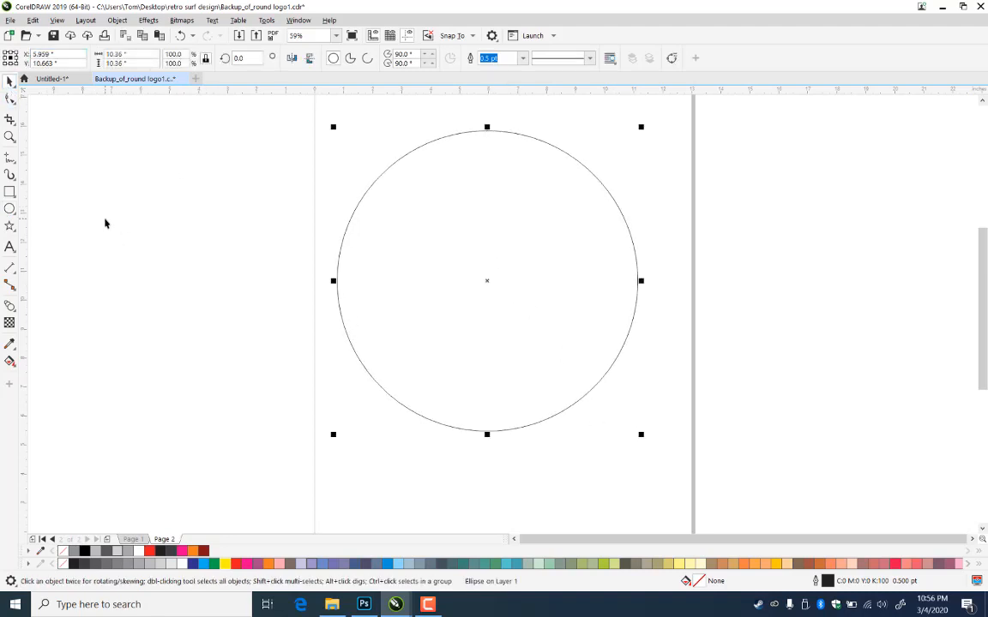
pyautogui.press('p')
pyautogui.click(169, 152)
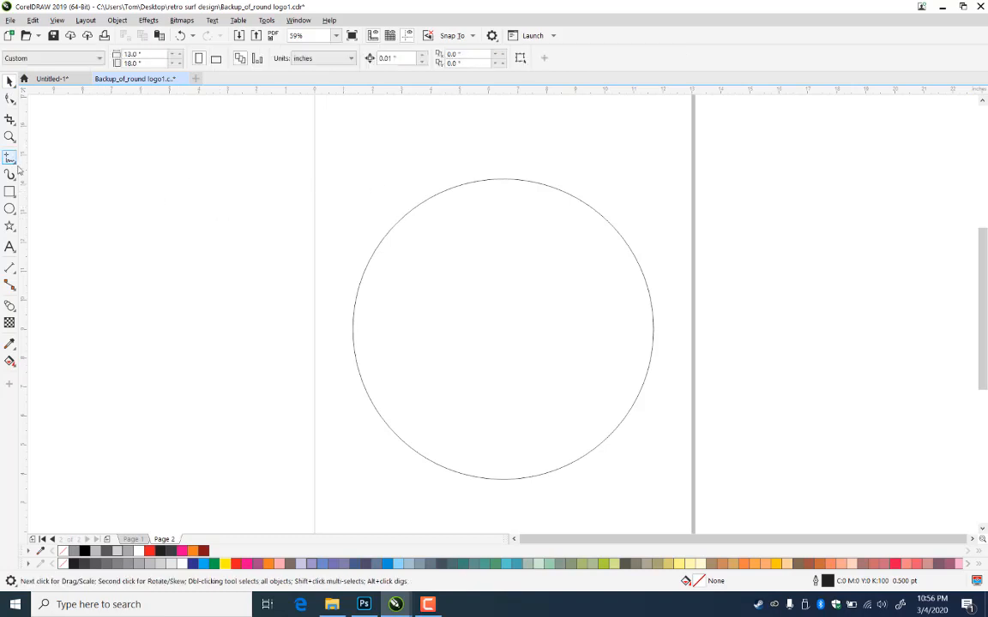
# Draw a page-wide background rectangle about 13.02 by 15.75 inches, filled with 80% Black and placed behind the circle
pyautogui.click(10, 192)
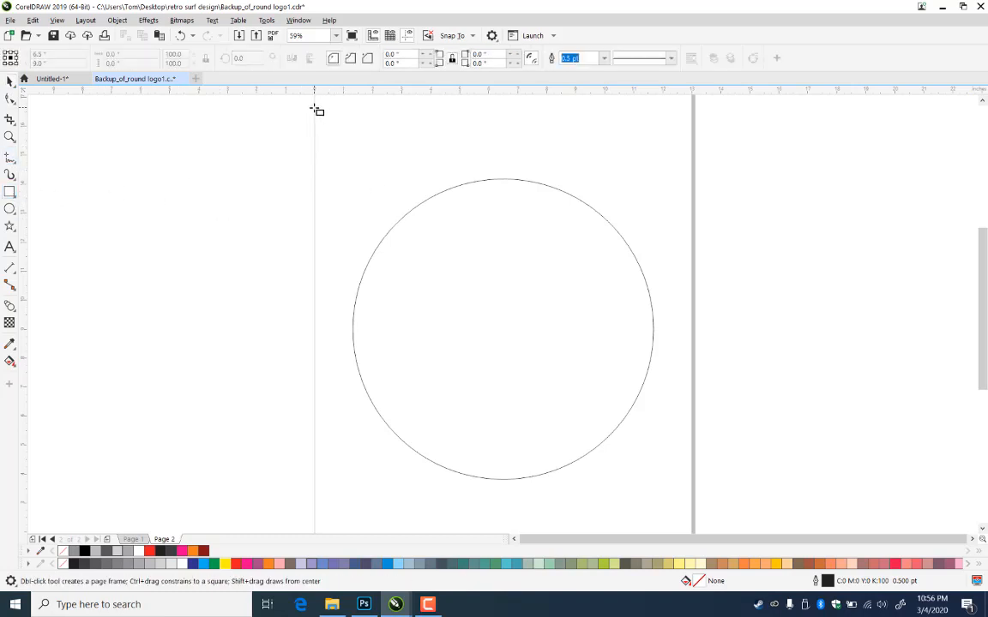
pyautogui.moveTo(315, 111); pyautogui.dragTo(695, 489)
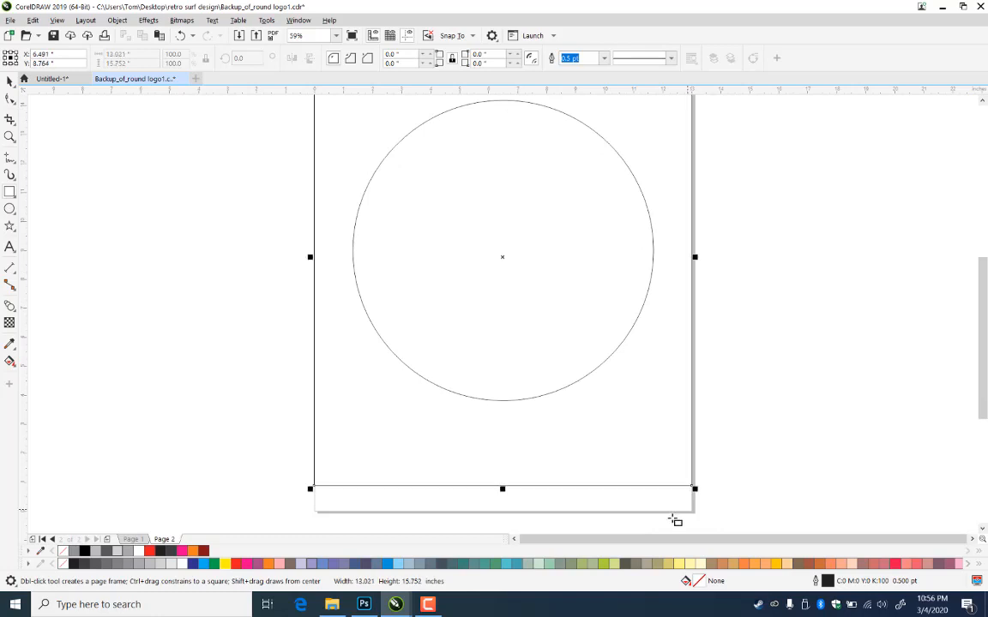
pyautogui.click(95, 550)
pyautogui.hotkey('shift', 'pagedown')
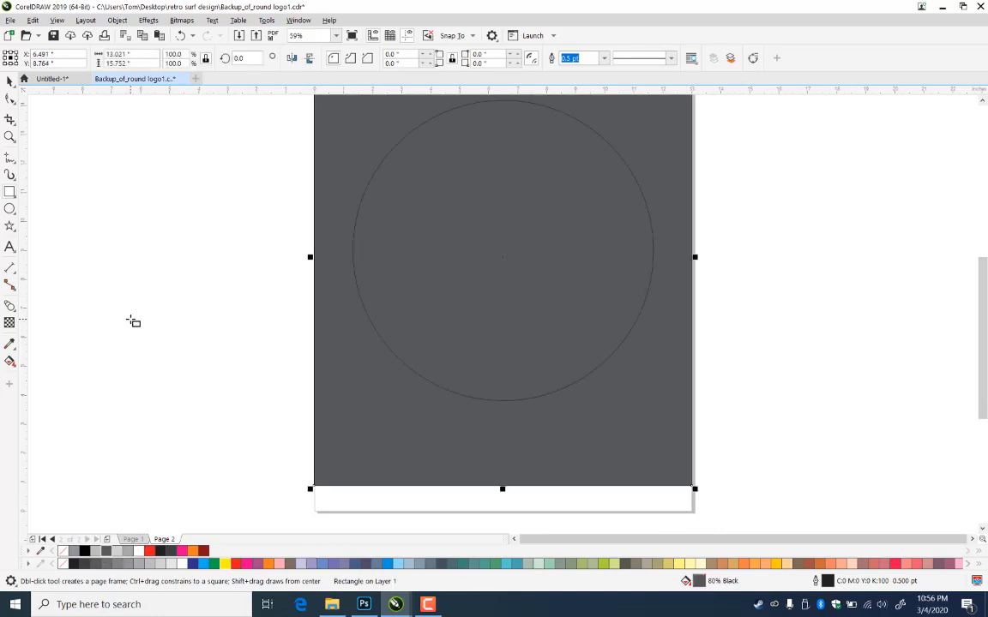
pyautogui.click(10, 80)
pyautogui.press('Escape')
pyautogui.click(407, 466)
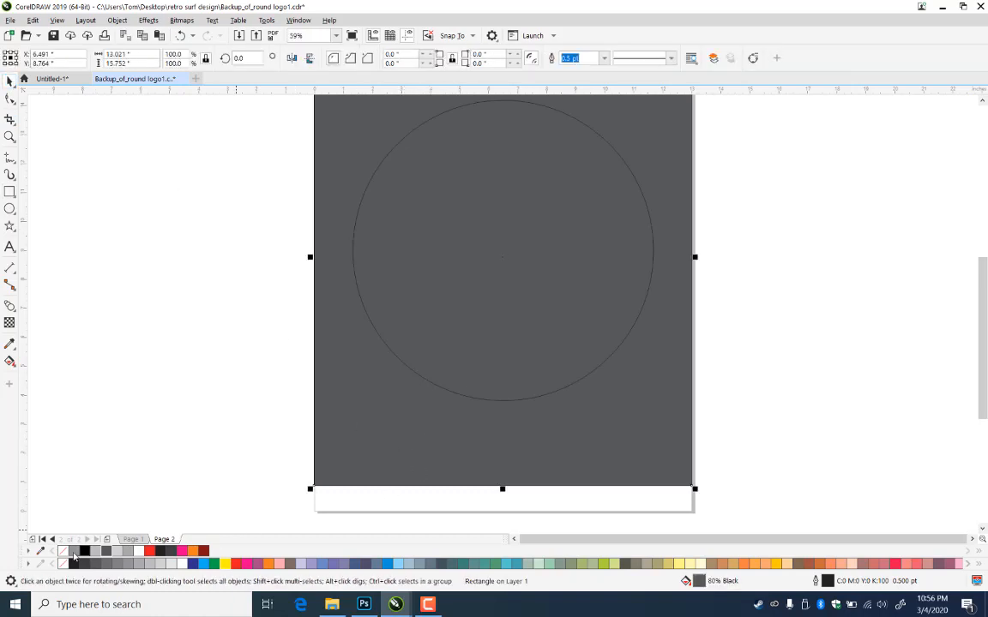
pyautogui.click(165, 388)
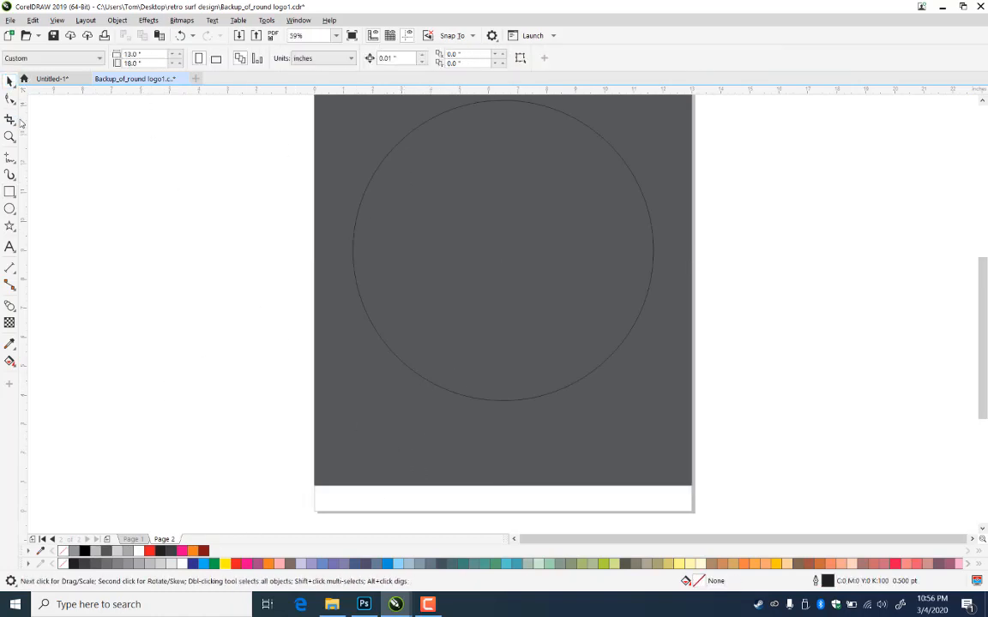
# Draw a thin horizontal bar about 11.66 by 0.11 inches across the upper part of the circle
pyautogui.click(9, 135)
pyautogui.moveTo(320, 109); pyautogui.dragTo(670, 306)
pyautogui.rightClick(355, 267)
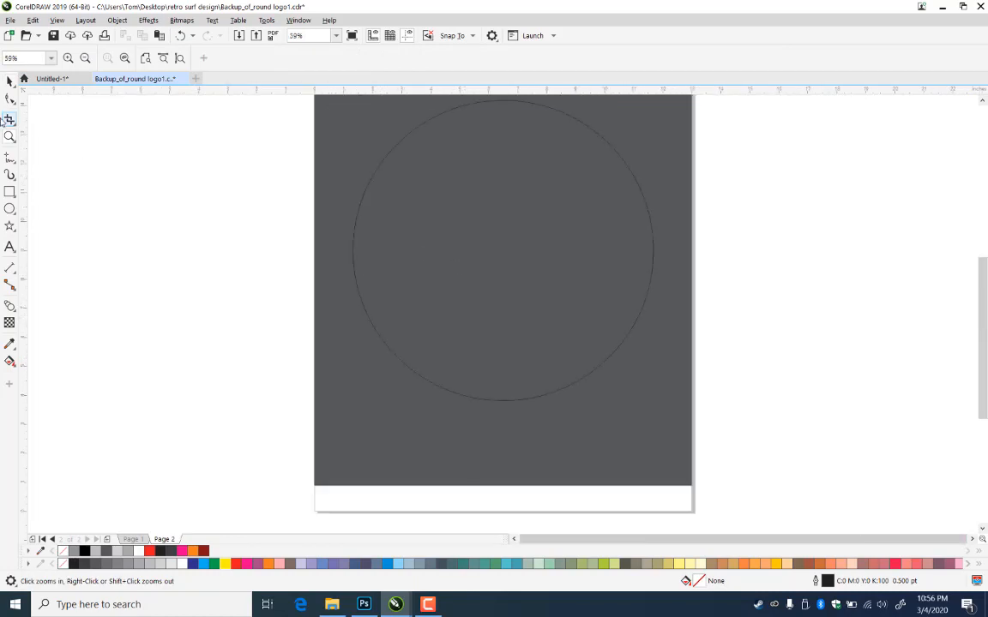
pyautogui.click(10, 81)
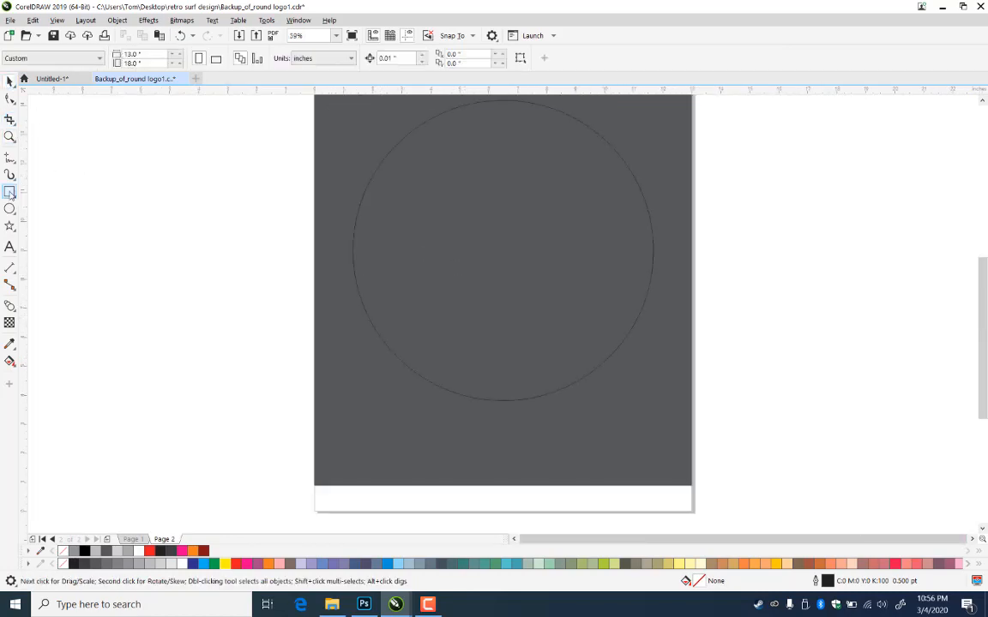
pyautogui.click(9, 193)
pyautogui.moveTo(358, 131); pyautogui.dragTo(677, 130)
pyautogui.click(10, 80)
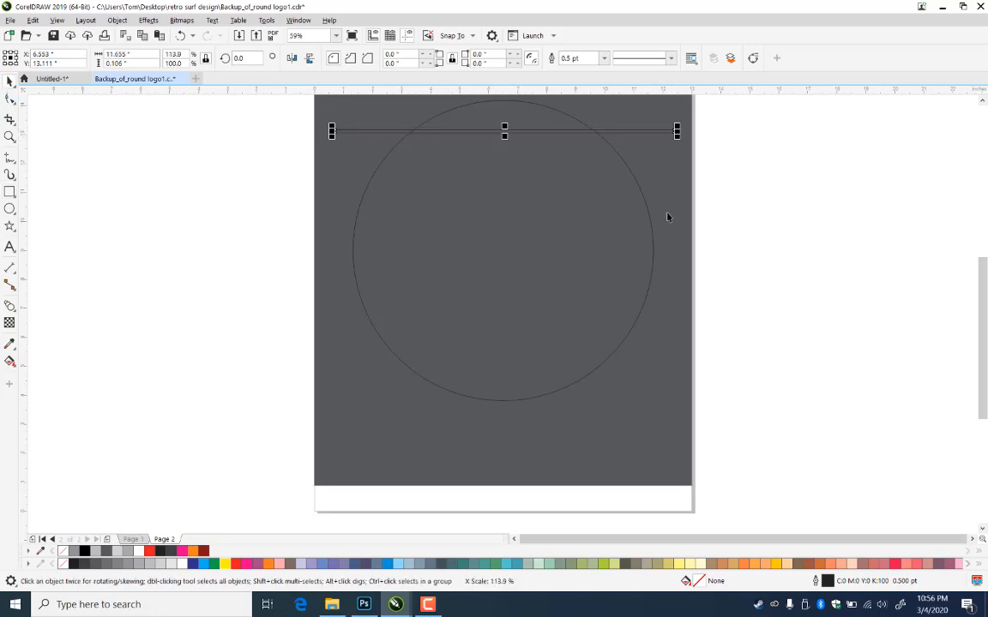
# Center the thin bar and the circle horizontally on the background rectangle
pyautogui.keyDown('shift'); pyautogui.click(660, 195); pyautogui.keyUp('shift')
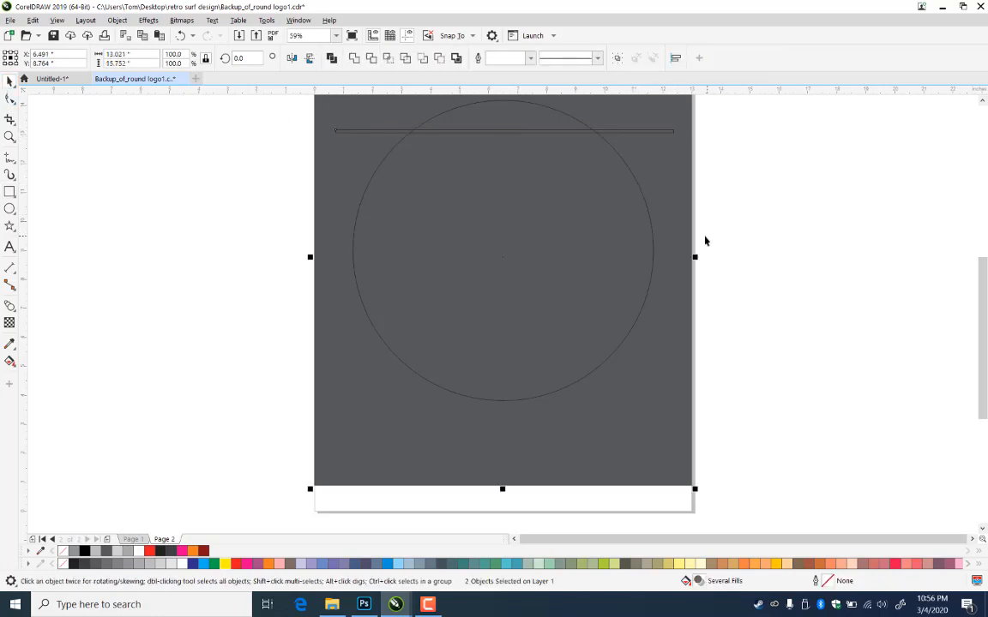
pyautogui.keyDown('shift'); pyautogui.click(674, 246); pyautogui.keyUp('shift')
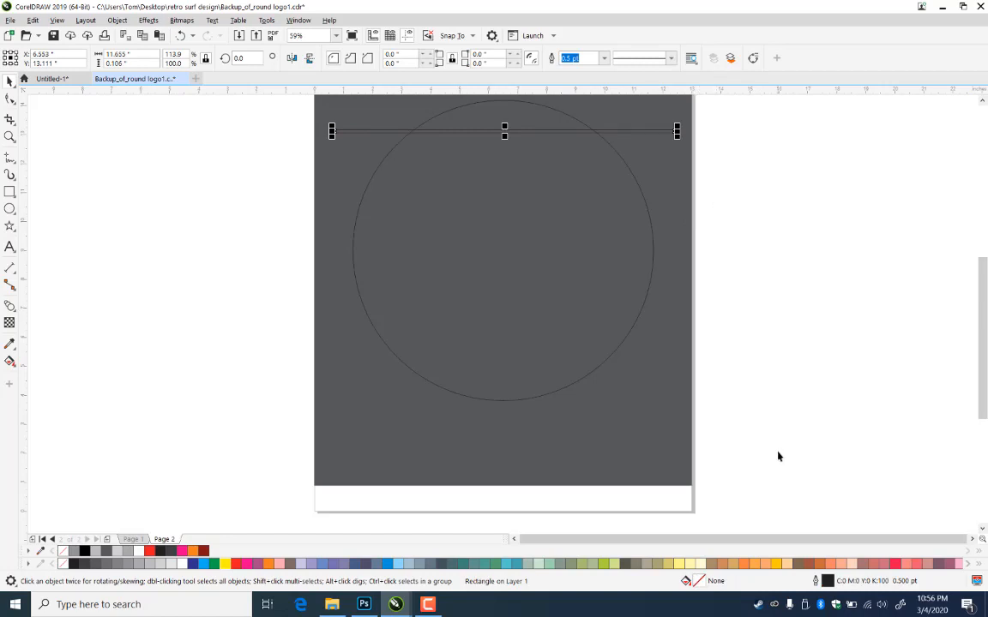
pyautogui.hotkey('ctrl', 'a')
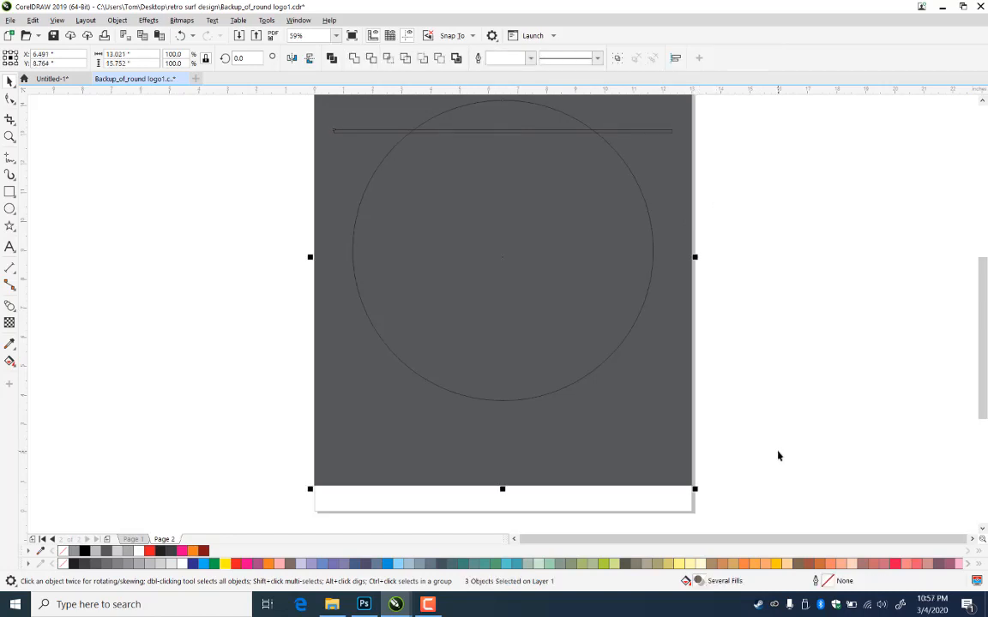
pyautogui.click(809, 366)
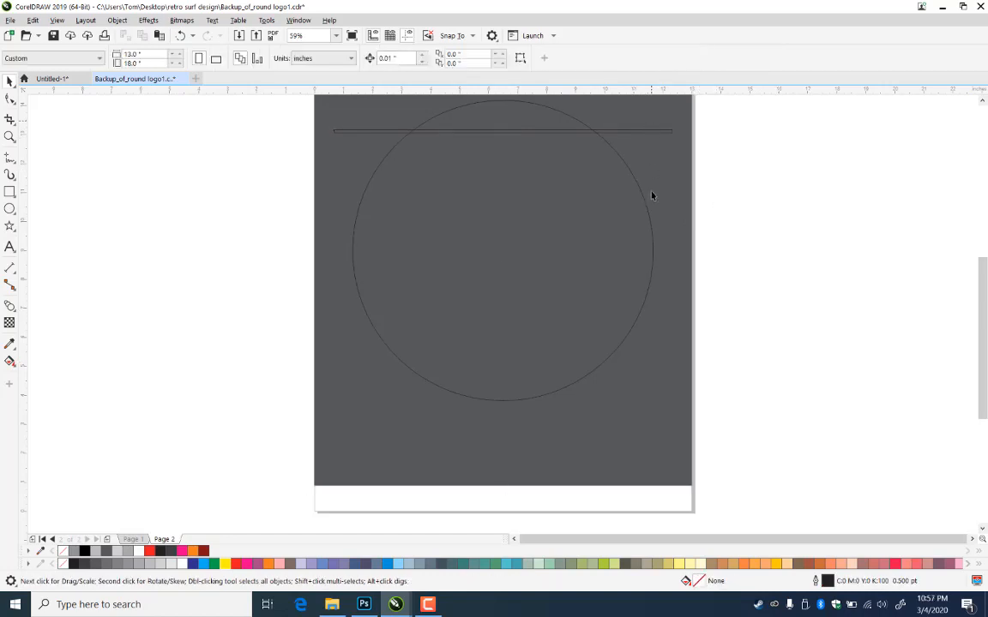
# Duplicate the bar downward at equal intervals of about 1.37 inches to make seven bars across the circle
pyautogui.click(645, 134)
pyautogui.moveTo(645, 134); pyautogui.dragTo(649, 204)
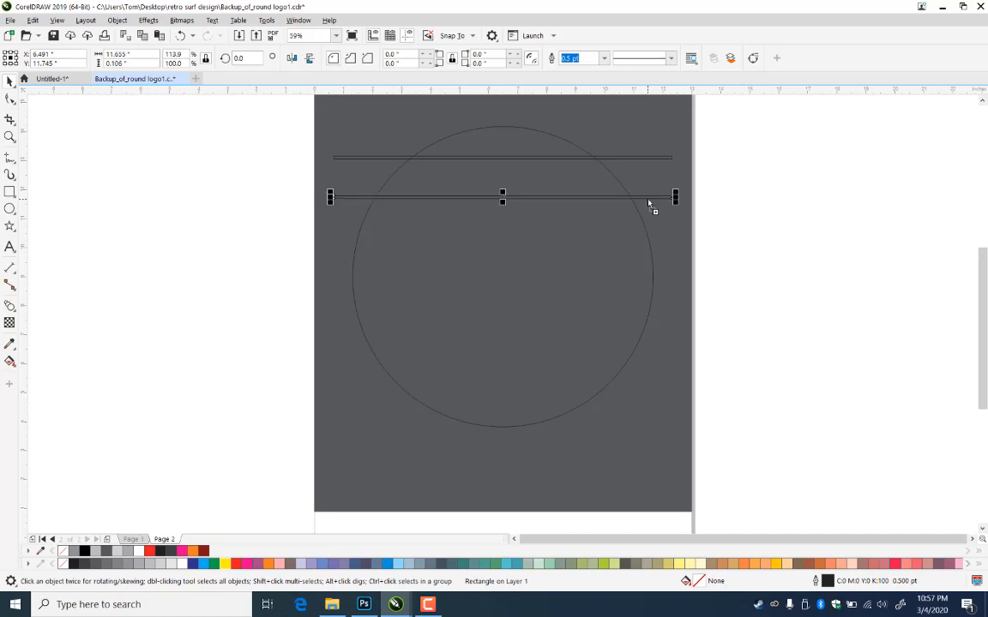
pyautogui.hotkey('ctrl', 'r')
pyautogui.hotkey('ctrl', 'r')
pyautogui.hotkey('ctrl', 'r')
pyautogui.hotkey('ctrl', 'r')
pyautogui.hotkey('ctrl', 'r')
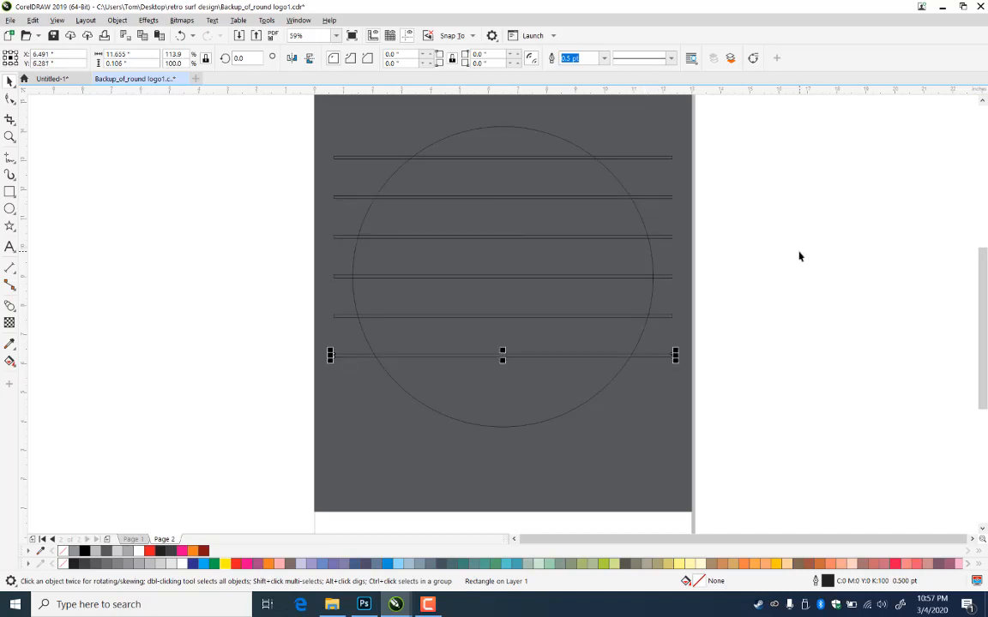
pyautogui.click(514, 402)
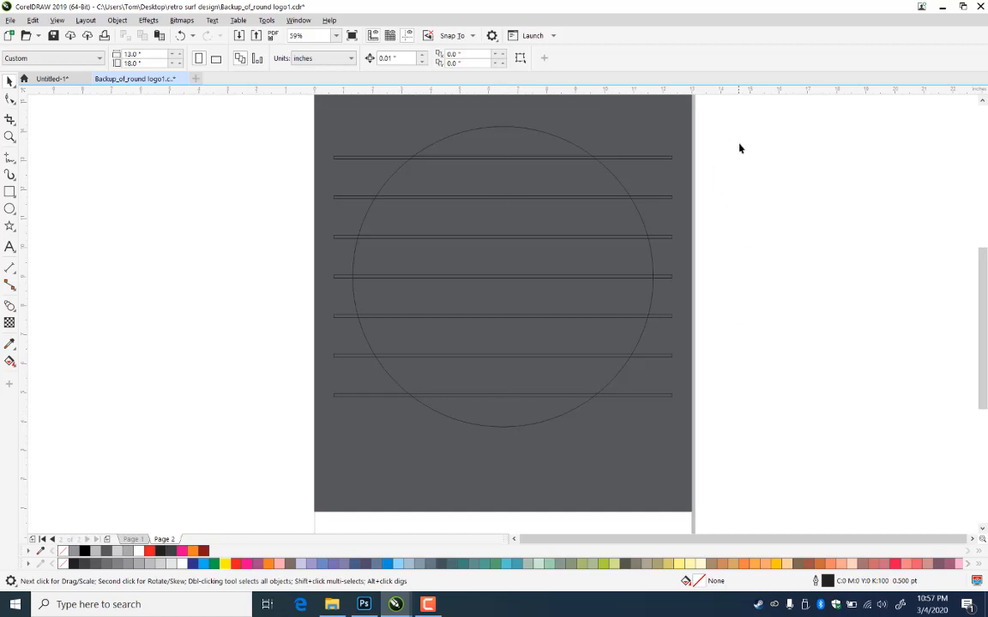
# Scale the seven bars vertically from their center to about 97% and group them
pyautogui.moveTo(740, 143)
pyautogui.mouseDown()
pyautogui.moveTo(244, 446)
pyautogui.moveTo(227, 414)
pyautogui.mouseUp()
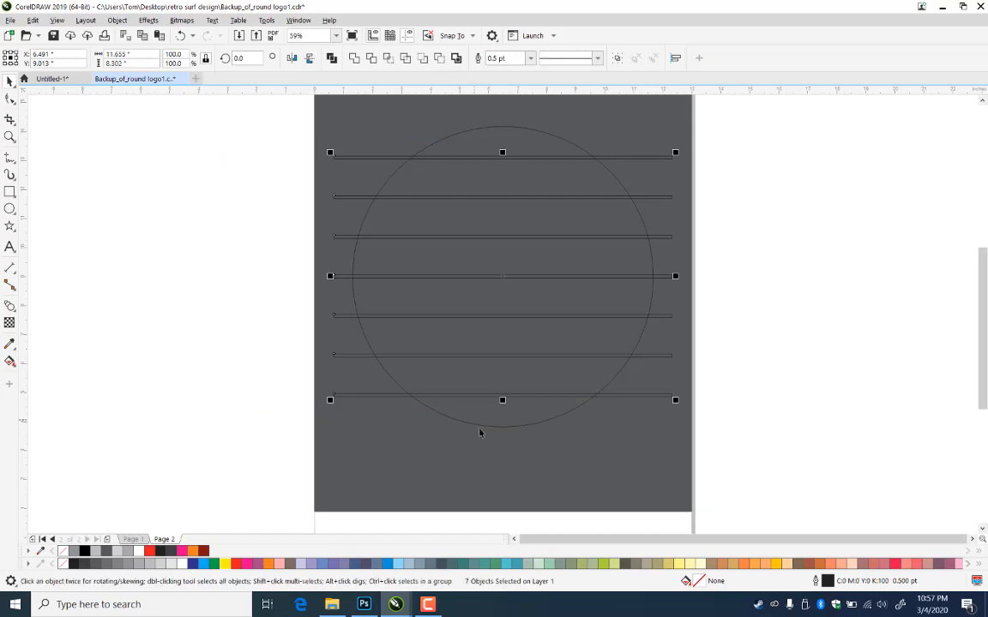
pyautogui.moveTo(502, 401); pyautogui.dragTo(503, 397)
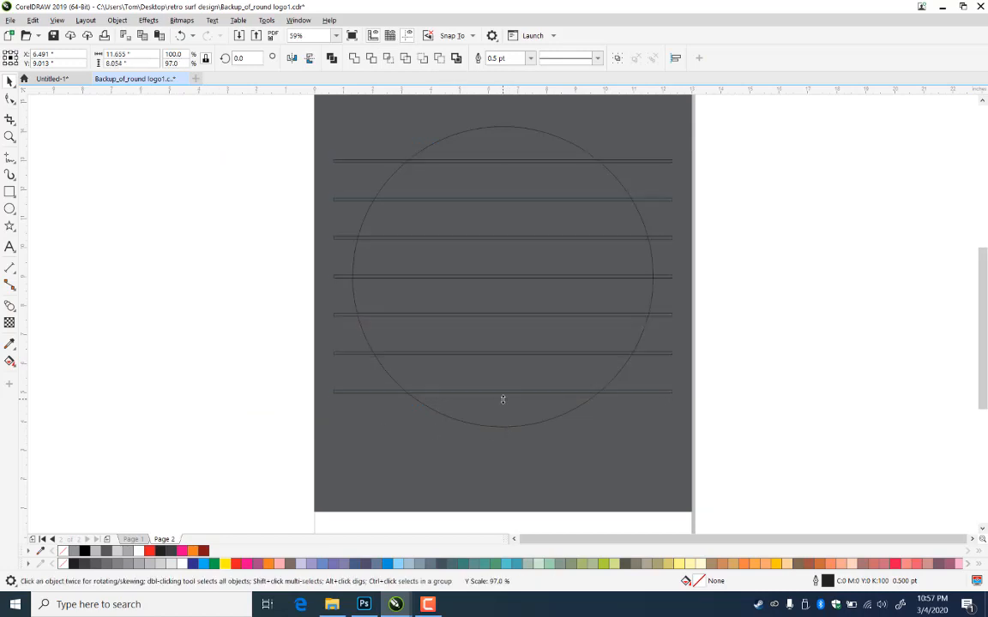
pyautogui.hotkey('ctrl', 'g')
pyautogui.hotkey('ctrl', 'f')
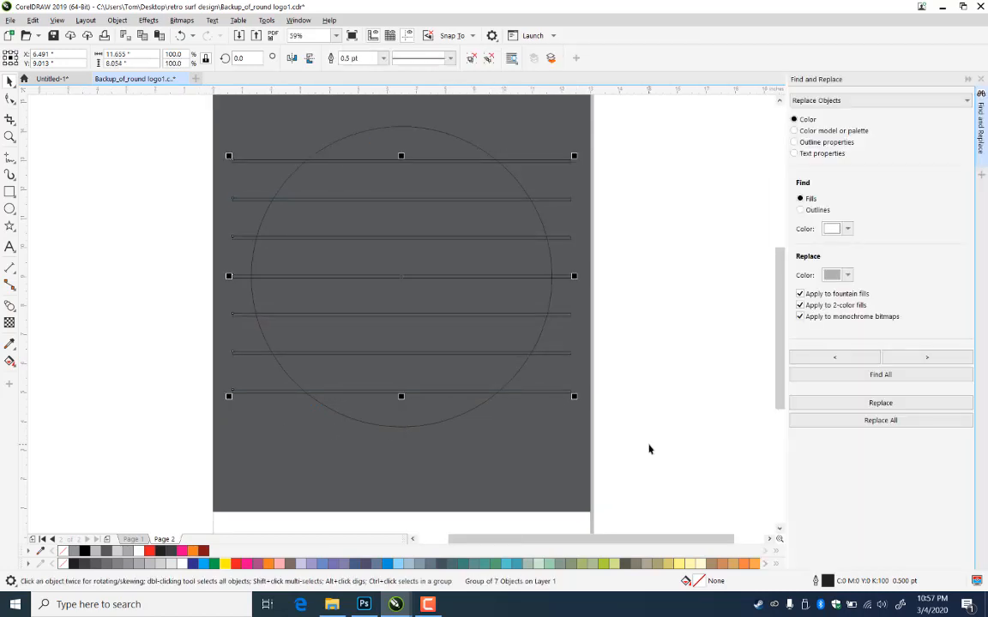
pyautogui.click(634, 423)
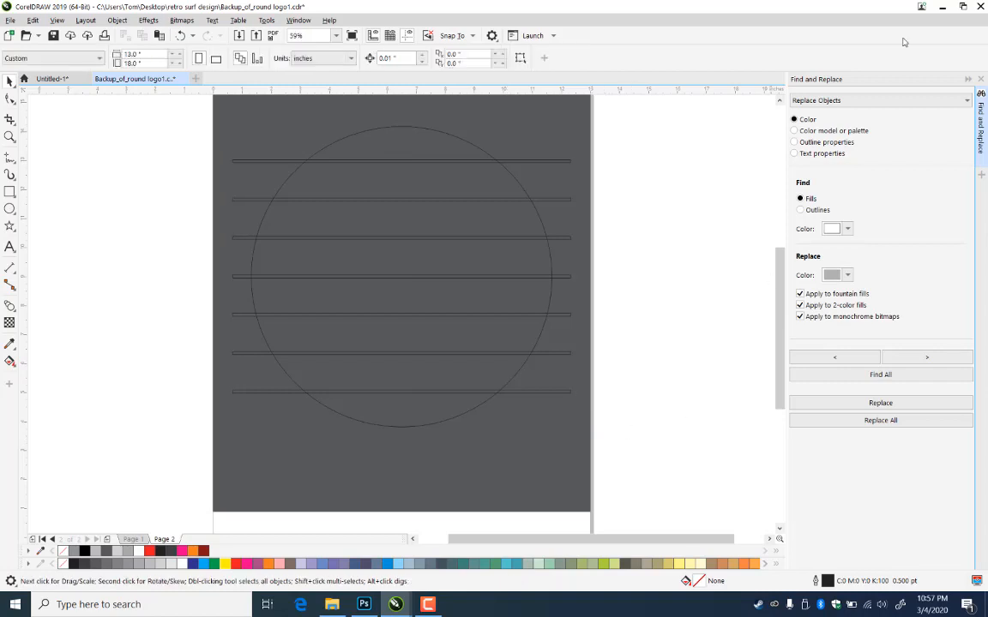
pyautogui.click(981, 79)
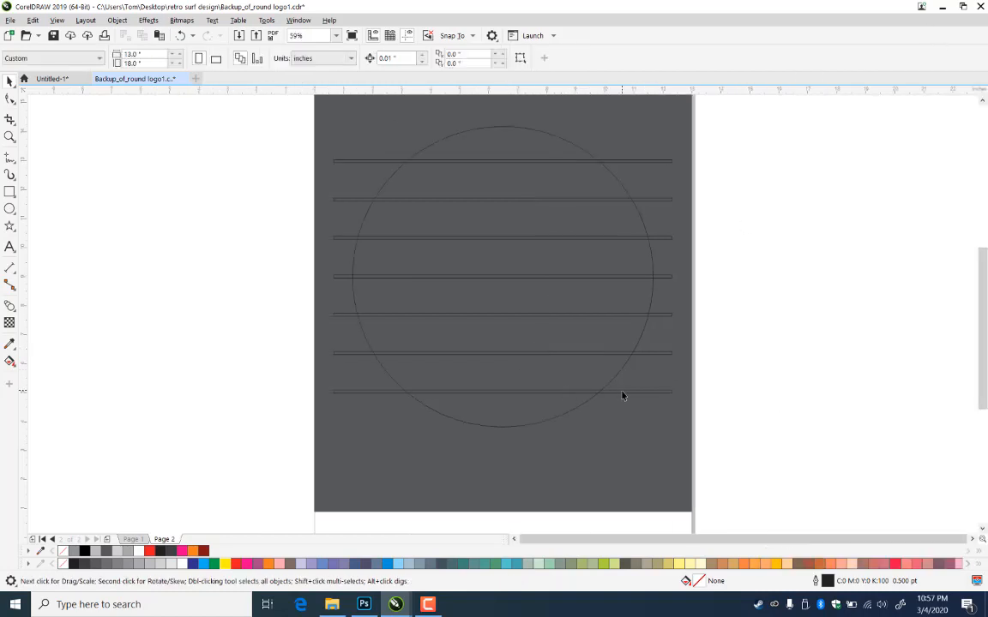
# Align the group of bars with the vertical center of the circle
pyautogui.click(622, 396)
pyautogui.click(623, 393)
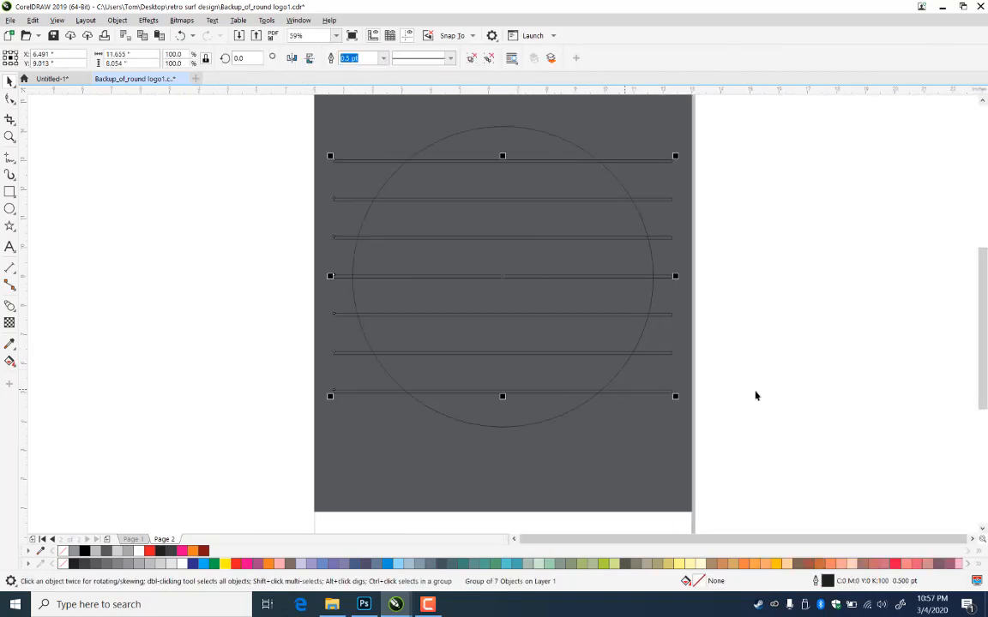
pyautogui.click(801, 383)
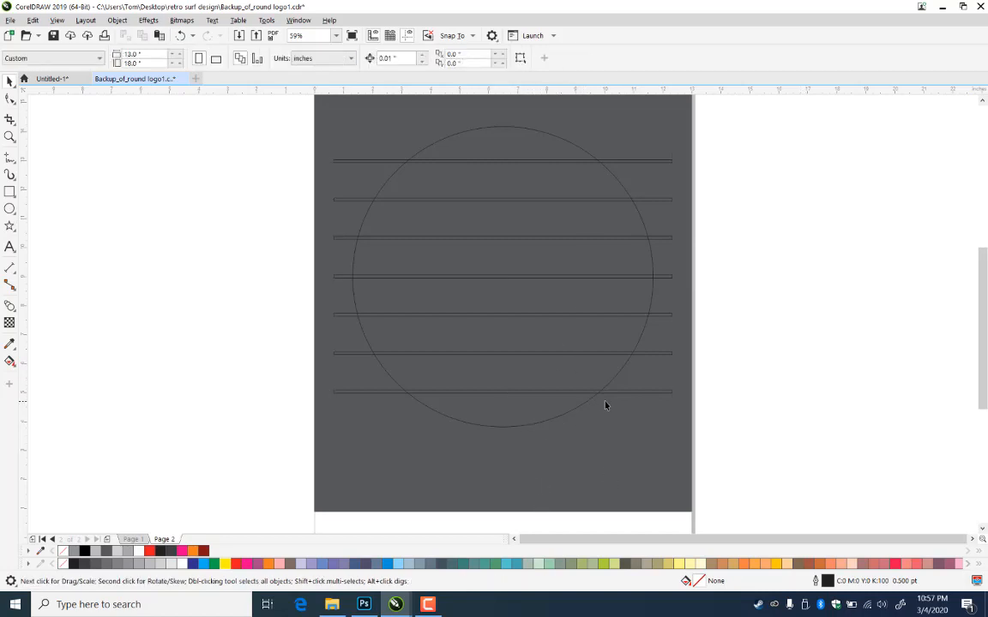
pyautogui.click(639, 394)
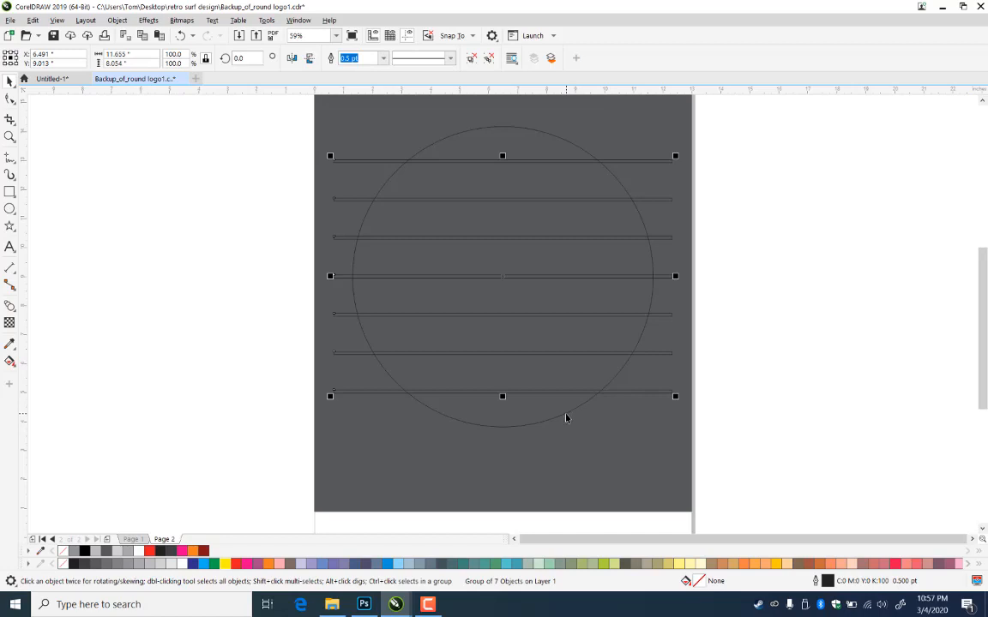
pyautogui.keyDown('shift'); pyautogui.click(566, 417); pyautogui.keyUp('shift')
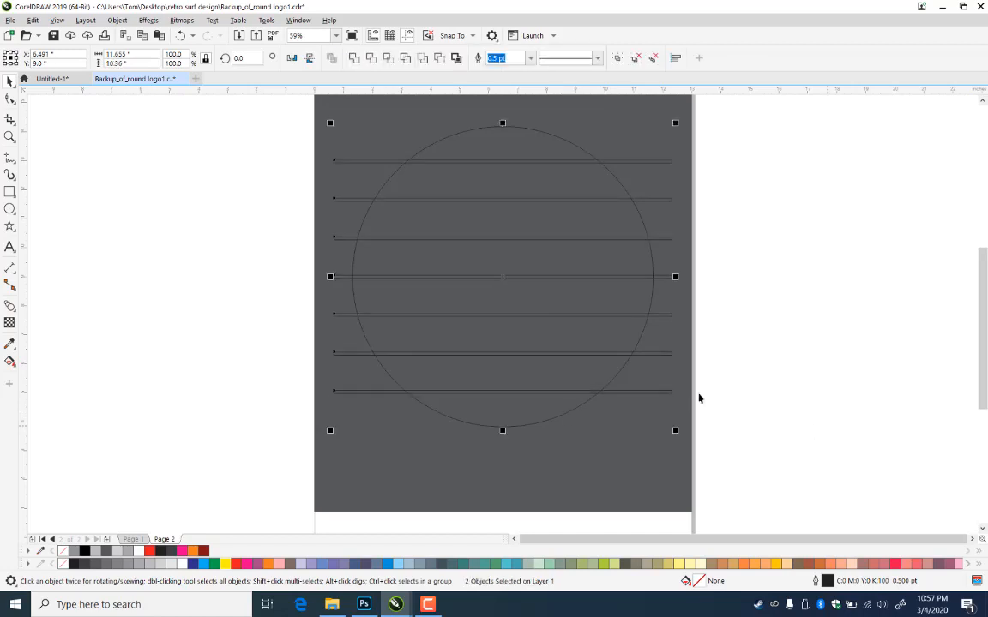
pyautogui.click(742, 456)
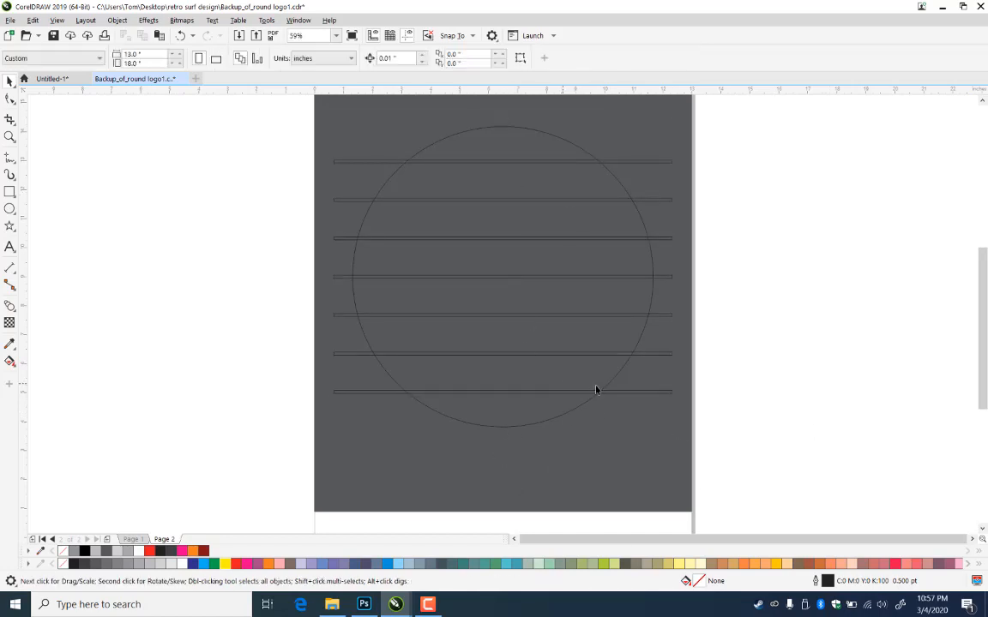
# Trim the circle with the group of seven bars
pyautogui.click(619, 395)
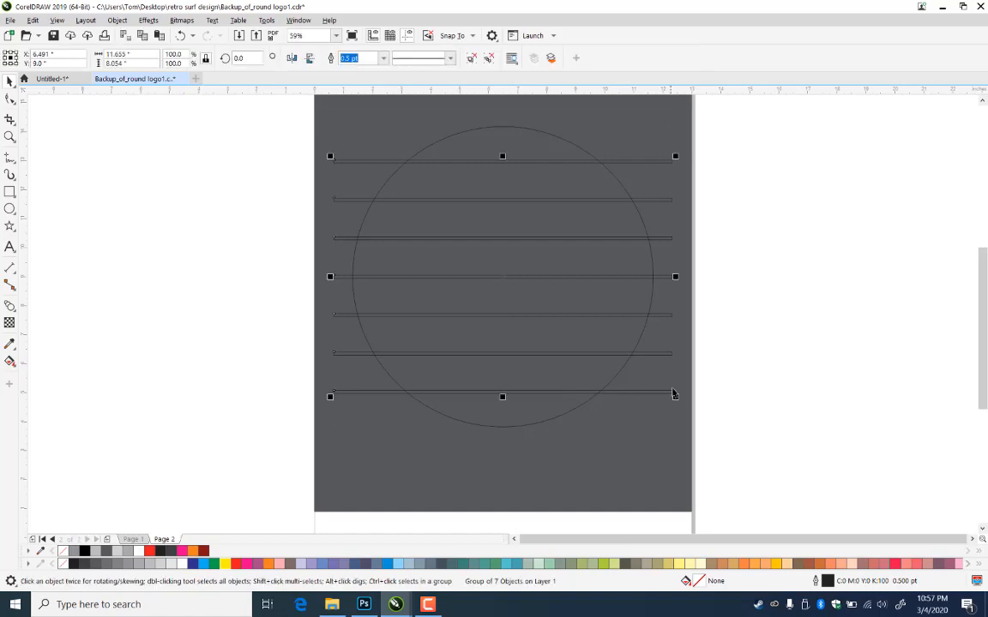
pyautogui.keyDown('shift'); pyautogui.click(622, 375); pyautogui.keyUp('shift')
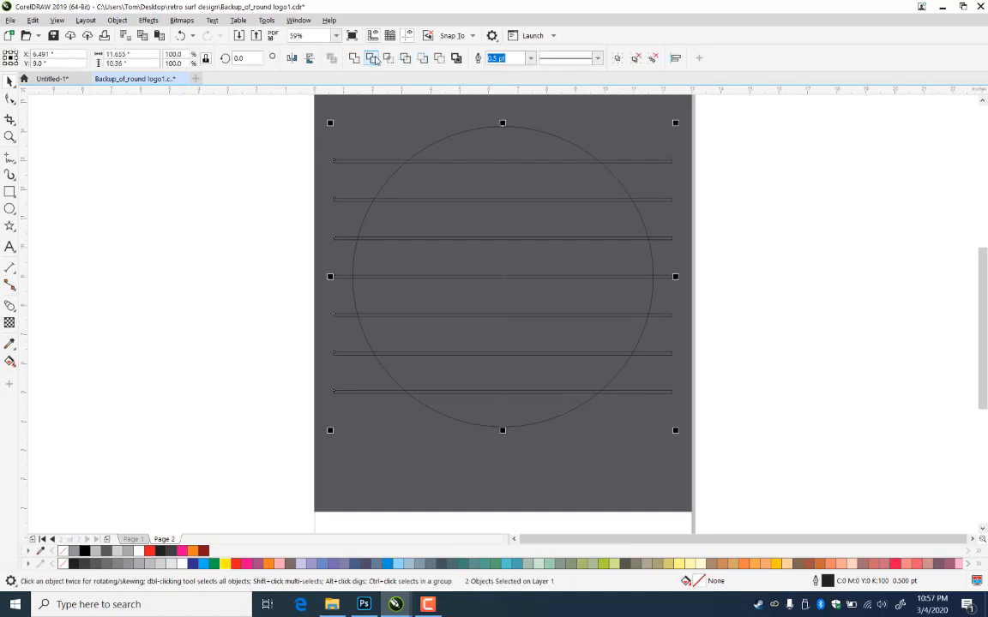
pyautogui.click(374, 58)
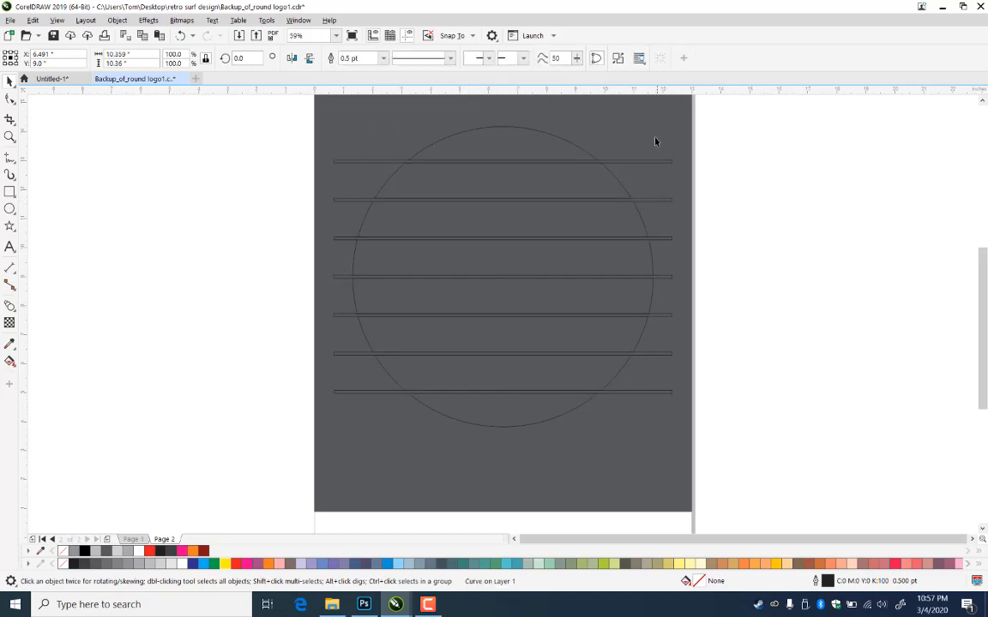
# Delete the group of seven bars and break the trimmed circle apart into separate stripes
pyautogui.click(651, 166)
pyautogui.press('Delete')
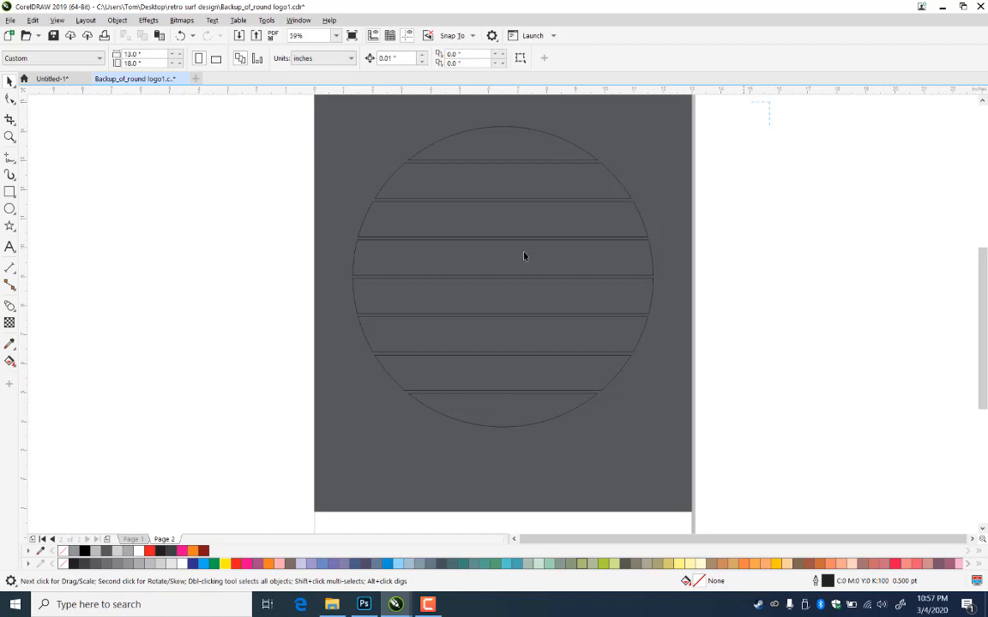
pyautogui.moveTo(690, 101); pyautogui.dragTo(220, 452)
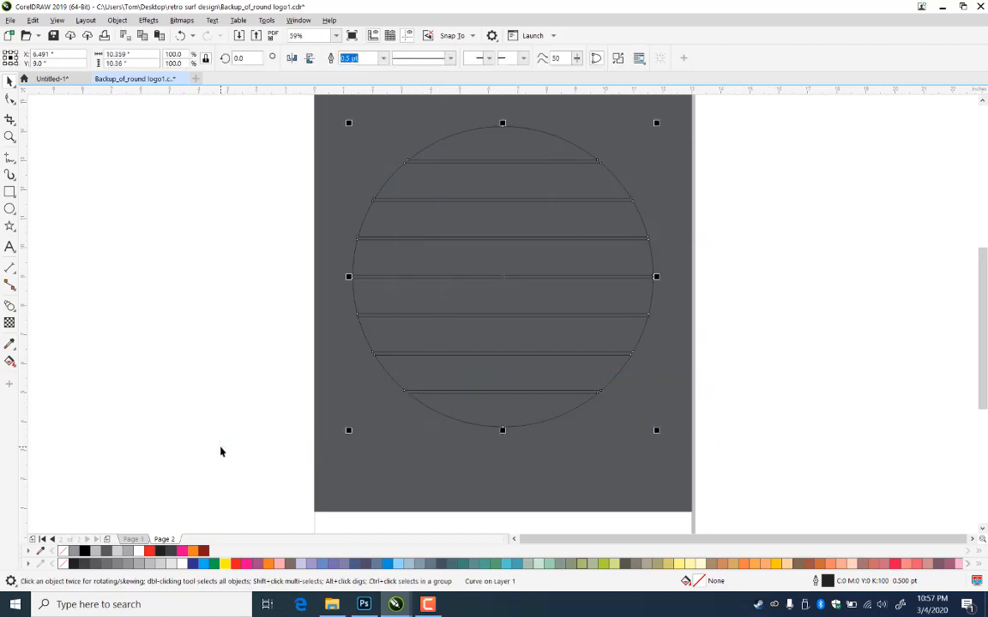
pyautogui.hotkey('ctrl', 'k')
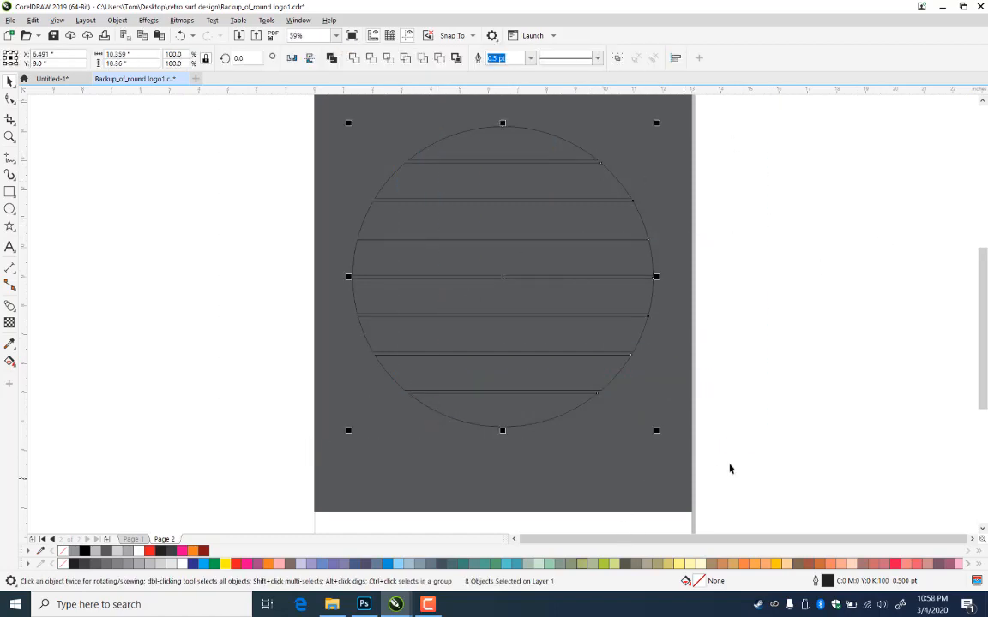
pyautogui.click(730, 468)
# Draw two small rectangles beside the circle, about 0.53 by 0.57 inches near its top and about 0.75 by 0.92 inches near its bottom
pyautogui.click(9, 190)
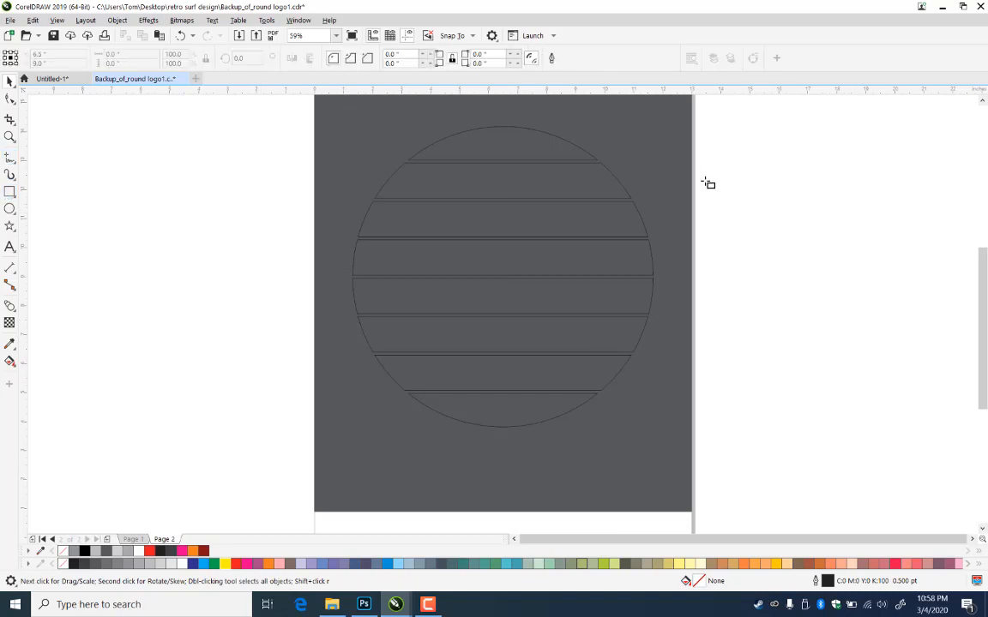
pyautogui.moveTo(661, 137); pyautogui.dragTo(681, 158)
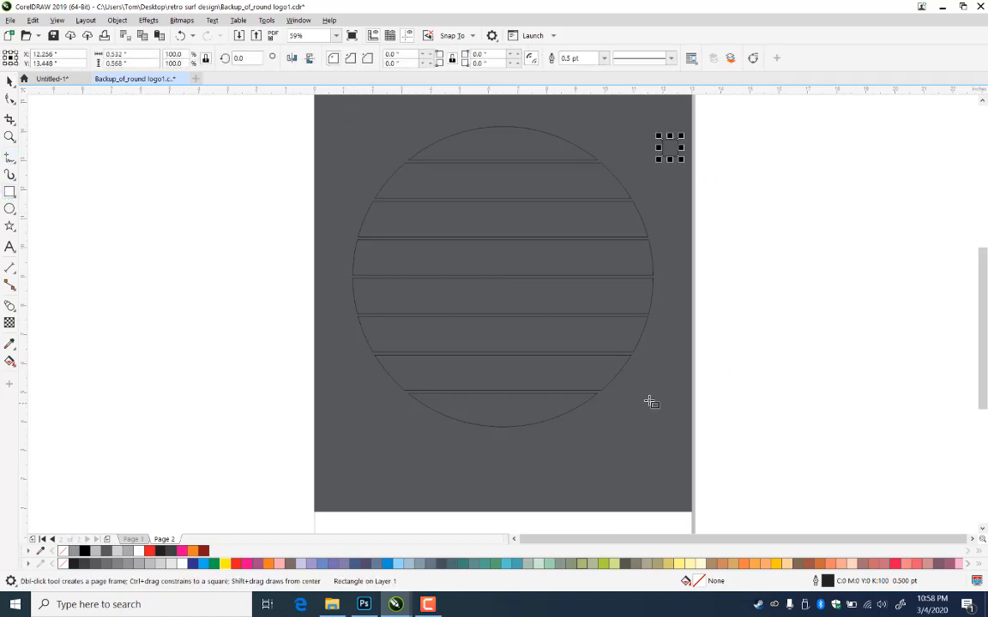
pyautogui.moveTo(655, 396); pyautogui.dragTo(683, 429)
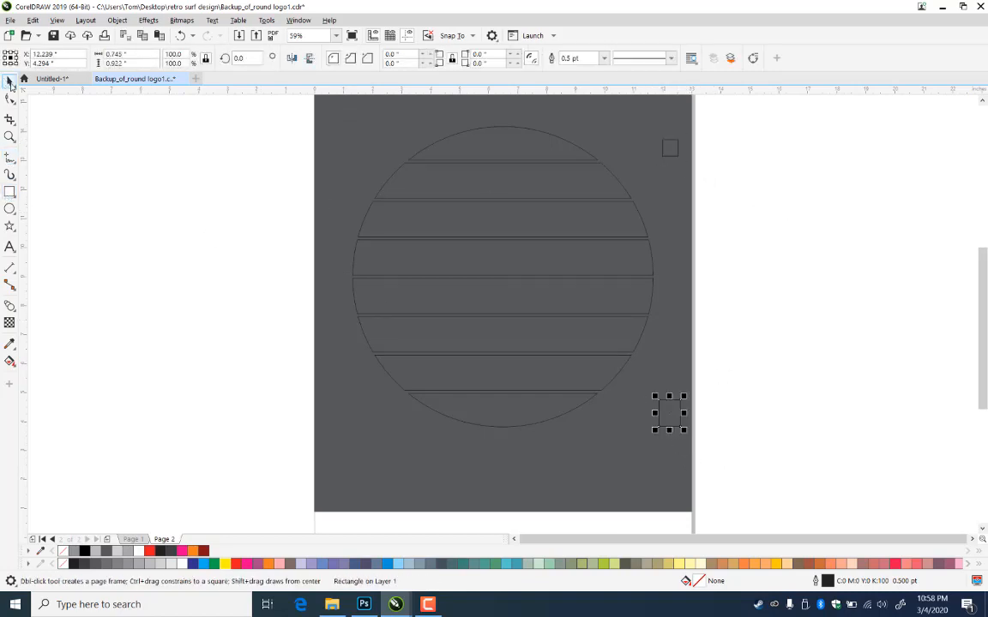
pyautogui.press('space')
# Fill the upper small rectangle with yellow and the lower one with red
pyautogui.click(674, 151)
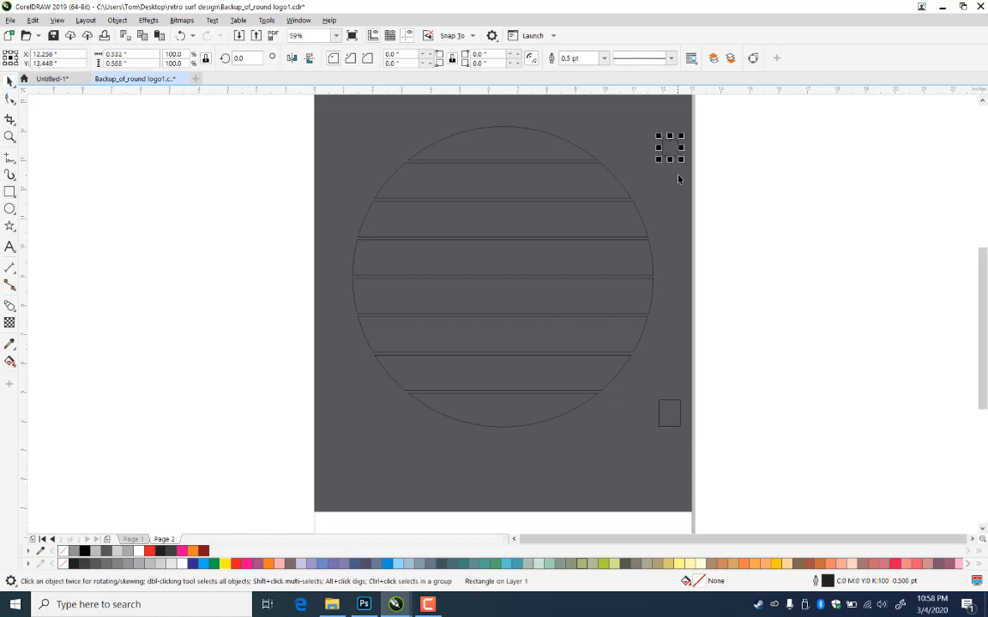
pyautogui.click(224, 563)
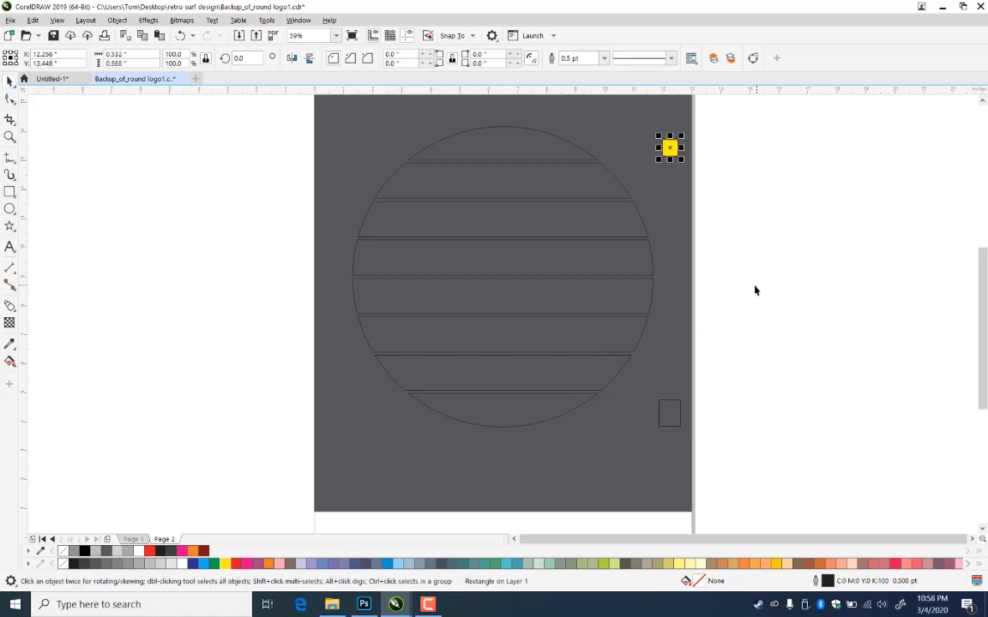
pyautogui.click(679, 410)
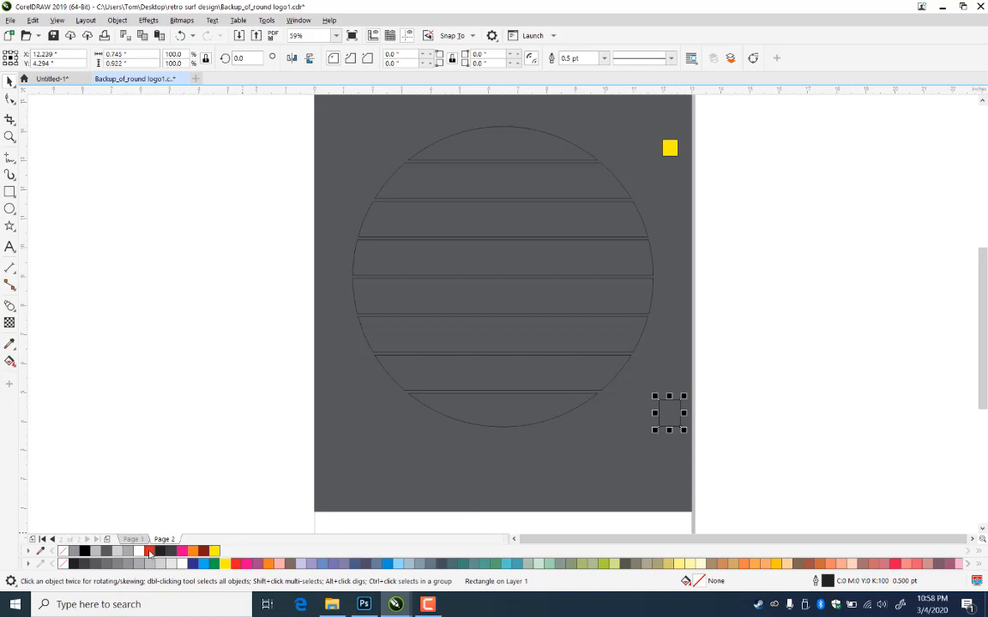
pyautogui.click(872, 384)
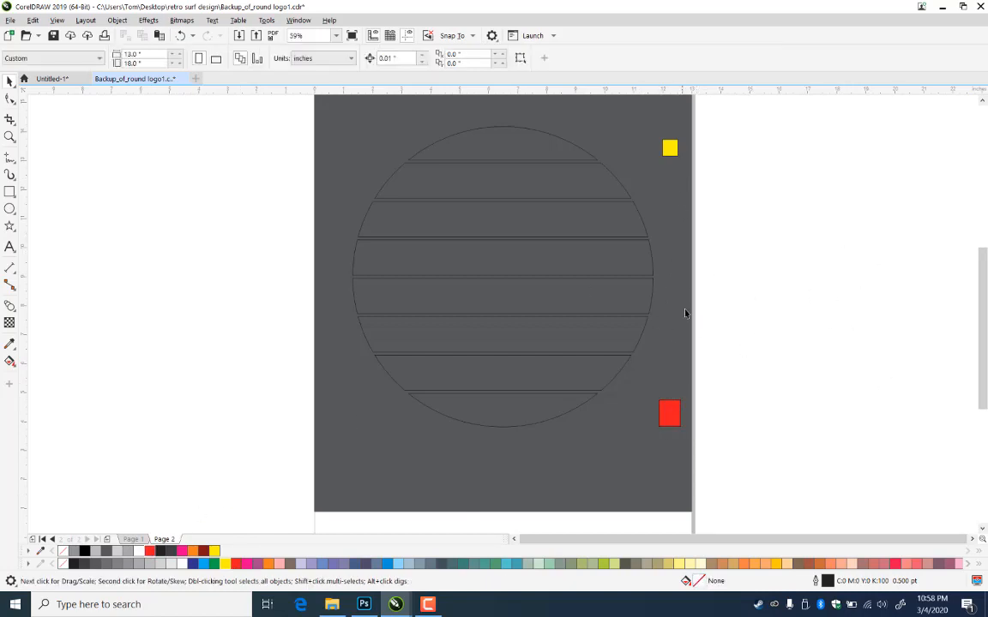
# Save the drawing as surf1 in CDR format and close the Untitled-1 document without saving it
pyautogui.hotkey('ctrl', 'shift', 's')
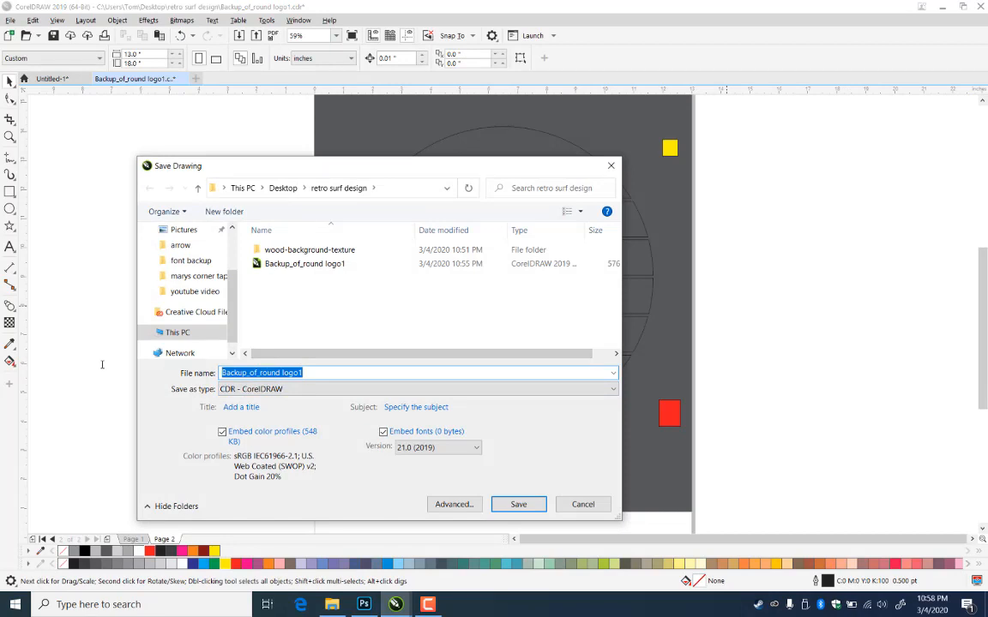
pyautogui.write('surf')
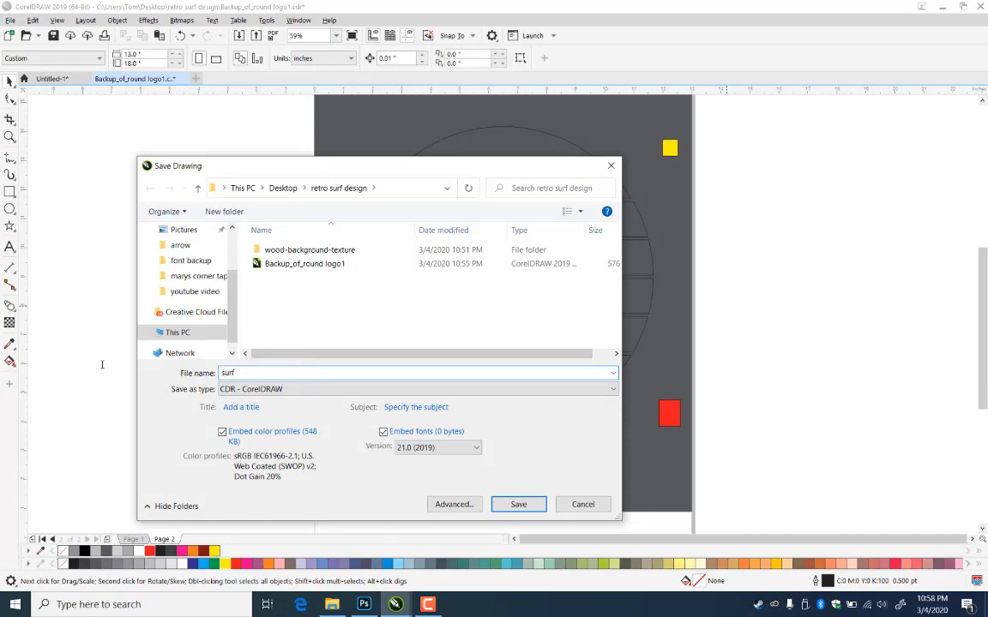
pyautogui.write('1')
pyautogui.click(519, 505)
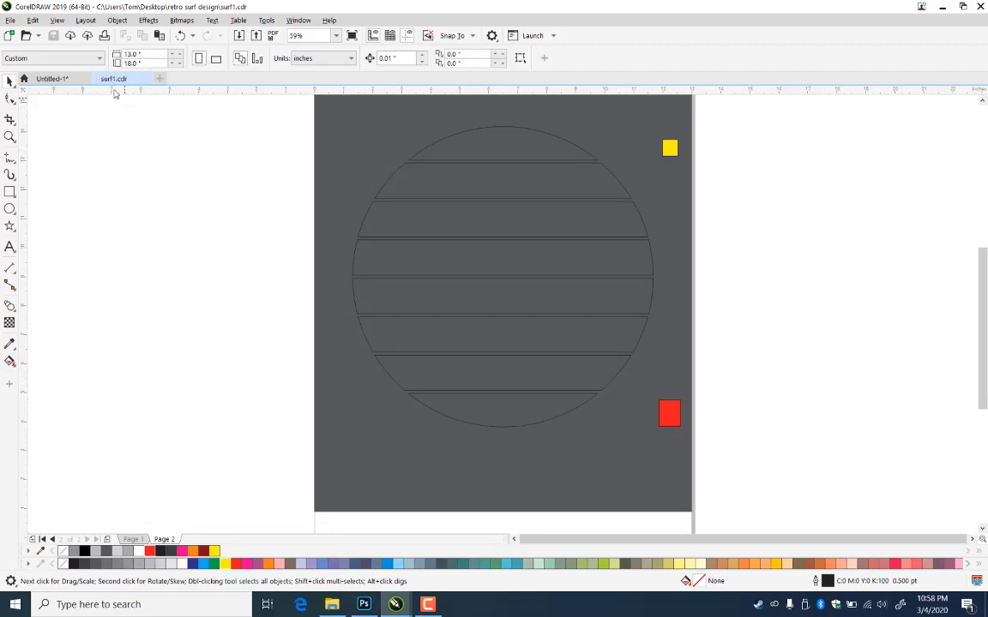
pyautogui.click(74, 78)
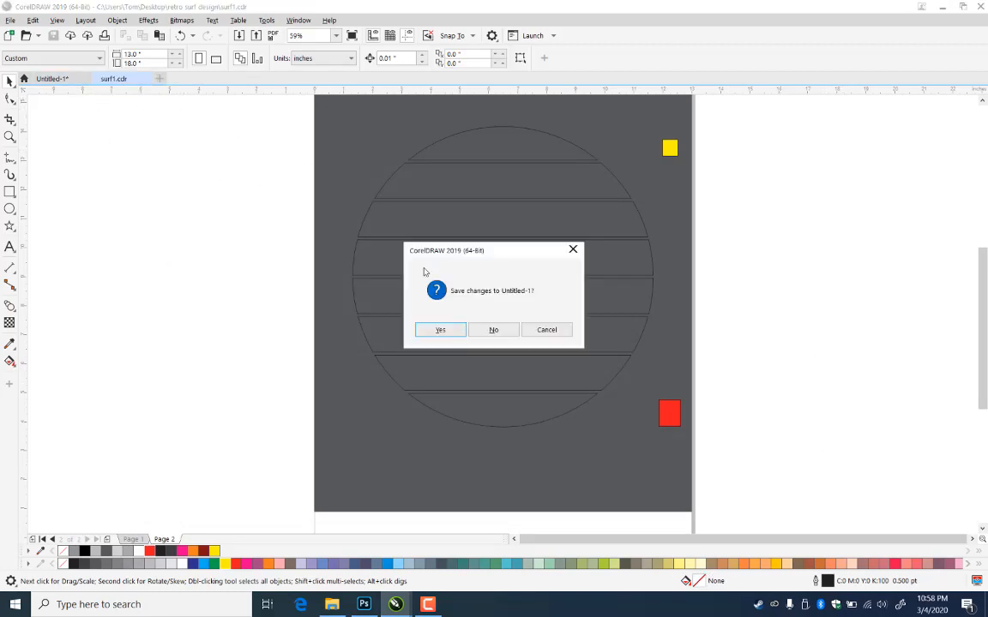
pyautogui.click(493, 329)
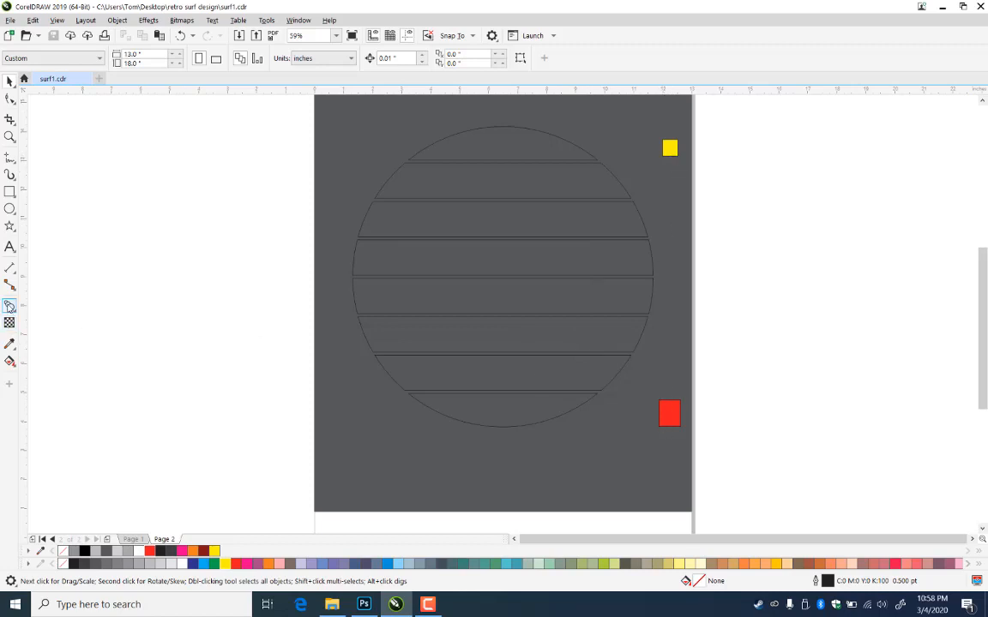
# Blend the yellow rectangle into the red one with 6 intermediate steps
pyautogui.click(11, 306)
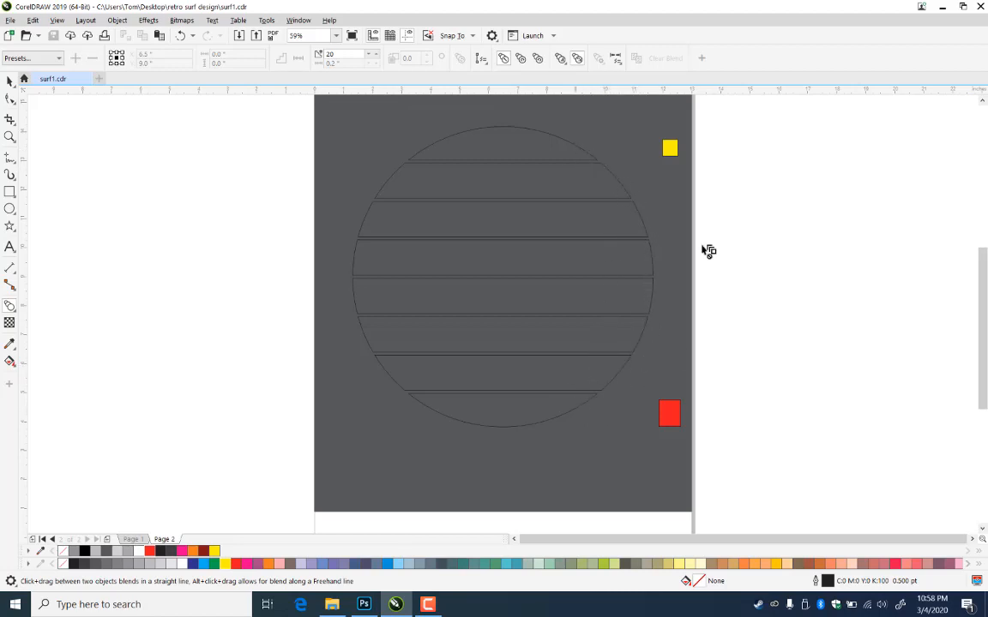
pyautogui.moveTo(672, 149); pyautogui.dragTo(671, 415)
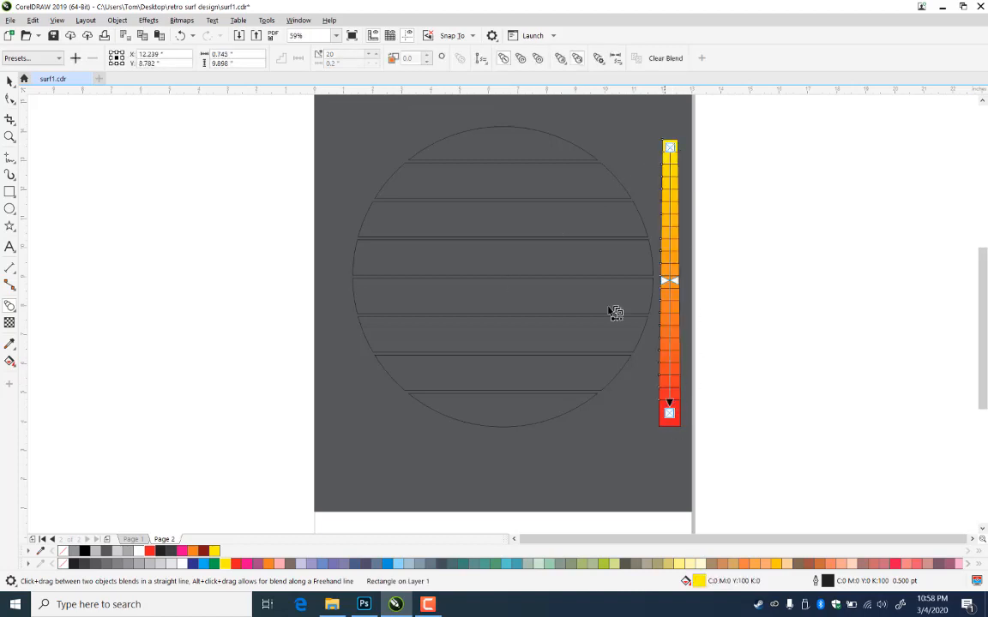
pyautogui.doubleClick(331, 54)
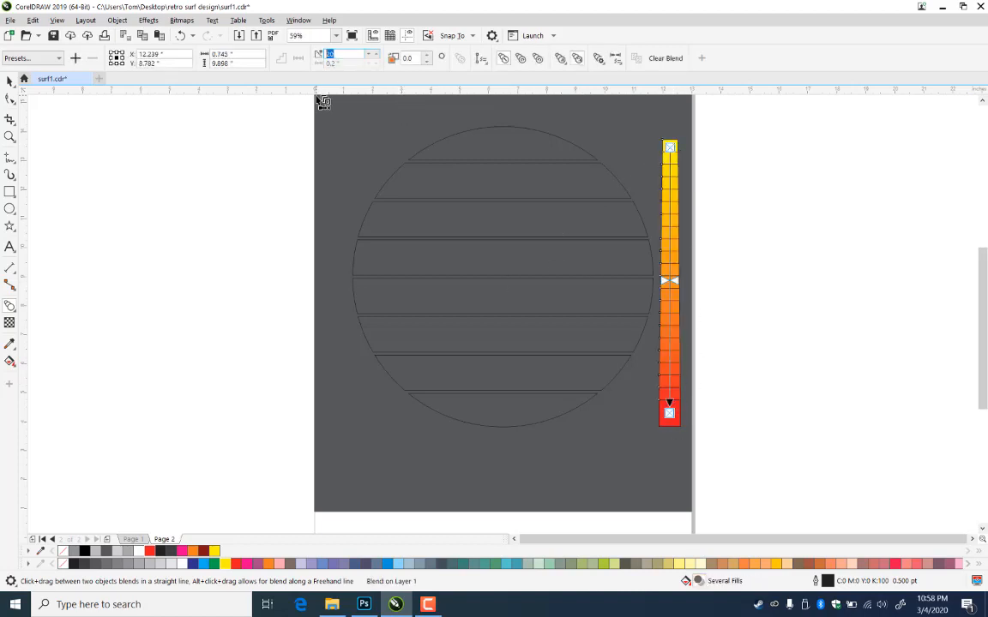
pyautogui.write('6')
pyautogui.press('Return')
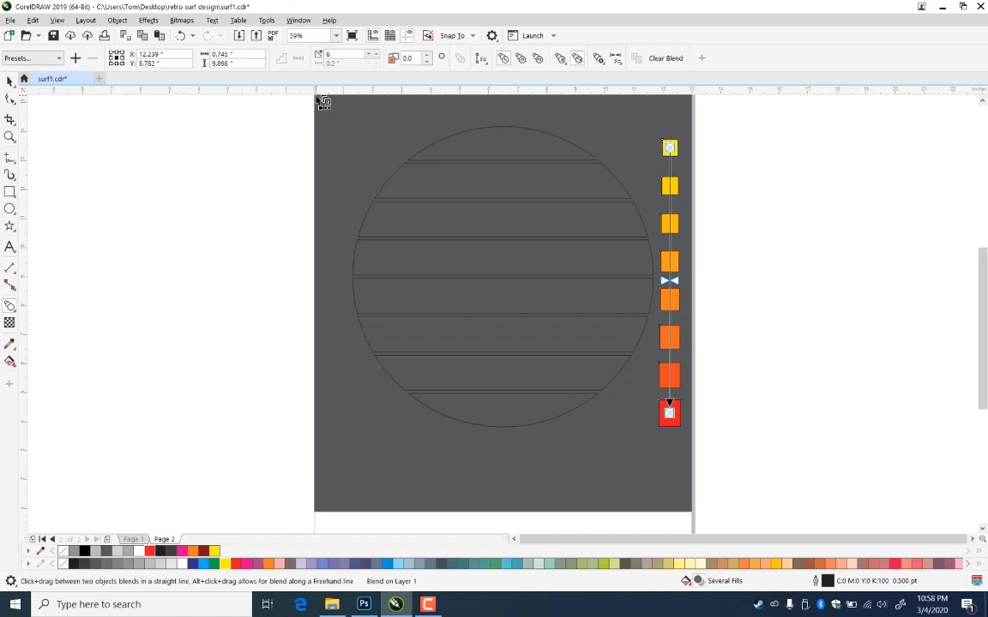
# Fill the circle's top four stripes with the colors sampled from the four uppermost blend swatches, in matching order
pyautogui.click(10, 343)
pyautogui.click(677, 142)
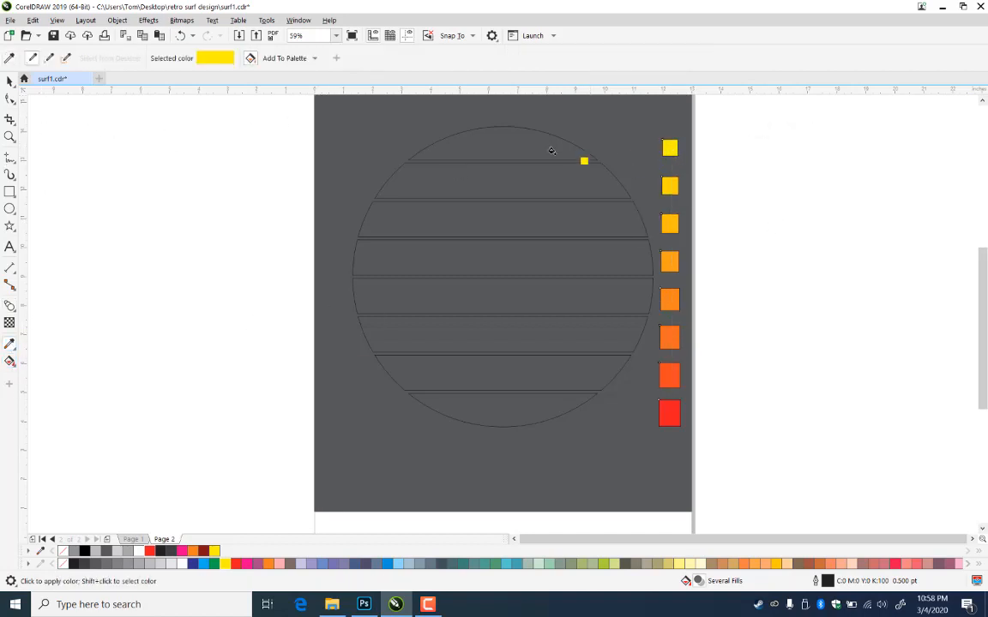
pyautogui.click(511, 146)
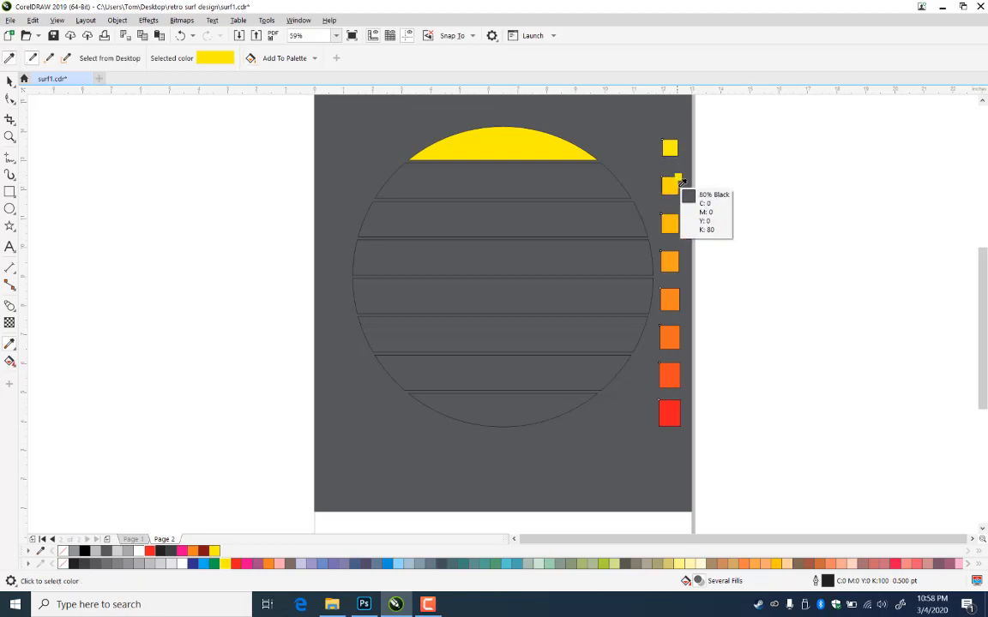
pyautogui.click(673, 185)
pyautogui.click(570, 190)
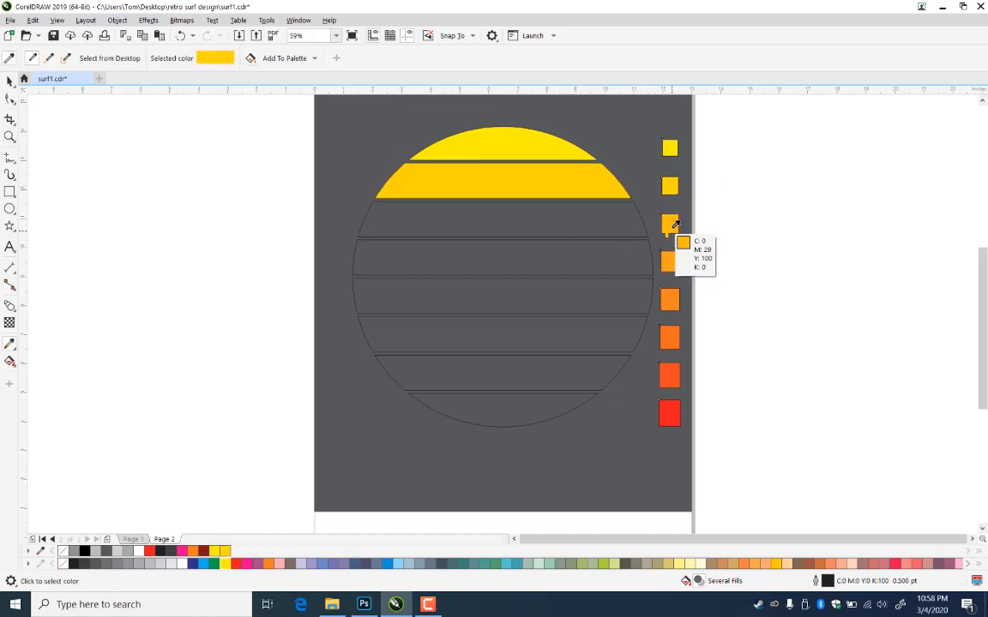
pyautogui.click(668, 223)
pyautogui.click(606, 221)
pyautogui.click(674, 259)
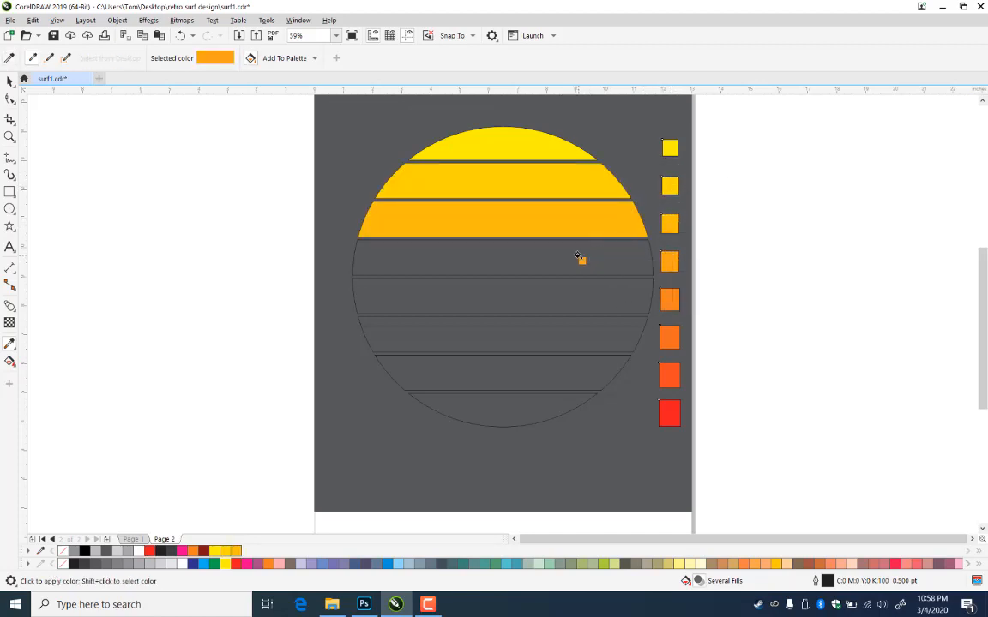
pyautogui.click(583, 260)
# Fill the circle's bottom four stripes with the colors sampled from the four lowest blend swatches, in matching order
pyautogui.click(667, 294)
pyautogui.click(596, 304)
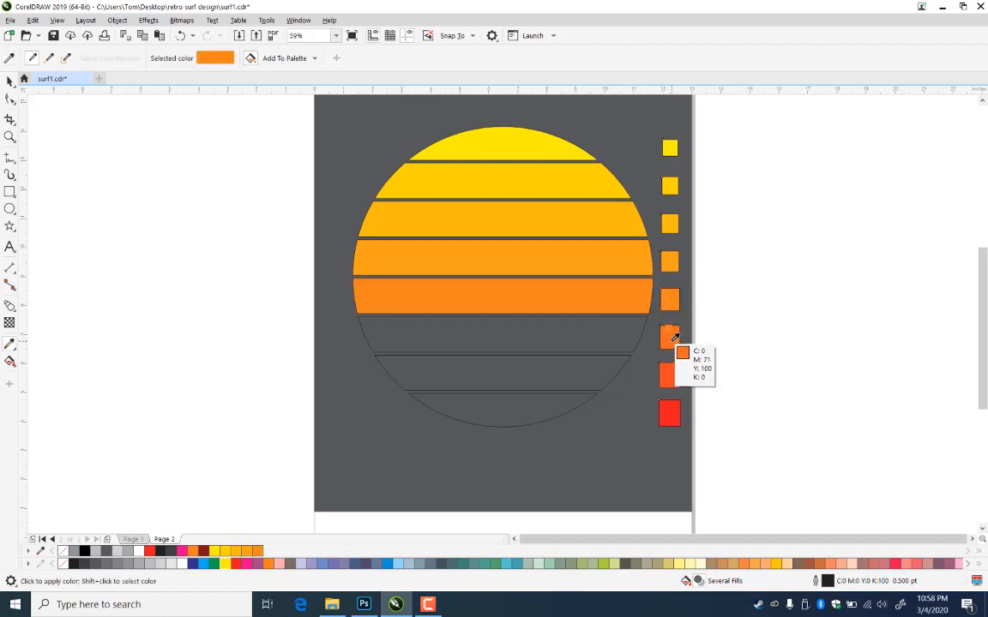
pyautogui.click(670, 338)
pyautogui.click(609, 335)
pyautogui.click(669, 372)
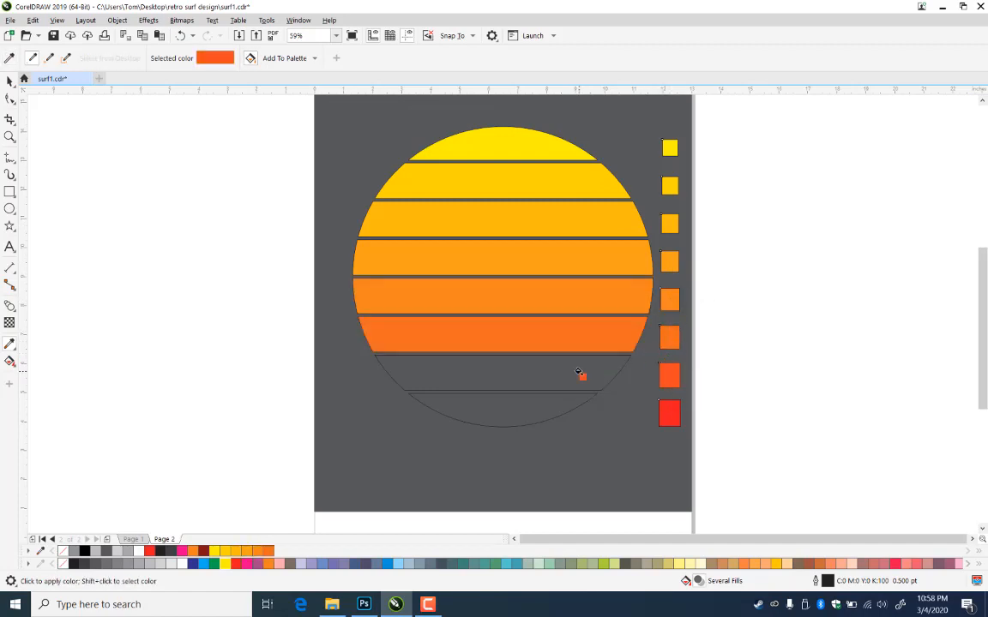
pyautogui.click(582, 375)
pyautogui.click(669, 414)
pyautogui.click(543, 407)
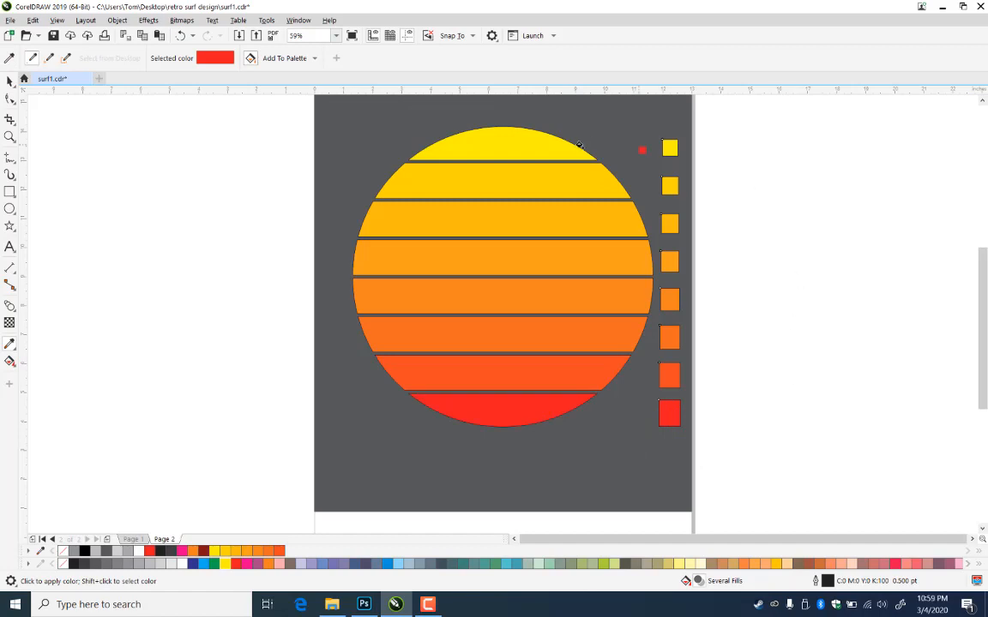
# Delete the column of blended color swatches beside the circle and save the drawing
pyautogui.click(11, 82)
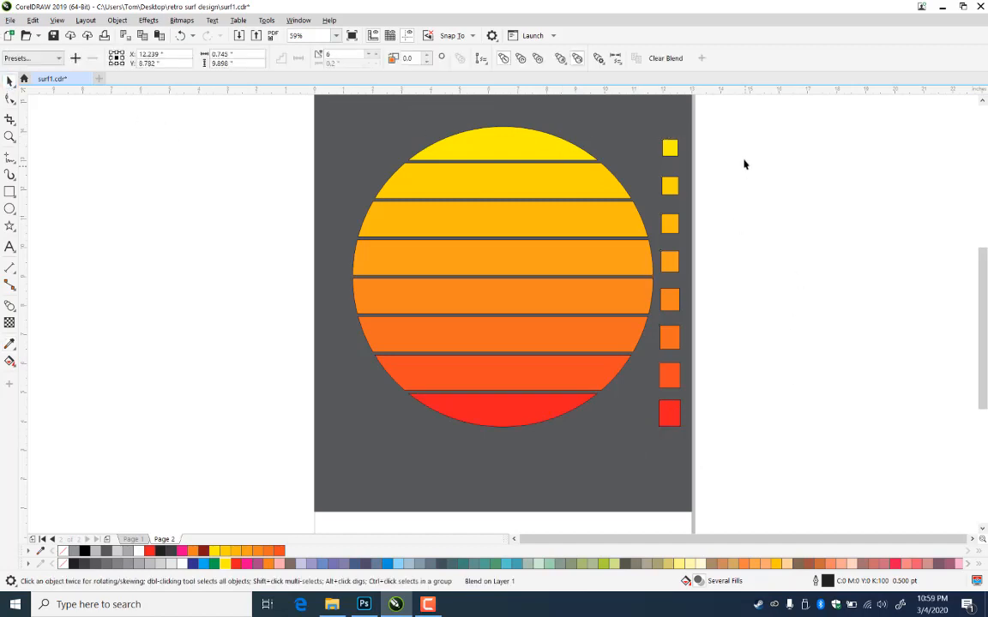
pyautogui.moveTo(755, 111); pyautogui.dragTo(622, 504)
pyautogui.press('Delete')
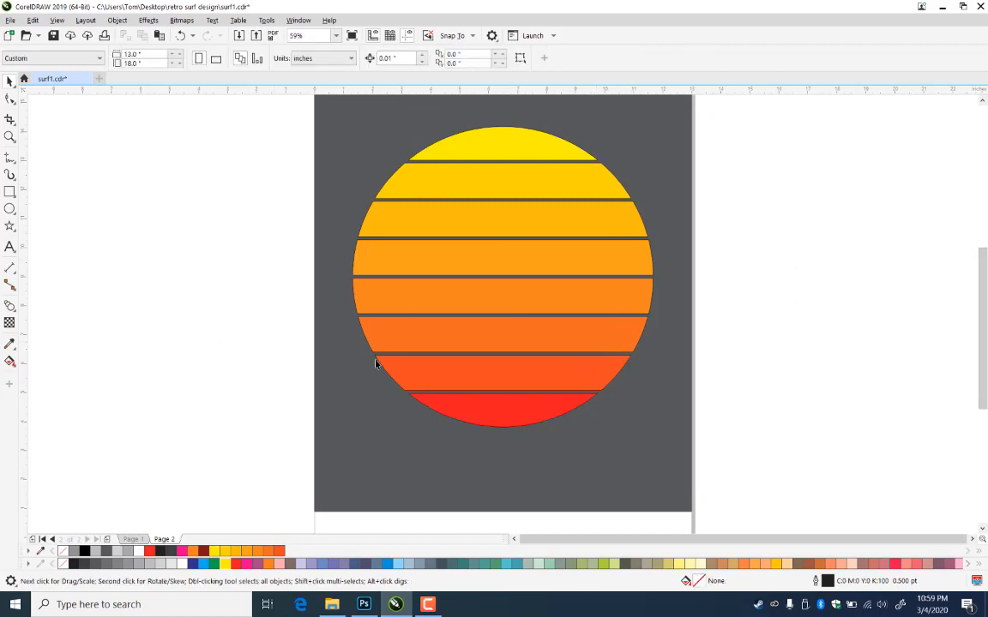
pyautogui.hotkey('ctrl', 's')
# Remove the outline from all eight stripes of the circle
pyautogui.moveTo(217, 109); pyautogui.dragTo(730, 460)
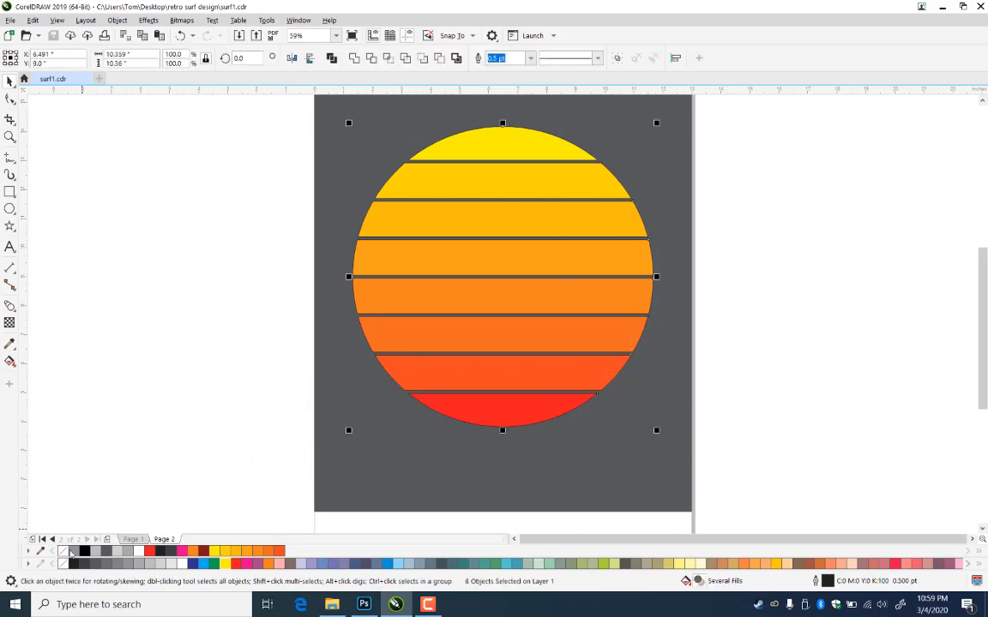
pyautogui.rightClick(63, 553)
pyautogui.click(166, 371)
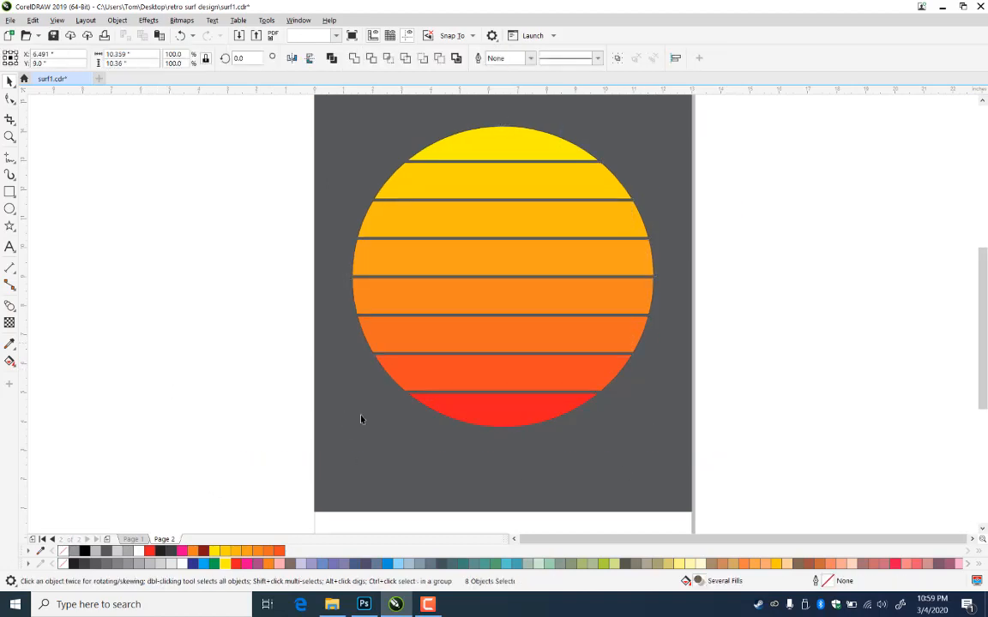
# Add the text "Surf" in Arial on the blank area beside the page and enlarge it to about 115 pt
pyautogui.click(10, 246)
pyautogui.click(749, 292)
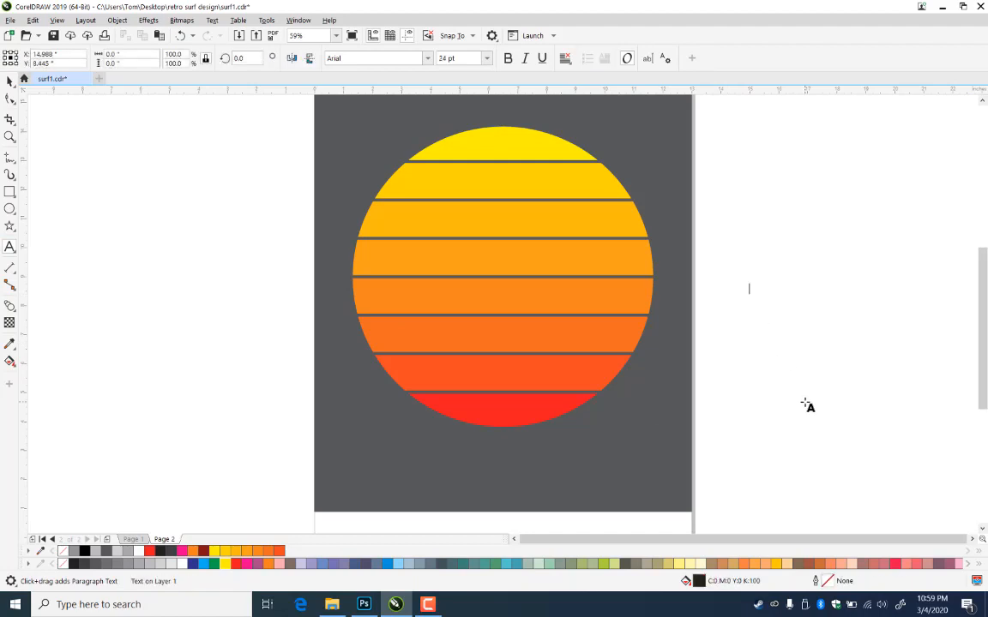
pyautogui.write('Surf')
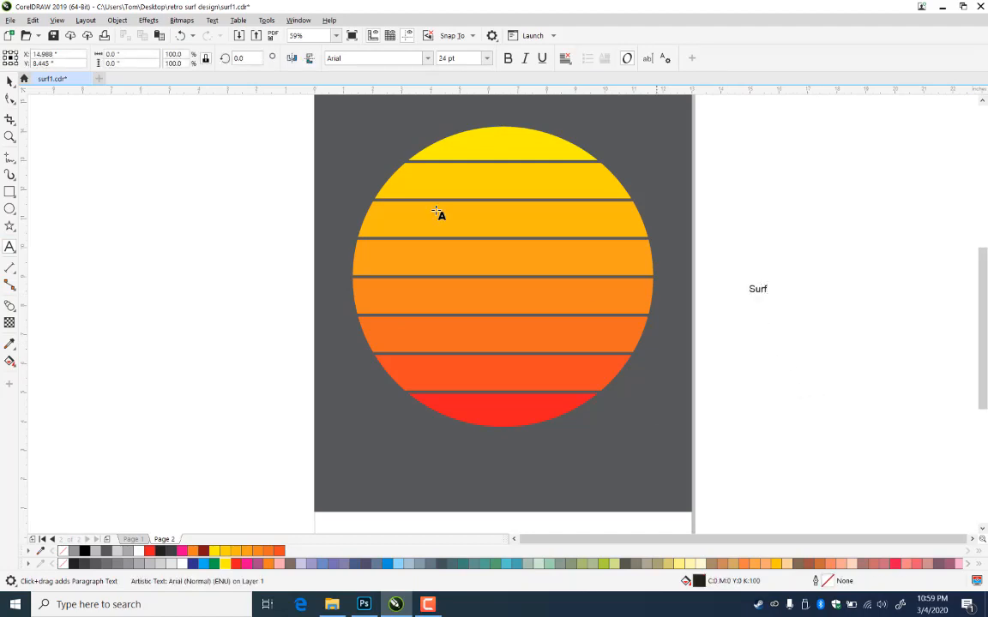
pyautogui.click(8, 81)
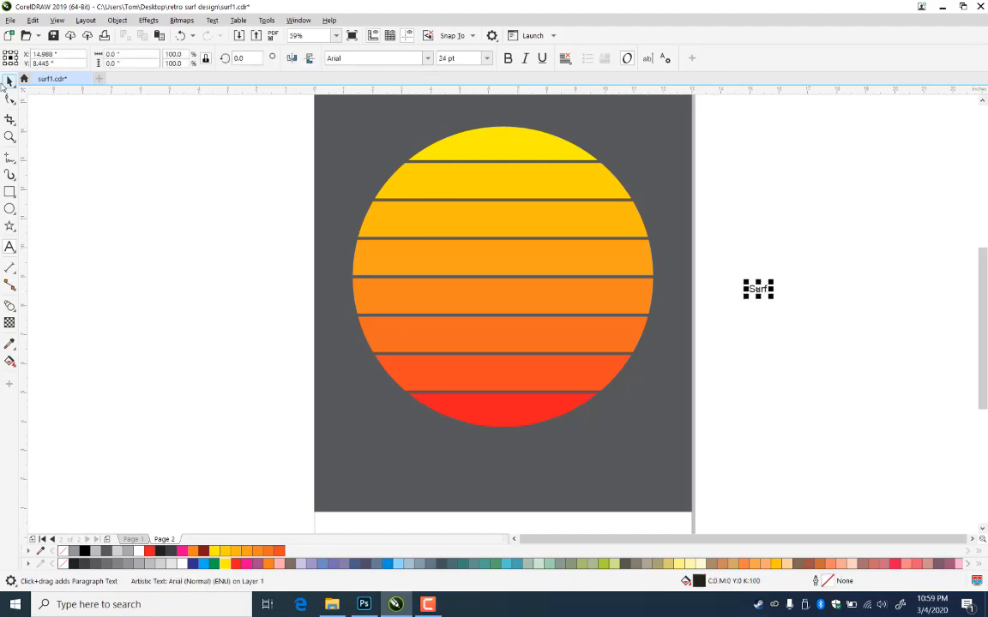
pyautogui.moveTo(771, 296); pyautogui.dragTo(847, 358)
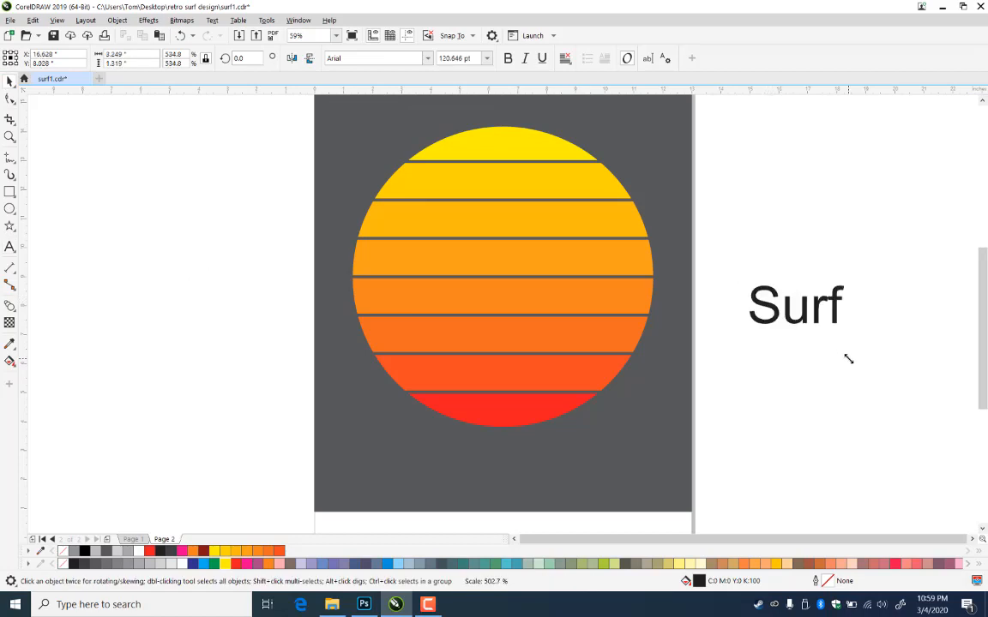
# Add a 24 pt Arial text block below "Surf" with the lines "CLUB", "68" and "RIDE THE WAVE"
pyautogui.click(9, 248)
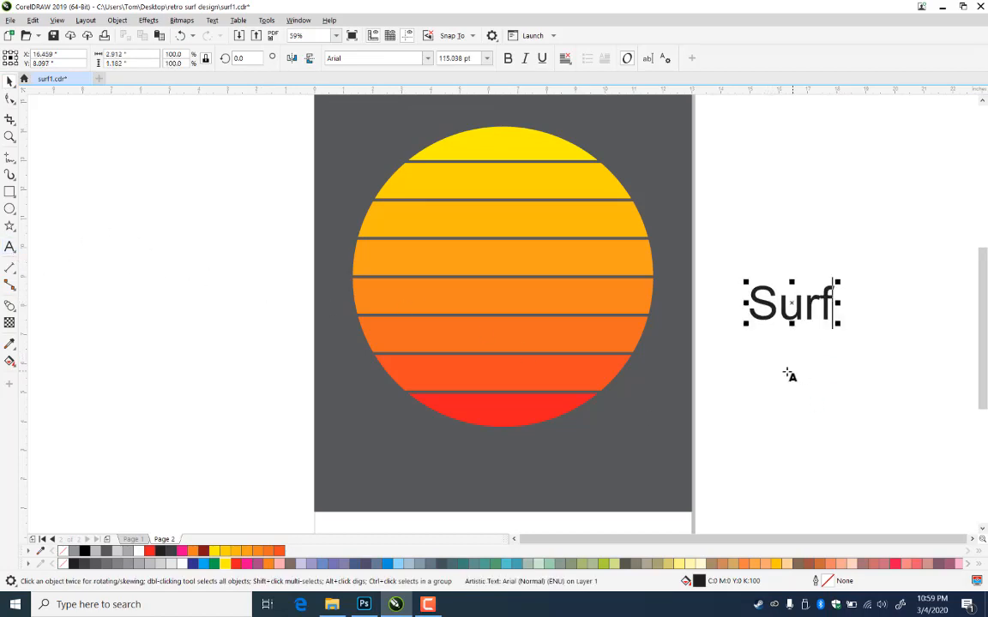
pyautogui.click(743, 366)
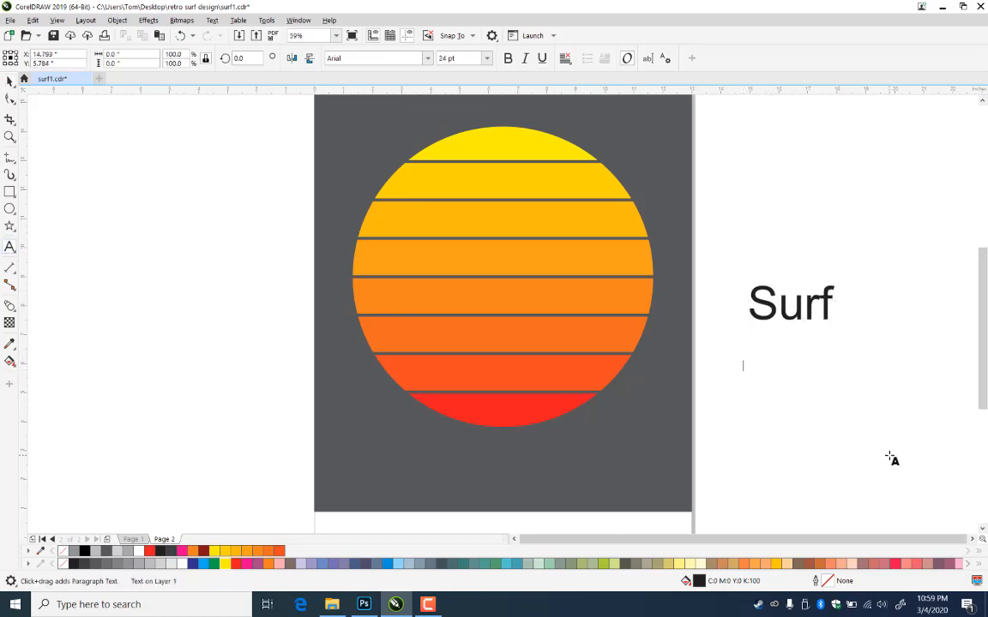
pyautogui.write('CLUB')
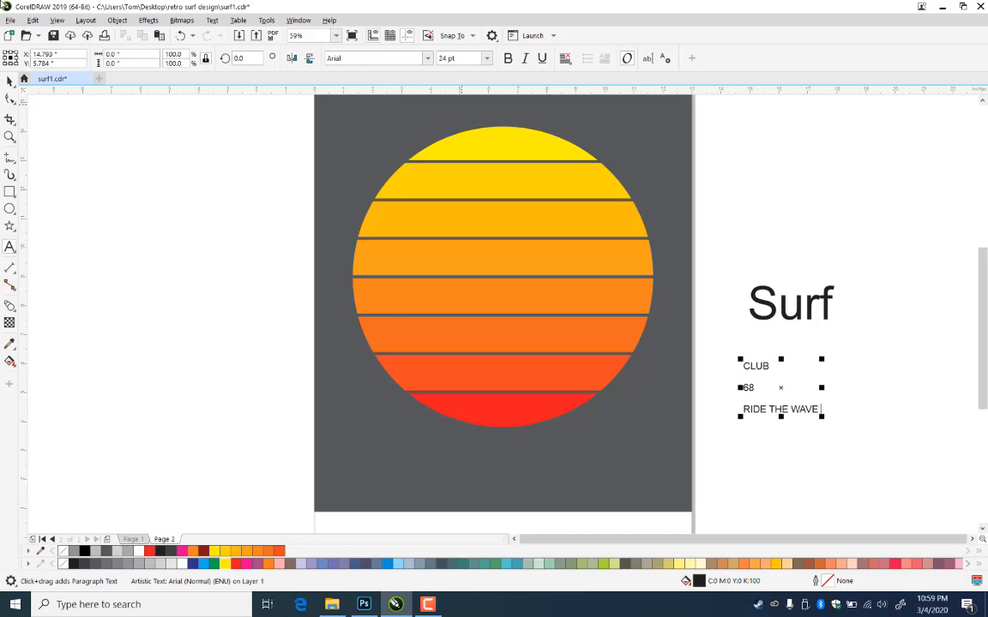
pyautogui.click(9, 81)
pyautogui.click(866, 414)
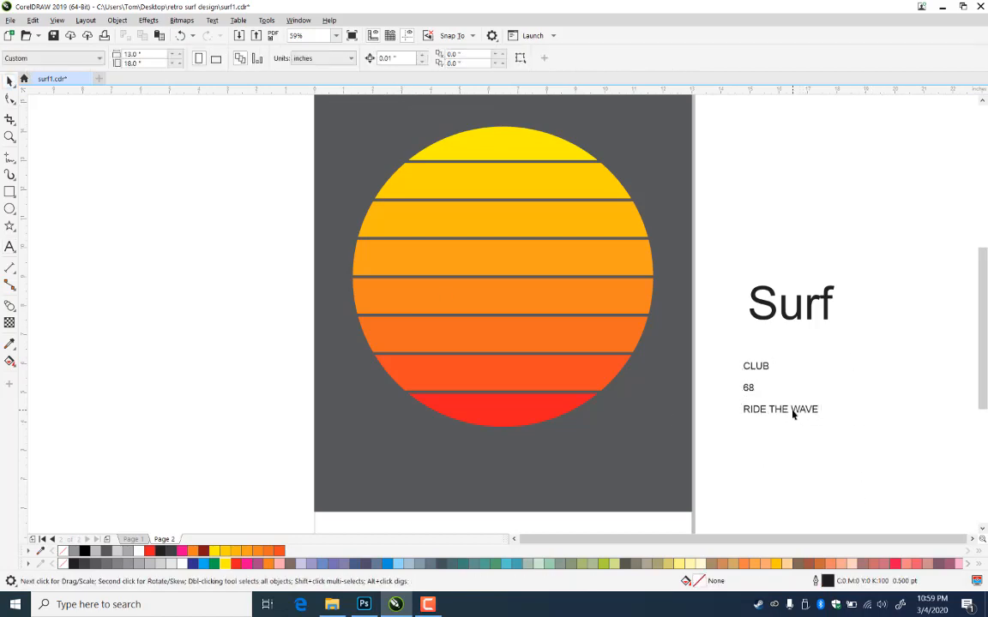
# Break the three-line text block apart into separate text lines
pyautogui.click(794, 413)
pyautogui.hotkey('ctrl', 'k')
pyautogui.click(854, 378)
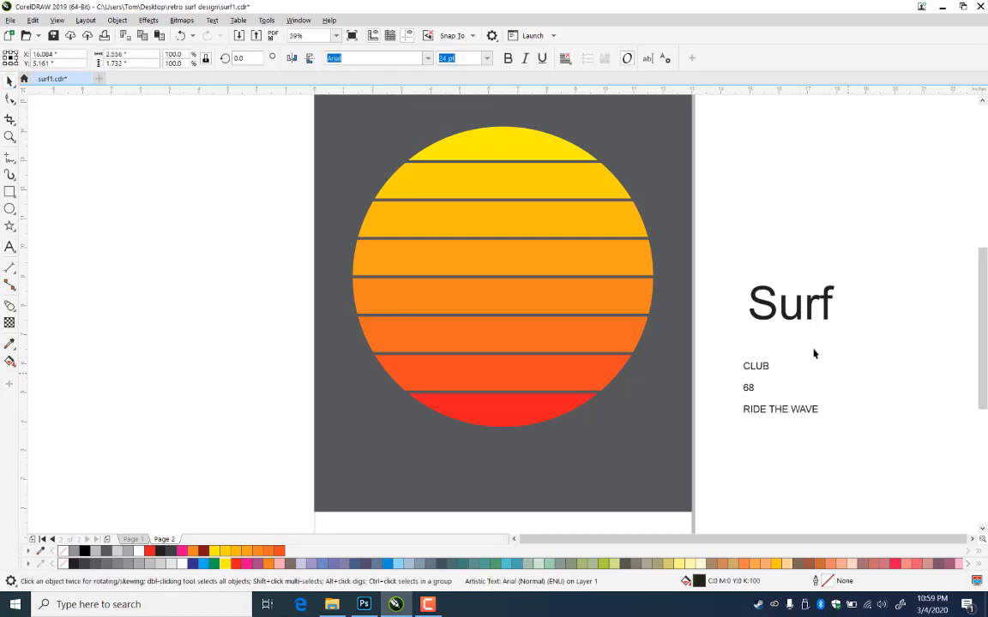
# Set the word "Surf" in the Milestone Free Version Script font and enlarge it to about 219 pt
pyautogui.click(809, 314)
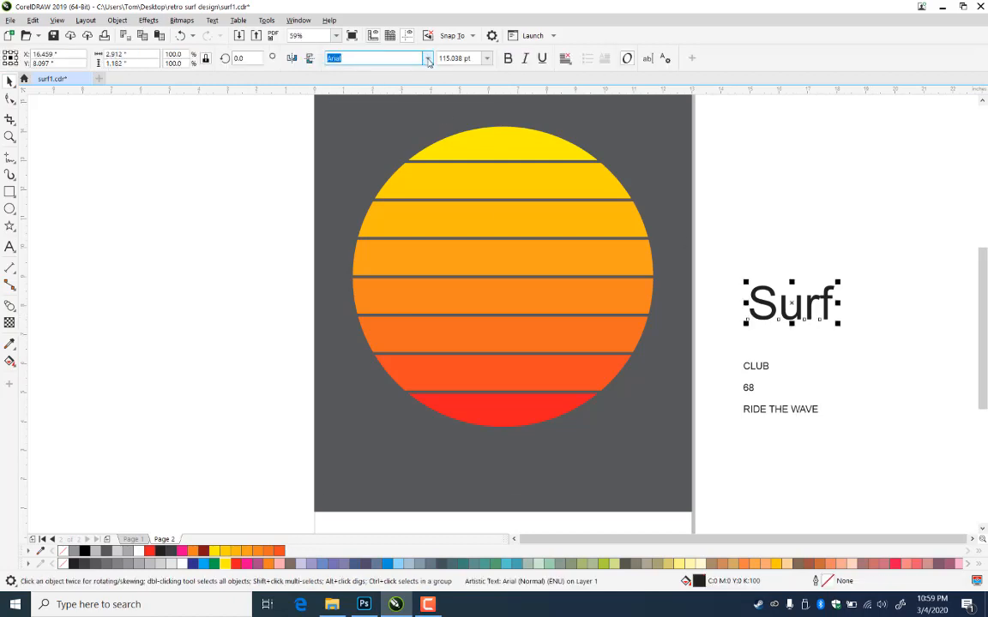
pyautogui.click(427, 57)
pyautogui.click(665, 350)
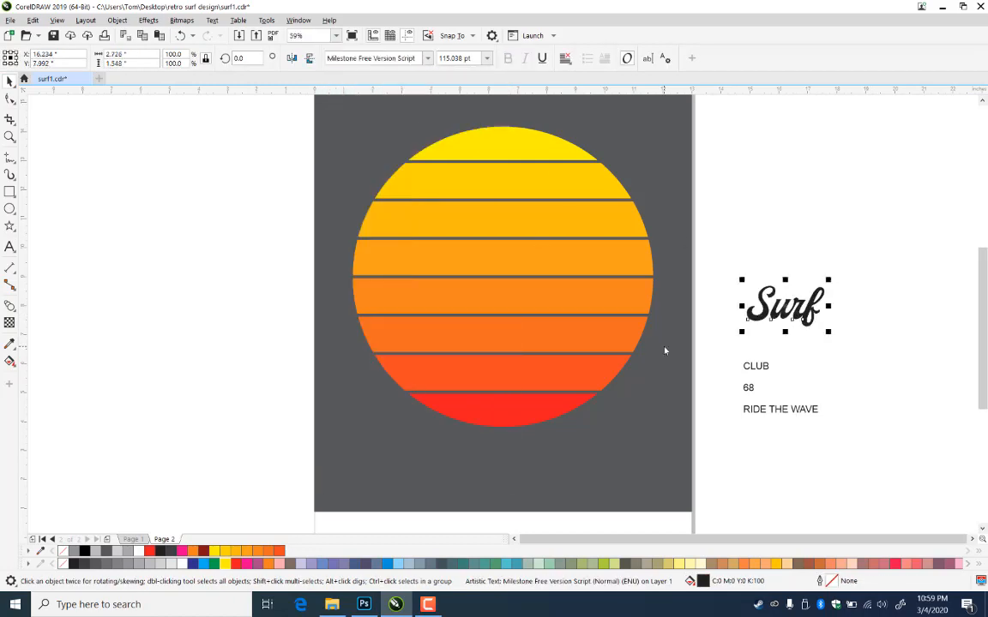
pyautogui.moveTo(827, 277); pyautogui.dragTo(899, 239)
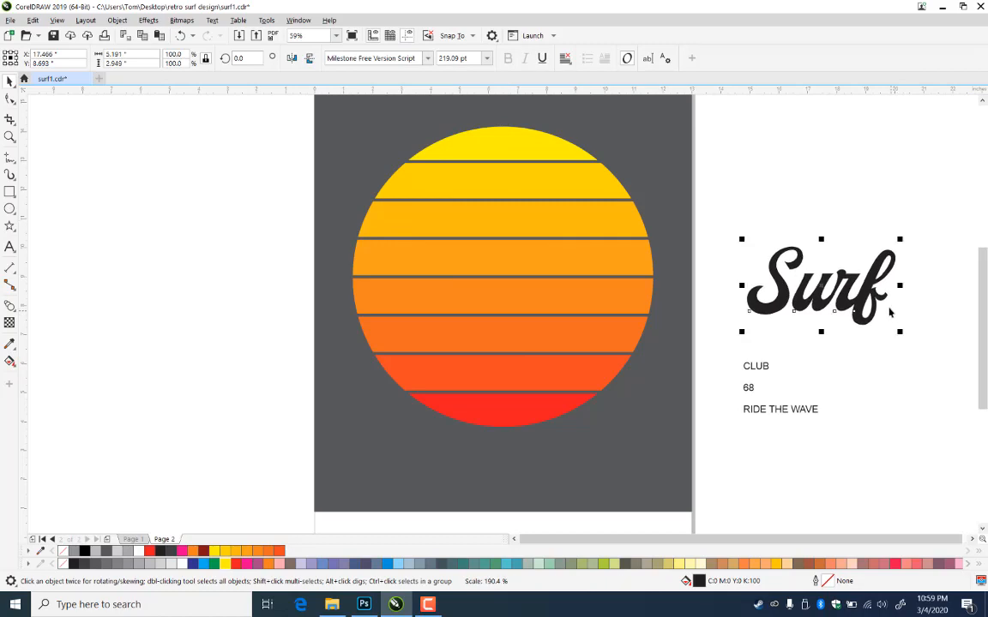
# Move "Surf" to the blank area on the other side of the page, break it into letters and enlarge the S to about 261 pt
pyautogui.moveTo(862, 294); pyautogui.dragTo(245, 424)
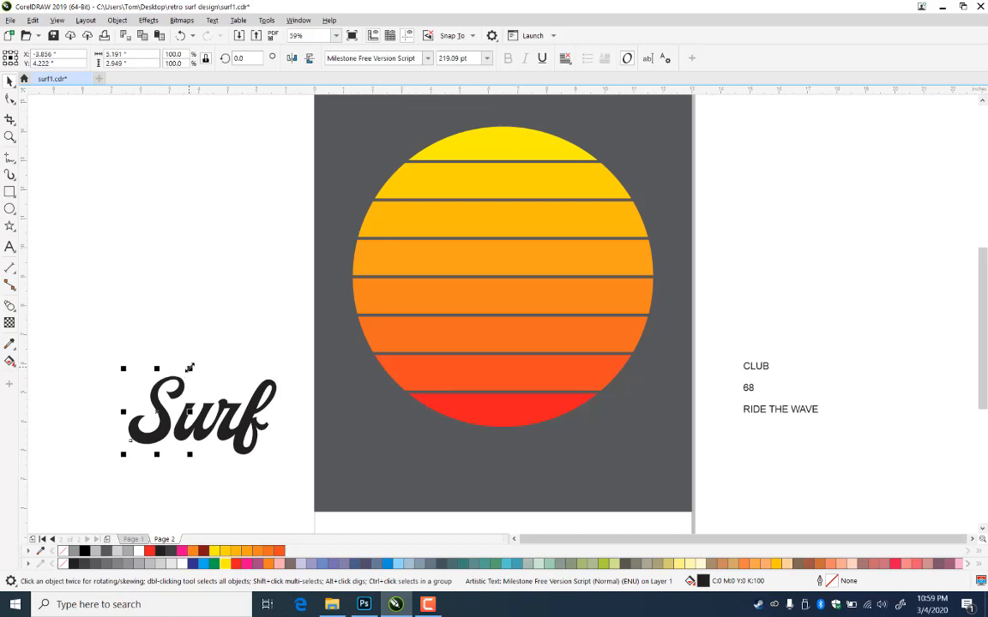
pyautogui.moveTo(202, 369); pyautogui.dragTo(202, 348)
pyautogui.moveTo(171, 421); pyautogui.dragTo(163, 430)
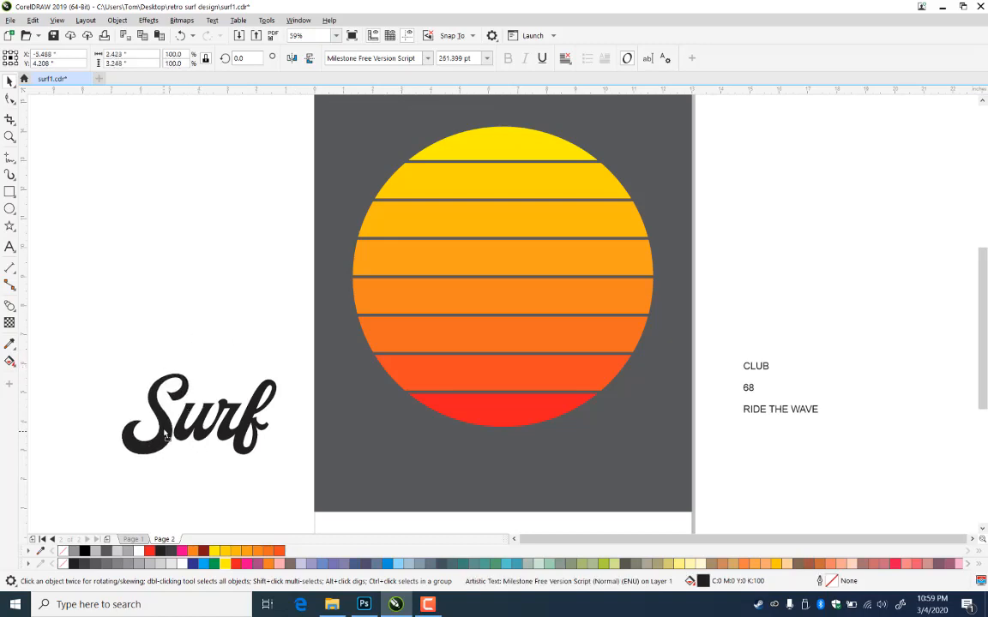
pyautogui.click(163, 419)
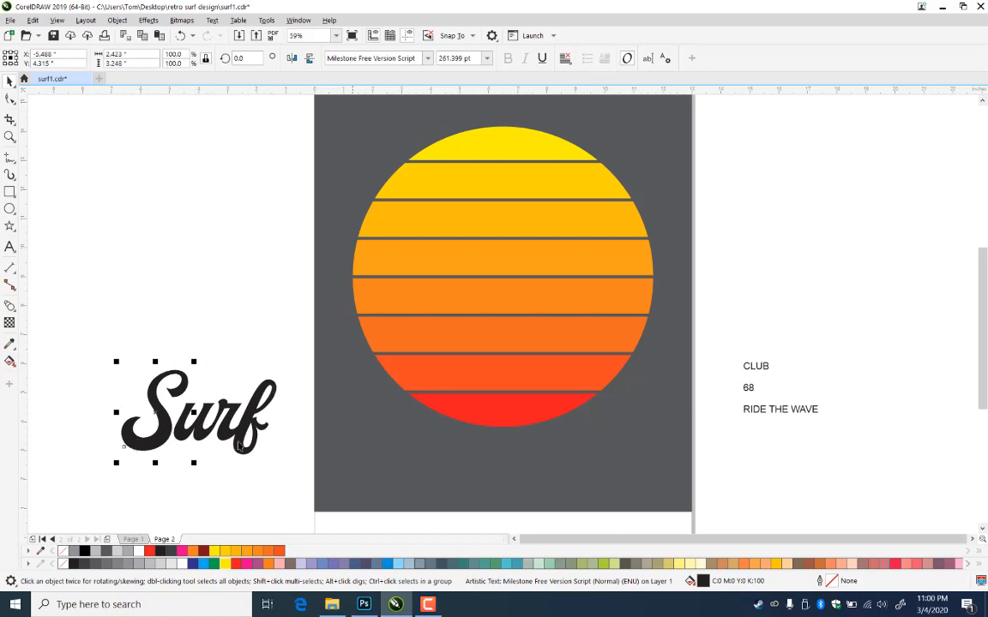
pyautogui.click(100, 338)
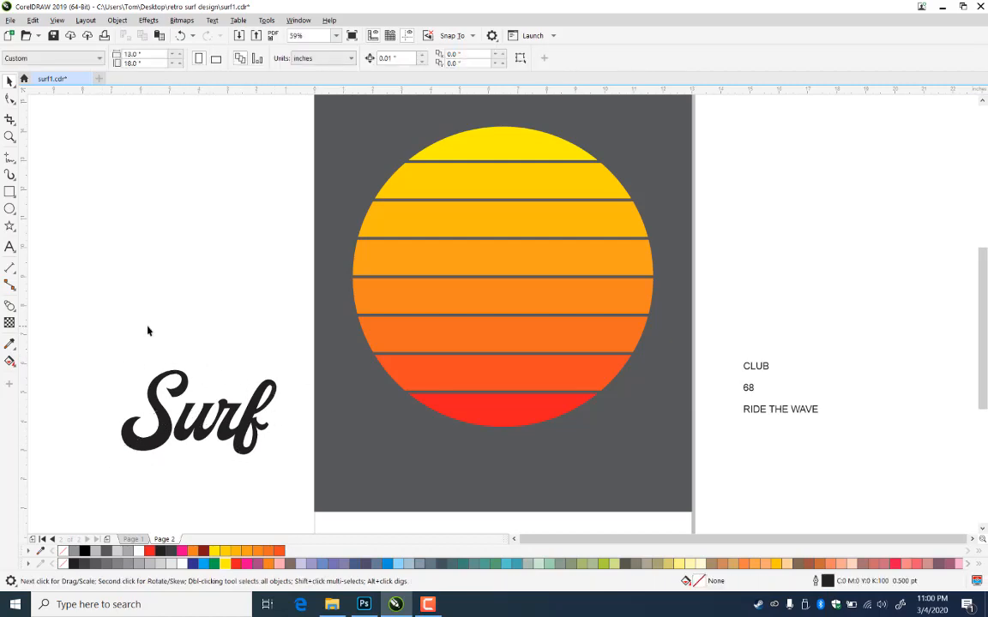
# Convert all four letters of "Surf" to curves
pyautogui.moveTo(97, 342); pyautogui.dragTo(208, 480)
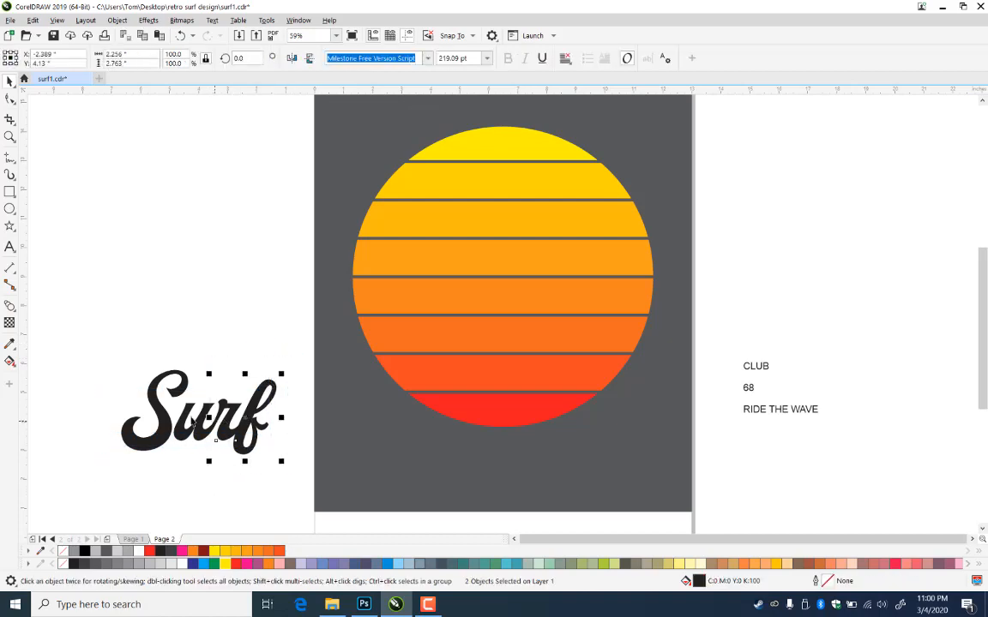
pyautogui.moveTo(289, 341); pyautogui.dragTo(61, 504)
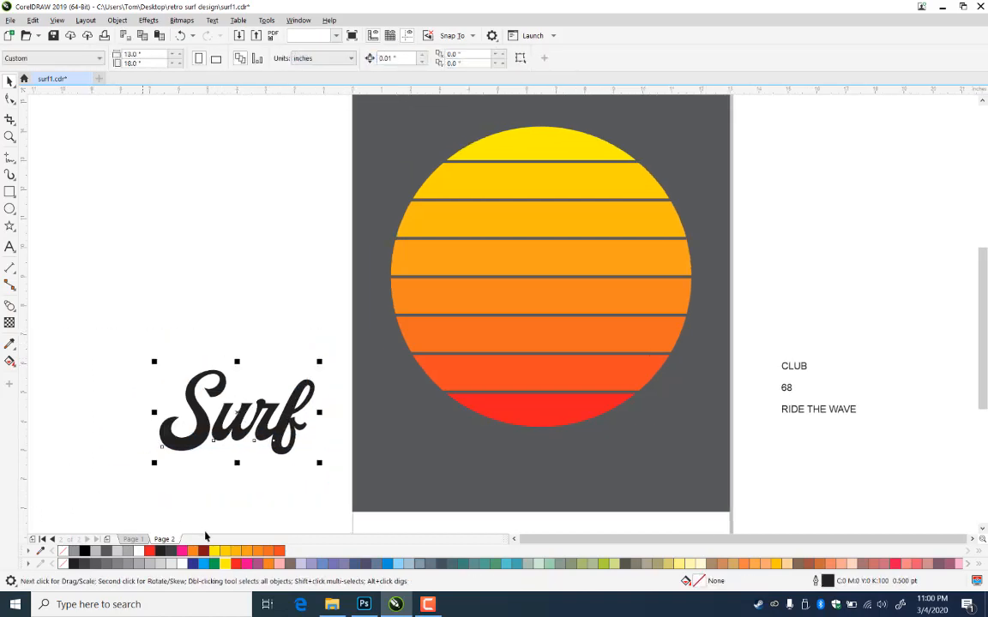
pyautogui.hotkey('ctrl', 'q')
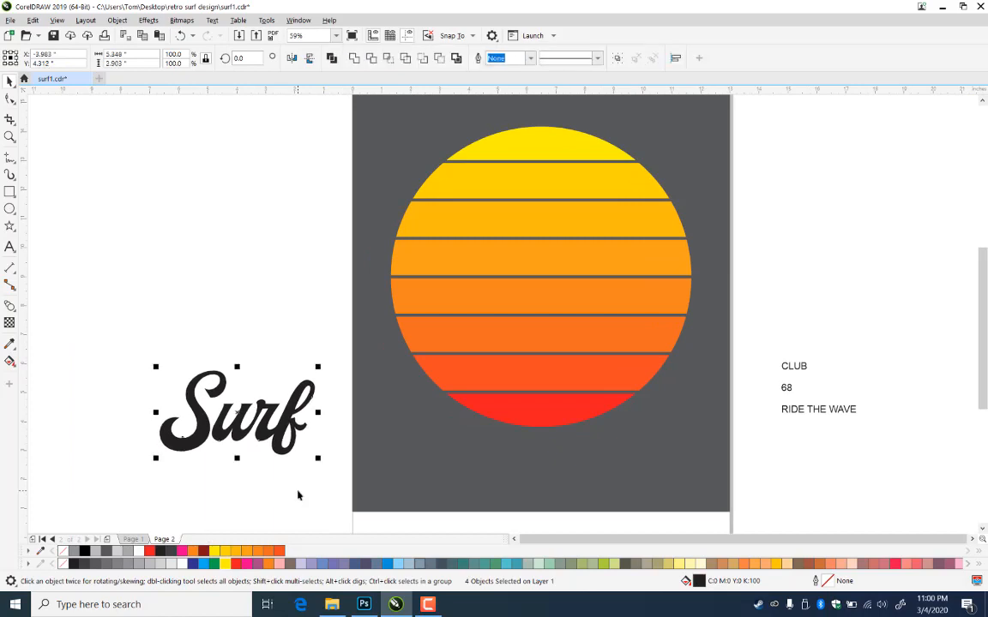
# Switch to wireframe view and weld the four "Surf" letters into a single curve
pyautogui.hotkey('shift', 'F9')
pyautogui.press('F8')
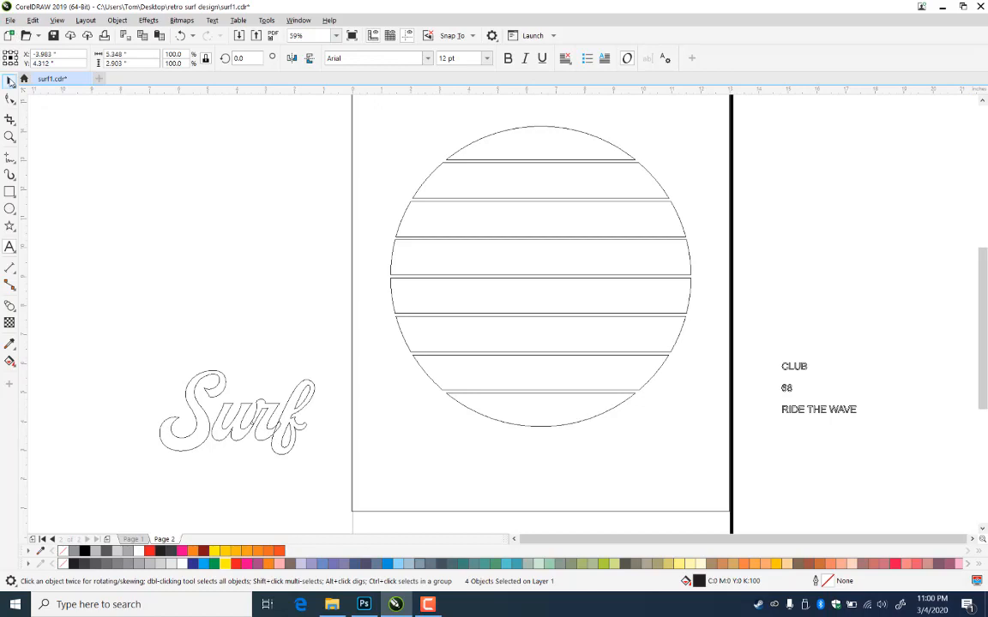
pyautogui.click(11, 79)
pyautogui.moveTo(142, 331); pyautogui.dragTo(317, 493)
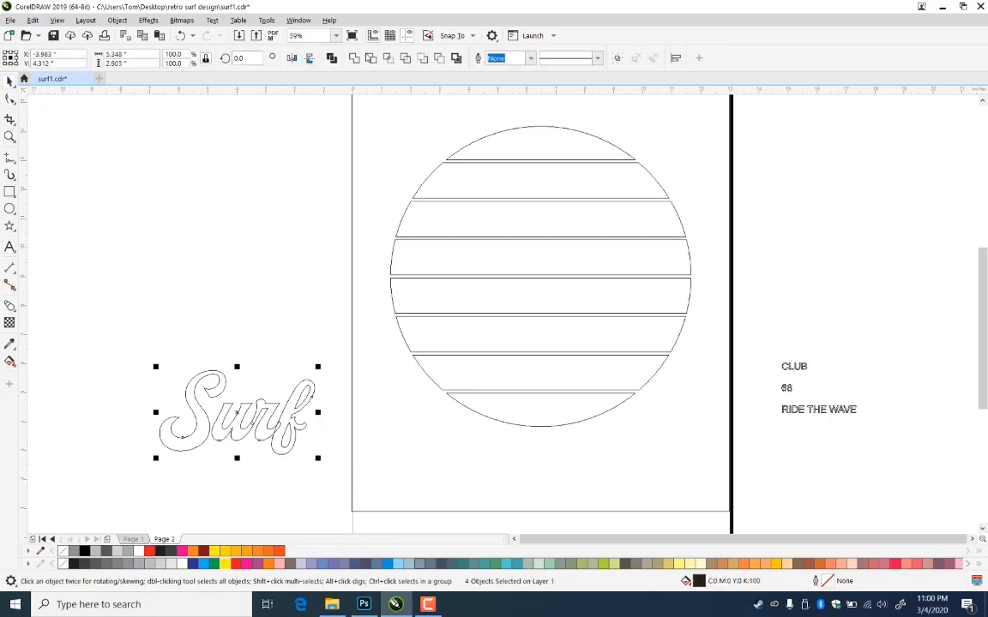
pyautogui.click(355, 58)
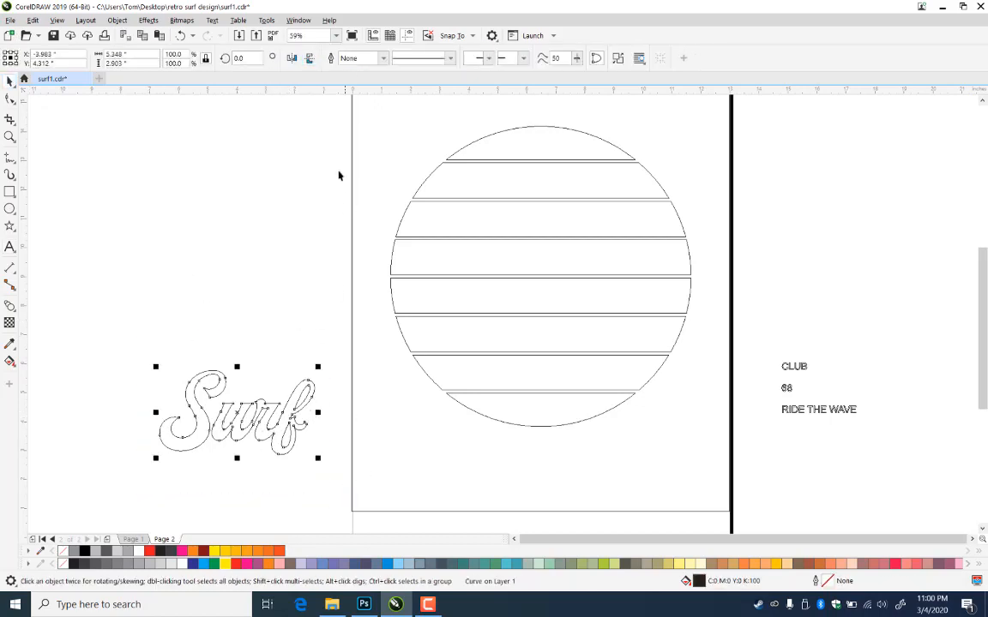
# Place the welded "Surf" over the lower part of the striped circle and enlarge it to about 7.69 by 4.17 in
pyautogui.moveTo(319, 461); pyautogui.dragTo(571, 460)
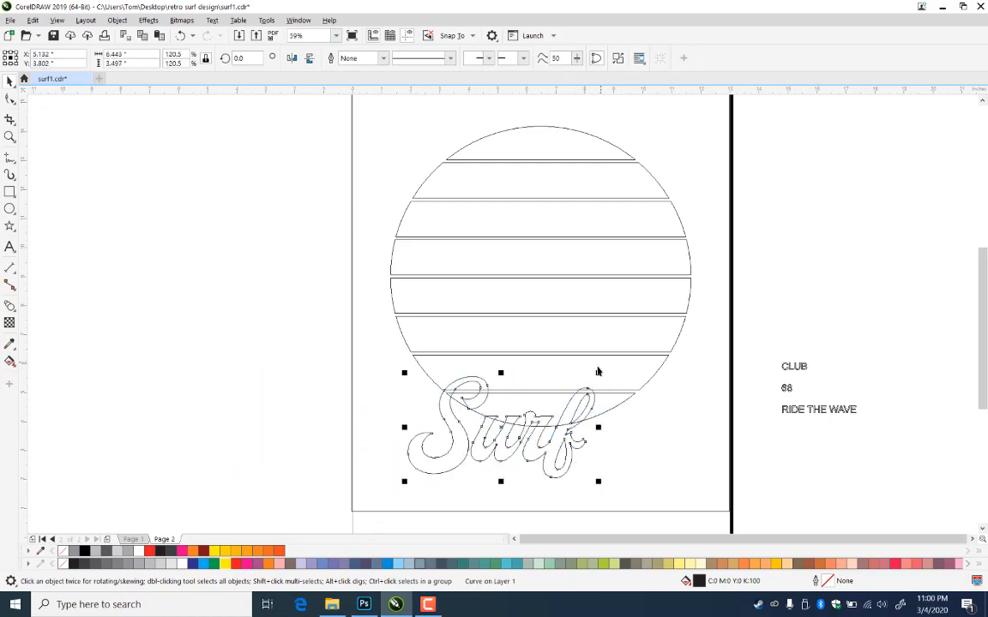
pyautogui.moveTo(597, 371); pyautogui.dragTo(635, 352)
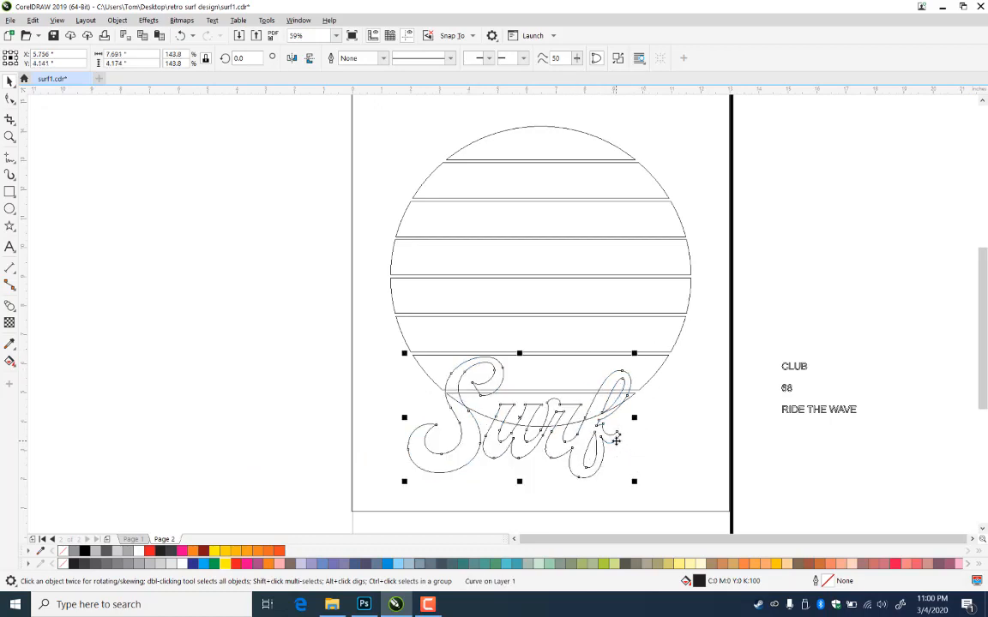
pyautogui.moveTo(616, 440); pyautogui.dragTo(619, 431)
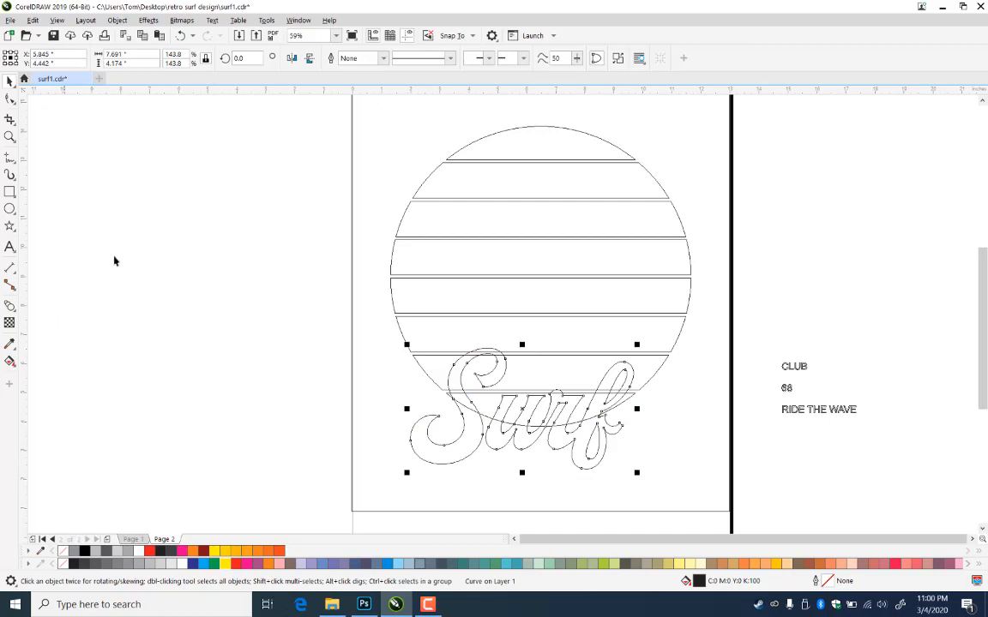
# Draw a closed freehand swoosh about 7.64 by 3.22 in, curling from the f's crossbar tail back underneath the word "Surf"
pyautogui.click(10, 157)
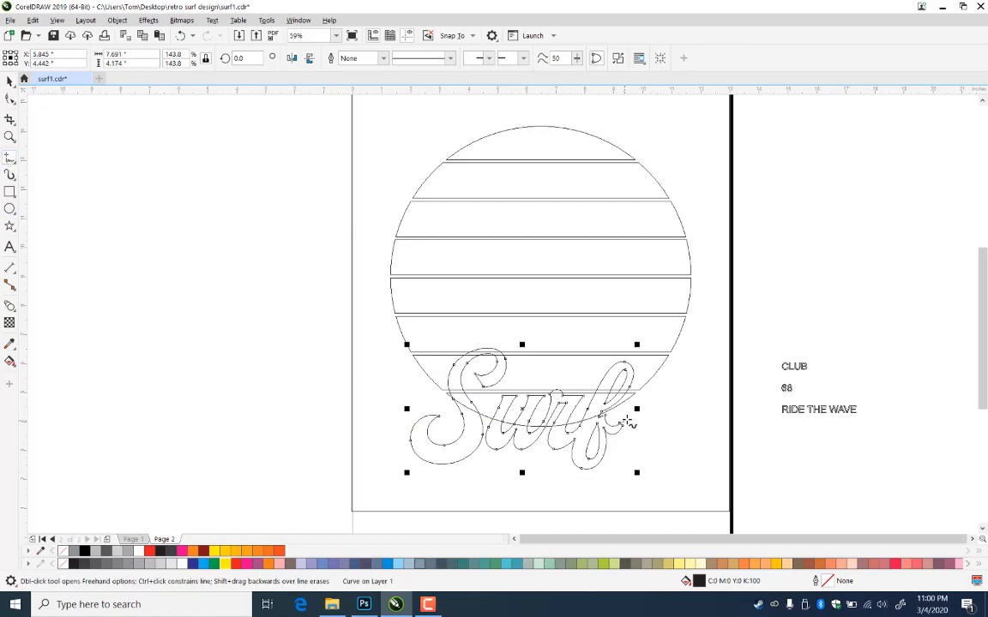
pyautogui.moveTo(622, 424)
pyautogui.mouseDown()
pyautogui.moveTo(640, 415)
pyautogui.moveTo(664, 435)
pyautogui.moveTo(633, 481)
pyautogui.moveTo(575, 490)
pyautogui.moveTo(506, 481)
pyautogui.moveTo(451, 495)
pyautogui.moveTo(442, 508)
pyautogui.moveTo(467, 463)
pyautogui.moveTo(504, 453)
pyautogui.moveTo(638, 470)
pyautogui.moveTo(656, 433)
pyautogui.moveTo(618, 423)
pyautogui.mouseUp()
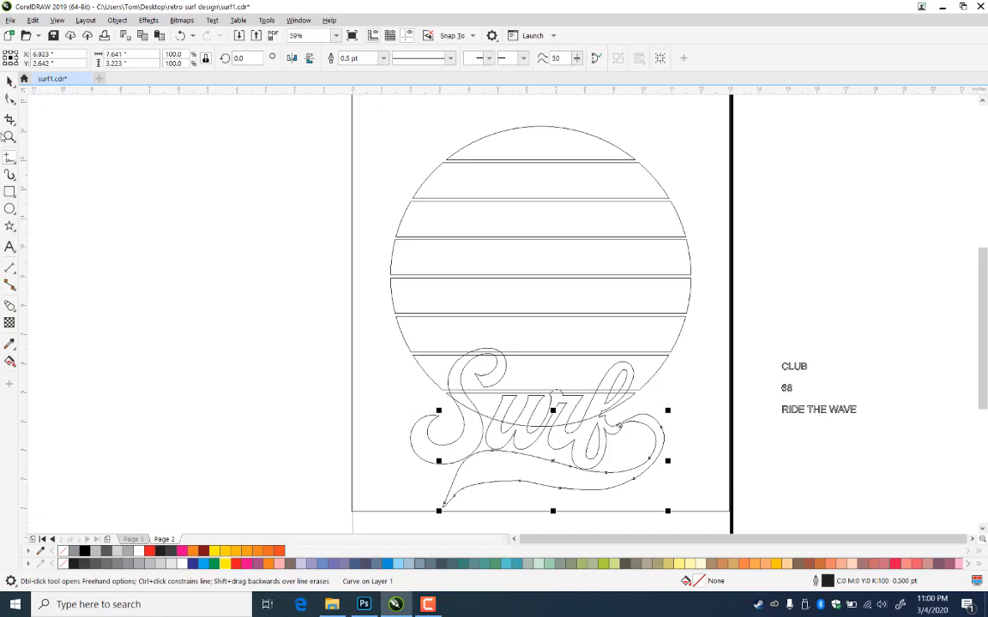
# Reshape the swoosh's hook by adding a node to its inner edge, fitting its ends to the f's tail and moving the inner bend nodes
pyautogui.moveTo(402, 391); pyautogui.dragTo(628, 486)
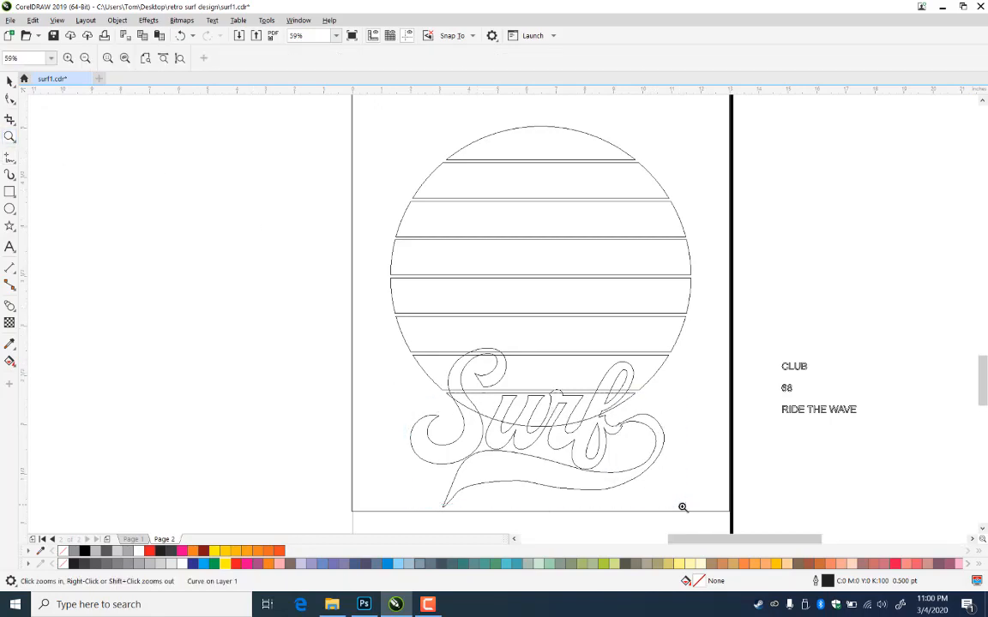
pyautogui.click(11, 98)
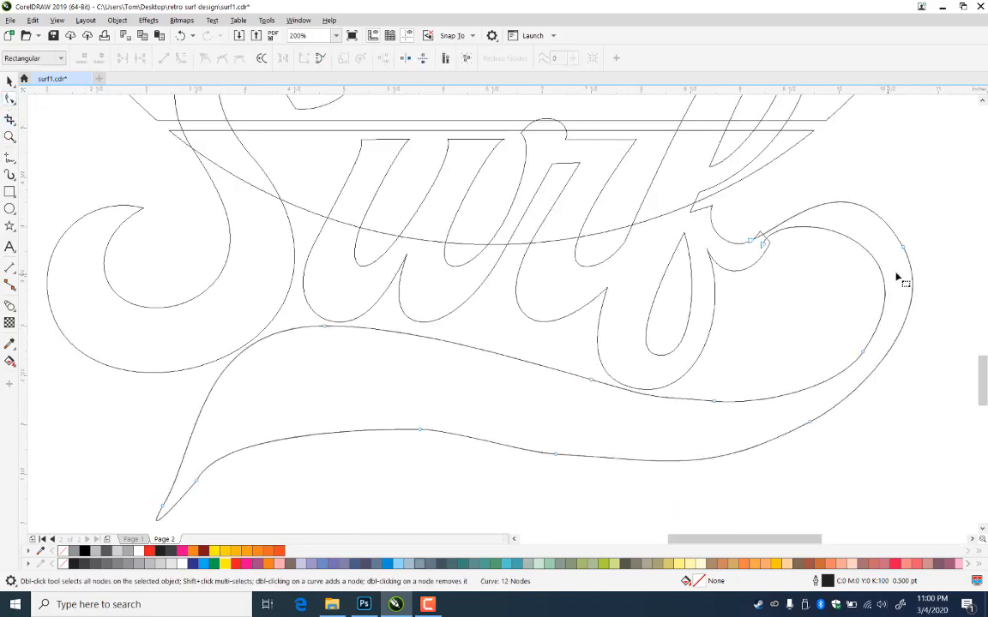
pyautogui.doubleClick(867, 251)
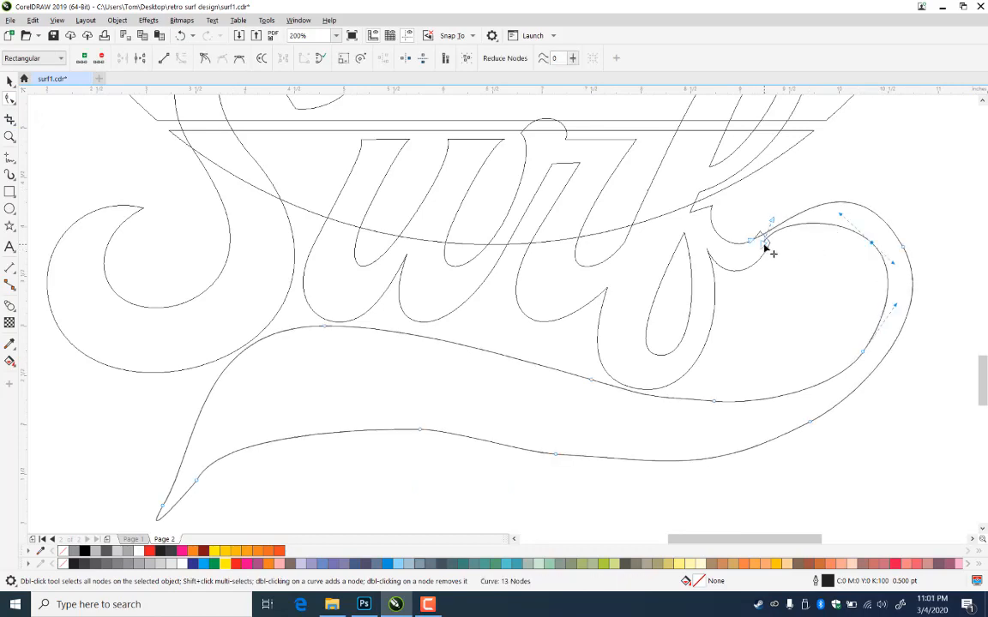
pyautogui.moveTo(764, 245)
pyautogui.mouseDown()
pyautogui.moveTo(754, 247)
pyautogui.moveTo(781, 234)
pyautogui.moveTo(776, 213)
pyautogui.moveTo(763, 217)
pyautogui.moveTo(776, 203)
pyautogui.moveTo(780, 219)
pyautogui.moveTo(755, 239)
pyautogui.mouseUp()
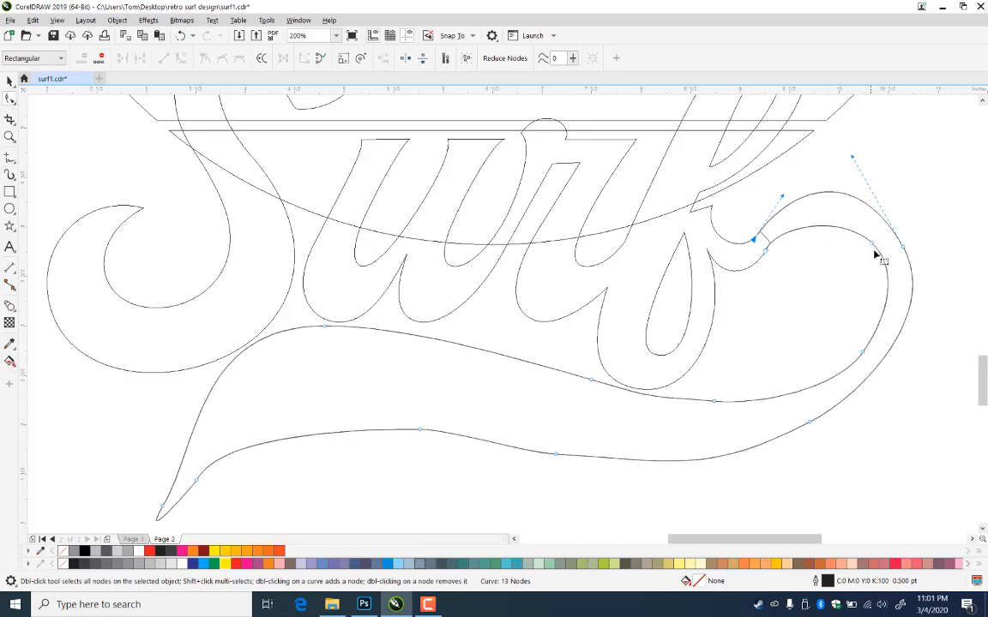
pyautogui.moveTo(872, 246); pyautogui.dragTo(860, 226)
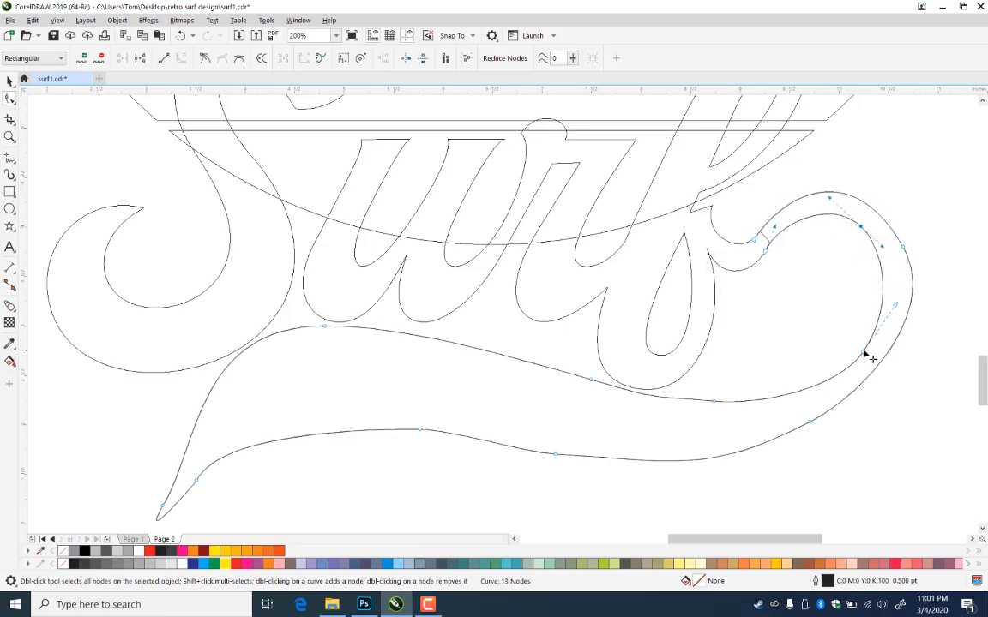
pyautogui.moveTo(864, 354); pyautogui.dragTo(864, 331)
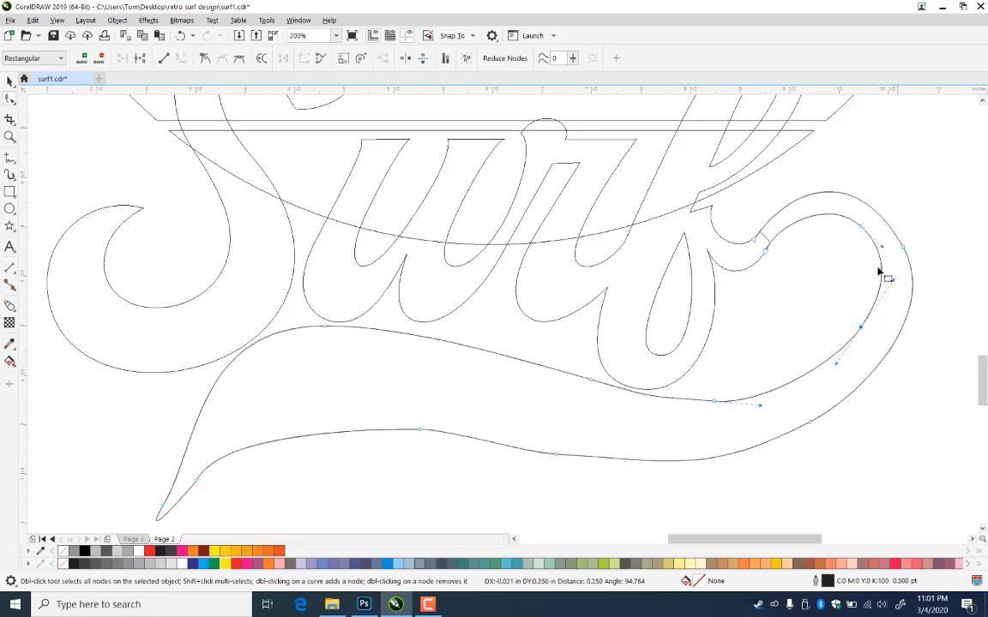
pyautogui.click(861, 227)
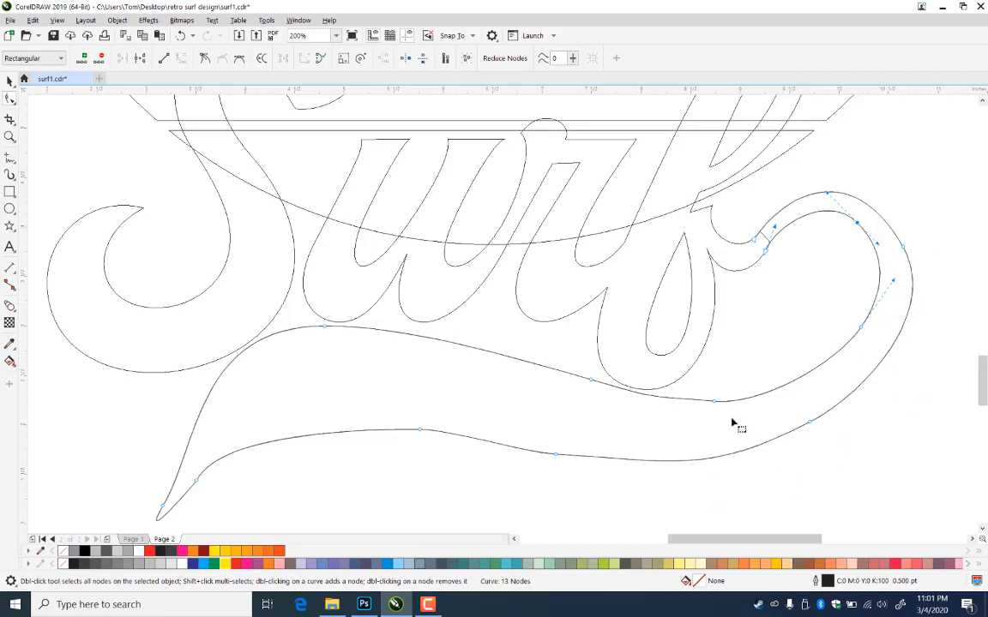
# Smooth the swoosh's bend by adding nodes along its outer and lower edges and deleting the old nodes between them
pyautogui.doubleClick(883, 219)
pyautogui.doubleClick(903, 329)
pyautogui.press('Delete')
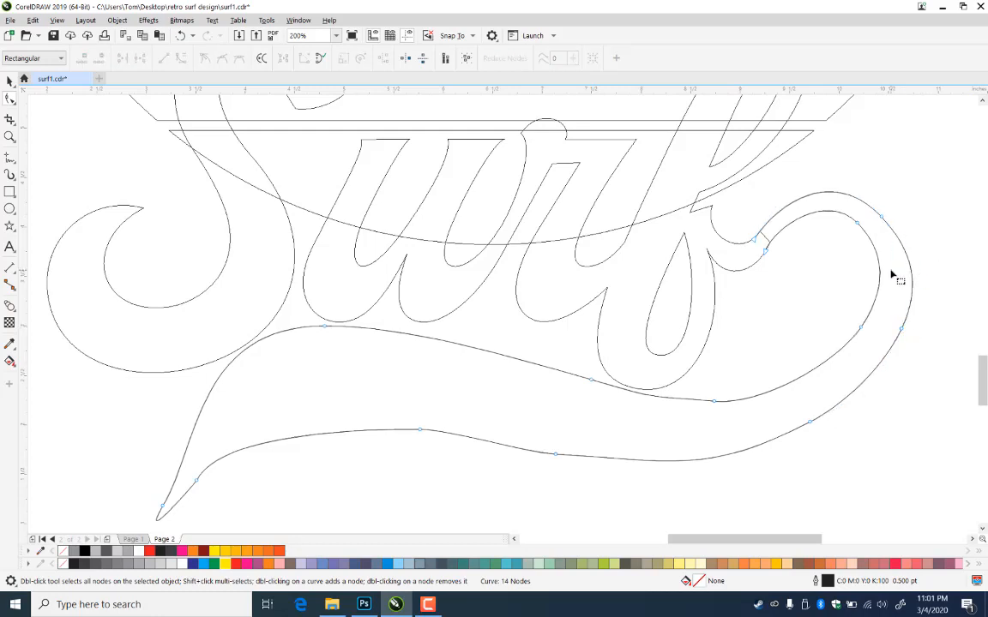
pyautogui.doubleClick(788, 387)
pyautogui.doubleClick(847, 399)
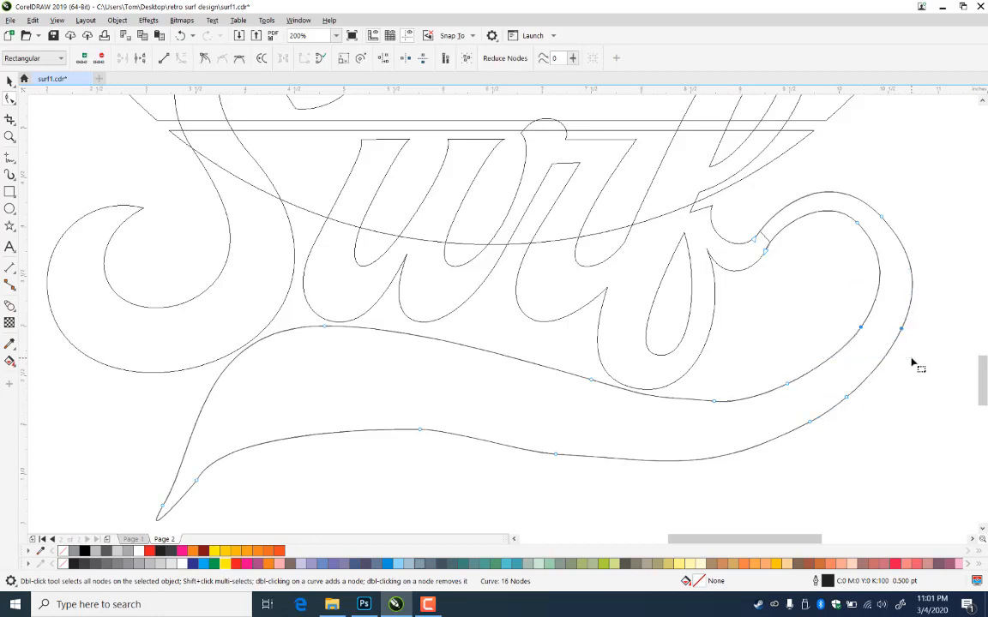
pyautogui.press('Delete')
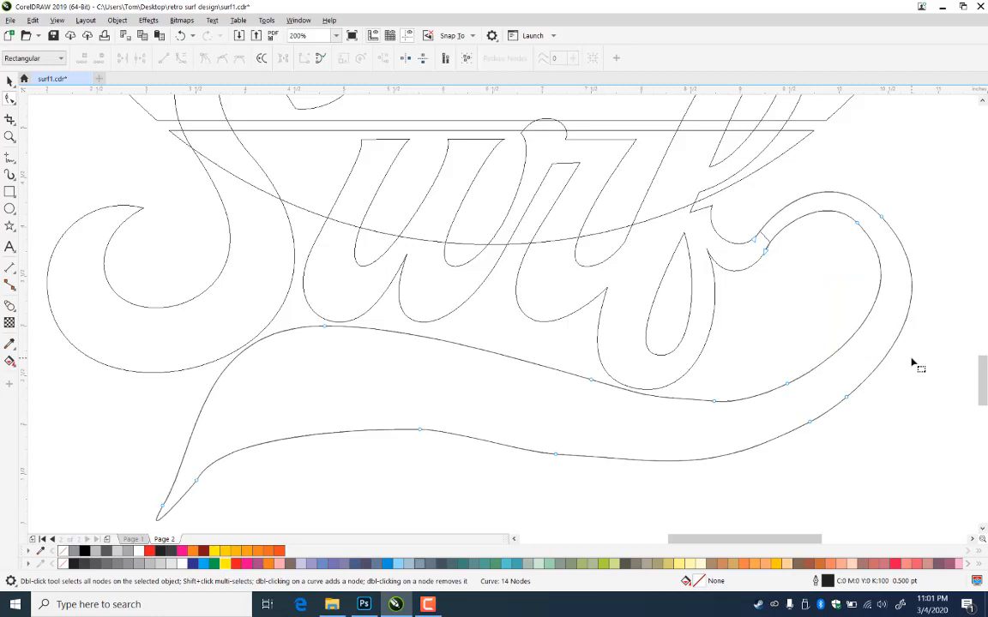
# Smooth the swoosh's upper curl by adding nodes on both edges at either side of it and deleting the old nodes between
pyautogui.doubleClick(799, 221)
pyautogui.doubleClick(795, 202)
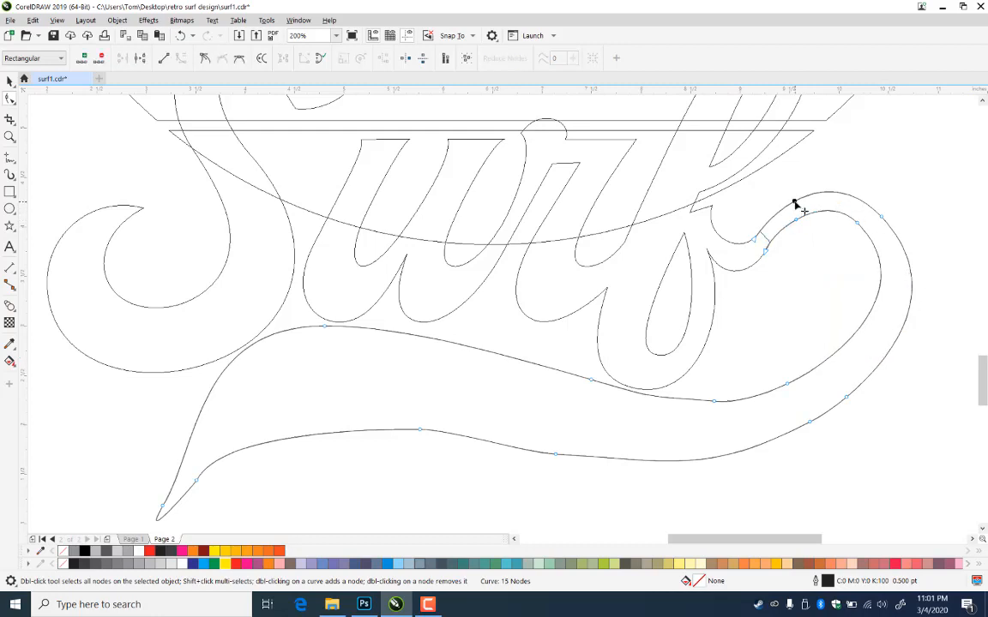
pyautogui.click(857, 329)
pyautogui.doubleClick(858, 331)
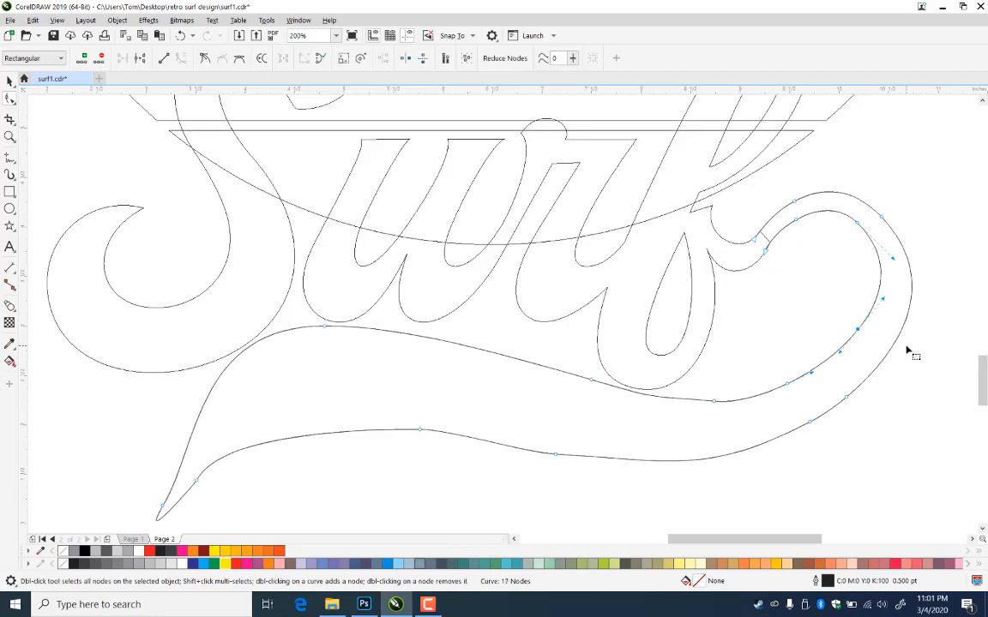
pyautogui.doubleClick(894, 346)
pyautogui.press('Delete')
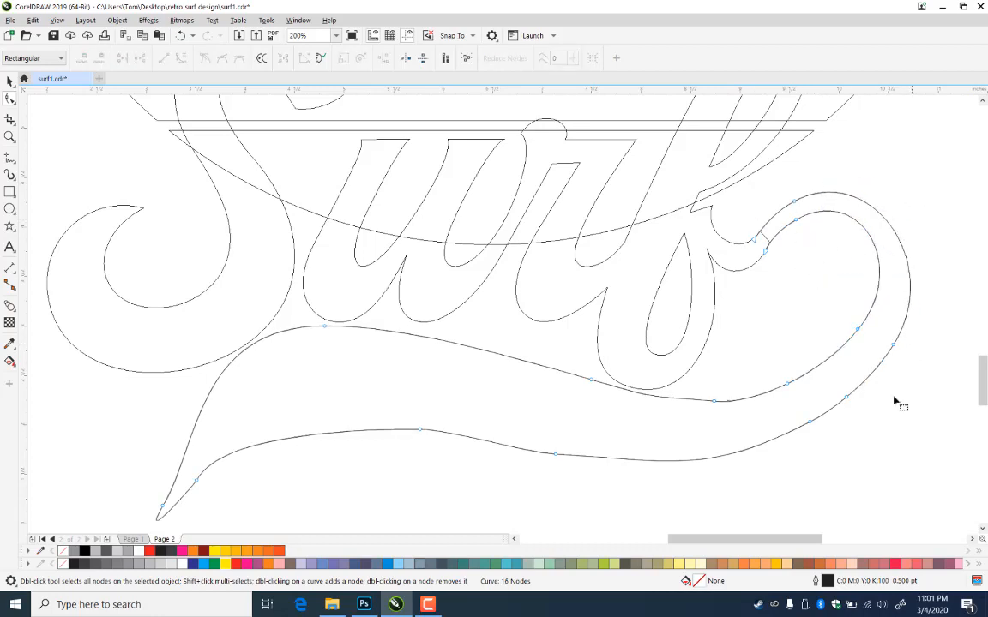
# Smooth the swoosh's lower bend by adding a node on each edge below the f and deleting the old nodes up to the curl
pyautogui.doubleClick(607, 385)
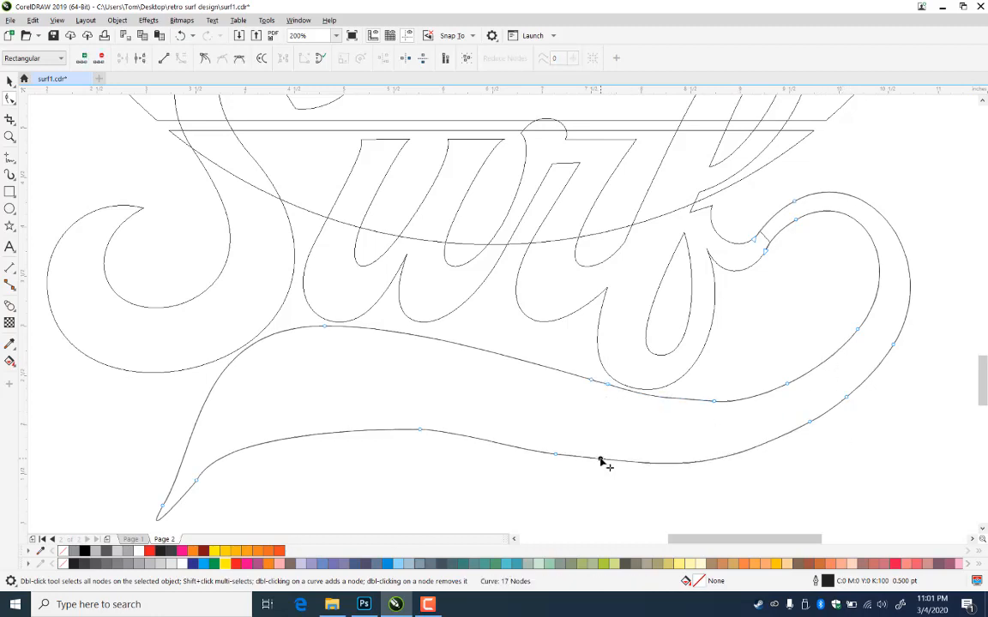
pyautogui.doubleClick(601, 460)
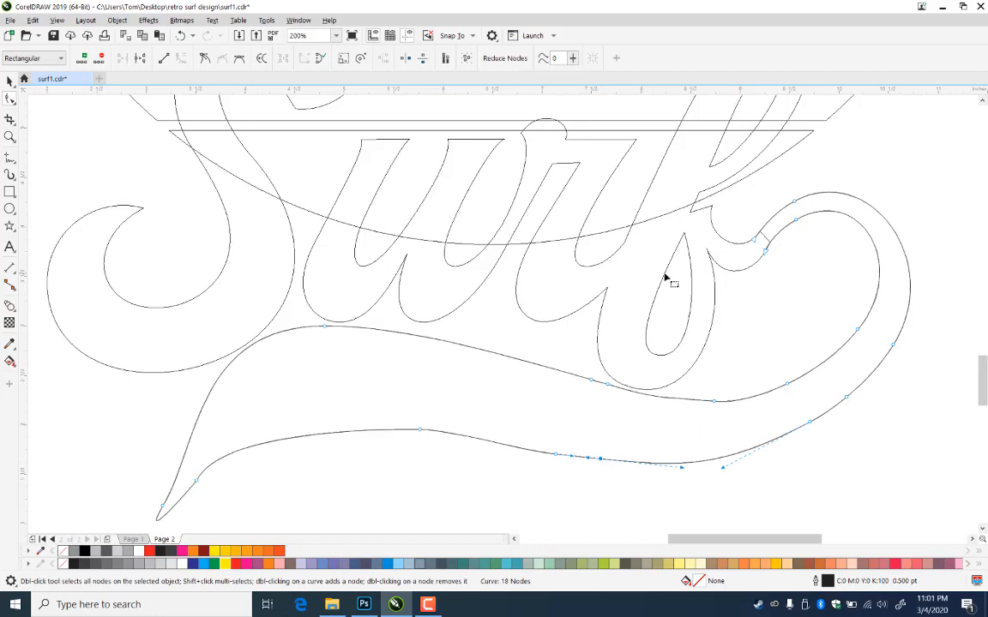
pyautogui.moveTo(635, 305)
pyautogui.mouseDown()
pyautogui.moveTo(755, 446)
pyautogui.moveTo(855, 470)
pyautogui.mouseUp()
pyautogui.press('Delete')
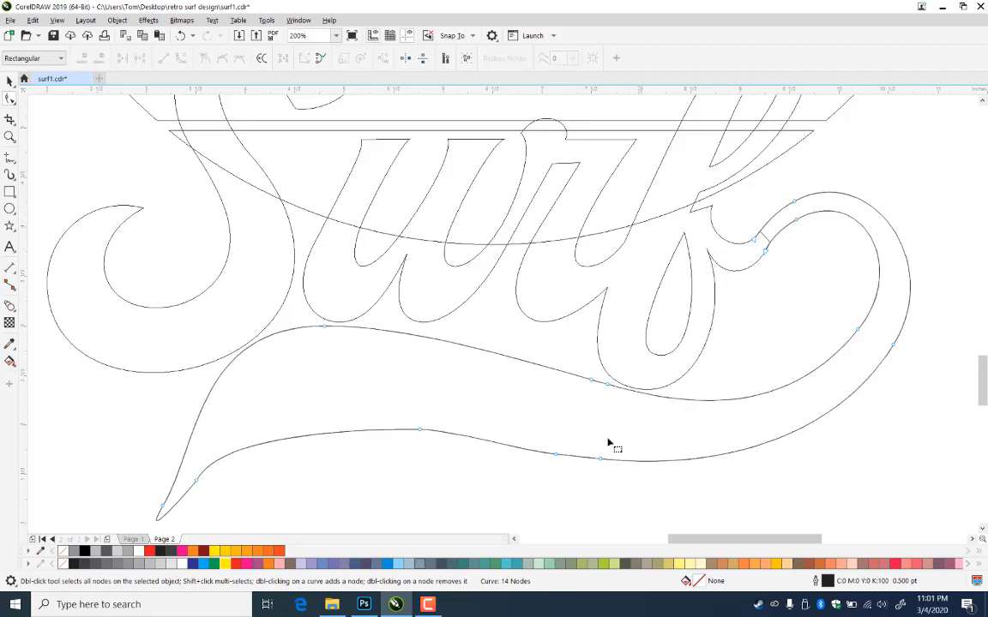
# Smooth the swoosh's long middle stretch by adding a node on each edge below the S and deleting the old nodes between
pyautogui.doubleClick(263, 340)
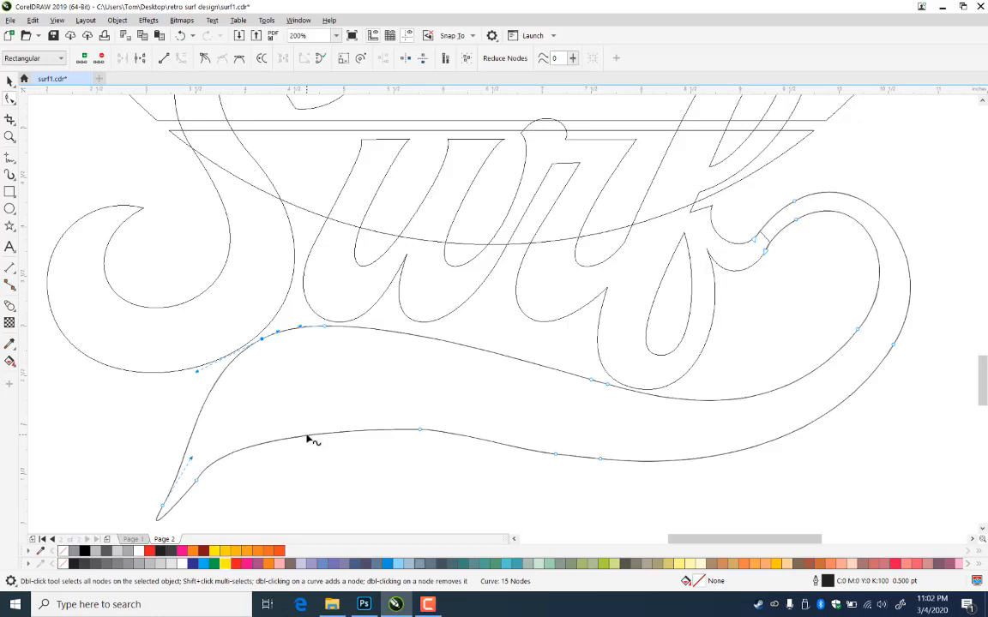
pyautogui.doubleClick(307, 437)
pyautogui.moveTo(307, 437); pyautogui.dragTo(306, 436)
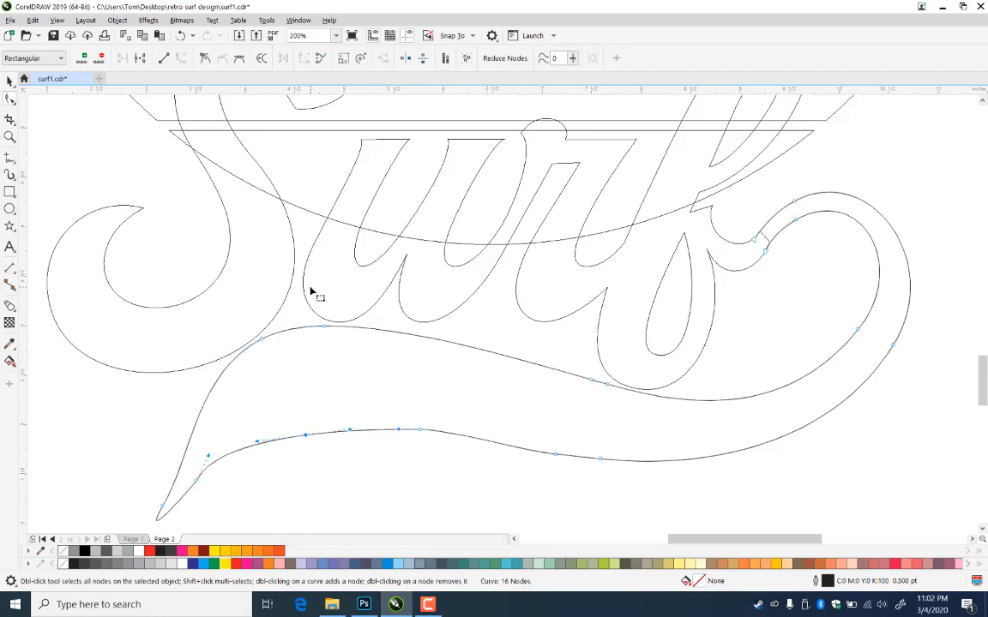
pyautogui.moveTo(310, 287); pyautogui.dragTo(592, 496)
pyautogui.press('Delete')
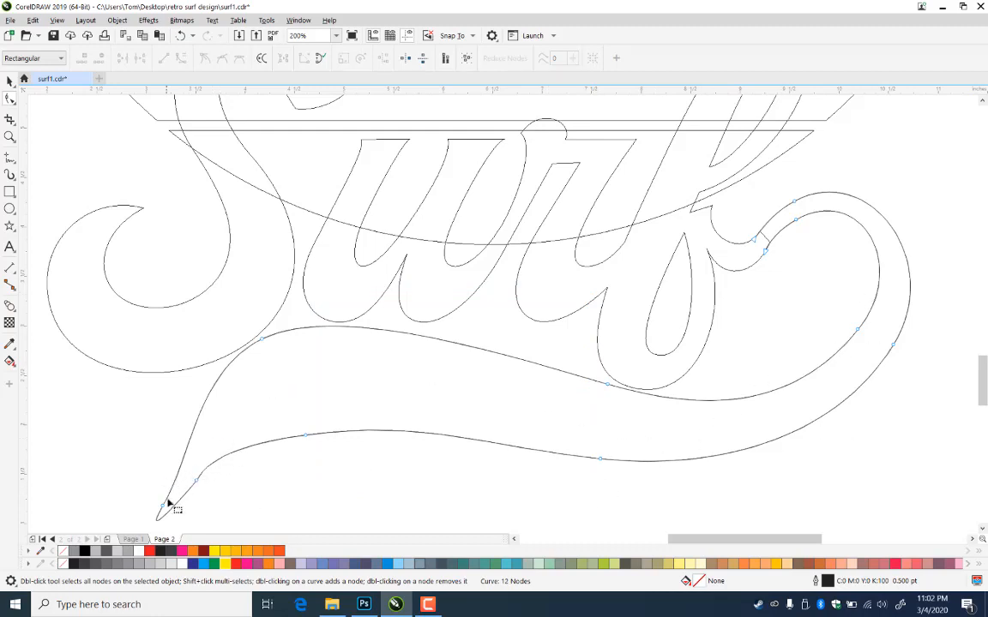
# Reshape the swoosh's pointed end by adding nodes on both sides, deleting the old nodes at the tip and shortening the tip's curve handle
pyautogui.moveTo(196, 489); pyautogui.dragTo(345, 440)
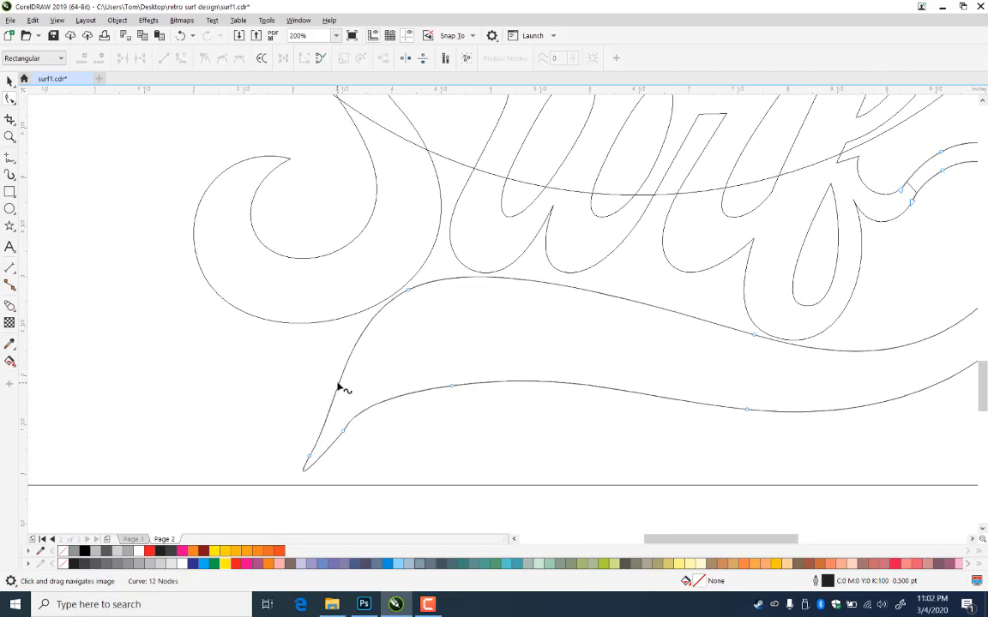
pyautogui.doubleClick(339, 387)
pyautogui.doubleClick(365, 412)
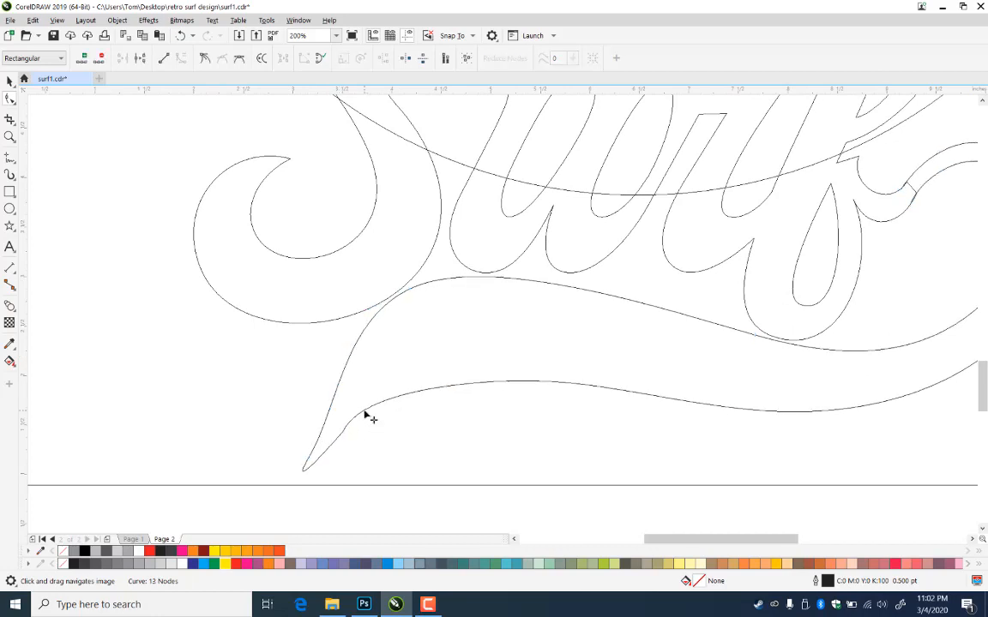
pyautogui.press('Delete')
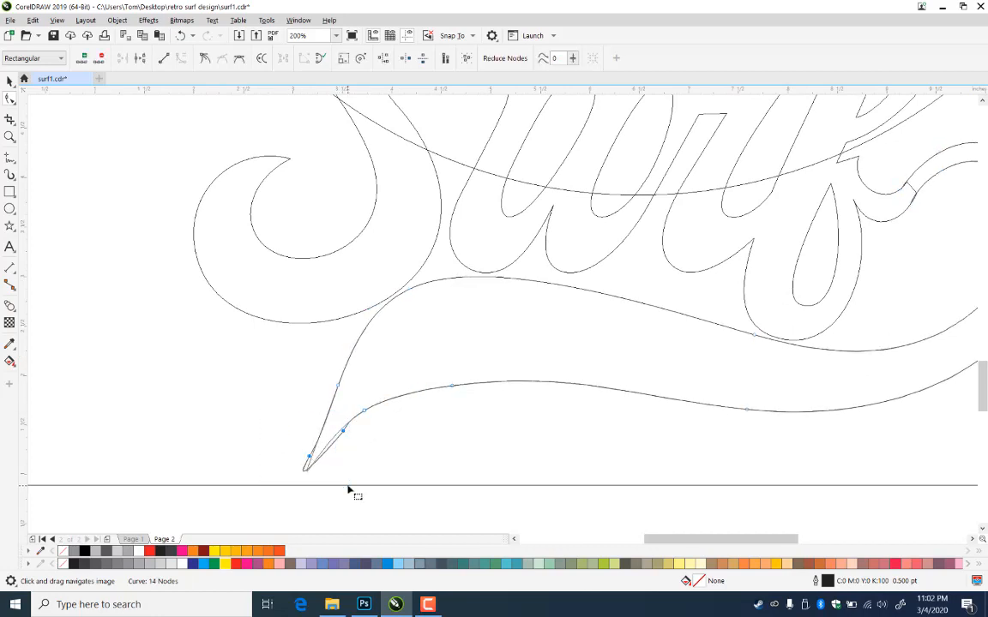
pyautogui.click(365, 412)
pyautogui.moveTo(381, 460); pyautogui.dragTo(403, 391)
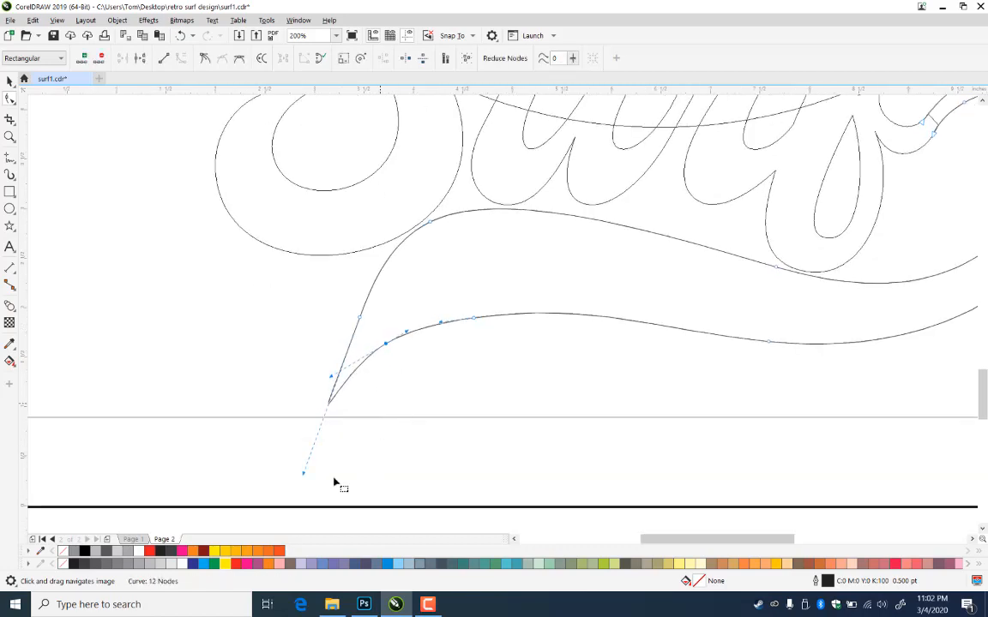
pyautogui.moveTo(304, 477); pyautogui.dragTo(348, 363)
# Lower the nodes at the swoosh's pointed end and below the f to open a gap under the lettering, and save the drawing
pyautogui.moveTo(298, 166); pyautogui.dragTo(657, 410)
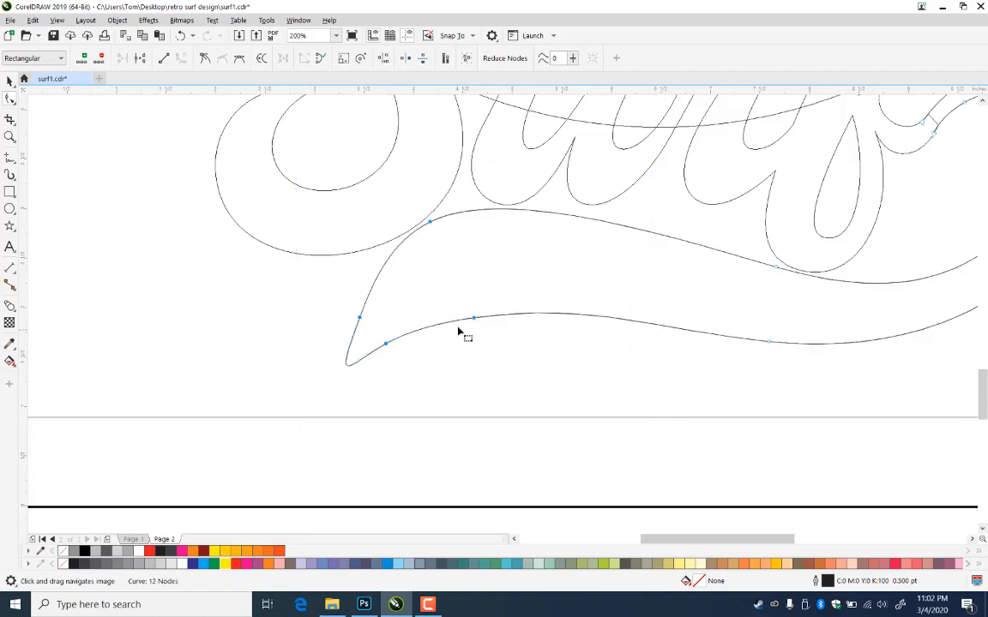
pyautogui.moveTo(474, 319); pyautogui.dragTo(477, 335)
pyautogui.moveTo(721, 236); pyautogui.dragTo(769, 359)
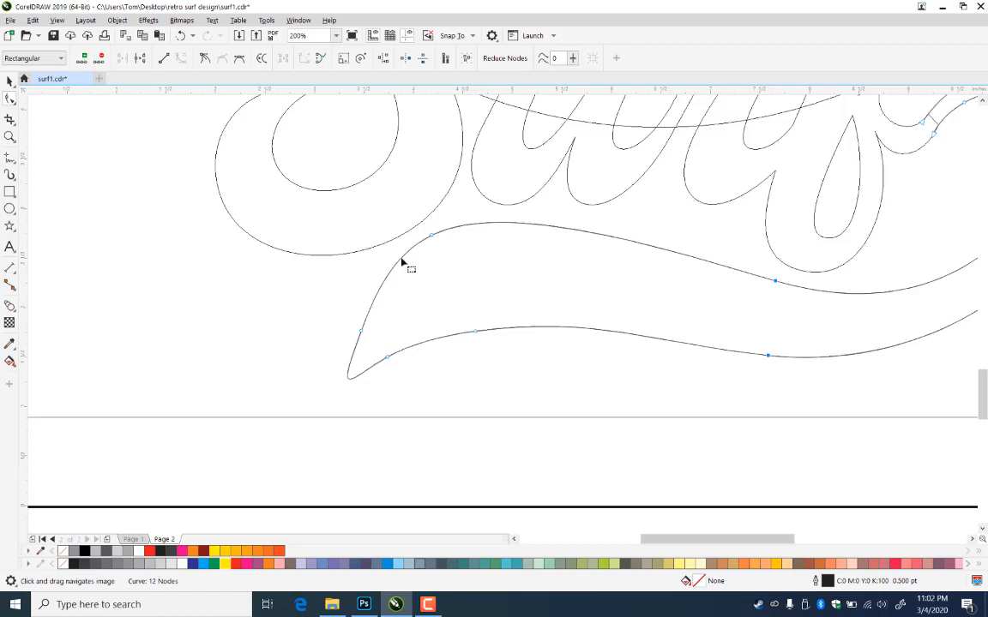
pyautogui.click(9, 136)
pyautogui.keyDown('shift'); pyautogui.click(590, 232); pyautogui.keyUp('shift')
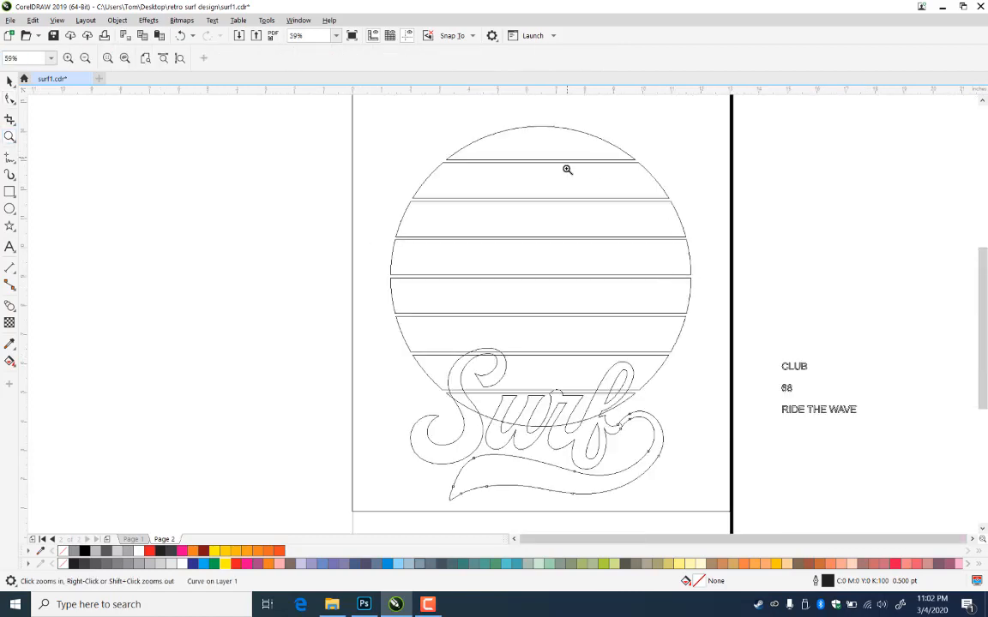
pyautogui.click(5, 80)
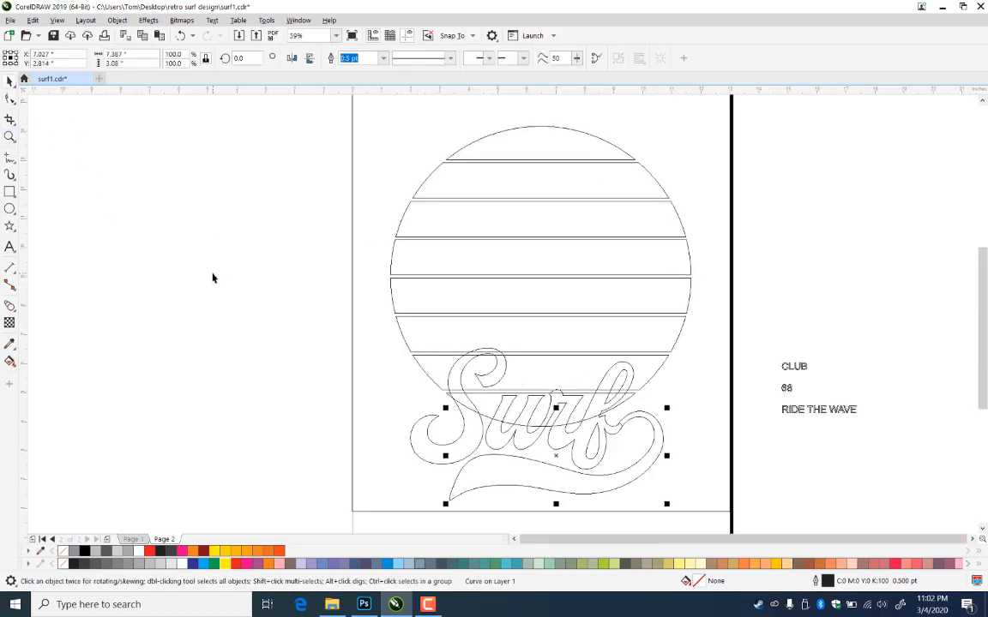
pyautogui.hotkey('ctrl', 's')
# Close the swoosh outline with a straight freehand line across its open end at the f's tail, and save the drawing
pyautogui.click(11, 137)
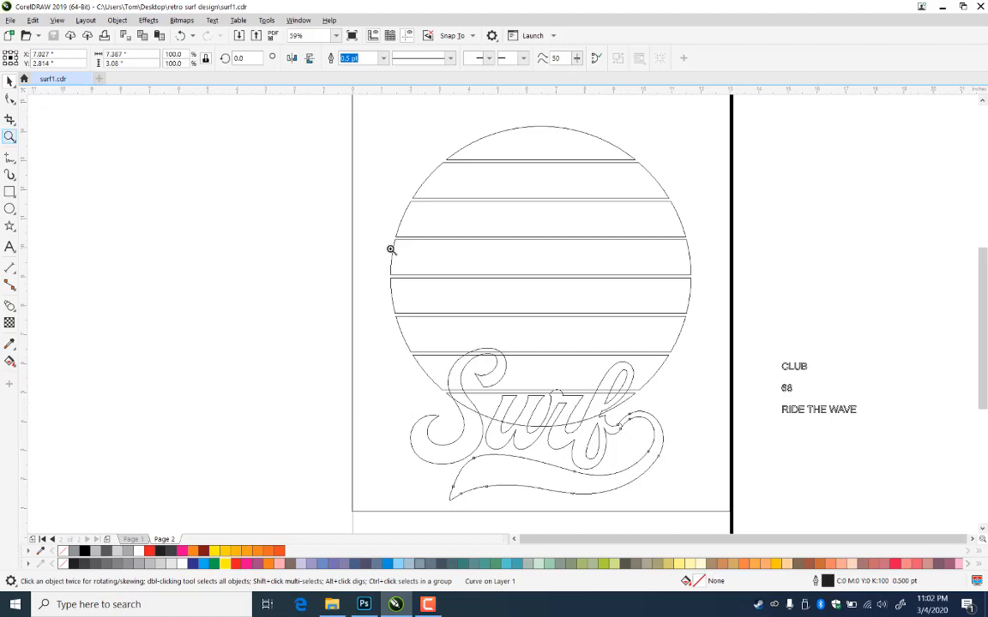
pyautogui.moveTo(550, 394); pyautogui.dragTo(693, 492)
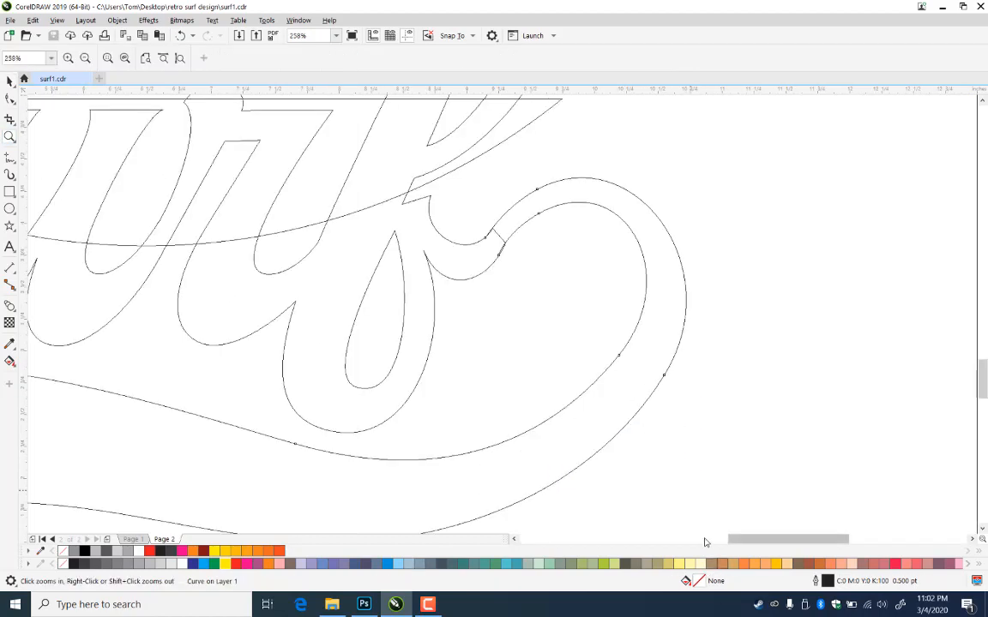
pyautogui.click(10, 173)
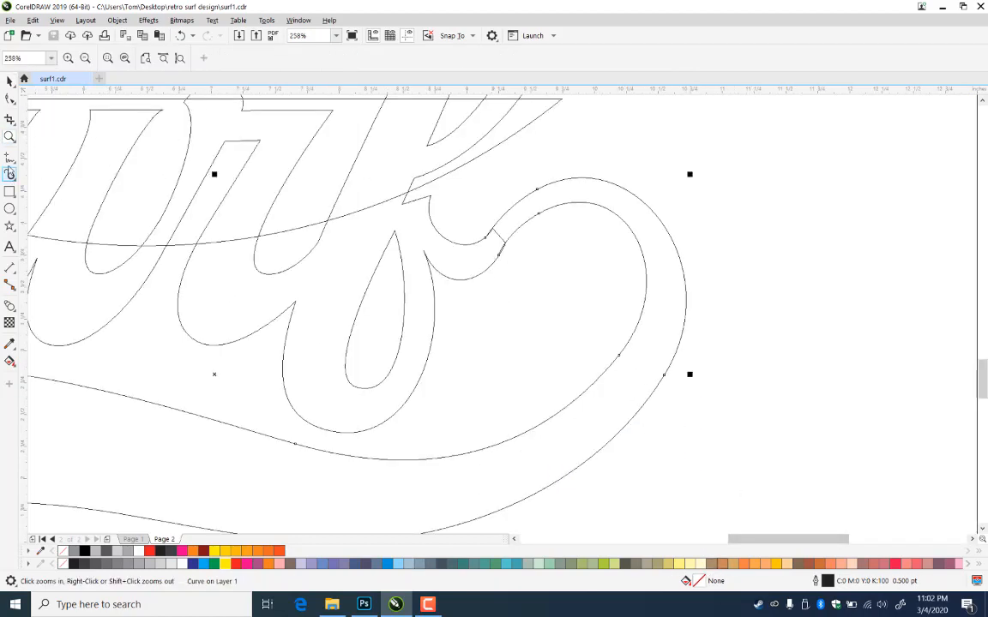
pyautogui.click(9, 159)
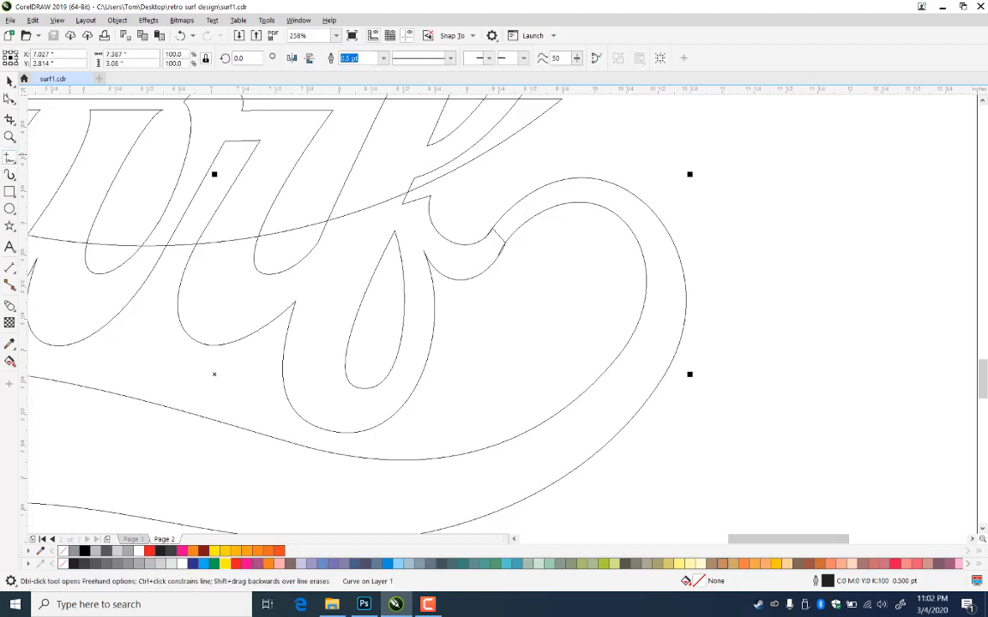
pyautogui.press('space')
pyautogui.click(546, 210)
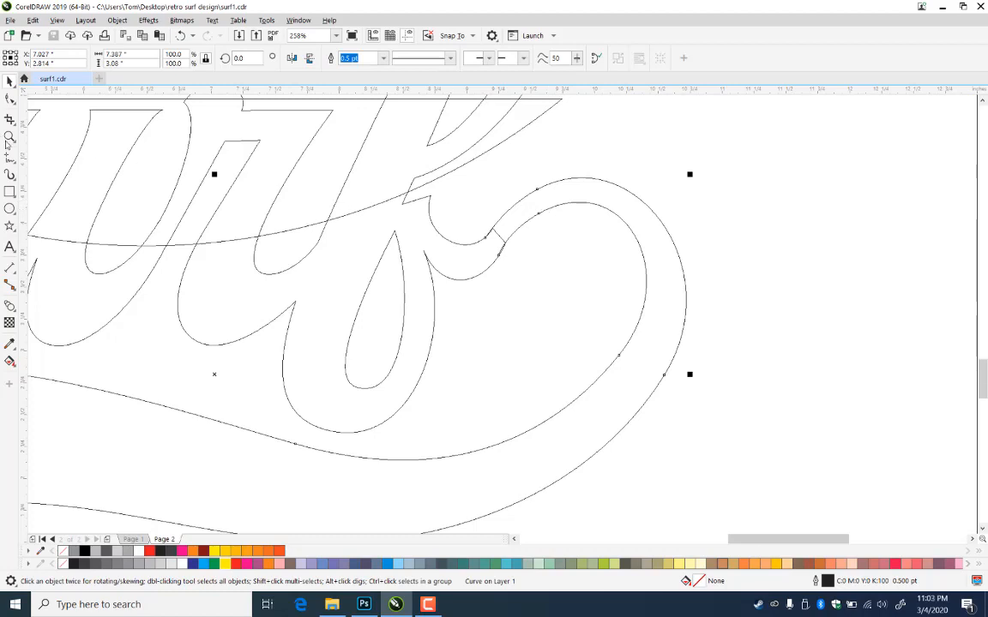
pyautogui.click(10, 158)
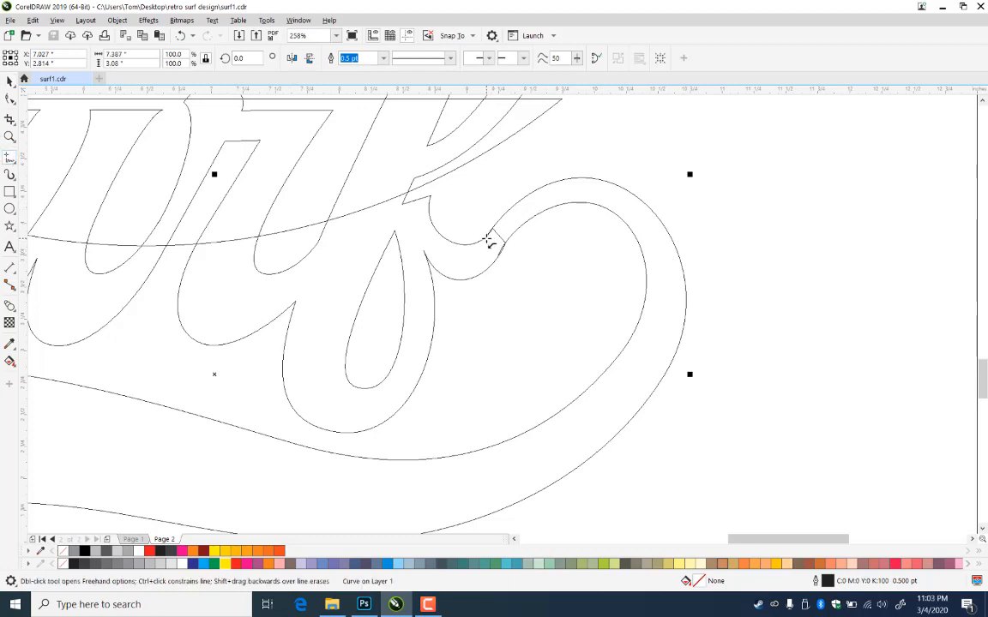
pyautogui.click(497, 253)
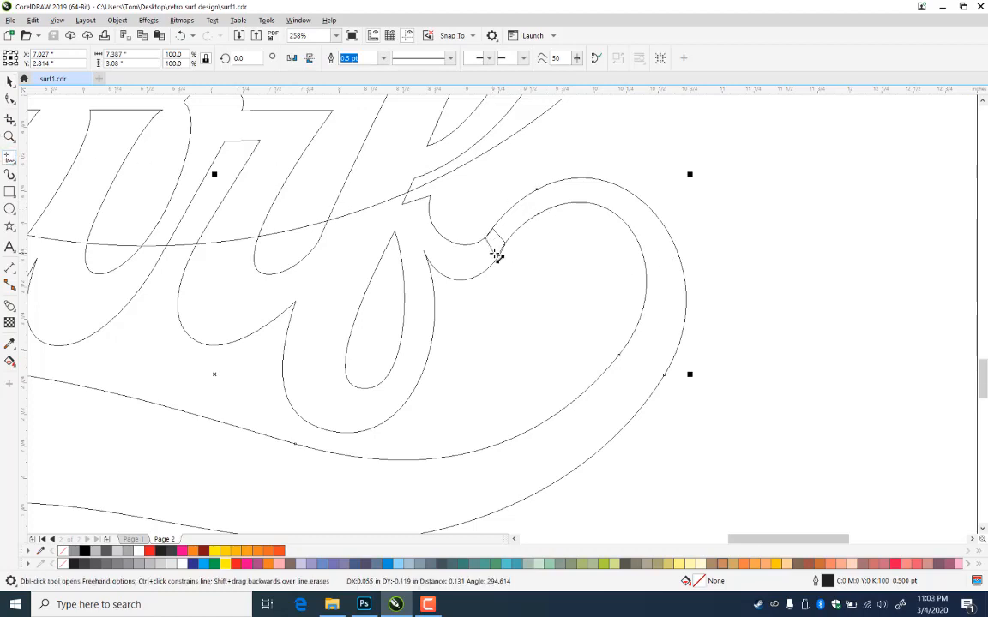
pyautogui.click(10, 80)
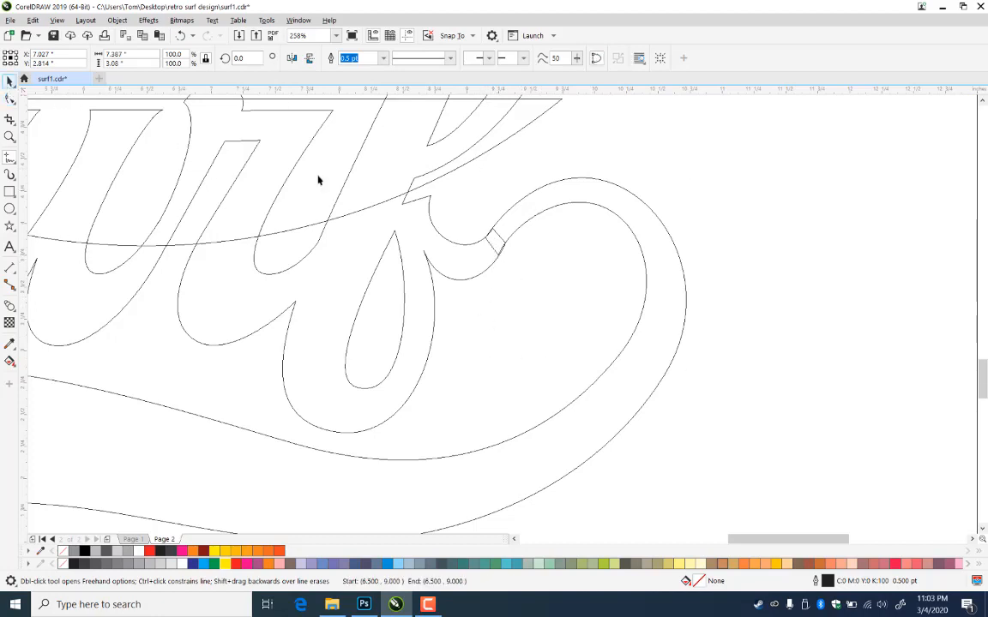
pyautogui.hotkey('ctrl', 's')
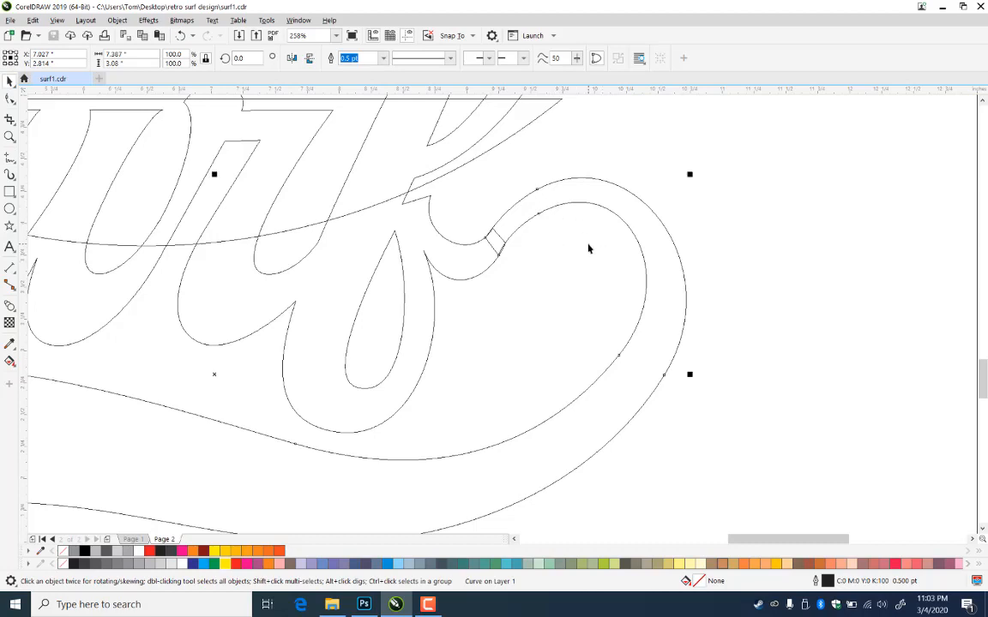
# Weld the swoosh and the "Surf" lettering into one curve
pyautogui.click(589, 245)
pyautogui.click(592, 204)
pyautogui.moveTo(592, 204); pyautogui.dragTo(615, 221)
pyautogui.hotkey('ctrl', 'z')
pyautogui.keyDown('shift'); pyautogui.click(487, 271); pyautogui.keyUp('shift')
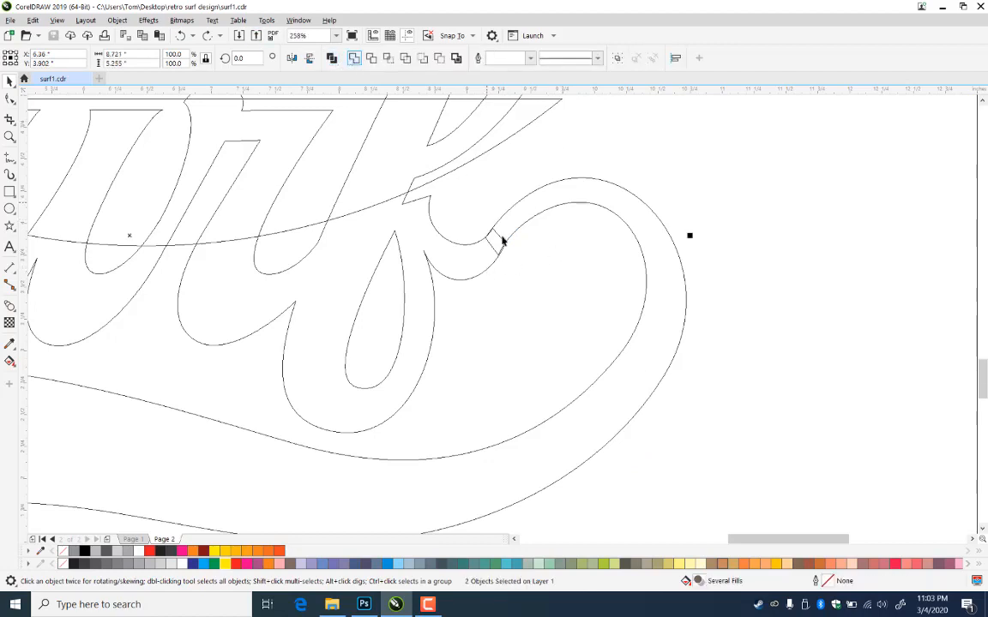
pyautogui.hotkey('ctrl', 'l')
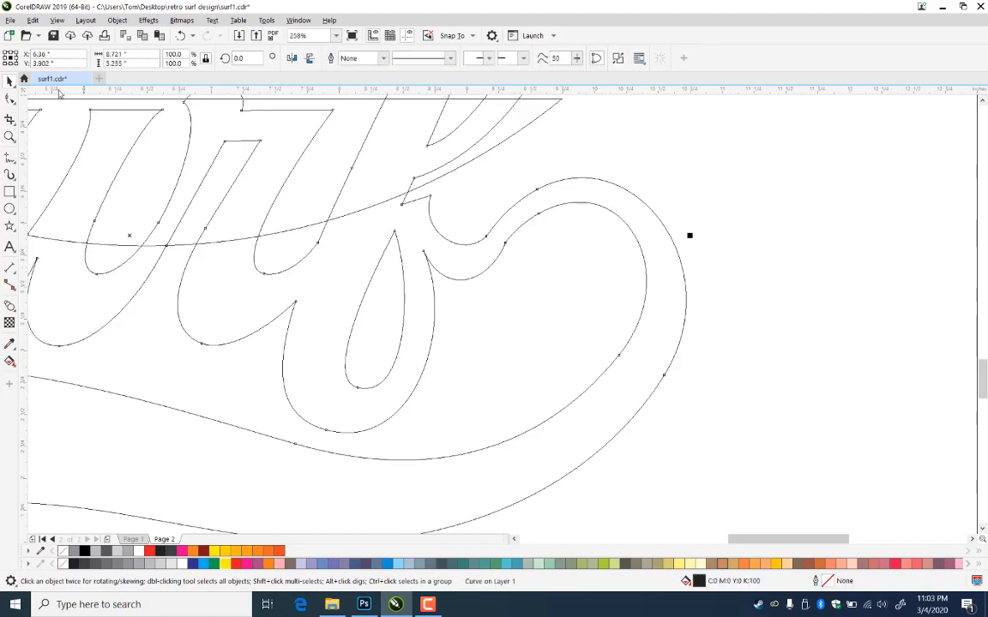
# Clean up the joint between the f's tail and the swoosh by adding a node on each edge and deleting the leftover junction nodes
pyautogui.click(9, 98)
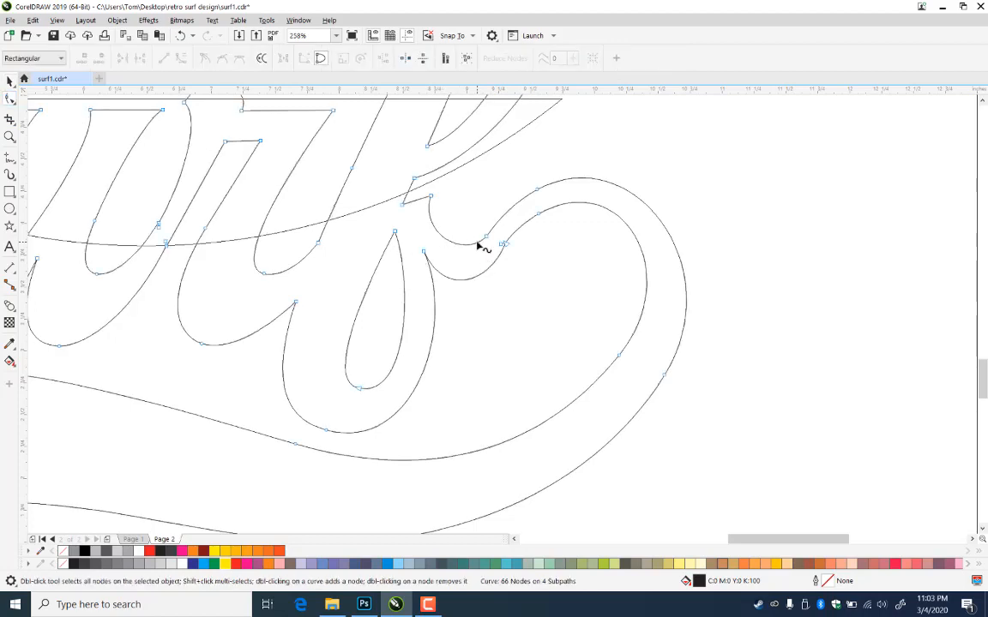
pyautogui.click(499, 266)
pyautogui.doubleClick(495, 263)
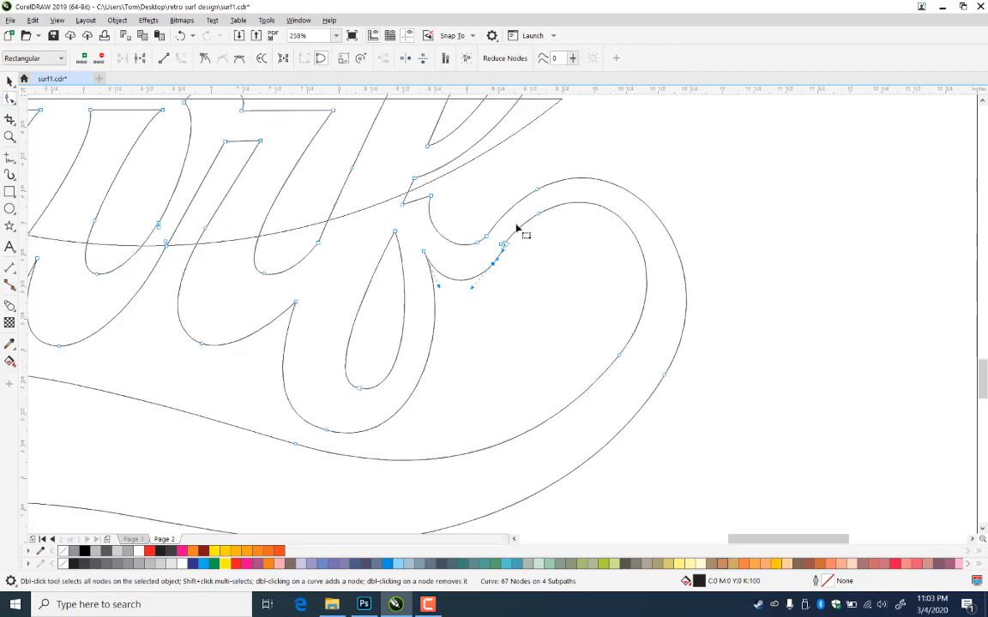
pyautogui.moveTo(484, 209); pyautogui.dragTo(519, 251)
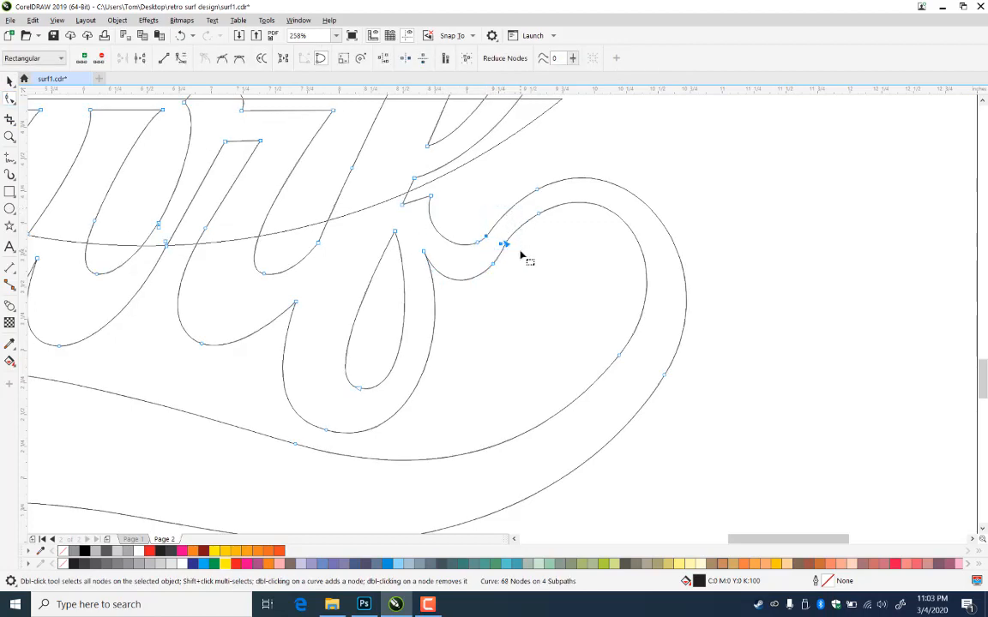
pyautogui.press('Delete')
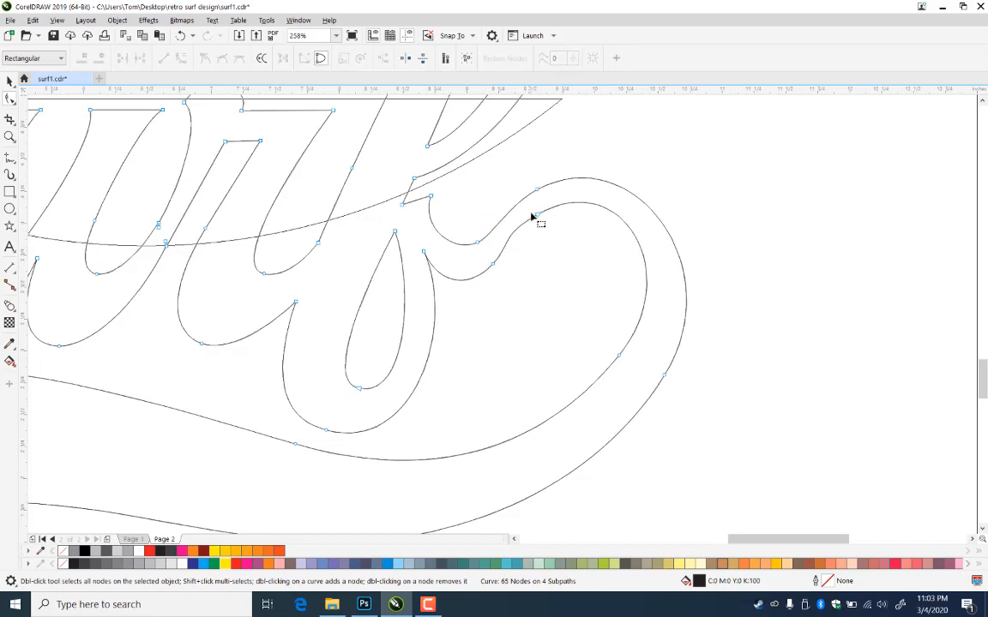
# Smooth the joint's lower edge by replacing its node with one closer to the f and adjusting the curl's inner node and its handle
pyautogui.doubleClick(485, 274)
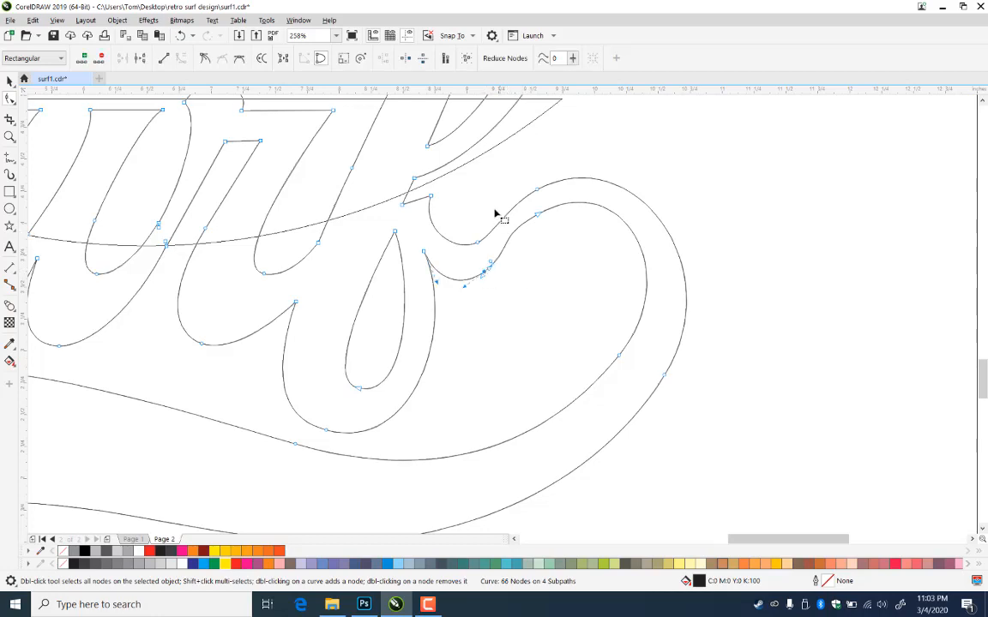
pyautogui.moveTo(490, 205); pyautogui.dragTo(503, 293)
pyautogui.press('Delete')
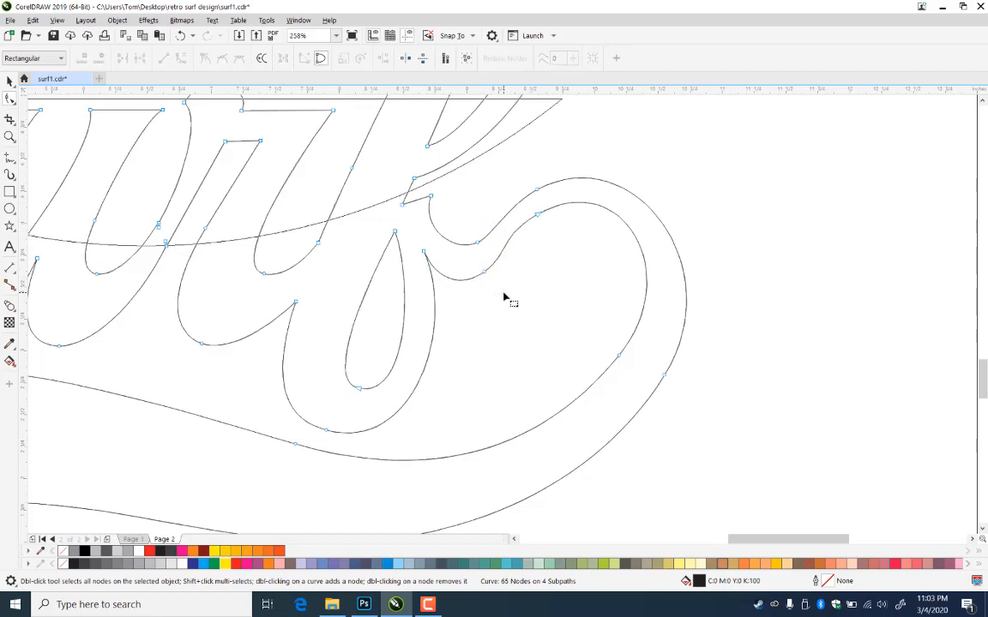
pyautogui.click(538, 215)
pyautogui.moveTo(505, 241); pyautogui.dragTo(538, 218)
pyautogui.click(536, 219)
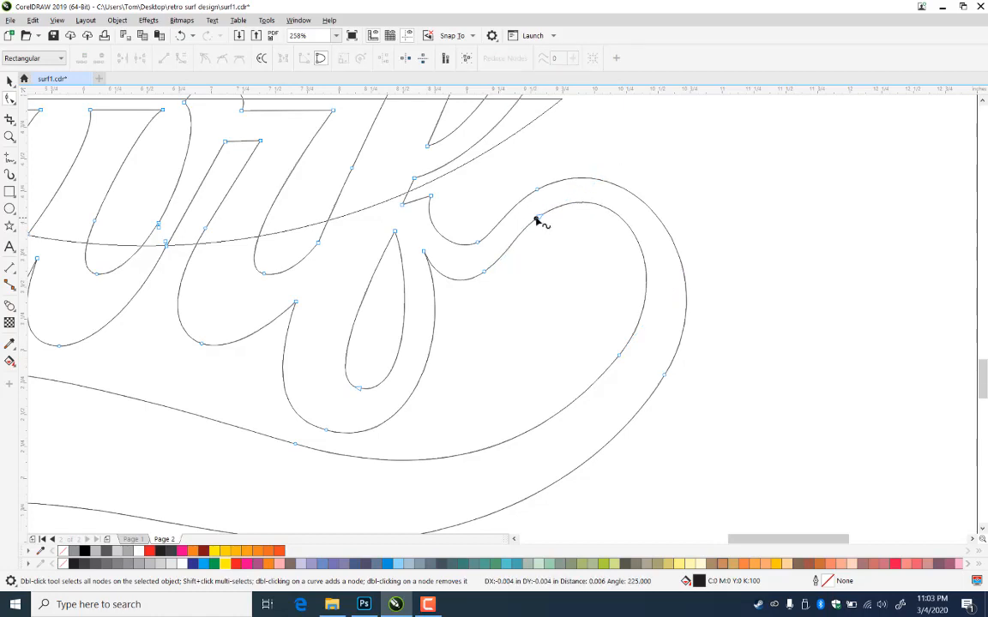
# Fine-tune the inner node at the start of the swoosh's curl and its upper handle, and save the drawing
pyautogui.click(537, 217)
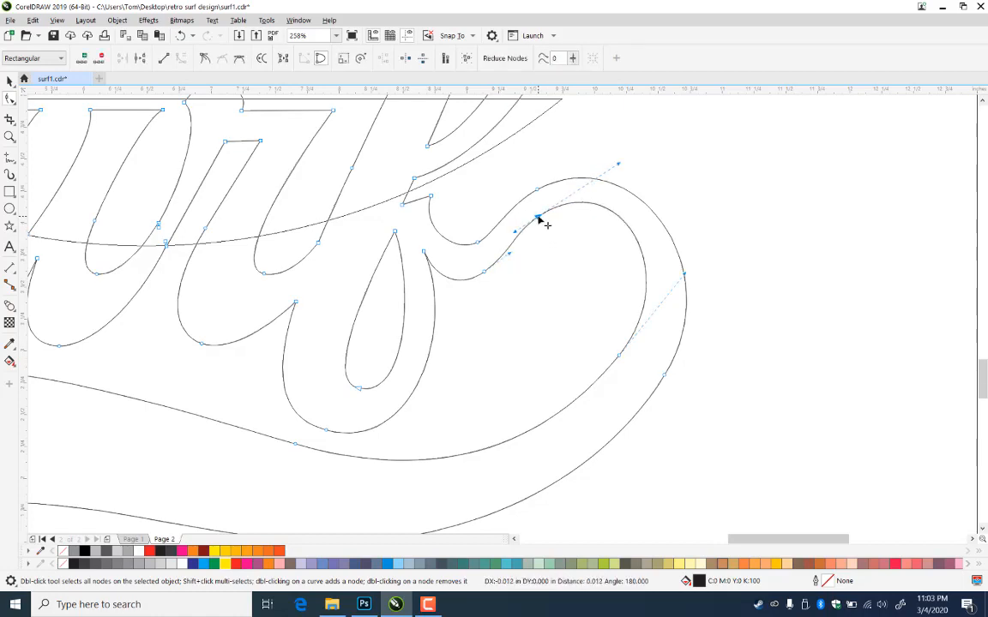
pyautogui.moveTo(539, 218); pyautogui.dragTo(538, 217)
pyautogui.moveTo(619, 164); pyautogui.dragTo(614, 164)
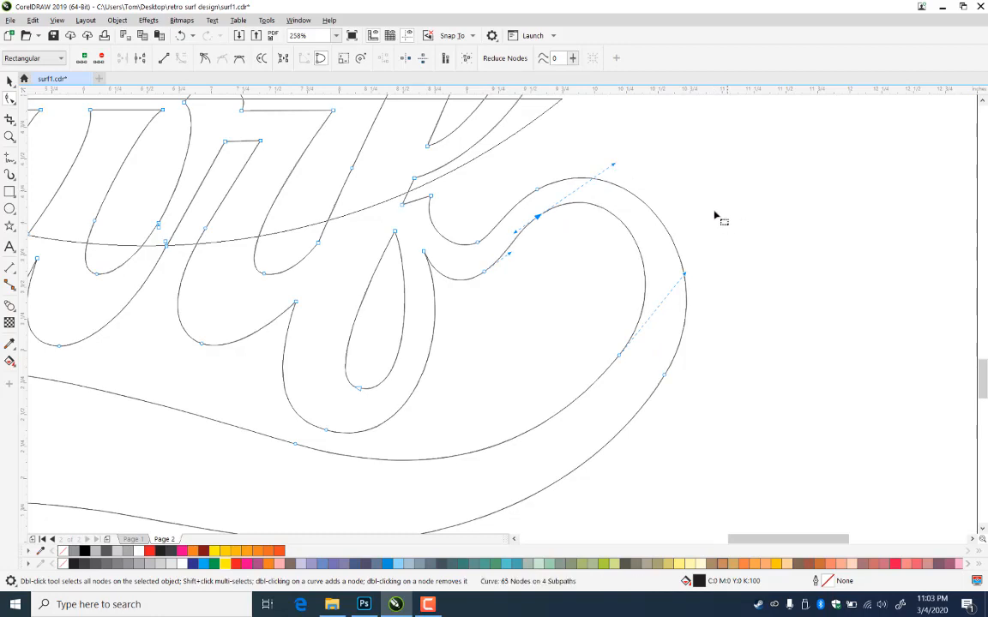
pyautogui.click(10, 136)
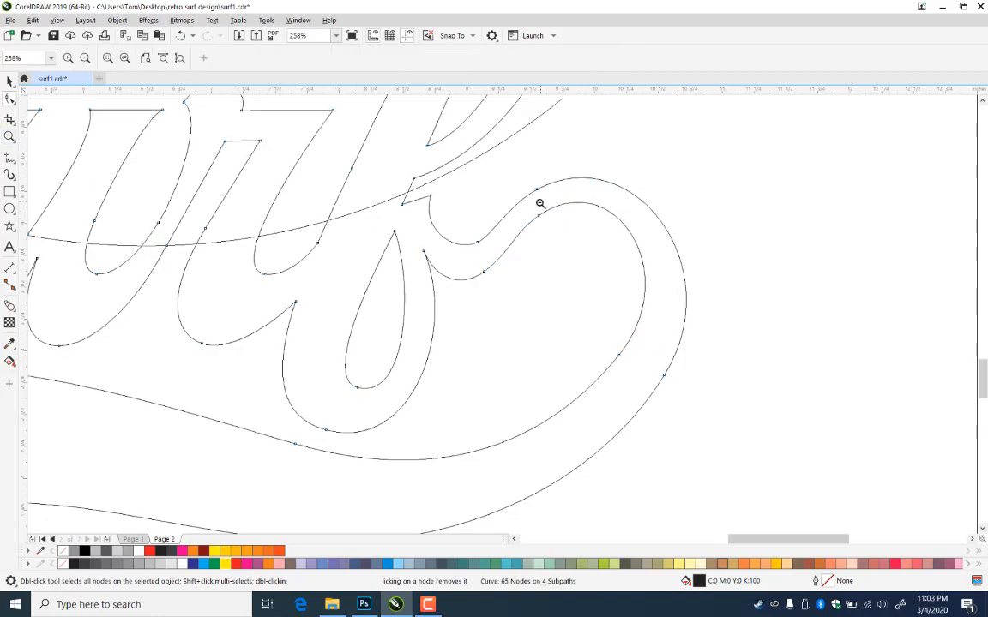
pyautogui.press('F3')
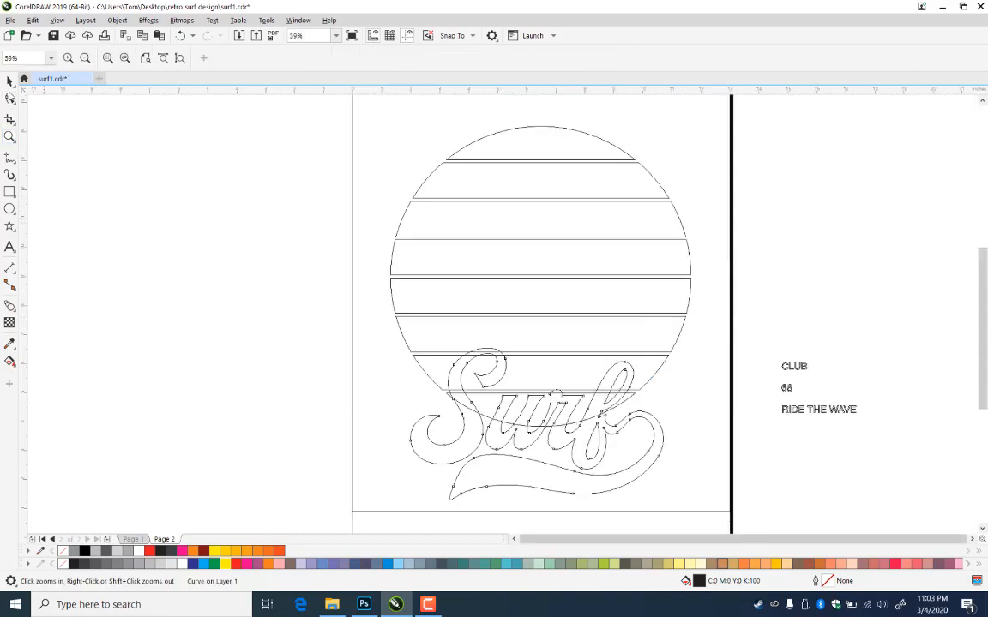
pyautogui.click(9, 80)
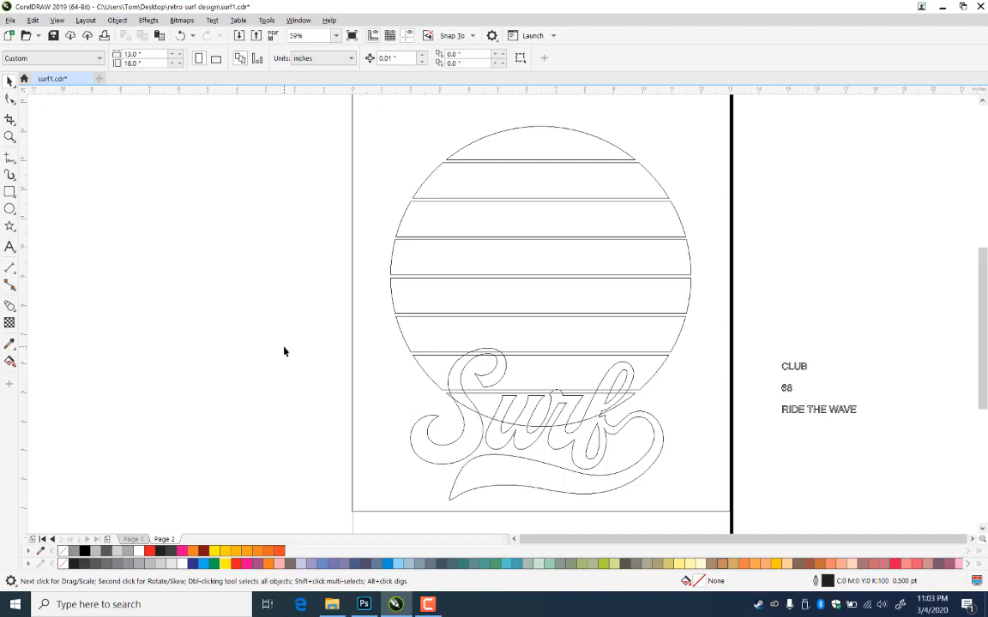
pyautogui.hotkey('ctrl', 's')
# Switch from wireframe to Enhanced view and fill the "Surf" lettering and swoosh with white
pyautogui.hotkey('alt', 'v')
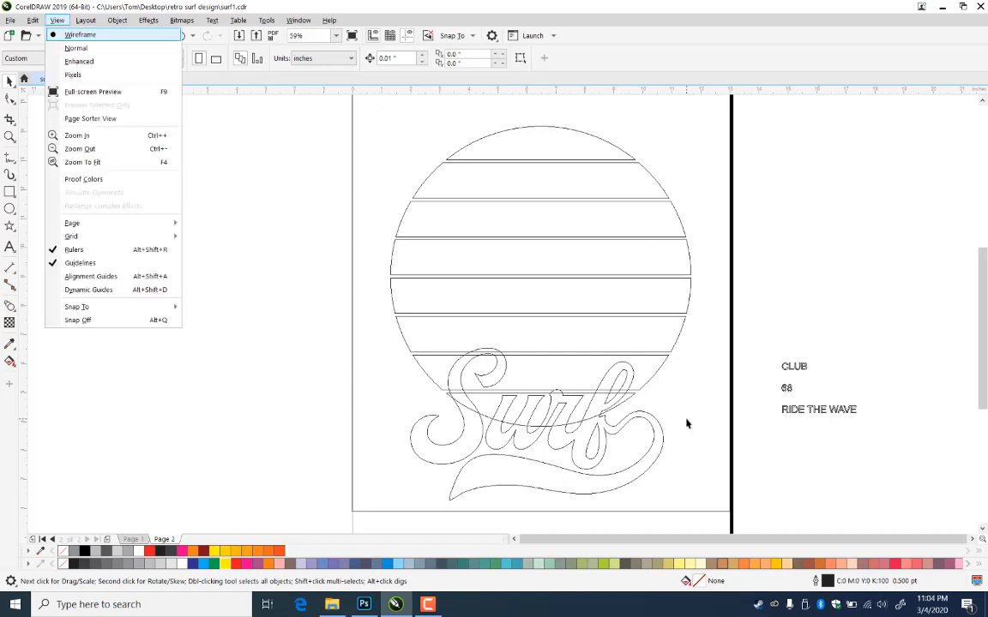
pyautogui.press('e')
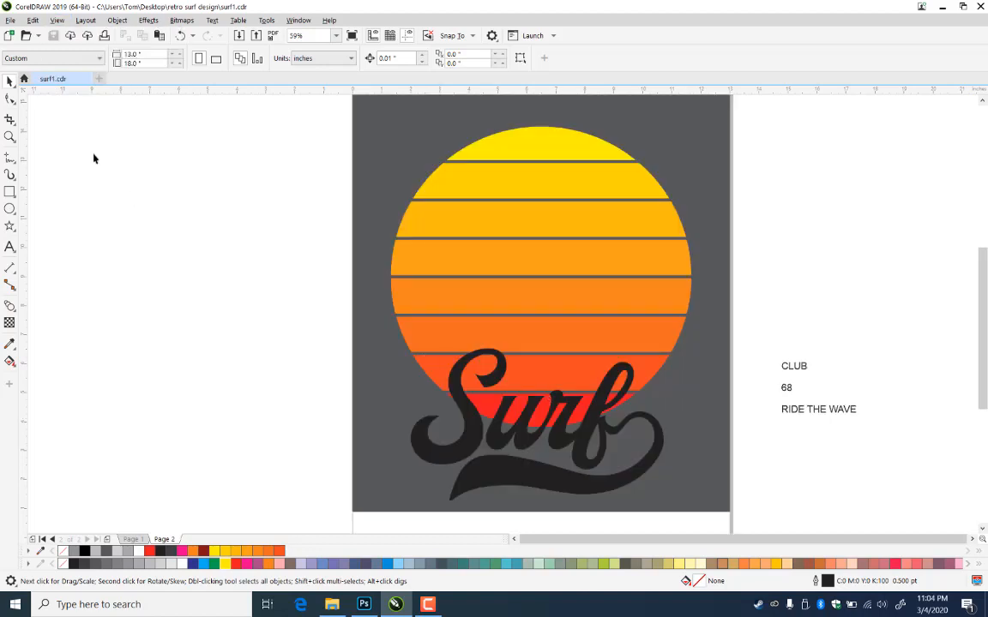
pyautogui.click(588, 433)
pyautogui.click(138, 551)
pyautogui.click(241, 351)
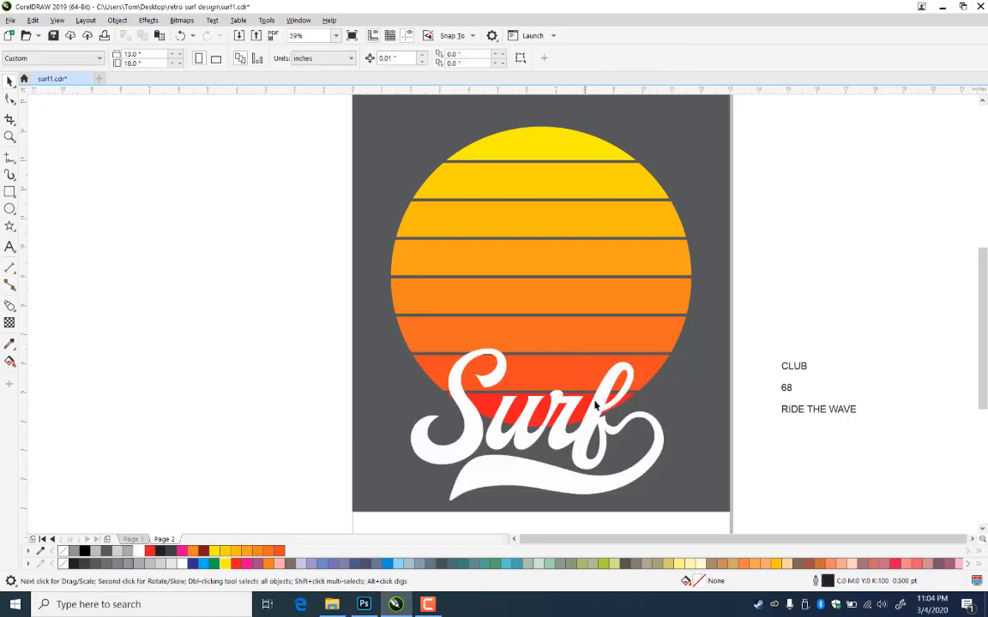
# Skew the "Surf" lettering vertically by about 8.4° so it rises to the right, and shift it slightly down and left
pyautogui.click(538, 382)
pyautogui.click(595, 421)
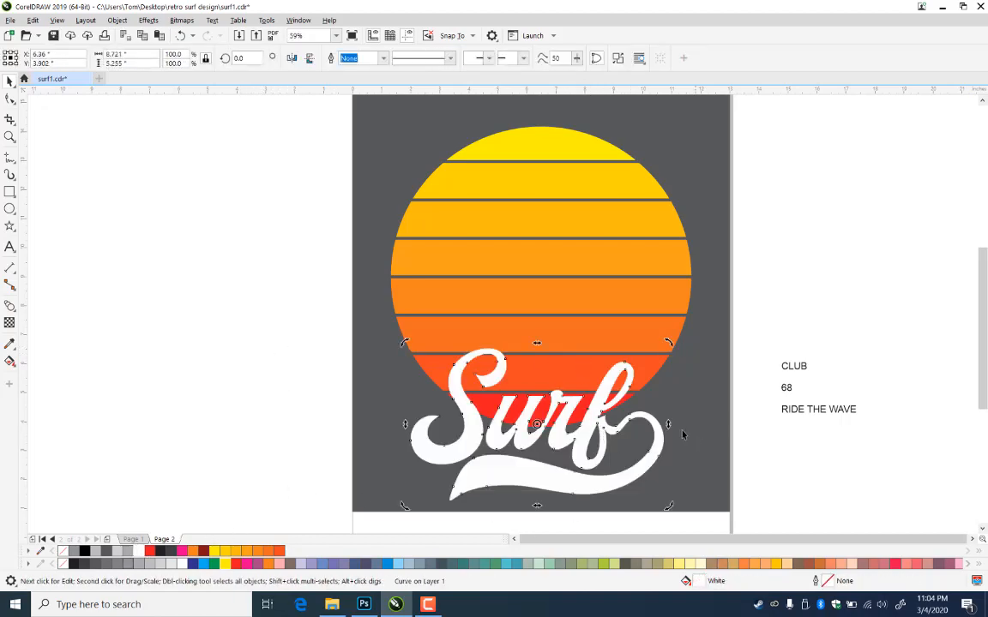
pyautogui.moveTo(668, 423); pyautogui.dragTo(660, 401)
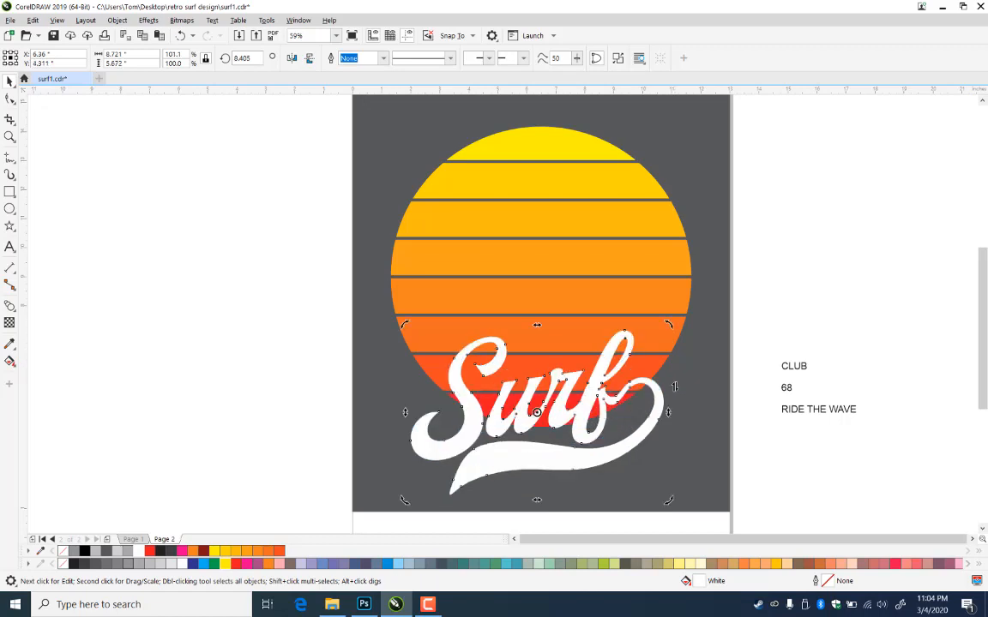
pyautogui.click(781, 469)
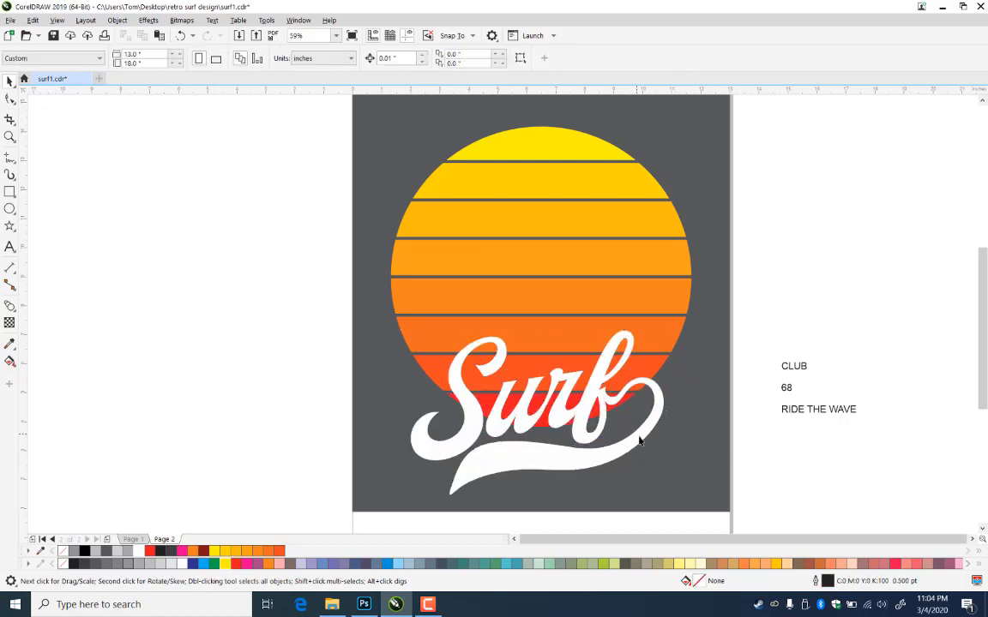
pyautogui.click(610, 428)
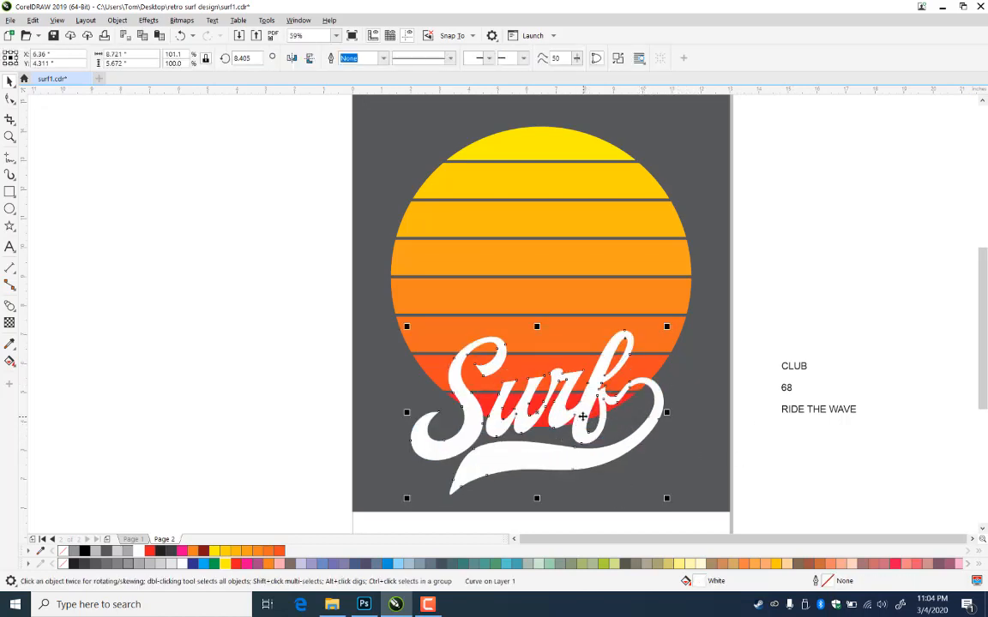
pyautogui.moveTo(582, 416); pyautogui.dragTo(578, 421)
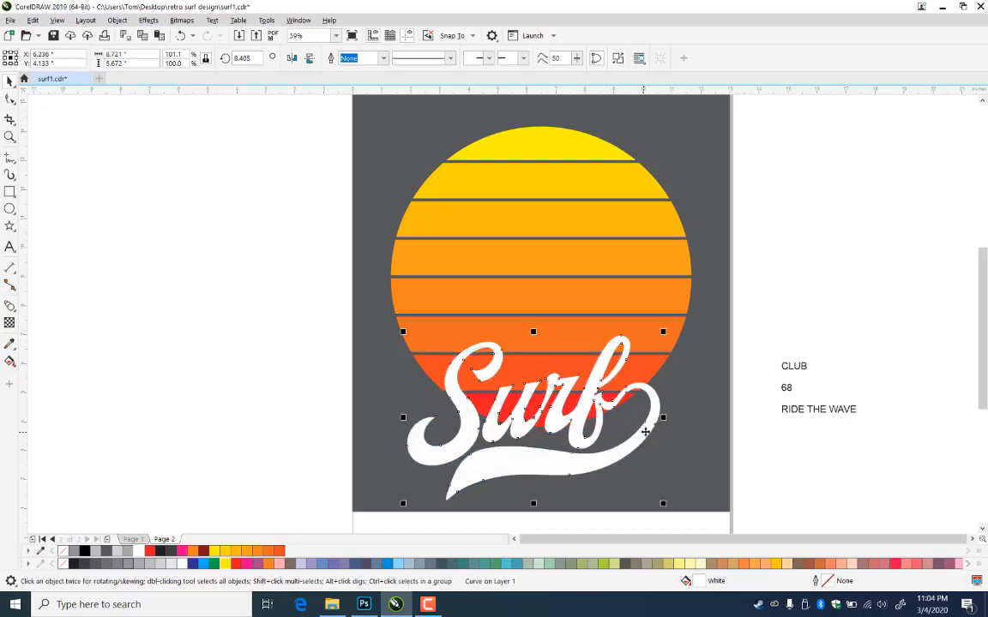
# Fill the background rectangle with black
pyautogui.click(708, 424)
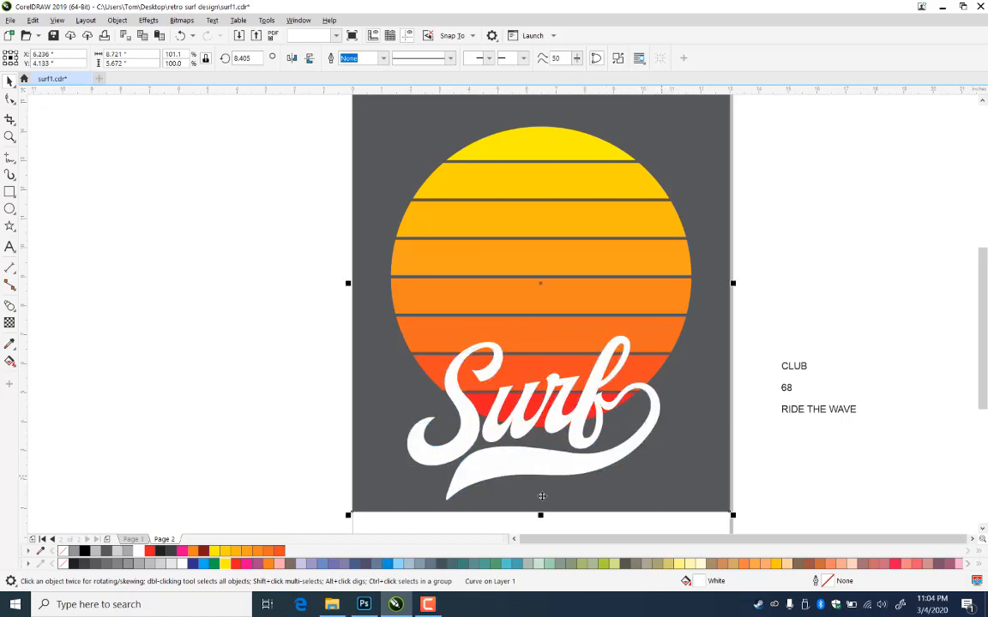
pyautogui.click(86, 552)
pyautogui.click(540, 369)
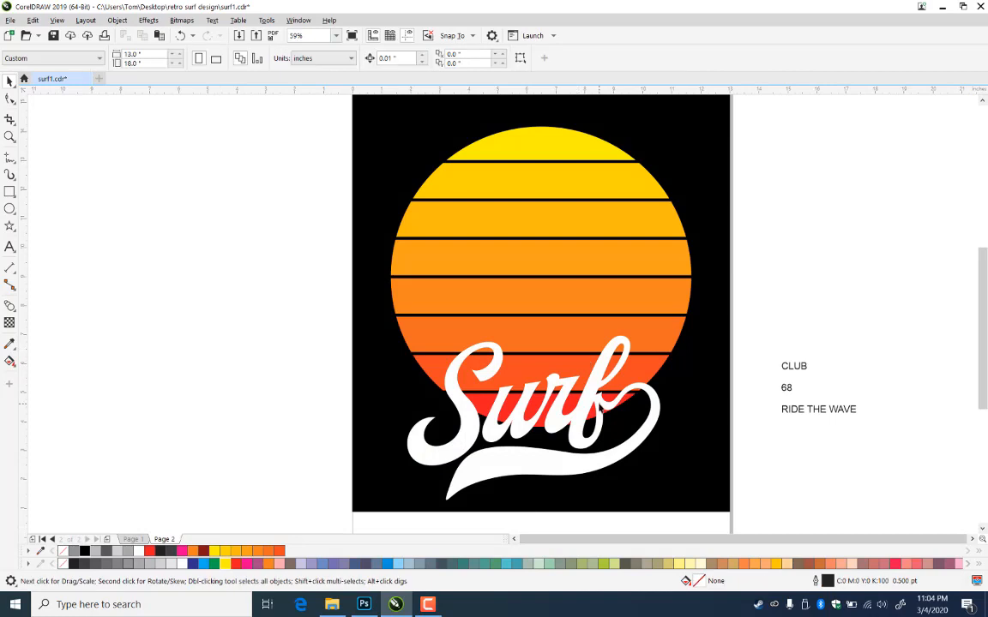
# Give the "Surf" lettering a black outline with a width of 12 pt
pyautogui.doubleClick(832, 581)
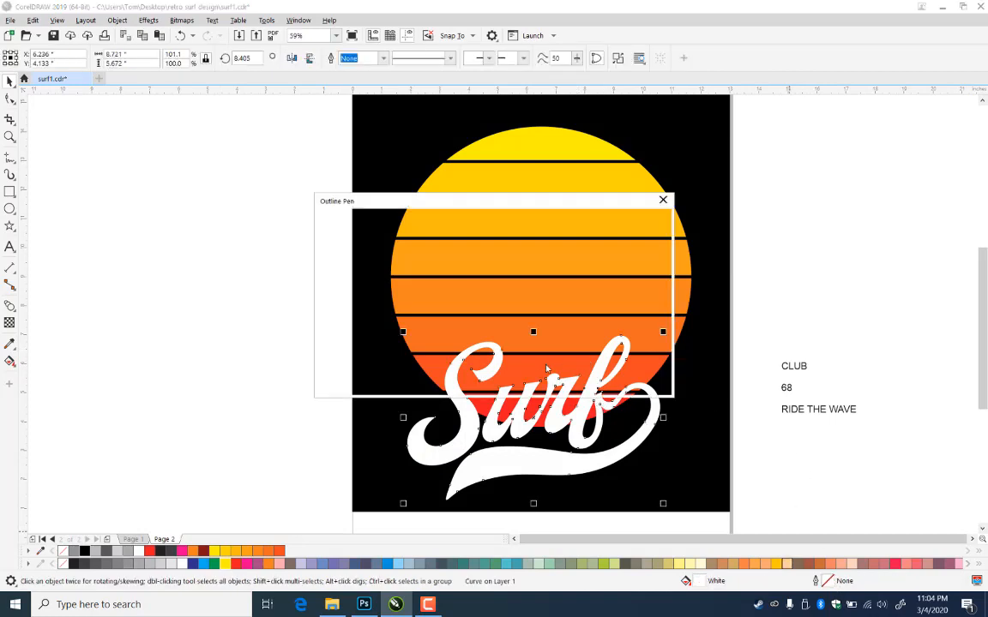
pyautogui.click(415, 241)
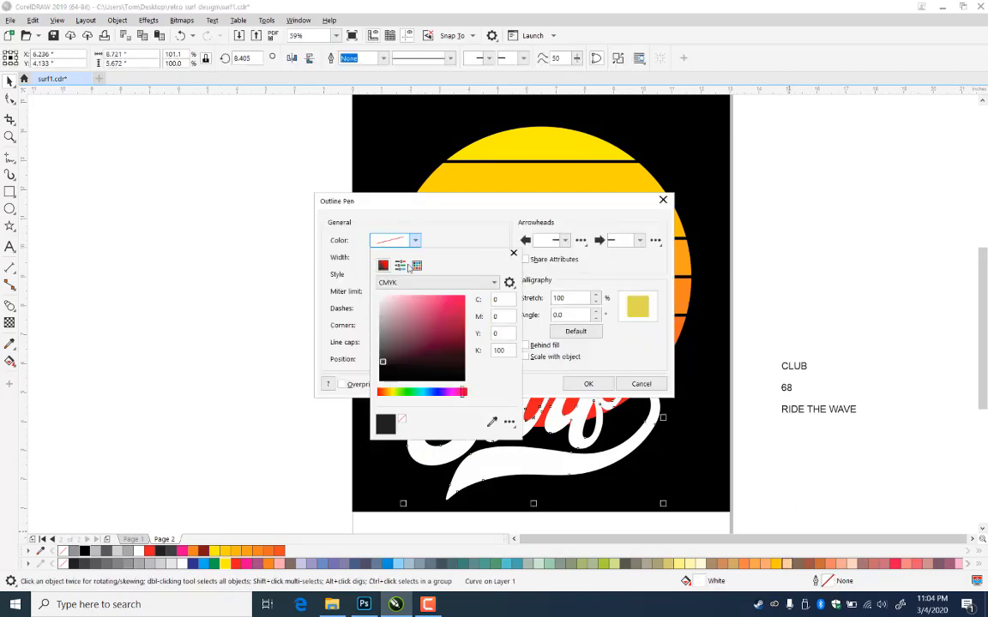
pyautogui.click(491, 422)
pyautogui.click(547, 437)
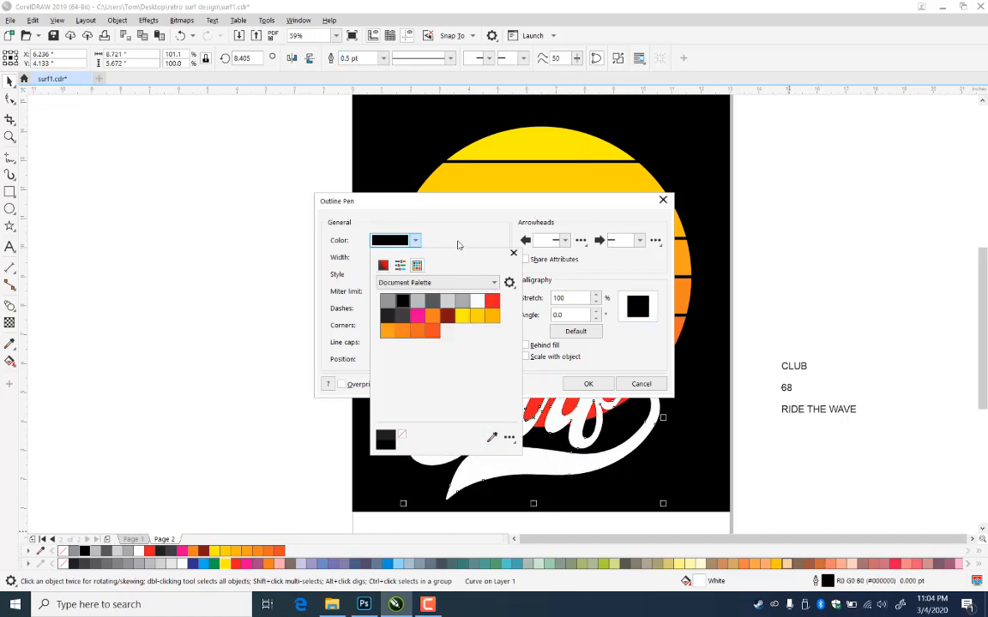
pyautogui.click(461, 244)
pyautogui.click(414, 258)
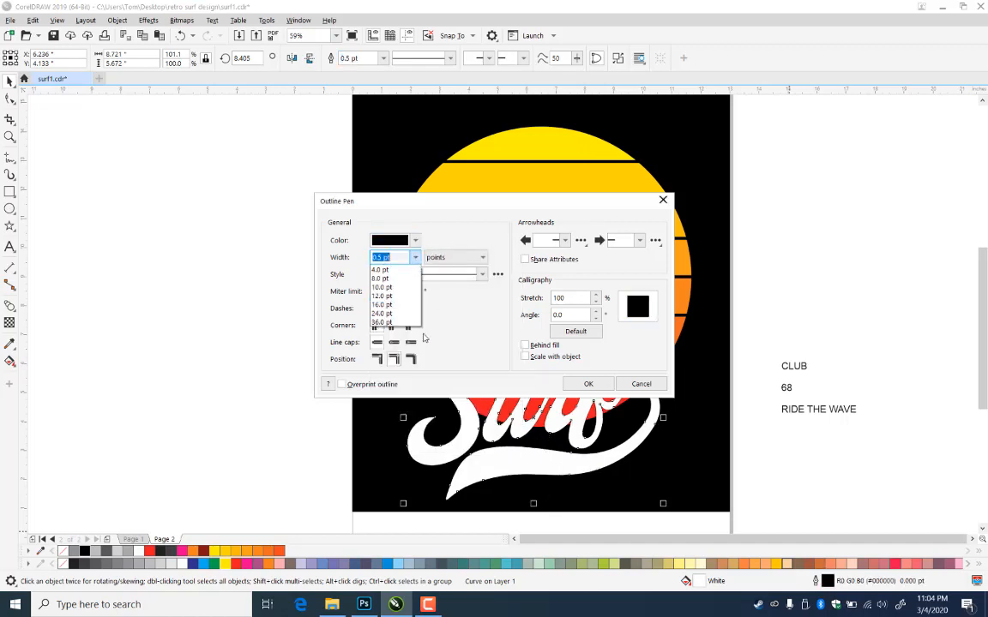
pyautogui.click(406, 366)
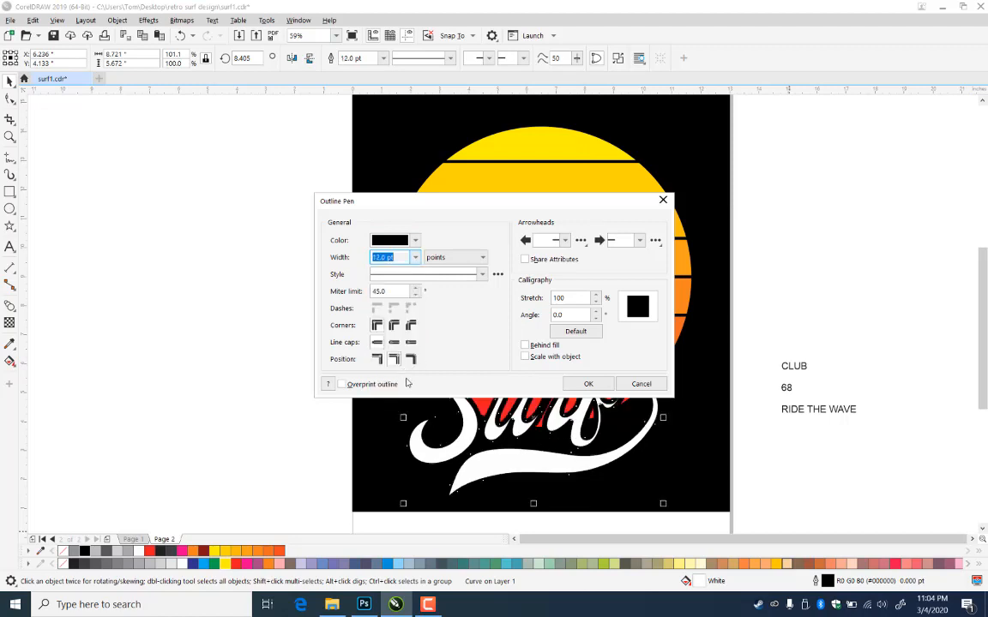
# Place the lettering's outline behind the fill, make it scale with the object, and use round corners and round line caps
pyautogui.click(526, 345)
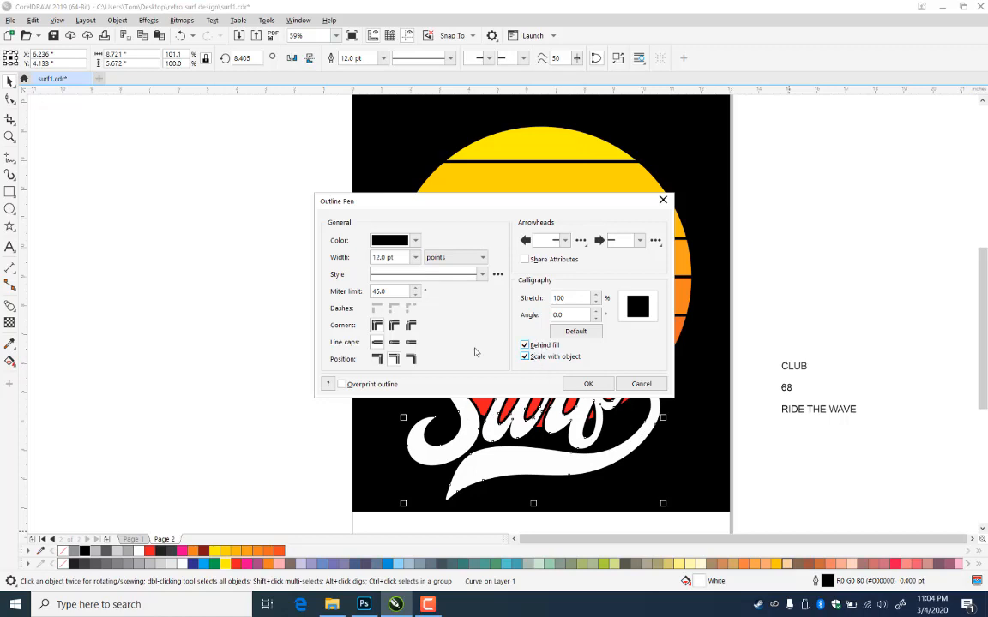
pyautogui.click(394, 325)
pyautogui.click(394, 342)
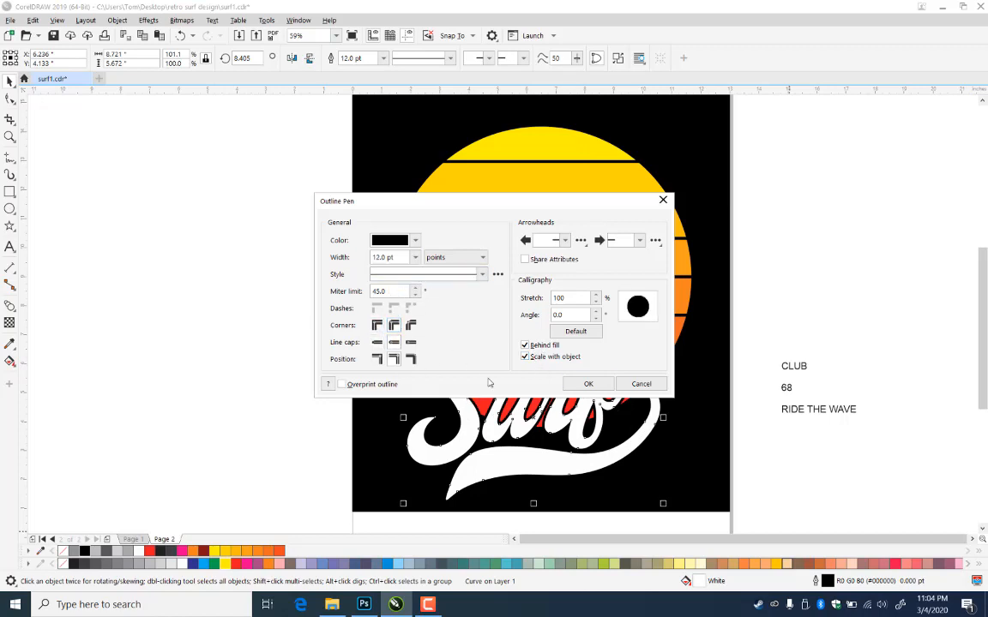
# Set the lettering's outline width to 14 pt and apply the outline settings
pyautogui.moveTo(577, 201); pyautogui.dragTo(524, 164)
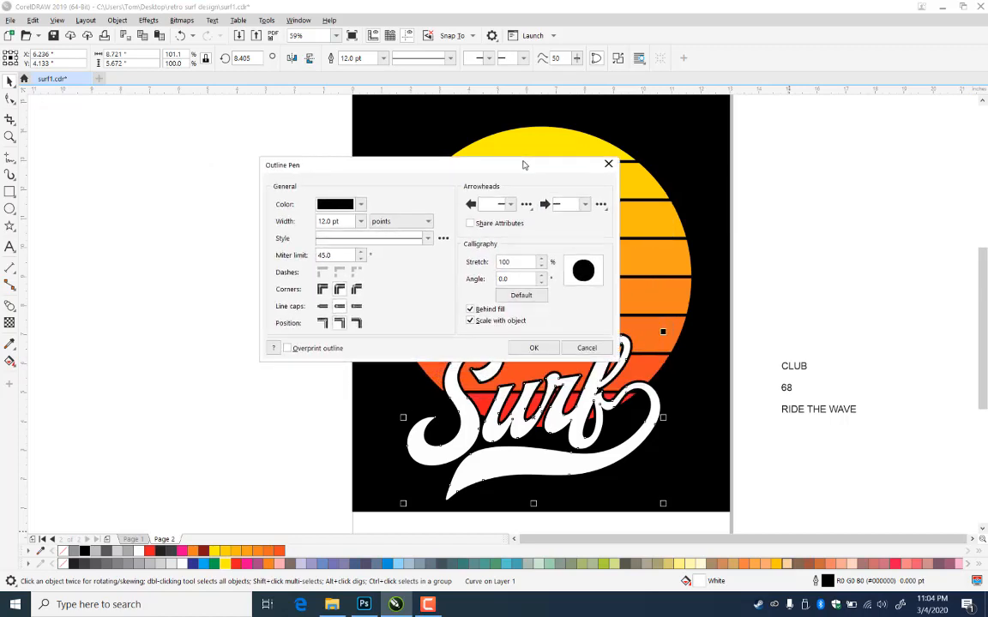
pyautogui.doubleClick(330, 222)
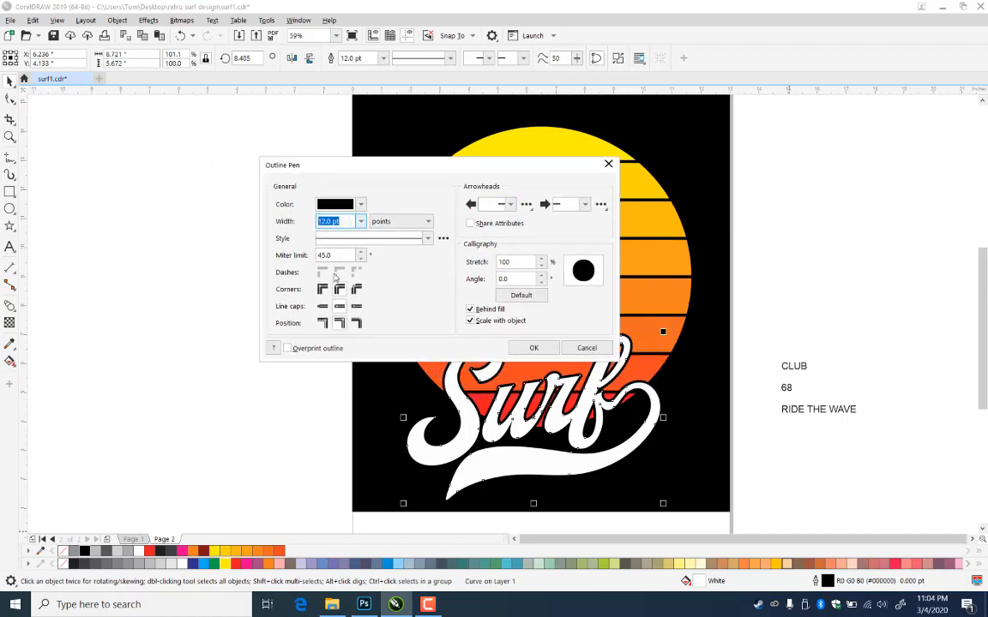
pyautogui.write('14')
pyautogui.click(533, 347)
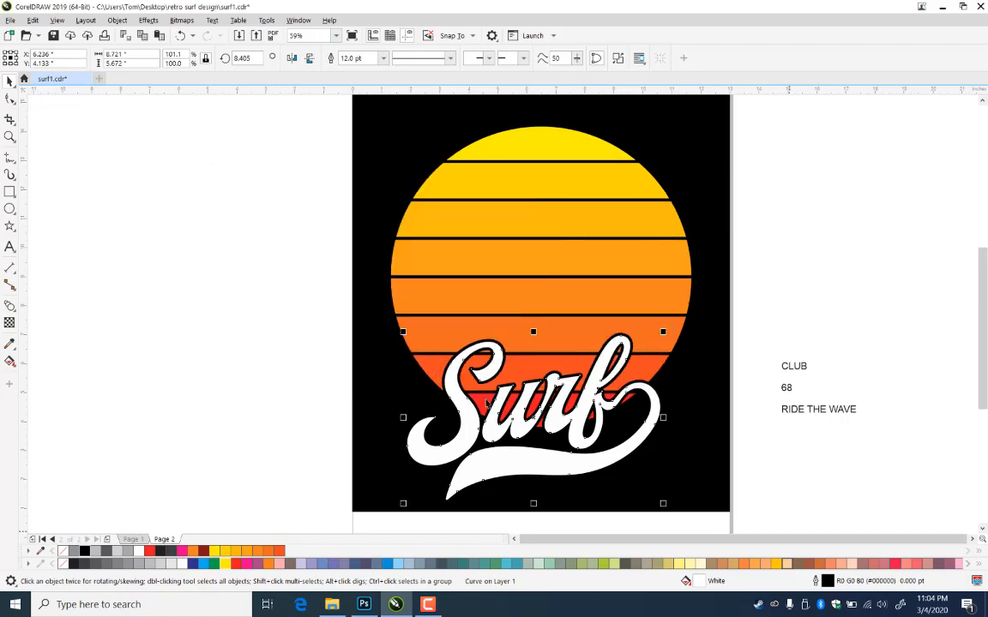
pyautogui.click(781, 502)
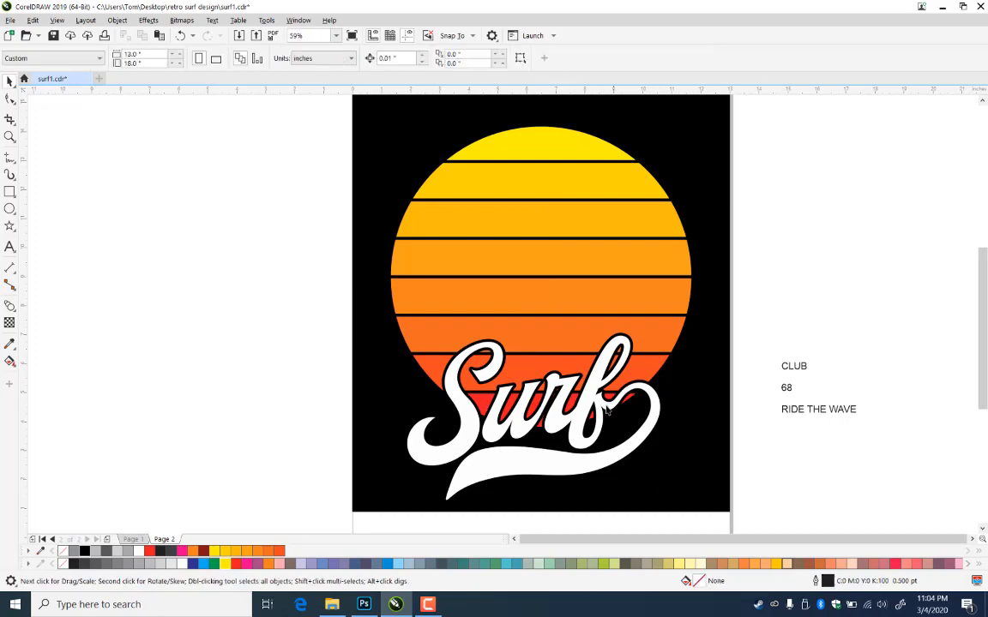
pyautogui.click(608, 404)
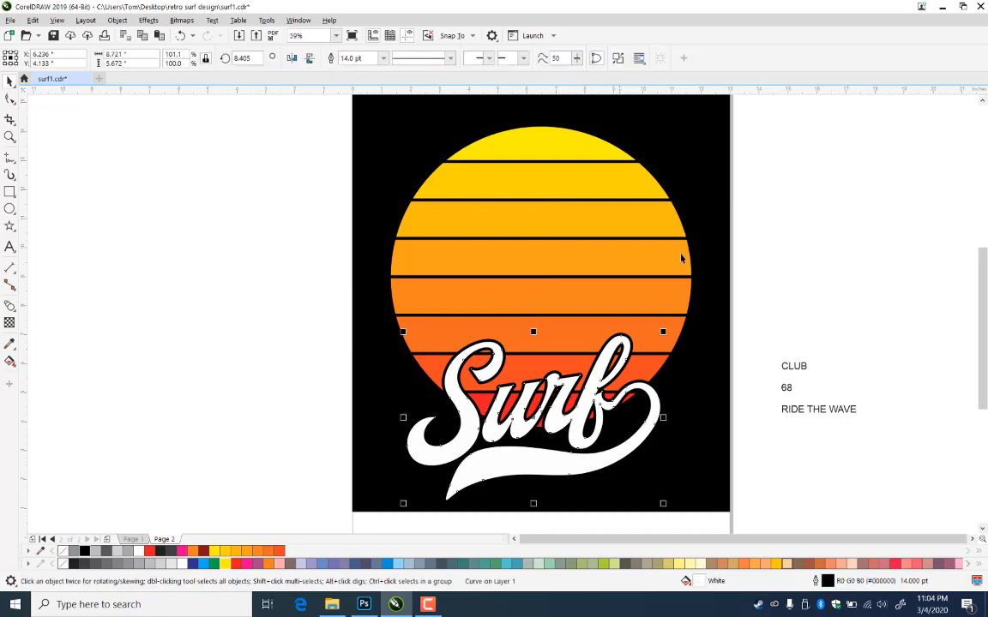
pyautogui.click(789, 203)
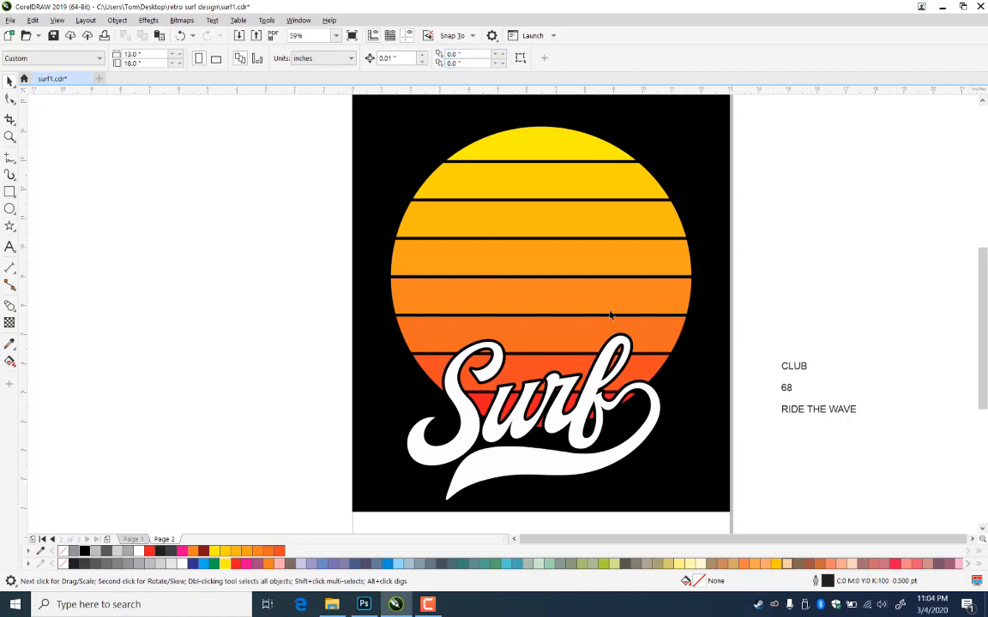
# Set the "Surf" lettering's outline to a width of 17 points and the document palette's orange
pyautogui.click(597, 391)
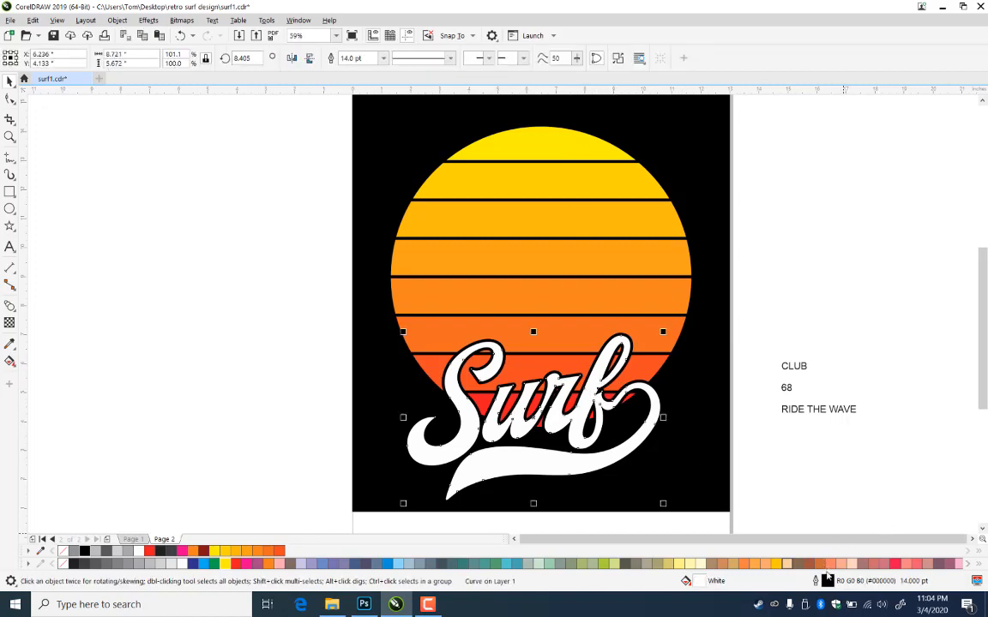
pyautogui.doubleClick(827, 580)
pyautogui.click(401, 258)
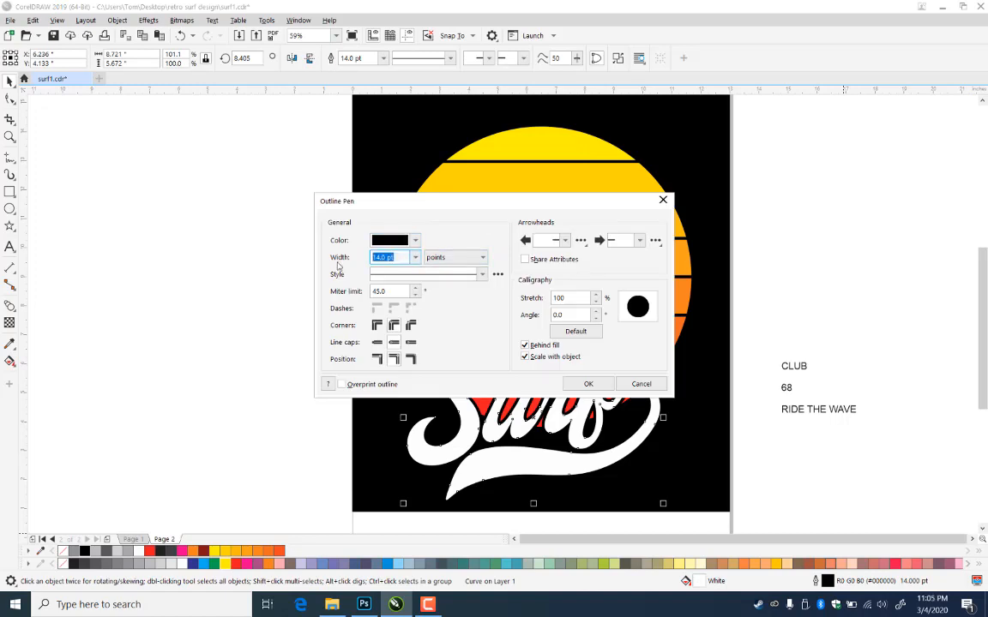
pyautogui.write('17')
pyautogui.click(391, 243)
pyautogui.click(432, 316)
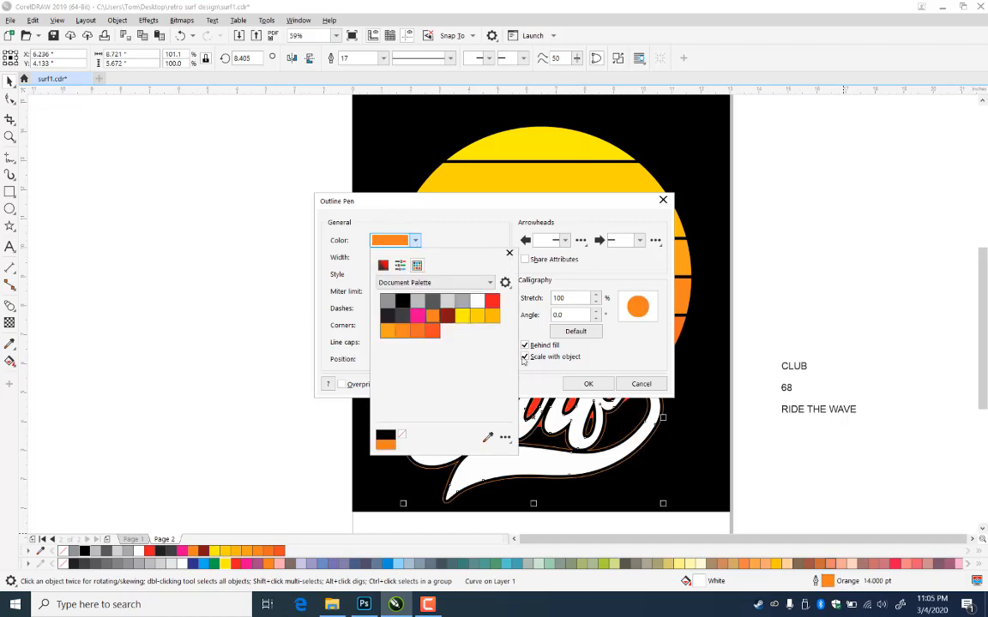
pyautogui.click(424, 220)
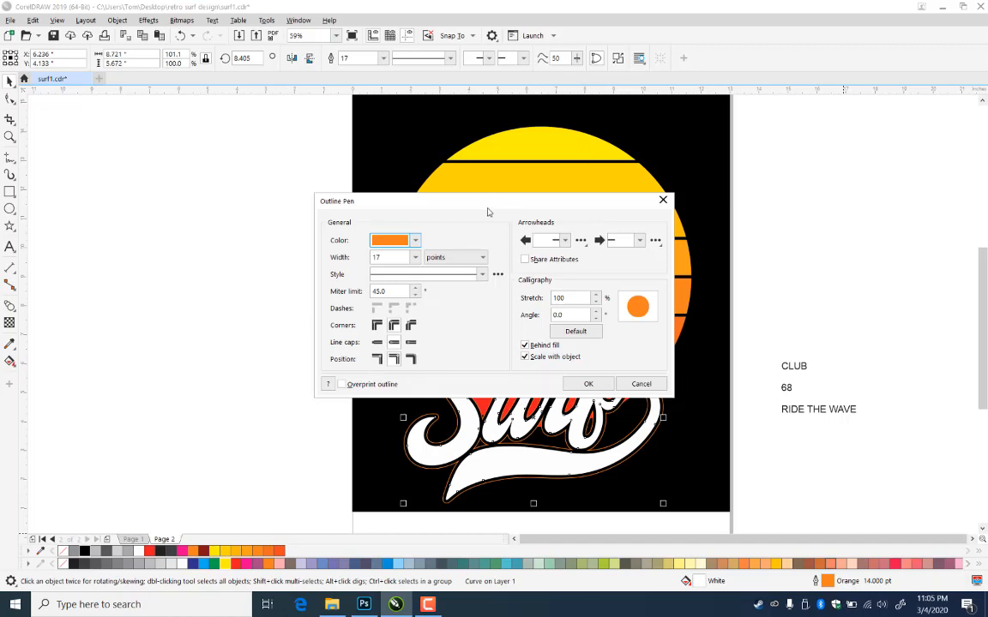
# Set the orange outline of the "Surf" lettering to a width of 18 points and apply the outline settings
pyautogui.moveTo(487, 212); pyautogui.dragTo(435, 263)
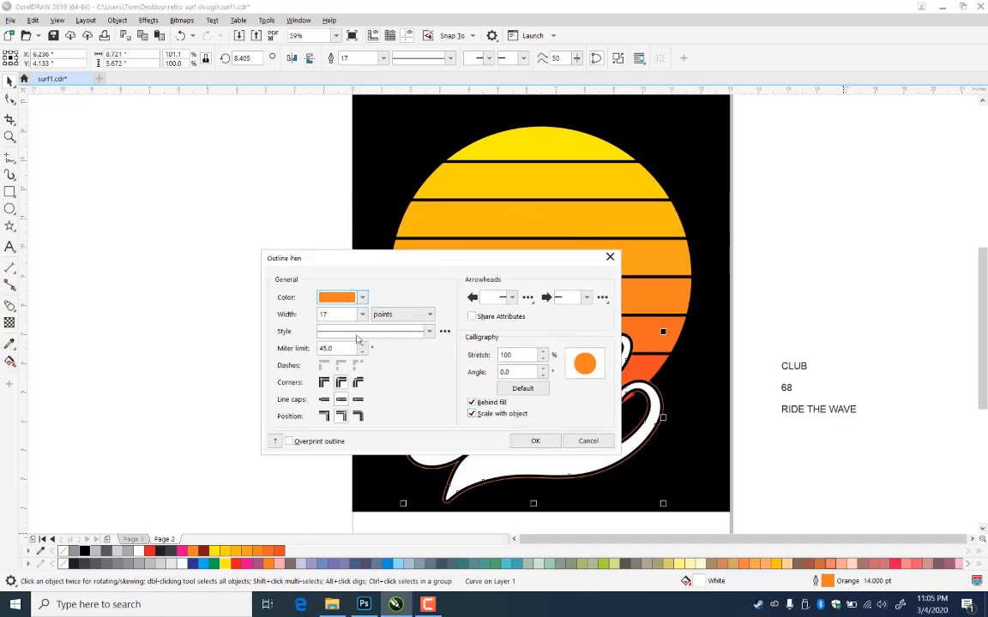
pyautogui.click(362, 314)
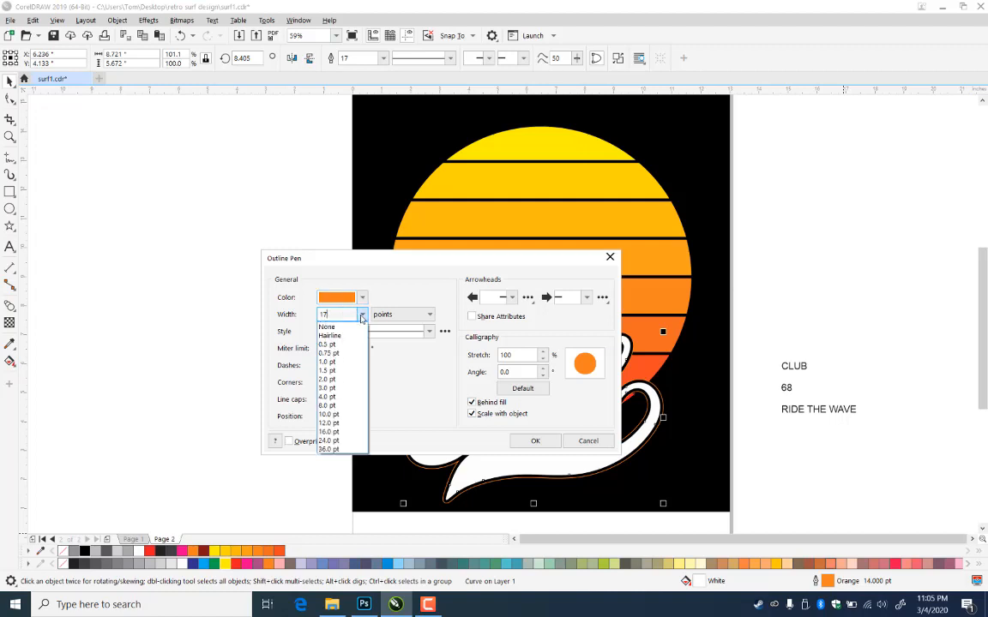
pyautogui.click(330, 431)
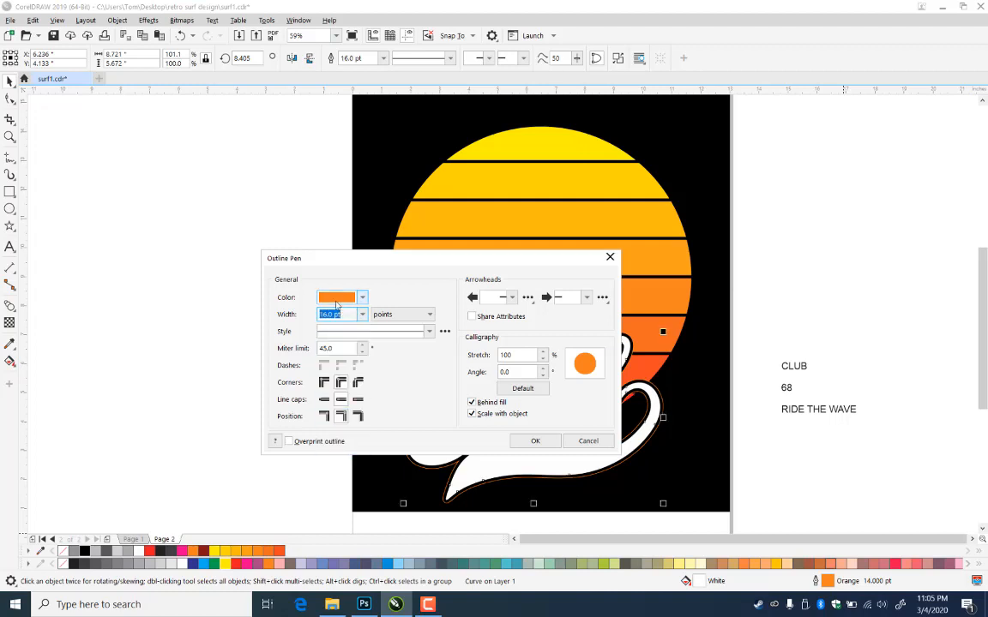
pyautogui.click(341, 314)
pyautogui.moveTo(350, 314); pyautogui.dragTo(289, 319)
pyautogui.write('18')
pyautogui.click(535, 441)
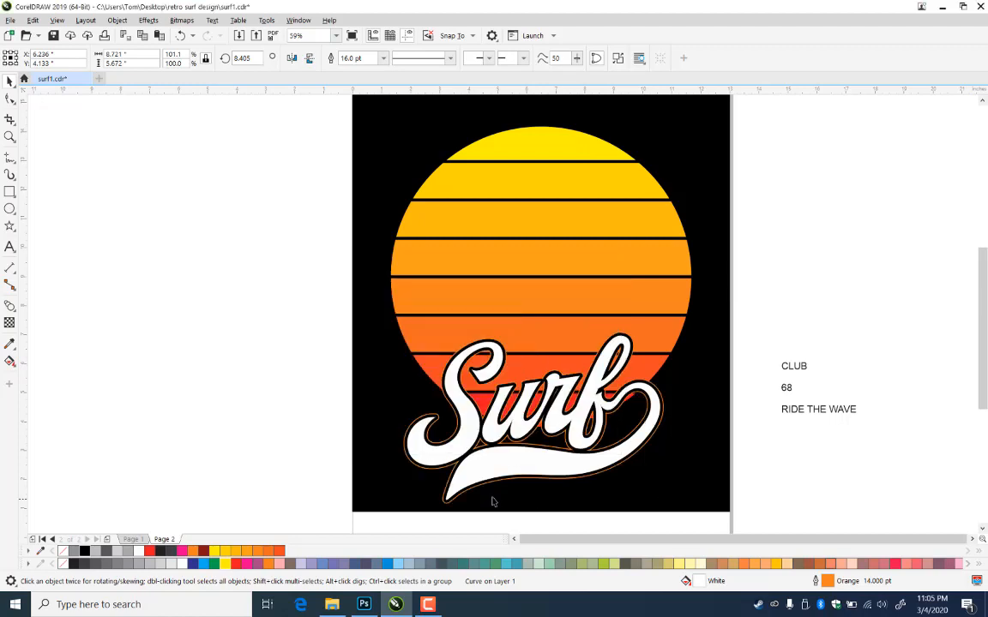
pyautogui.click(863, 480)
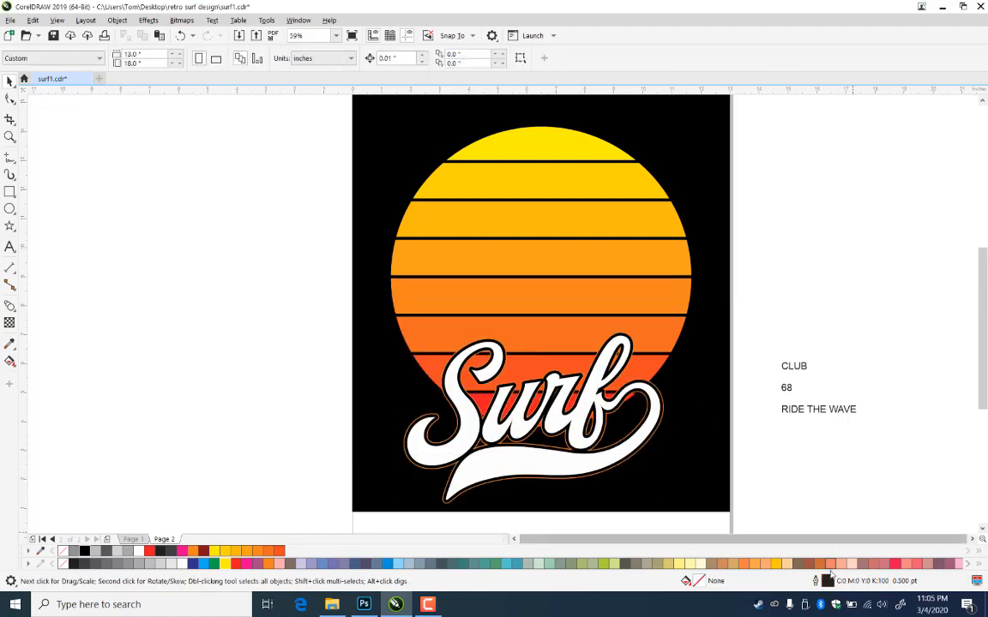
pyautogui.click(647, 446)
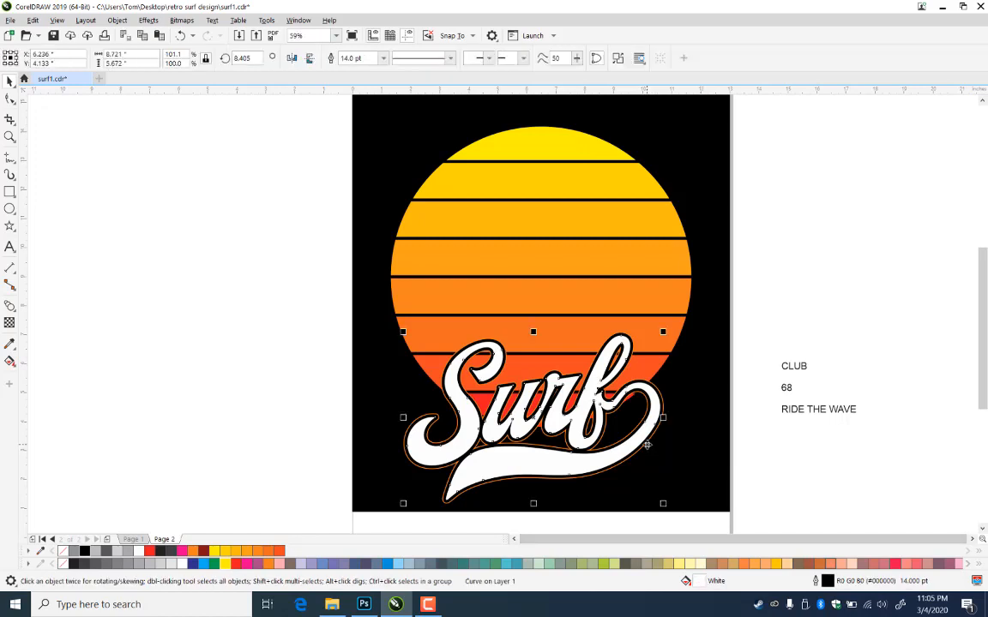
pyautogui.click(869, 481)
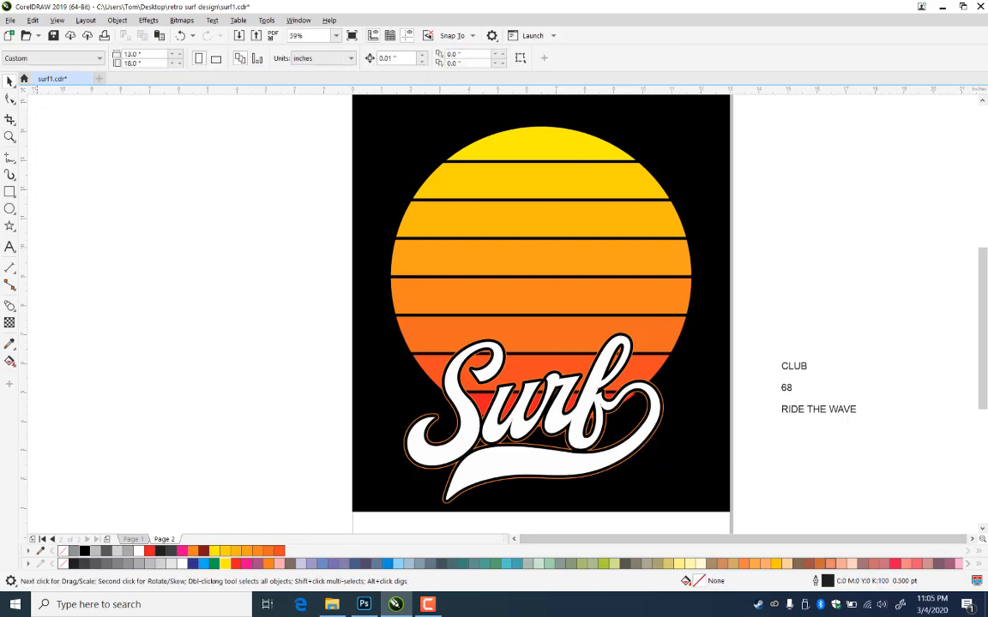
# Set the outline width of the orange-outlined copy of the "Surf" lettering to 26 points
pyautogui.click(9, 136)
pyautogui.moveTo(486, 305); pyautogui.dragTo(736, 463)
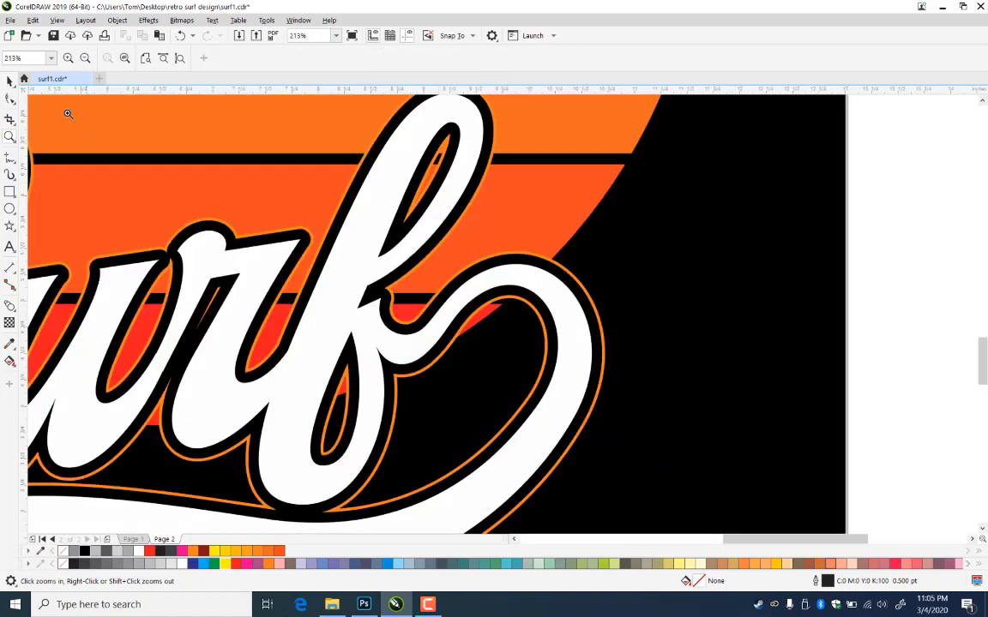
pyautogui.click(8, 82)
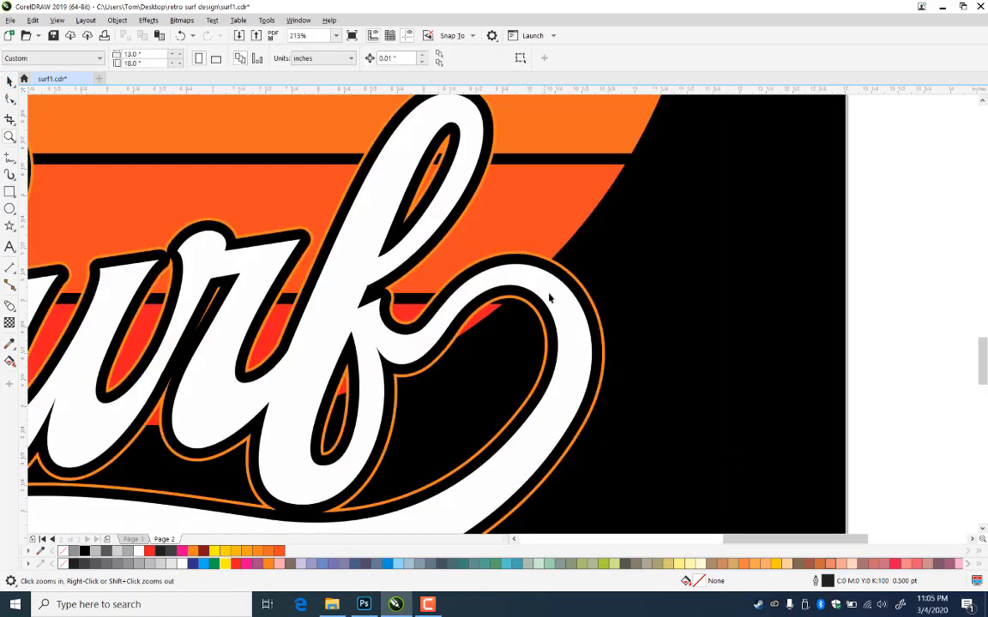
pyautogui.click(596, 309)
pyautogui.click(597, 307)
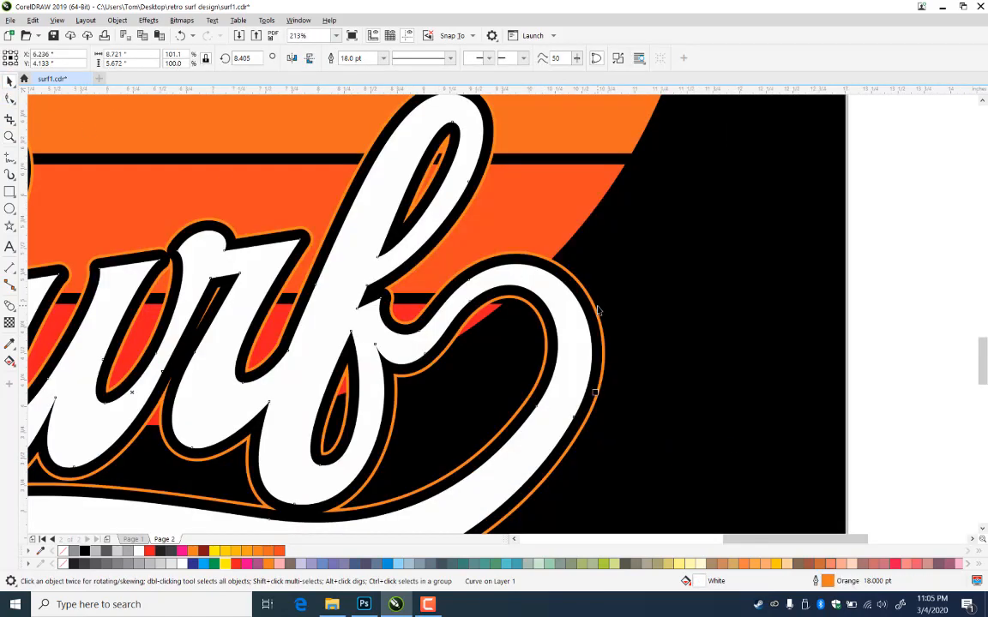
pyautogui.click(596, 377)
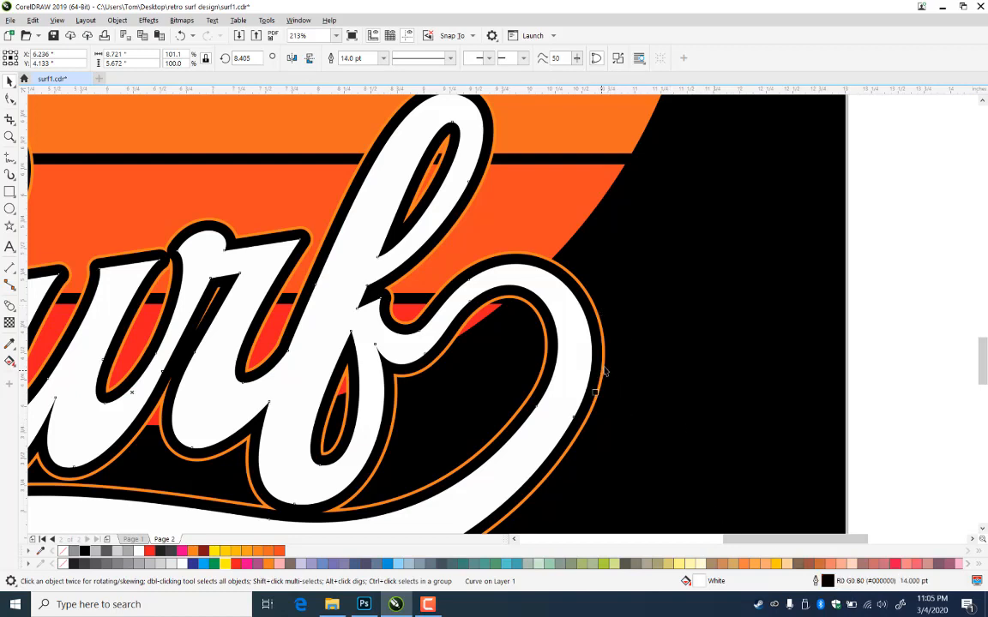
pyautogui.click(604, 366)
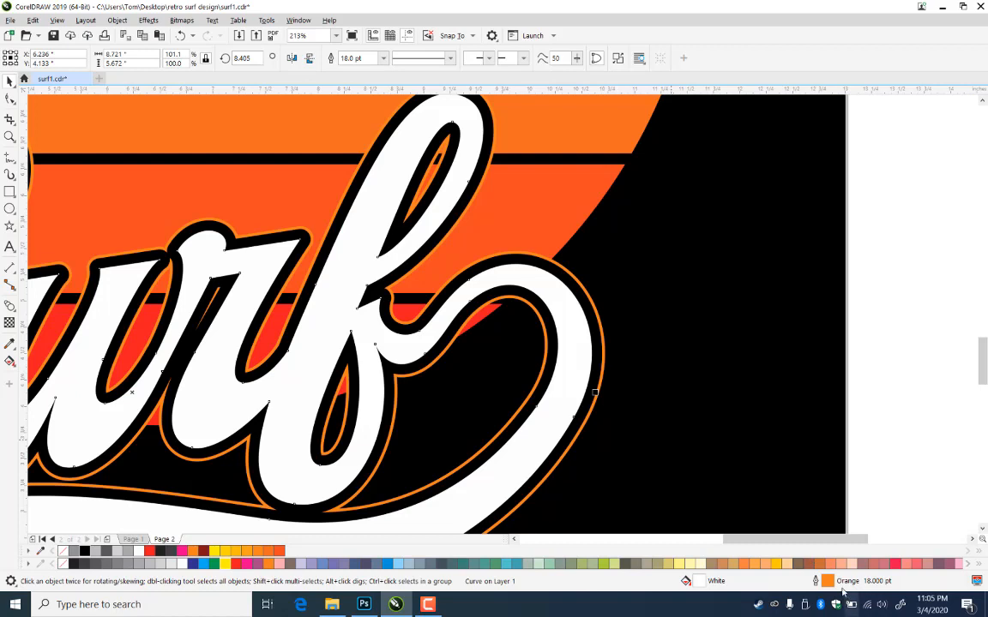
pyautogui.press('F12')
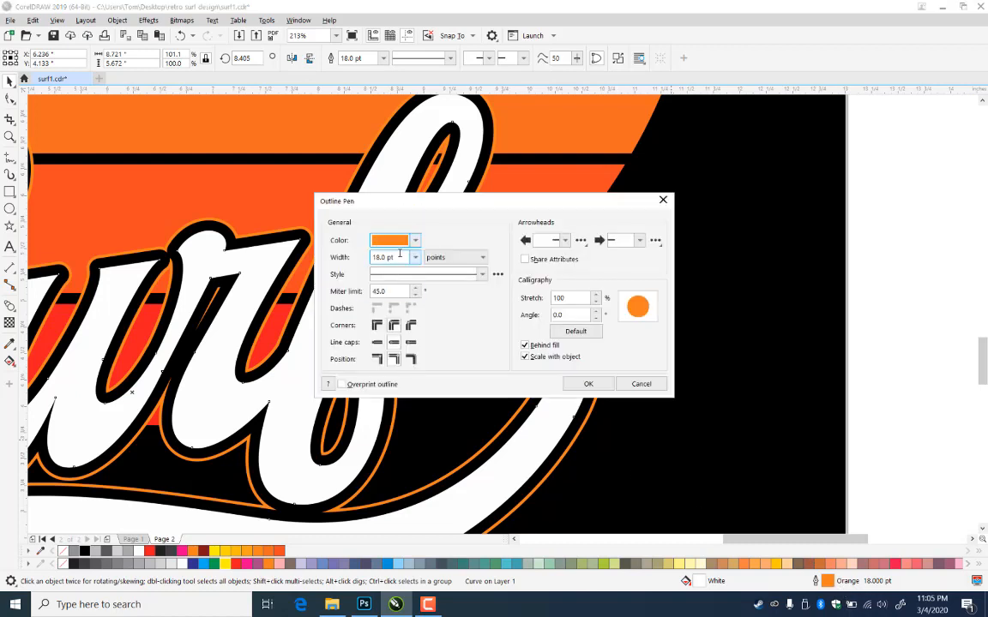
pyautogui.press('Tab')
pyautogui.write('26')
pyautogui.click(586, 384)
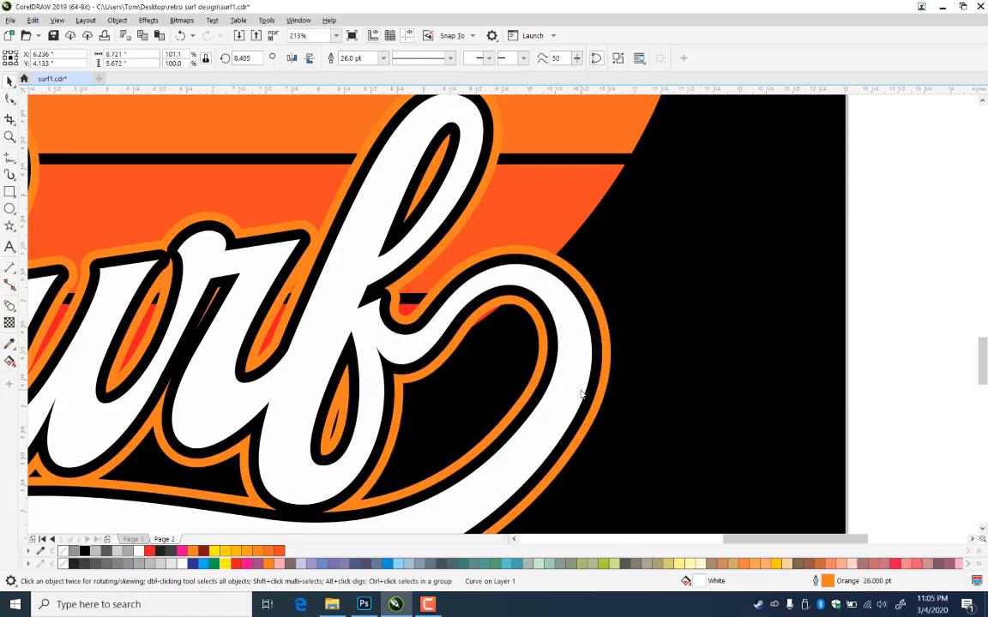
# Give a further "Surf" lettering copy behind the orange-outlined one a 36-point outline in black from the document palette
pyautogui.click(10, 136)
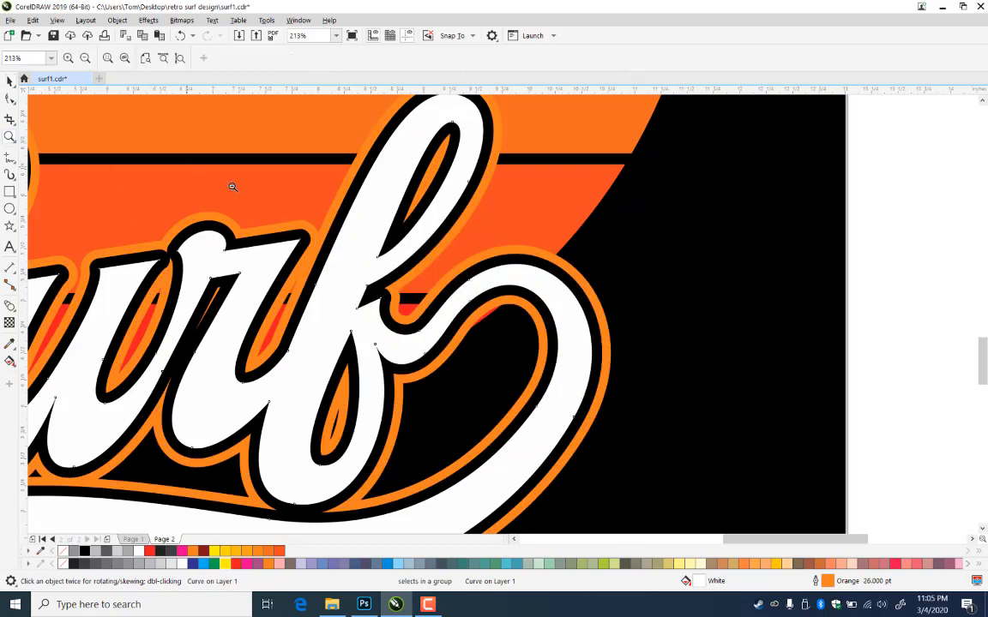
pyautogui.hotkey('shift', 'F4')
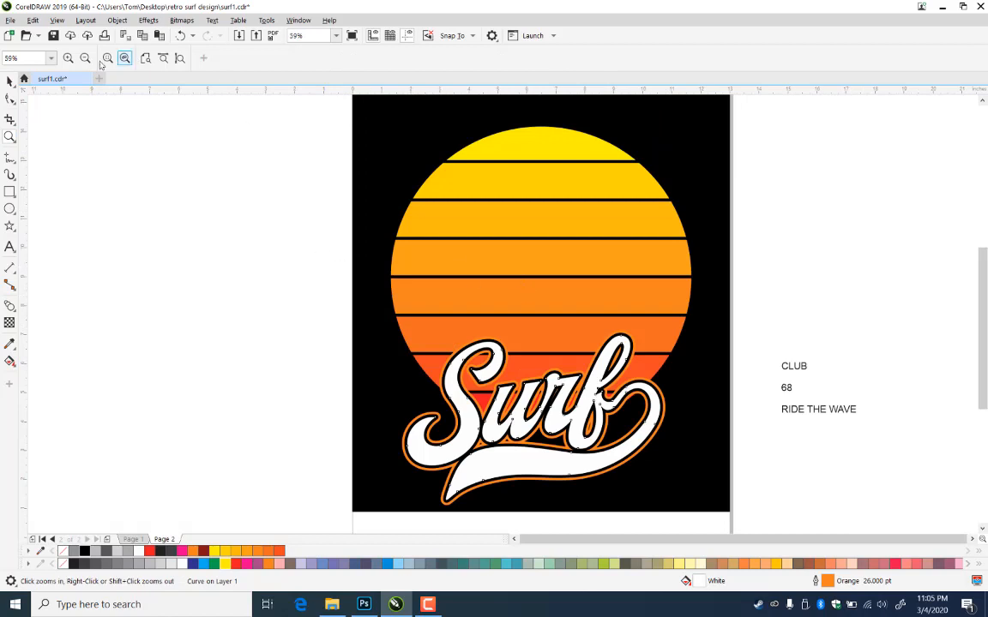
pyautogui.click(9, 81)
pyautogui.press('Escape')
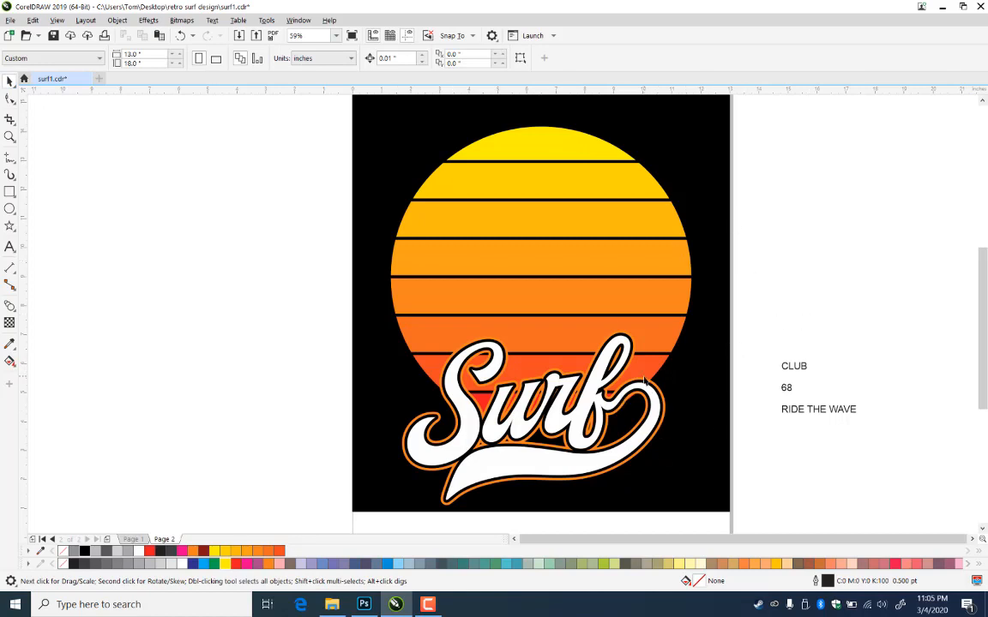
pyautogui.moveTo(749, 315); pyautogui.dragTo(371, 515)
pyautogui.click(665, 399)
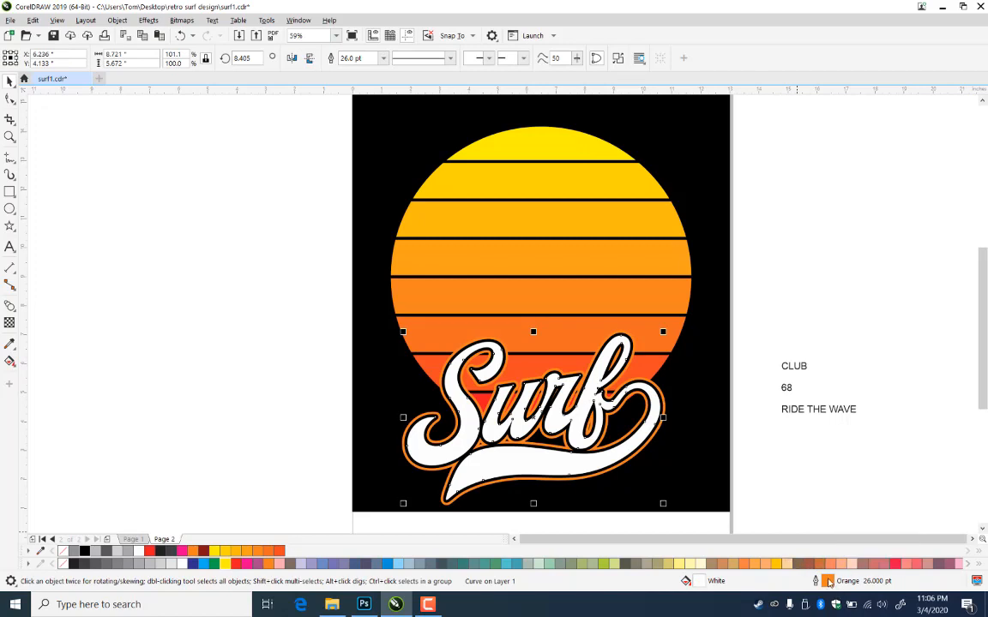
pyautogui.doubleClick(828, 582)
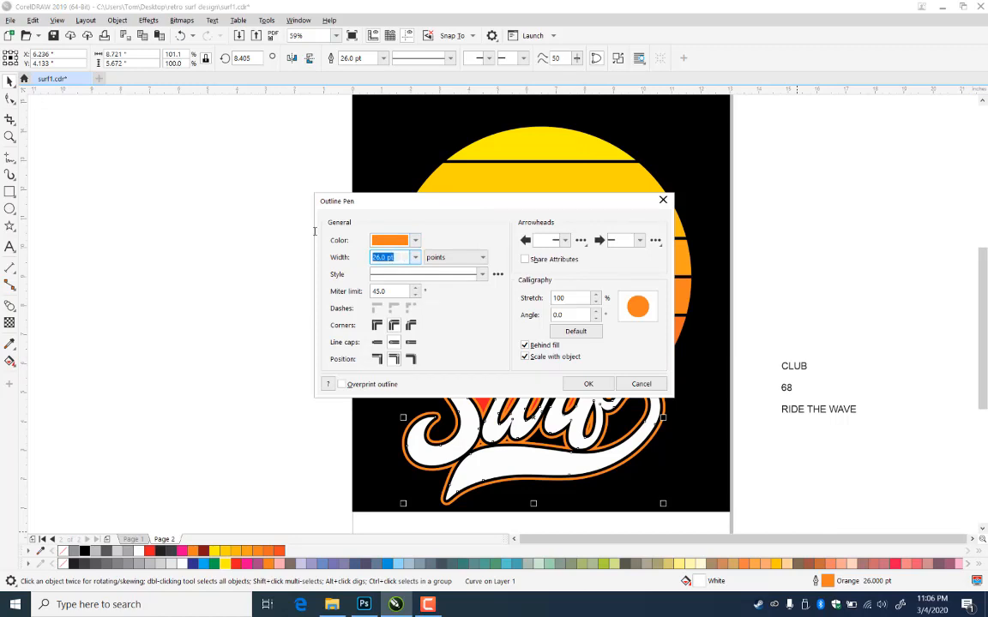
pyautogui.write('36')
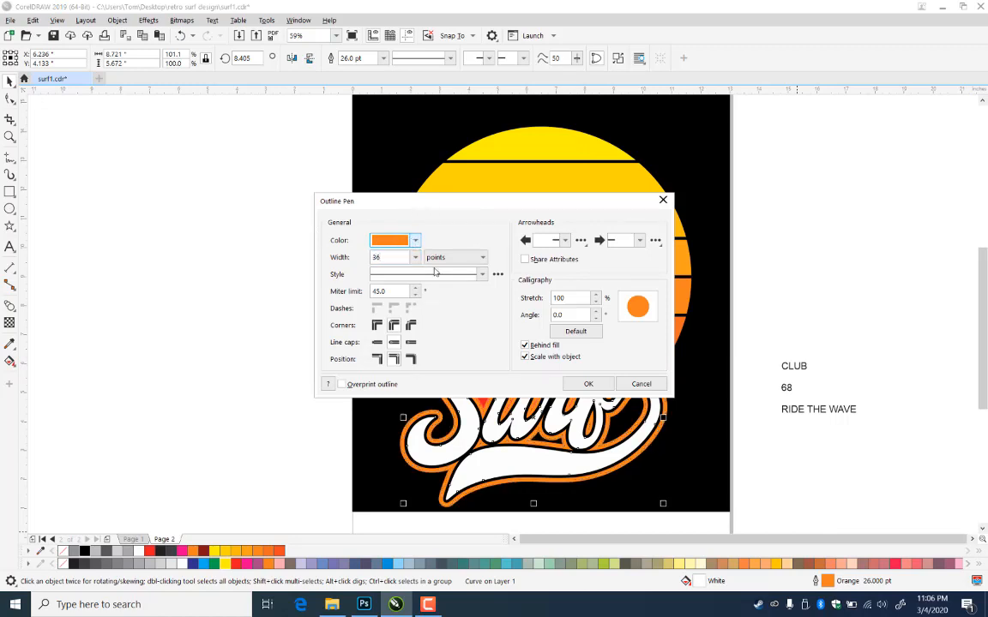
pyautogui.click(415, 240)
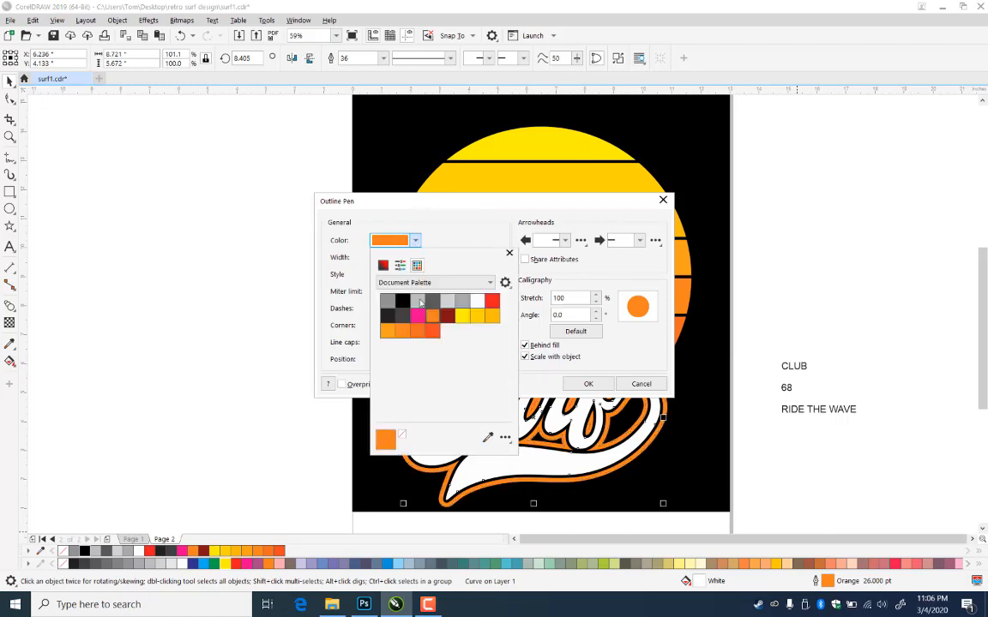
pyautogui.click(488, 438)
pyautogui.click(426, 129)
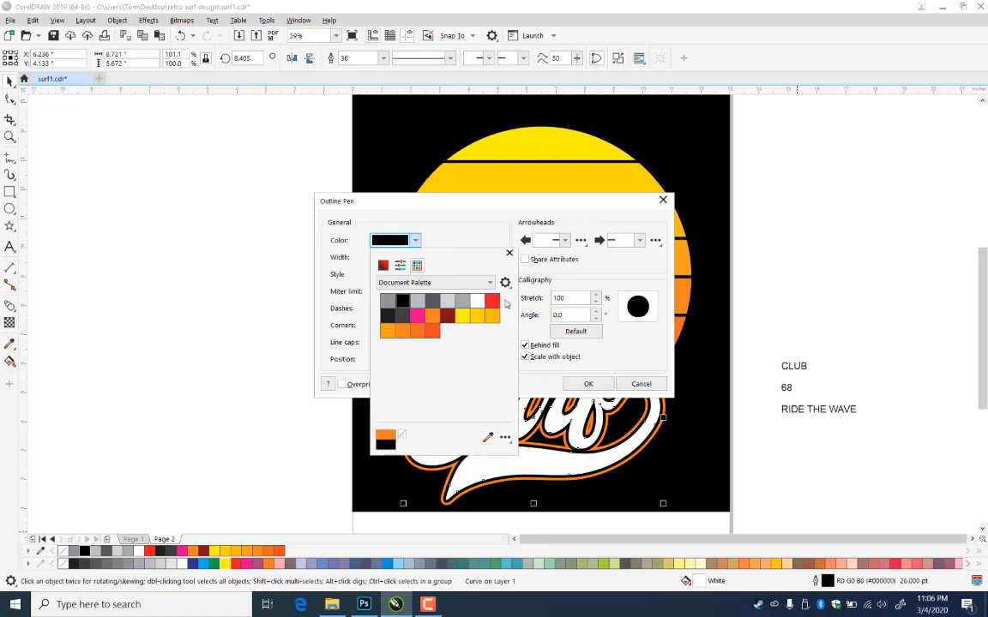
pyautogui.click(590, 383)
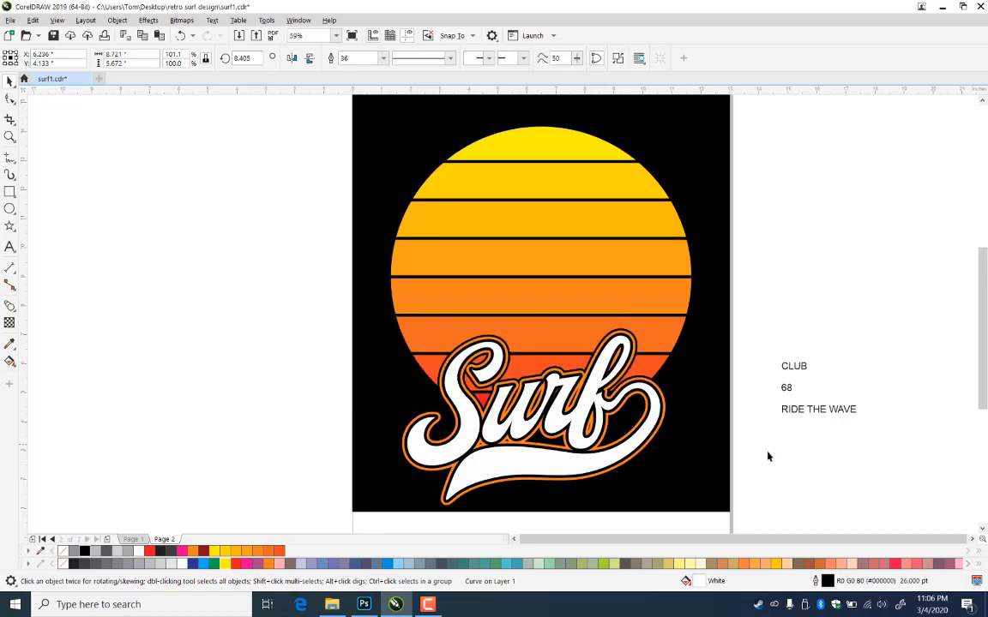
pyautogui.click(769, 441)
# Try to group the "Surf" lettering copies together with the sun stripes they overlap
pyautogui.moveTo(764, 310); pyautogui.dragTo(294, 532)
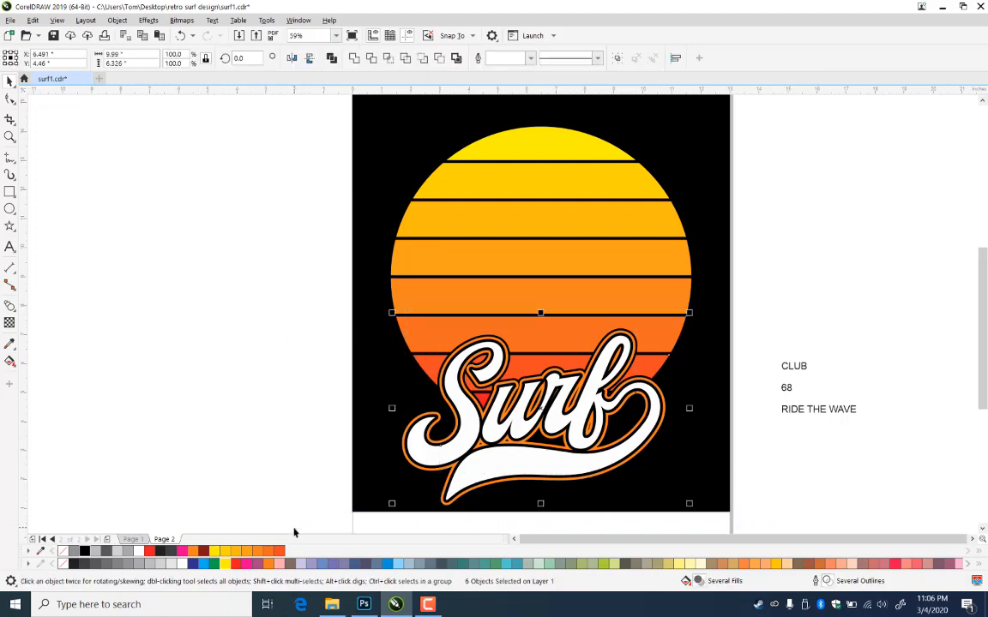
pyautogui.hotkey('ctrl', 'g')
pyautogui.click(717, 312)
pyautogui.click(809, 309)
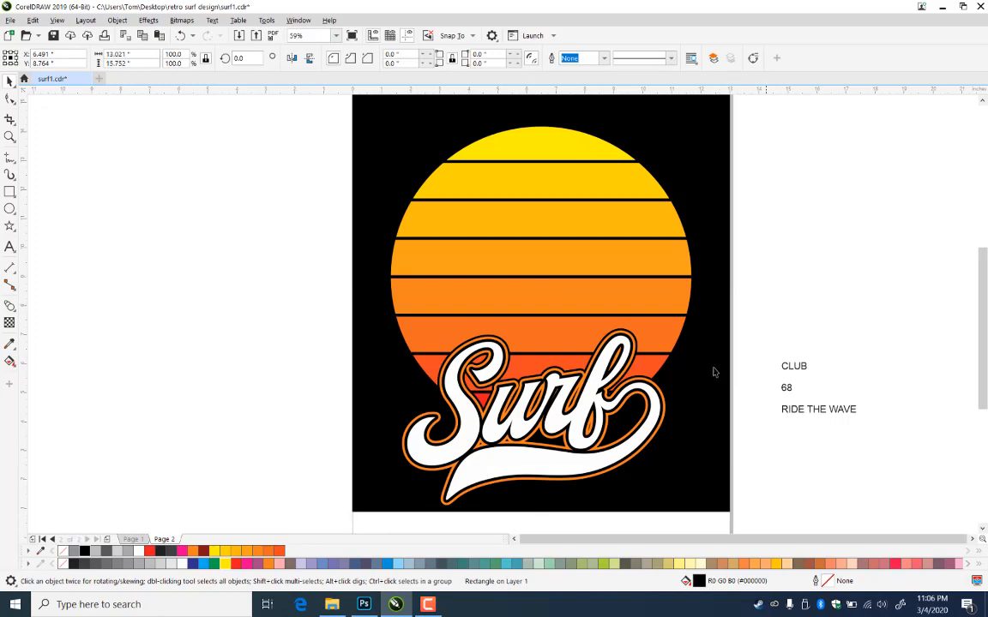
pyautogui.click(634, 362)
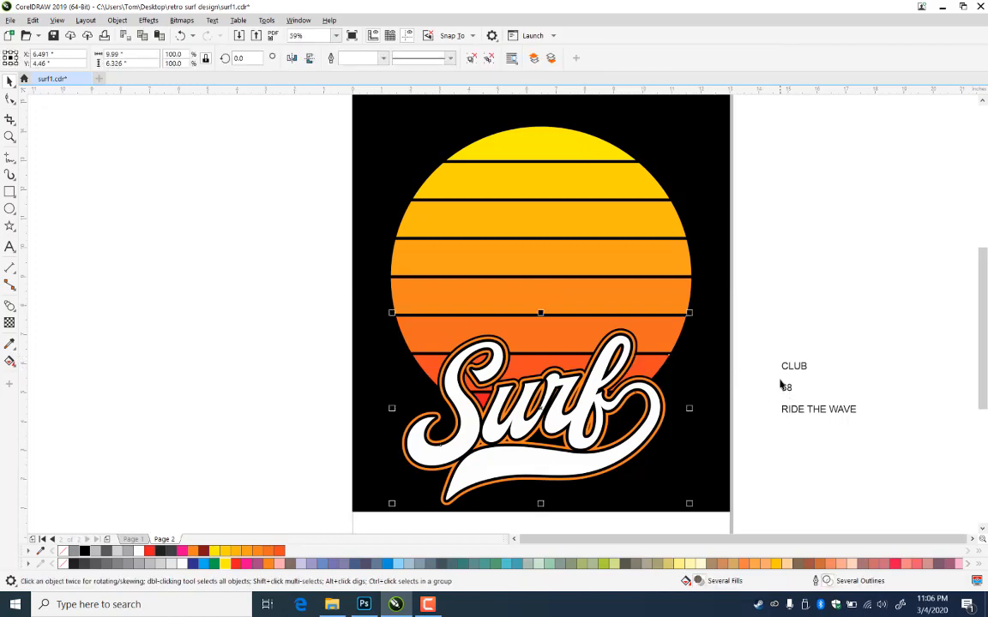
pyautogui.click(743, 328)
pyautogui.click(616, 378)
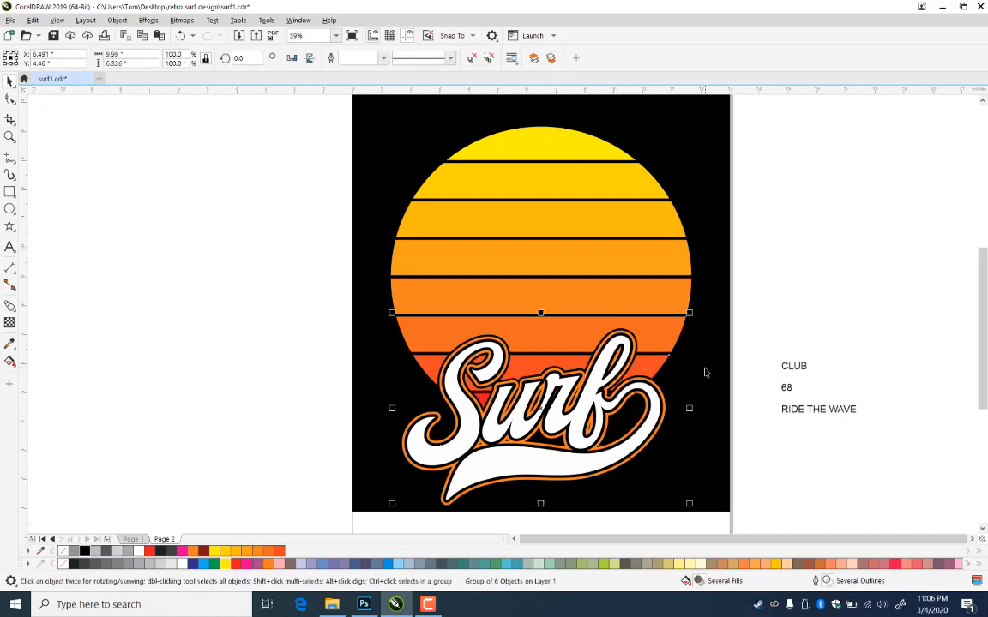
pyautogui.hotkey('ctrl', 'u')
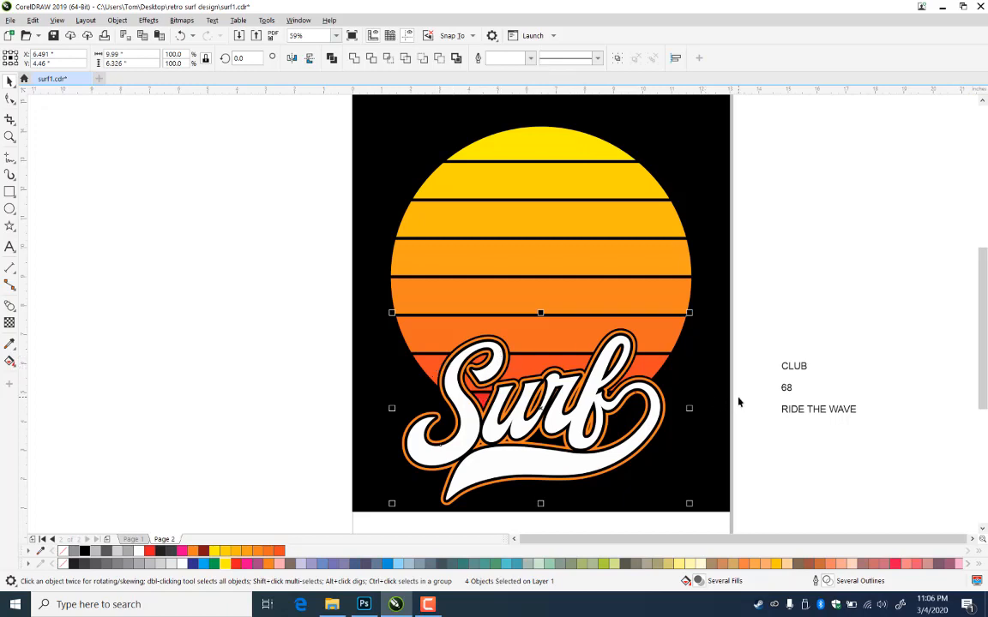
pyautogui.hotkey('ctrl', 'g')
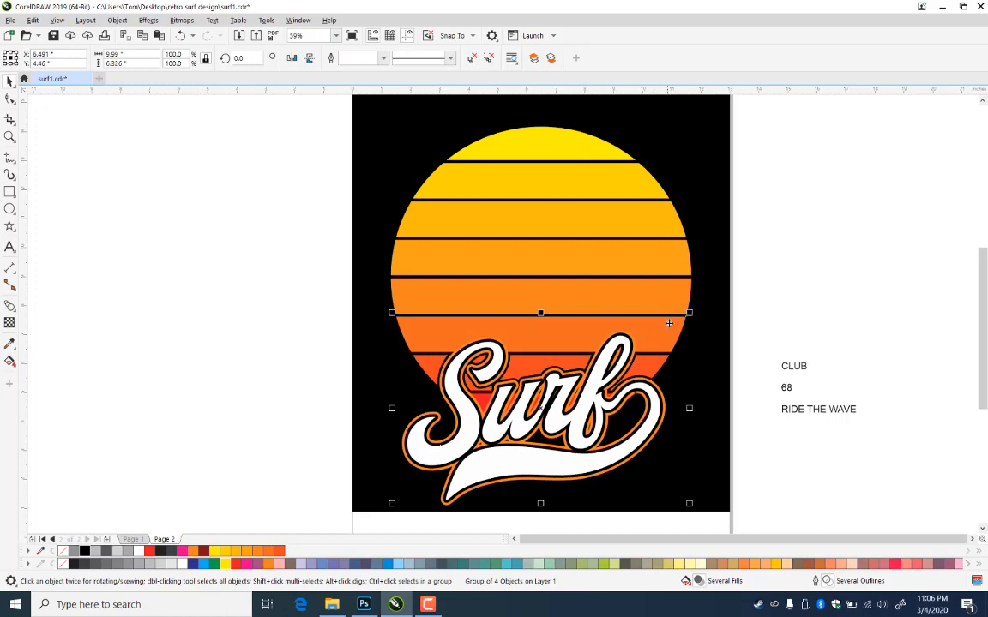
pyautogui.hotkey('ctrl', 'u')
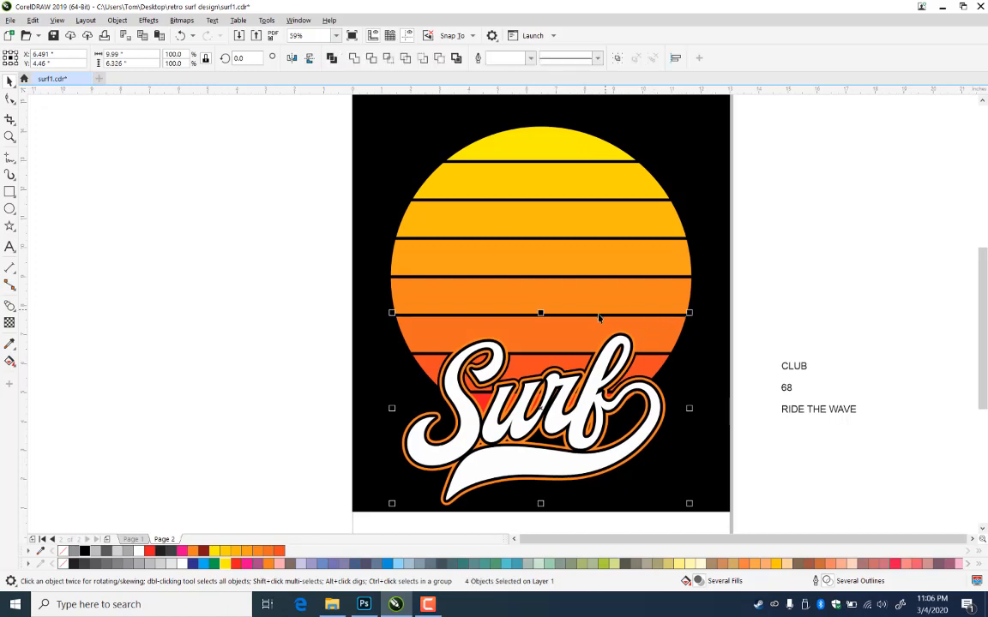
# Group two of the "Surf" lettering copies without the sun stripes and remove the group from the page
pyautogui.keyDown('shift'); pyautogui.click(572, 334); pyautogui.keyUp('shift')
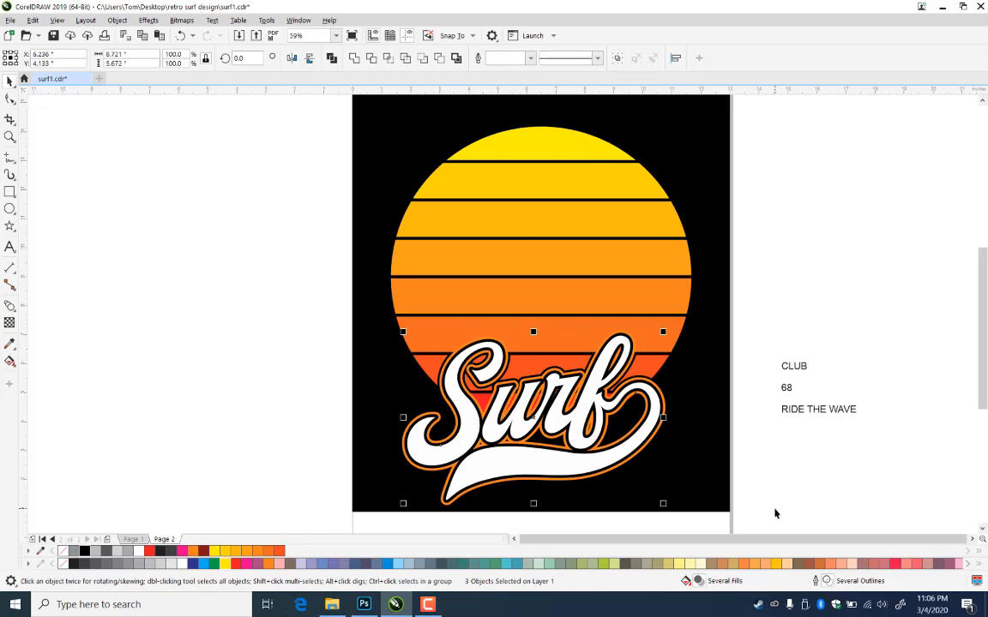
pyautogui.hotkey('ctrl', 'z')
pyautogui.keyDown('shift'); pyautogui.click(545, 346); pyautogui.keyUp('shift')
pyautogui.keyDown('shift'); pyautogui.click(545, 347); pyautogui.keyUp('shift')
pyautogui.keyDown('shift'); pyautogui.click(528, 366); pyautogui.keyUp('shift')
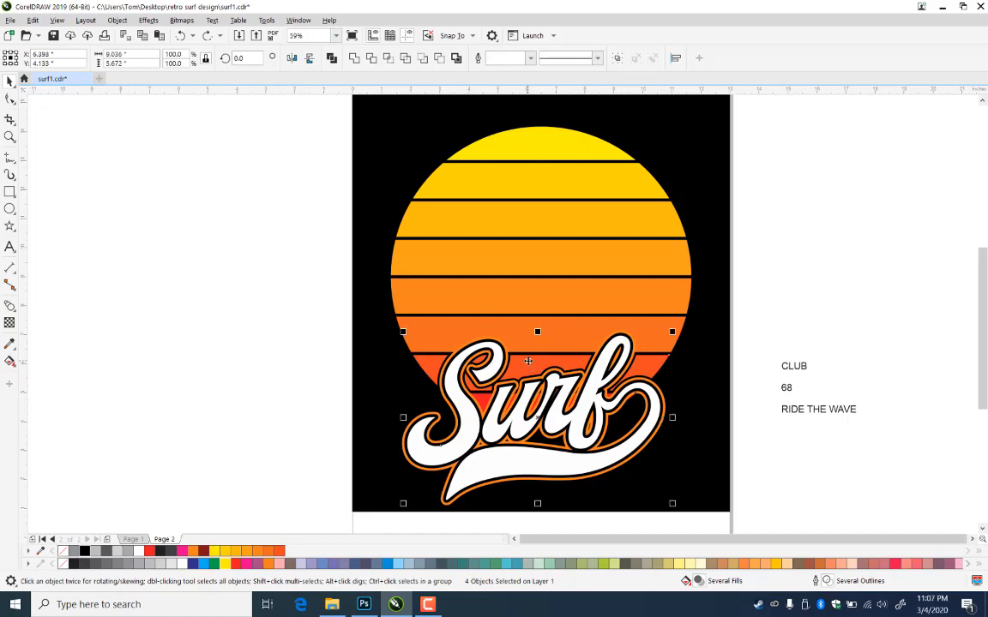
pyautogui.keyDown('shift'); pyautogui.click(528, 366); pyautogui.keyUp('shift')
pyautogui.keyDown('shift'); pyautogui.click(483, 399); pyautogui.keyUp('shift')
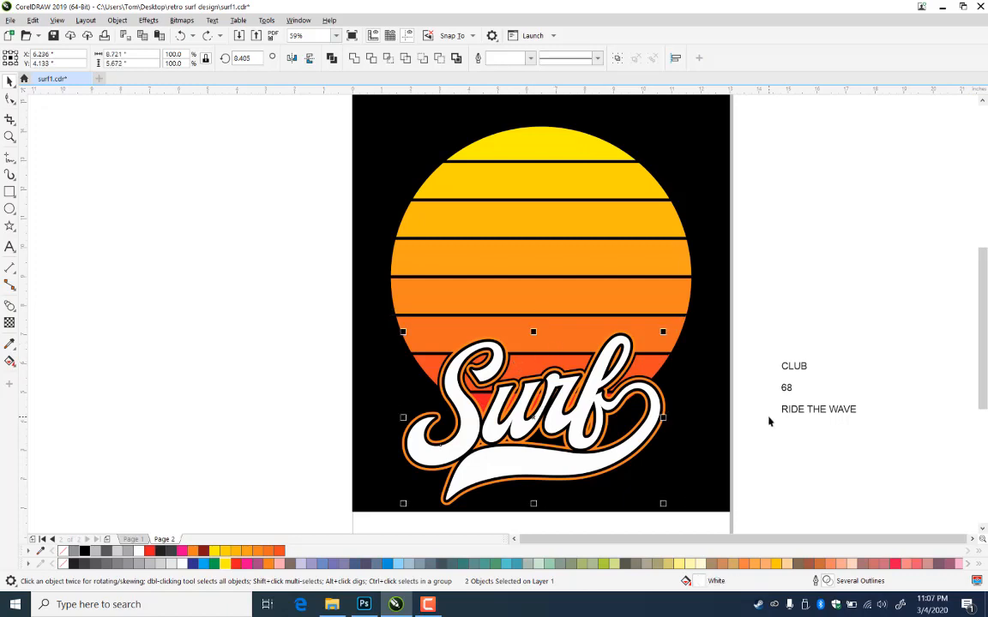
pyautogui.hotkey('ctrl', 'g')
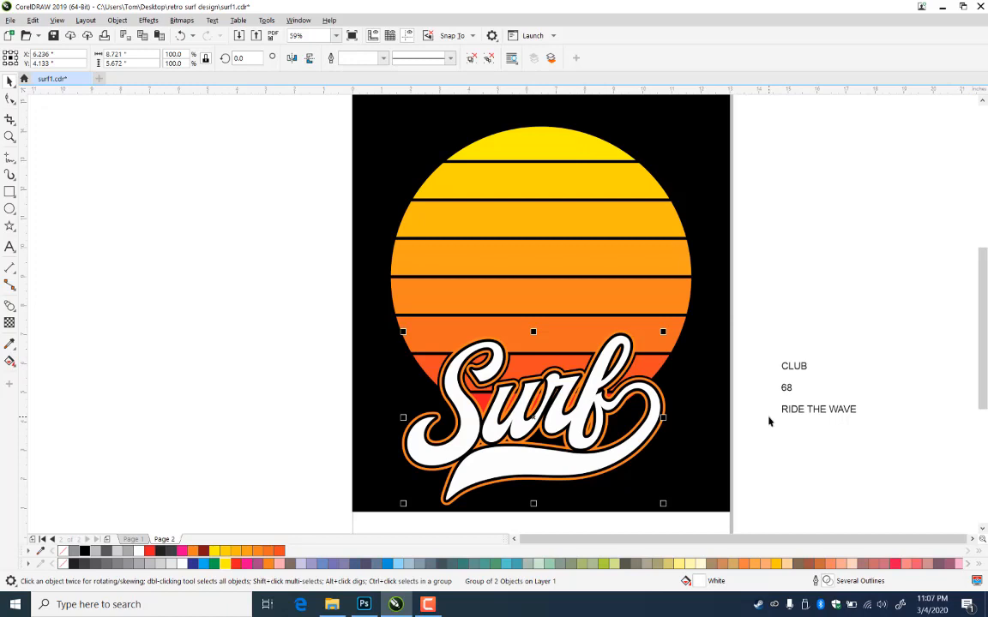
pyautogui.press('Delete')
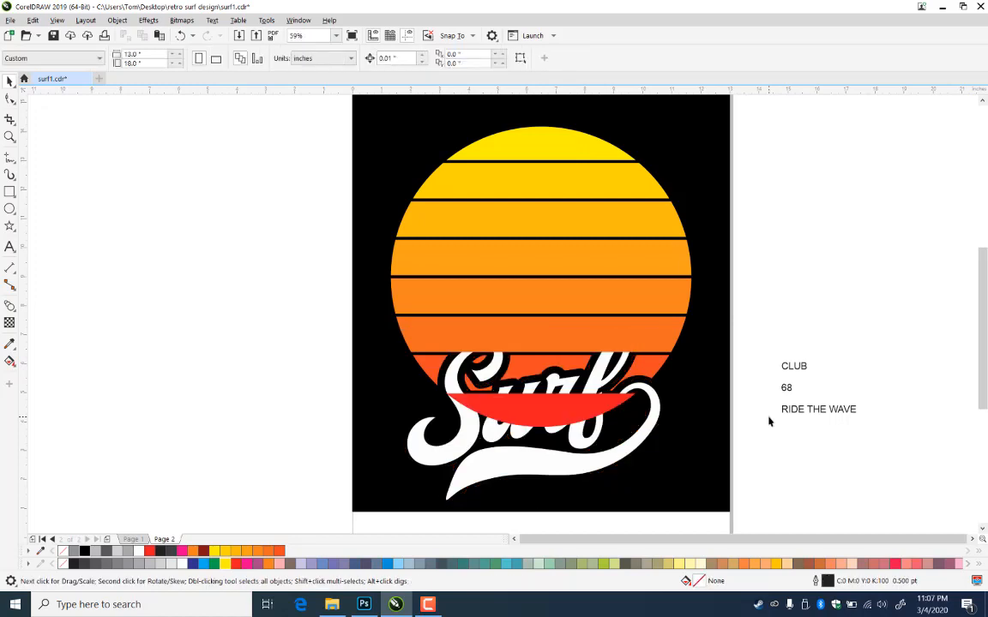
# Undo the removal of the grouped "Surf" lettering copies and ungroup them
pyautogui.hotkey('ctrl', 'z')
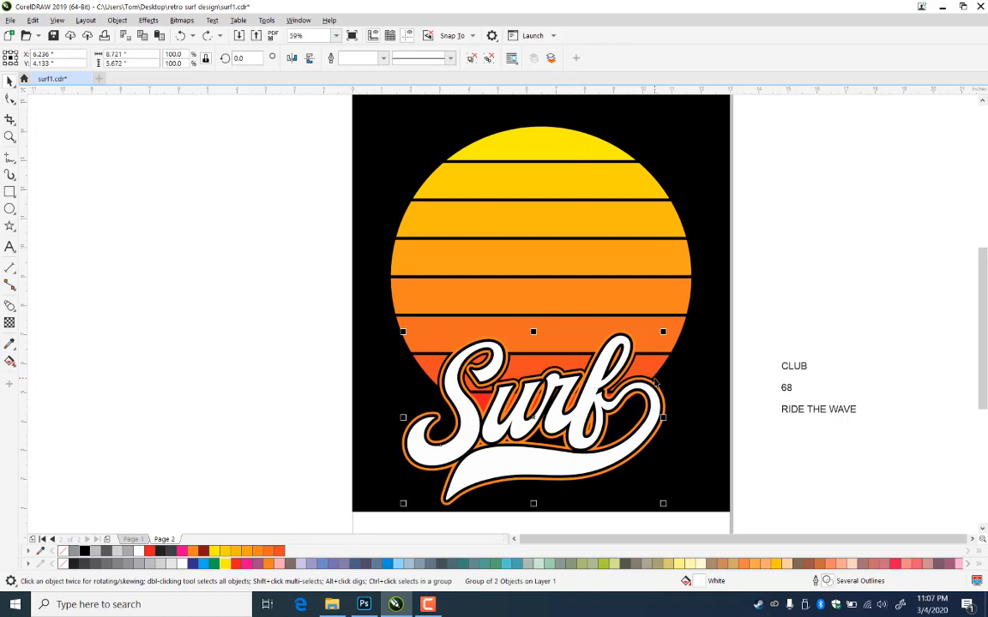
pyautogui.hotkey('ctrl', 'u')
pyautogui.click(734, 359)
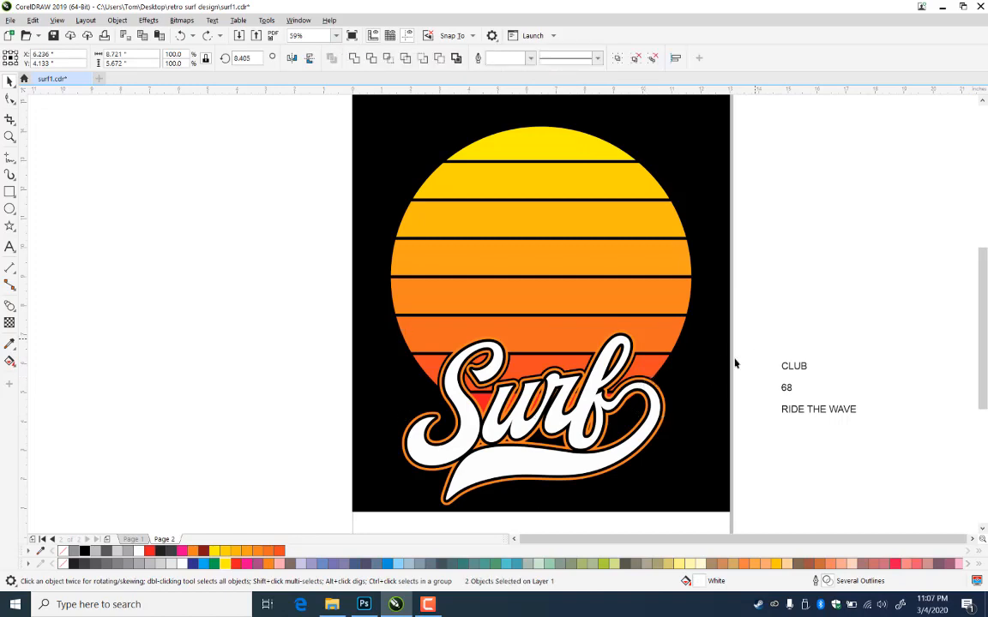
pyautogui.click(645, 388)
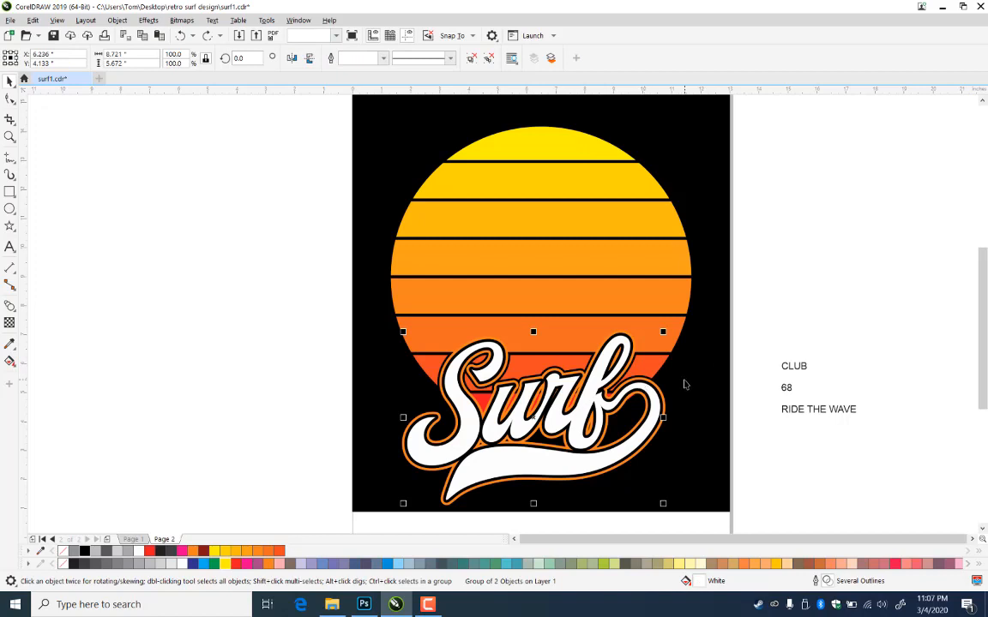
# Group all three "Surf" lettering copies without the sun stripes they overlap and save the file
pyautogui.moveTo(779, 293); pyautogui.dragTo(328, 543)
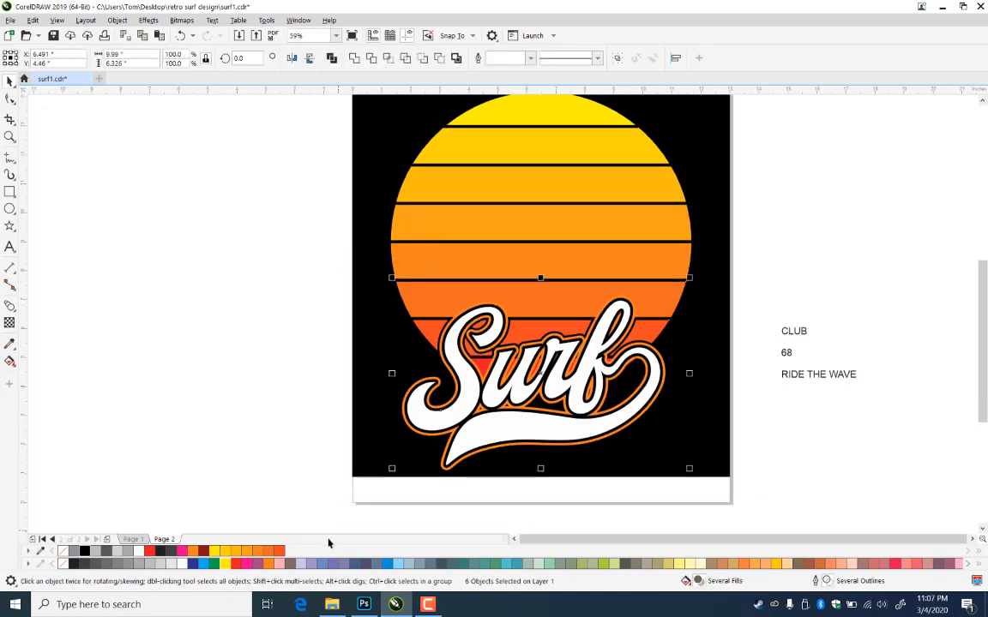
pyautogui.click(747, 286)
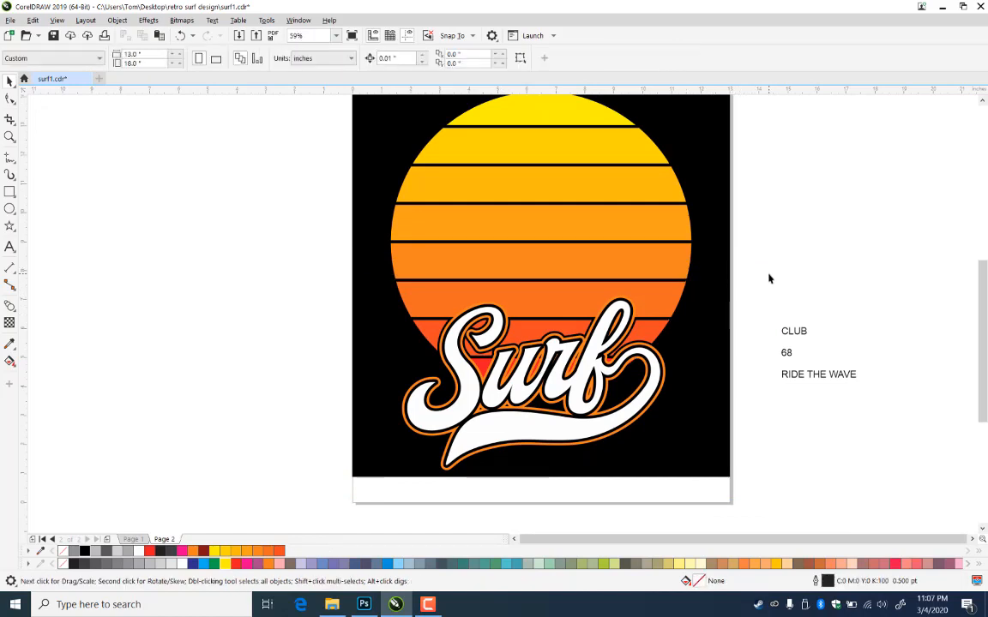
pyautogui.moveTo(769, 279); pyautogui.dragTo(311, 497)
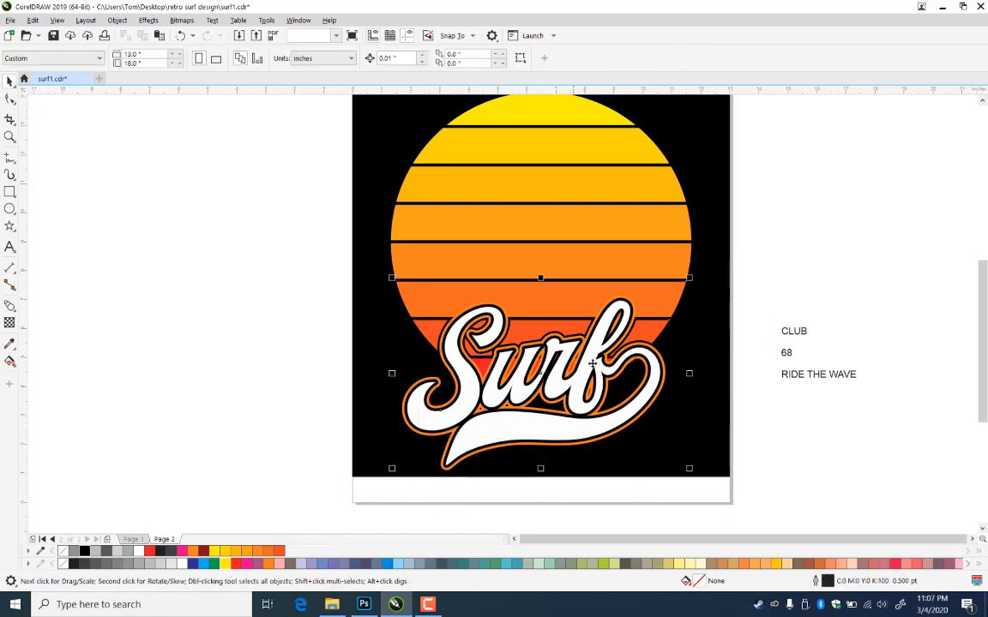
pyautogui.keyDown('shift'); pyautogui.click(424, 303); pyautogui.keyUp('shift')
pyautogui.keyDown('shift'); pyautogui.click(436, 333); pyautogui.keyUp('shift')
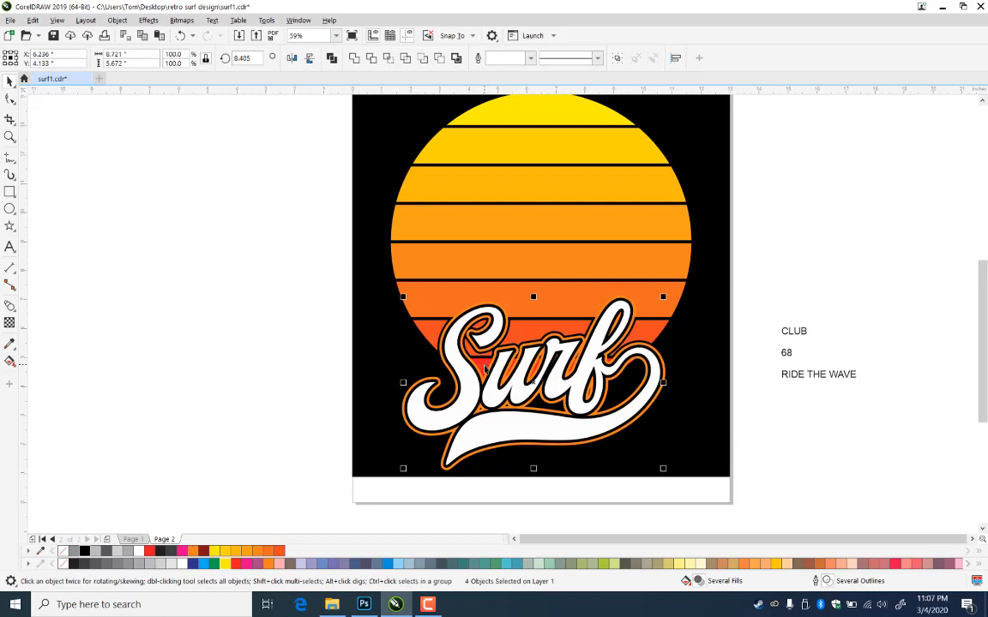
pyautogui.hotkey('ctrl', 'g')
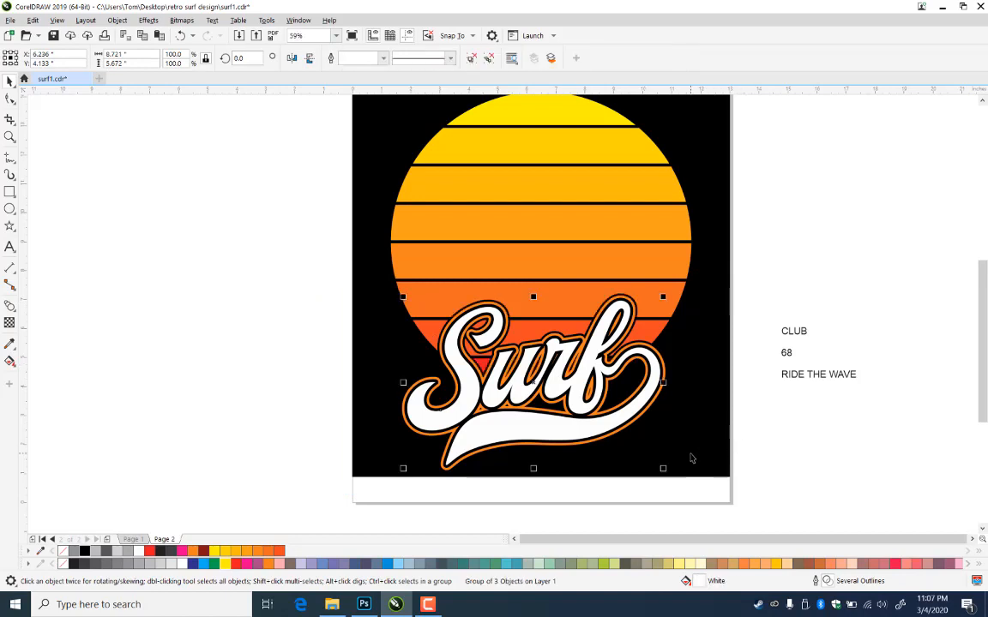
pyautogui.hotkey('ctrl', 's')
# Duplicate the "Surf" lettering group and offset the copy behind the original by 0.06 inches right and 0.08 inches down
pyautogui.press('+')
pyautogui.press('Right')
pyautogui.press('Right')
pyautogui.press('Down')
pyautogui.press('Down')
pyautogui.press('Down')
pyautogui.press('Down')
pyautogui.press('Down')
pyautogui.press('Down')
pyautogui.press('Down')
pyautogui.press('Down')
pyautogui.press('Down')
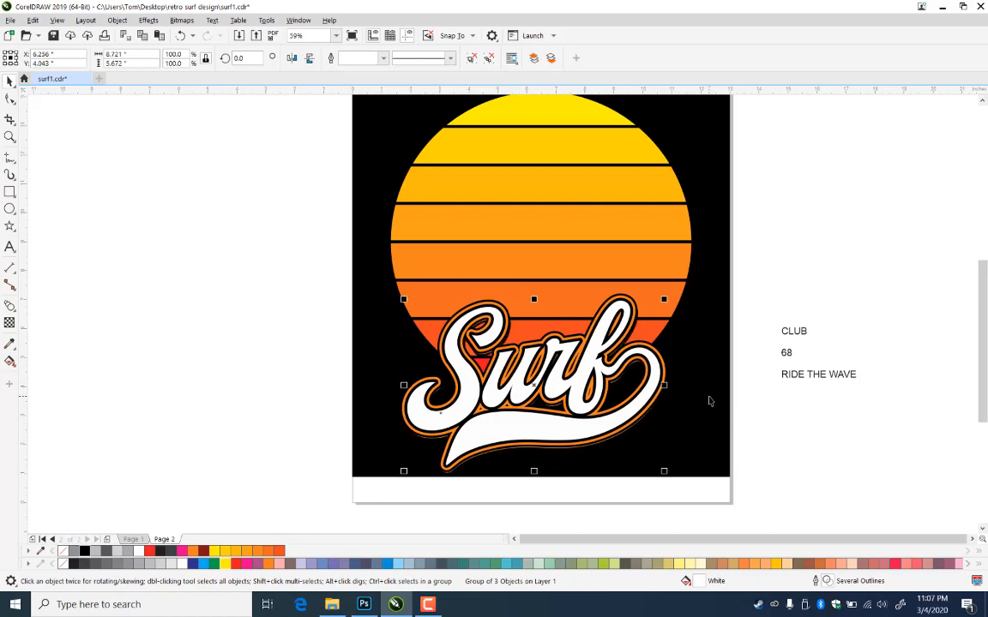
pyautogui.press('Right')
pyautogui.press('Right')
pyautogui.press('Right')
pyautogui.press('Right')
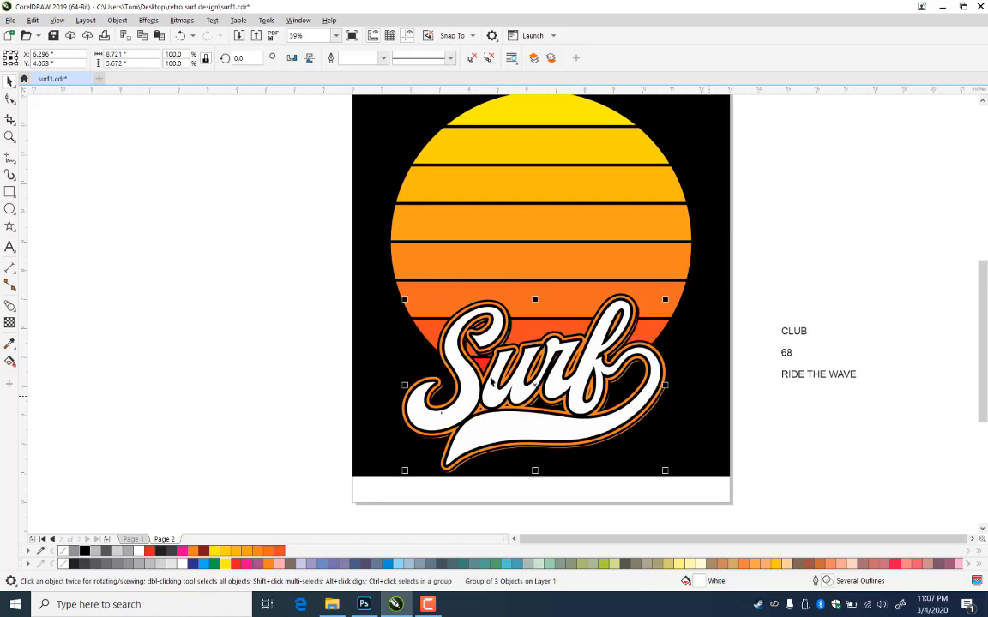
# Give the offset "Surf" copy a black fill and black outline as a drop shadow and save the file
pyautogui.click(85, 552)
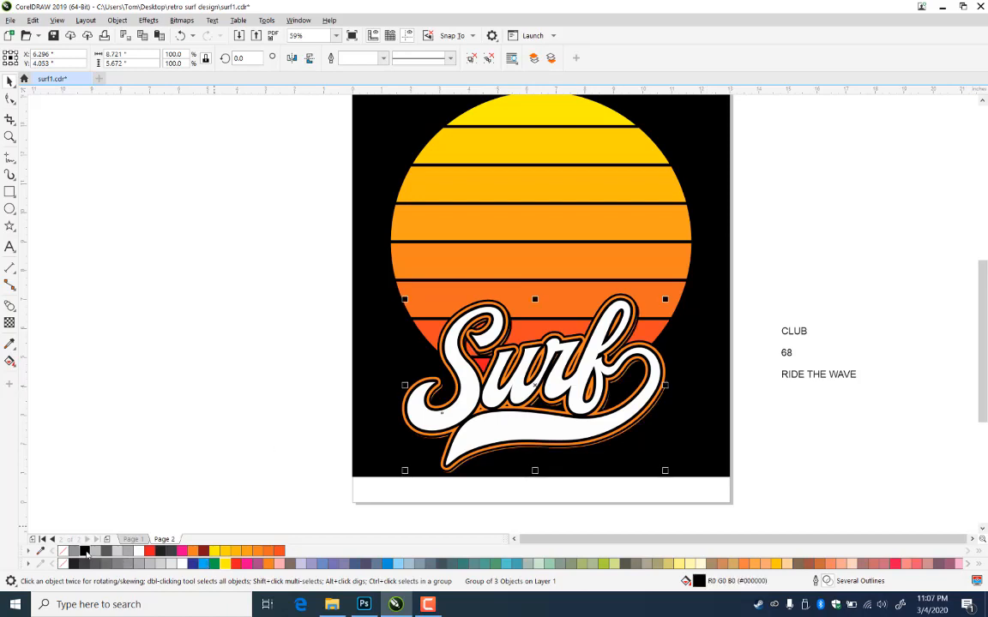
pyautogui.rightClick(85, 552)
pyautogui.click(779, 245)
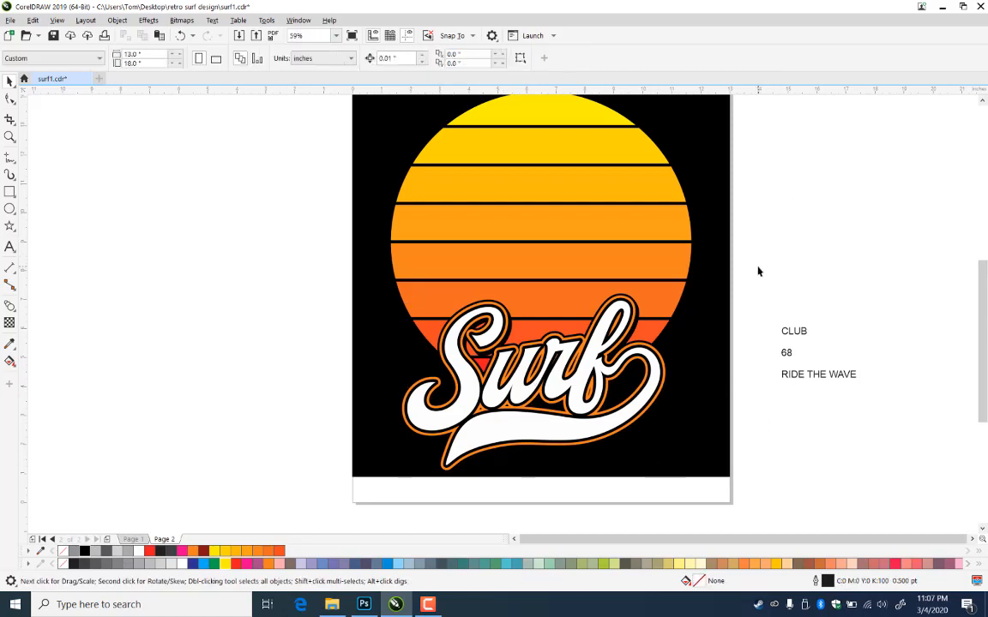
pyautogui.hotkey('ctrl', 's')
# Set the "CLUB" text beside the page in the Athletic font
pyautogui.click(799, 335)
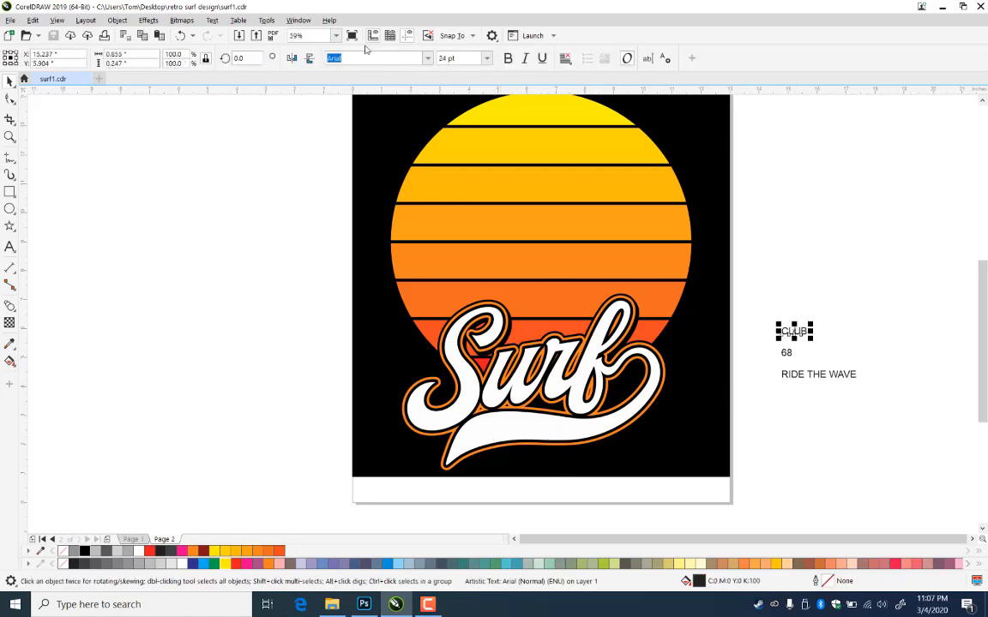
pyautogui.click(386, 57)
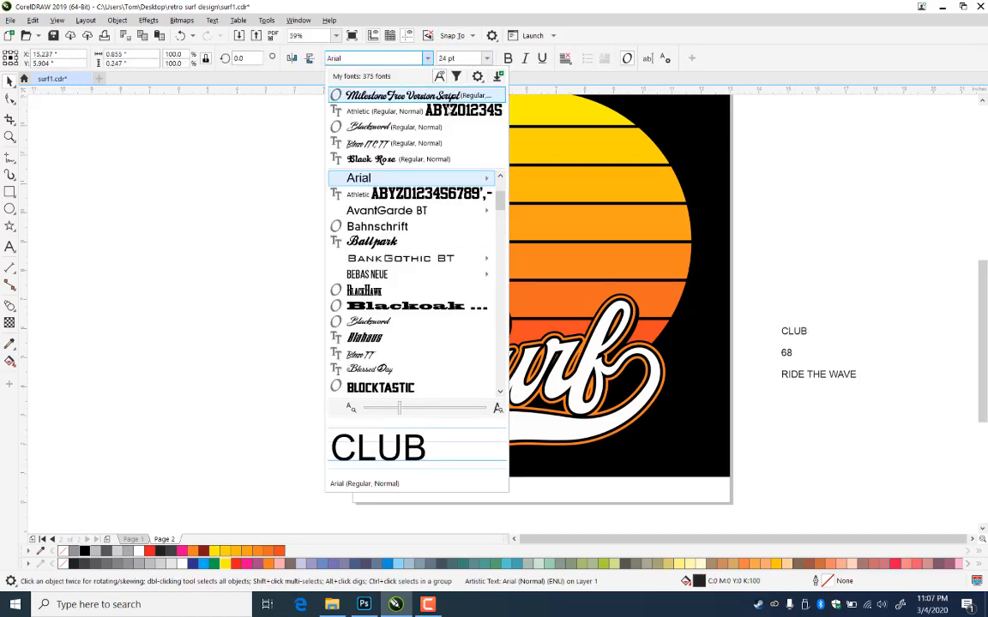
pyautogui.click(420, 194)
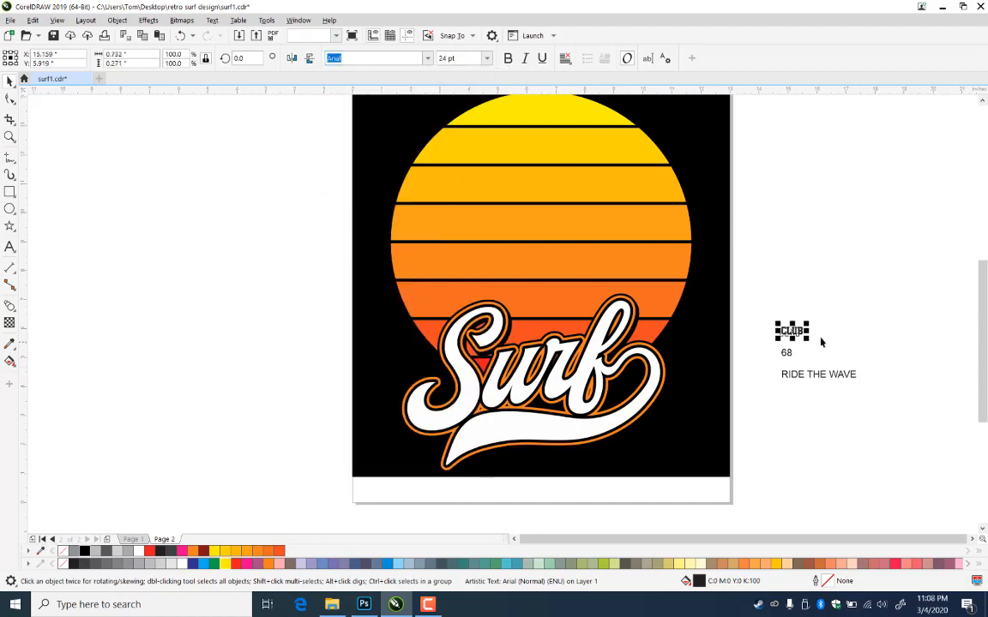
# Place "CLUB" on the white swash under "Surf", fill it black and enlarge it to about 63 pt
pyautogui.moveTo(791, 333); pyautogui.dragTo(540, 405)
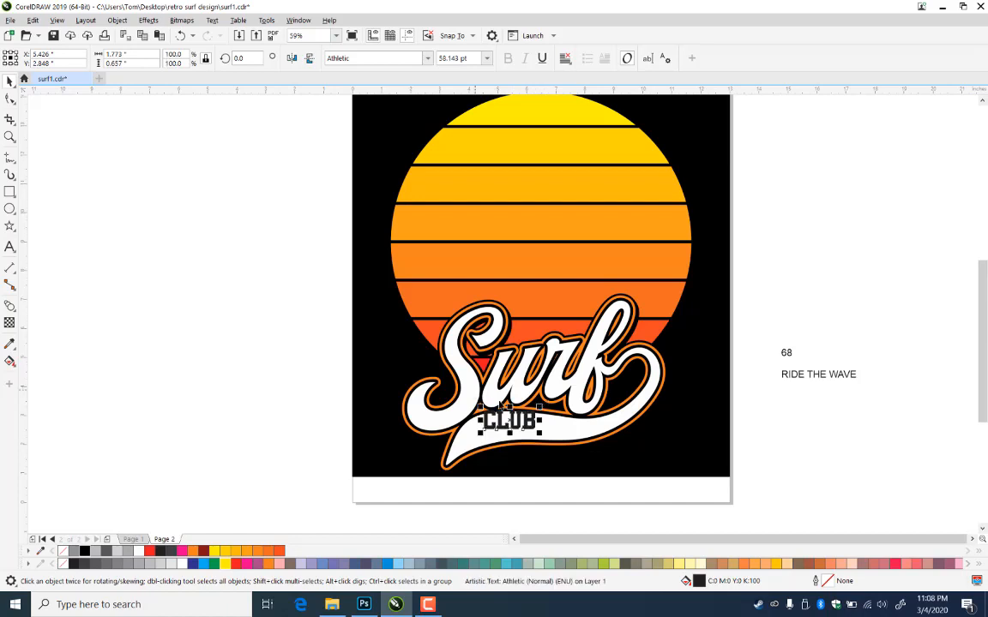
pyautogui.click(84, 551)
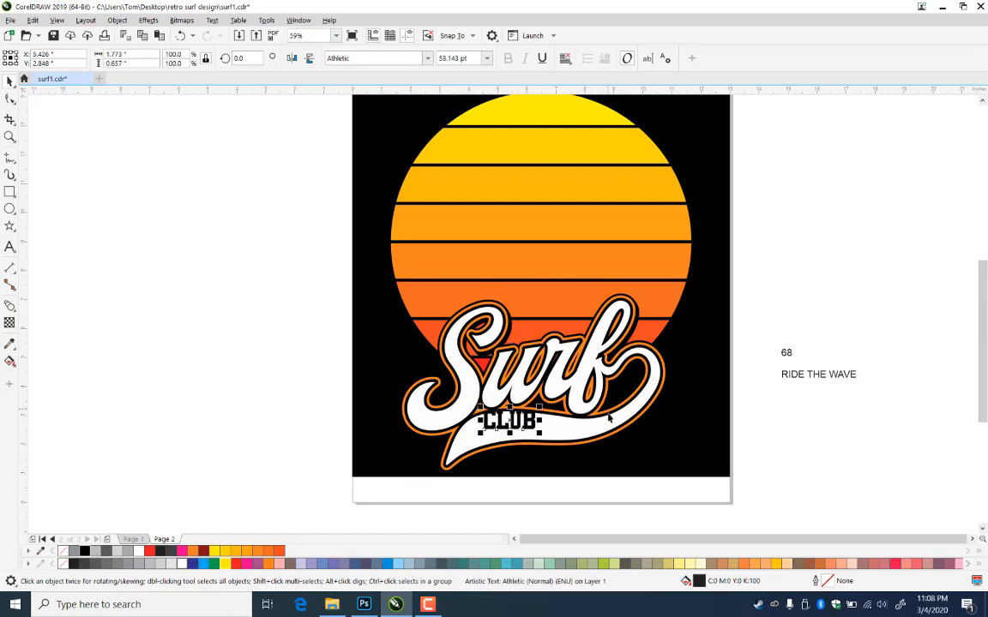
pyautogui.moveTo(509, 421); pyautogui.dragTo(547, 443)
# Spread the letter spacing of "CLUB" along the swash and reduce the text to about 60 pt, about 3.1 inches wide
pyautogui.click(10, 99)
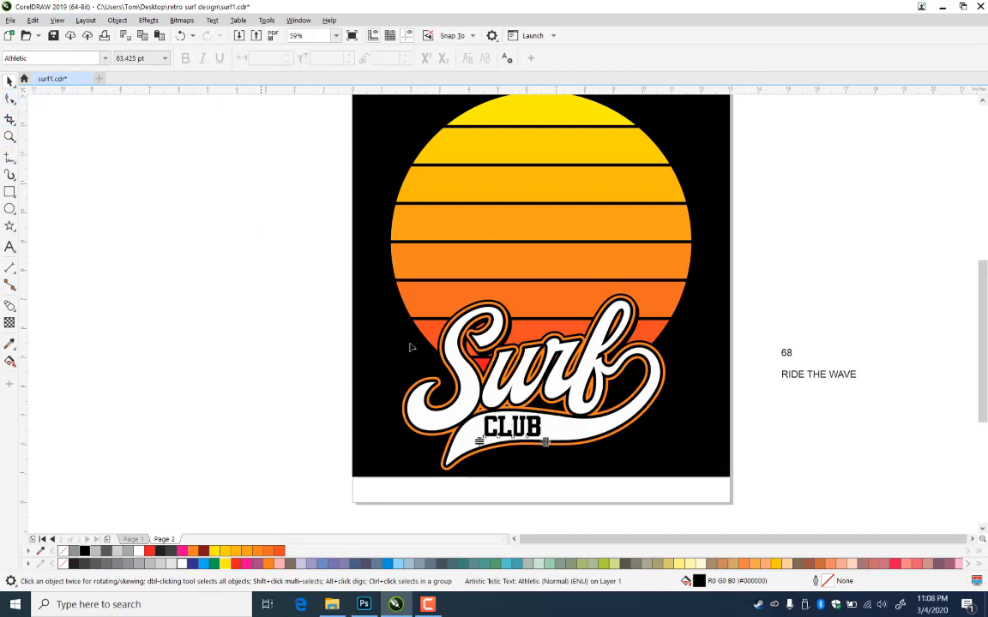
pyautogui.moveTo(545, 442); pyautogui.dragTo(580, 442)
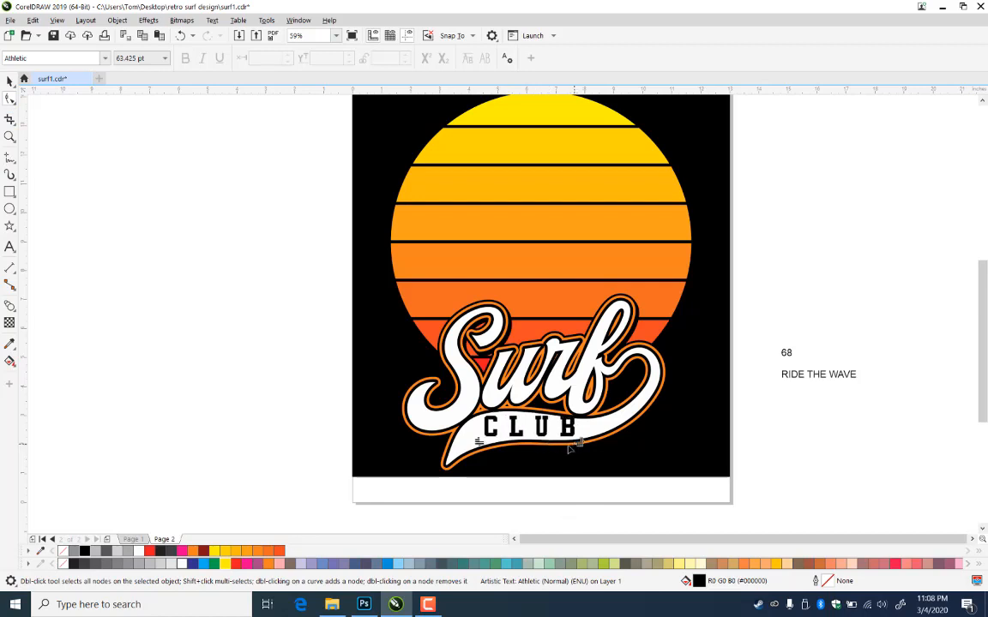
pyautogui.click(10, 82)
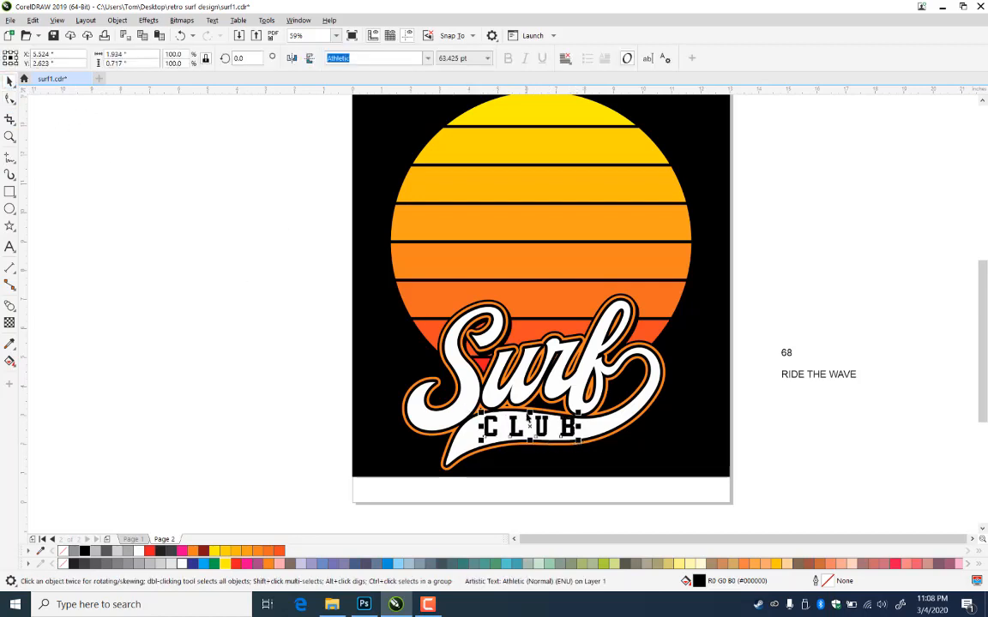
pyautogui.moveTo(530, 412); pyautogui.dragTo(530, 413)
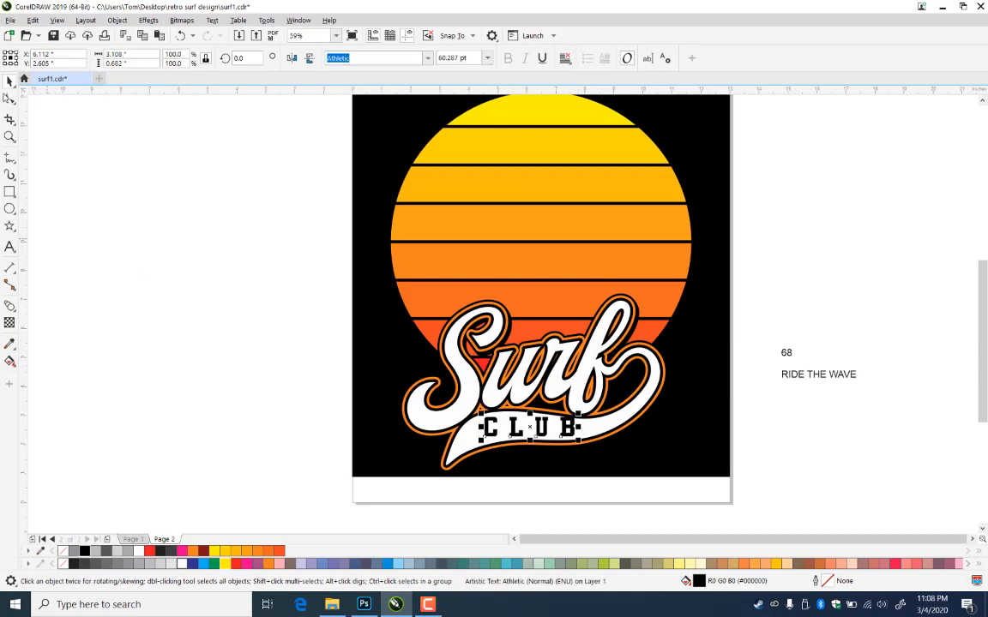
# Shape "CLUB" with a Single Arc envelope, lowering its lower-left and upper-right corners and arching both long edges to follow the swash
pyautogui.click(10, 136)
pyautogui.moveTo(403, 384); pyautogui.dragTo(620, 478)
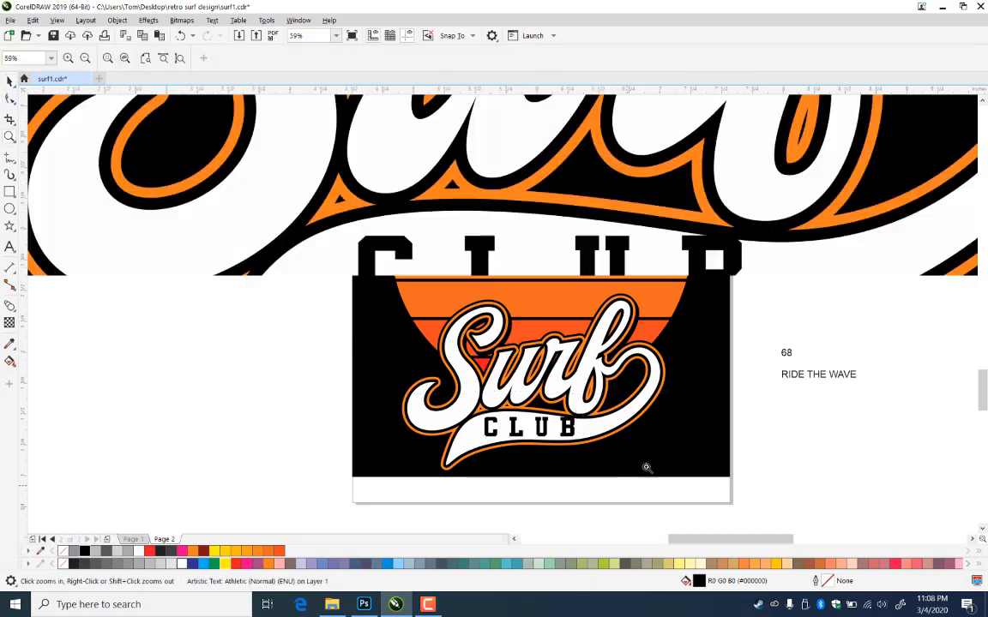
pyautogui.click(10, 82)
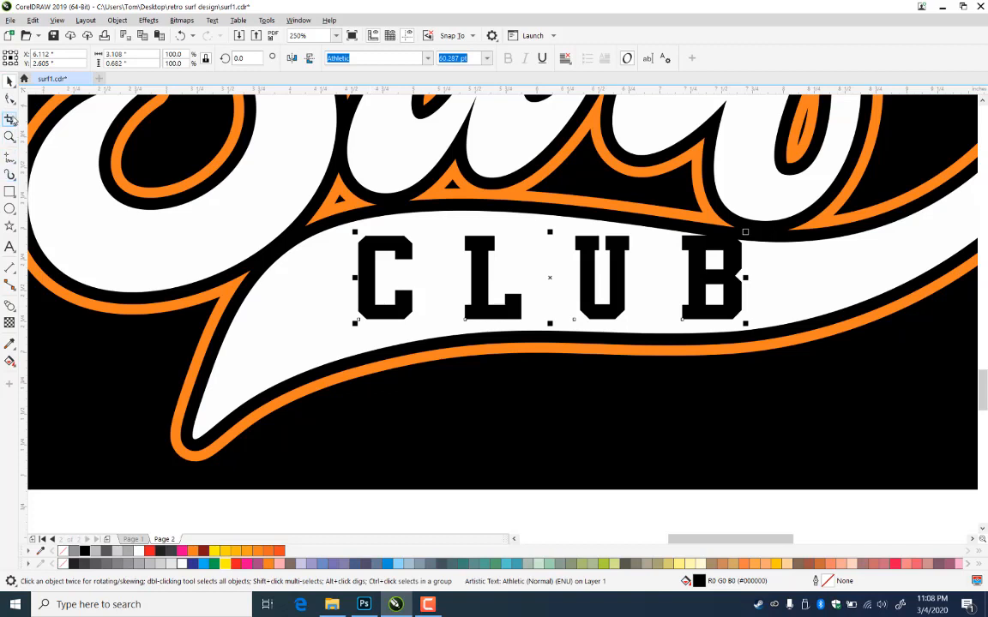
pyautogui.click(9, 306)
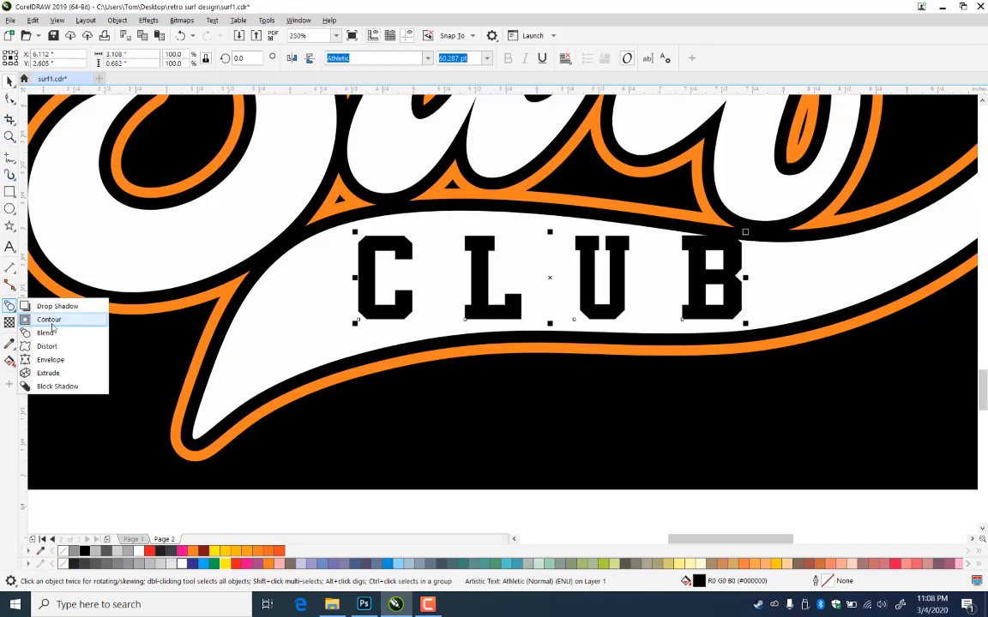
pyautogui.click(39, 360)
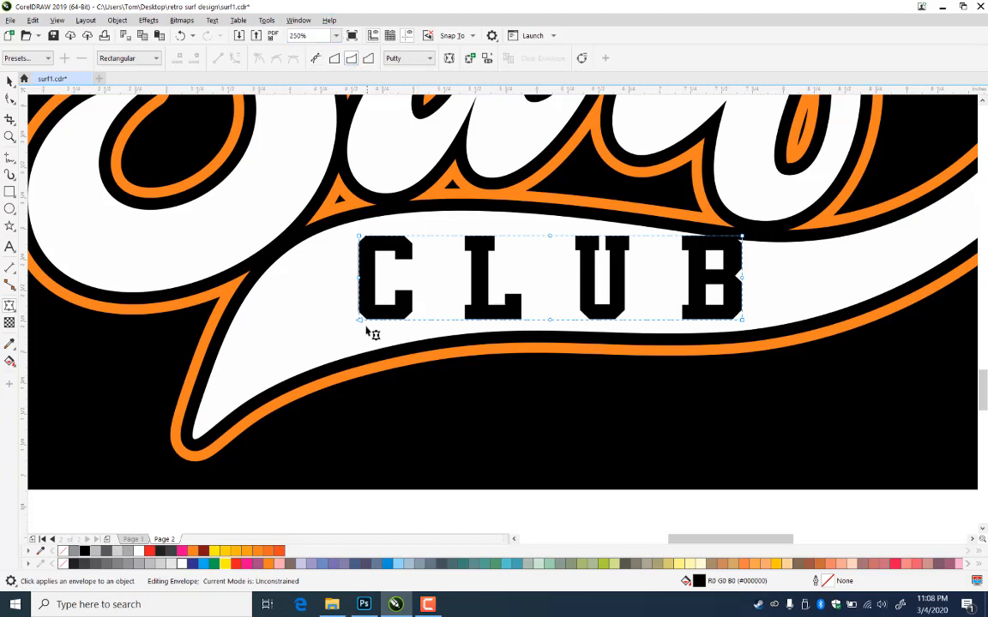
pyautogui.moveTo(360, 321); pyautogui.dragTo(360, 336)
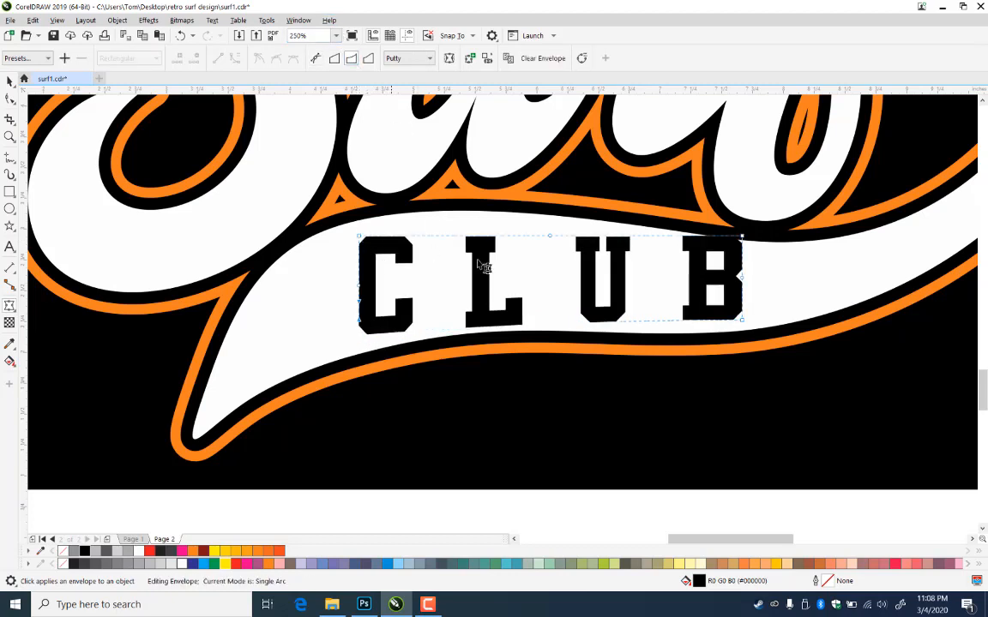
pyautogui.moveTo(549, 239); pyautogui.dragTo(549, 229)
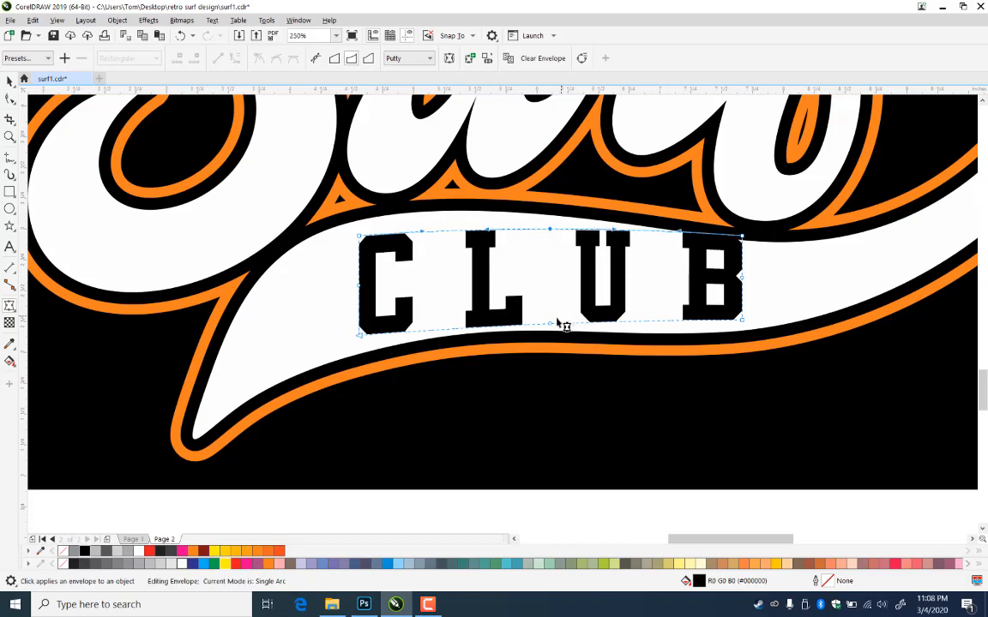
pyautogui.moveTo(551, 326); pyautogui.dragTo(550, 314)
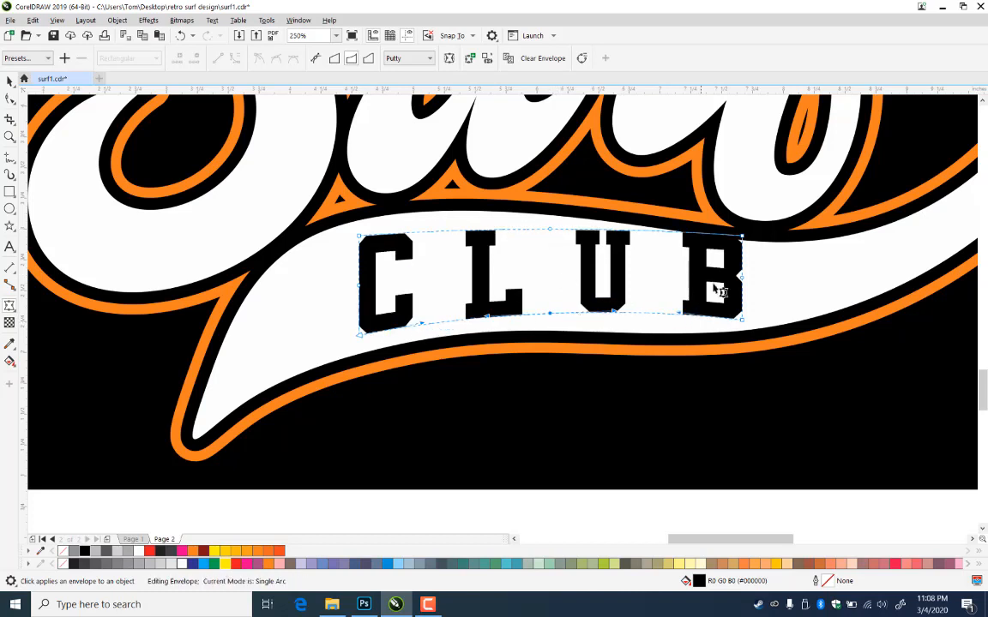
pyautogui.moveTo(751, 246)
pyautogui.mouseDown()
pyautogui.moveTo(765, 298)
pyautogui.moveTo(751, 260)
pyautogui.mouseUp()
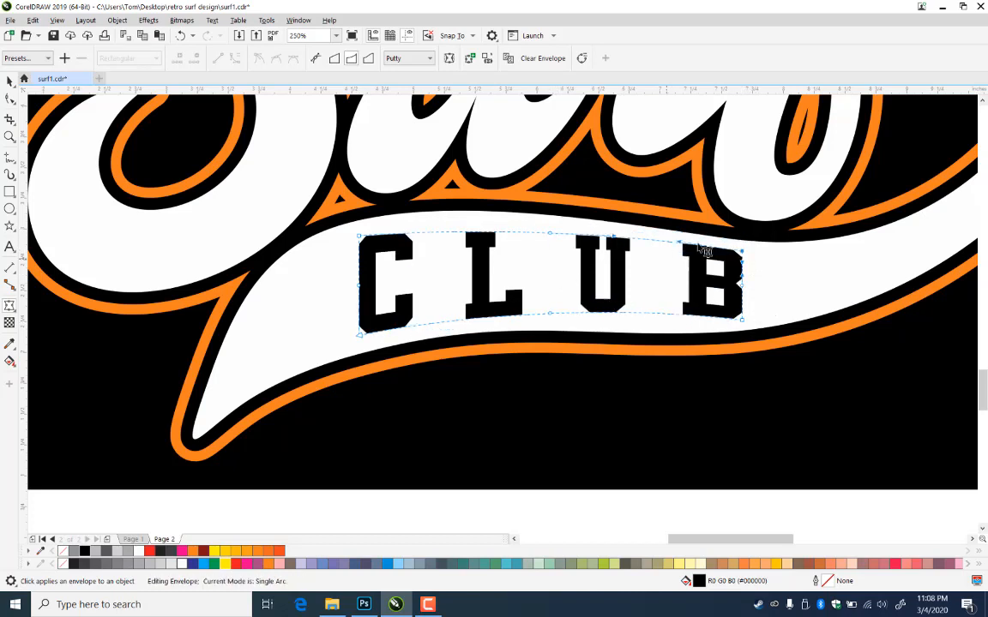
# Refine the "CLUB" envelope in Unconstrained mode, adjusting the middle nodes and curve handles of both long edges to match the swash
pyautogui.click(316, 57)
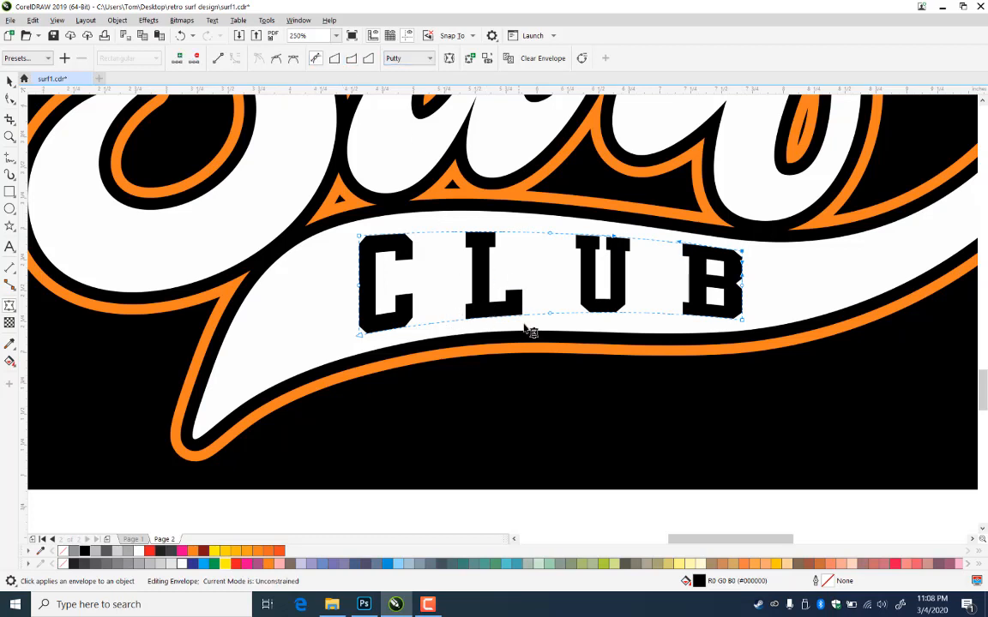
pyautogui.click(550, 315)
pyautogui.moveTo(551, 317); pyautogui.dragTo(483, 311)
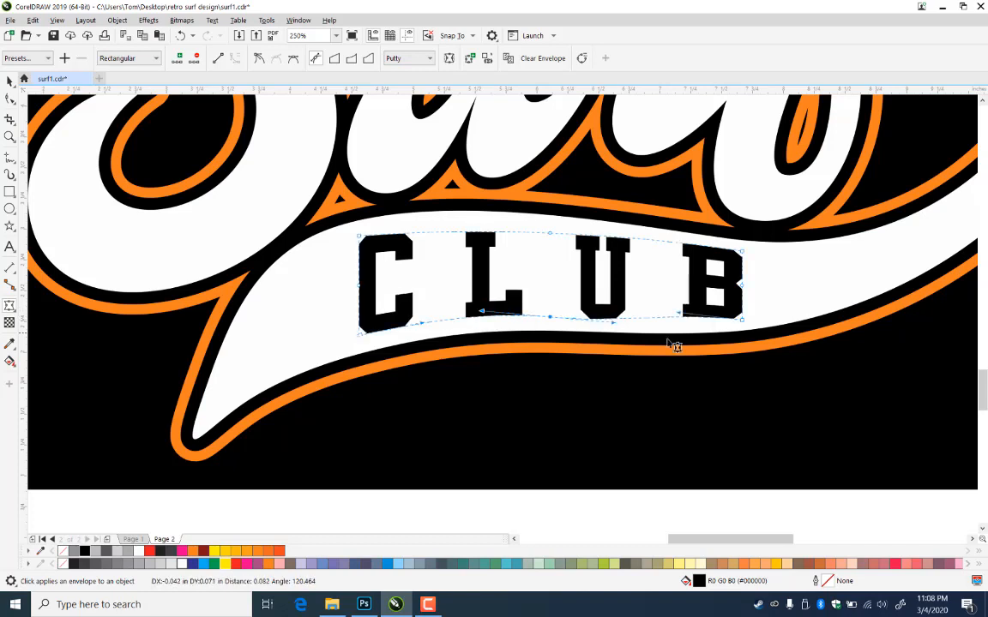
pyautogui.moveTo(680, 314); pyautogui.dragTo(681, 323)
pyautogui.click(742, 253)
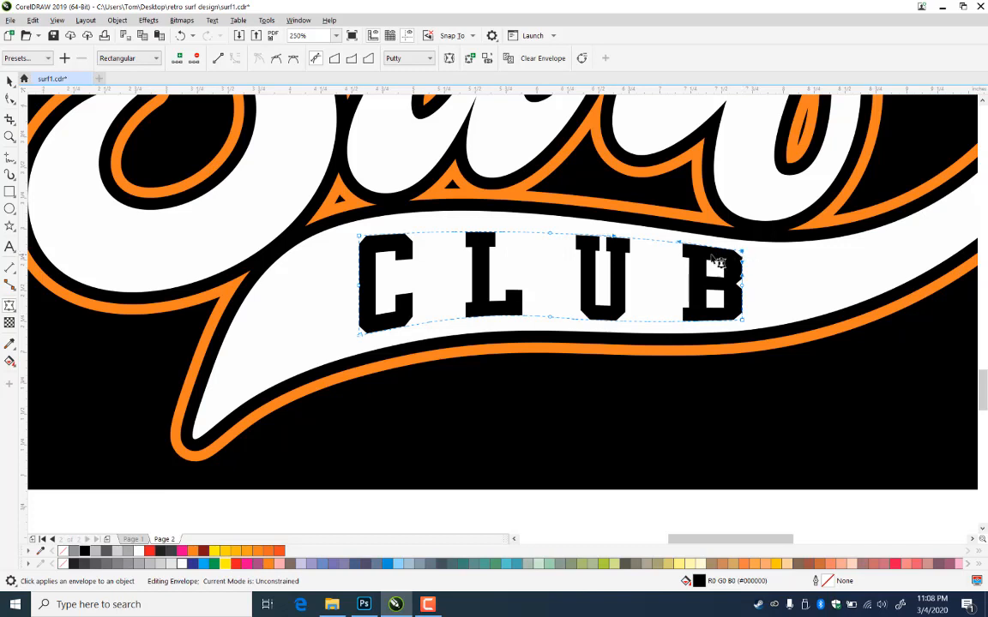
pyautogui.moveTo(679, 243); pyautogui.dragTo(680, 251)
pyautogui.click(551, 233)
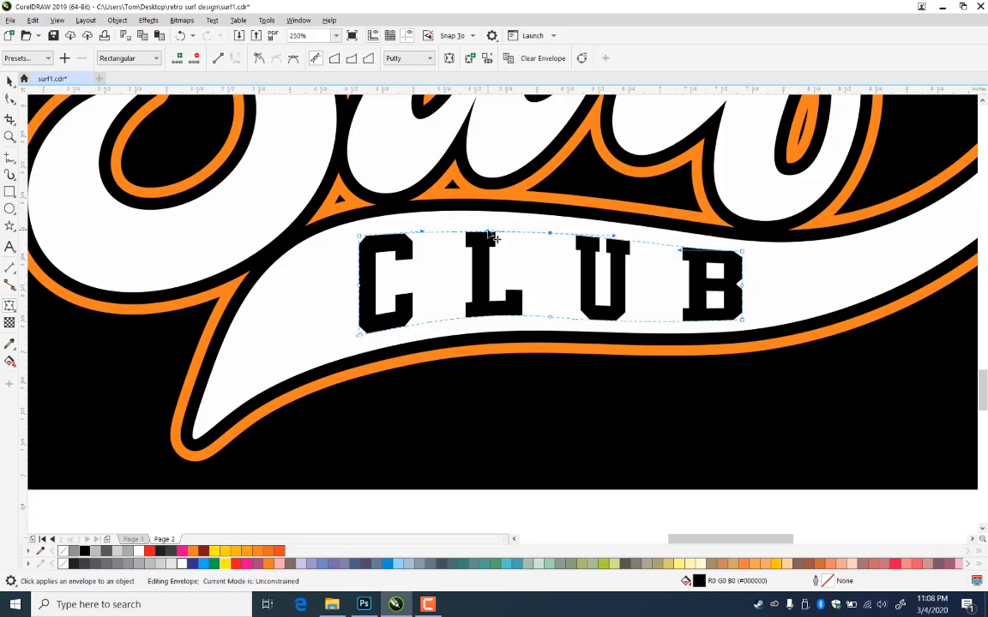
pyautogui.moveTo(488, 229); pyautogui.dragTo(485, 226)
pyautogui.click(551, 231)
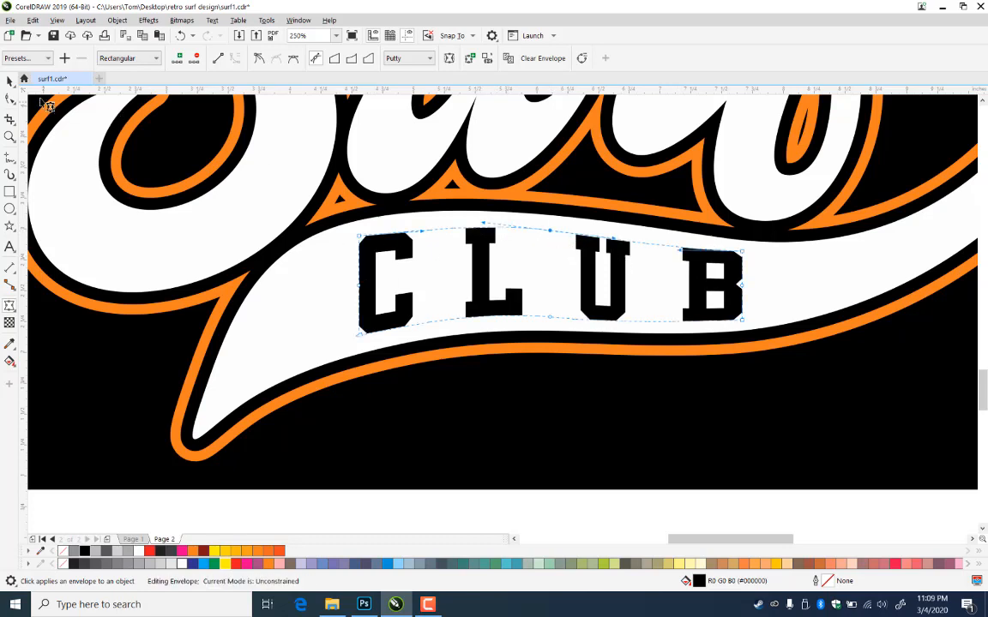
pyautogui.click(10, 79)
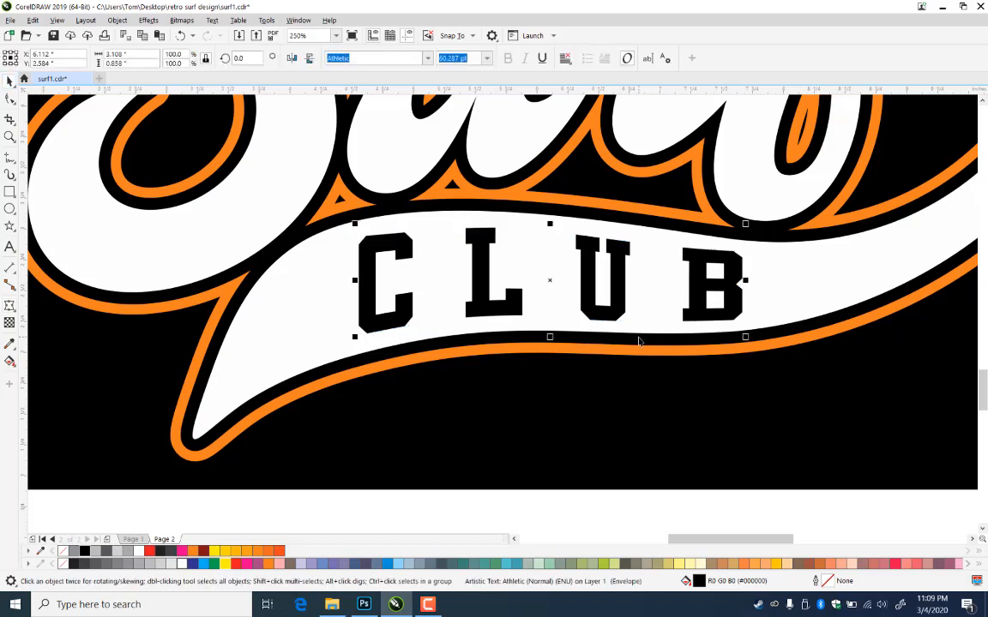
# Nudge "CLUB" slightly upward and give it a 6 pt outline that sits behind the fill and scales with the object
pyautogui.press('Up')
pyautogui.press('Up')
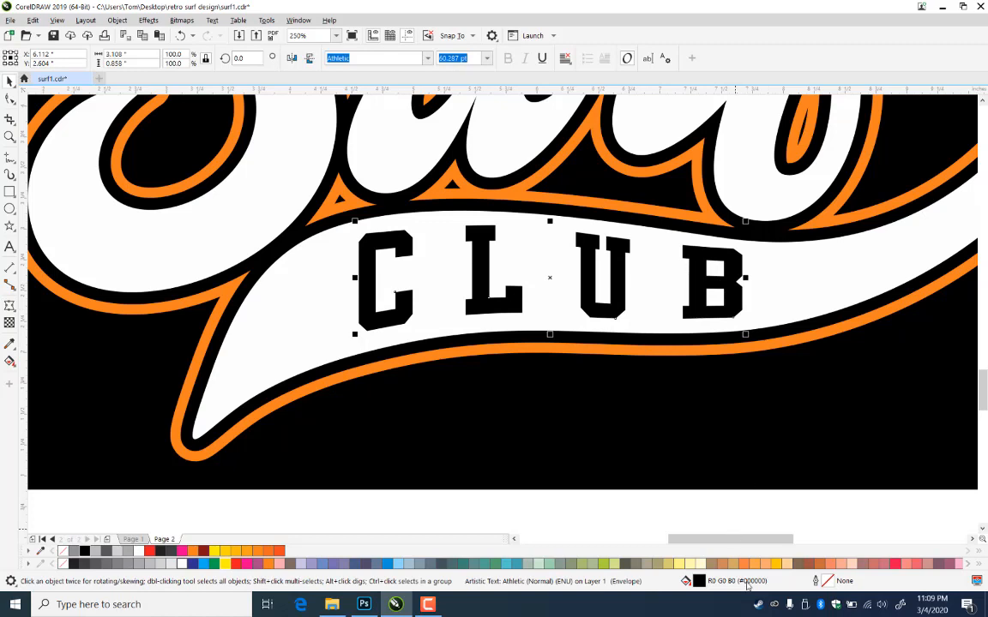
pyautogui.doubleClick(827, 581)
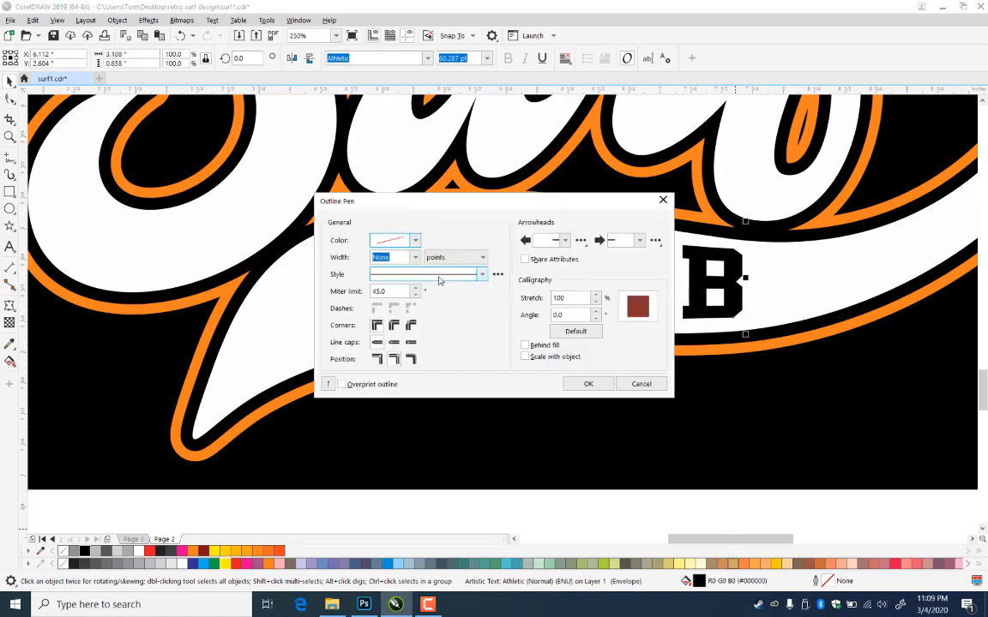
pyautogui.click(415, 257)
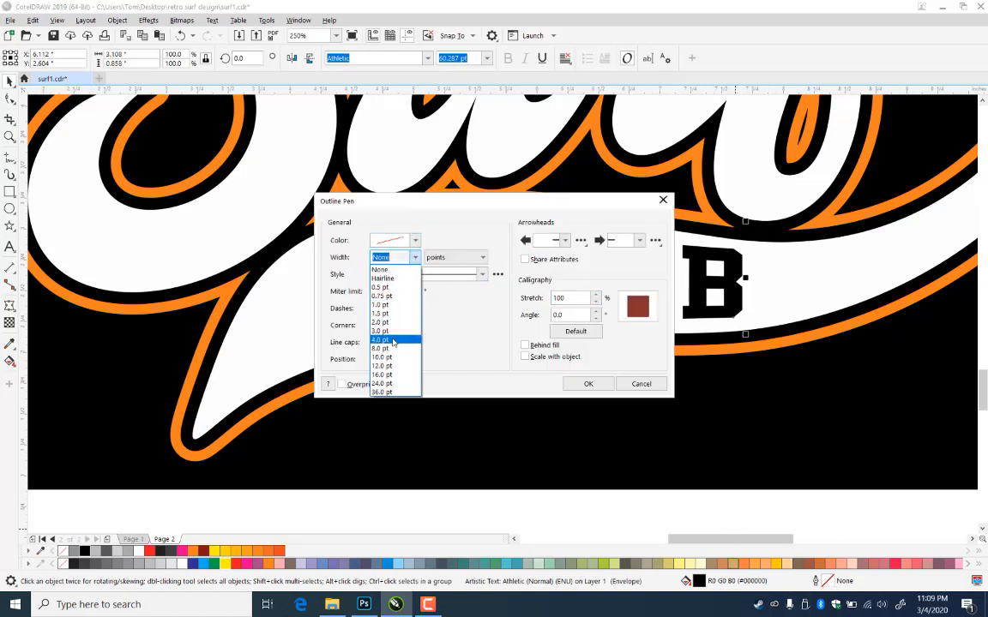
pyautogui.click(387, 339)
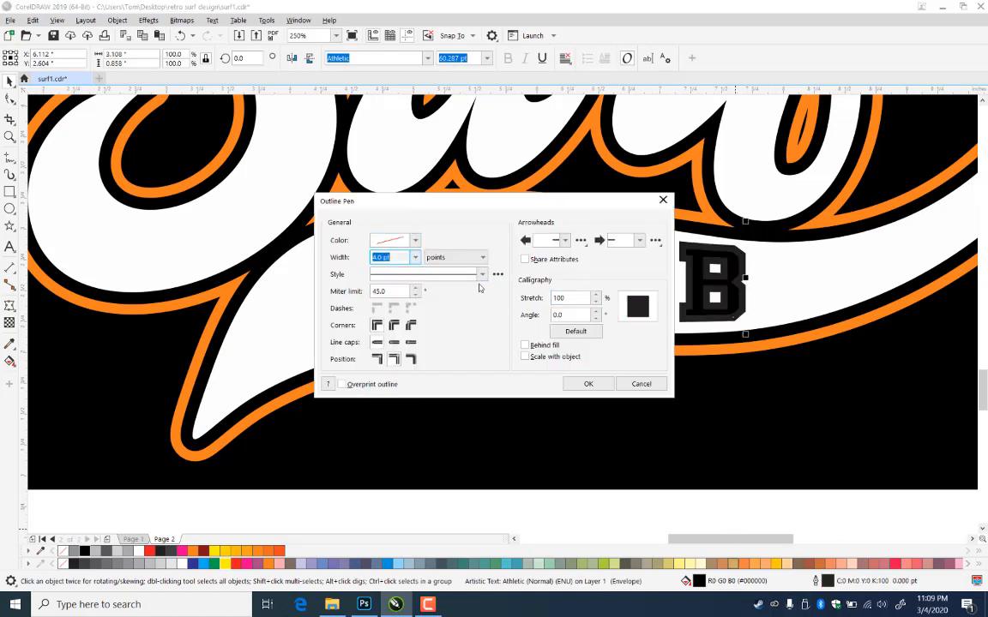
pyautogui.click(524, 345)
pyautogui.click(525, 357)
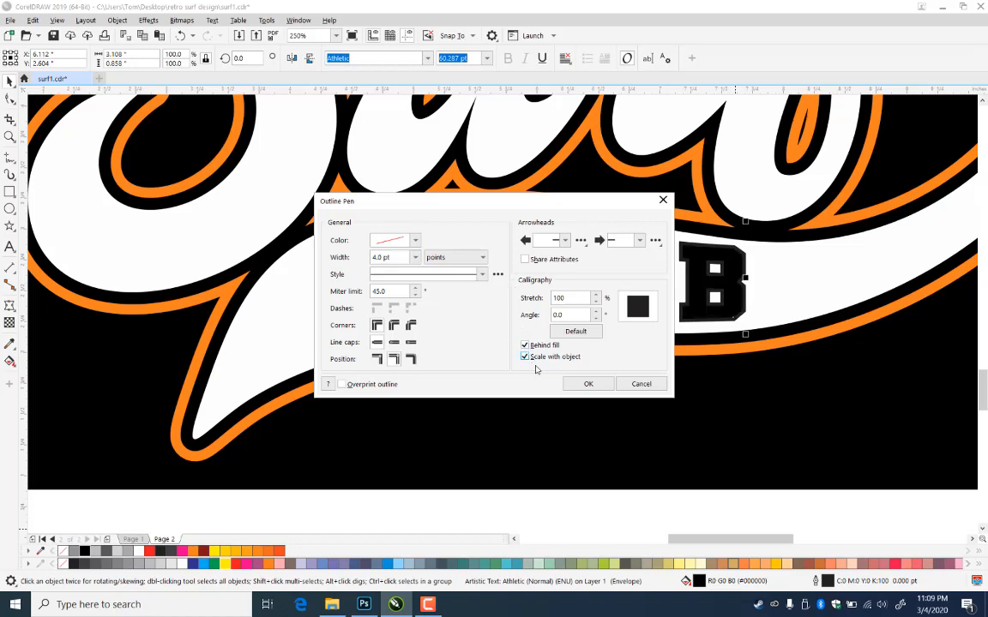
pyautogui.doubleClick(381, 257)
pyautogui.write('6')
pyautogui.click(589, 384)
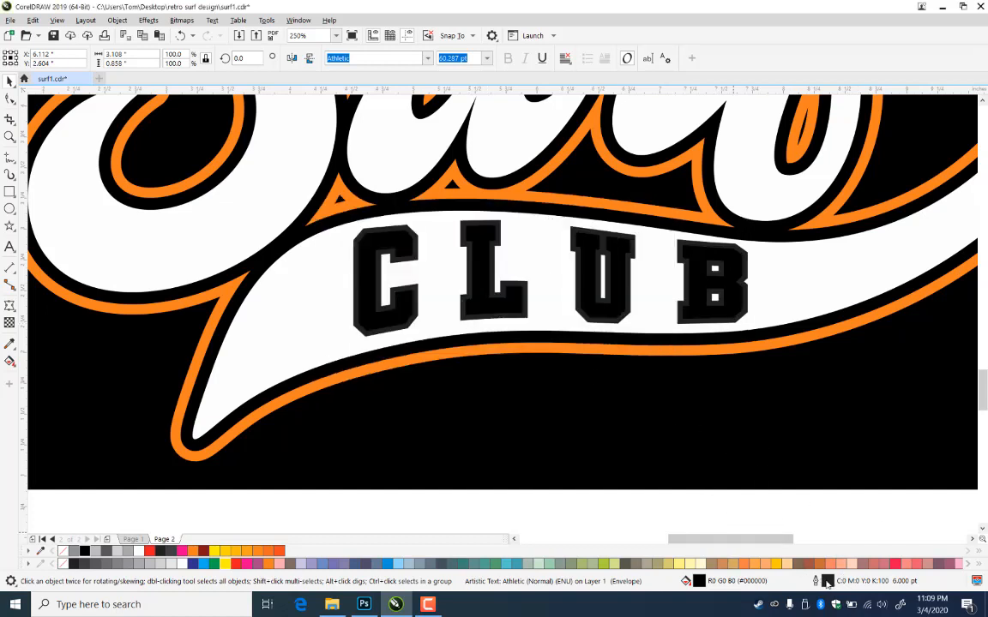
pyautogui.doubleClick(826, 581)
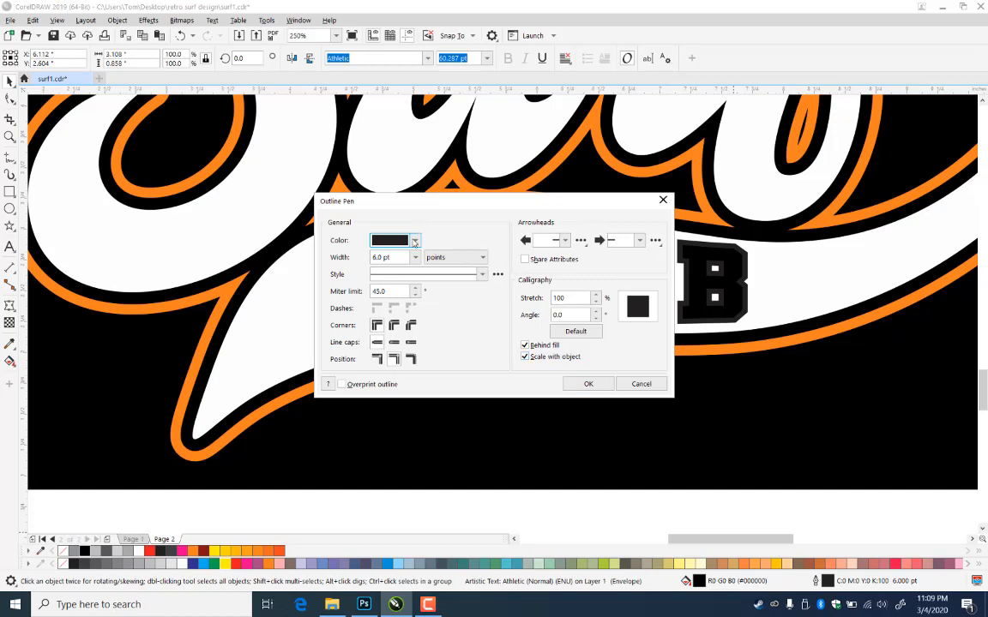
pyautogui.click(415, 241)
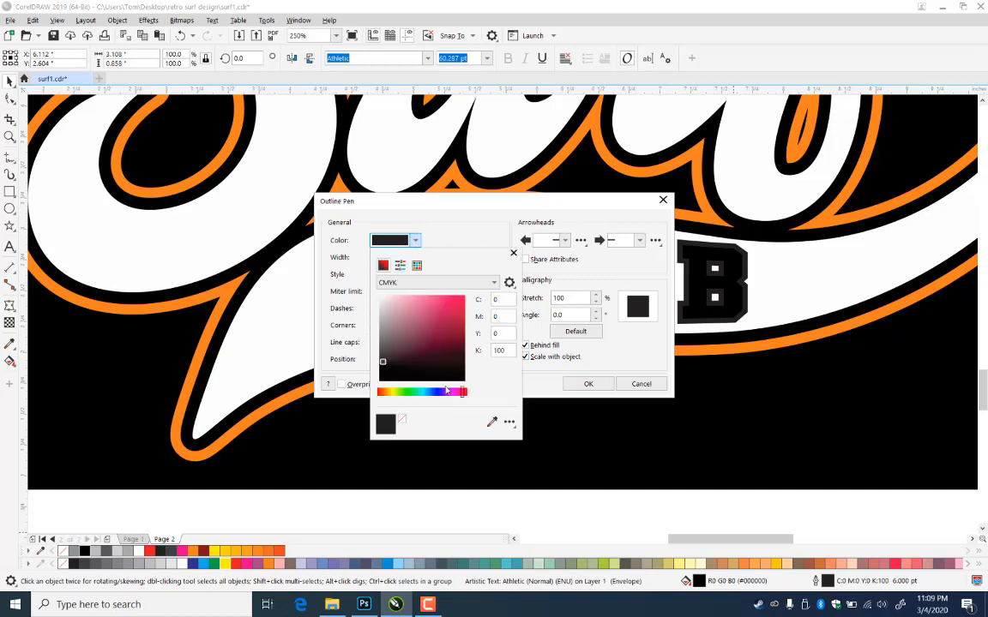
pyautogui.click(492, 424)
pyautogui.click(769, 351)
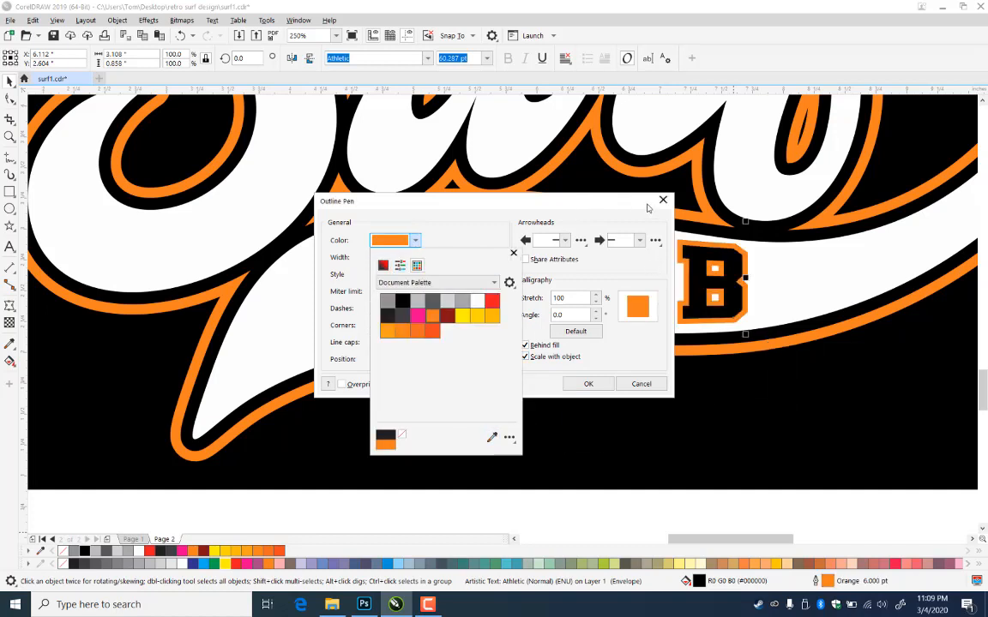
pyautogui.click(593, 382)
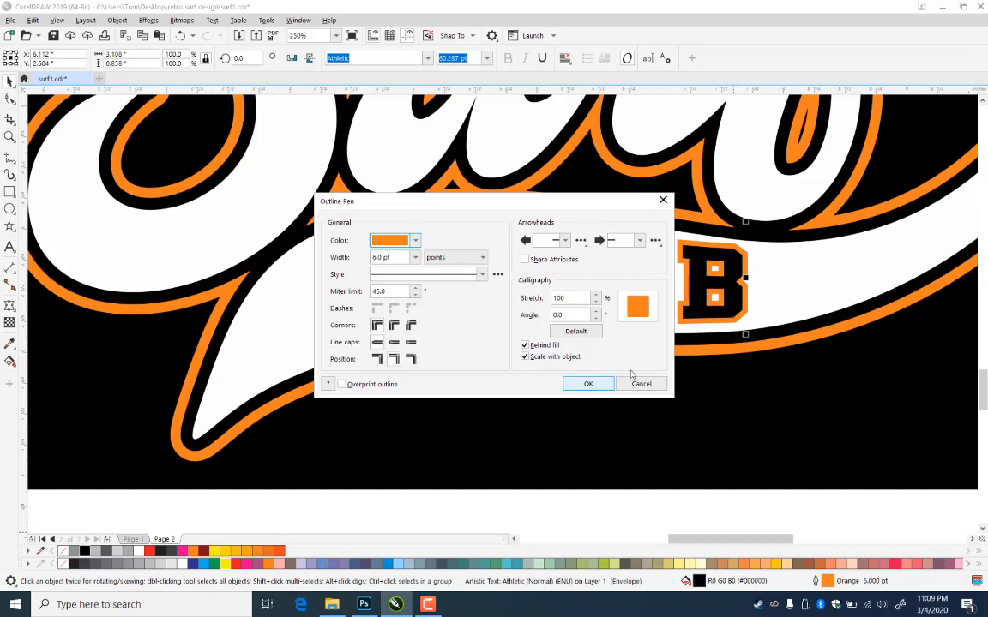
pyautogui.click(663, 199)
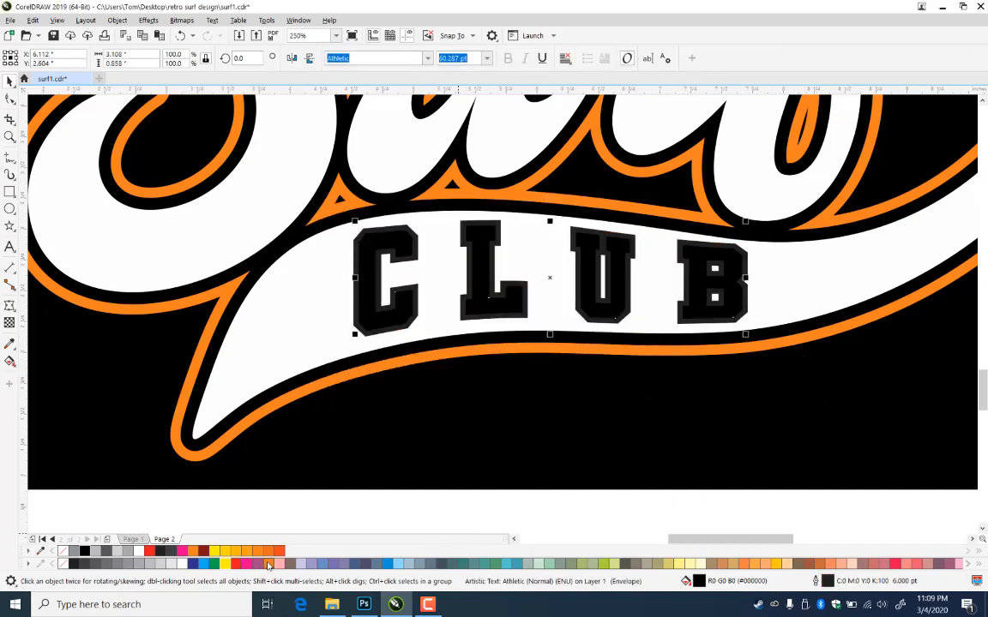
# Colour the "CLUB" outline orange and save the document
pyautogui.rightClick(268, 566)
pyautogui.click(800, 357)
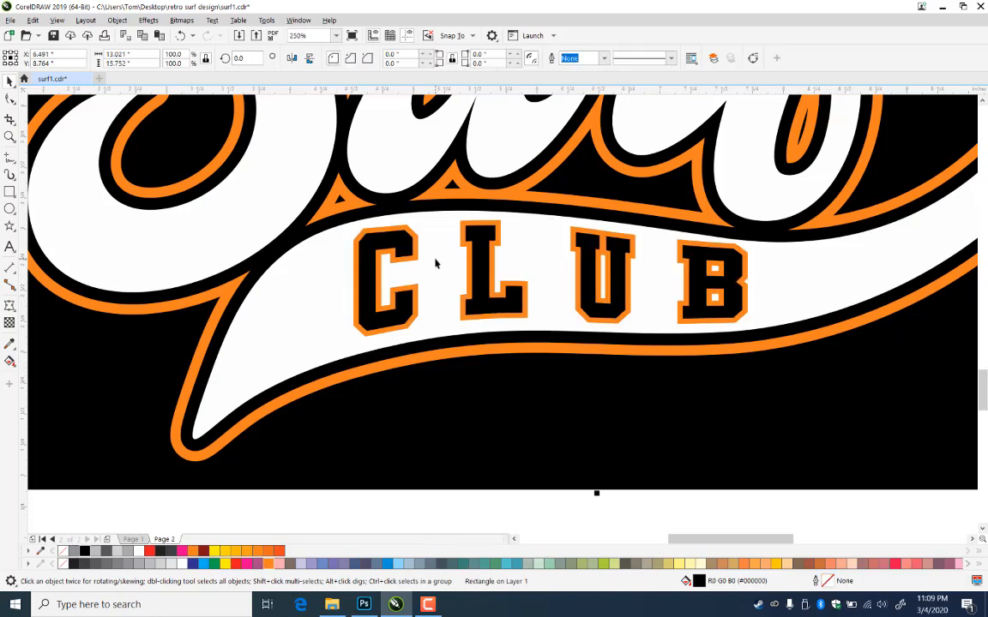
pyautogui.hotkey('ctrl', 's')
pyautogui.press('F3')
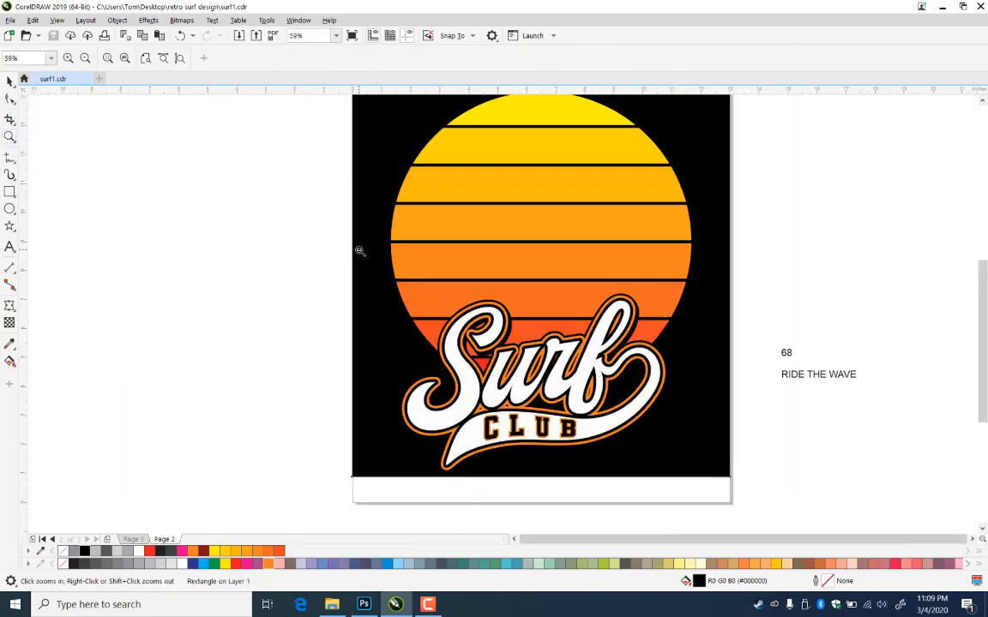
# Enlarge the "68" text to about 312 pt, move it up beside the sun and set it in the Athletic font
pyautogui.click(10, 80)
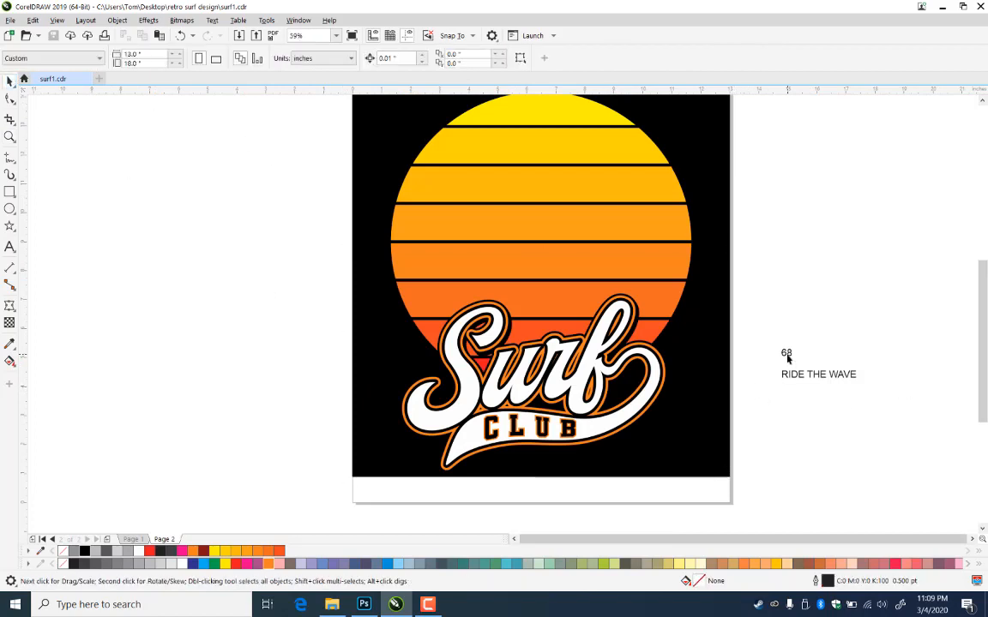
pyautogui.click(786, 354)
pyautogui.moveTo(796, 345); pyautogui.dragTo(909, 184)
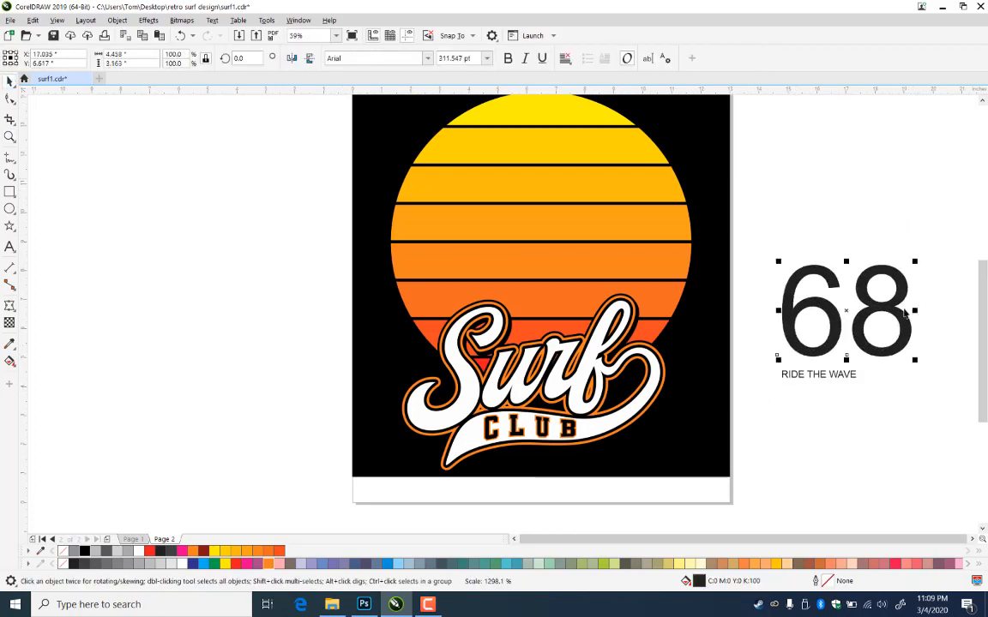
pyautogui.moveTo(873, 260); pyautogui.dragTo(832, 146)
pyautogui.click(385, 57)
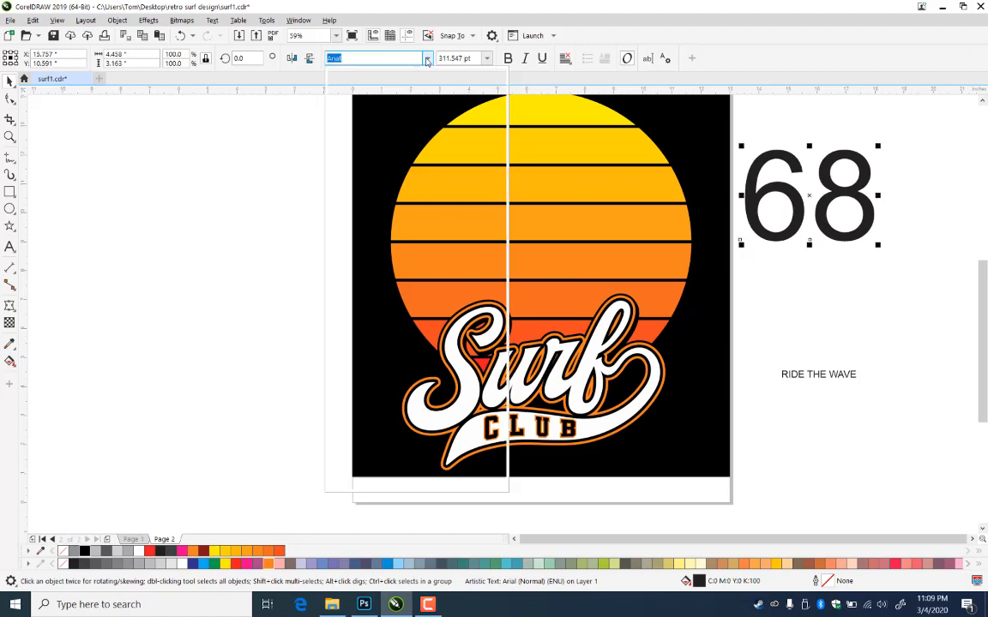
pyautogui.click(383, 96)
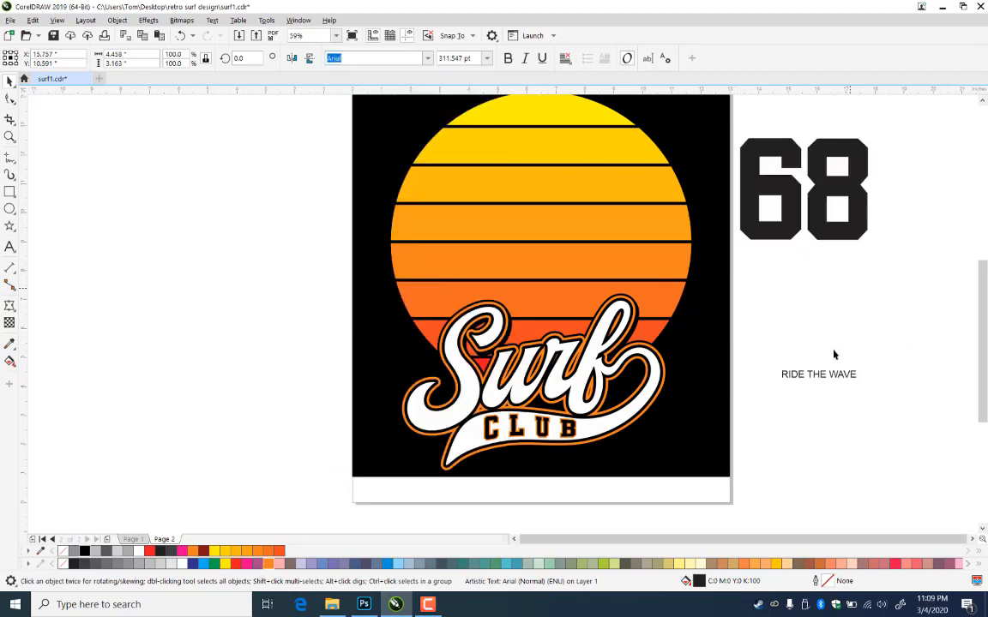
# Move "RIDE THE WAVE" to the empty area on the other side of the page and set it in BankGothic Lt BT
pyautogui.click(819, 376)
pyautogui.moveTo(819, 376); pyautogui.dragTo(260, 181)
pyautogui.click(297, 290)
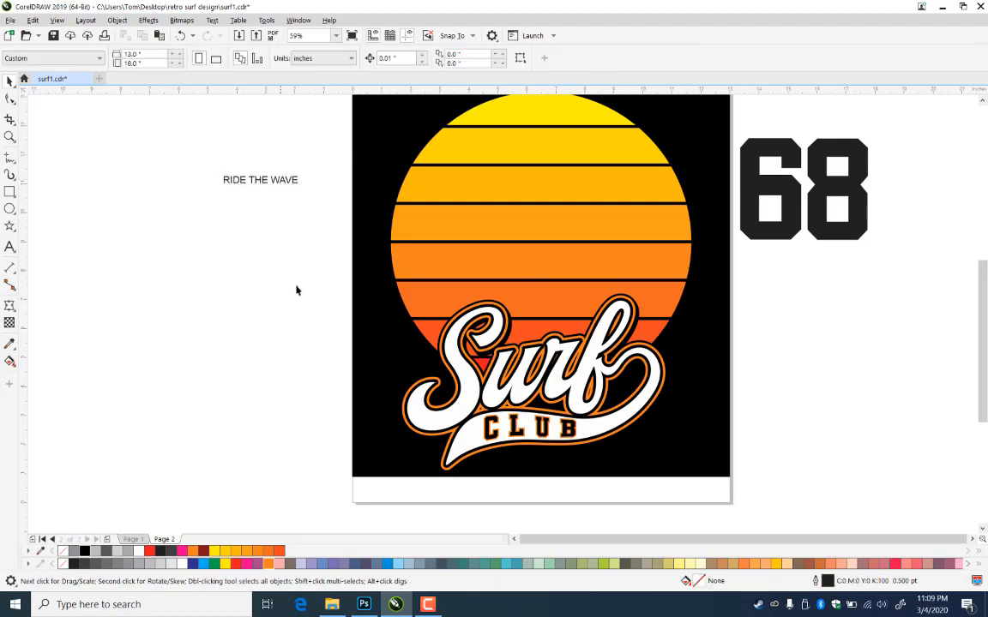
pyautogui.click(290, 185)
pyautogui.click(427, 58)
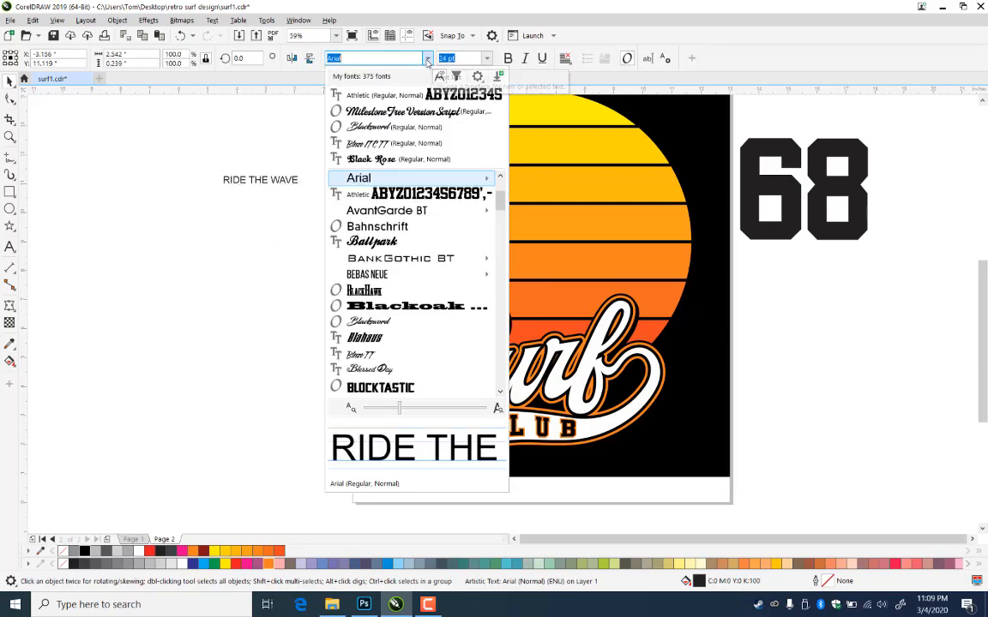
pyautogui.click(412, 260)
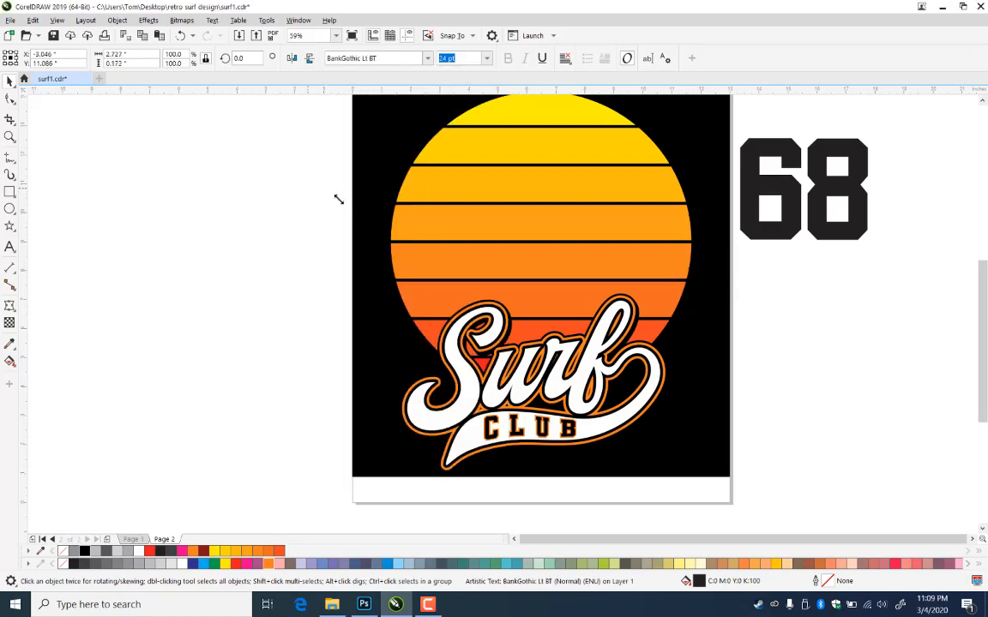
# Enlarge "RIDE THE WAVE" to about 37 pt, change its font to BankGothic Md BT and save the document
pyautogui.moveTo(339, 199); pyautogui.dragTo(277, 147)
pyautogui.click(429, 59)
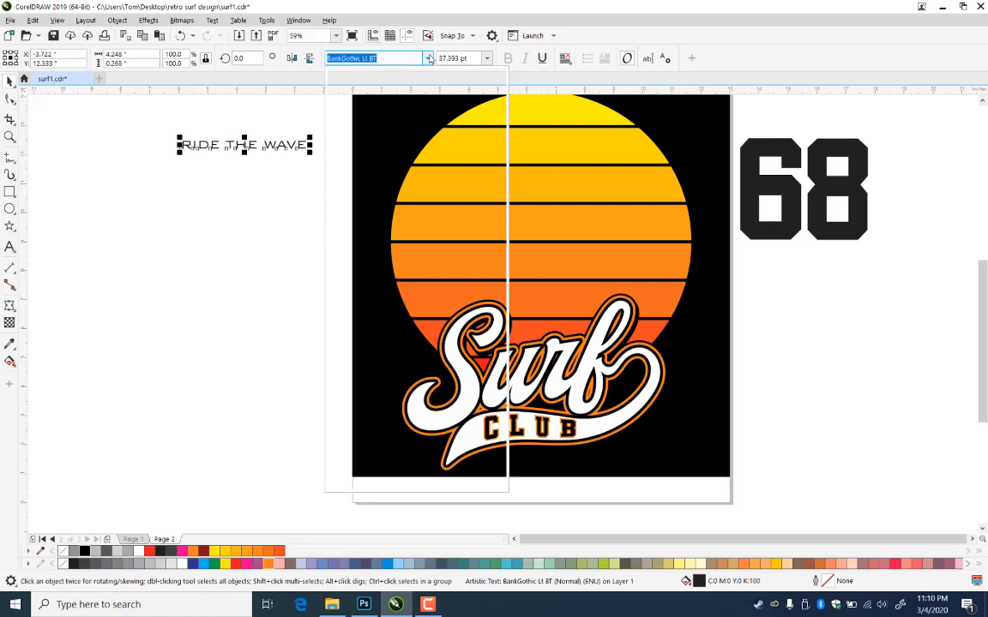
pyautogui.moveTo(457, 181)
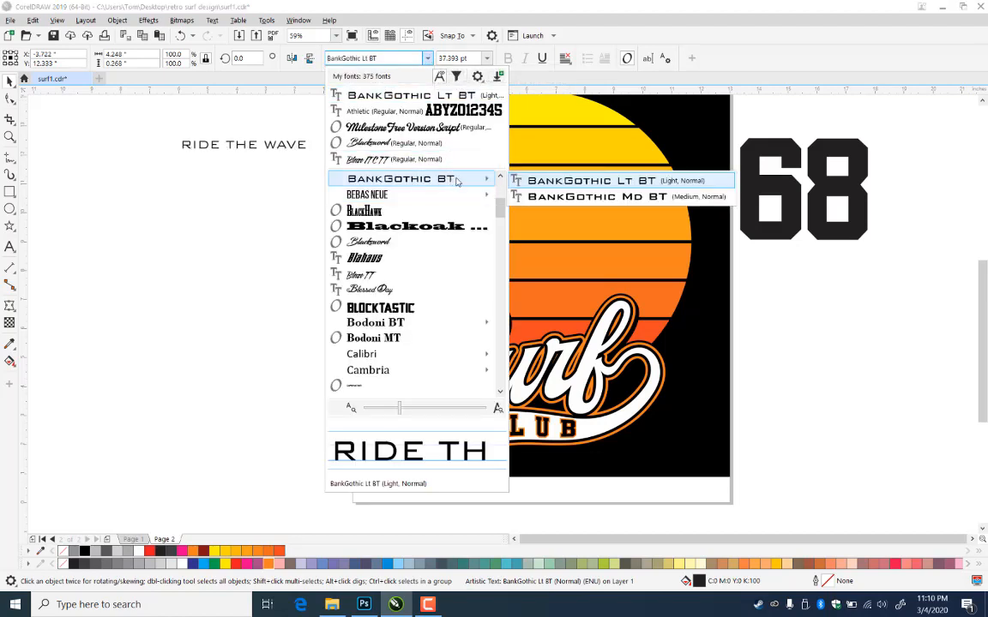
pyautogui.click(600, 197)
pyautogui.click(294, 251)
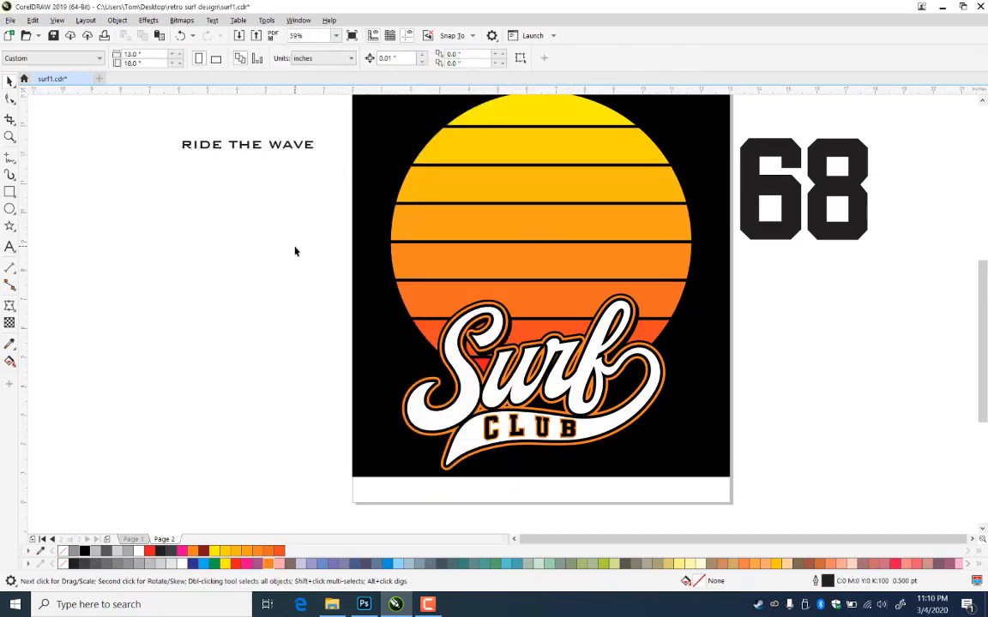
pyautogui.hotkey('ctrl', 's')
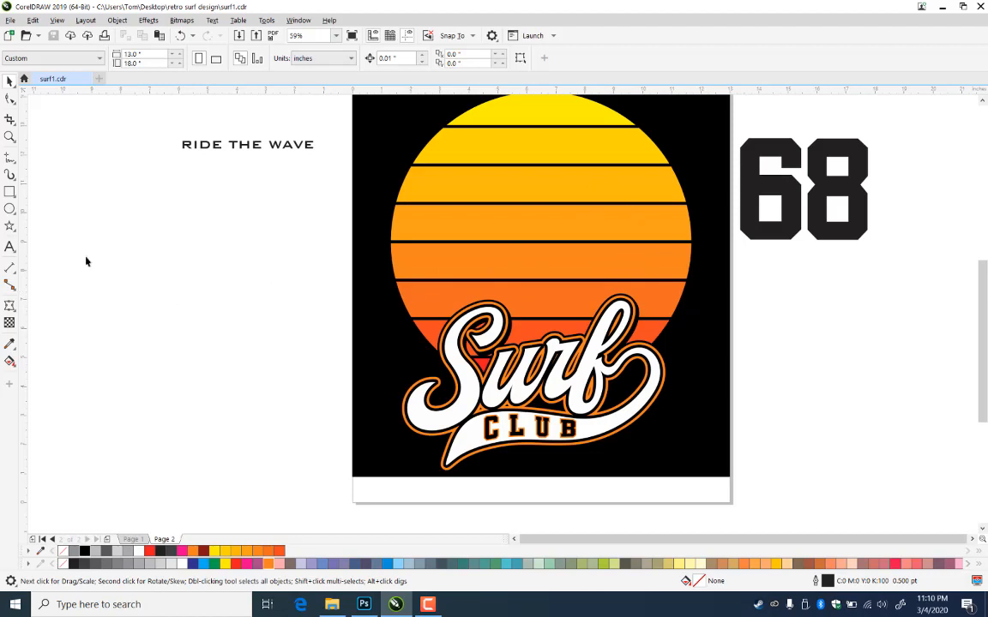
# Sketch a slanted freehand line with jagged notches below "RIDE THE WAVE", about 2.4 inches wide and 6.6 inches tall
pyautogui.click(10, 159)
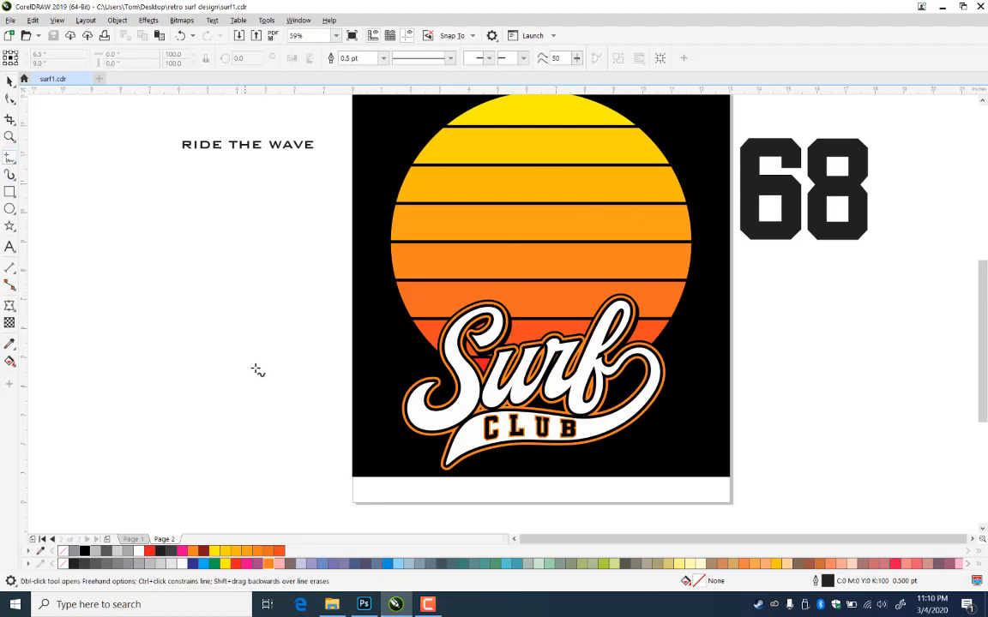
pyautogui.moveTo(232, 386)
pyautogui.mouseDown()
pyautogui.moveTo(247, 318)
pyautogui.moveTo(300, 196)
pyautogui.mouseUp()
pyautogui.click(11, 83)
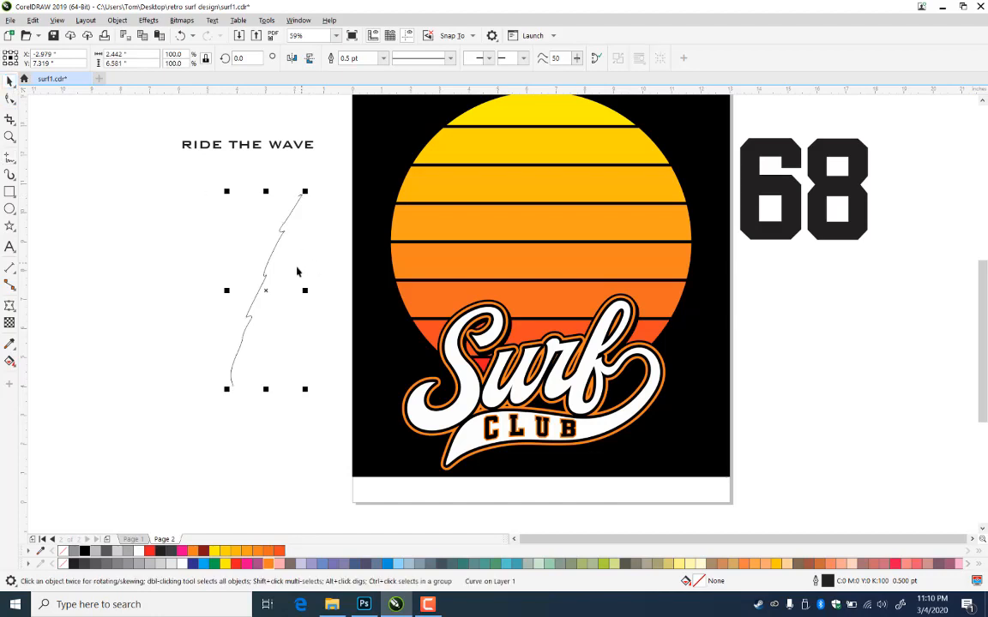
# Make a horizontally mirrored copy of the jagged line, rotate it and place it alongside the original as the opposite edge
pyautogui.moveTo(305, 291); pyautogui.dragTo(199, 295)
pyautogui.click(204, 294)
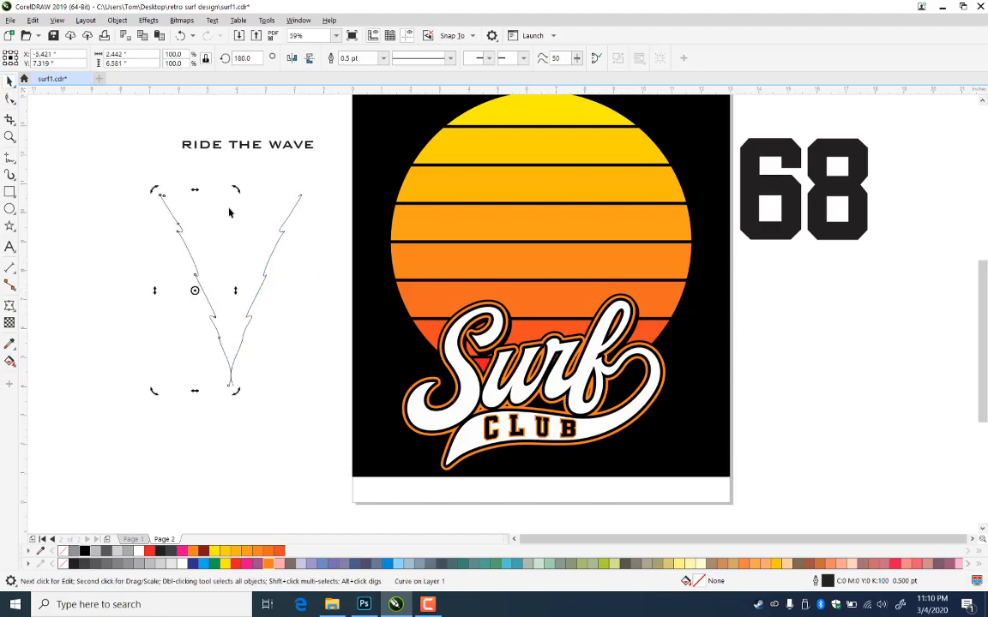
pyautogui.moveTo(236, 200); pyautogui.dragTo(296, 253)
pyautogui.moveTo(227, 221); pyautogui.dragTo(269, 229)
# Move the upper end nodes of both jagged curves toward each other so the shape narrows at its tip
pyautogui.click(9, 98)
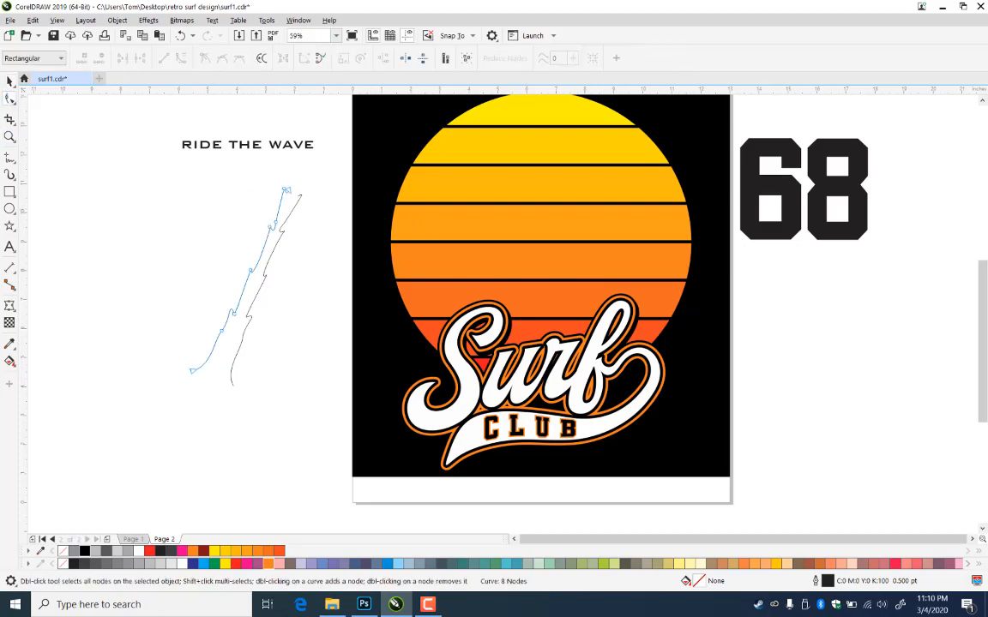
pyautogui.click(9, 137)
pyautogui.click(214, 193)
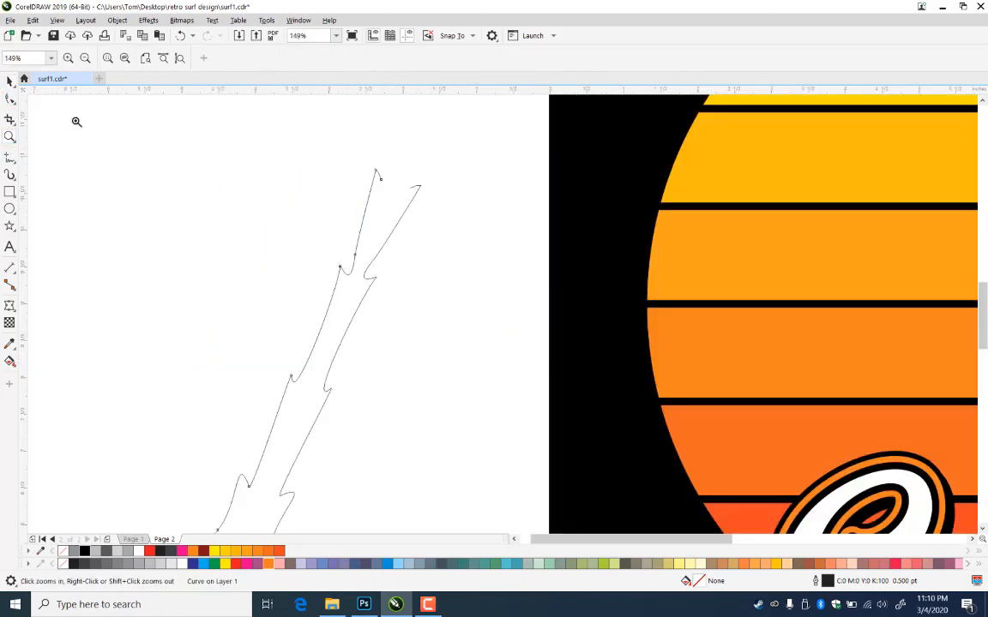
pyautogui.moveTo(361, 157); pyautogui.dragTo(384, 187)
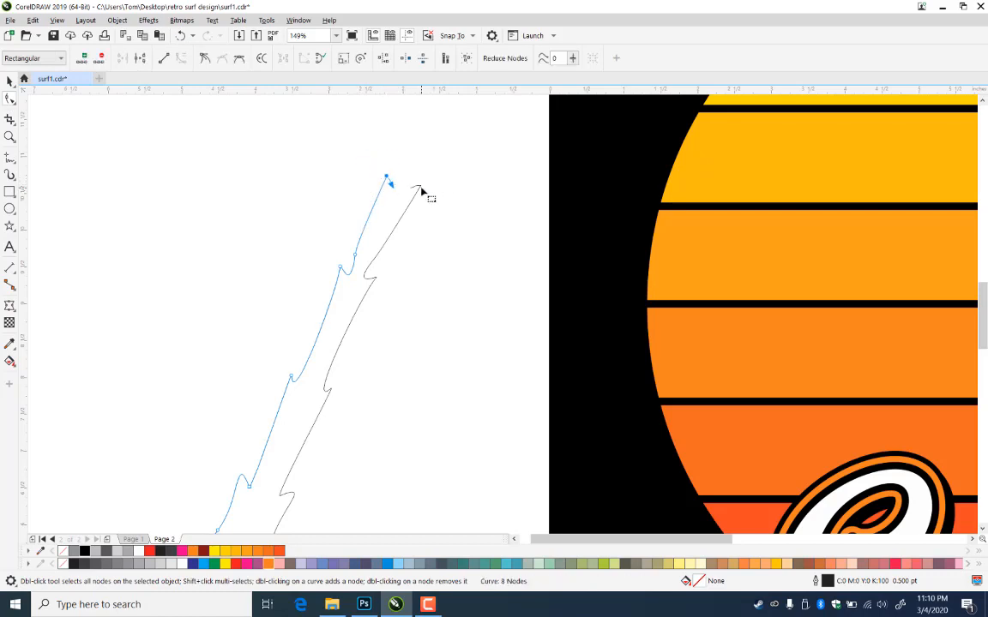
pyautogui.click(422, 189)
pyautogui.moveTo(437, 179); pyautogui.dragTo(403, 189)
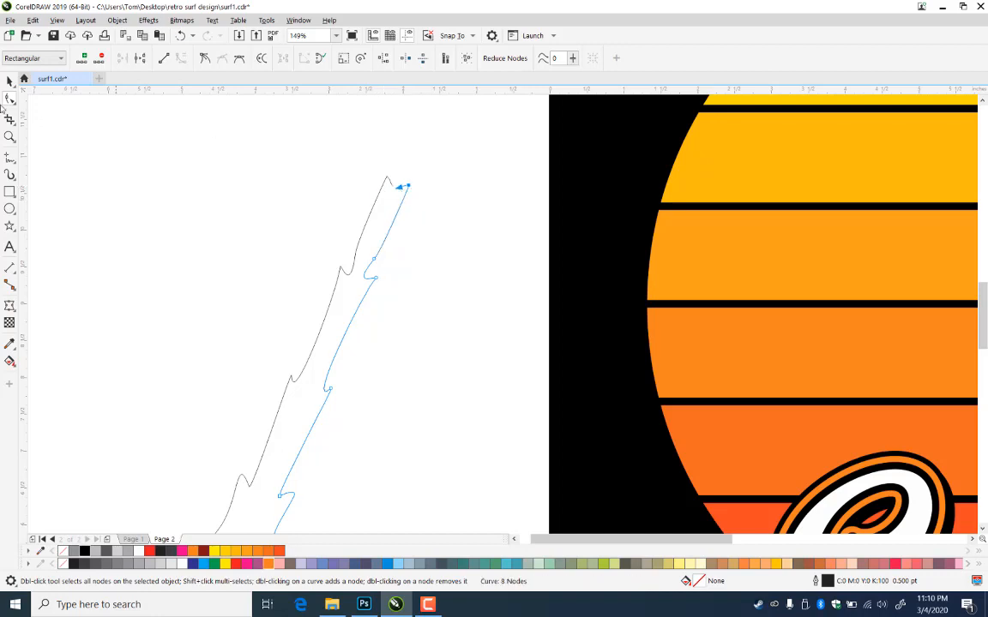
# Combine the two jagged curves into one object and join their facing end nodes at the upper tip
pyautogui.click(9, 80)
pyautogui.hotkey('ctrl', 'a')
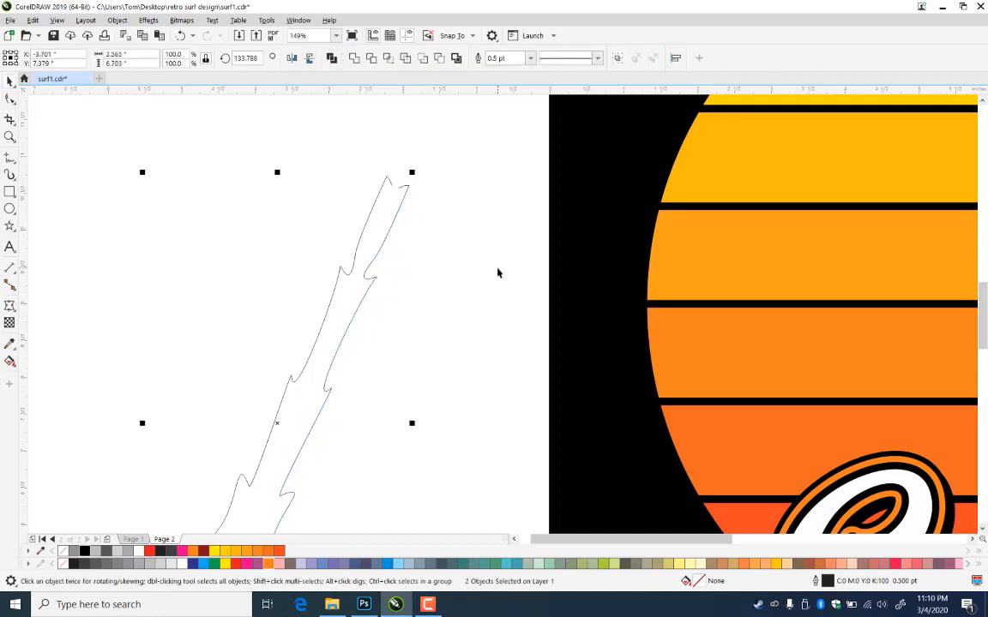
pyautogui.hotkey('ctrl', 'l')
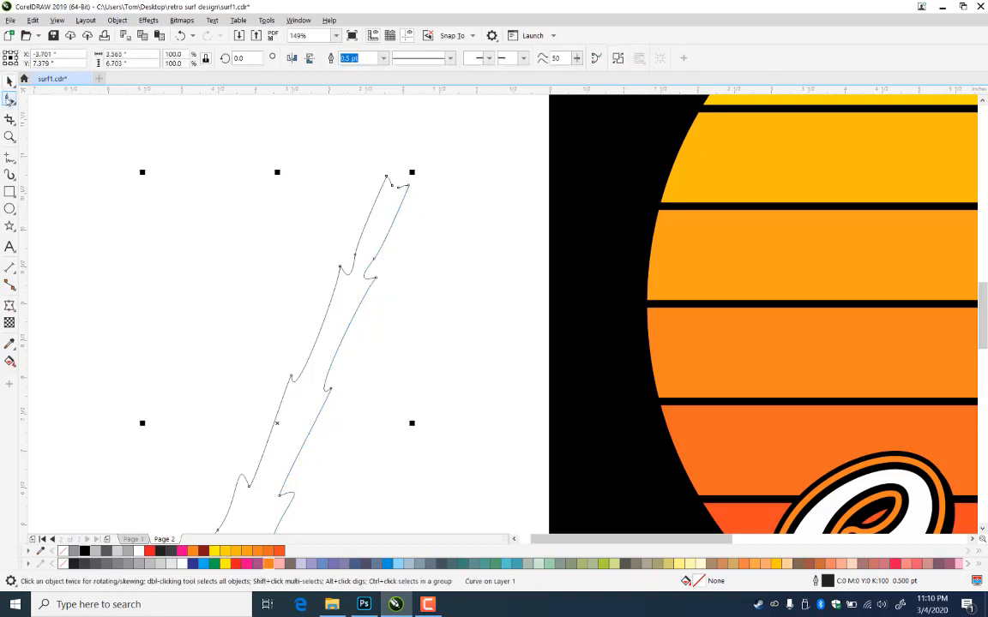
pyautogui.click(8, 98)
pyautogui.moveTo(392, 172); pyautogui.dragTo(404, 210)
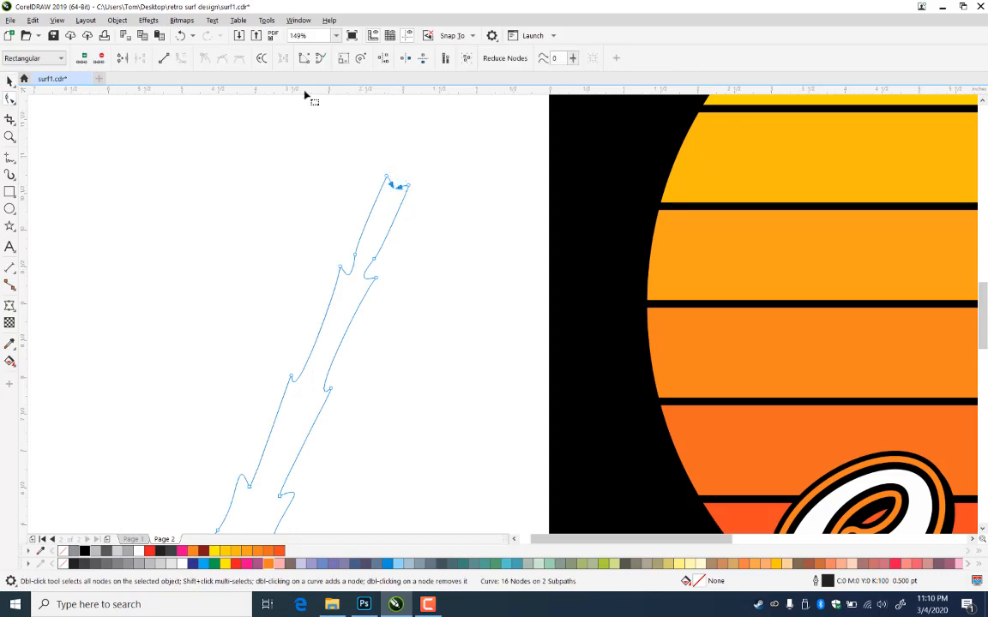
pyautogui.click(123, 57)
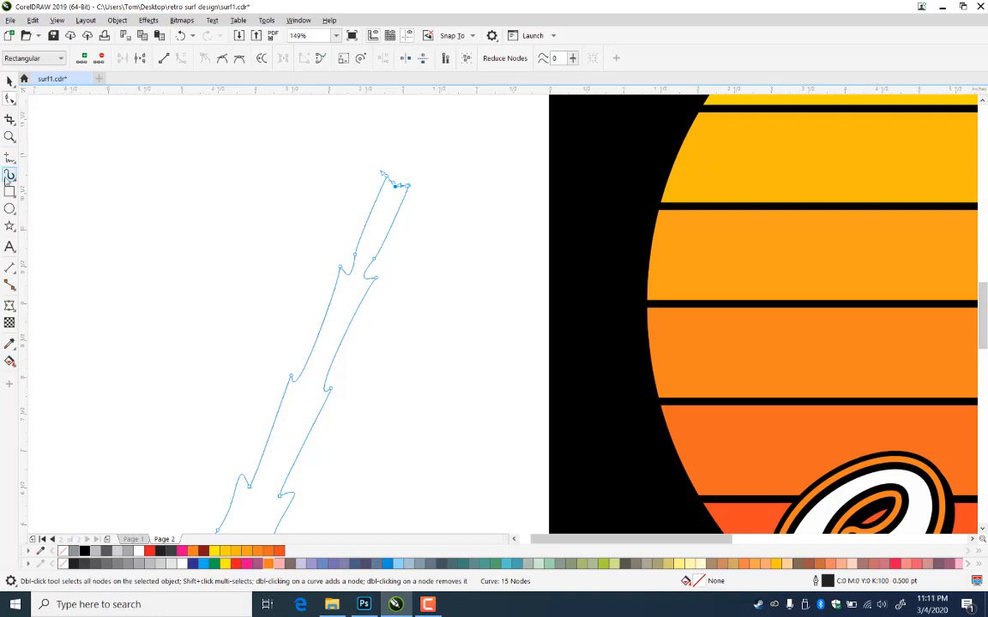
# Close the open lower end of the trunk outline with two straight segments meeting at a corner below it
pyautogui.click(10, 82)
pyautogui.click(10, 137)
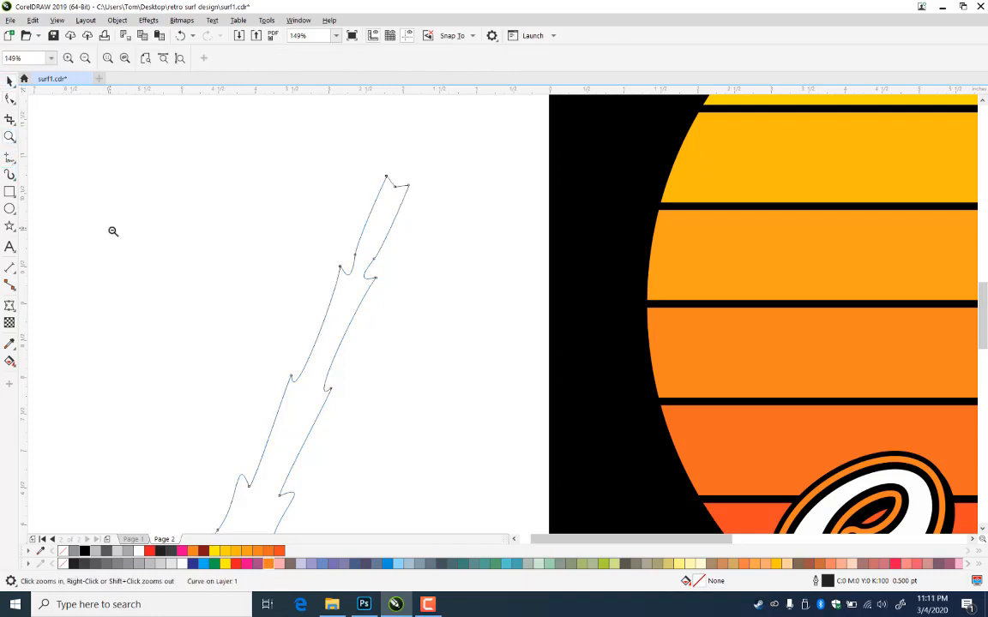
pyautogui.scroll(-2, 223, 201)
pyautogui.scroll(3, 167, 367)
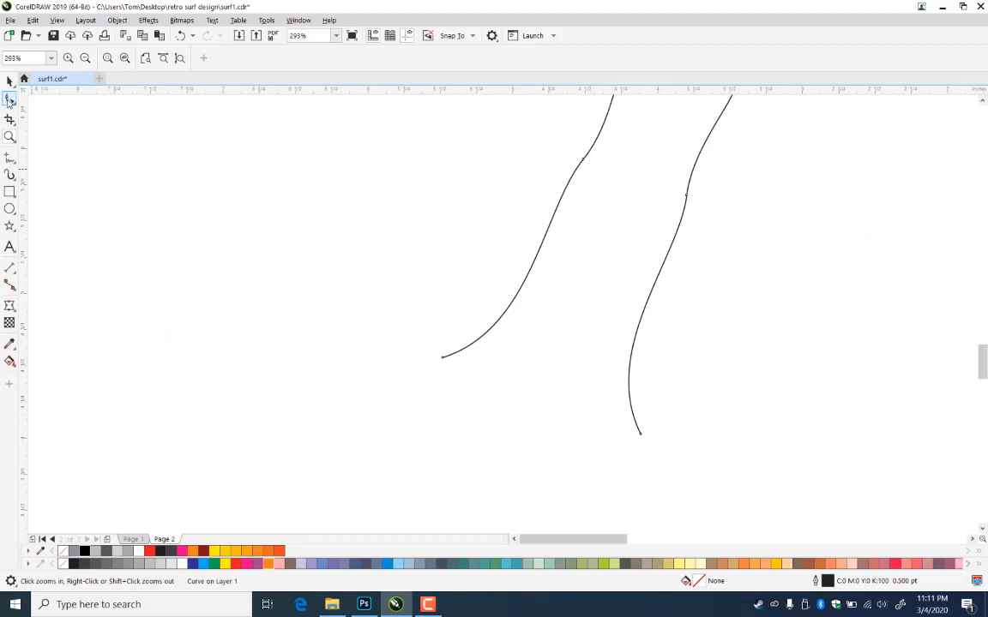
pyautogui.click(9, 157)
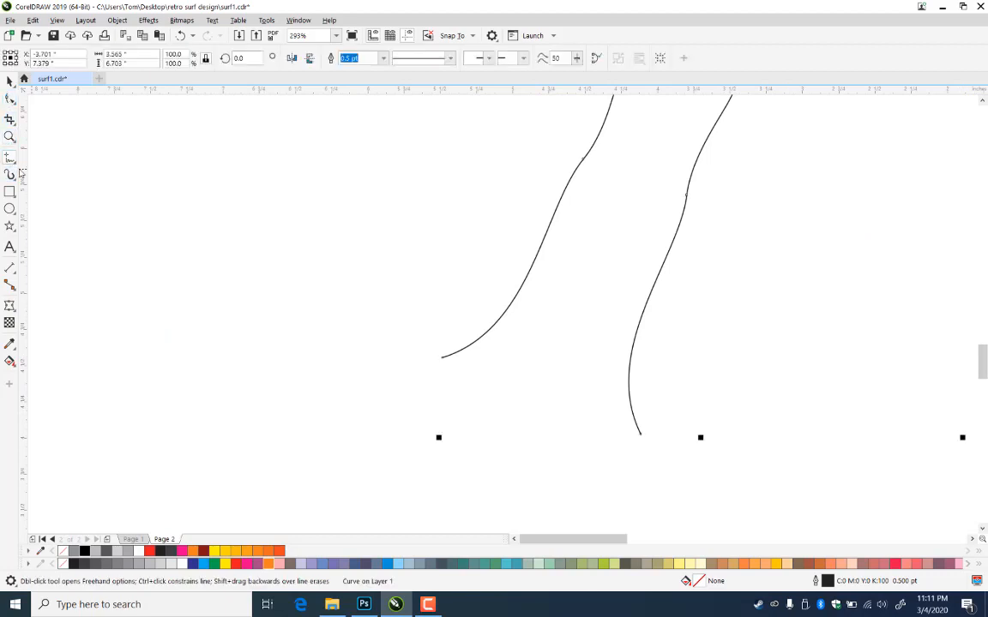
pyautogui.click(444, 358)
pyautogui.doubleClick(502, 440)
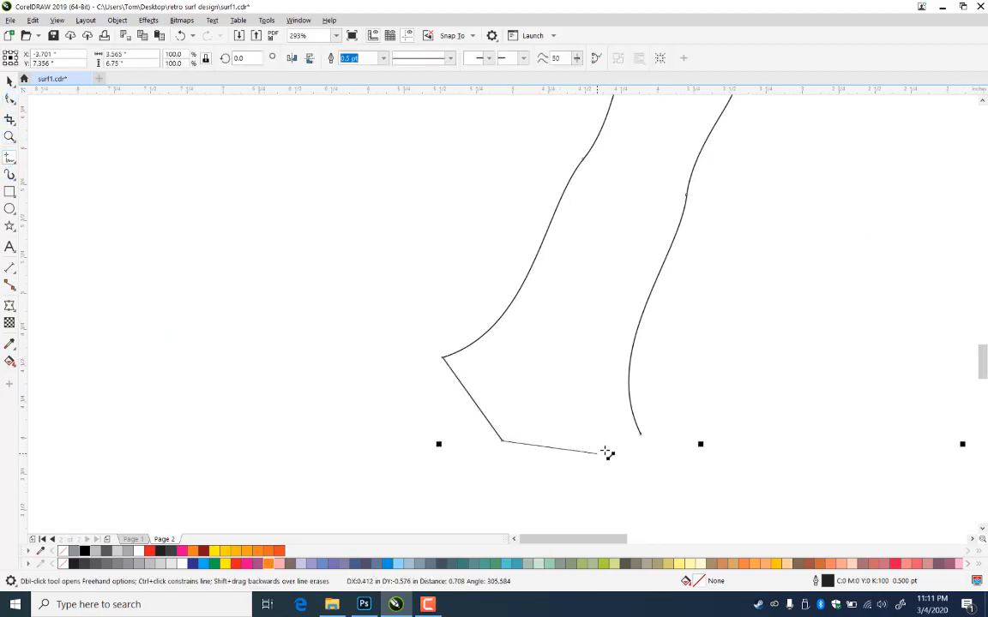
pyautogui.click(640, 435)
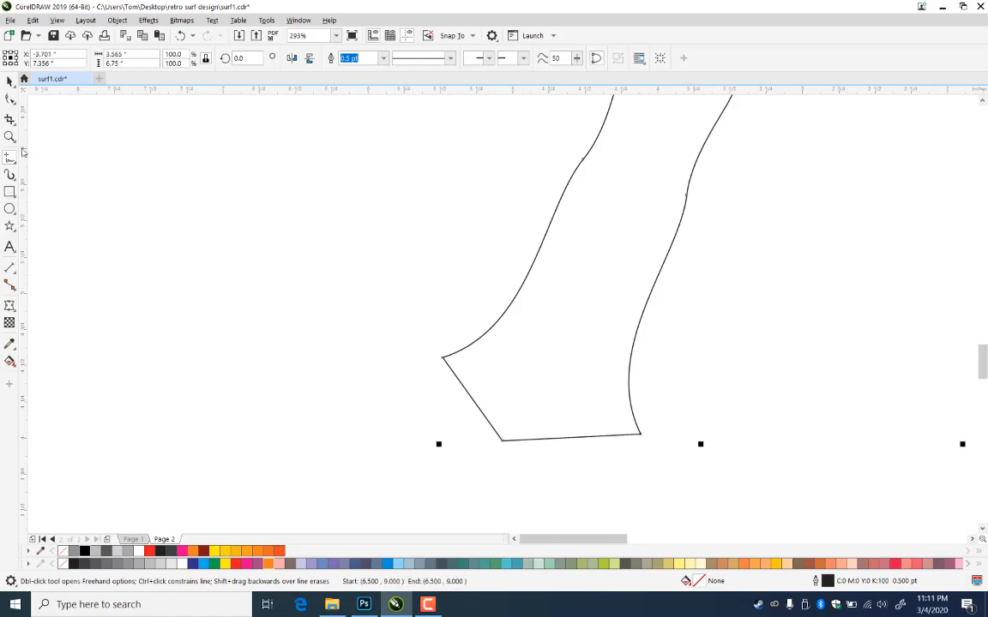
# Rotate the trunk shape upright by about 22 degrees and give it a black fill with no outline
pyautogui.click(9, 137)
pyautogui.rightClick(578, 343)
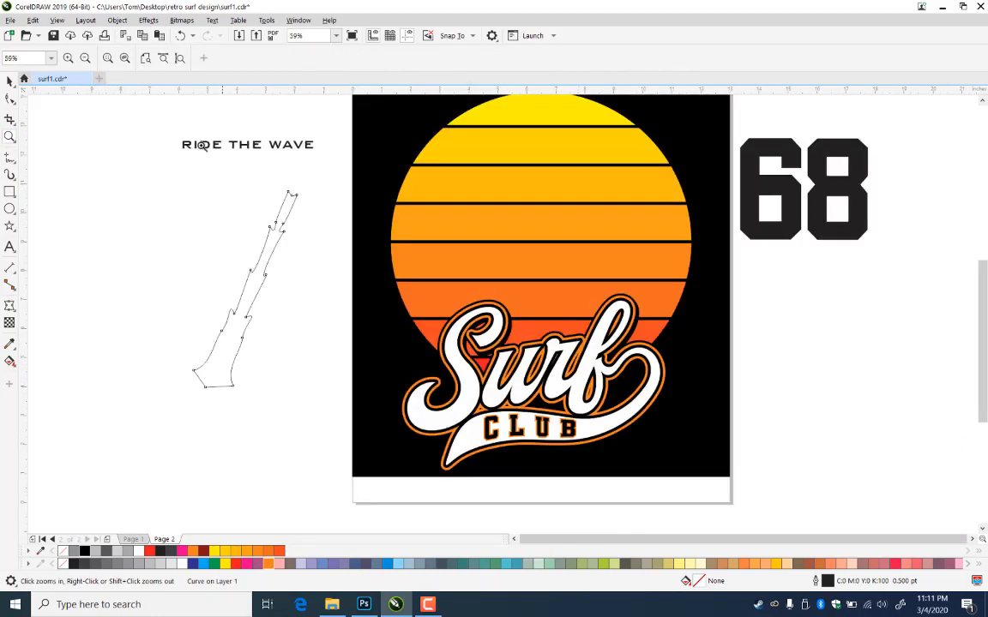
pyautogui.click(9, 80)
pyautogui.click(265, 267)
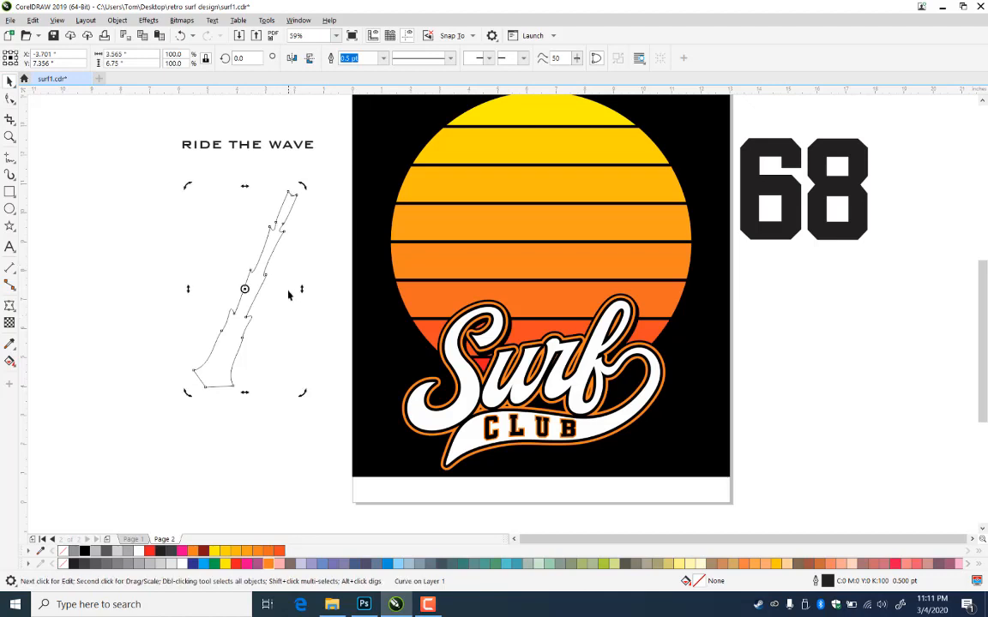
pyautogui.moveTo(301, 400); pyautogui.dragTo(340, 367)
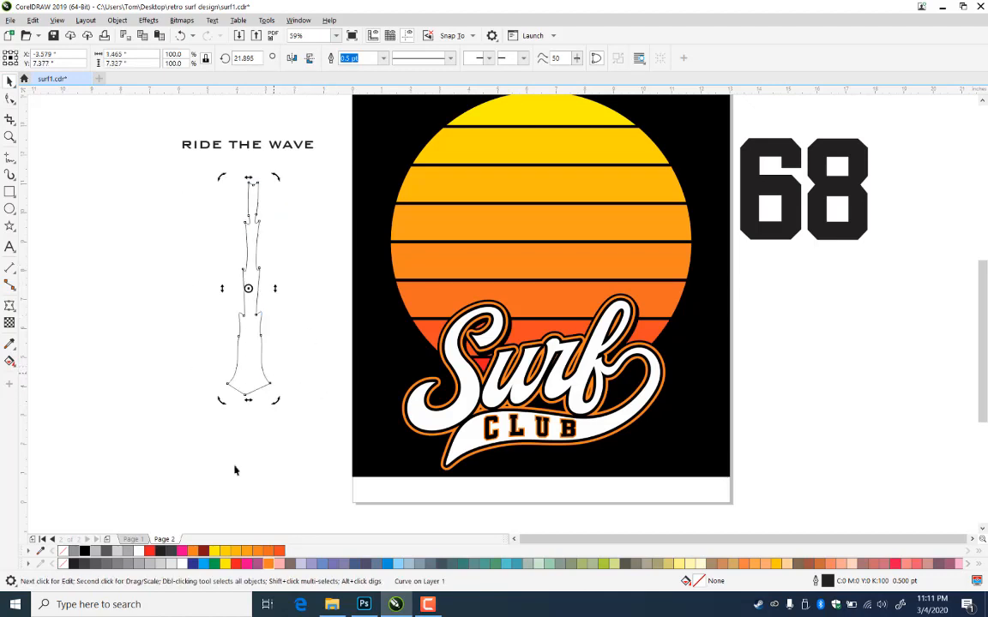
pyautogui.click(84, 551)
pyautogui.rightClick(62, 550)
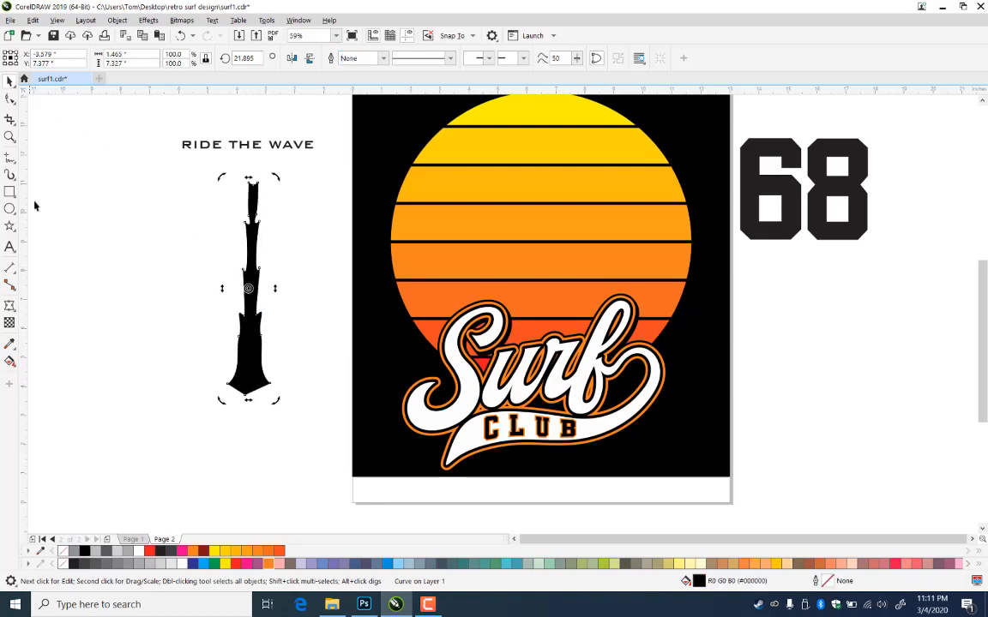
# Bend the trunk into a gentle curve bowing to the left with a Single Arc envelope
pyautogui.click(8, 304)
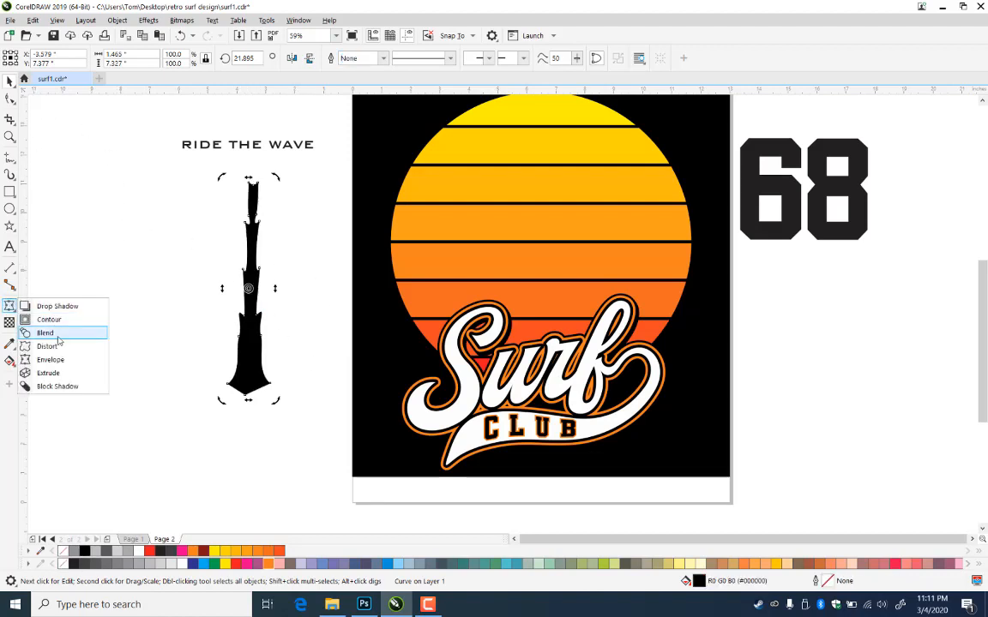
pyautogui.click(43, 323)
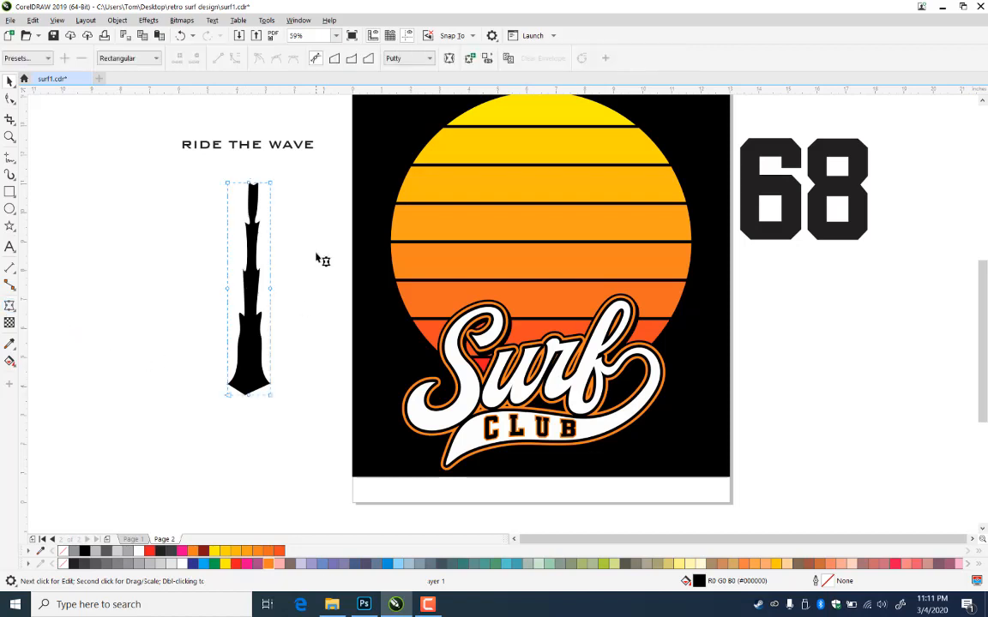
pyautogui.click(352, 58)
pyautogui.moveTo(270, 289); pyautogui.dragTo(266, 297)
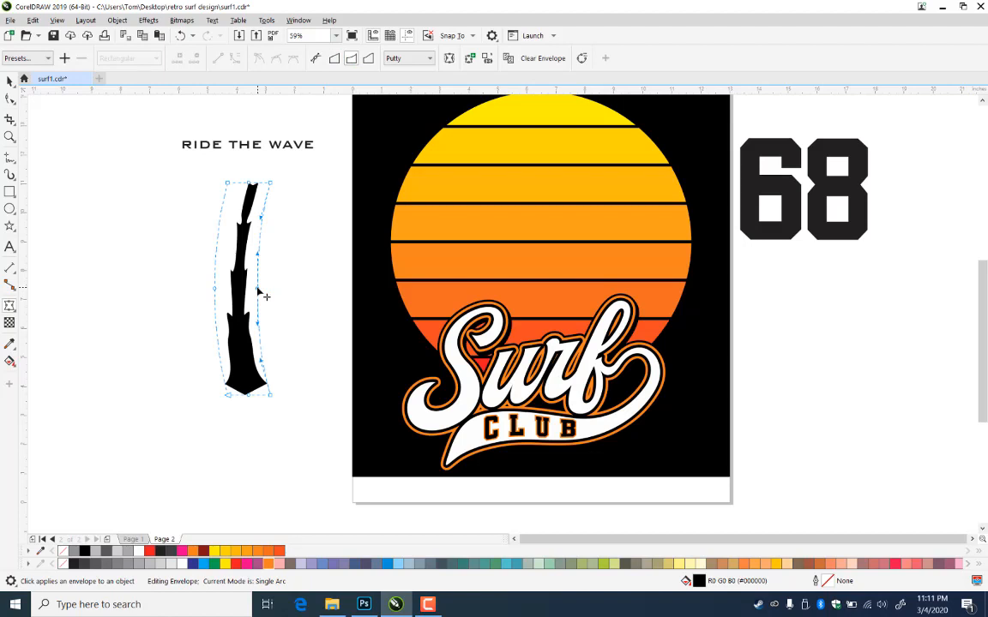
# Rotate the curved trunk clockwise to an angle of about 358.9 degrees and move it down and to the left
pyautogui.click(10, 79)
pyautogui.click(251, 269)
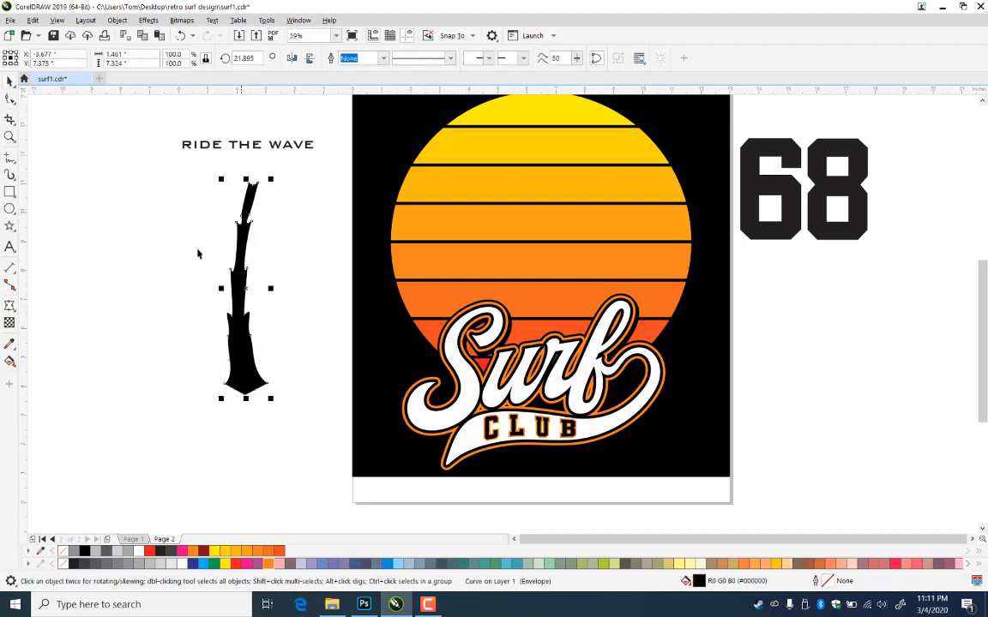
pyautogui.click(245, 202)
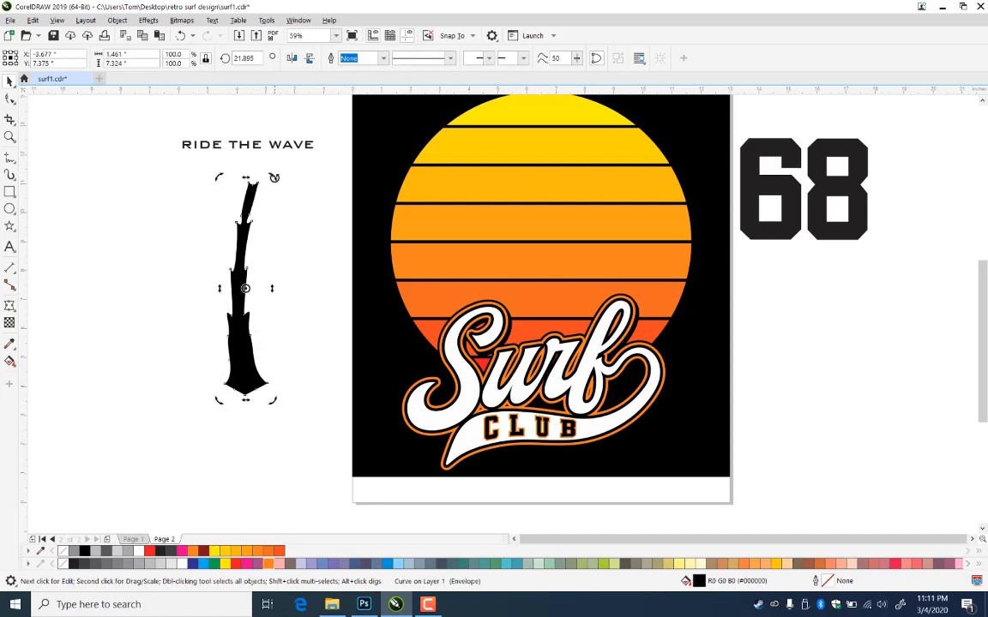
pyautogui.moveTo(273, 177); pyautogui.dragTo(321, 210)
pyautogui.click(255, 302)
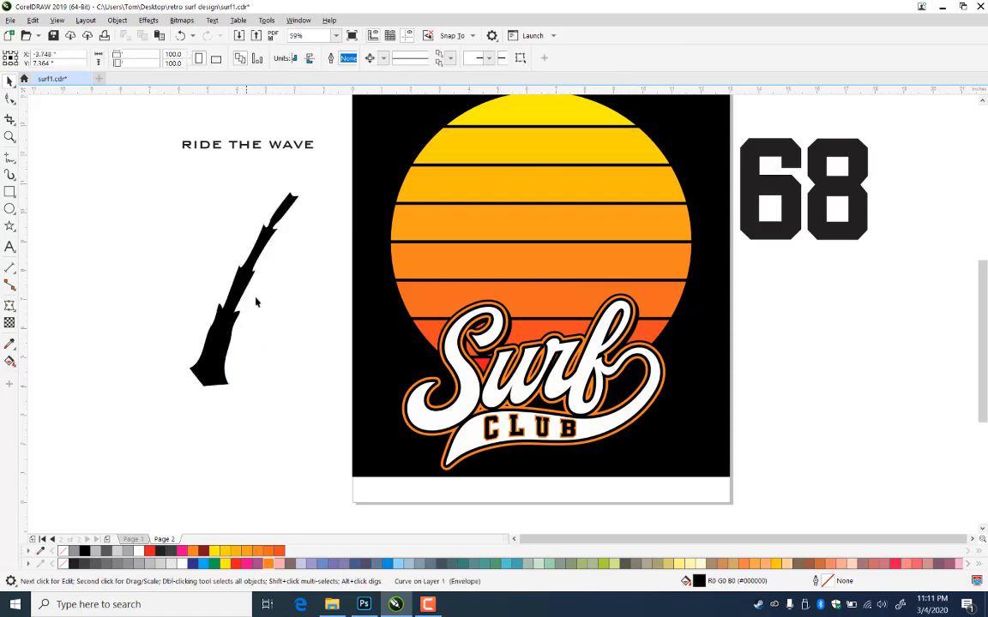
pyautogui.moveTo(251, 262); pyautogui.dragTo(209, 345)
pyautogui.click(276, 323)
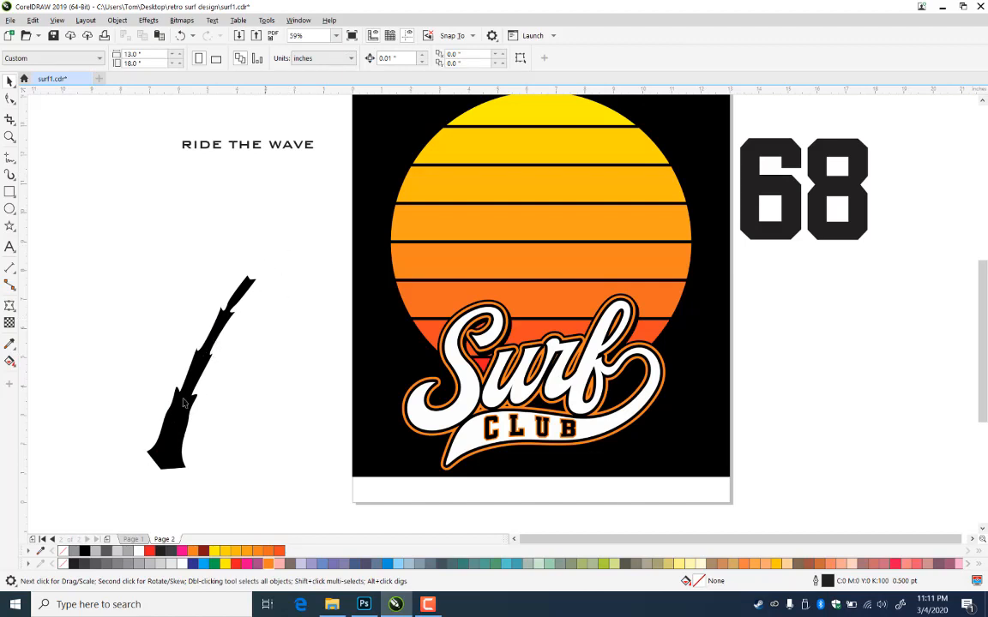
# Duplicate the trunk, scale the copy to 69.8%, rotate it to 345.44 degrees and overlap it on the original's upper end
pyautogui.moveTo(197, 379); pyautogui.dragTo(203, 273)
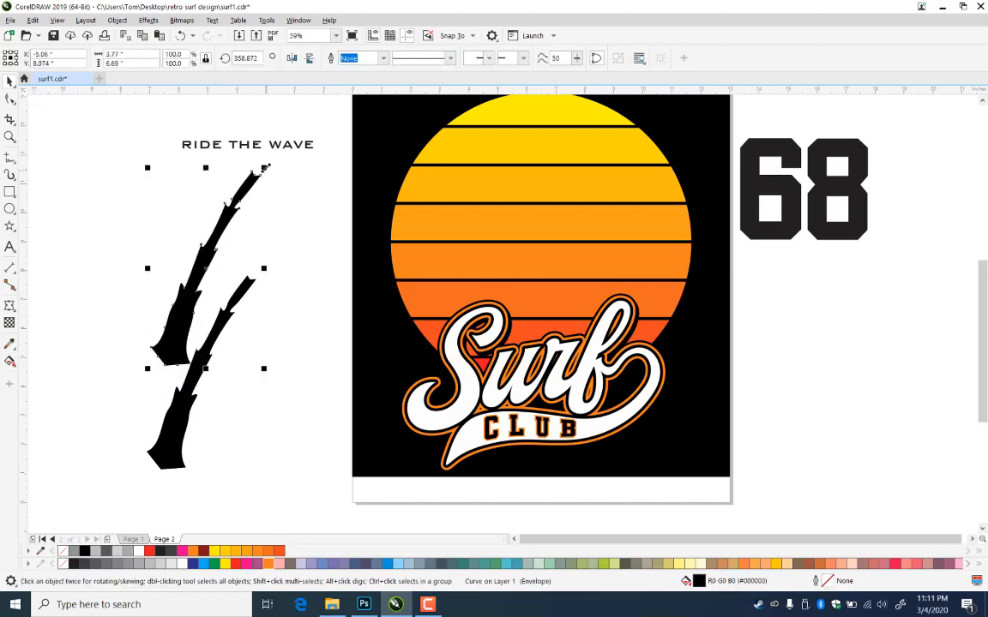
pyautogui.moveTo(266, 168); pyautogui.dragTo(230, 229)
pyautogui.moveTo(198, 299); pyautogui.dragTo(257, 285)
pyautogui.click(251, 266)
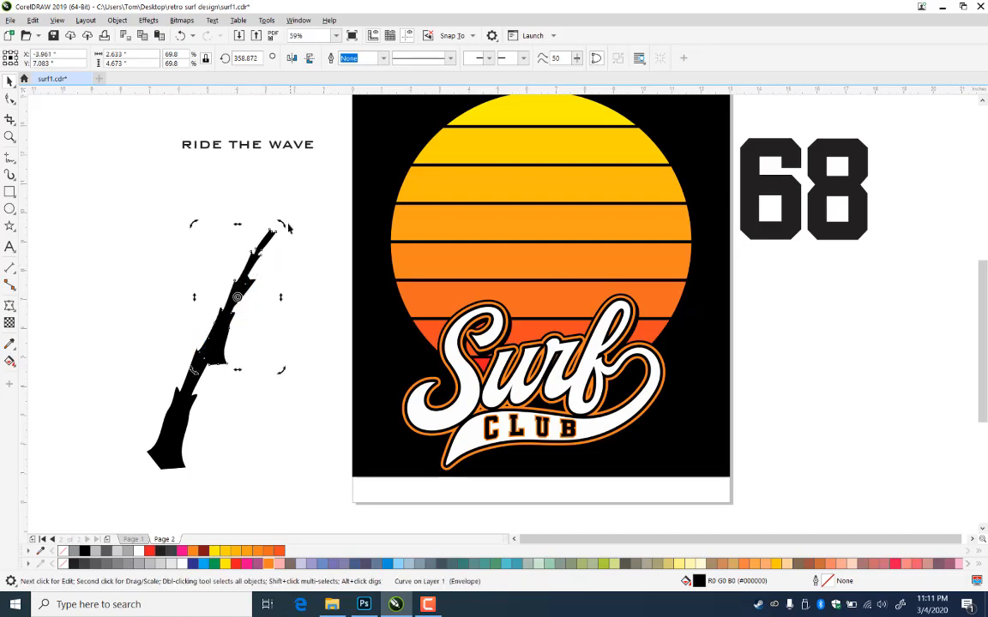
pyautogui.moveTo(290, 227); pyautogui.dragTo(295, 233)
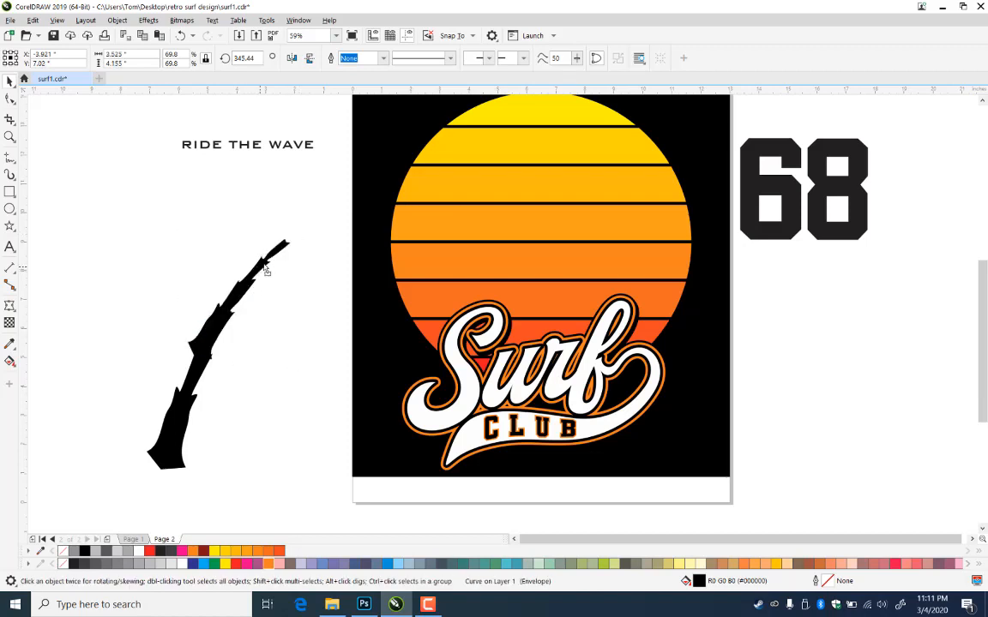
pyautogui.moveTo(259, 271); pyautogui.dragTo(265, 265)
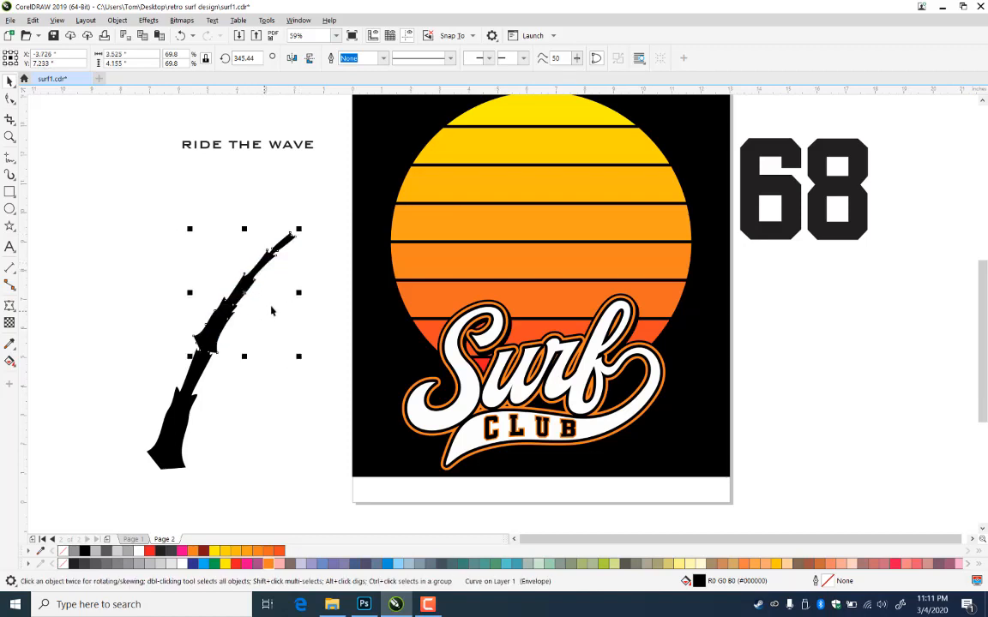
# Draw a closed four-sided polygon, about 4.2 by 4.26 inches, around the lower part of the smaller trunk copy
pyautogui.click(9, 157)
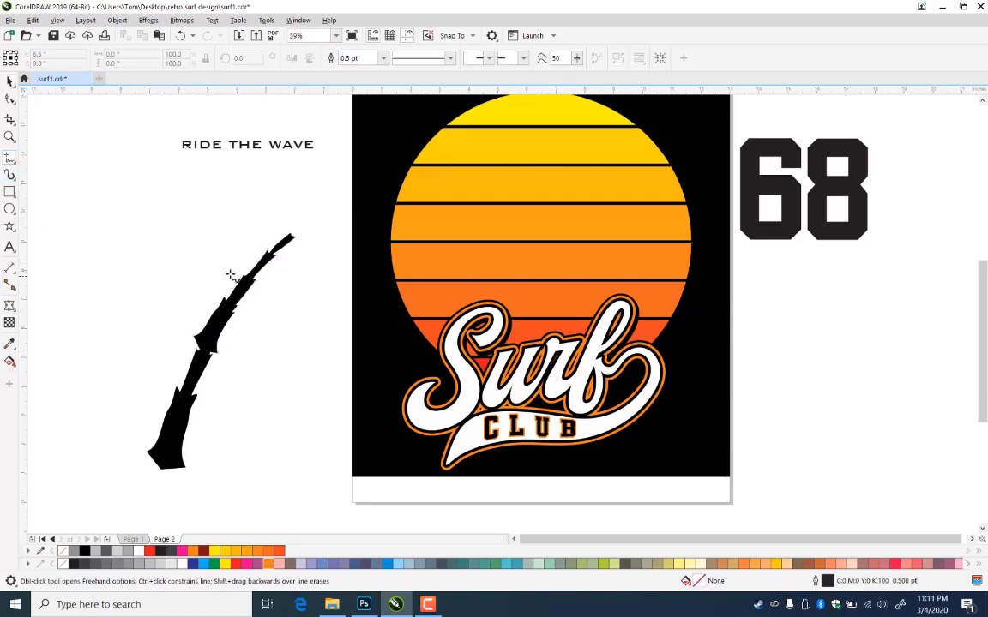
pyautogui.click(229, 273)
pyautogui.doubleClick(277, 307)
pyautogui.doubleClick(225, 394)
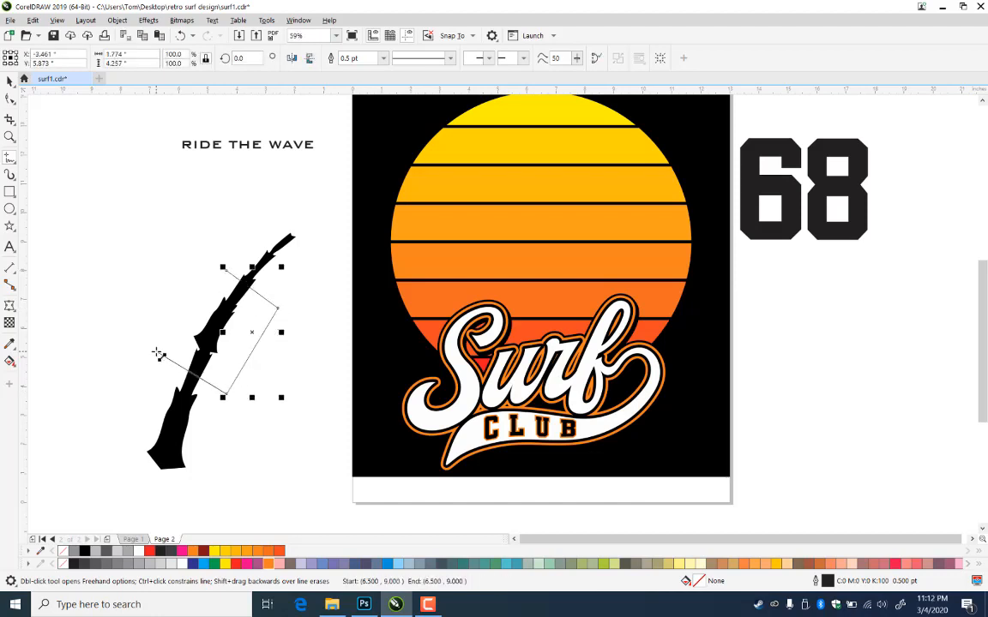
pyautogui.doubleClick(155, 351)
pyautogui.click(228, 274)
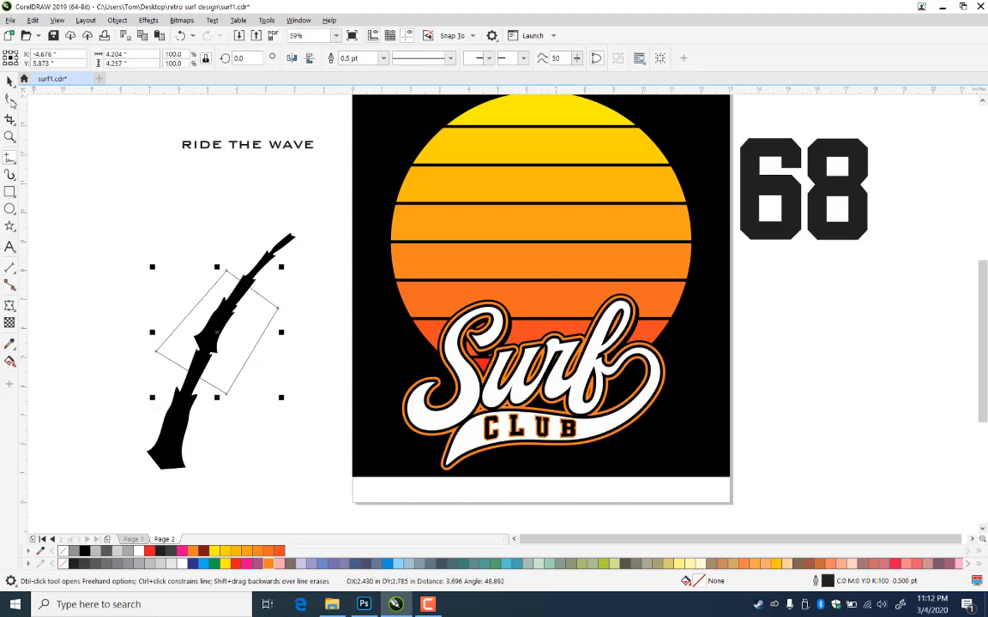
# Trim the smaller trunk copy with the four-sided polygon, then delete the polygon
pyautogui.click(10, 81)
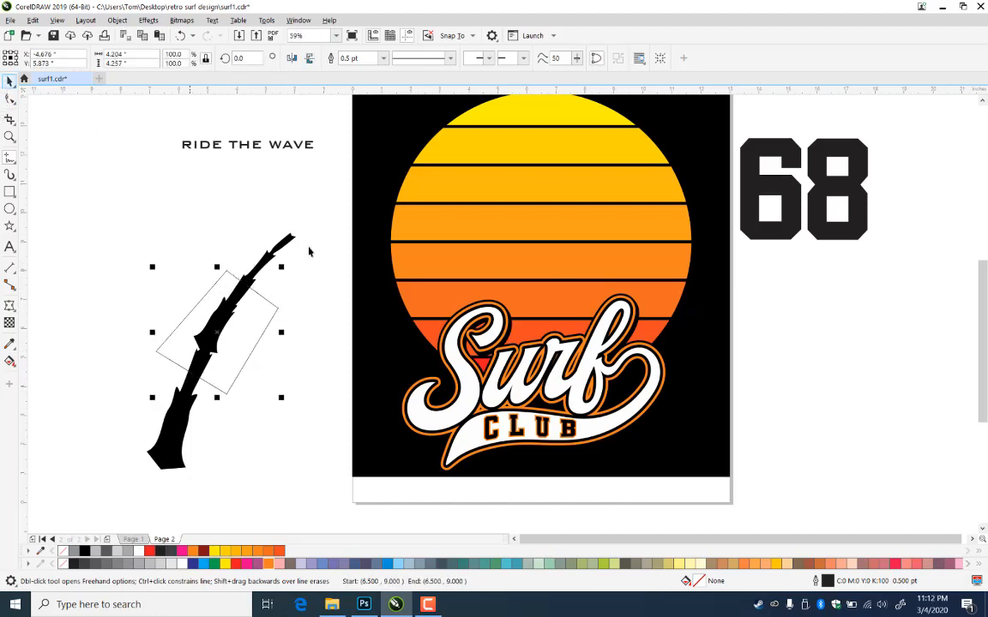
pyautogui.keyDown('shift'); pyautogui.click(267, 264); pyautogui.keyUp('shift')
pyautogui.click(375, 59)
pyautogui.click(229, 212)
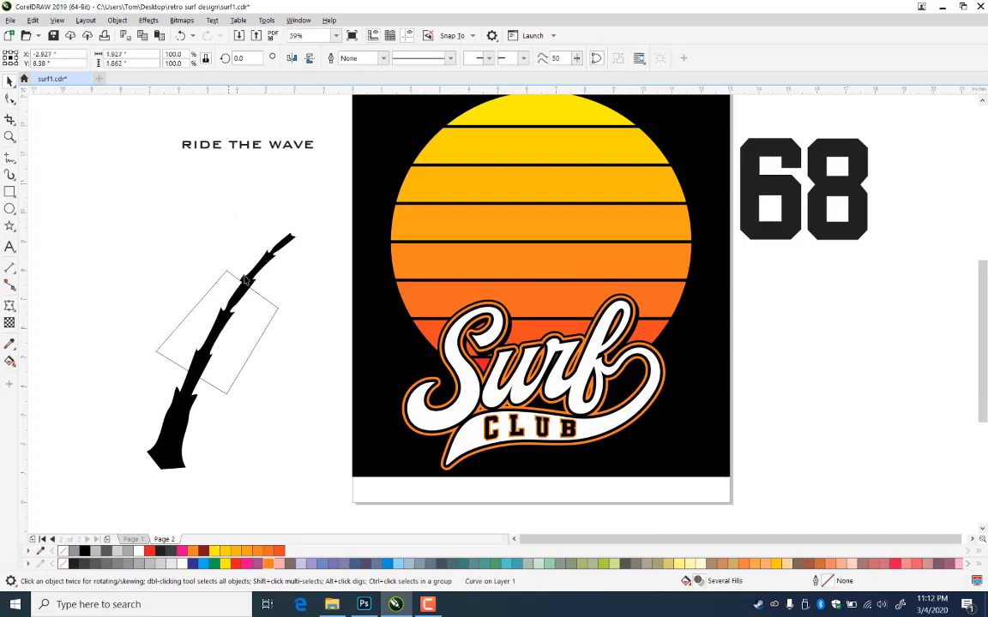
pyautogui.click(262, 301)
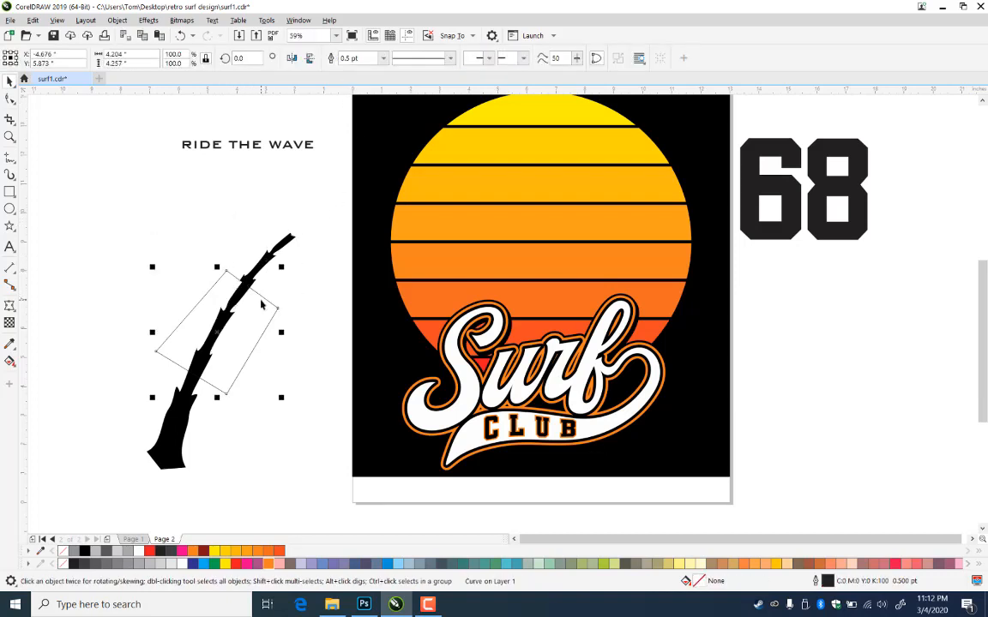
pyautogui.press('Delete')
# Scale the trimmed tip piece to 88.8% and fit it onto the trunk's upper end
pyautogui.click(262, 272)
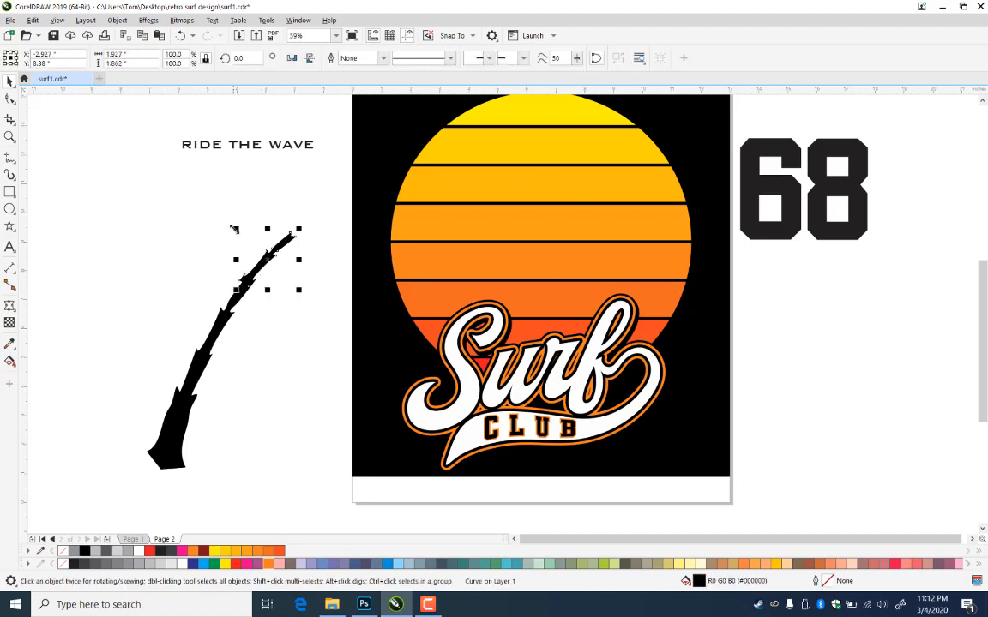
pyautogui.moveTo(234, 229); pyautogui.dragTo(233, 232)
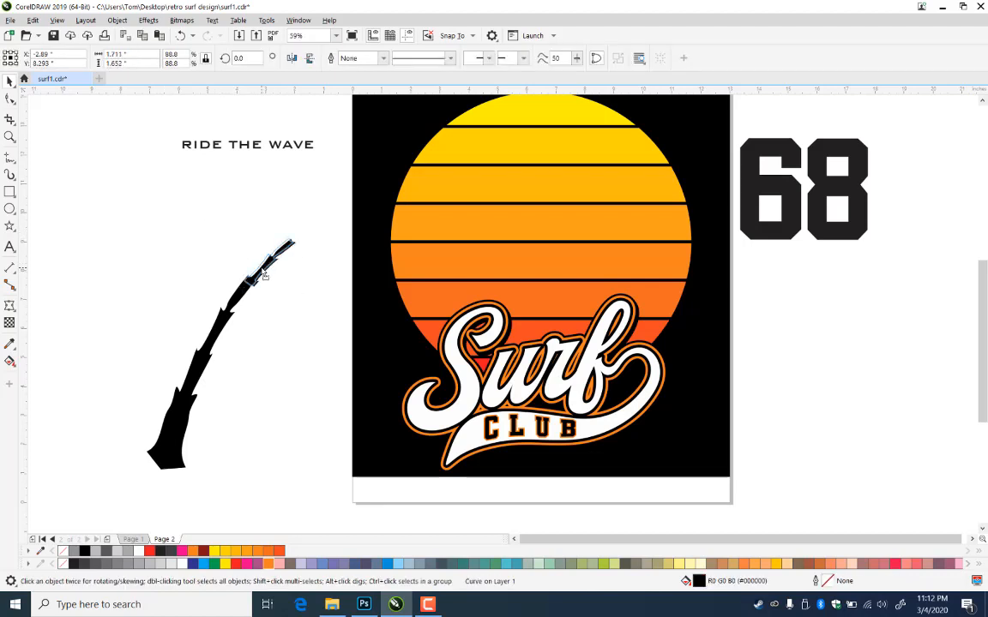
pyautogui.click(264, 307)
# Weld the tip piece and the main trunk into a single shape
pyautogui.click(267, 271)
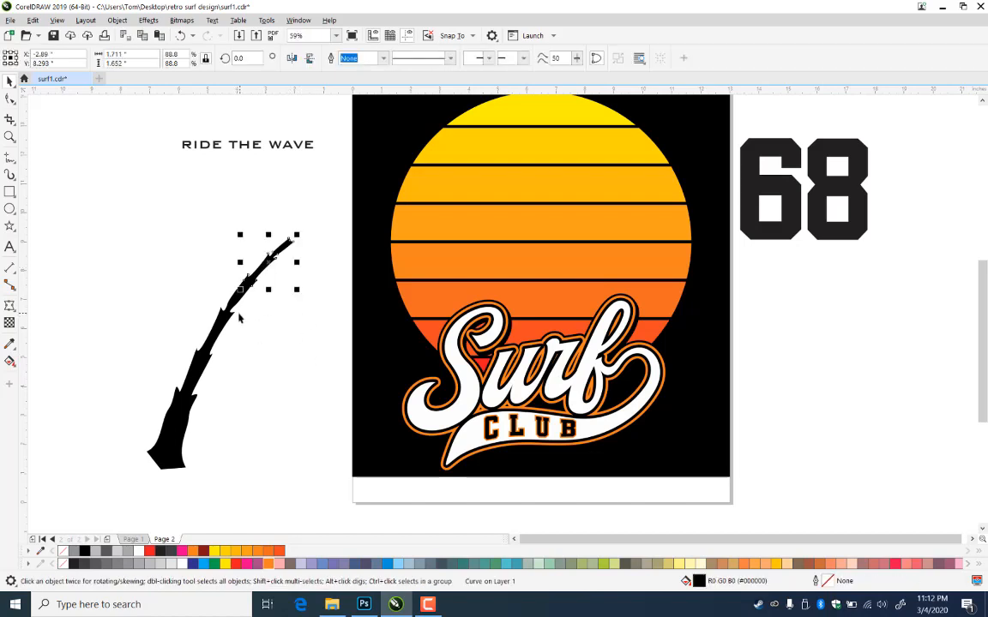
pyautogui.keyDown('shift'); pyautogui.click(233, 307); pyautogui.keyUp('shift')
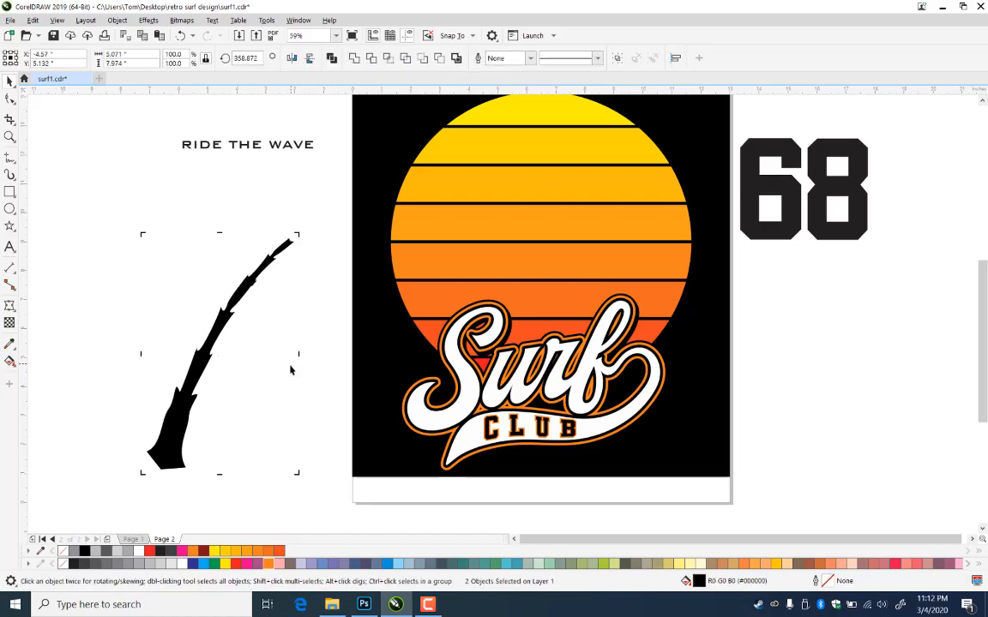
pyautogui.click(84, 186)
# Delete the stray nodes on the right edge of the trunk's upper section to smooth the ragged joint
pyautogui.press('z')
pyautogui.moveTo(194, 267); pyautogui.dragTo(302, 314)
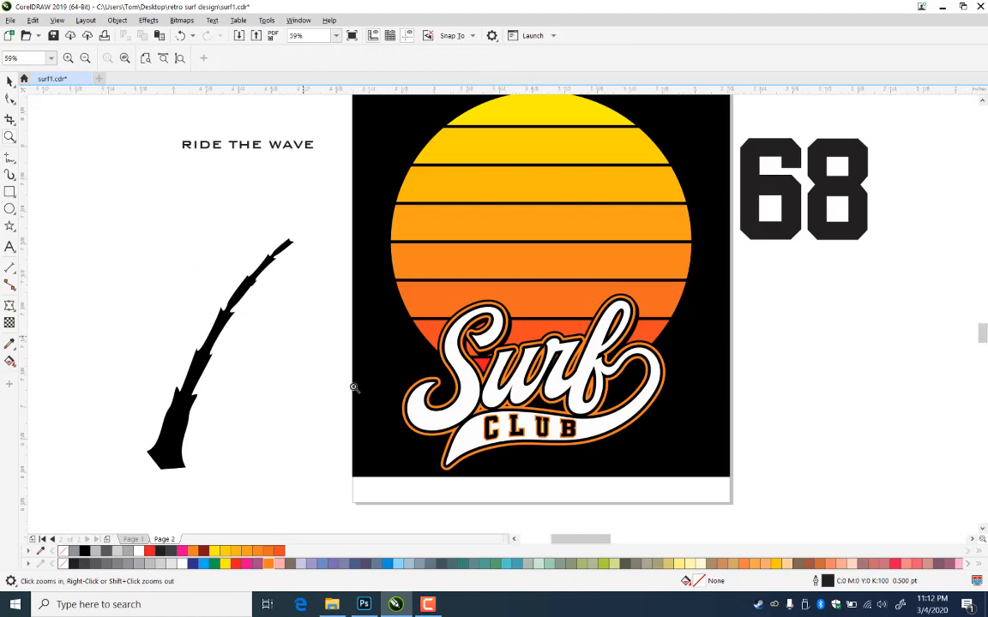
pyautogui.click(10, 98)
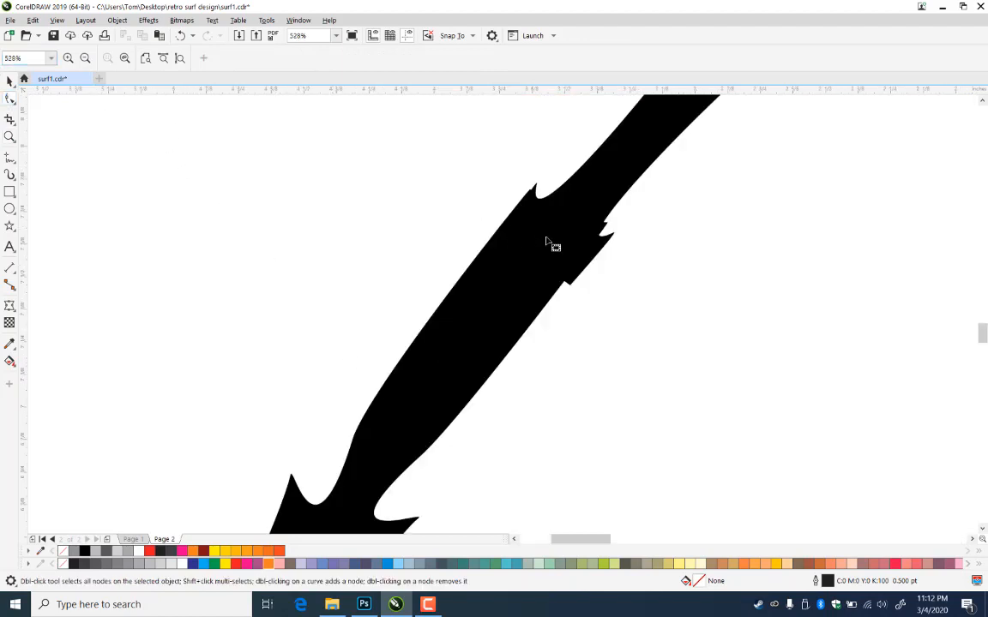
pyautogui.click(554, 244)
pyautogui.moveTo(530, 318); pyautogui.dragTo(610, 225)
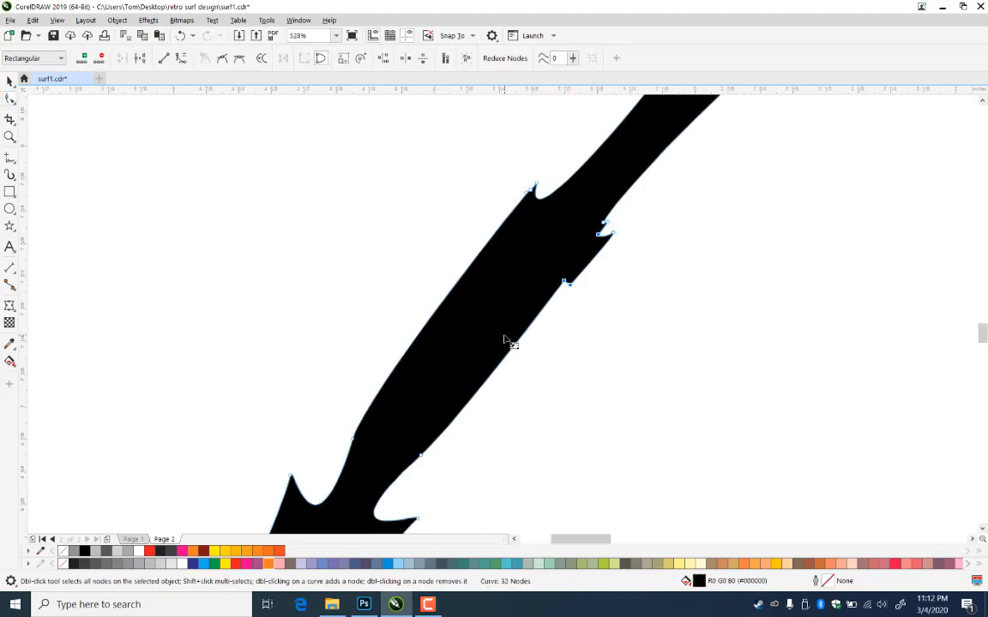
pyautogui.press('Delete')
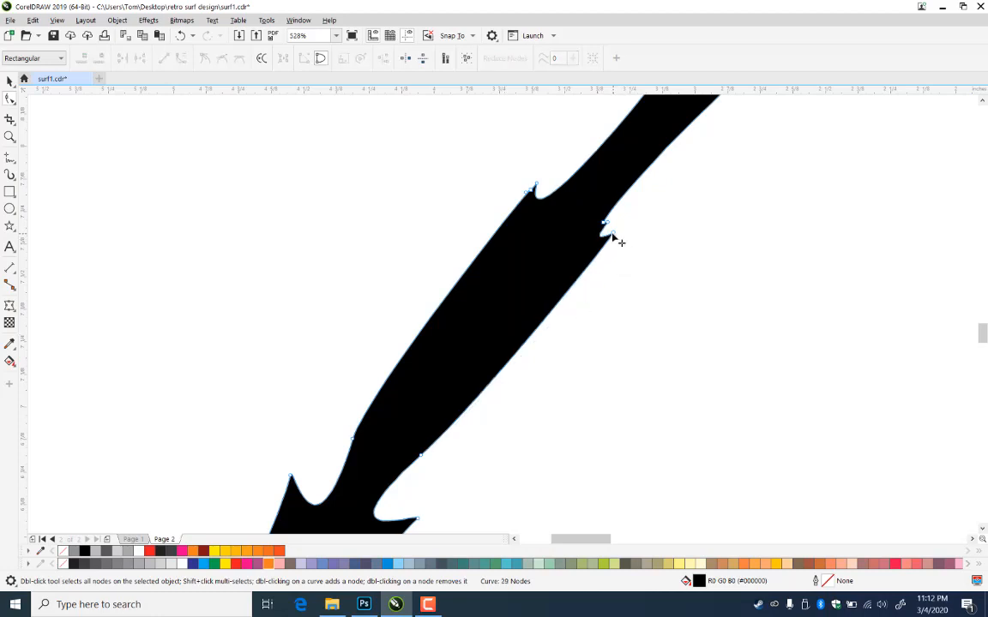
pyautogui.click(612, 235)
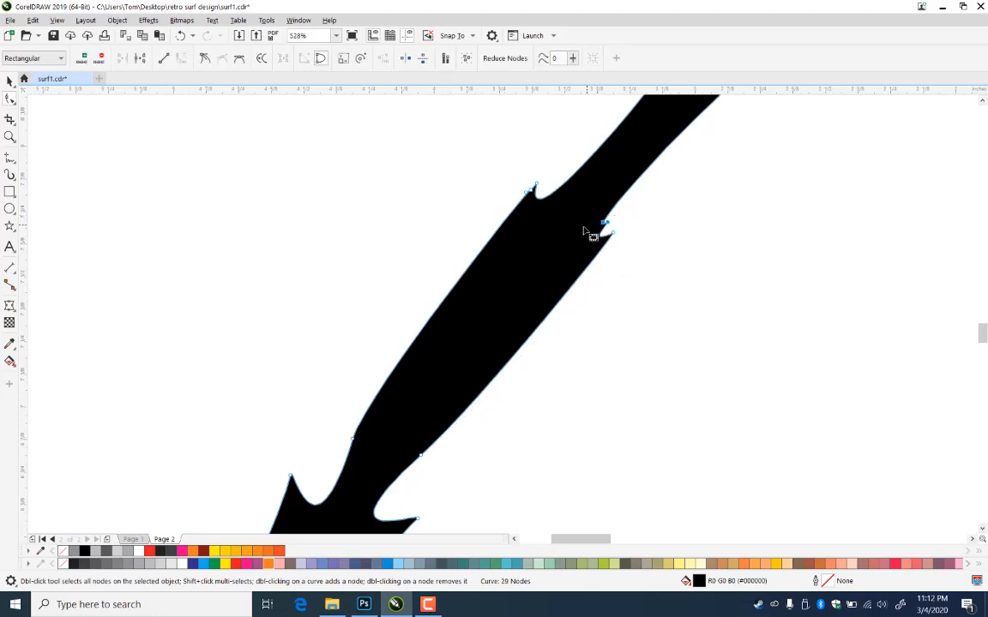
pyautogui.press('Delete')
pyautogui.click(10, 137)
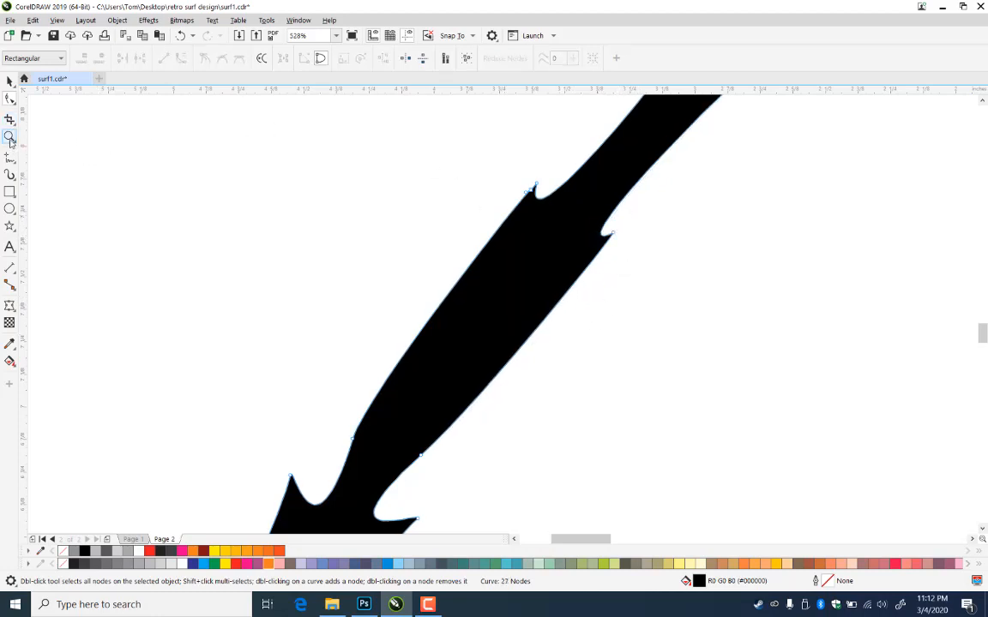
pyautogui.press('F4')
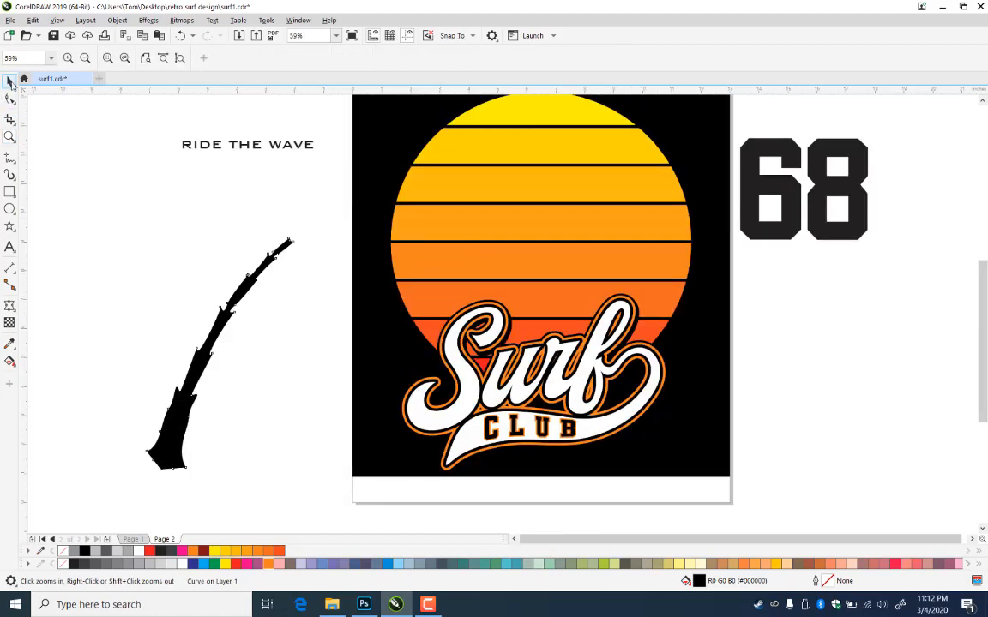
# Save the document and move the whole trunk slightly left, away from the black background
pyautogui.click(9, 81)
pyautogui.hotkey('ctrl', 's')
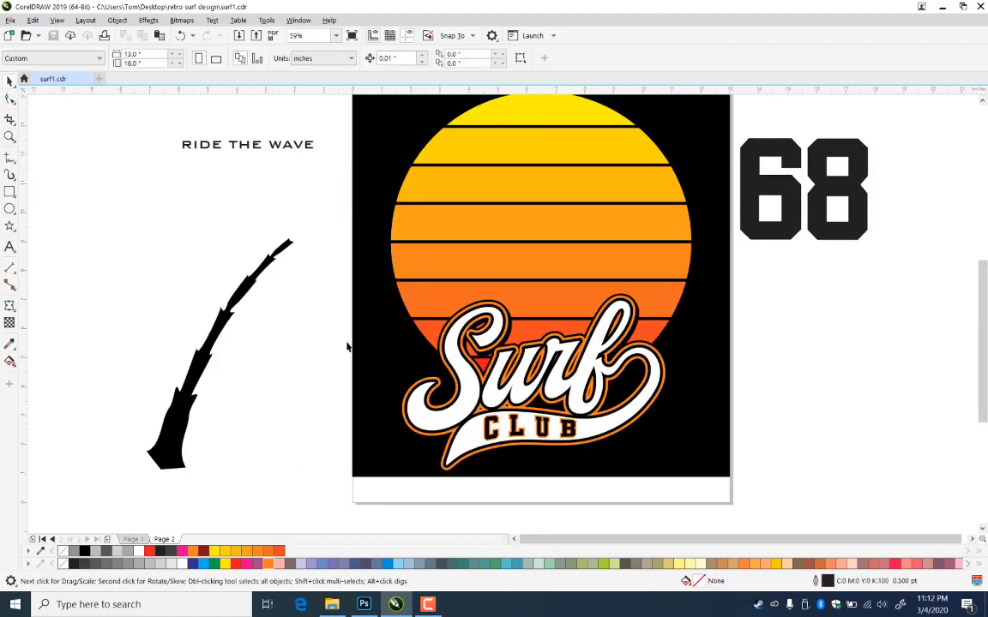
pyautogui.moveTo(277, 255); pyautogui.dragTo(212, 244)
pyautogui.press('Escape')
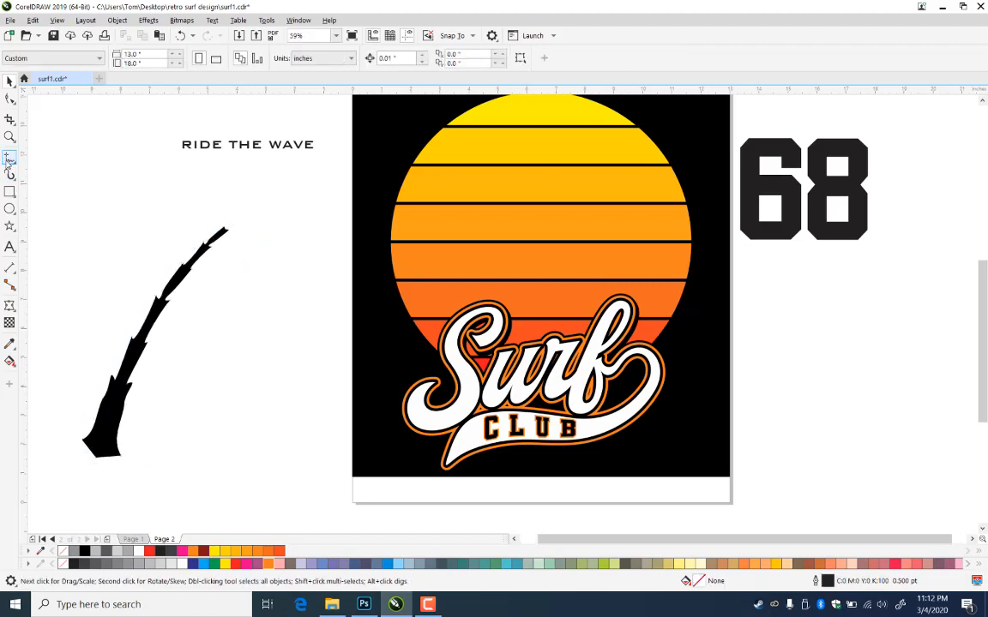
# Draw three closed frond outlines fanning from the trunk's tip, about 4.22 by 0.89, 3.42 by 1.45 and 1.23 by 2.89 inches
pyautogui.click(9, 159)
pyautogui.moveTo(223, 232)
pyautogui.mouseDown()
pyautogui.moveTo(254, 215)
pyautogui.moveTo(339, 228)
pyautogui.mouseUp()
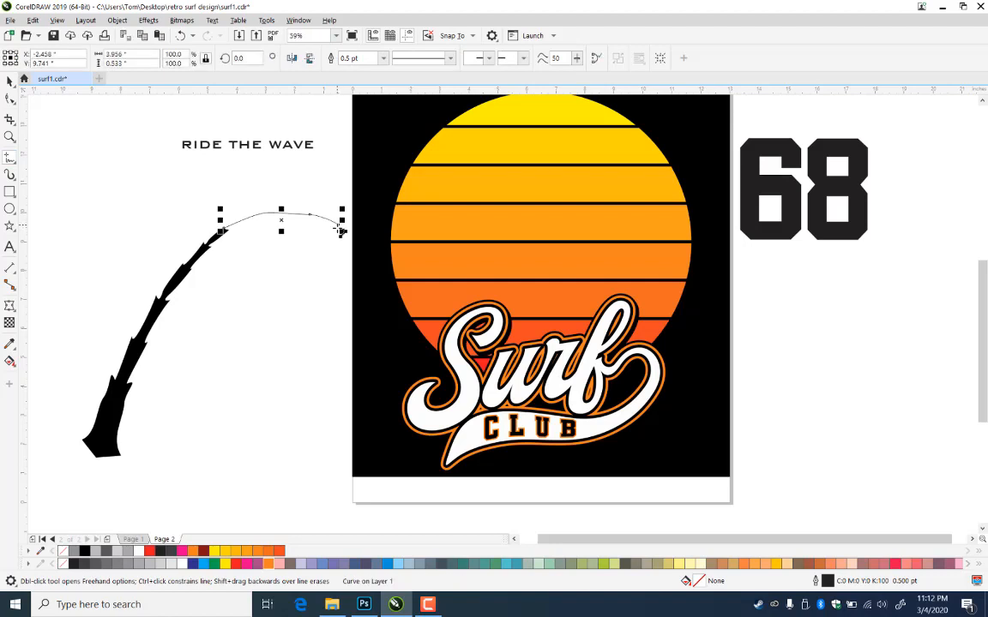
pyautogui.click(341, 230)
pyautogui.click(350, 242)
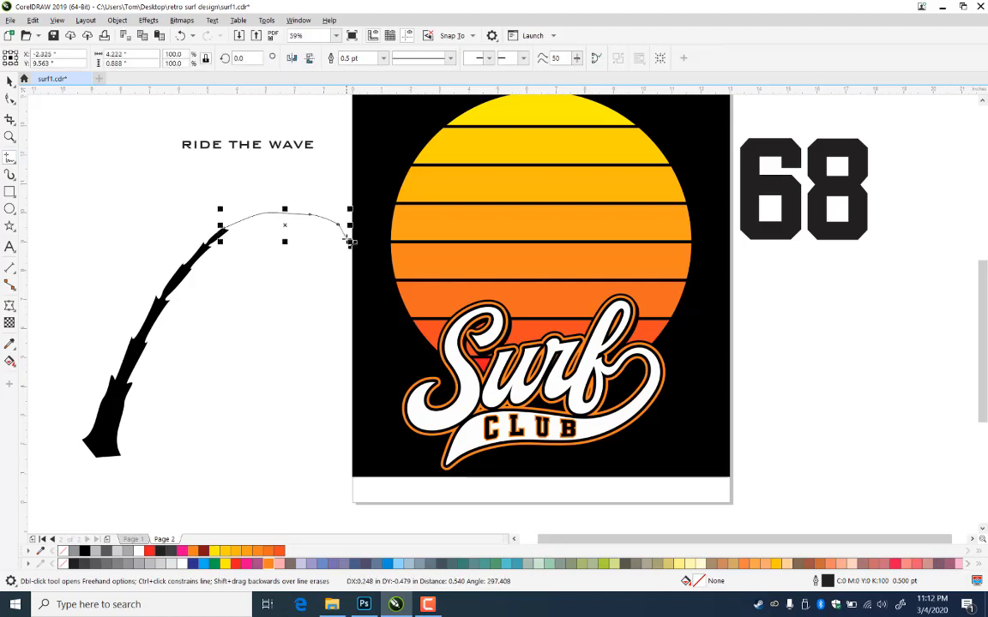
pyautogui.doubleClick(325, 227)
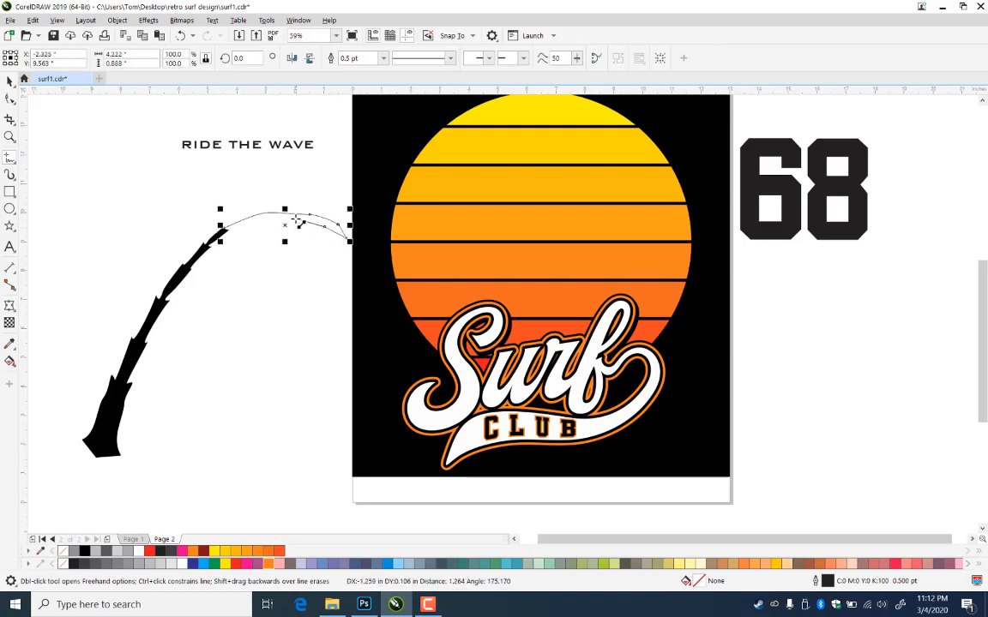
pyautogui.doubleClick(288, 220)
pyautogui.doubleClick(244, 223)
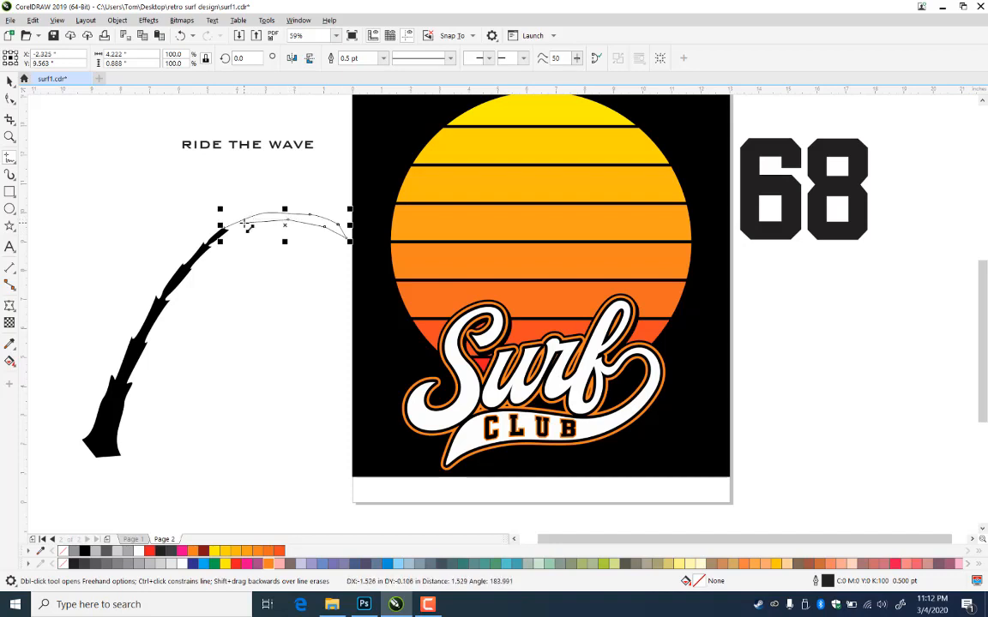
pyautogui.doubleClick(230, 230)
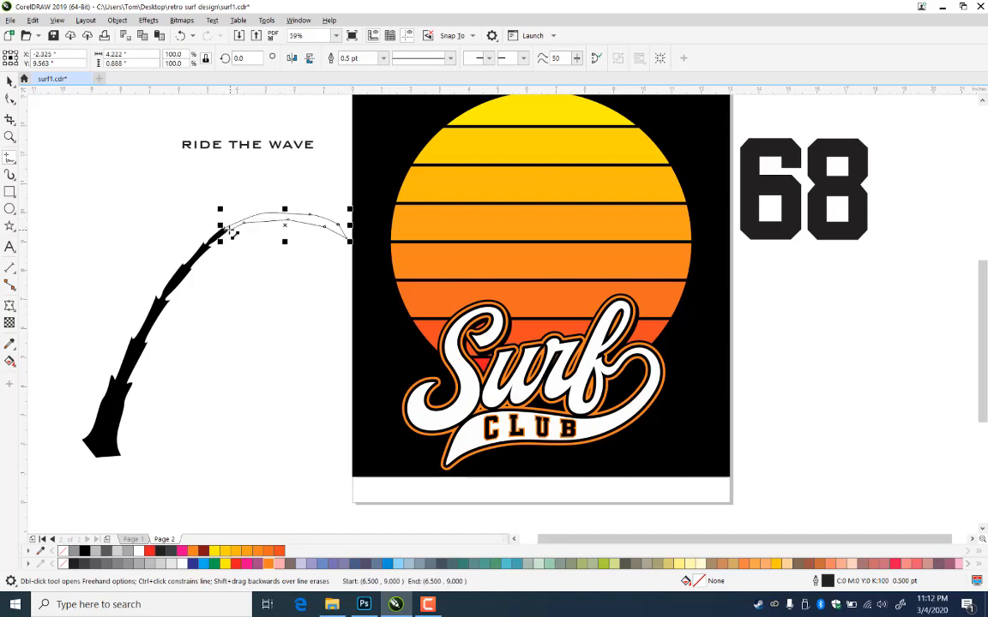
pyautogui.click(225, 228)
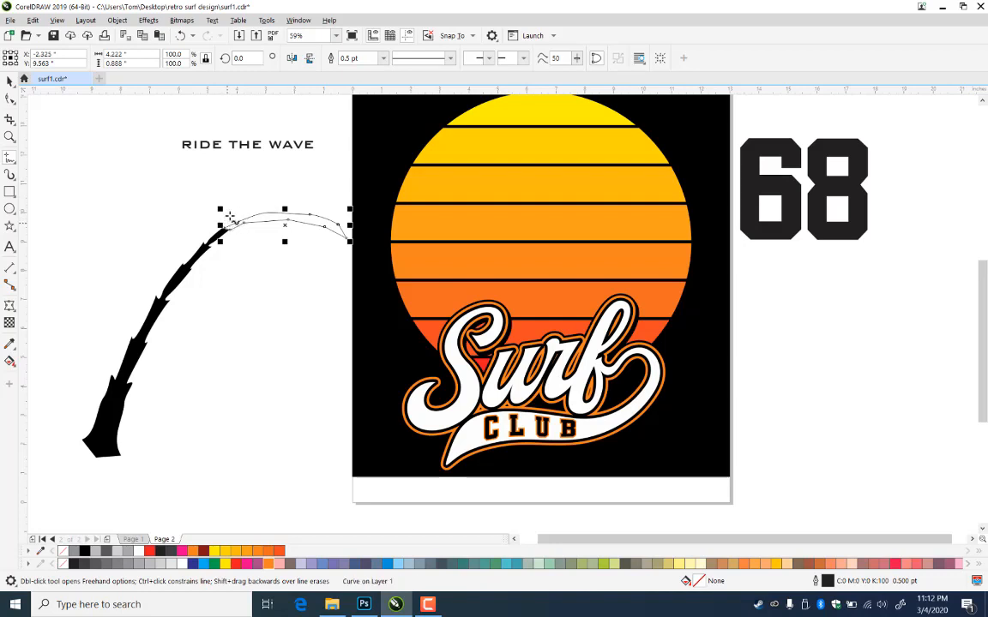
pyautogui.moveTo(226, 221)
pyautogui.mouseDown()
pyautogui.moveTo(284, 181)
pyautogui.moveTo(326, 189)
pyautogui.moveTo(290, 184)
pyautogui.moveTo(223, 224)
pyautogui.mouseUp()
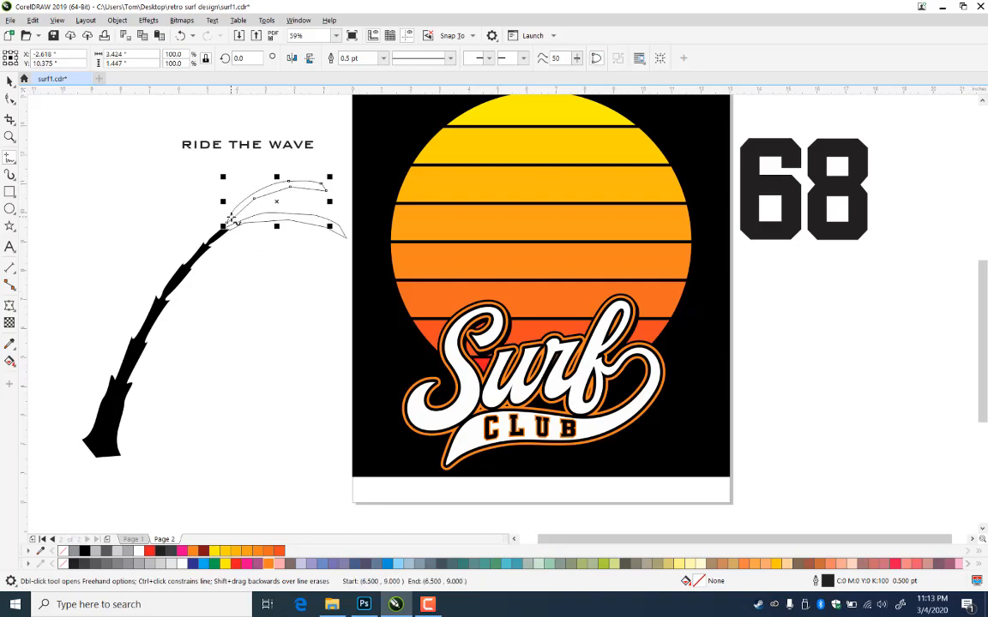
pyautogui.moveTo(242, 169)
pyautogui.mouseDown()
pyautogui.moveTo(226, 137)
pyautogui.moveTo(206, 132)
pyautogui.moveTo(241, 172)
pyautogui.moveTo(229, 214)
pyautogui.mouseUp()
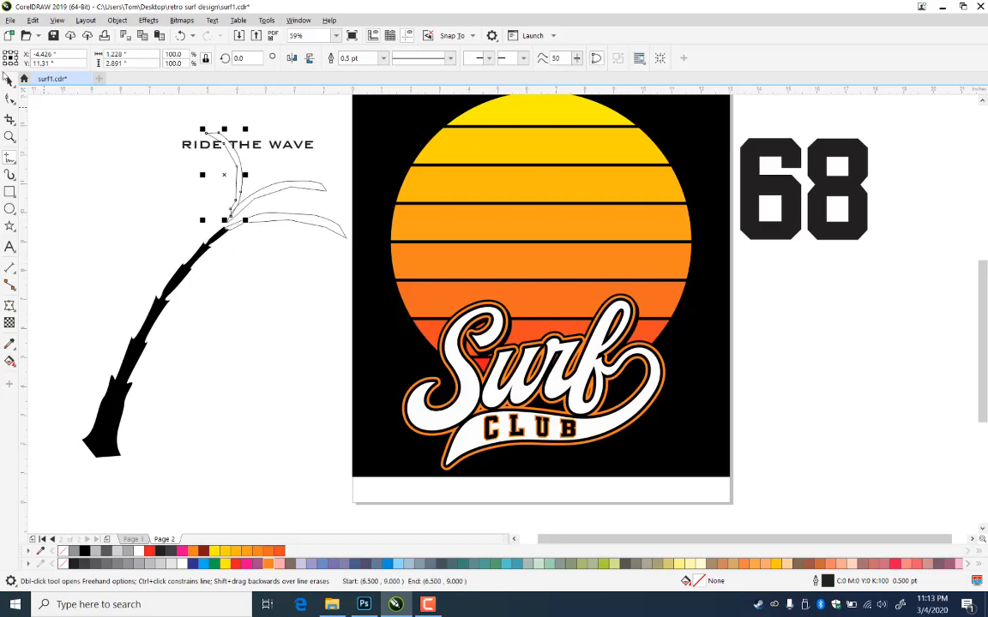
# Duplicate the upright frond, place the copy to its left at the trunk's tip, and fill all four fronds black
pyautogui.click(8, 81)
pyautogui.moveTo(236, 167); pyautogui.dragTo(219, 189)
pyautogui.moveTo(222, 233); pyautogui.dragTo(224, 209)
pyautogui.click(259, 279)
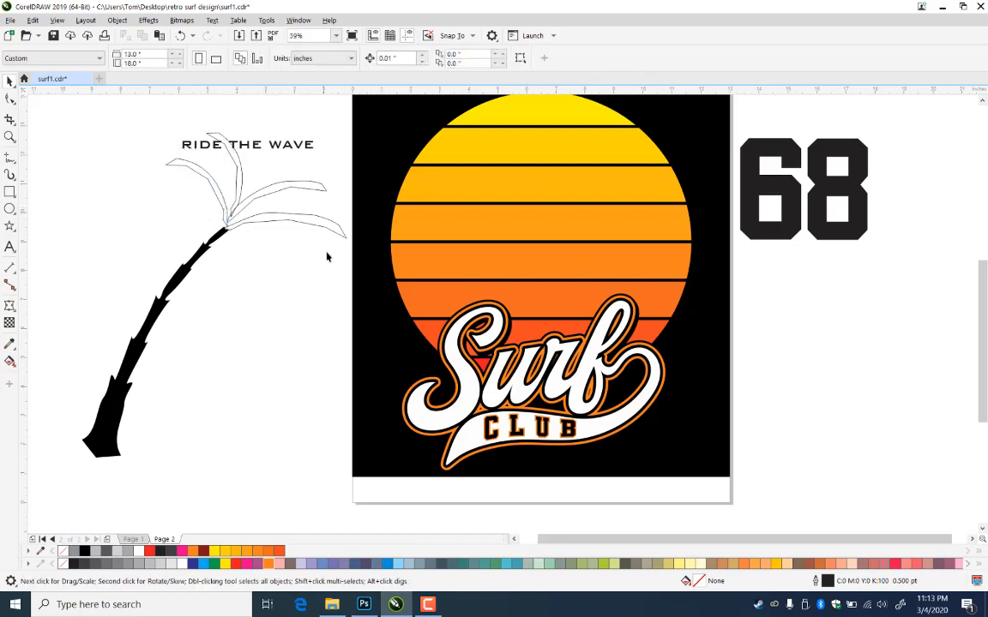
pyautogui.moveTo(351, 267); pyautogui.dragTo(348, 259)
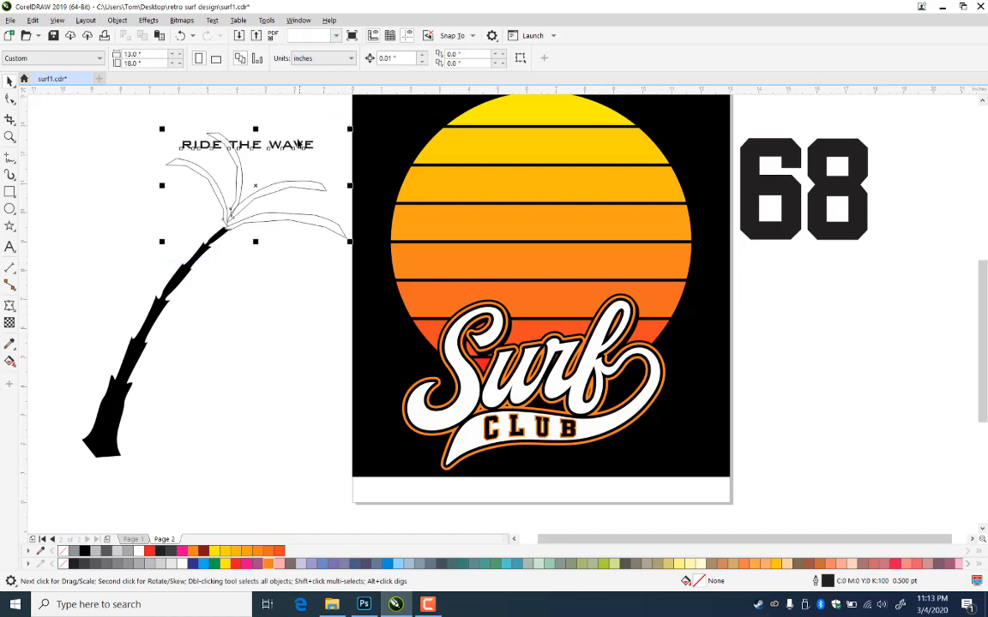
pyautogui.click(84, 551)
# Move the "RIDE THE WAVE" text up, clear of the palm fronds
pyautogui.click(288, 140)
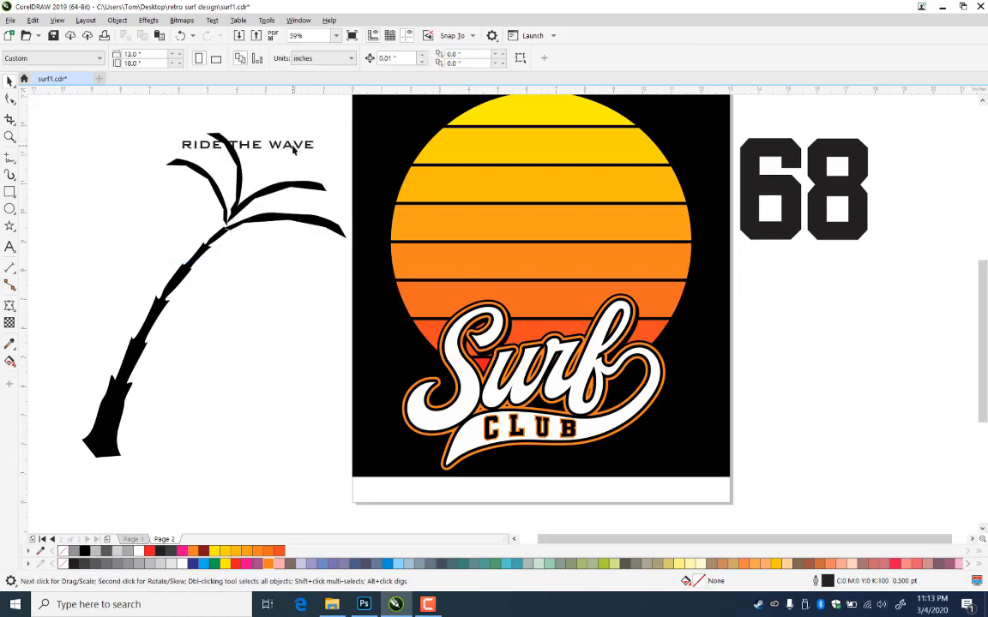
pyautogui.moveTo(285, 130); pyautogui.dragTo(282, 108)
pyautogui.click(267, 322)
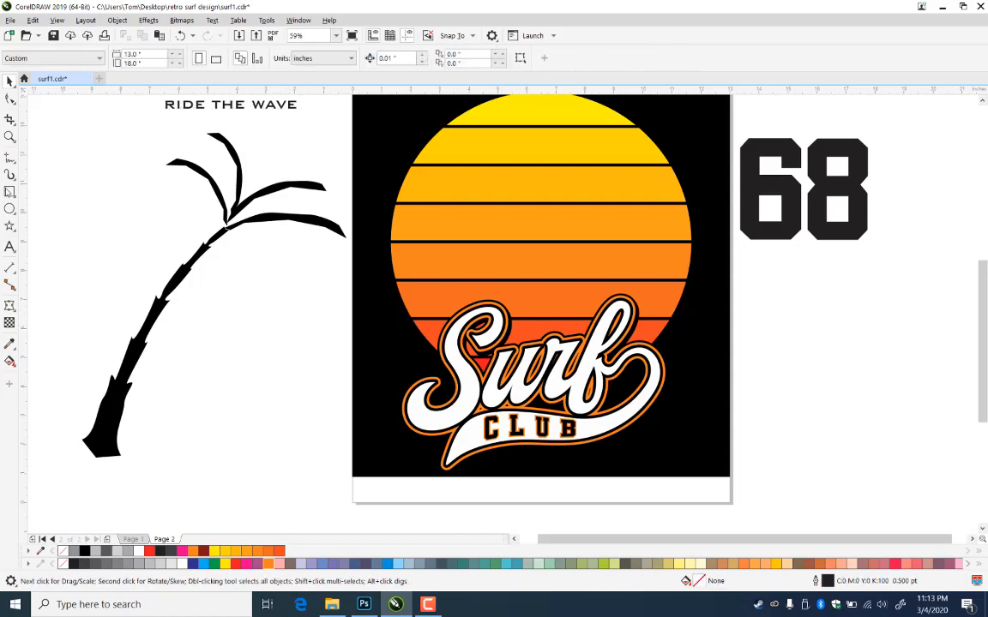
# Reposition the upper three fronds so that their bases meet closely at the trunk's tip
pyautogui.press('z')
pyautogui.moveTo(168, 128); pyautogui.dragTo(381, 275)
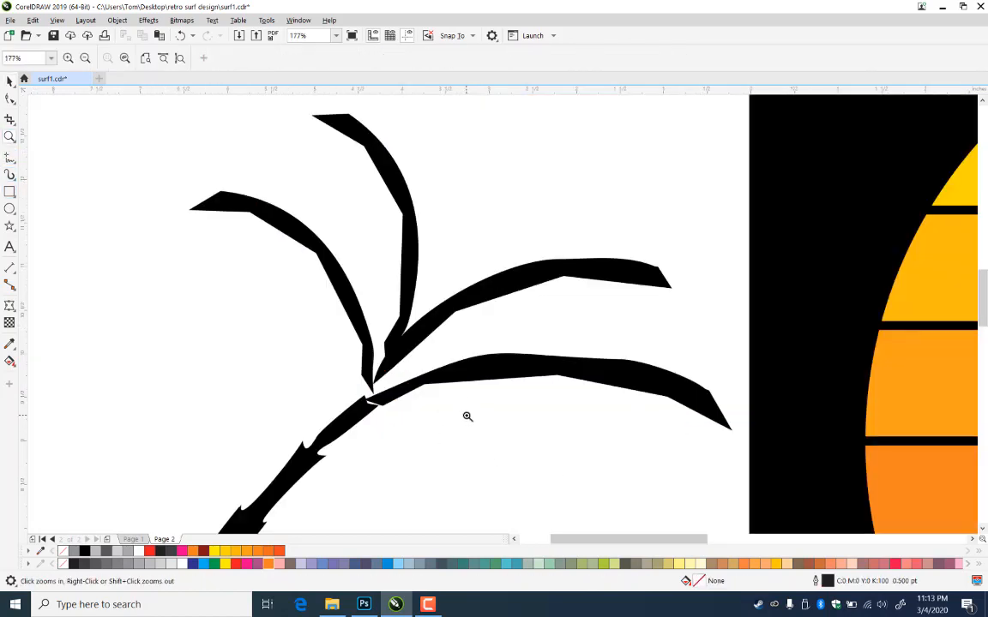
pyautogui.moveTo(468, 416); pyautogui.dragTo(343, 393)
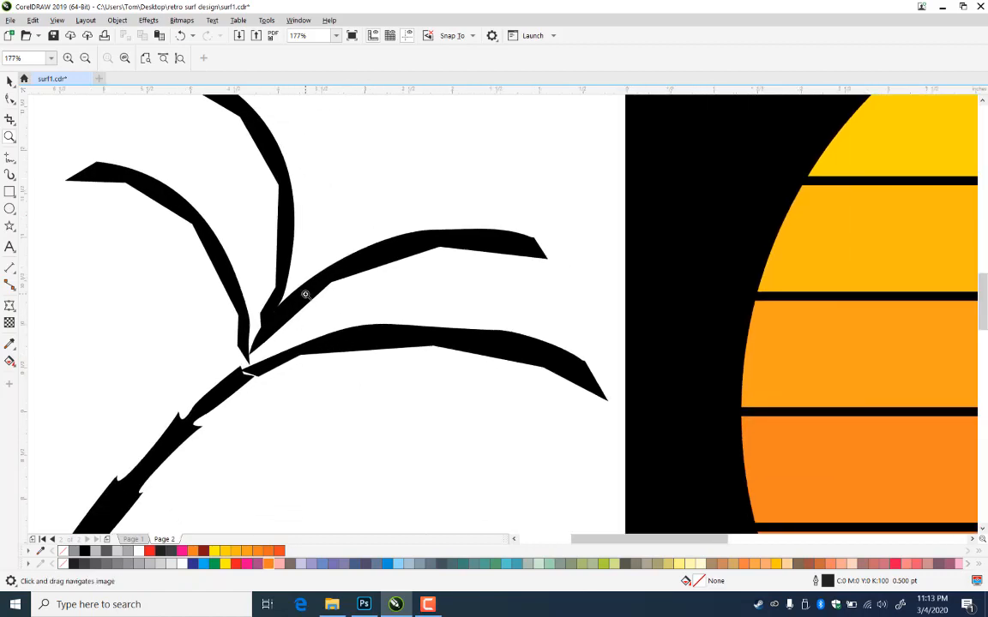
pyautogui.click(7, 80)
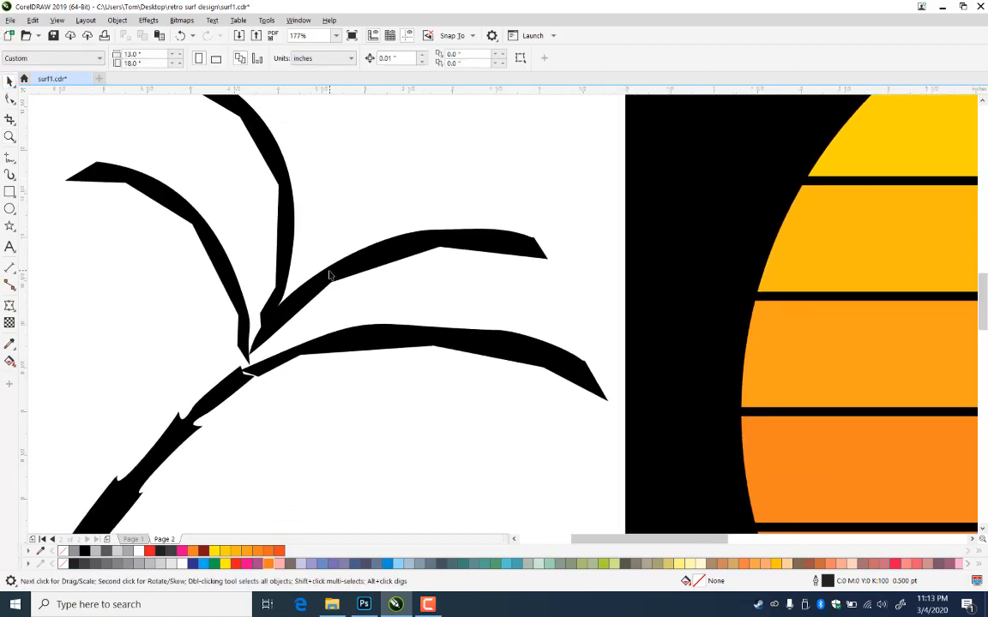
pyautogui.moveTo(329, 275); pyautogui.dragTo(275, 288)
pyautogui.click(281, 285)
pyautogui.moveTo(244, 324); pyautogui.dragTo(246, 328)
pyautogui.click(324, 460)
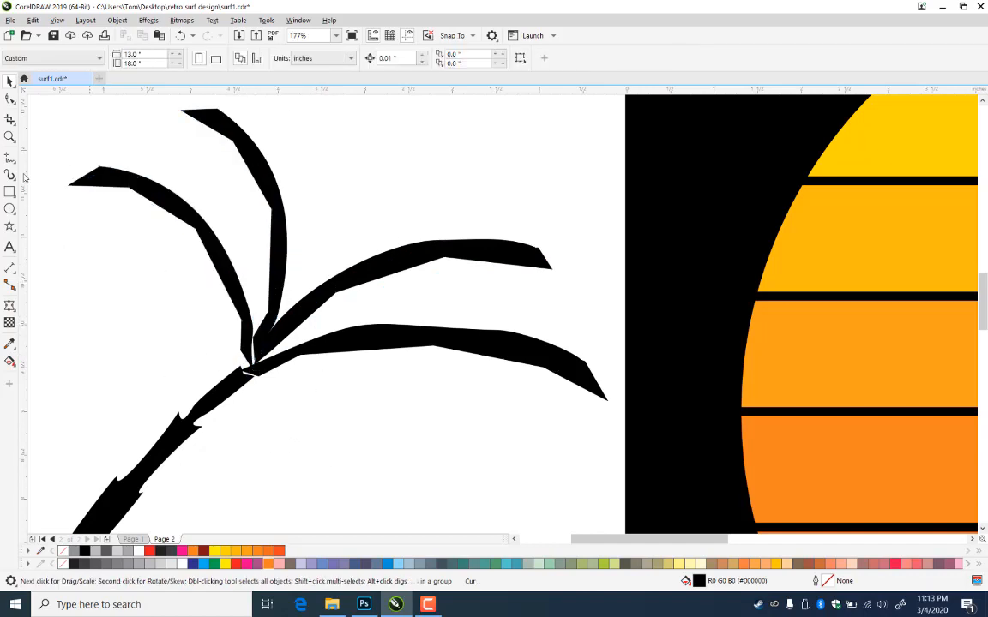
# Draw a black circle without outline, about 0.51 inches wide, where the fronds meet the trunk, and place an overlapping duplicate of it
pyautogui.click(9, 208)
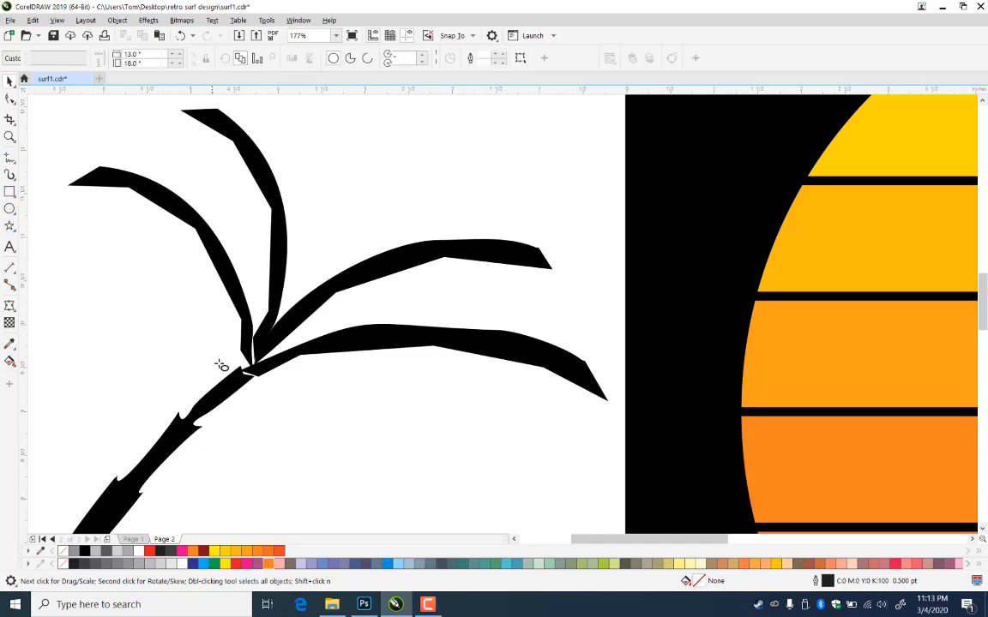
pyautogui.moveTo(223, 343)
pyautogui.mouseDown()
pyautogui.moveTo(249, 374)
pyautogui.moveTo(253, 365)
pyautogui.moveTo(236, 373)
pyautogui.moveTo(253, 368)
pyautogui.moveTo(249, 394)
pyautogui.mouseUp()
pyautogui.click(11, 82)
pyautogui.click(84, 552)
pyautogui.rightClick(64, 552)
pyautogui.rightClick(249, 393)
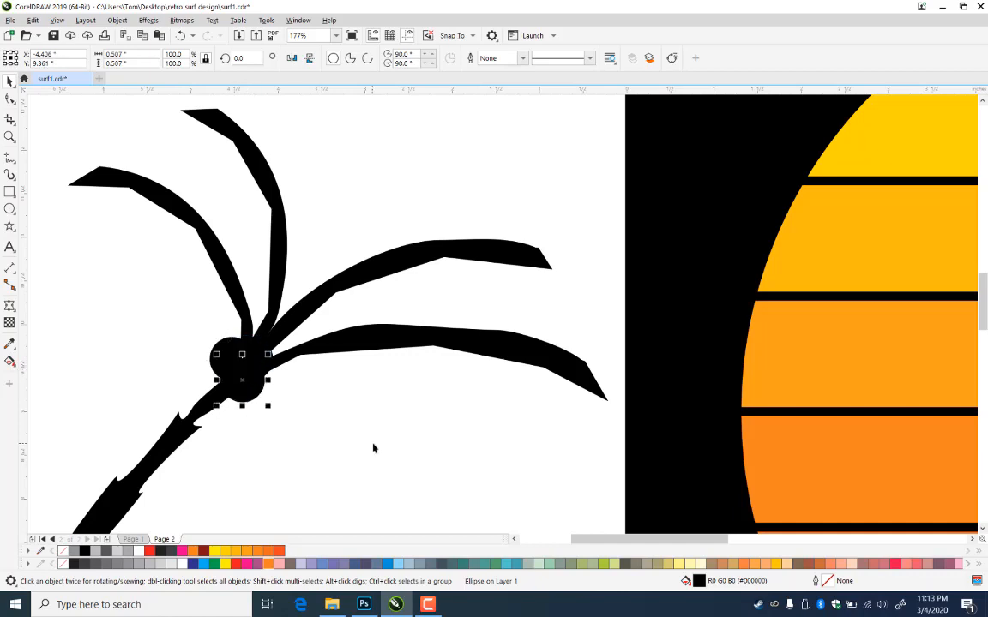
pyautogui.click(406, 455)
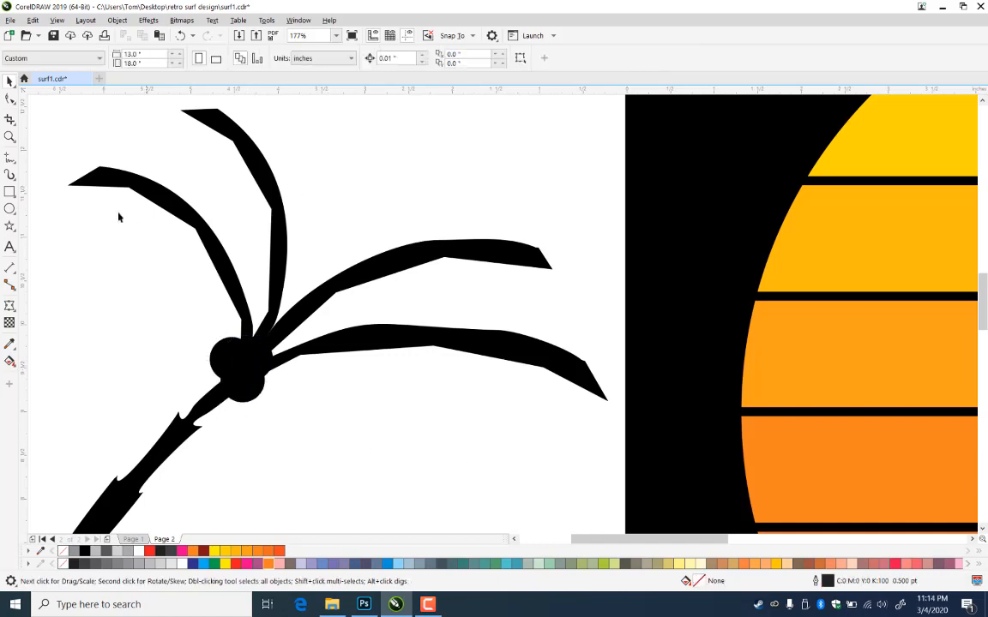
# Save the drawing
pyautogui.hotkey('ctrl', 's')
pyautogui.click(459, 343)
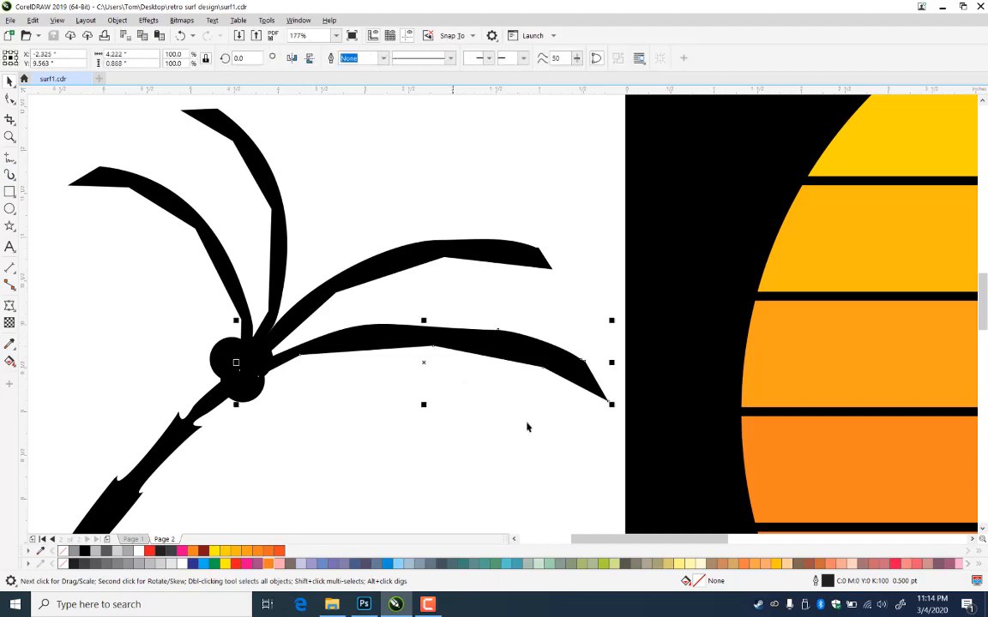
pyautogui.click(10, 175)
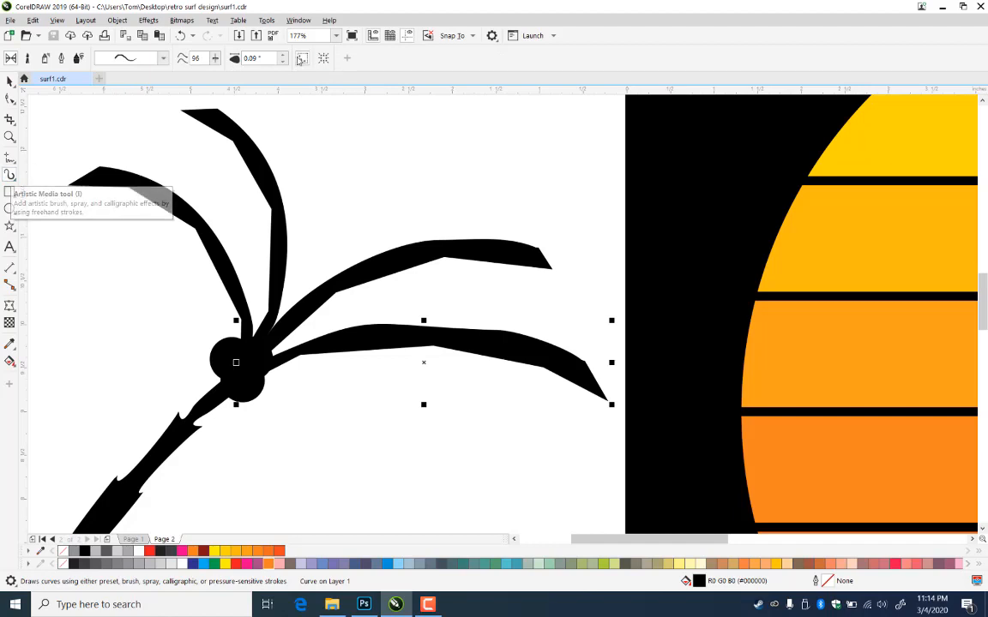
pyautogui.click(283, 58)
pyautogui.click(283, 58)
pyautogui.click(283, 58)
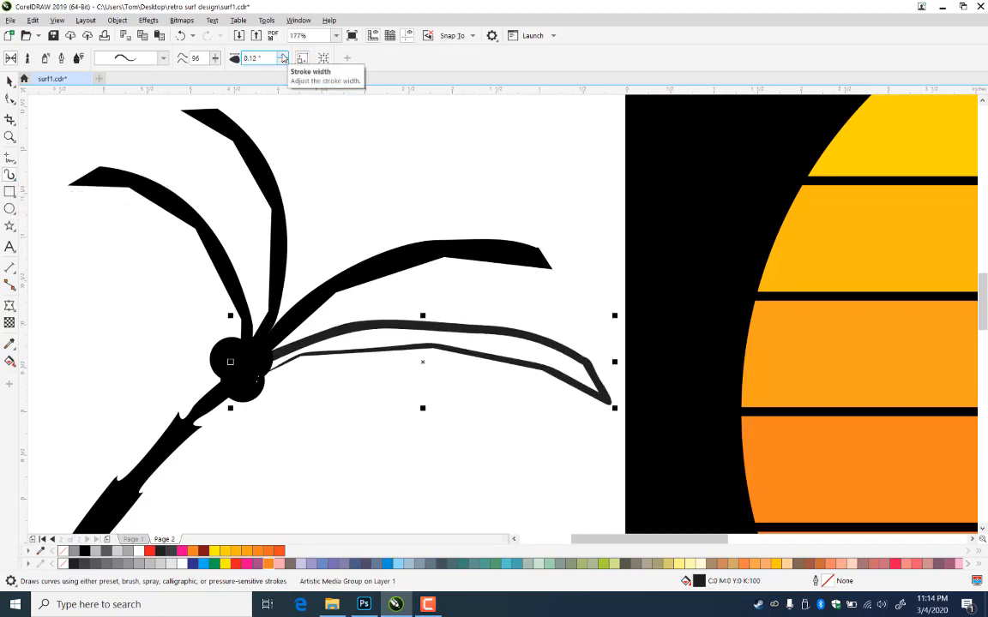
pyautogui.click(11, 79)
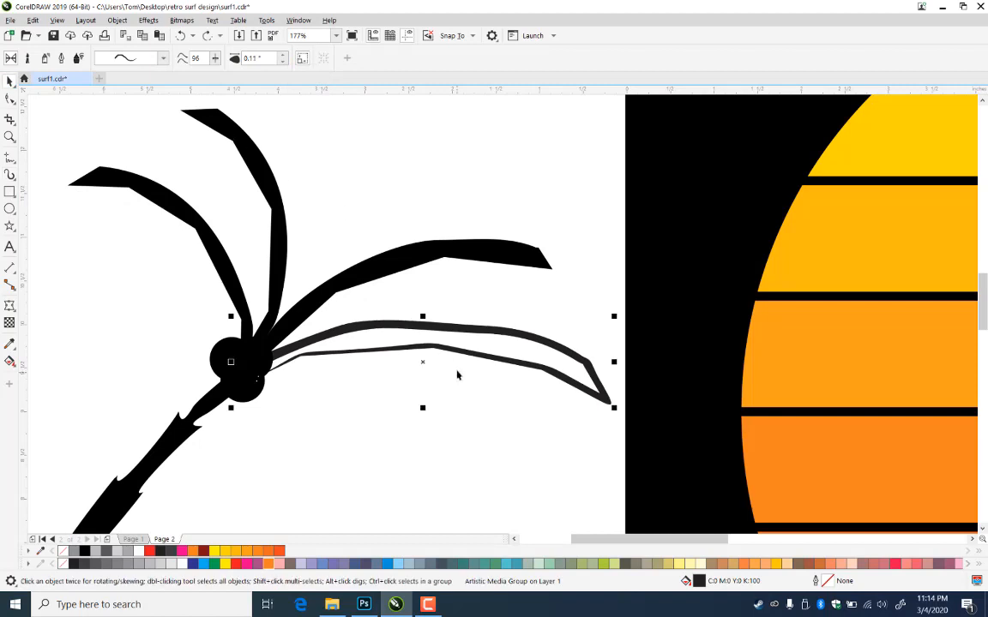
pyautogui.hotkey('ctrl', 'q')
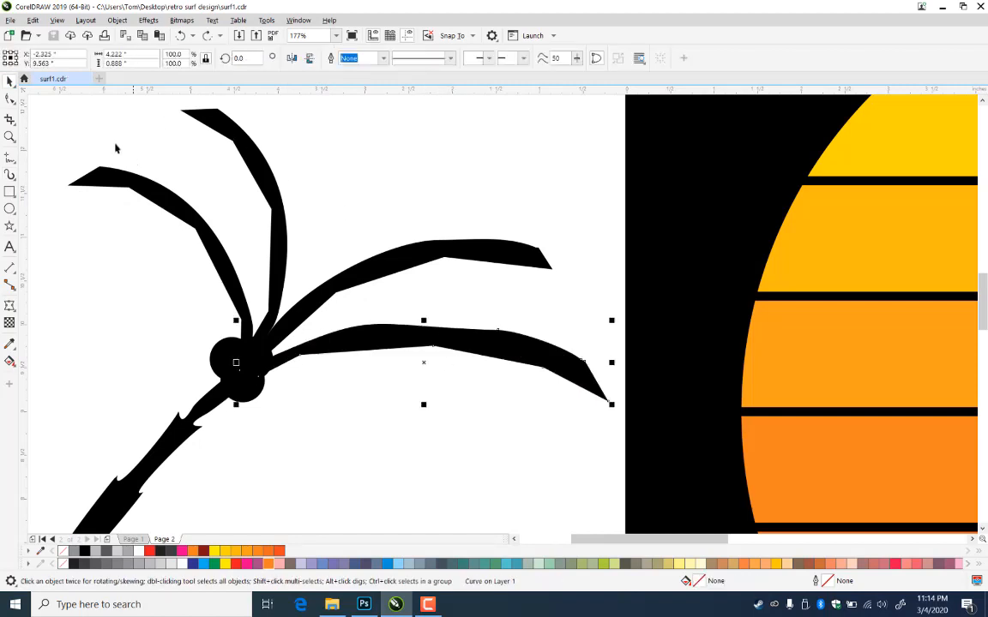
pyautogui.click(104, 125)
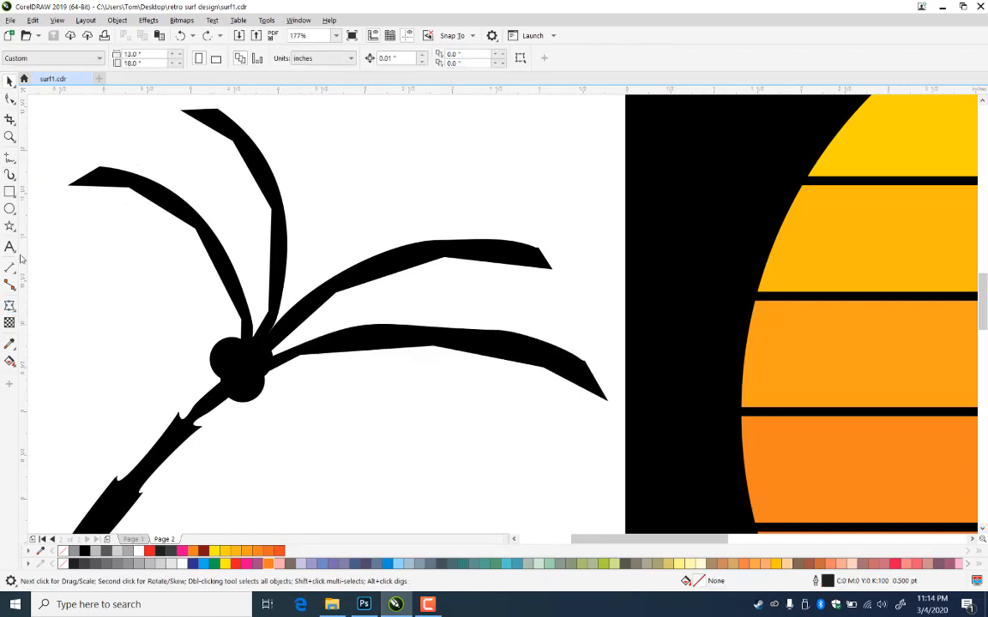
# Draw hanging, tapered leaflets with the Artistic Media tool at 0.1" stroke width along the lower right palm frond, from tip to trunk
pyautogui.click(11, 174)
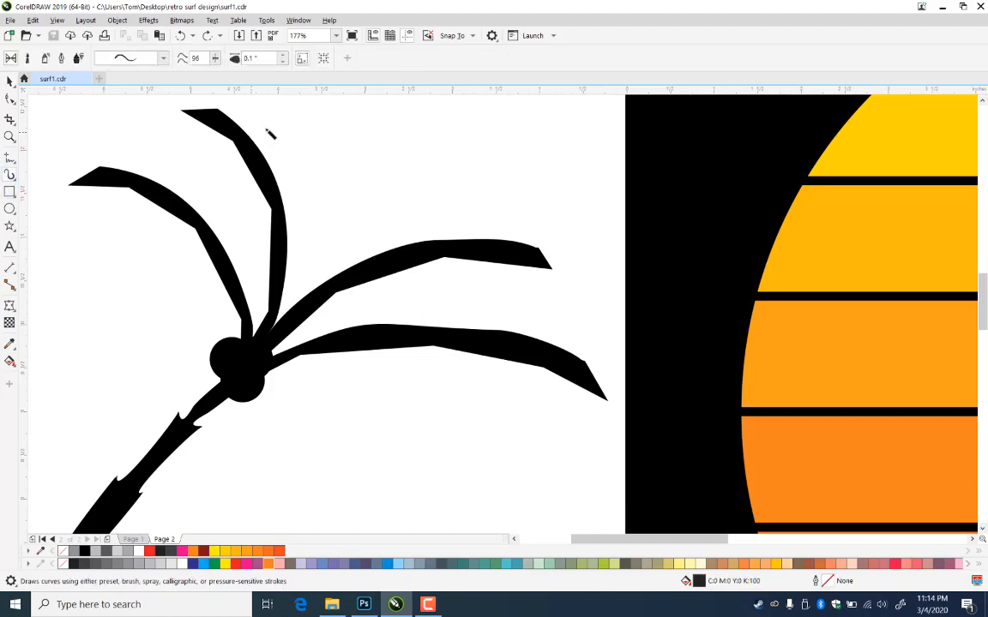
pyautogui.moveTo(429, 153); pyautogui.dragTo(462, 218)
pyautogui.hotkey('ctrl', 'z')
pyautogui.moveTo(583, 373); pyautogui.dragTo(611, 437)
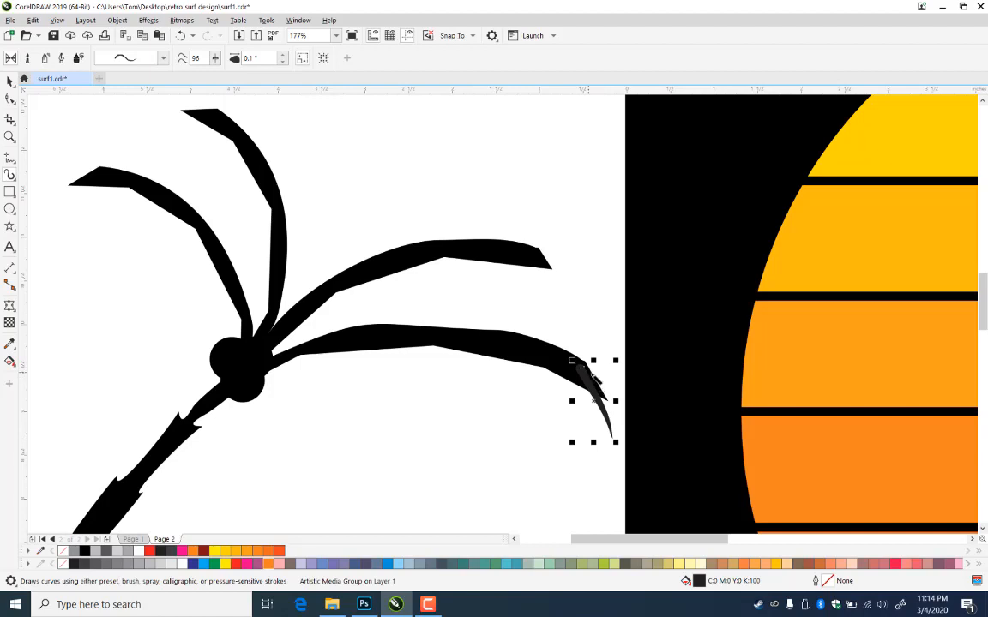
pyautogui.moveTo(590, 372); pyautogui.dragTo(620, 427)
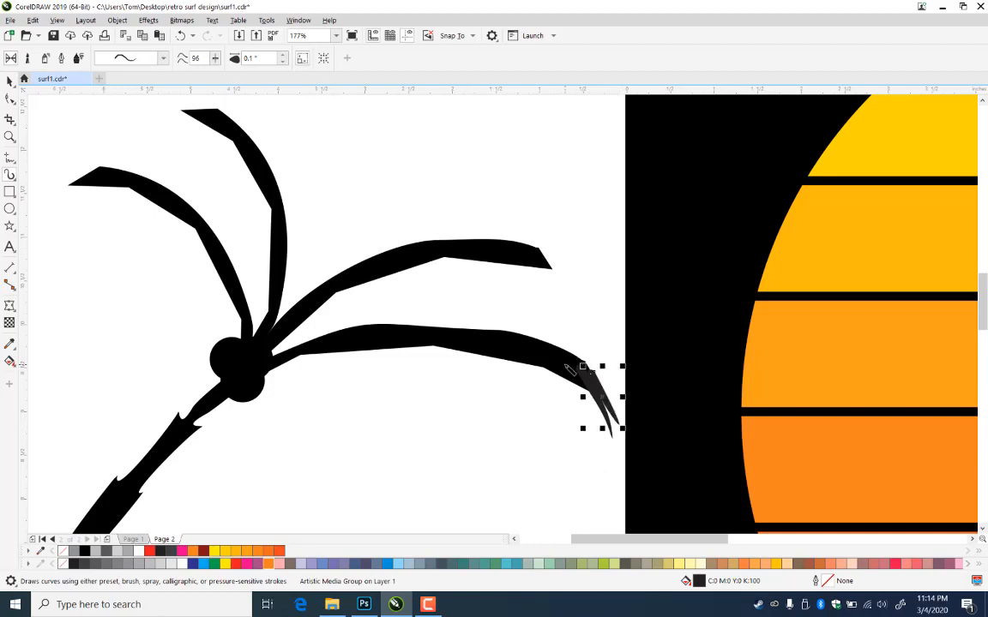
pyautogui.moveTo(565, 364)
pyautogui.mouseDown()
pyautogui.moveTo(581, 422)
pyautogui.moveTo(597, 429)
pyautogui.moveTo(558, 397)
pyautogui.moveTo(566, 429)
pyautogui.mouseUp()
pyautogui.moveTo(535, 353); pyautogui.dragTo(535, 434)
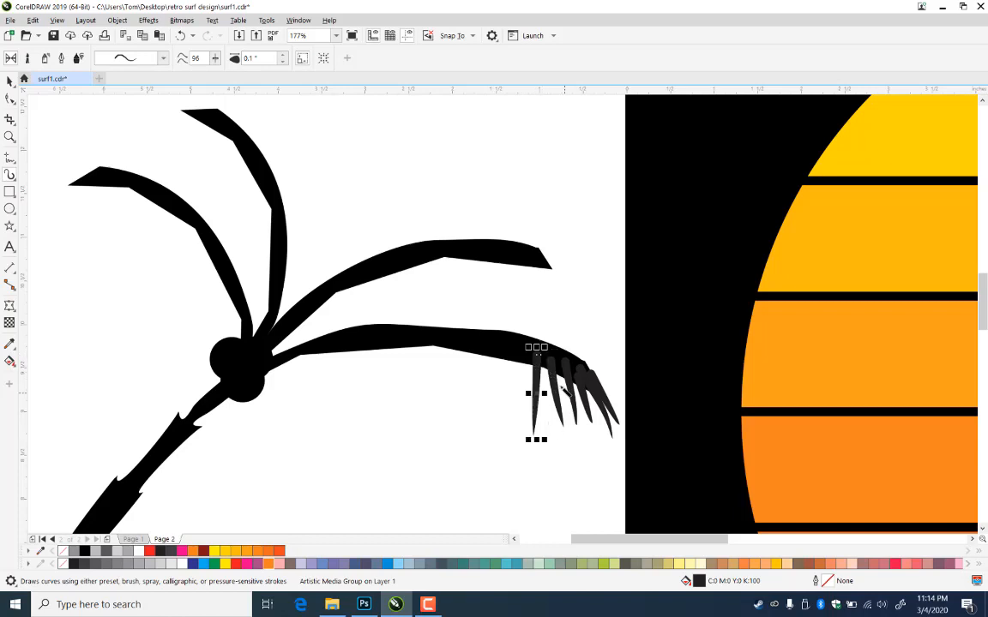
pyautogui.moveTo(558, 368); pyautogui.dragTo(549, 414)
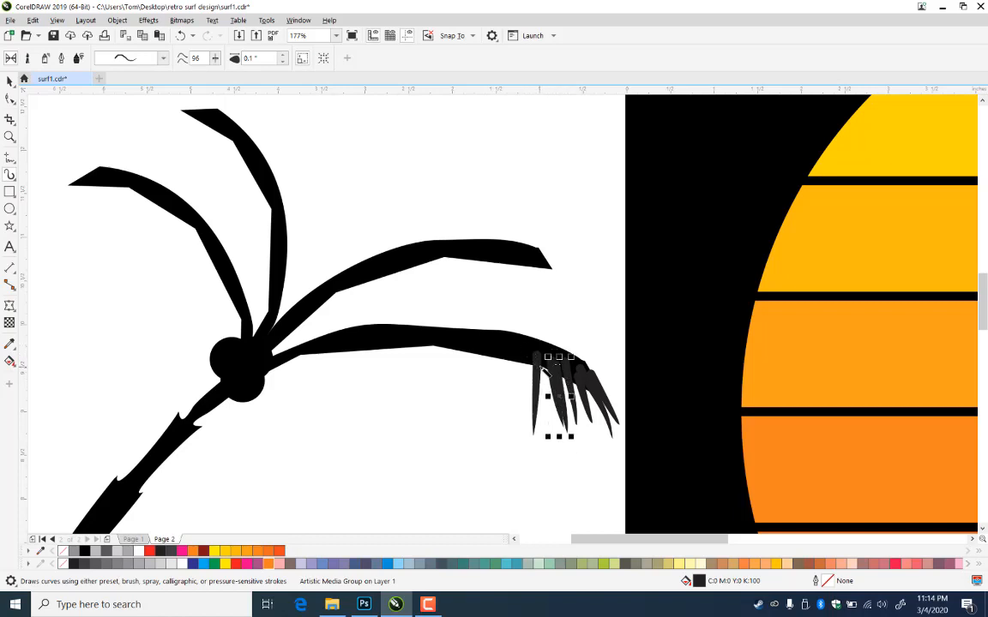
pyautogui.moveTo(542, 350)
pyautogui.mouseDown()
pyautogui.moveTo(551, 430)
pyautogui.moveTo(530, 389)
pyautogui.moveTo(518, 437)
pyautogui.mouseUp()
pyautogui.moveTo(496, 340)
pyautogui.mouseDown()
pyautogui.moveTo(506, 450)
pyautogui.moveTo(485, 416)
pyautogui.moveTo(490, 423)
pyautogui.mouseUp()
pyautogui.moveTo(459, 340)
pyautogui.mouseDown()
pyautogui.moveTo(484, 430)
pyautogui.moveTo(446, 444)
pyautogui.moveTo(503, 431)
pyautogui.mouseUp()
pyautogui.moveTo(478, 341); pyautogui.dragTo(457, 433)
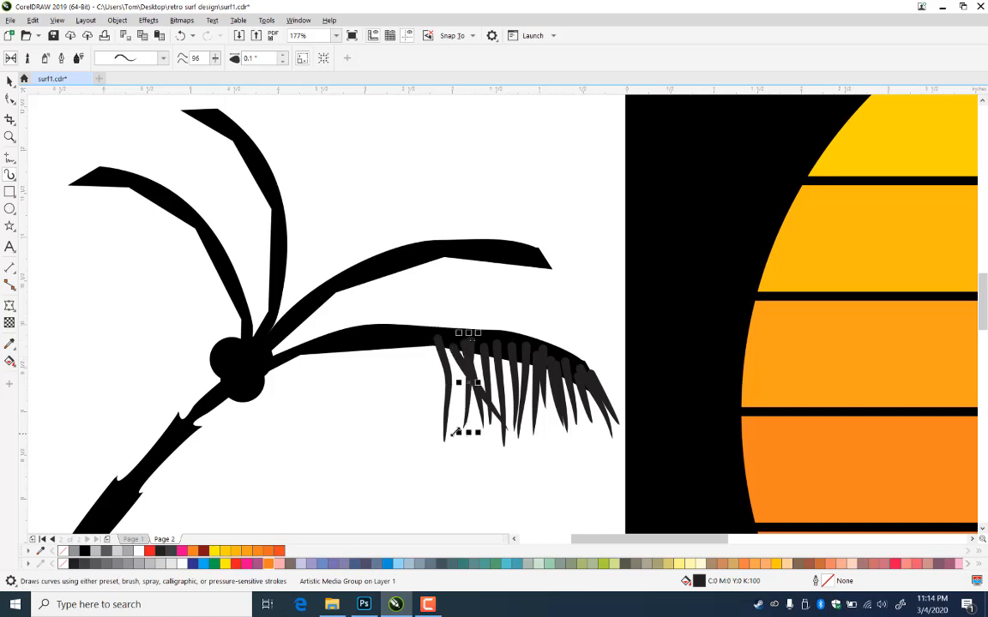
pyautogui.moveTo(455, 342); pyautogui.dragTo(440, 433)
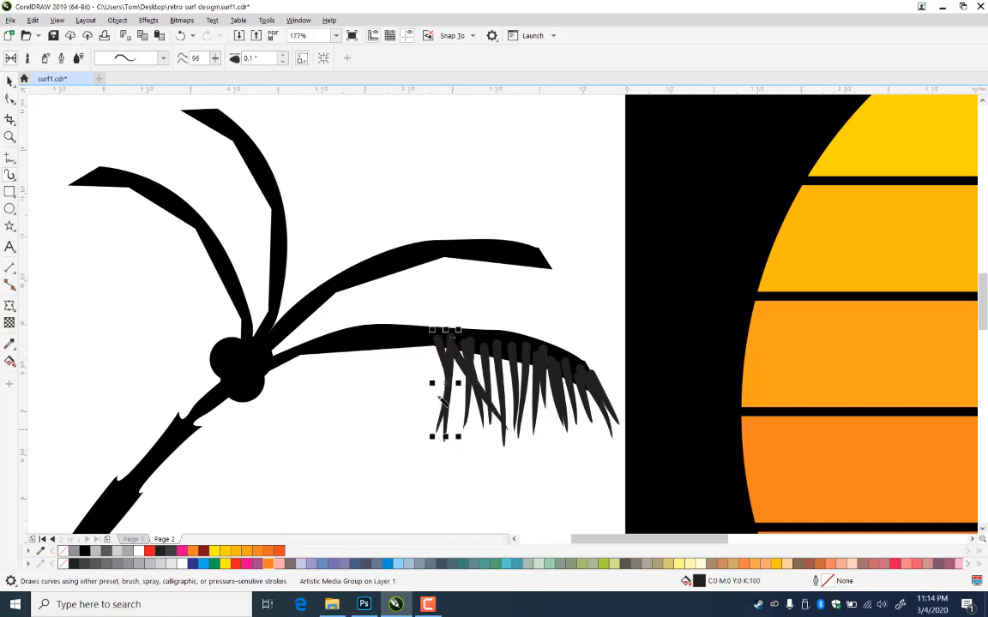
pyautogui.moveTo(425, 342); pyautogui.dragTo(442, 417)
pyautogui.moveTo(406, 343)
pyautogui.mouseDown()
pyautogui.moveTo(417, 415)
pyautogui.moveTo(410, 412)
pyautogui.mouseUp()
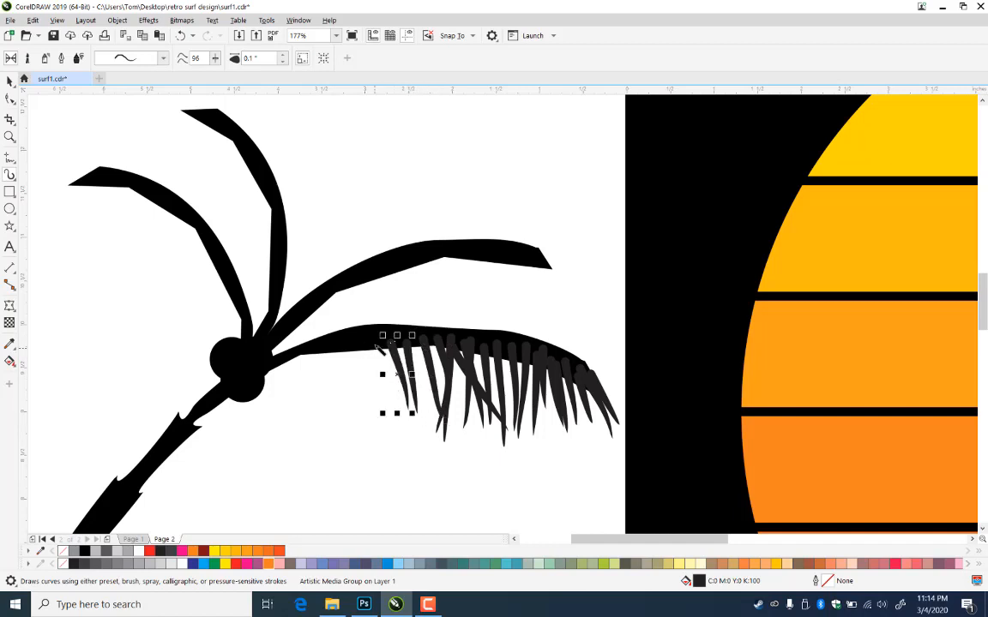
pyautogui.moveTo(361, 342); pyautogui.dragTo(387, 427)
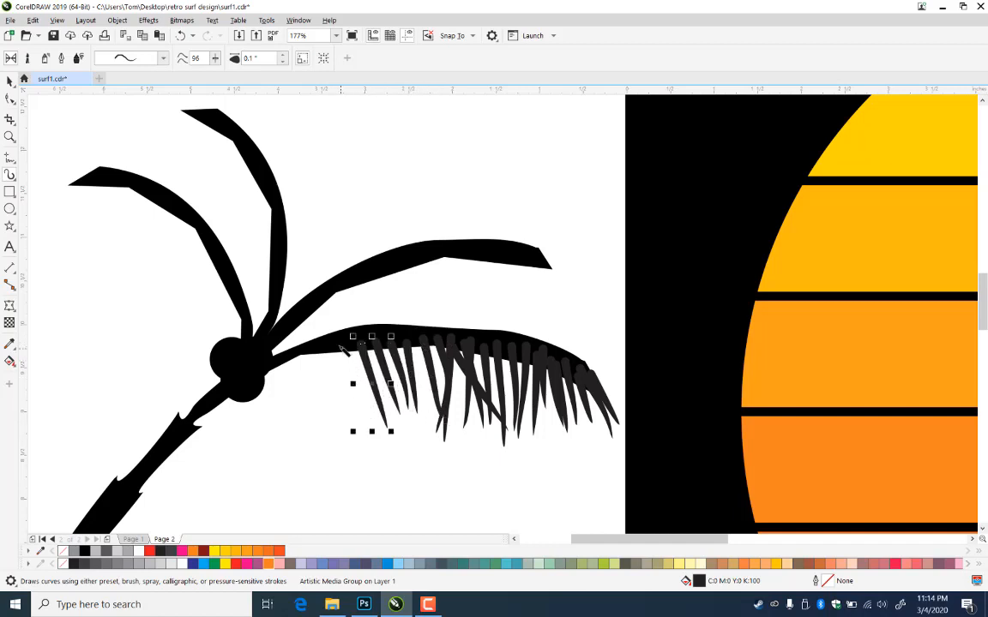
pyautogui.moveTo(341, 348); pyautogui.dragTo(349, 406)
pyautogui.moveTo(353, 347); pyautogui.dragTo(373, 420)
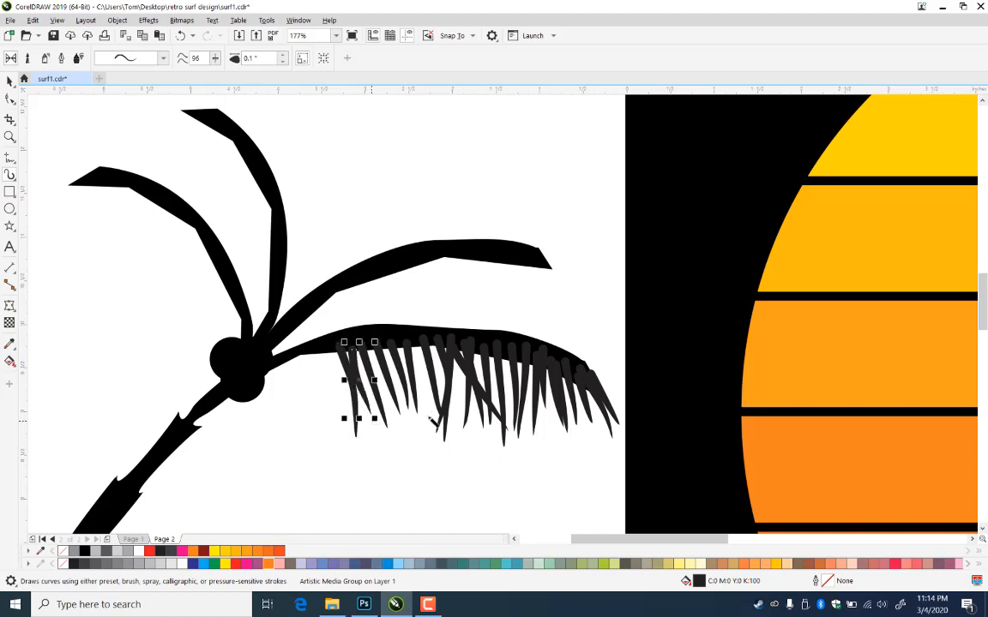
pyautogui.moveTo(327, 348)
pyautogui.mouseDown()
pyautogui.moveTo(342, 414)
pyautogui.moveTo(321, 368)
pyautogui.moveTo(318, 427)
pyautogui.mouseUp()
pyautogui.moveTo(299, 348); pyautogui.dragTo(299, 418)
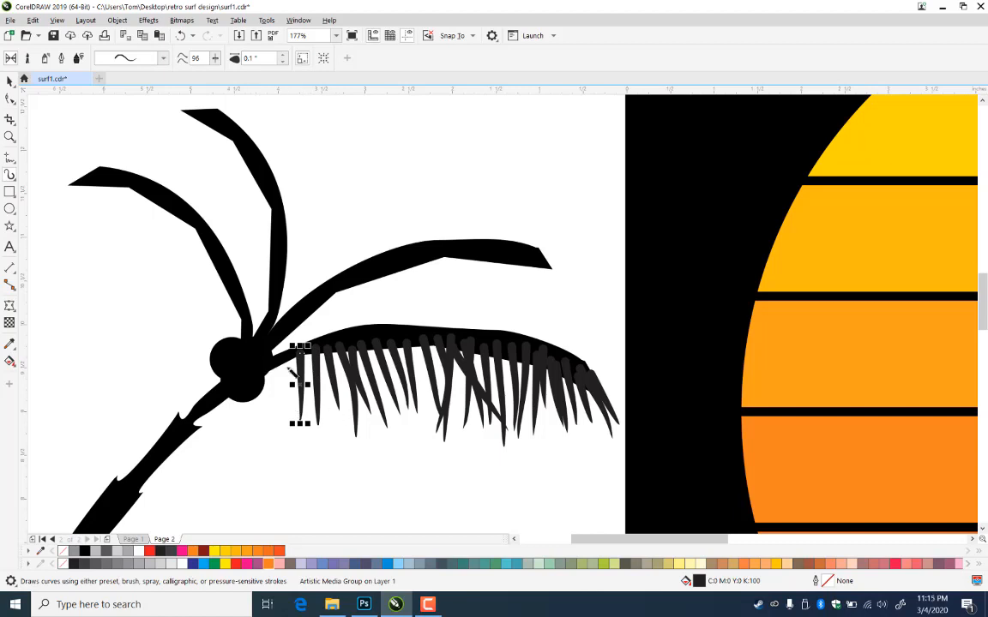
pyautogui.moveTo(281, 349)
pyautogui.mouseDown()
pyautogui.moveTo(287, 417)
pyautogui.moveTo(259, 442)
pyautogui.mouseUp()
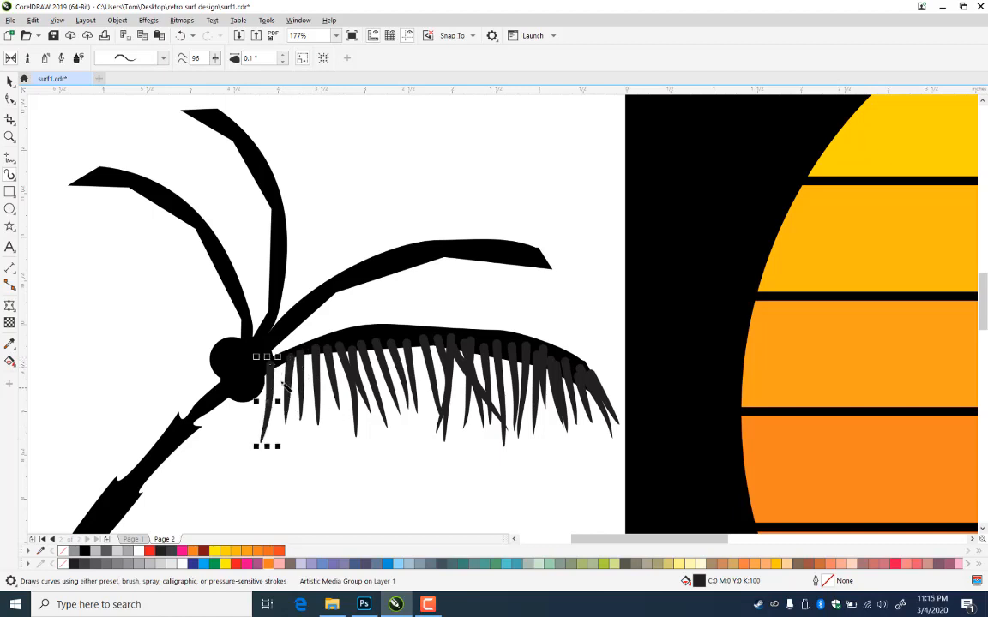
# Fill the gaps between the lower right frond's leaflets with more overlapping 0.1" tapered strokes, from the trunk back to the tip
pyautogui.moveTo(283, 360); pyautogui.dragTo(283, 461)
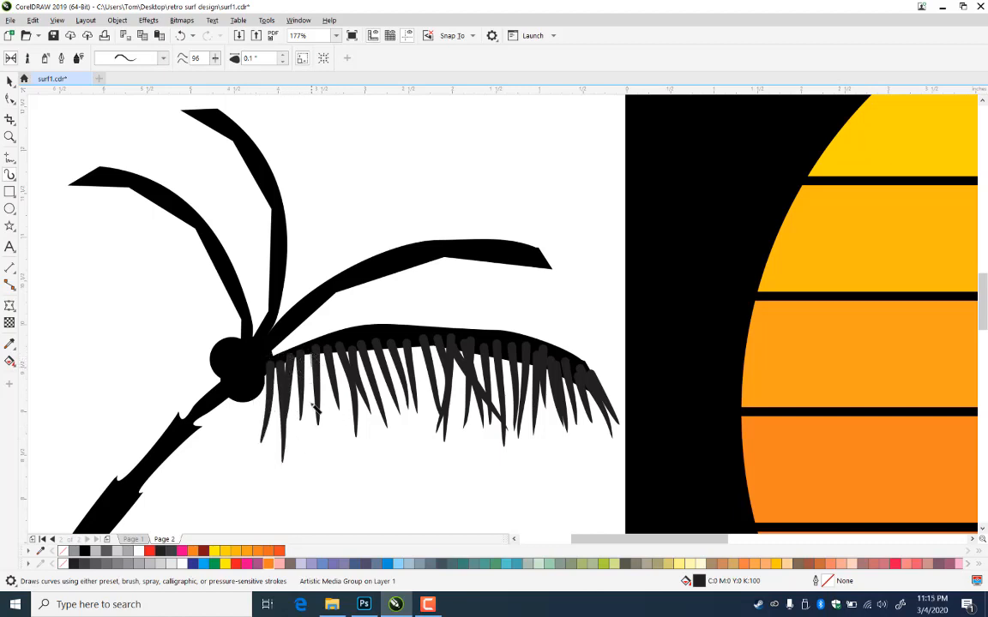
pyautogui.moveTo(311, 351); pyautogui.dragTo(311, 442)
pyautogui.moveTo(296, 354); pyautogui.dragTo(290, 441)
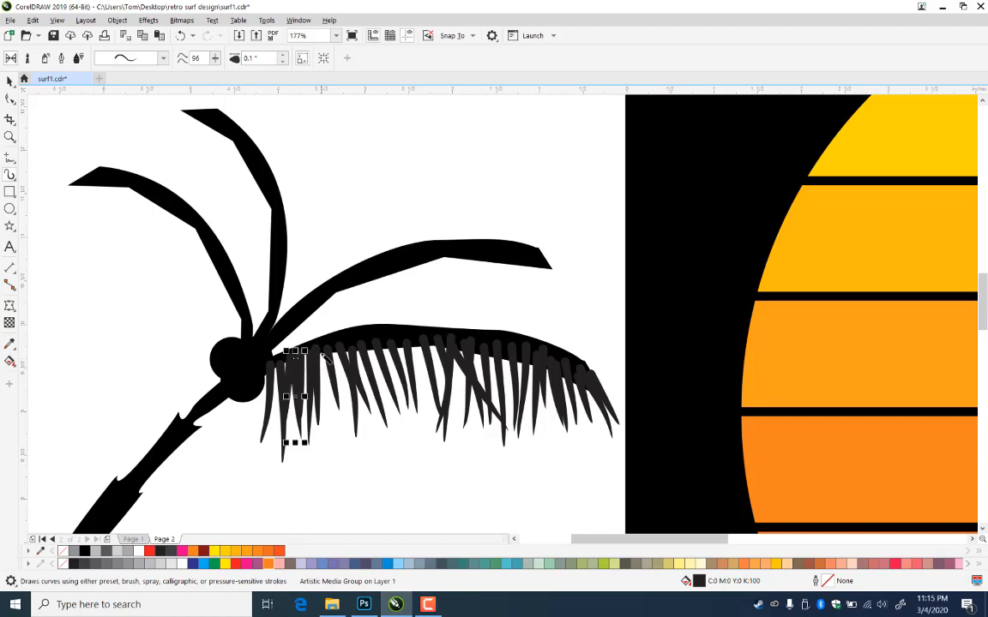
pyautogui.moveTo(322, 348); pyautogui.dragTo(321, 445)
pyautogui.moveTo(356, 350); pyautogui.dragTo(334, 444)
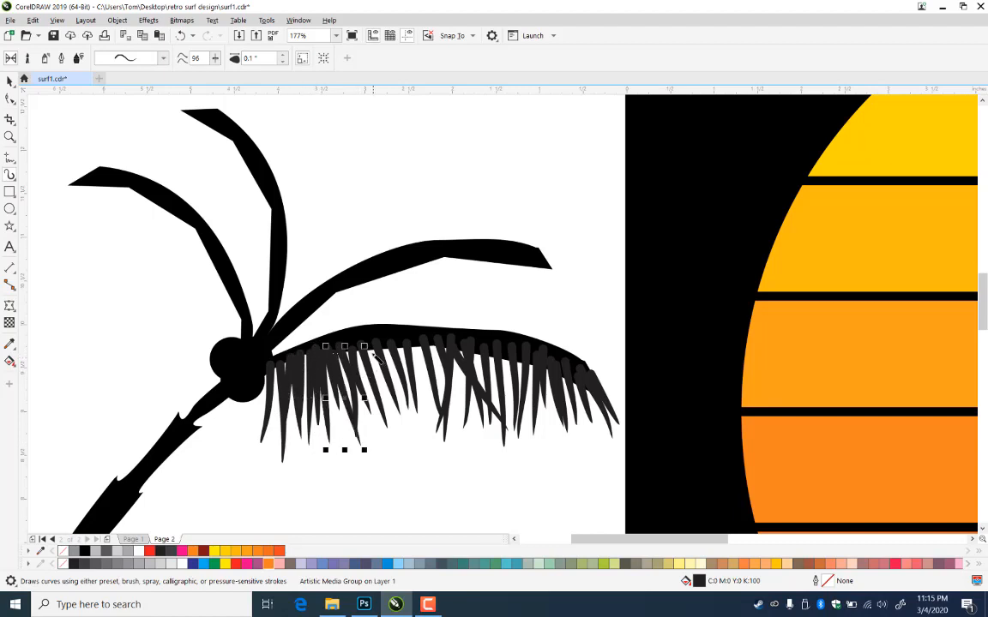
pyautogui.moveTo(375, 355); pyautogui.dragTo(401, 459)
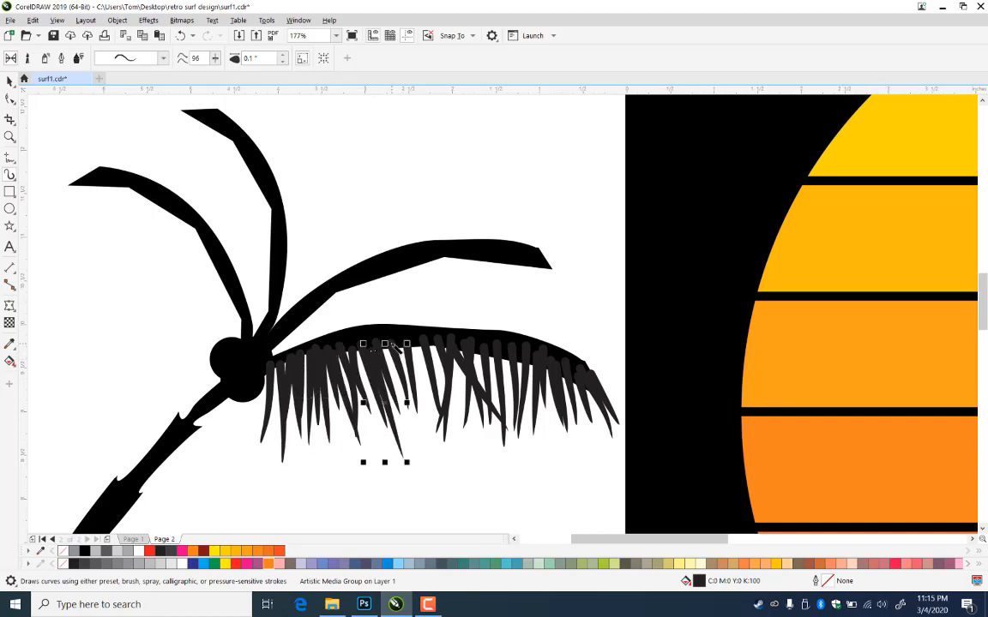
pyautogui.moveTo(390, 345); pyautogui.dragTo(433, 422)
pyautogui.moveTo(415, 343); pyautogui.dragTo(429, 441)
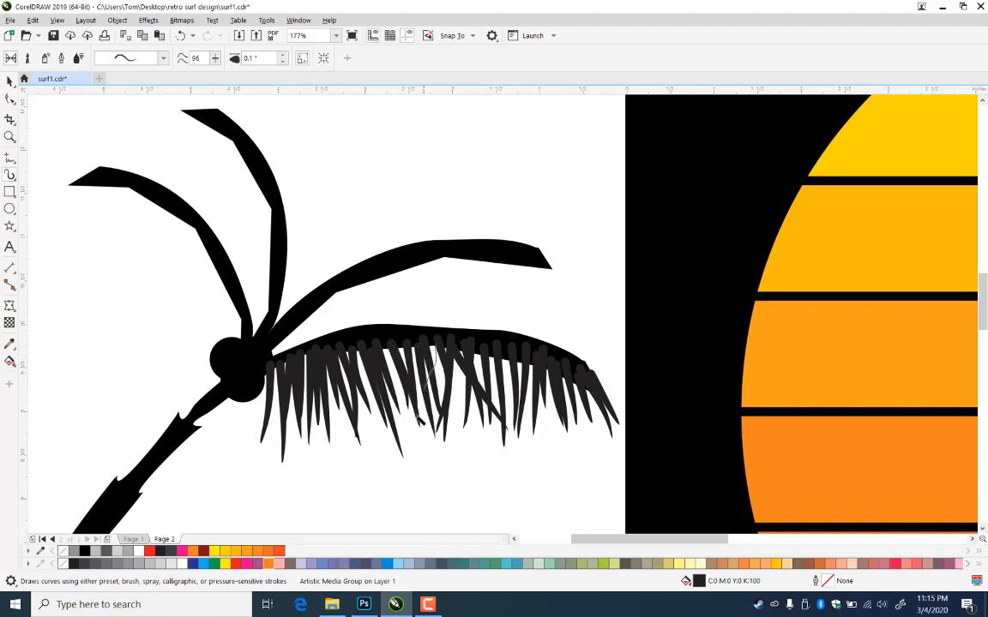
pyautogui.moveTo(435, 343); pyautogui.dragTo(413, 451)
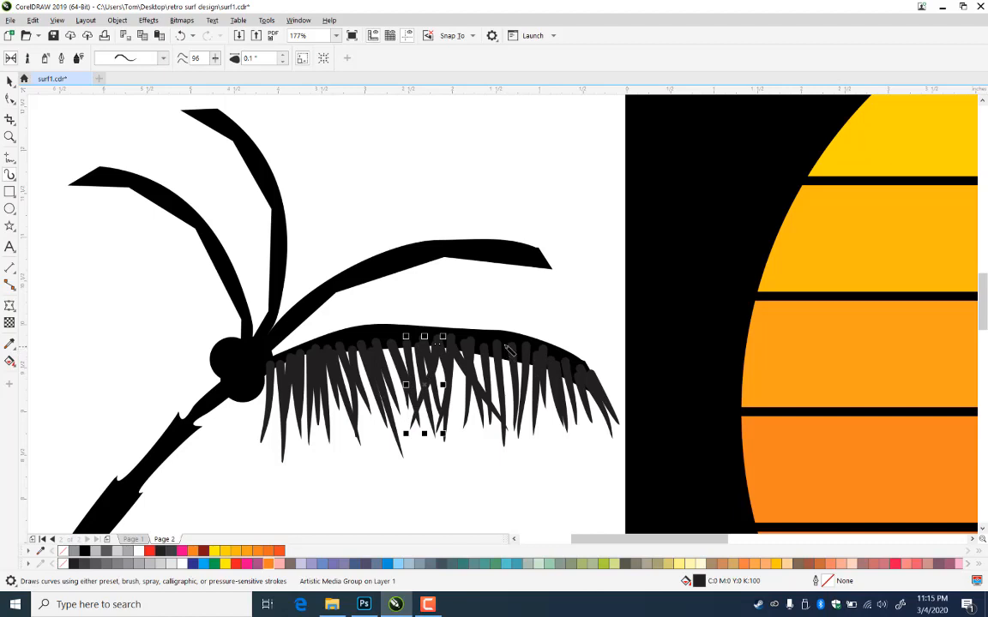
pyautogui.moveTo(505, 345); pyautogui.dragTo(515, 414)
pyautogui.moveTo(481, 341)
pyautogui.mouseDown()
pyautogui.moveTo(485, 377)
pyautogui.moveTo(518, 414)
pyautogui.mouseUp()
pyautogui.moveTo(542, 358); pyautogui.dragTo(542, 434)
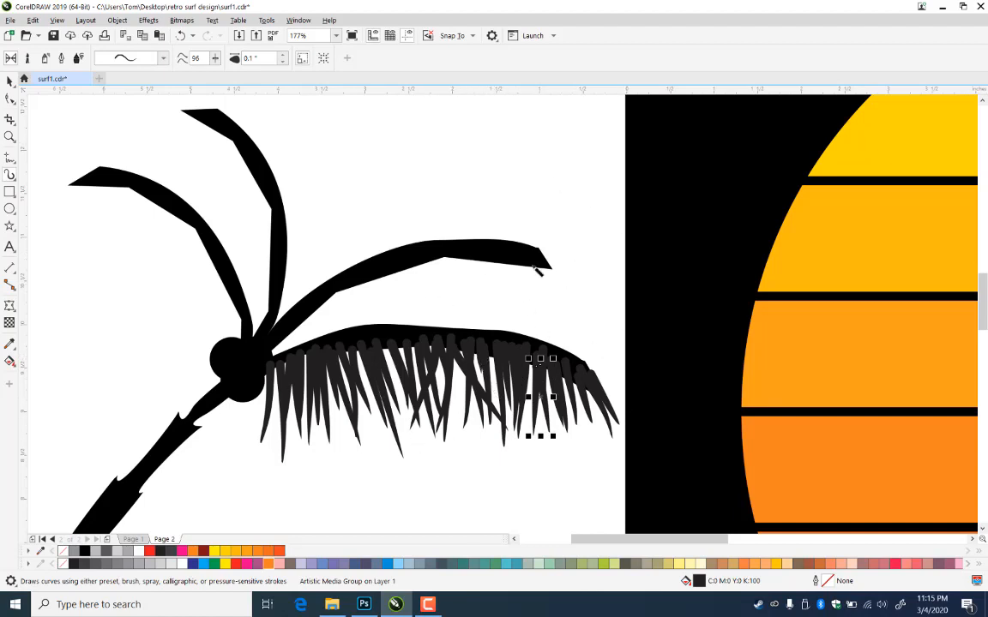
# Draw hanging 0.1" tapered leaflets beneath the outer half of the upper right frond, starting at its tip
pyautogui.moveTo(536, 251); pyautogui.dragTo(569, 320)
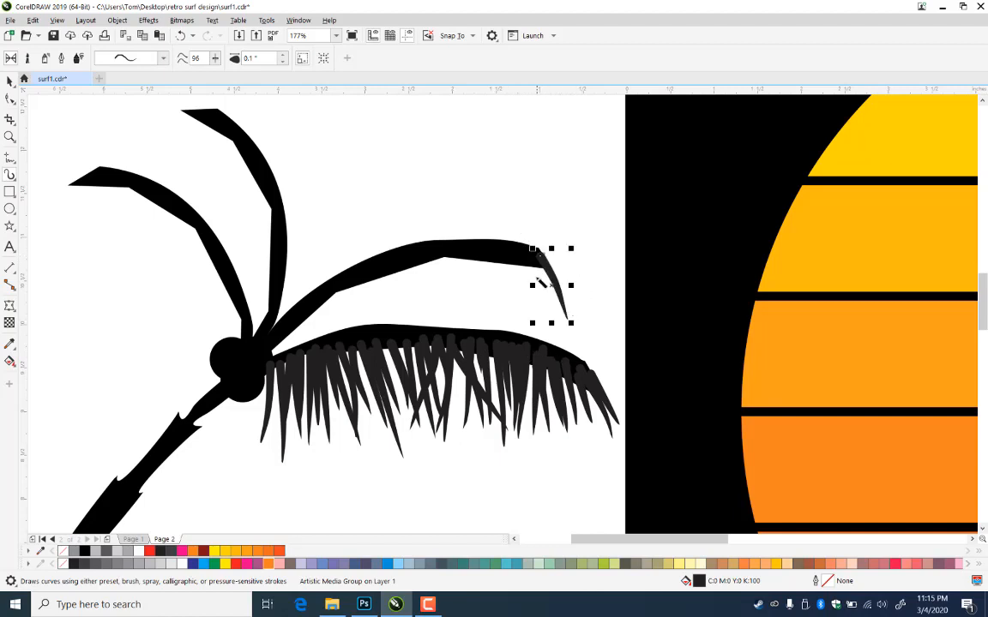
pyautogui.moveTo(533, 254); pyautogui.dragTo(549, 309)
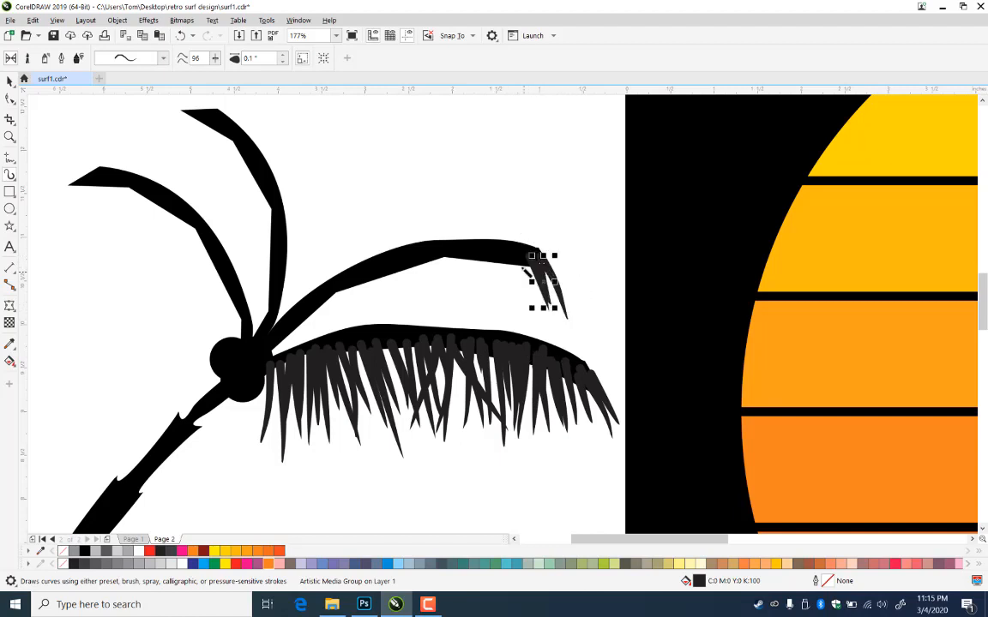
pyautogui.moveTo(518, 250); pyautogui.dragTo(533, 310)
pyautogui.moveTo(508, 256); pyautogui.dragTo(515, 312)
pyautogui.moveTo(493, 258); pyautogui.dragTo(504, 307)
pyautogui.moveTo(463, 249)
pyautogui.mouseDown()
pyautogui.moveTo(491, 299)
pyautogui.moveTo(500, 296)
pyautogui.moveTo(475, 307)
pyautogui.moveTo(482, 297)
pyautogui.mouseUp()
pyautogui.moveTo(436, 259); pyautogui.dragTo(465, 319)
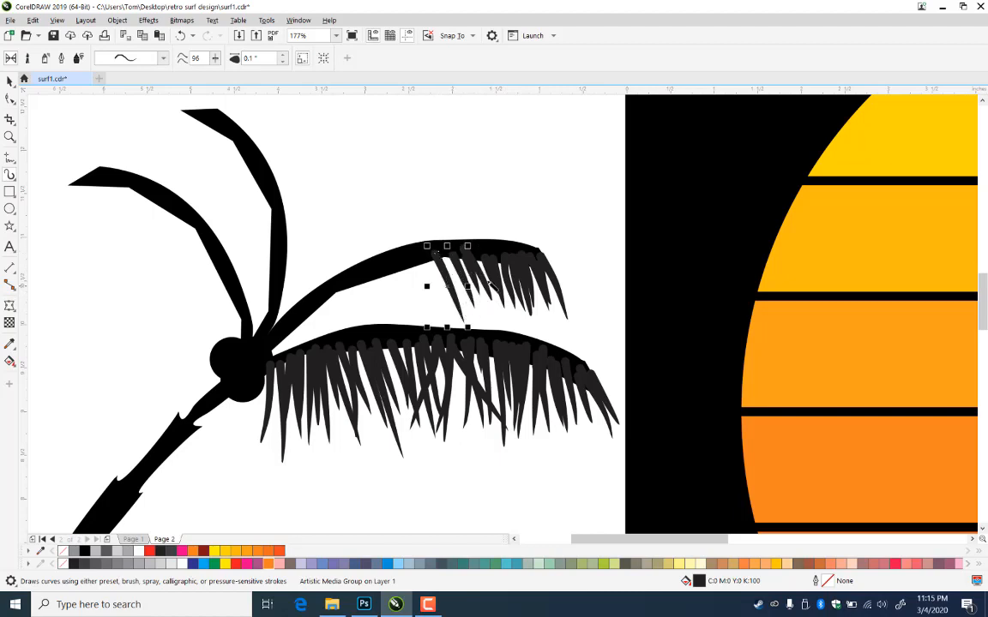
# Add short 0.1" leaflets slanting upward toward the tip along the top edge of the upper right frond's outer half
pyautogui.moveTo(457, 237)
pyautogui.mouseDown()
pyautogui.moveTo(522, 223)
pyautogui.moveTo(531, 238)
pyautogui.mouseUp()
pyautogui.hotkey('ctrl', 'z')
pyautogui.moveTo(471, 242)
pyautogui.mouseDown()
pyautogui.moveTo(498, 225)
pyautogui.moveTo(522, 231)
pyautogui.moveTo(502, 220)
pyautogui.mouseUp()
pyautogui.moveTo(521, 257); pyautogui.dragTo(553, 243)
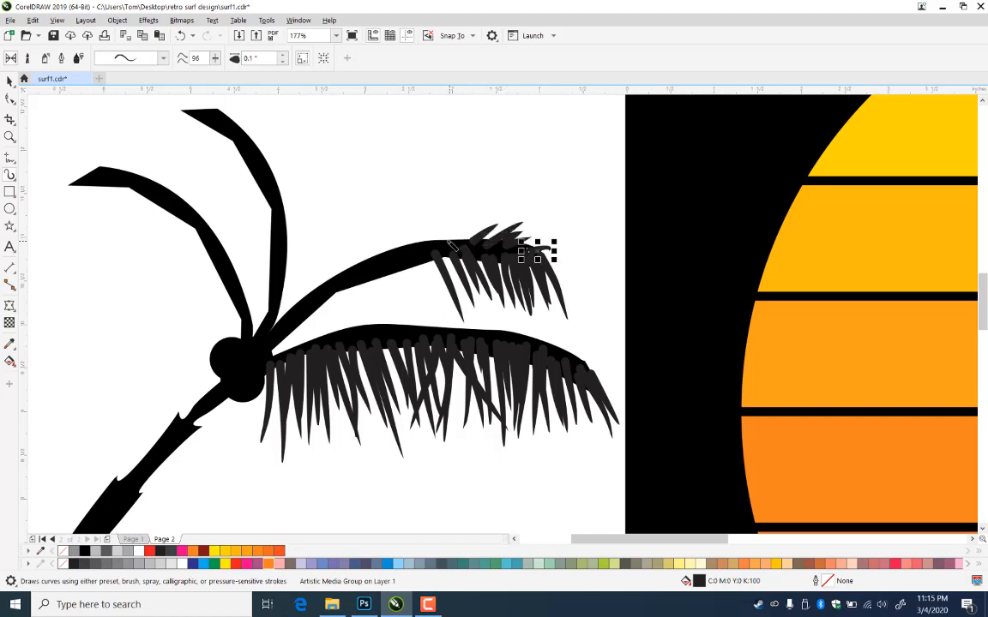
pyautogui.moveTo(452, 246); pyautogui.dragTo(523, 207)
pyautogui.hotkey('ctrl', 'z')
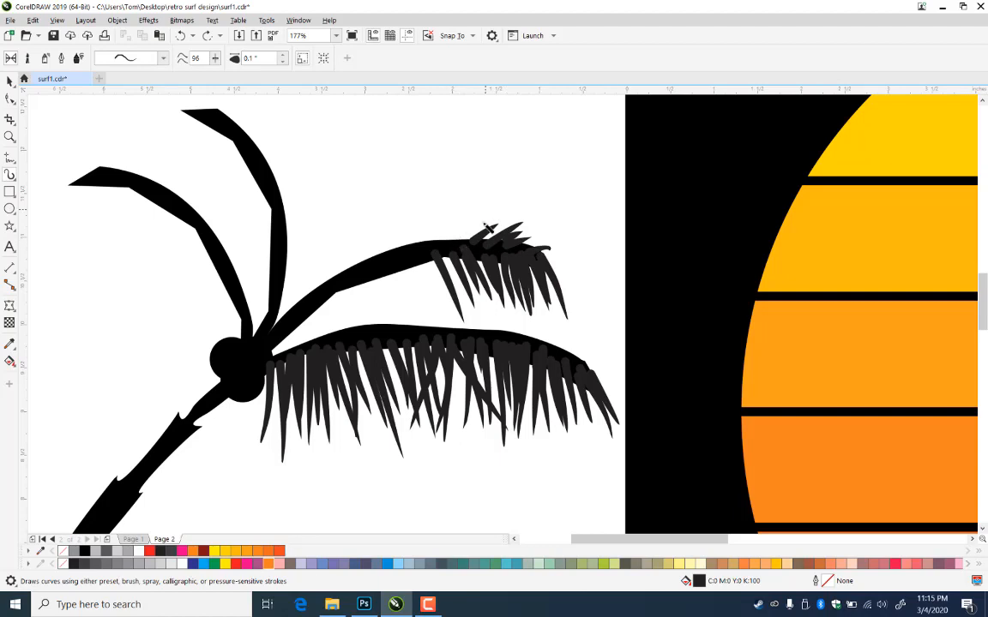
pyautogui.moveTo(458, 244)
pyautogui.mouseDown()
pyautogui.moveTo(484, 211)
pyautogui.moveTo(483, 227)
pyautogui.mouseUp()
pyautogui.moveTo(423, 245); pyautogui.dragTo(455, 229)
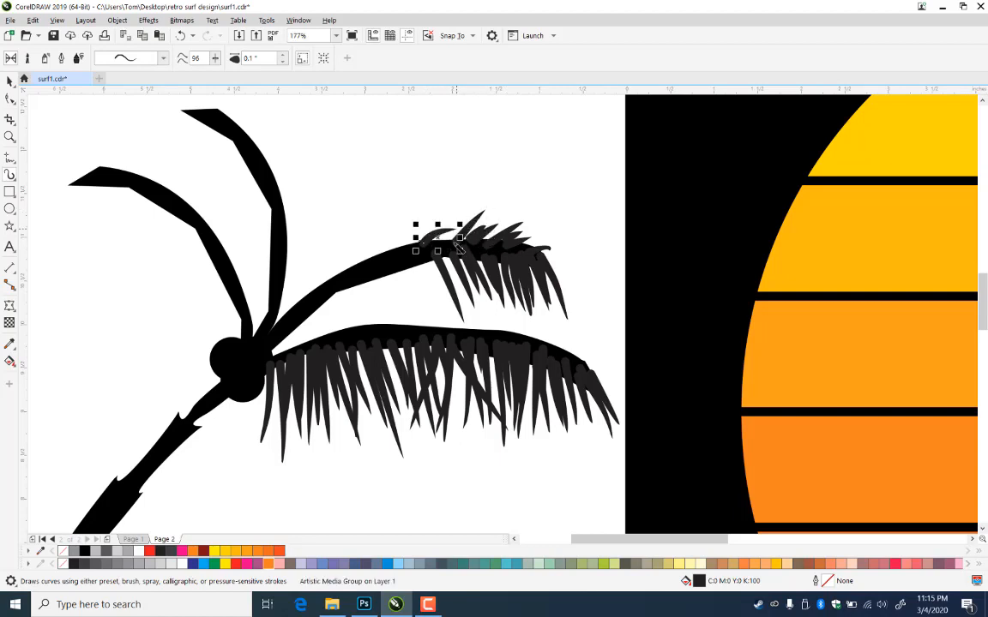
# Reduce the stroke width to 0.07" and draw upward-pointing leaflets along the rest of the upper right frond's top edge to the trunk
pyautogui.click(282, 62)
pyautogui.click(282, 62)
pyautogui.click(282, 62)
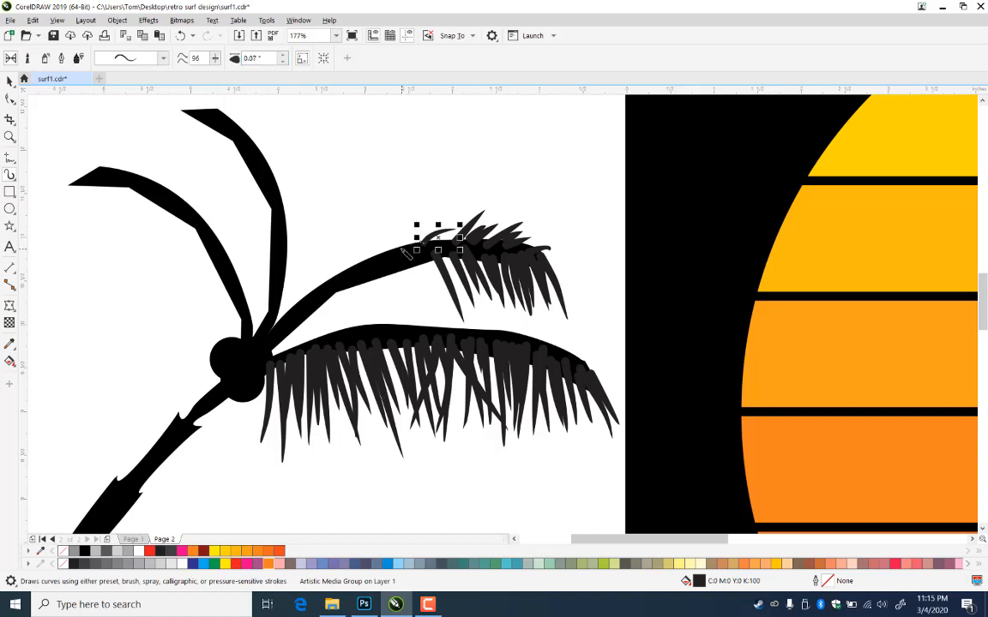
pyautogui.moveTo(403, 249); pyautogui.dragTo(462, 242)
pyautogui.moveTo(399, 258)
pyautogui.mouseDown()
pyautogui.moveTo(429, 228)
pyautogui.moveTo(417, 219)
pyautogui.mouseUp()
pyautogui.hotkey('ctrl', 'z')
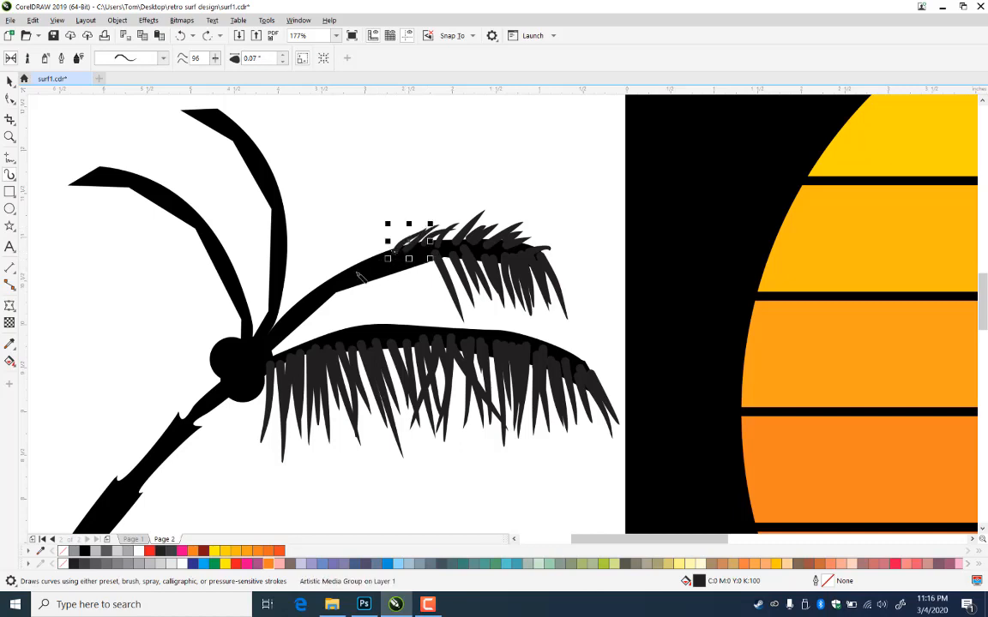
pyautogui.moveTo(375, 268)
pyautogui.mouseDown()
pyautogui.moveTo(401, 223)
pyautogui.moveTo(386, 233)
pyautogui.mouseUp()
pyautogui.moveTo(354, 275)
pyautogui.mouseDown()
pyautogui.moveTo(351, 247)
pyautogui.moveTo(379, 234)
pyautogui.moveTo(332, 278)
pyautogui.moveTo(339, 238)
pyautogui.mouseUp()
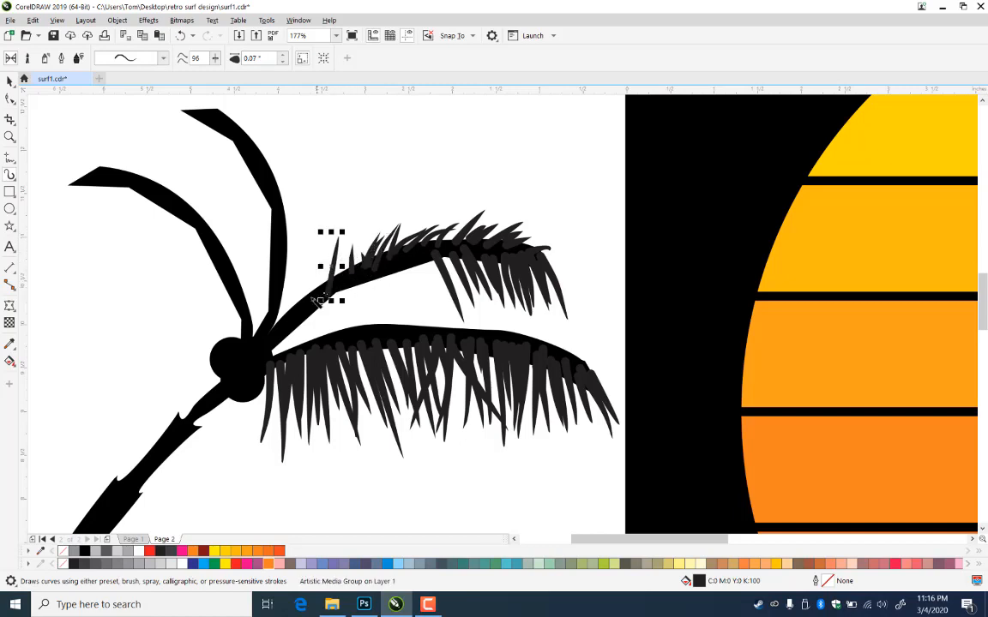
pyautogui.moveTo(310, 299); pyautogui.dragTo(320, 261)
pyautogui.moveTo(282, 318); pyautogui.dragTo(298, 268)
pyautogui.moveTo(293, 309)
pyautogui.mouseDown()
pyautogui.moveTo(304, 265)
pyautogui.moveTo(328, 248)
pyautogui.moveTo(346, 259)
pyautogui.moveTo(339, 241)
pyautogui.moveTo(369, 217)
pyautogui.mouseUp()
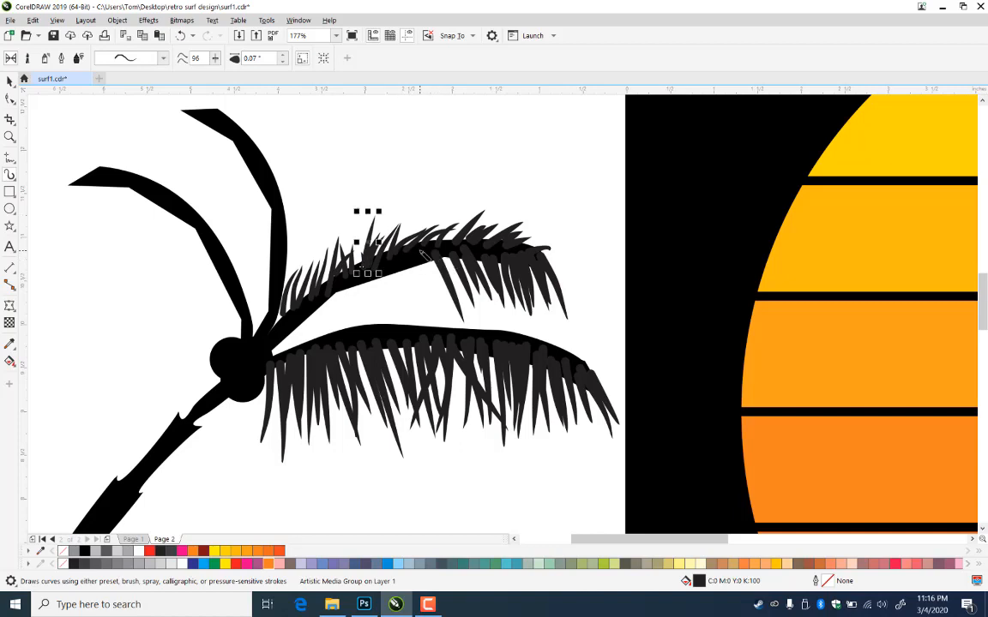
# Draw hanging 0.07" tapered leaflets beneath the middle section of the upper right frond, undoing the stray last one
pyautogui.moveTo(420, 251)
pyautogui.mouseDown()
pyautogui.moveTo(444, 300)
pyautogui.moveTo(439, 270)
pyautogui.moveTo(465, 303)
pyautogui.mouseUp()
pyautogui.moveTo(417, 259)
pyautogui.mouseDown()
pyautogui.moveTo(444, 303)
pyautogui.moveTo(434, 309)
pyautogui.moveTo(441, 320)
pyautogui.mouseUp()
pyautogui.moveTo(383, 266); pyautogui.dragTo(417, 316)
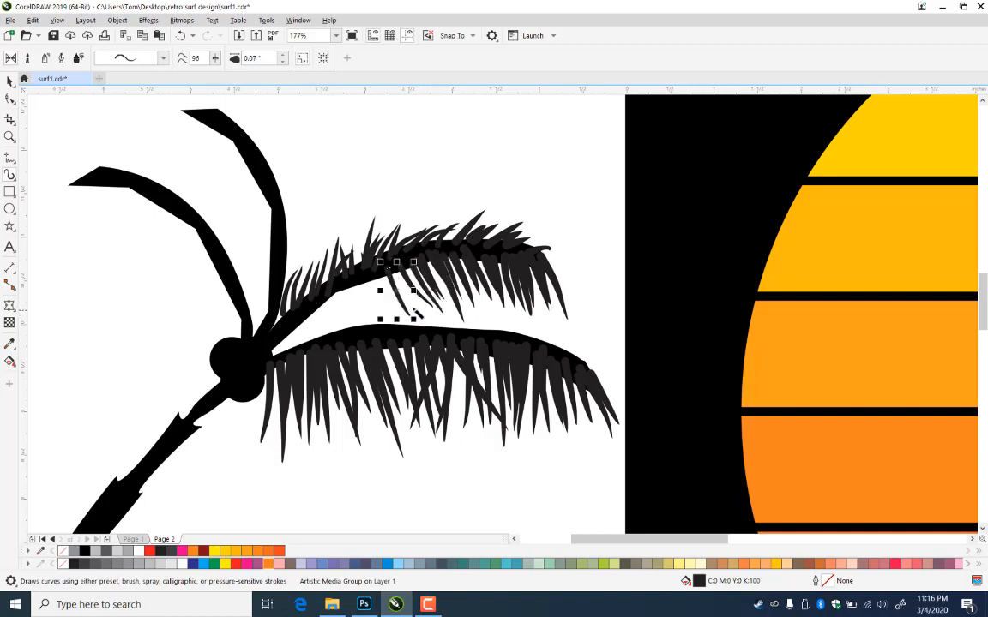
pyautogui.moveTo(382, 265); pyautogui.dragTo(440, 325)
pyautogui.moveTo(413, 272); pyautogui.dragTo(447, 309)
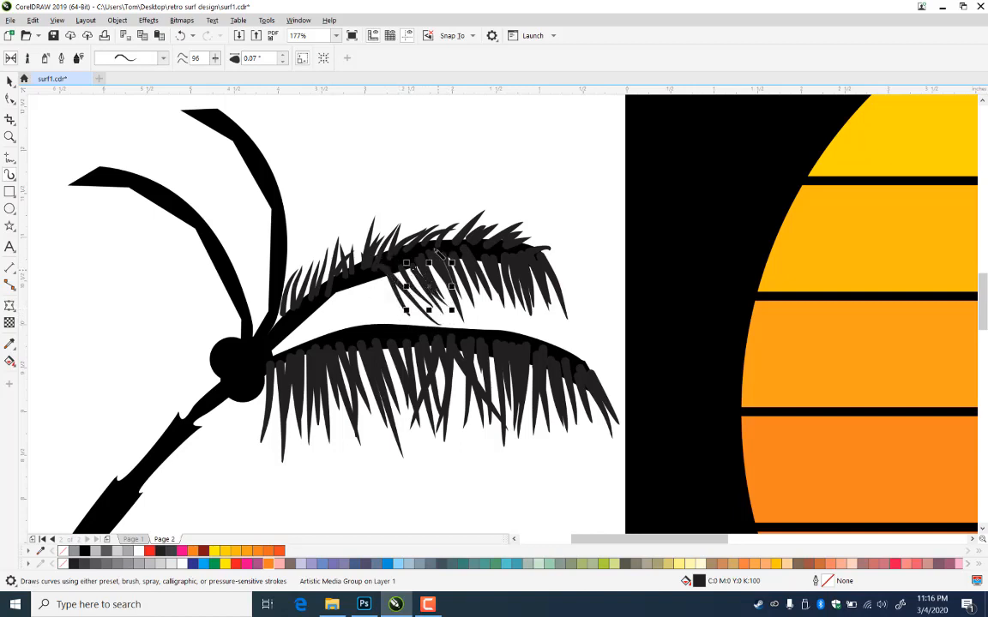
pyautogui.moveTo(434, 248); pyautogui.dragTo(469, 294)
pyautogui.moveTo(376, 279); pyautogui.dragTo(397, 337)
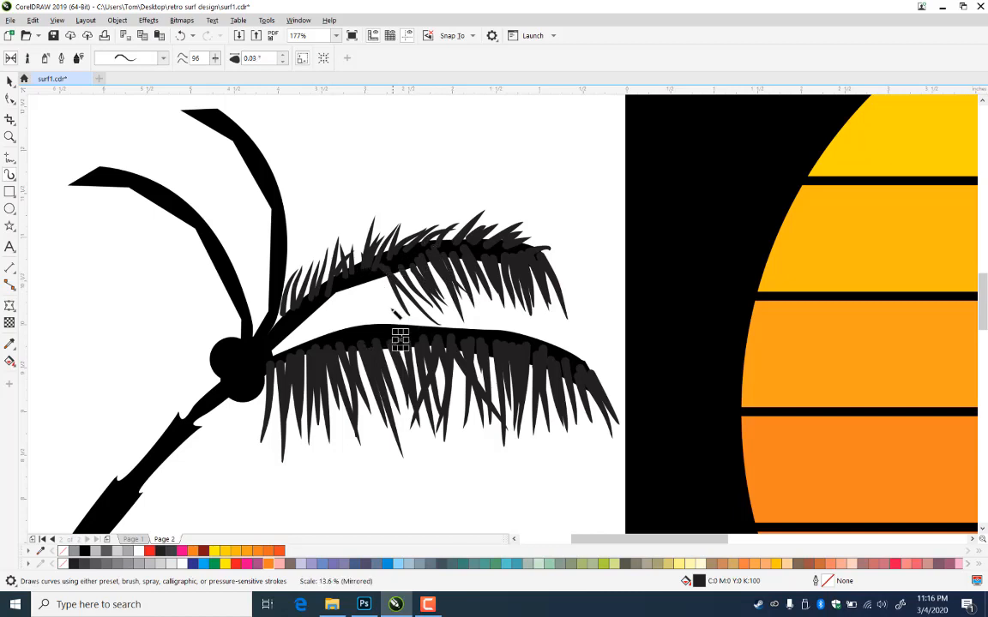
pyautogui.hotkey('ctrl', 'z')
# Continue the 0.07" hanging leaflets along the underside of the upper right frond's inner half to the trunk, undoing the misplaced stroke there
pyautogui.moveTo(364, 283); pyautogui.dragTo(412, 331)
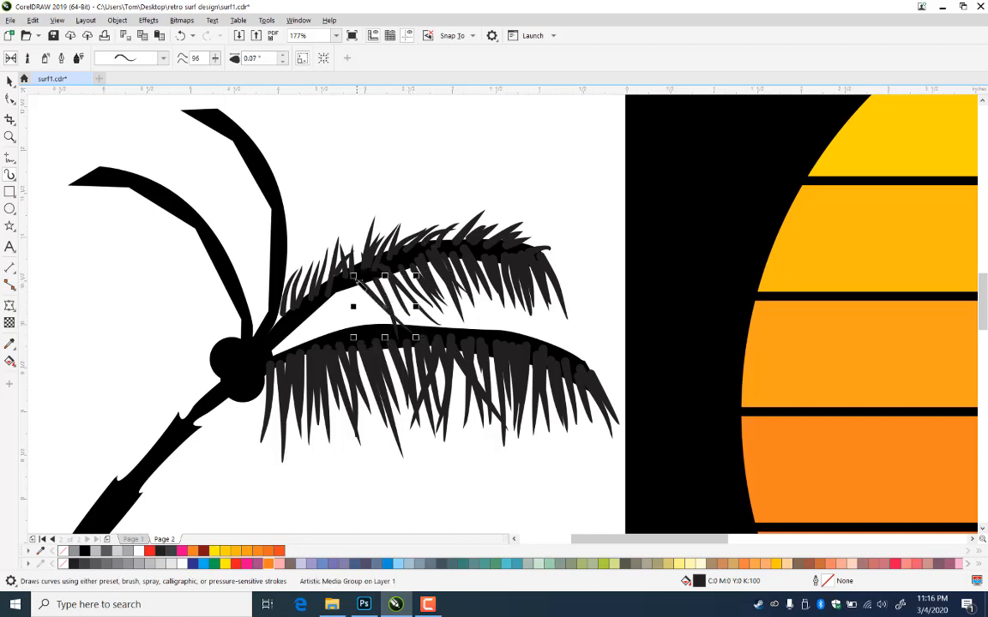
pyautogui.moveTo(352, 280)
pyautogui.mouseDown()
pyautogui.moveTo(389, 330)
pyautogui.moveTo(374, 338)
pyautogui.moveTo(361, 316)
pyautogui.moveTo(389, 336)
pyautogui.moveTo(361, 335)
pyautogui.mouseUp()
pyautogui.moveTo(314, 308)
pyautogui.mouseDown()
pyautogui.moveTo(357, 344)
pyautogui.moveTo(367, 336)
pyautogui.moveTo(335, 334)
pyautogui.moveTo(337, 346)
pyautogui.moveTo(330, 335)
pyautogui.moveTo(334, 359)
pyautogui.mouseUp()
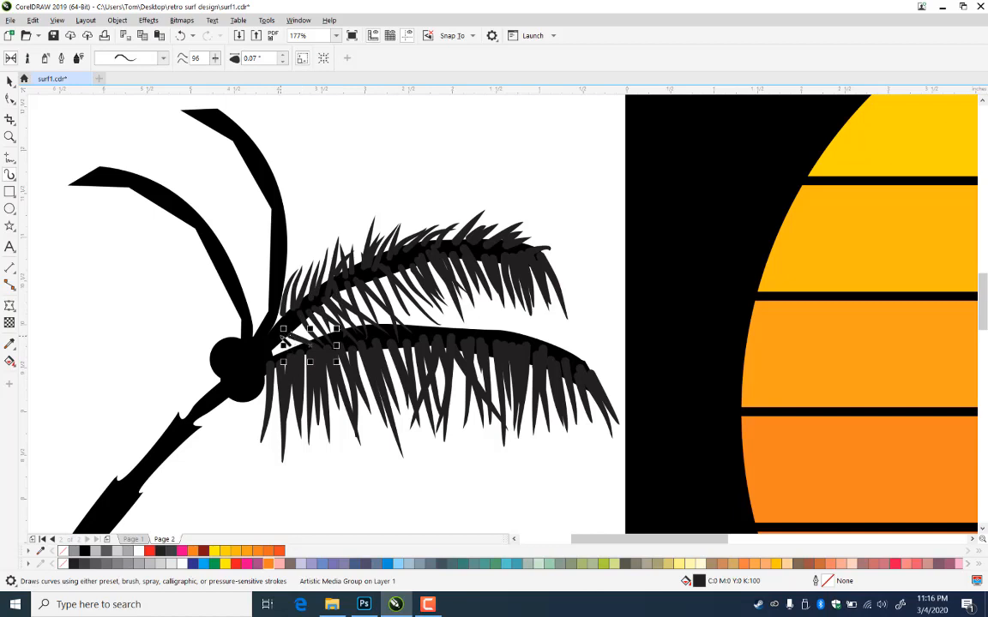
pyautogui.moveTo(281, 338)
pyautogui.mouseDown()
pyautogui.moveTo(299, 353)
pyautogui.moveTo(288, 362)
pyautogui.moveTo(296, 380)
pyautogui.mouseUp()
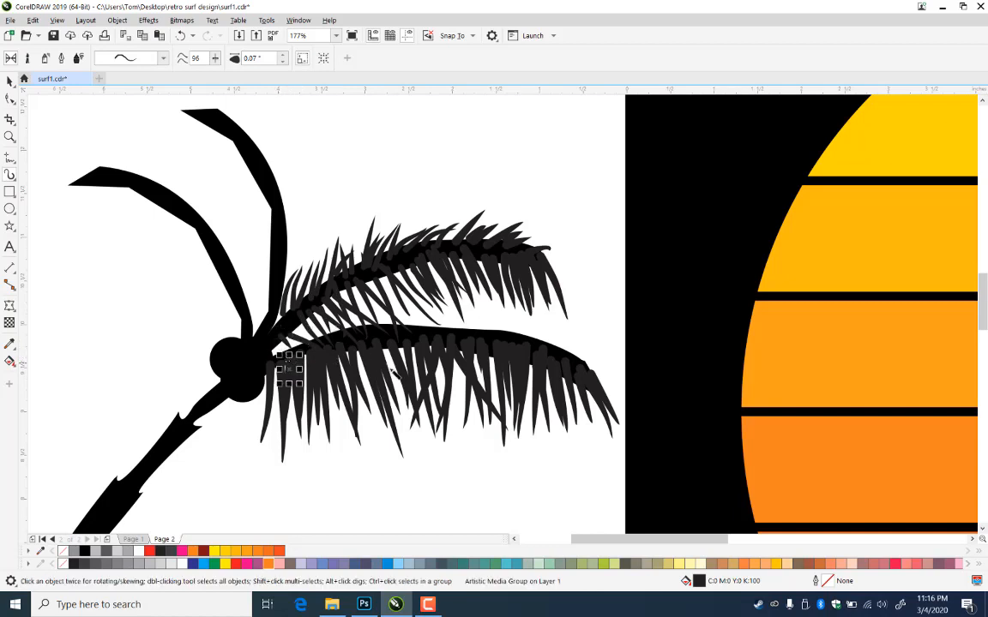
pyautogui.moveTo(271, 336); pyautogui.dragTo(288, 360)
pyautogui.moveTo(289, 321)
pyautogui.mouseDown()
pyautogui.moveTo(316, 350)
pyautogui.moveTo(341, 357)
pyautogui.mouseUp()
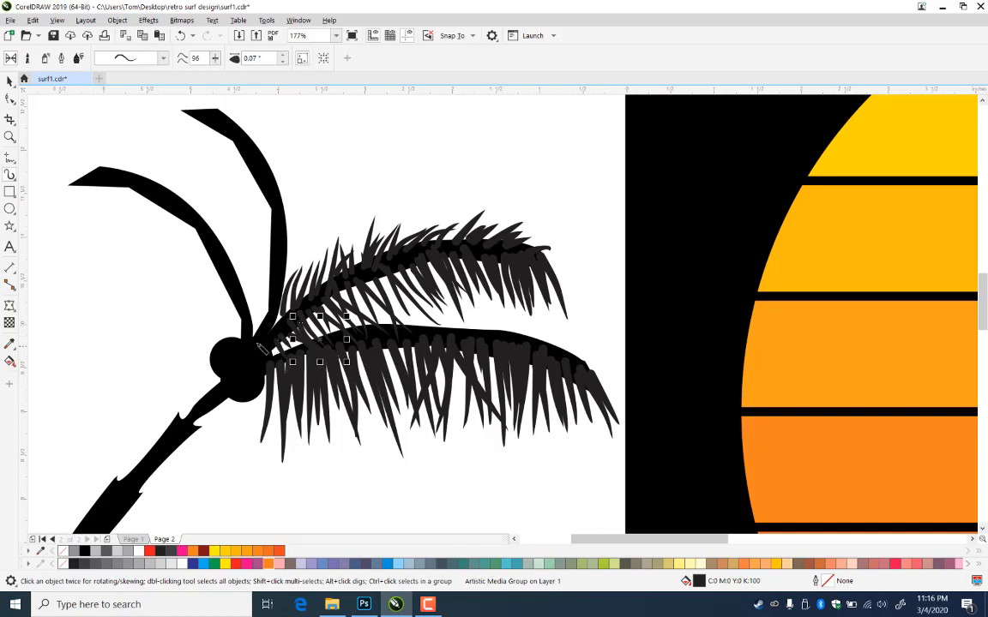
pyautogui.moveTo(257, 344)
pyautogui.mouseDown()
pyautogui.moveTo(302, 363)
pyautogui.moveTo(286, 344)
pyautogui.moveTo(304, 352)
pyautogui.moveTo(334, 337)
pyautogui.mouseUp()
pyautogui.hotkey('ctrl', 'z')
# Fill the gaps beneath the upper right frond with more overlapping 0.07" leaflets, working from the trunk outward
pyautogui.moveTo(322, 309); pyautogui.dragTo(367, 345)
pyautogui.moveTo(345, 285); pyautogui.dragTo(401, 331)
pyautogui.moveTo(368, 273); pyautogui.dragTo(389, 306)
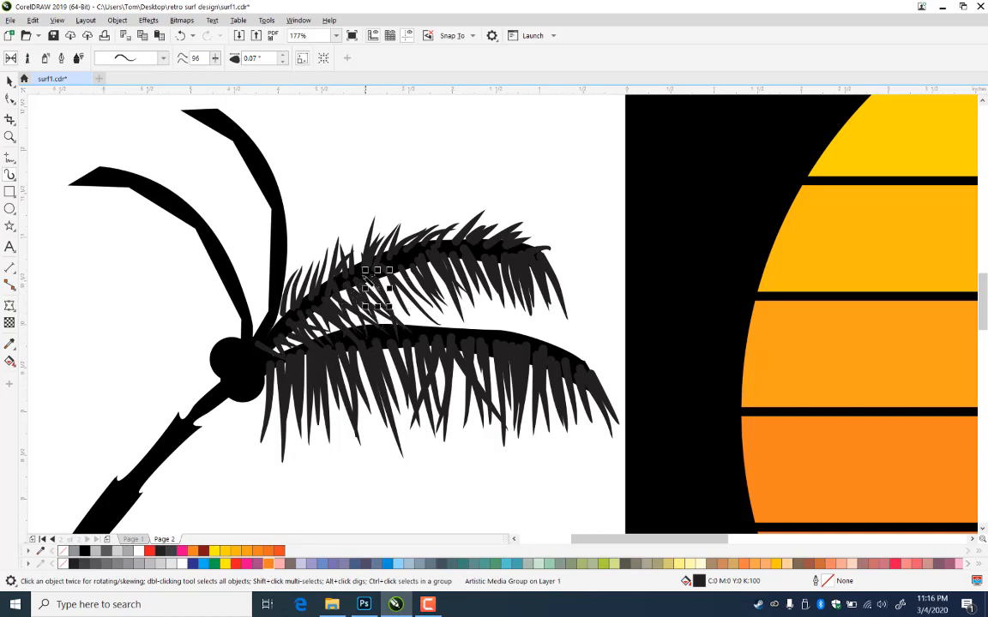
pyautogui.moveTo(357, 270); pyautogui.dragTo(387, 319)
pyautogui.moveTo(341, 286); pyautogui.dragTo(367, 329)
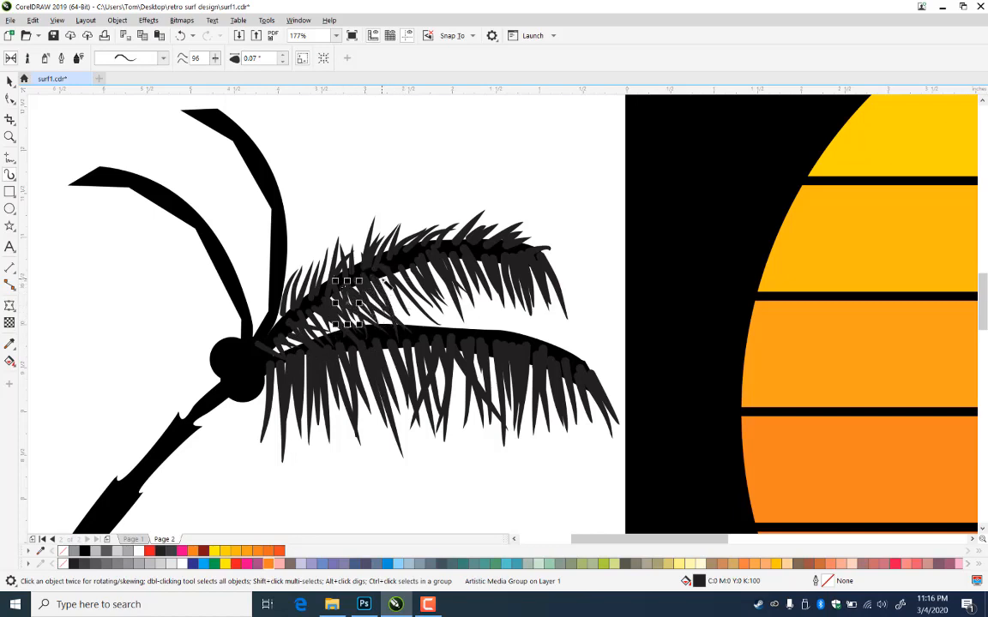
pyautogui.moveTo(382, 274); pyautogui.dragTo(416, 333)
pyautogui.moveTo(406, 268); pyautogui.dragTo(448, 323)
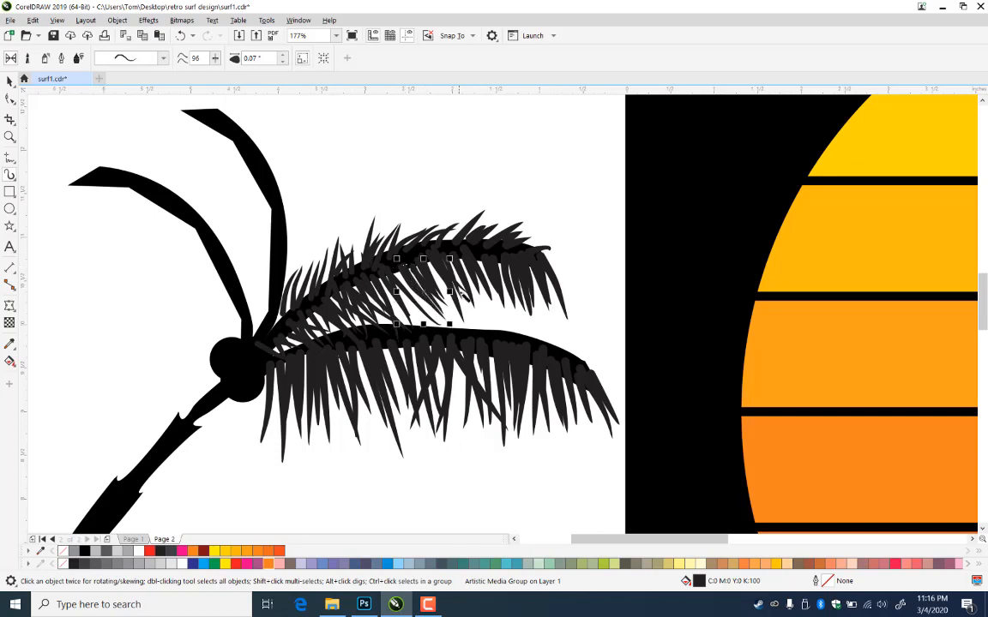
pyautogui.moveTo(471, 266); pyautogui.dragTo(494, 305)
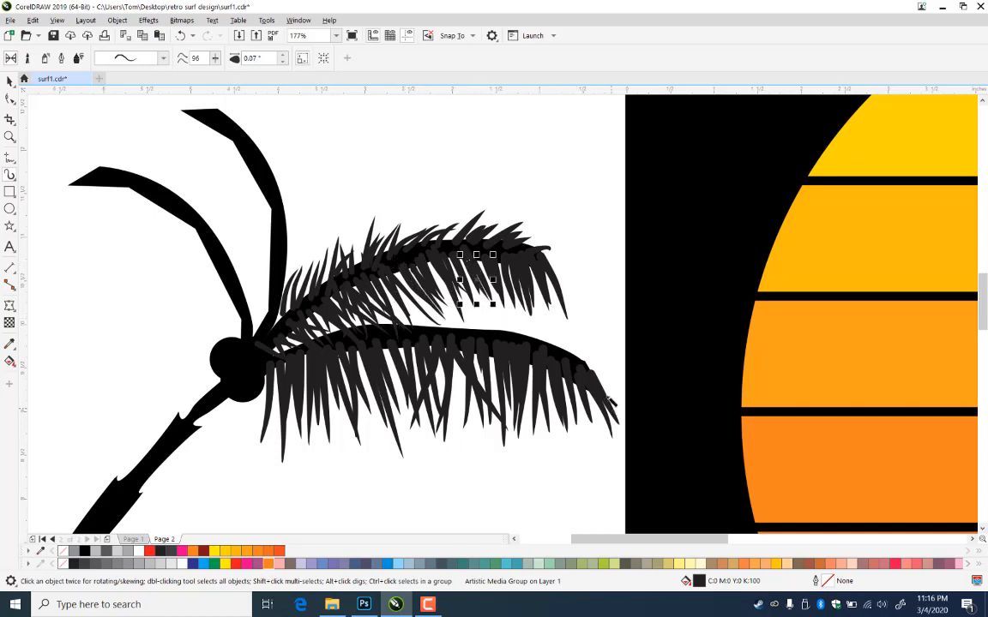
# Select both right fronds with all their leaflets and the coconuts, and fill them with black
pyautogui.click(544, 186)
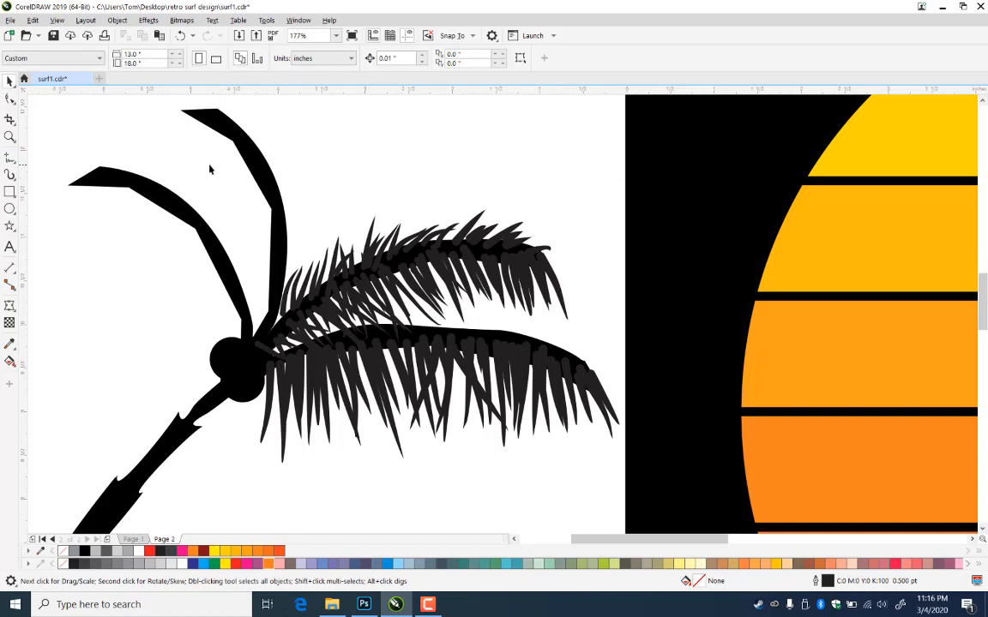
pyautogui.moveTo(209, 169); pyautogui.dragTo(630, 515)
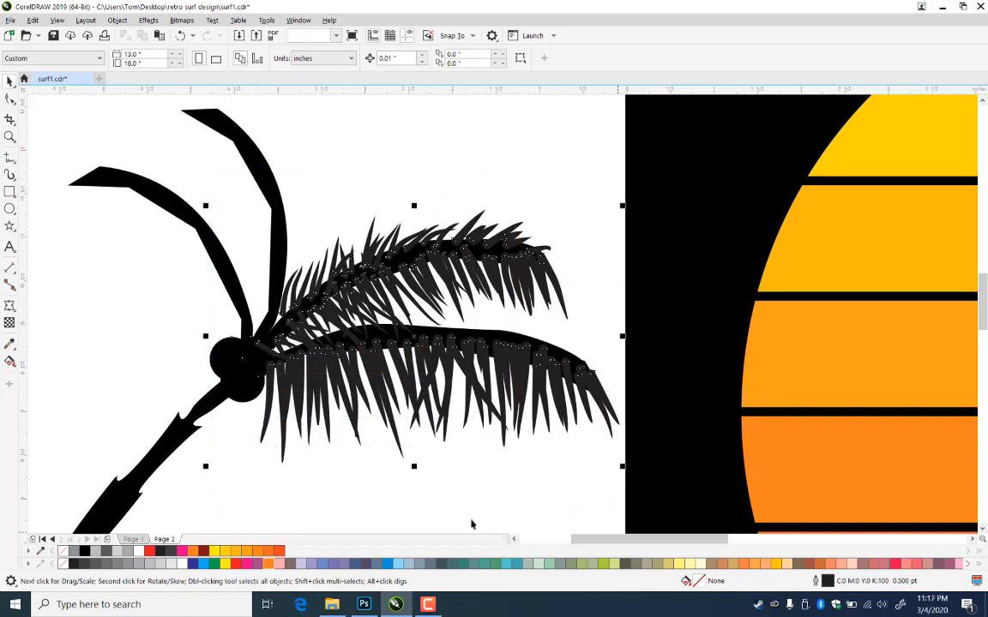
pyautogui.click(86, 551)
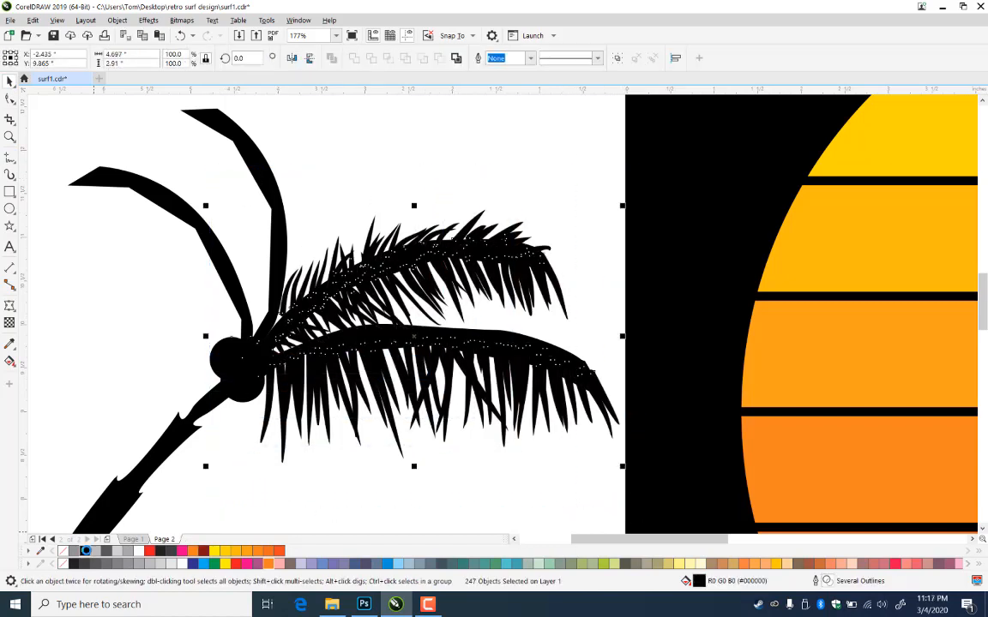
pyautogui.click(554, 331)
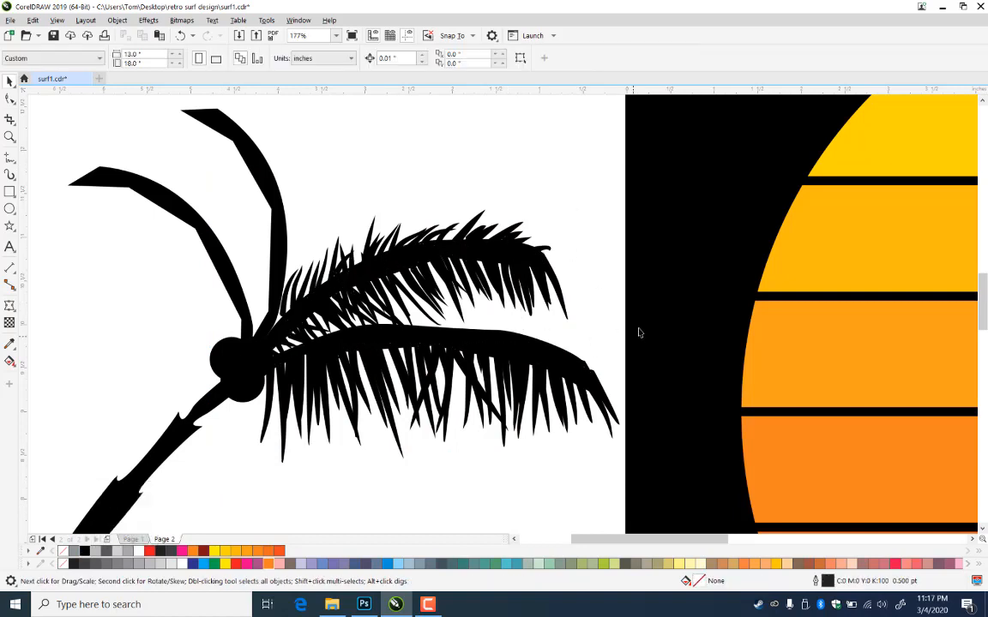
# Try duplicating the upper right frond's outer leaflets with a slight offset toward the tip
pyautogui.moveTo(397, 336); pyautogui.dragTo(394, 349)
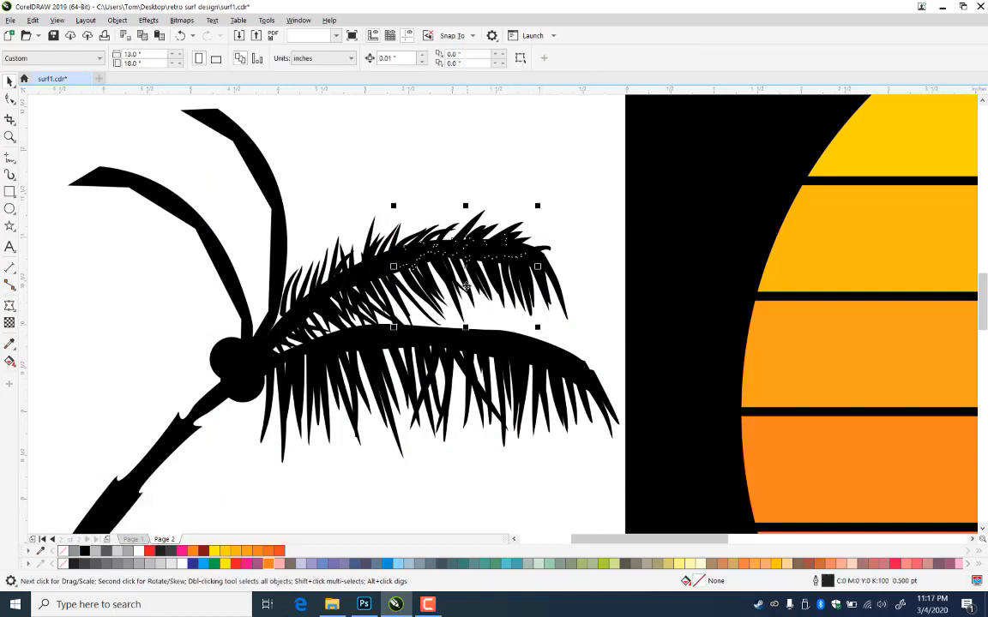
pyautogui.moveTo(452, 282); pyautogui.dragTo(466, 284)
pyautogui.rightClick(465, 284)
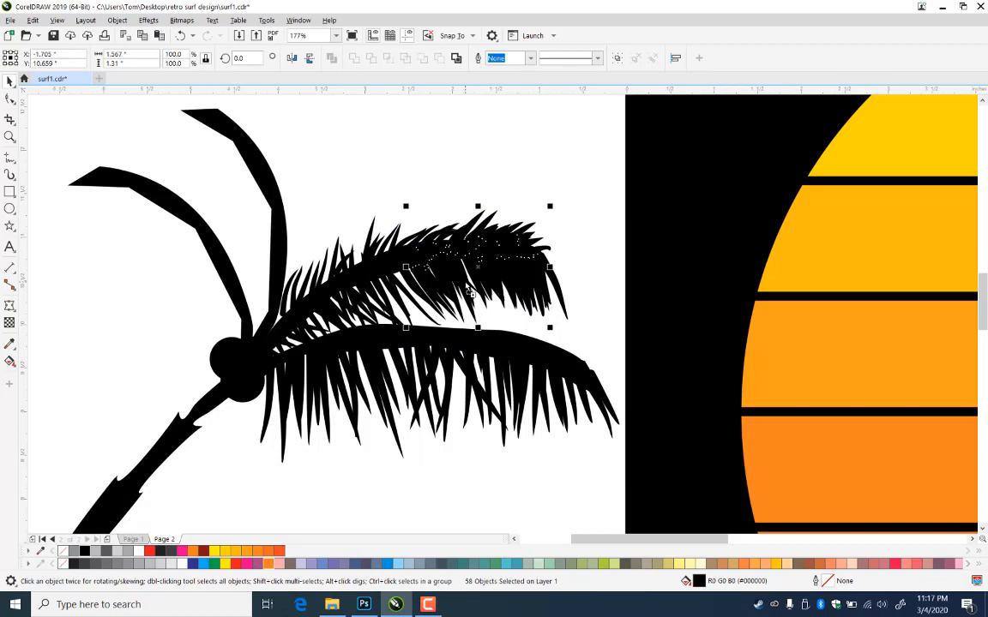
pyautogui.hotkey('ctrl', 'z')
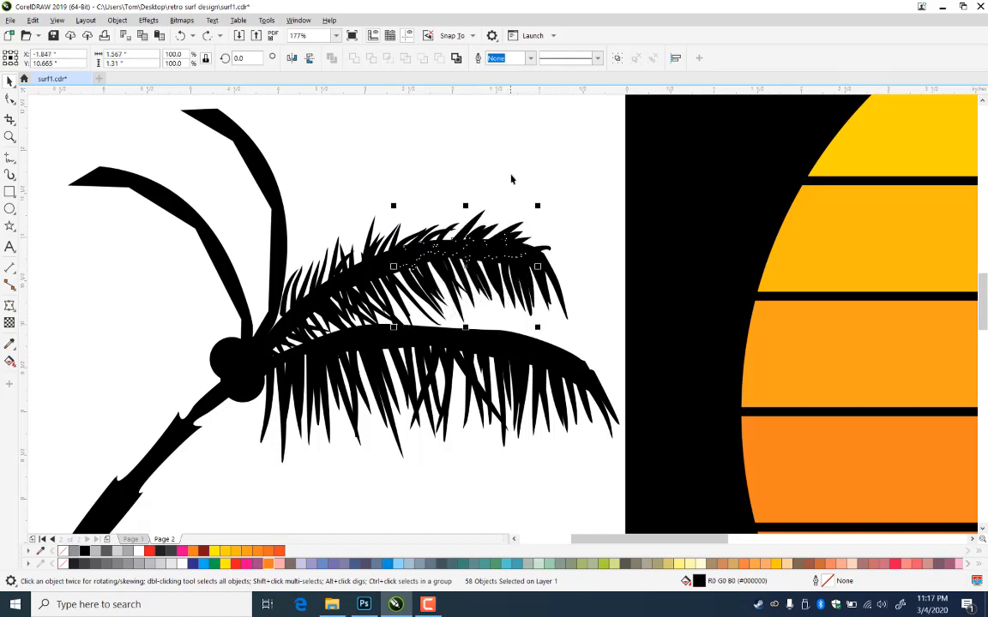
pyautogui.click(511, 179)
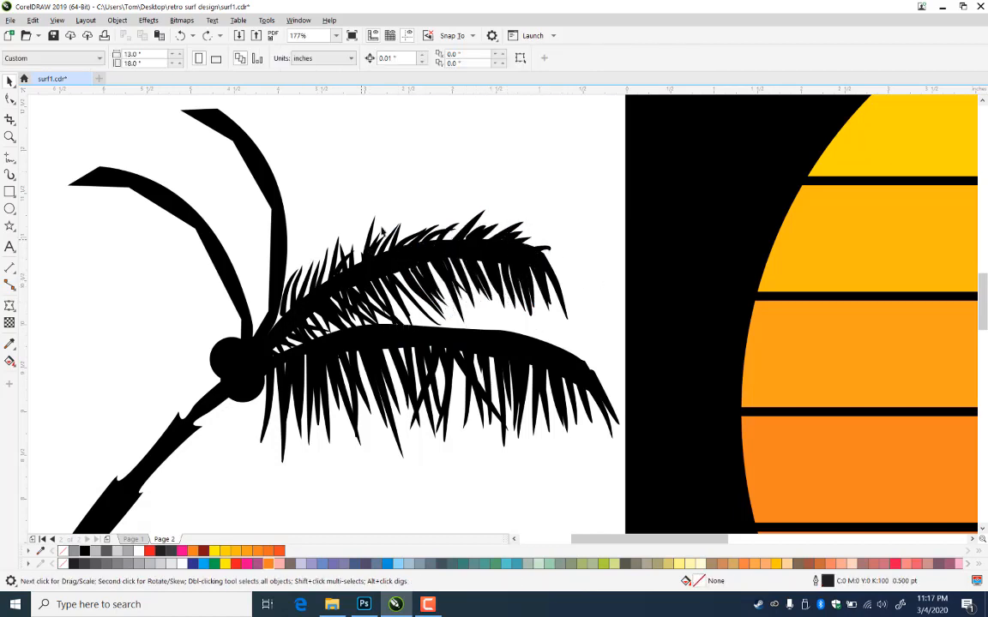
# Thicken the foliage near the trunk by placing offset duplicates of the inner leaflets of the upper and lower right fronds
pyautogui.moveTo(328, 283); pyautogui.dragTo(235, 380)
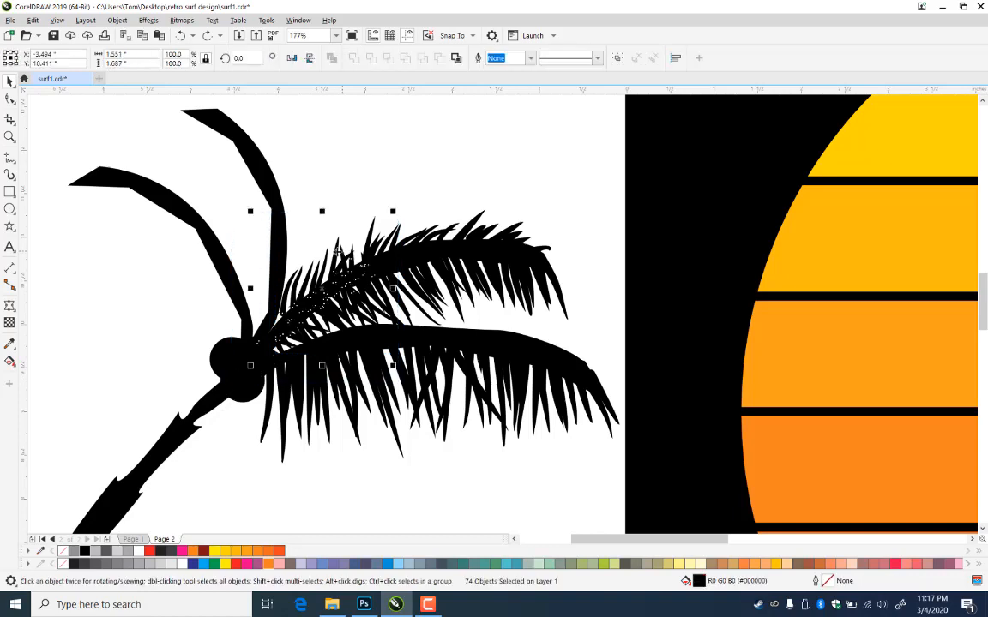
pyautogui.moveTo(335, 252); pyautogui.dragTo(316, 275)
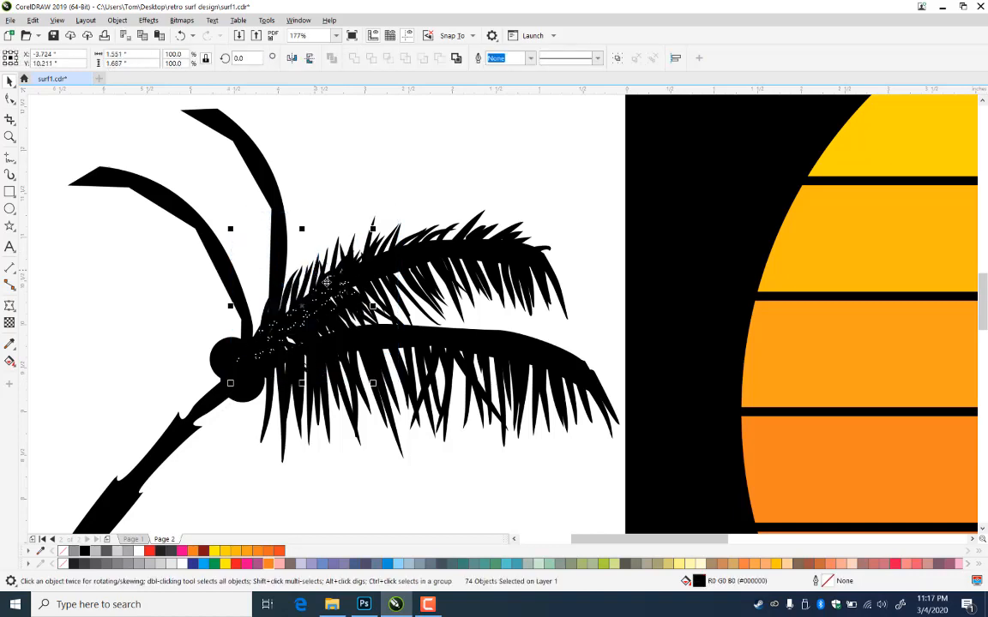
pyautogui.moveTo(457, 489); pyautogui.dragTo(210, 274)
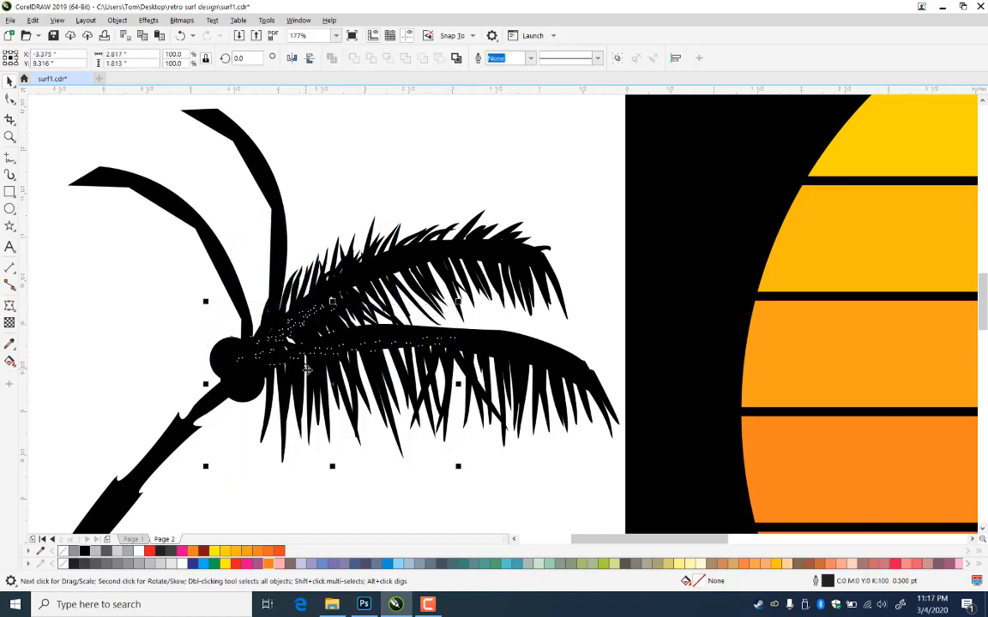
pyautogui.moveTo(333, 375); pyautogui.dragTo(316, 365)
pyautogui.click(486, 456)
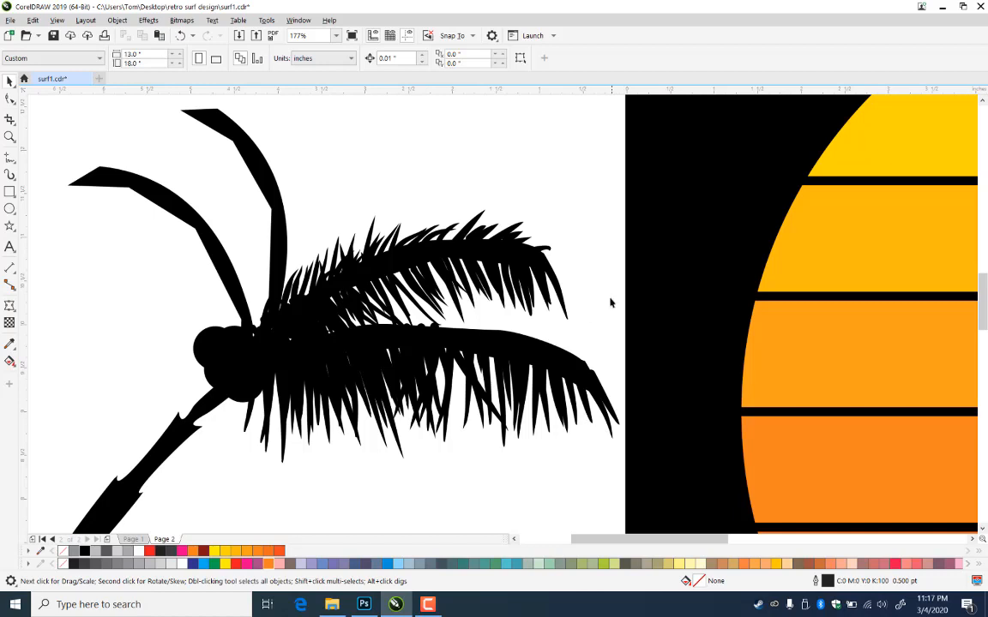
# Clear the stray stroke ends protruding above the lower right frond's top edge, and group that frond with its leaflets
pyautogui.click(434, 328)
pyautogui.moveTo(422, 326); pyautogui.dragTo(420, 331)
pyautogui.click(617, 381)
pyautogui.moveTo(203, 487); pyautogui.dragTo(644, 316)
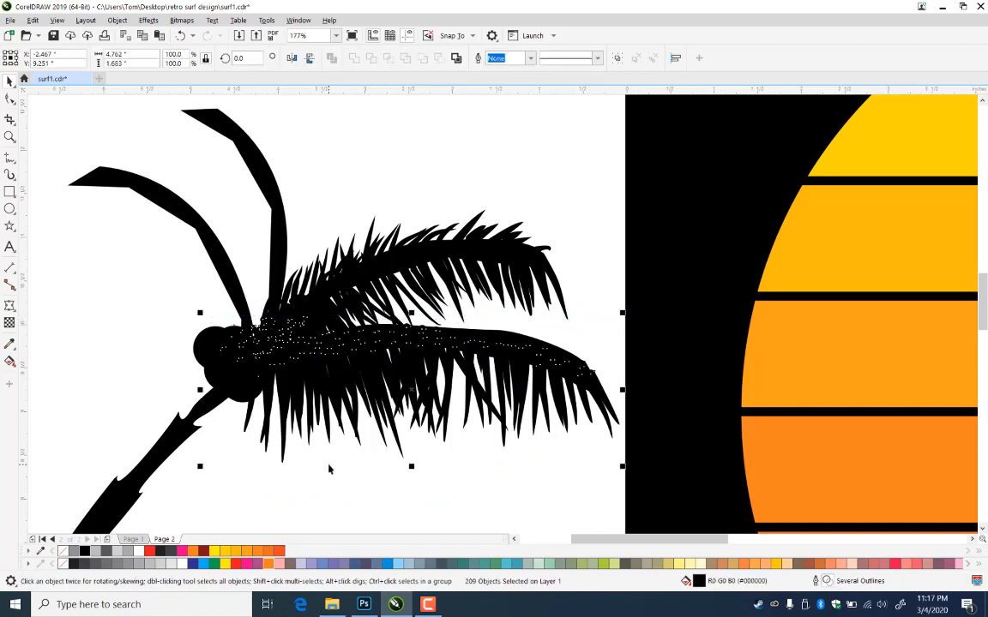
pyautogui.hotkey('ctrl', 'g')
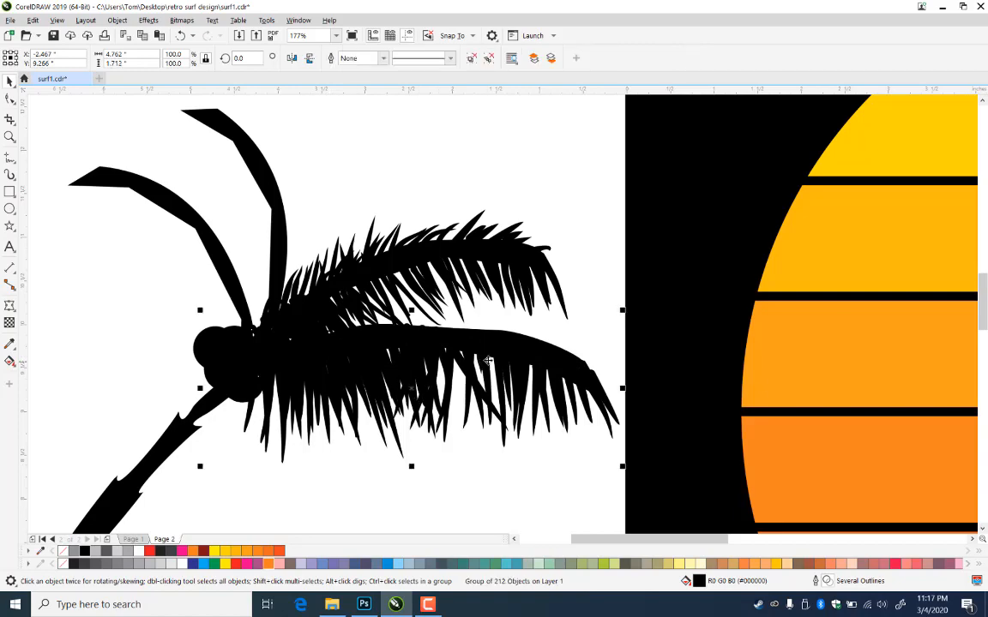
# Duplicate the grouped lower frond beneath the original, rotate the copy to 327.768° so it droops, and place it against the trunk
pyautogui.moveTo(487, 360); pyautogui.dragTo(476, 407)
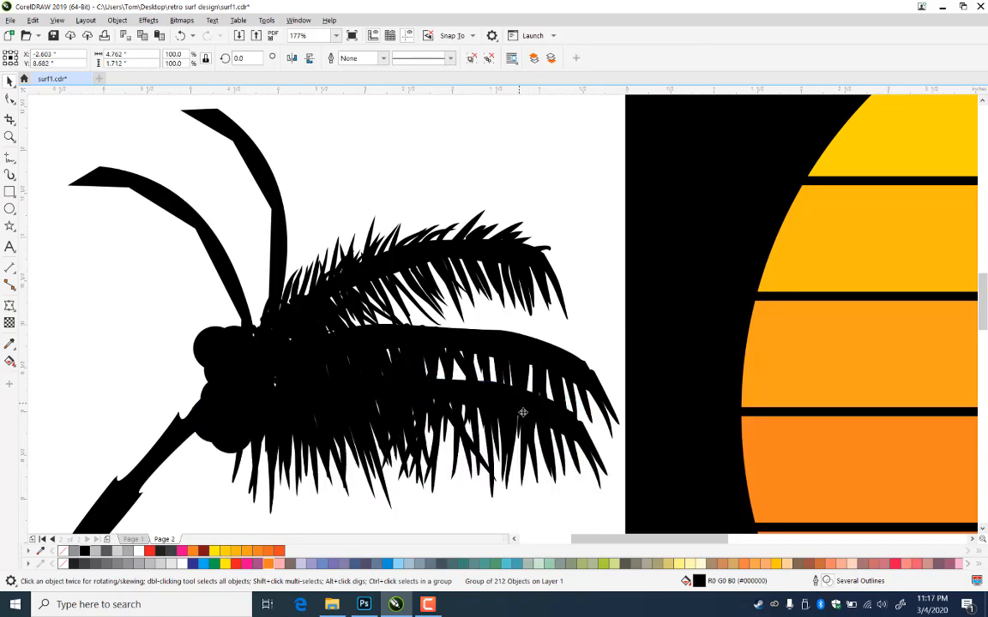
pyautogui.click(522, 412)
pyautogui.moveTo(613, 360); pyautogui.dragTo(575, 214)
pyautogui.moveTo(506, 240); pyautogui.dragTo(482, 323)
pyautogui.moveTo(278, 416); pyautogui.dragTo(279, 416)
# Delete the two extra coconut circles inside the duplicated frond group
pyautogui.keyDown('ctrl'); pyautogui.click(206, 211); pyautogui.keyUp('ctrl')
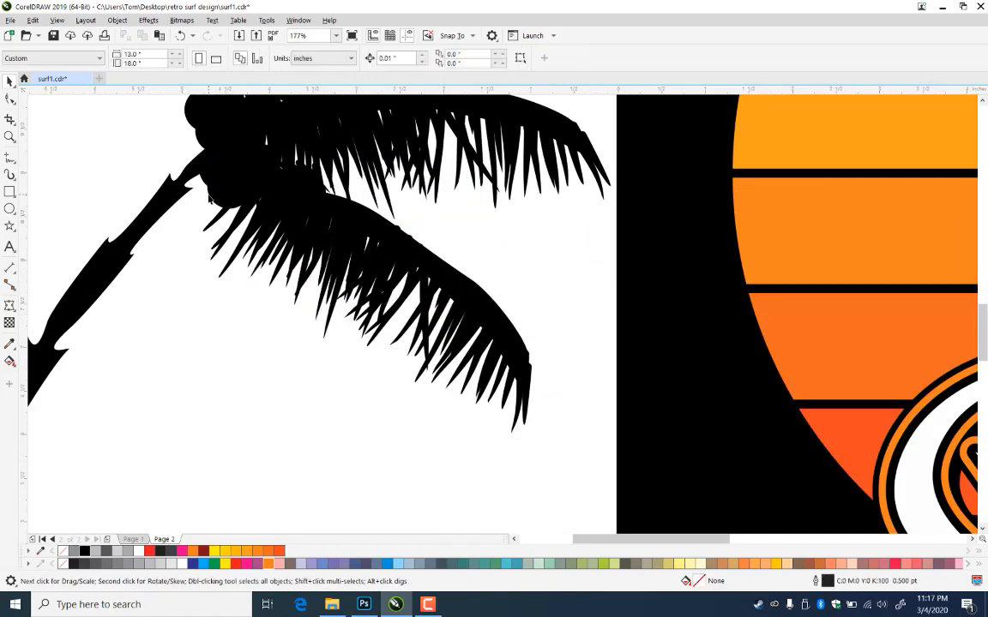
pyautogui.click(199, 196)
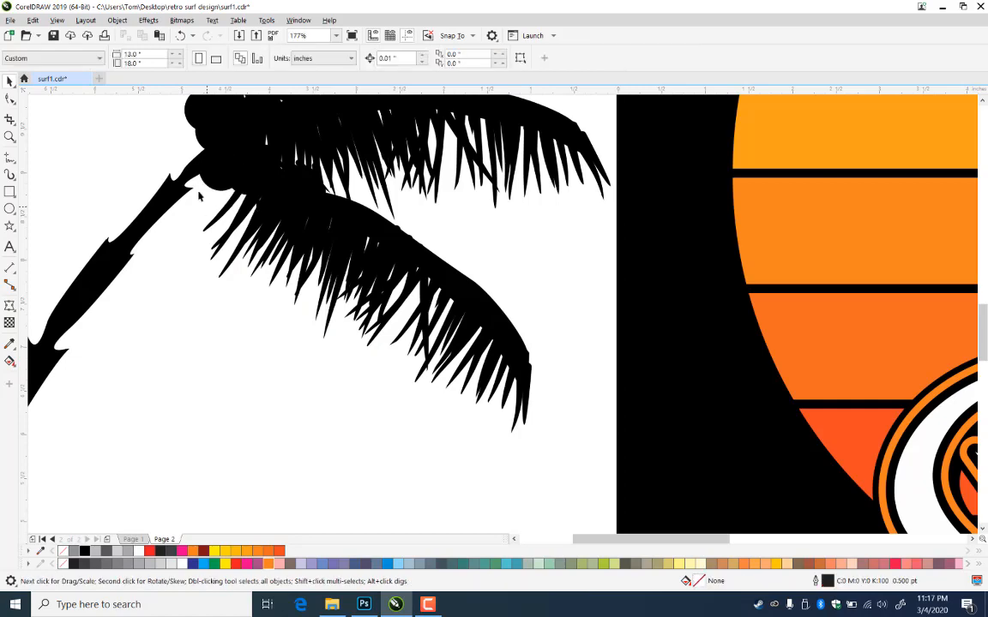
pyautogui.keyDown('ctrl'); pyautogui.click(213, 189); pyautogui.keyUp('ctrl')
# Scale the drooping frond copy to 82.8% and move it up against the coconuts
pyautogui.click(257, 264)
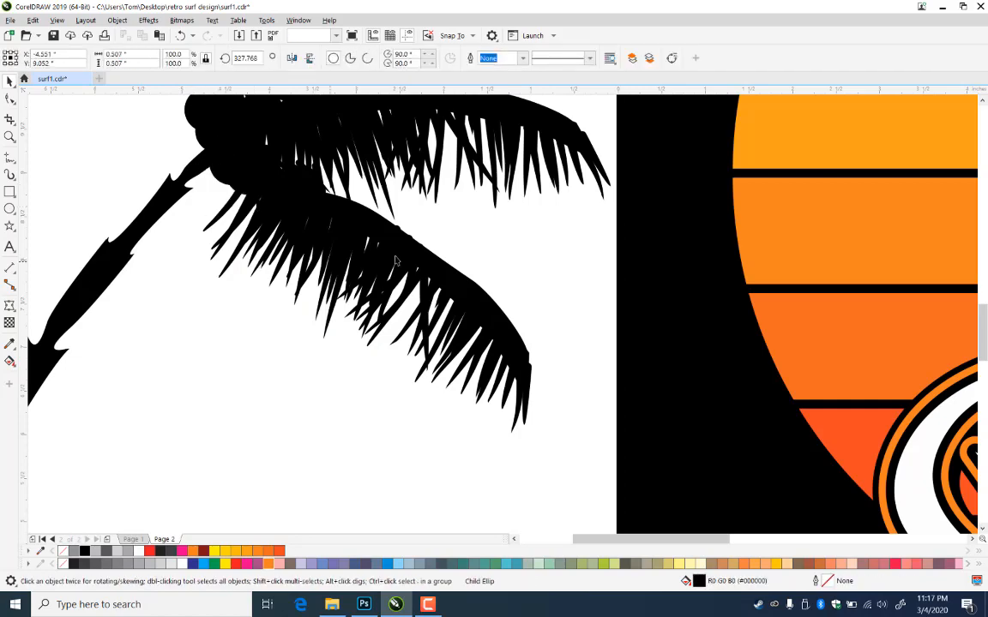
pyautogui.moveTo(535, 437); pyautogui.dragTo(478, 385)
pyautogui.moveTo(447, 312); pyautogui.dragTo(465, 302)
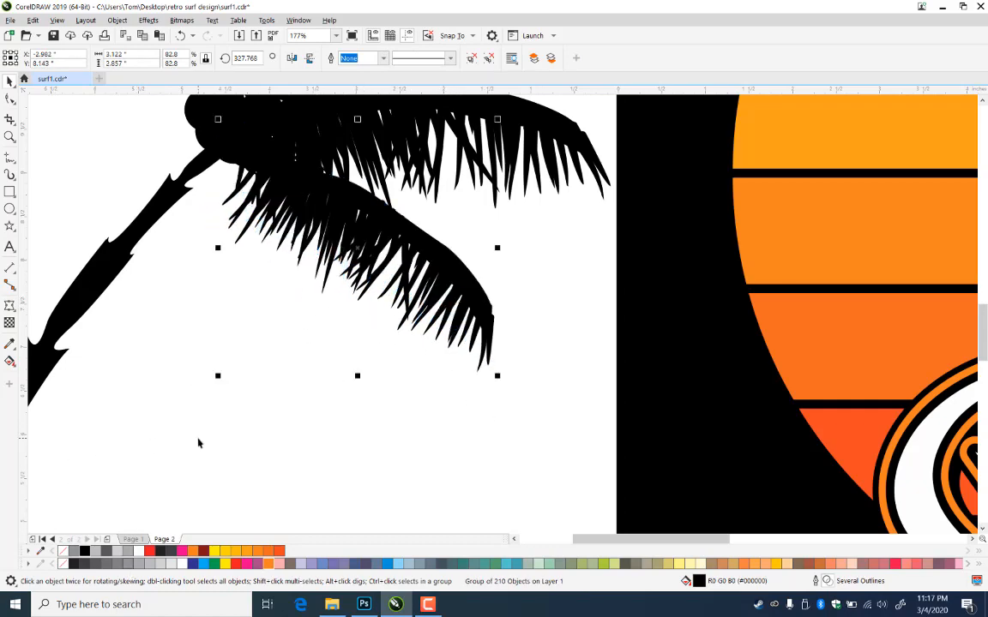
# Apply a single-arc envelope to the drooping frond, bowing its top and bottom edges upward
pyautogui.click(9, 307)
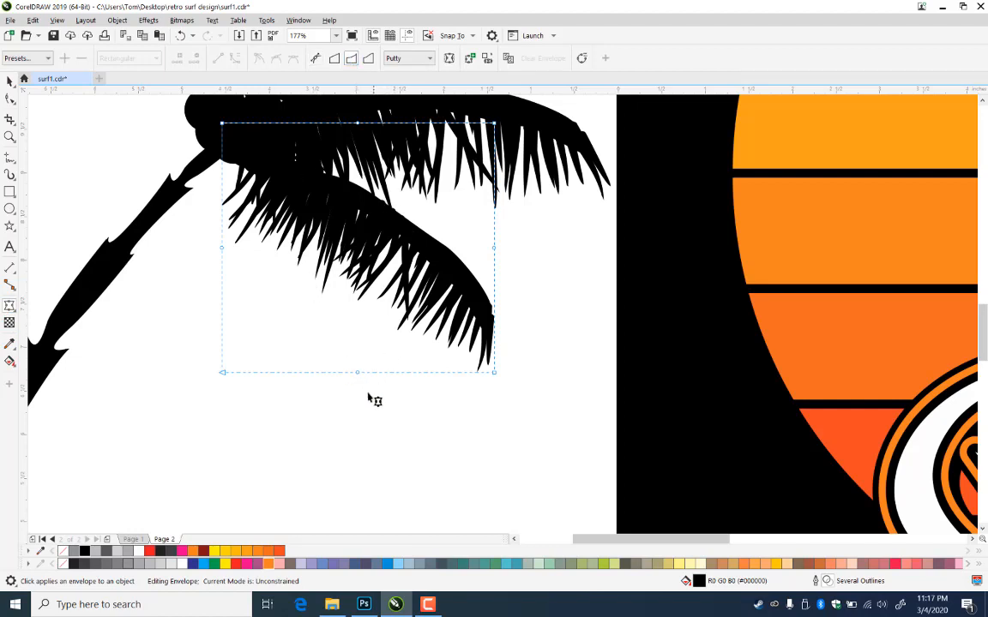
pyautogui.moveTo(358, 373); pyautogui.dragTo(357, 349)
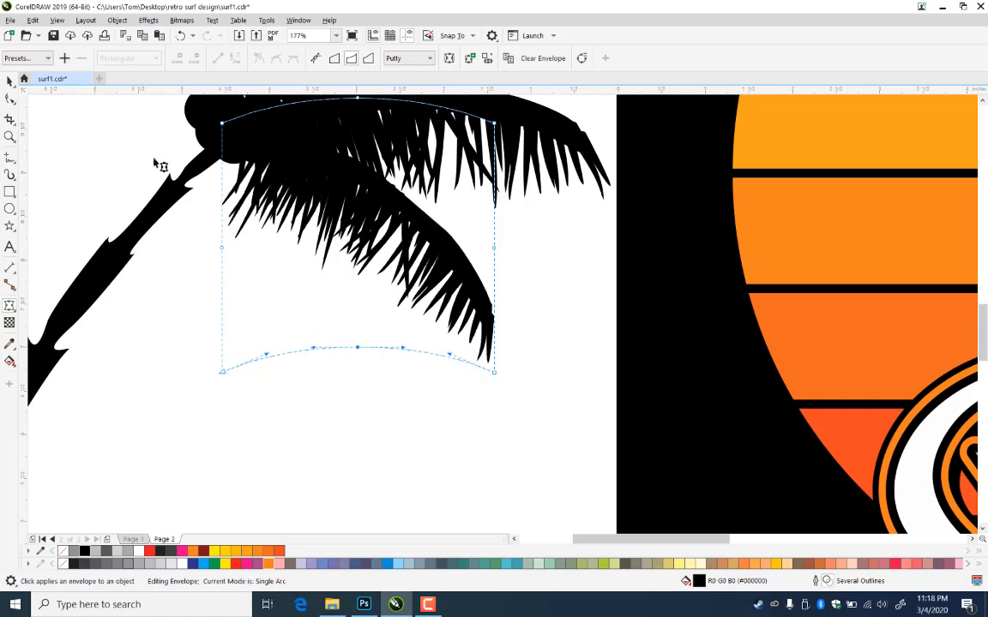
pyautogui.click(9, 80)
# Rotate the arched frond to 305.567° so it hangs more steeply, and move it closer to the trunk
pyautogui.click(380, 215)
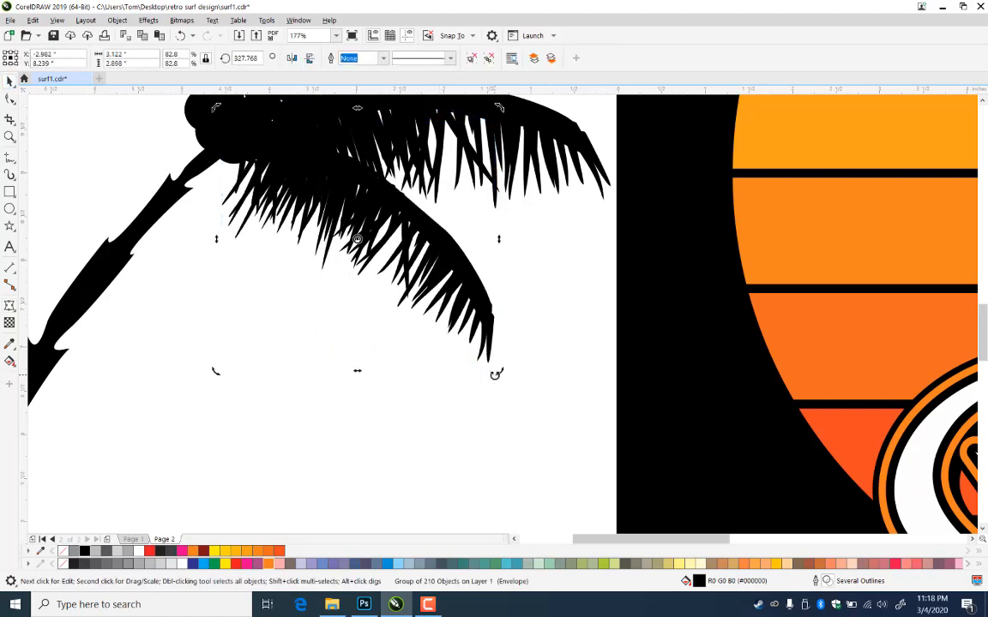
pyautogui.moveTo(488, 405); pyautogui.dragTo(454, 425)
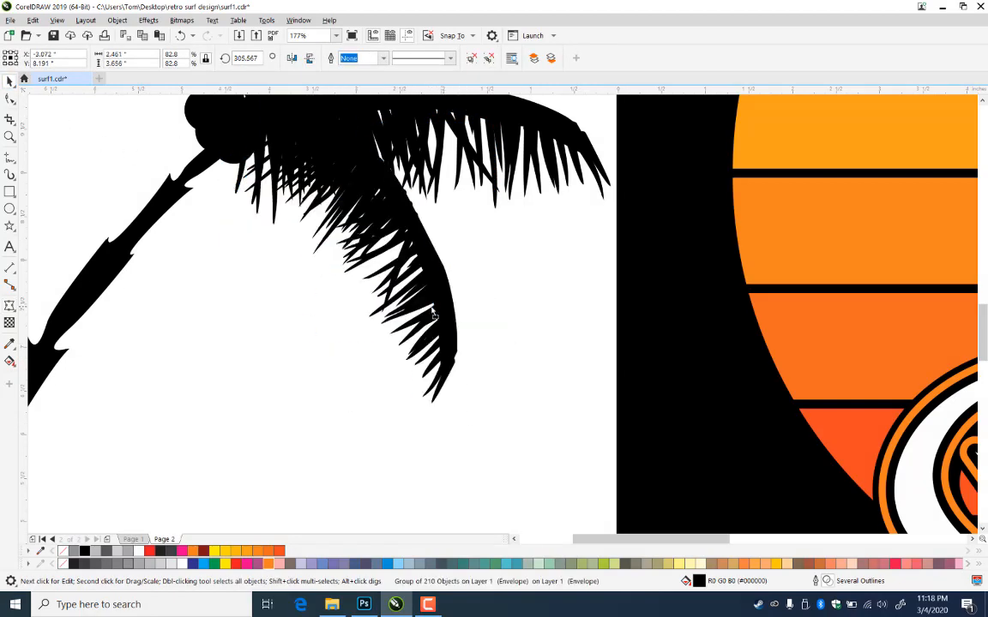
pyautogui.moveTo(391, 281); pyautogui.dragTo(391, 298)
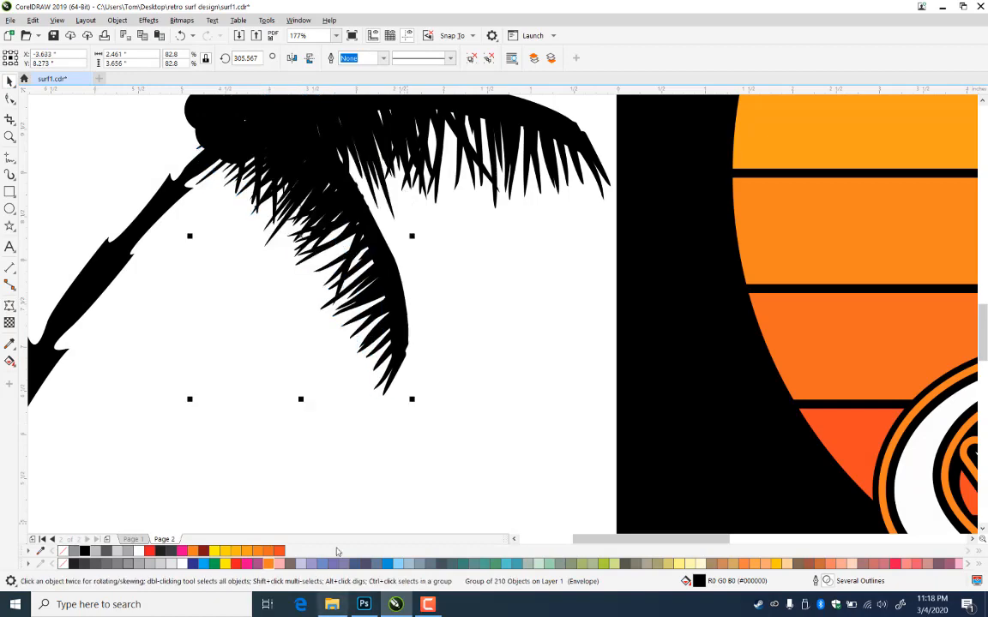
# Place a mirrored copy of the drooping frond in the empty area beside the trunk
pyautogui.click(9, 138)
pyautogui.rightClick(402, 226)
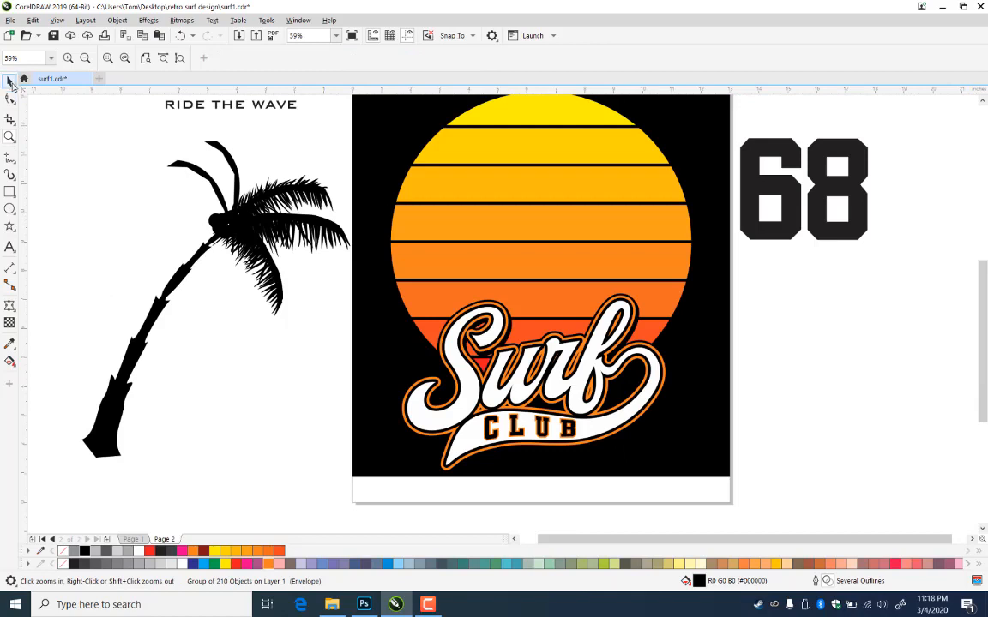
pyautogui.click(10, 82)
pyautogui.click(262, 319)
pyautogui.moveTo(282, 301); pyautogui.dragTo(135, 241)
pyautogui.moveTo(99, 145); pyautogui.dragTo(98, 294)
pyautogui.click(121, 307)
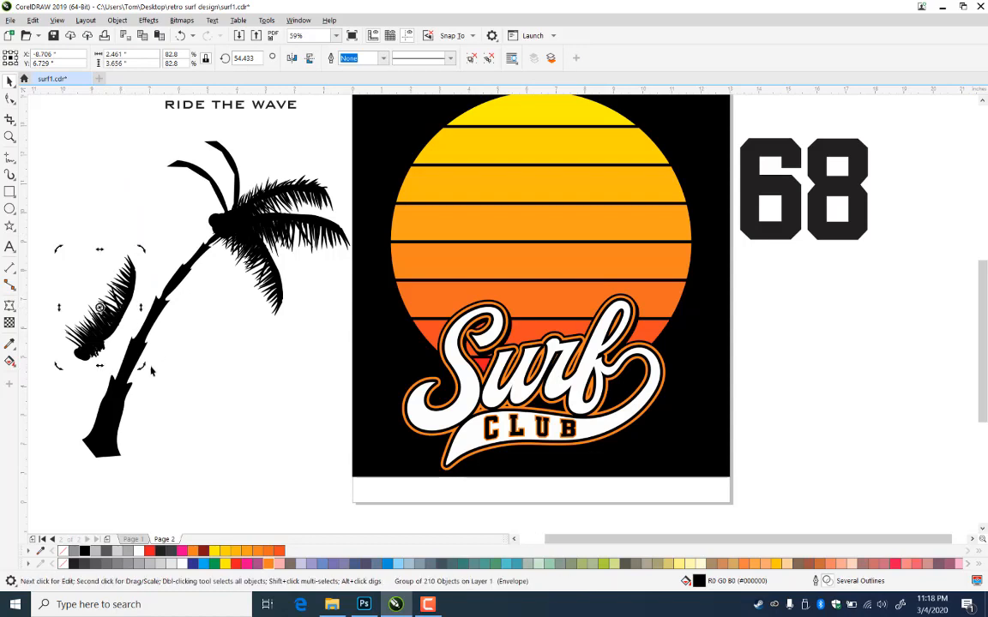
# Rotate the mirrored frond to about 139°, set it over the bare upper-left spine, and narrow it to about 3.4 inches
pyautogui.moveTo(142, 368); pyautogui.dragTo(169, 267)
pyautogui.moveTo(128, 323); pyautogui.dragTo(225, 216)
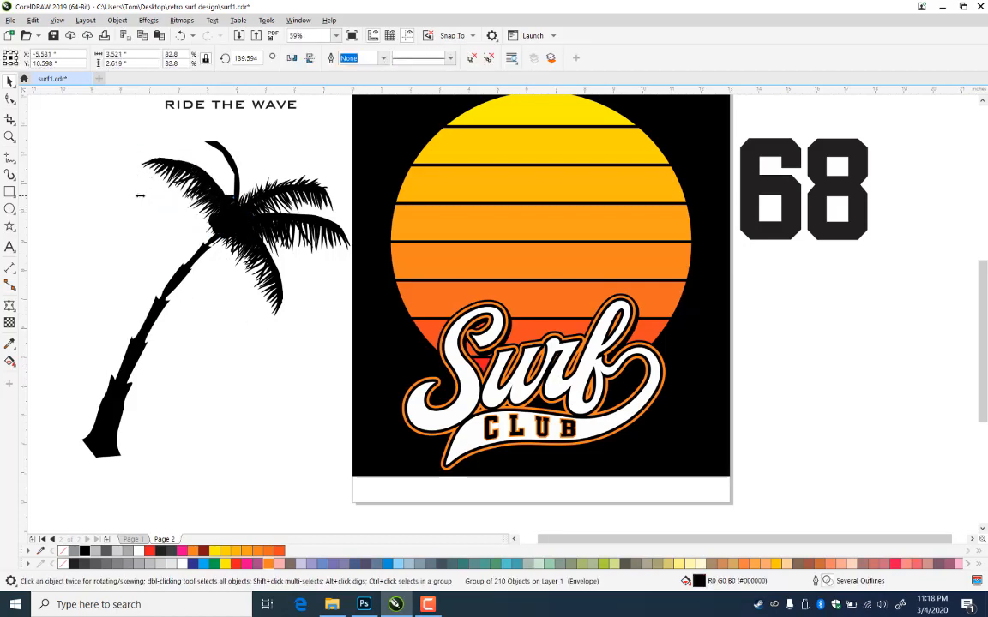
pyautogui.moveTo(139, 196); pyautogui.dragTo(142, 196)
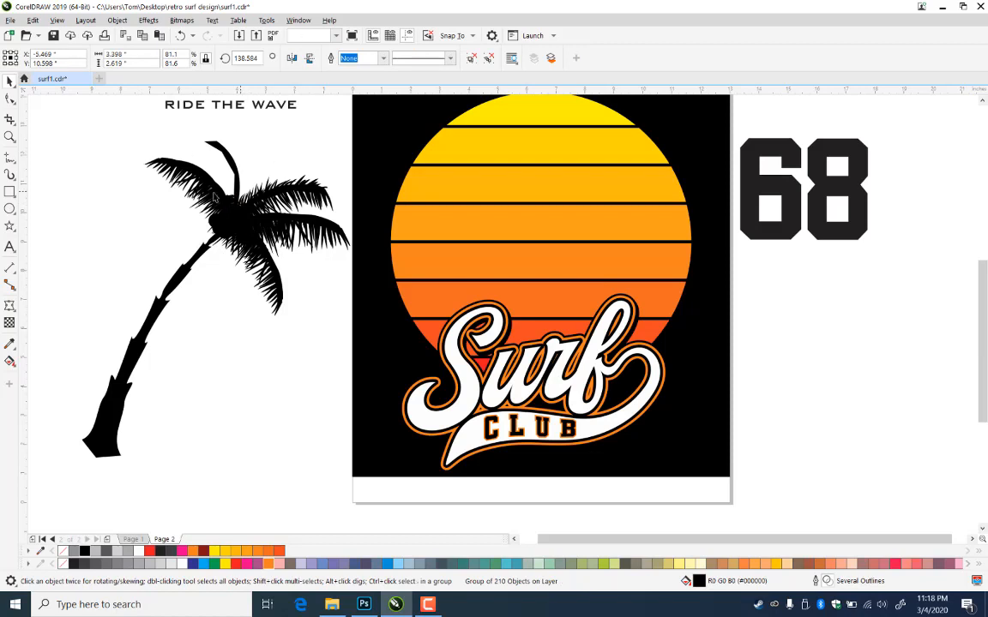
pyautogui.click(237, 158)
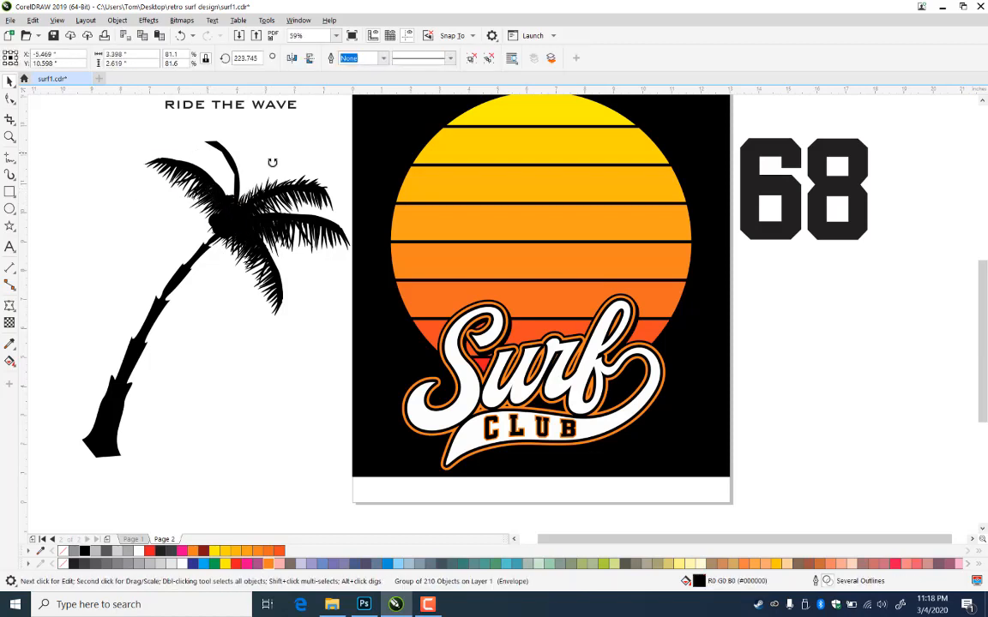
pyautogui.moveTo(248, 152); pyautogui.dragTo(217, 133)
pyautogui.hotkey('ctrl', 'z')
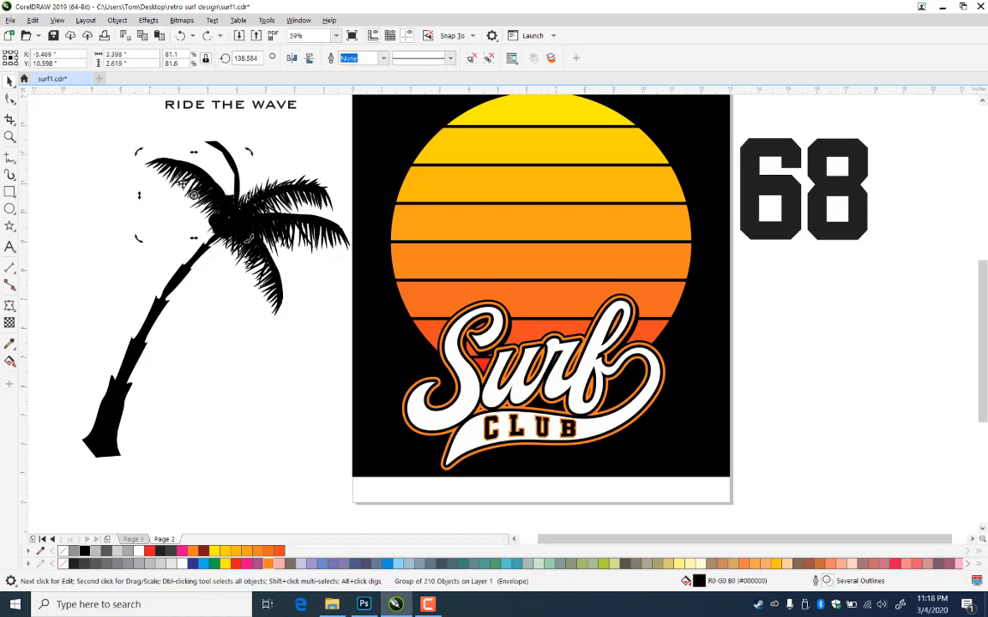
# Copy the upper-left frond onto the remaining bare spine and rotate the copy to 116.174°
pyautogui.moveTo(172, 171); pyautogui.dragTo(193, 155)
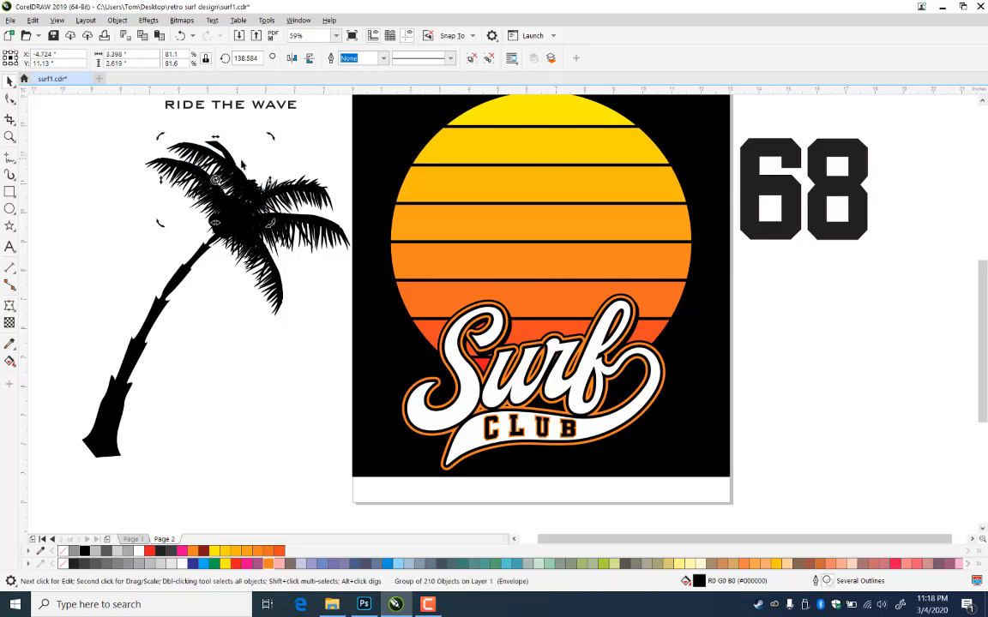
pyautogui.moveTo(271, 136); pyautogui.dragTo(283, 172)
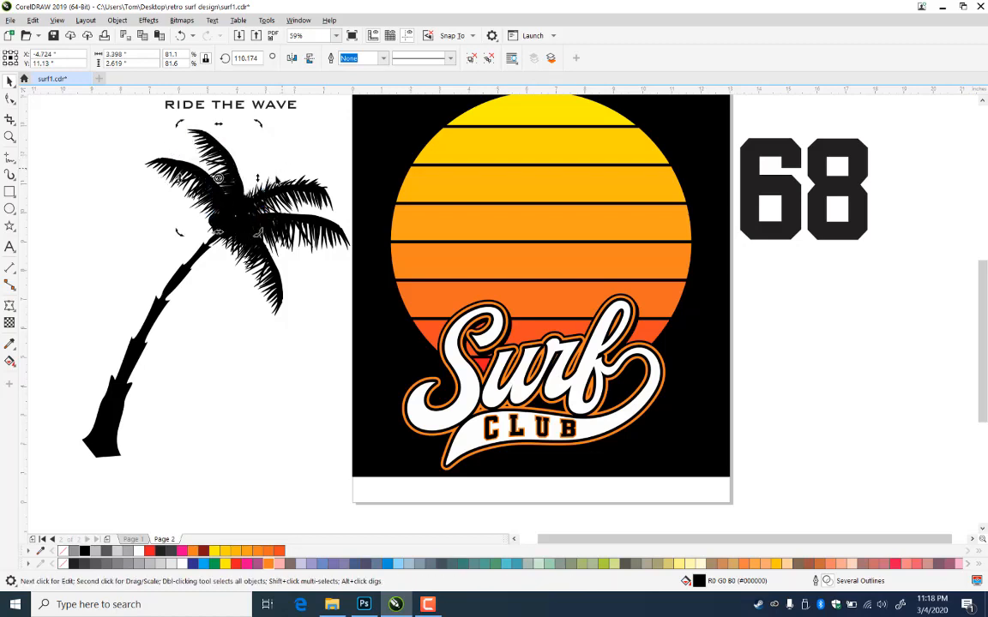
pyautogui.click(254, 315)
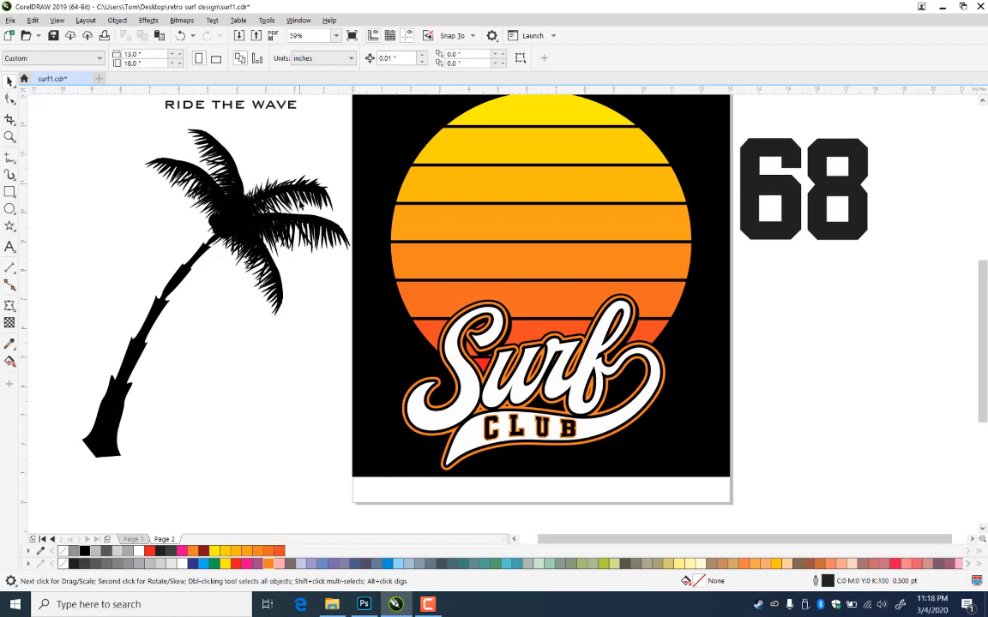
# Group the loose pieces of the upper-right frond and place a horizontally mirrored copy over the crown's upper-left side
pyautogui.click(337, 163)
pyautogui.moveTo(351, 157); pyautogui.dragTo(199, 216)
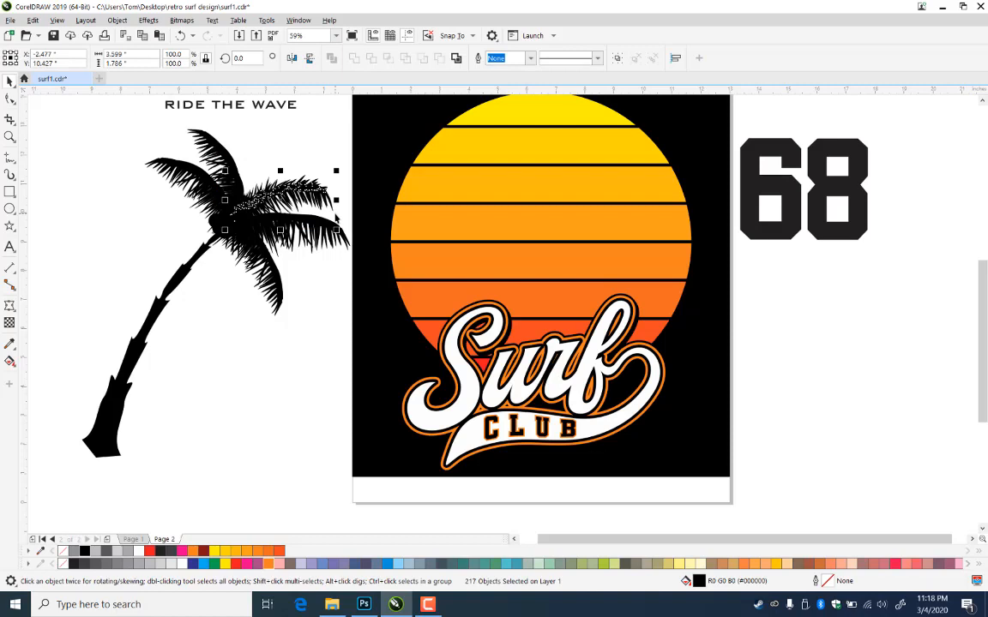
pyautogui.hotkey('ctrl', 'g')
pyautogui.moveTo(332, 223); pyautogui.dragTo(139, 162)
pyautogui.click(139, 162)
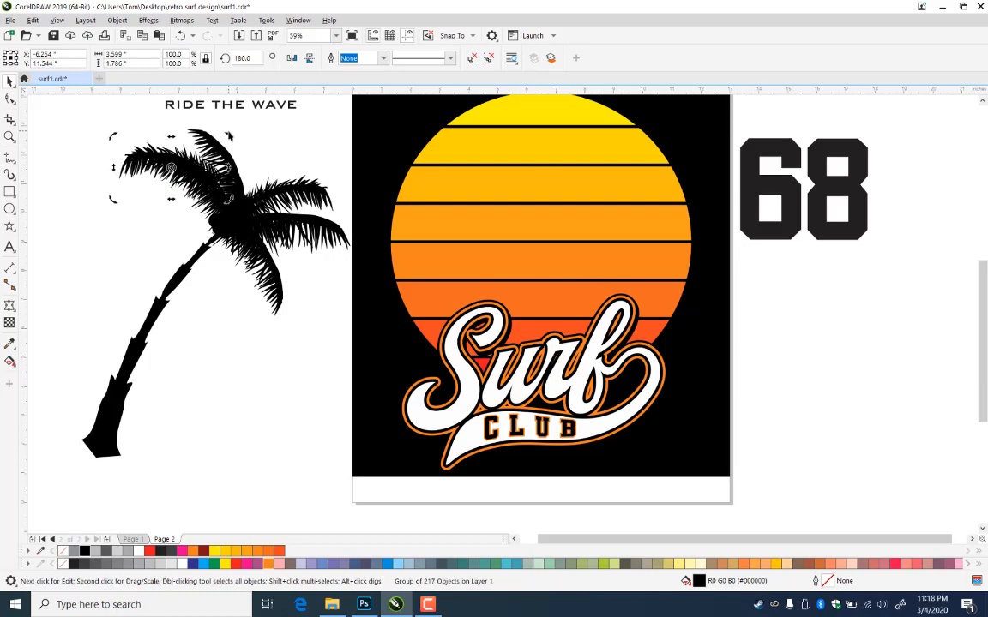
pyautogui.press('Escape')
pyautogui.click(221, 148)
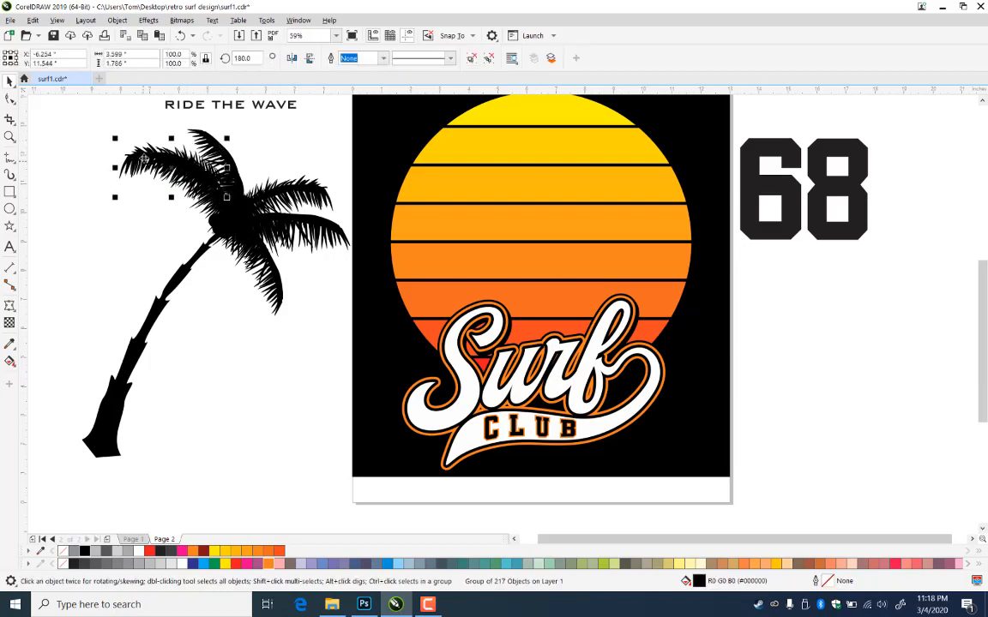
# Rotate the mirrored frond upright to about 87°, shrink it to about 1.89 × 2.72 inches, and fit it into the crown's top gap
pyautogui.click(120, 155)
pyautogui.moveTo(230, 135); pyautogui.dragTo(226, 196)
pyautogui.moveTo(170, 146); pyautogui.dragTo(310, 148)
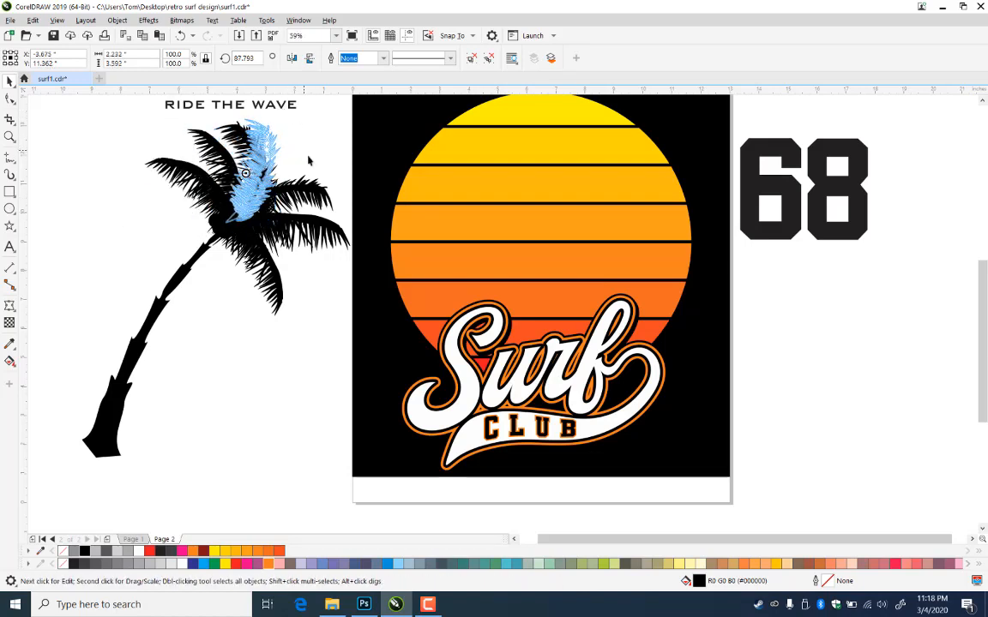
pyautogui.moveTo(256, 127); pyautogui.dragTo(254, 143)
pyautogui.click(317, 170)
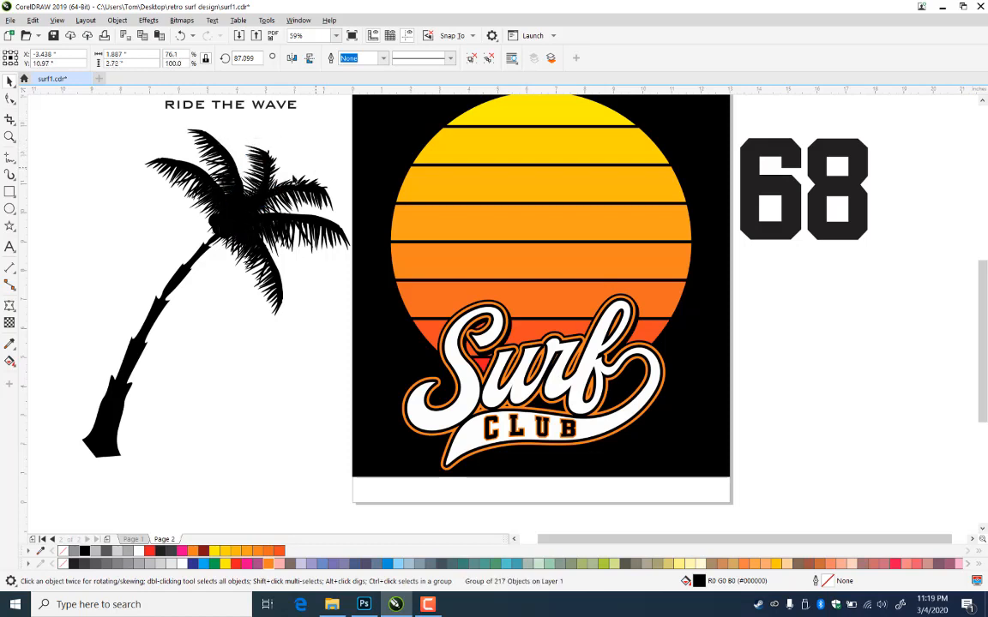
pyautogui.click(240, 160)
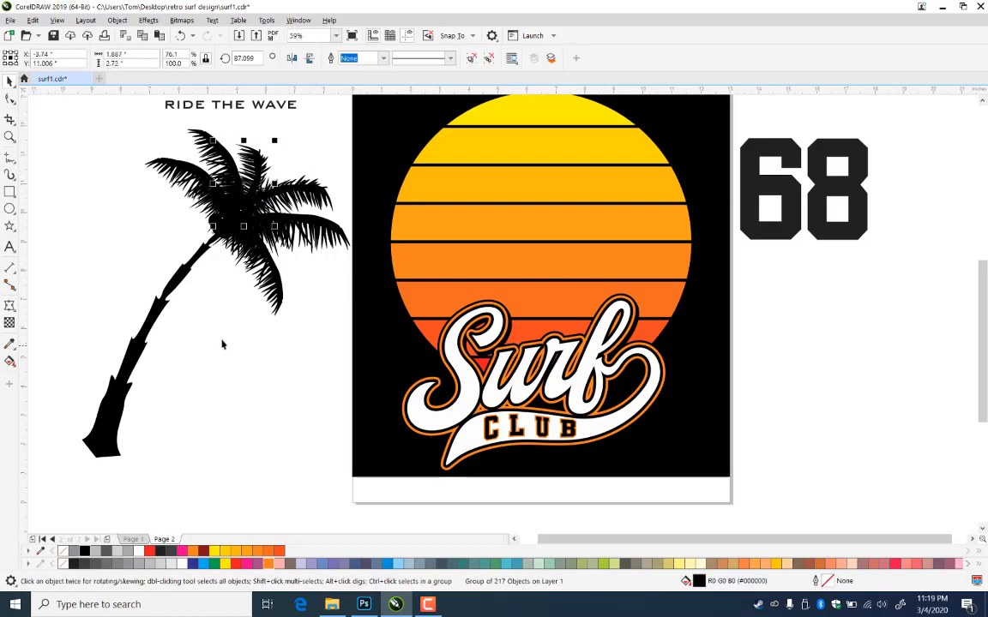
pyautogui.click(191, 166)
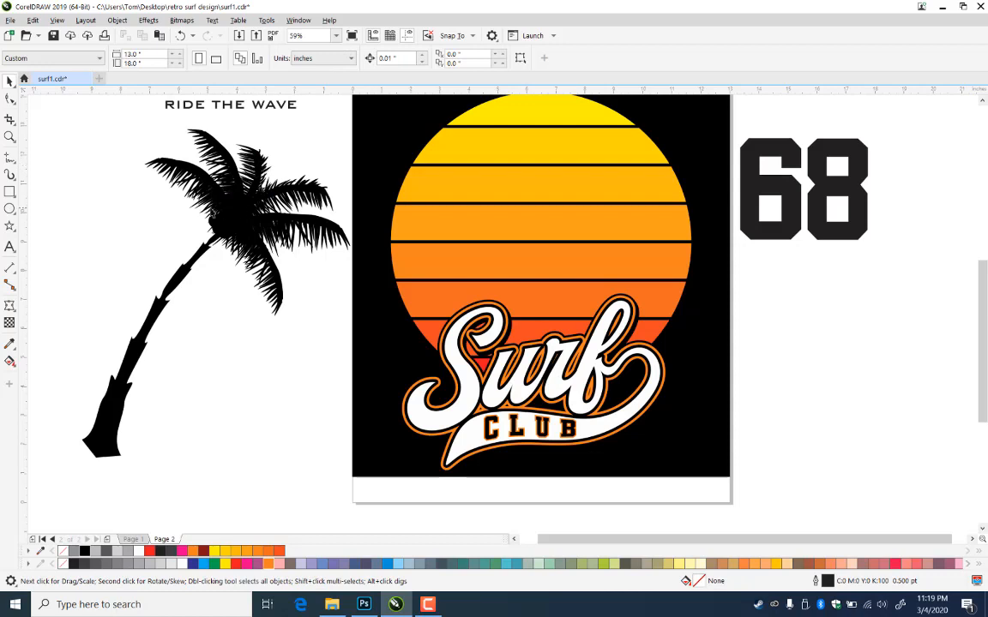
# Copy the upper-left frond down beside the top of the trunk and scale the copy to about 56%
pyautogui.click(176, 170)
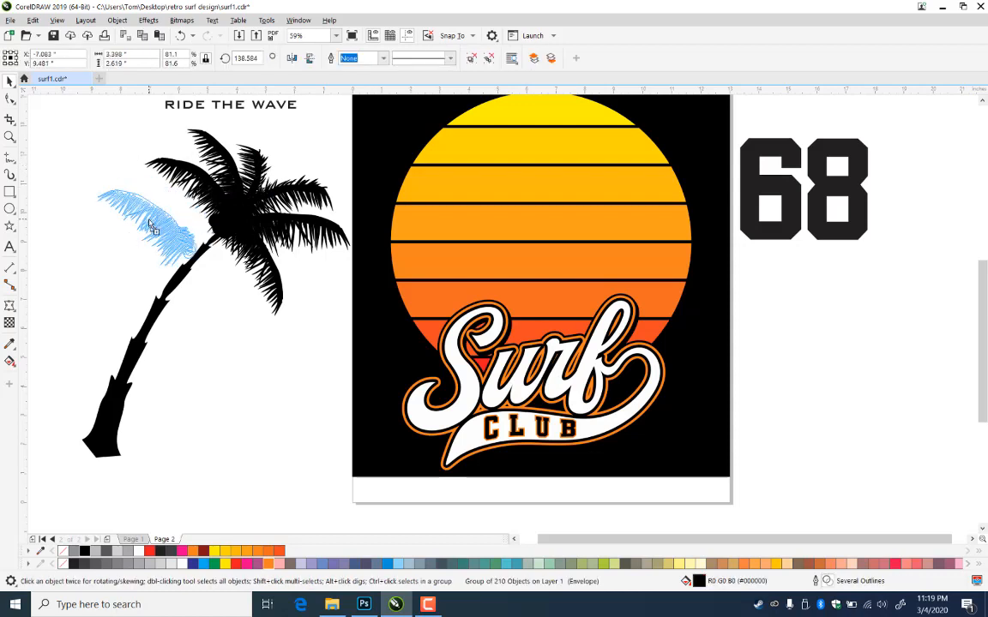
pyautogui.moveTo(94, 185); pyautogui.dragTo(125, 209)
pyautogui.click(211, 277)
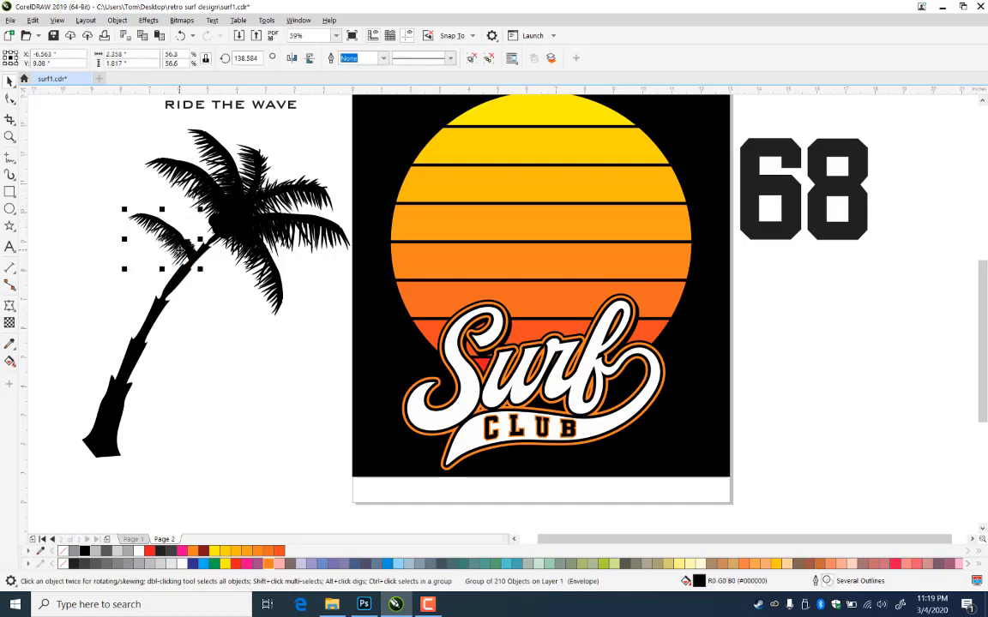
# Rotate the small frond copy to 181.926° and attach it to the left side of the coconuts
pyautogui.click(183, 249)
pyautogui.moveTo(199, 270); pyautogui.dragTo(203, 221)
pyautogui.click(240, 234)
pyautogui.click(167, 236)
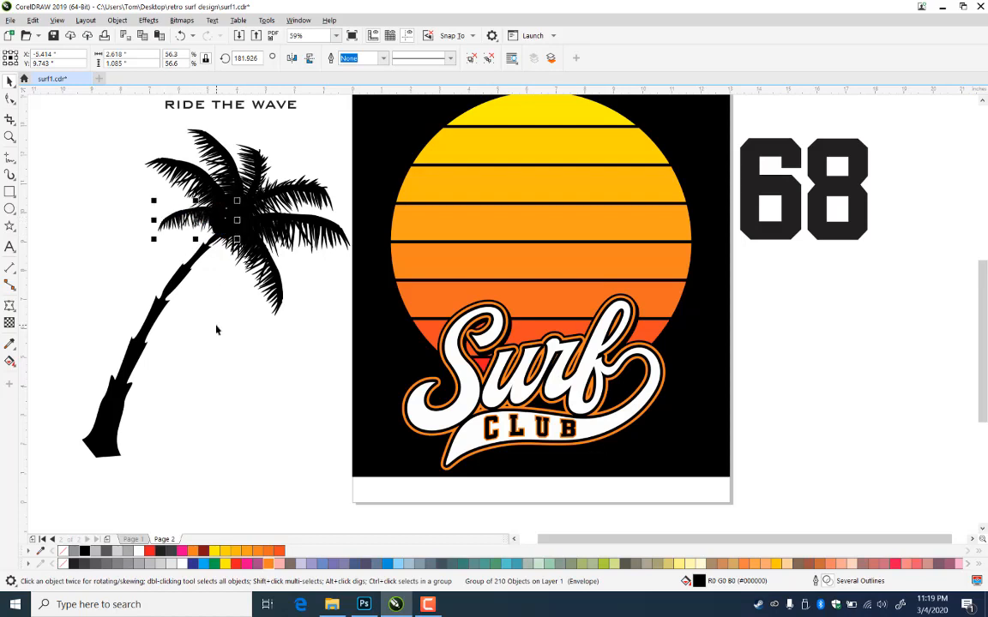
pyautogui.click(253, 310)
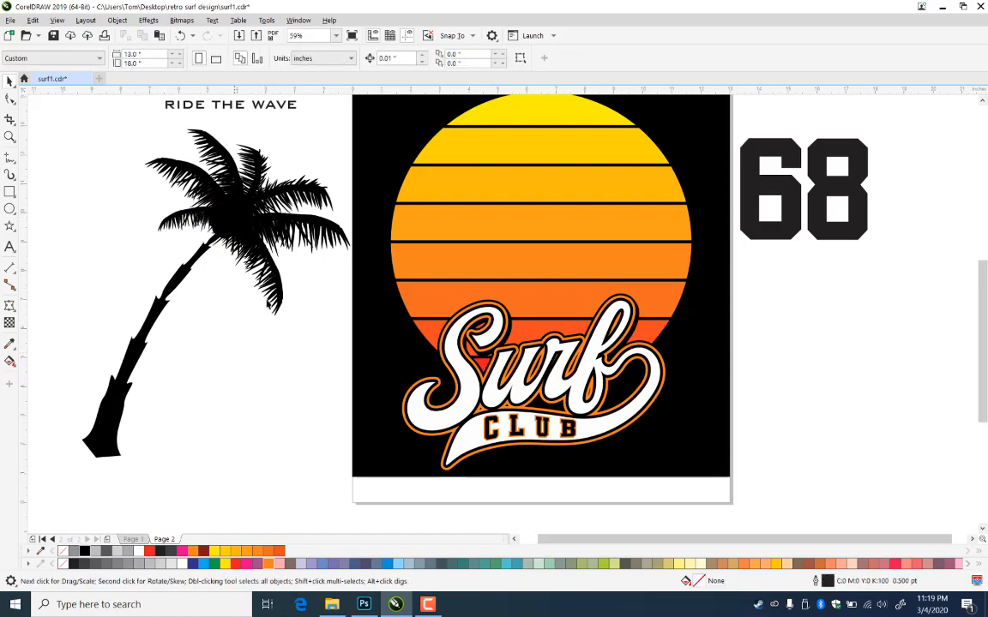
# Scale the drooping lower frond to 73.5%, rotate it to 288.764°, and tuck it up under the crown
pyautogui.click(282, 302)
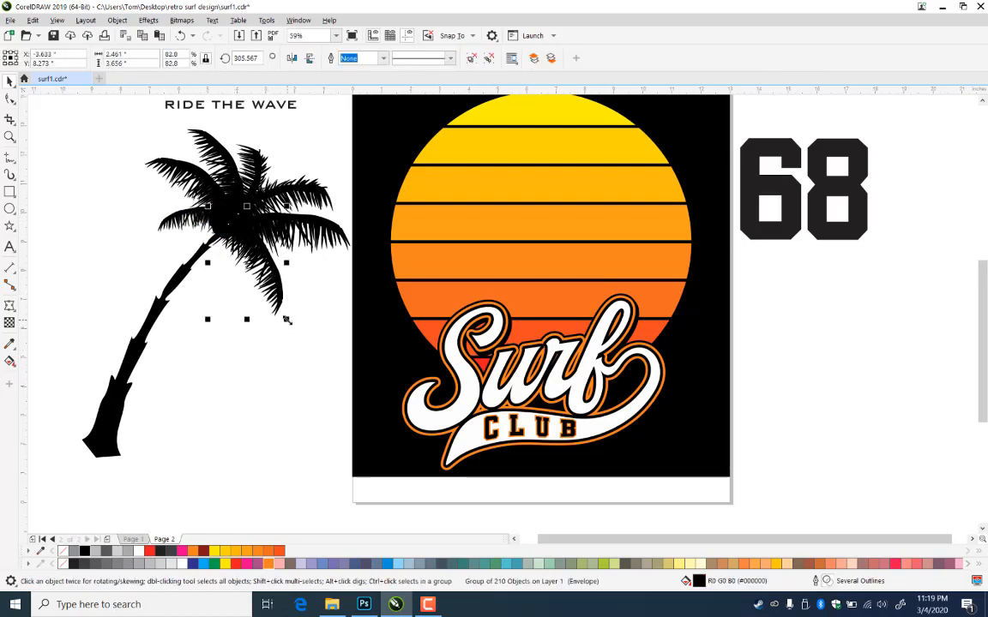
pyautogui.moveTo(287, 320); pyautogui.dragTo(278, 307)
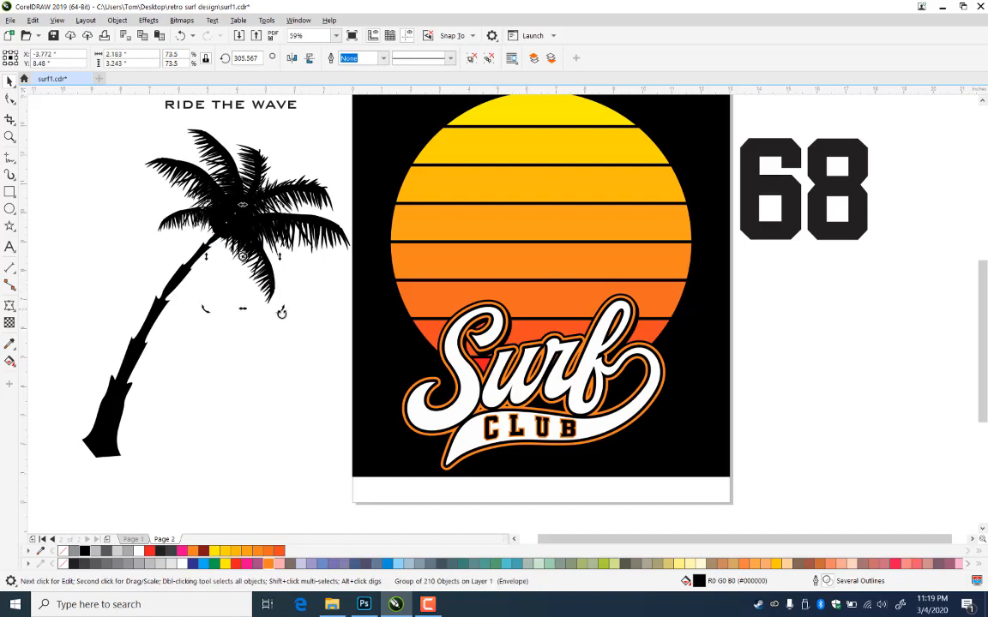
pyautogui.click(266, 279)
pyautogui.moveTo(269, 268); pyautogui.dragTo(268, 254)
pyautogui.click(283, 336)
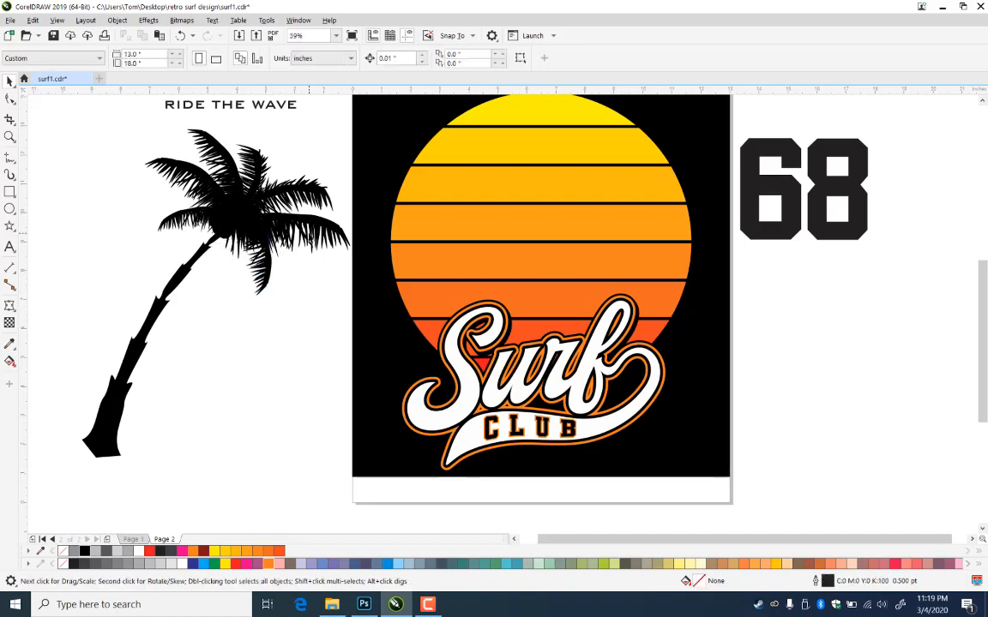
# Tilt the long right-hand frond downward and pull its tip in toward the crown
pyautogui.click(311, 234)
pyautogui.click(313, 233)
pyautogui.moveTo(354, 265); pyautogui.dragTo(334, 260)
pyautogui.click(307, 392)
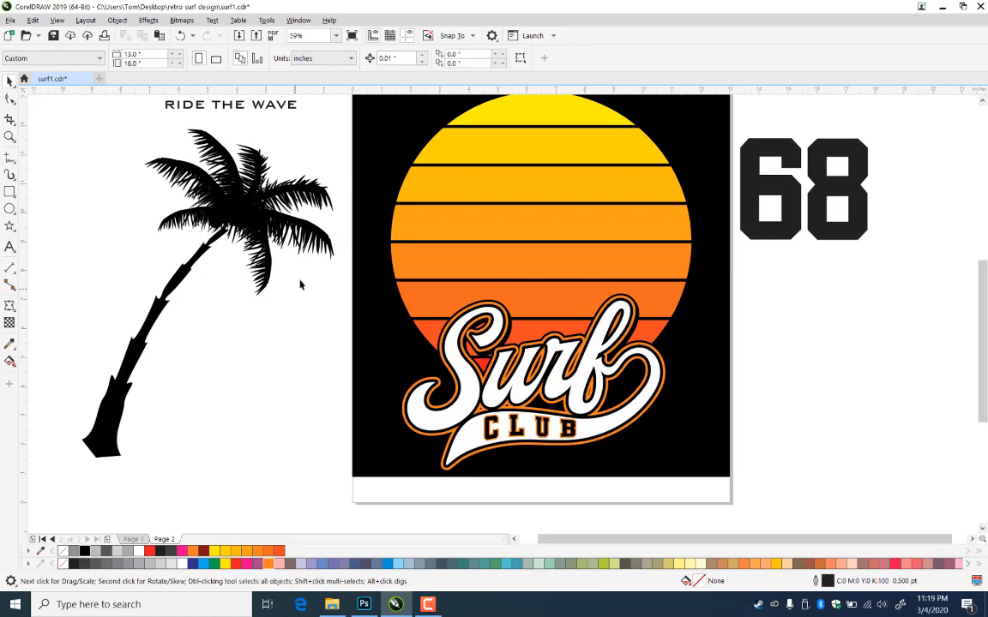
# Shift the hanging lower frond slightly left and nudge the small left frond slightly toward the crown
pyautogui.click(243, 240)
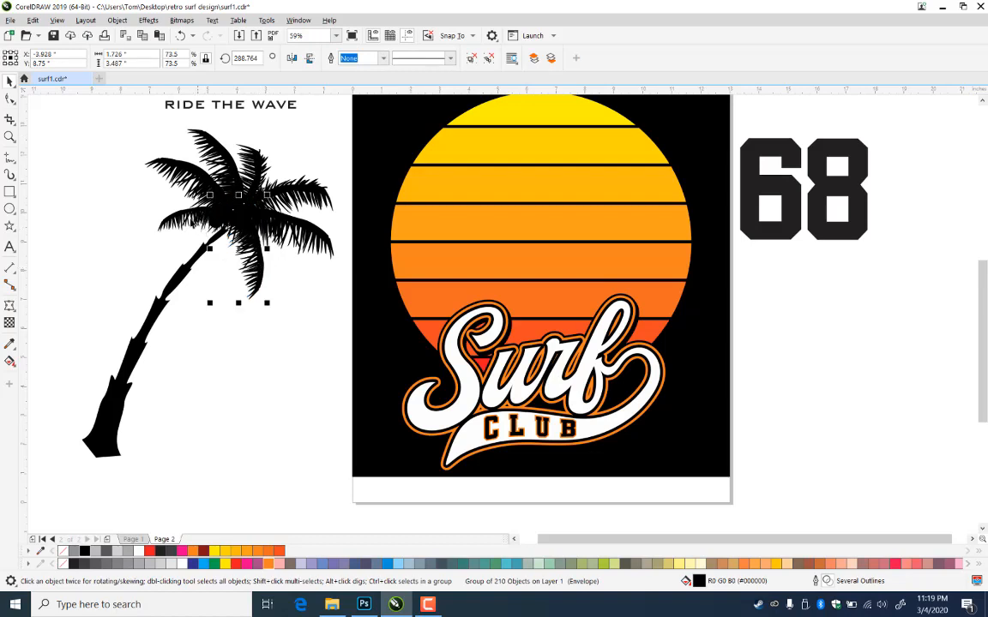
pyautogui.moveTo(192, 223); pyautogui.dragTo(201, 217)
pyautogui.click(212, 387)
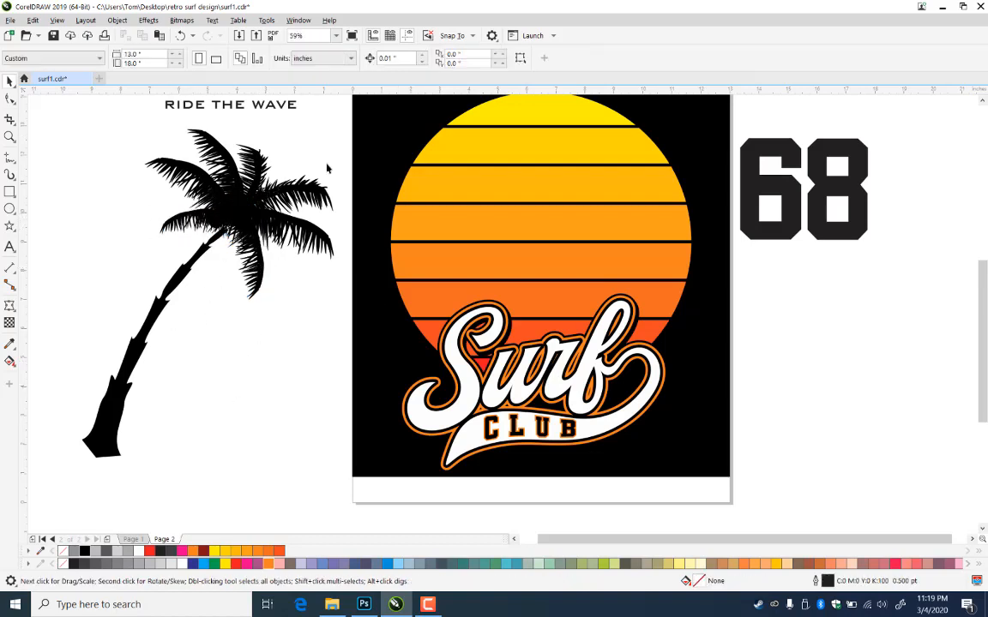
# Thicken the trunk by adding a duplicate of it offset about 0.11 inch to the right
pyautogui.moveTo(256, 268); pyautogui.dragTo(292, 170)
pyautogui.moveTo(339, 127); pyautogui.dragTo(51, 533)
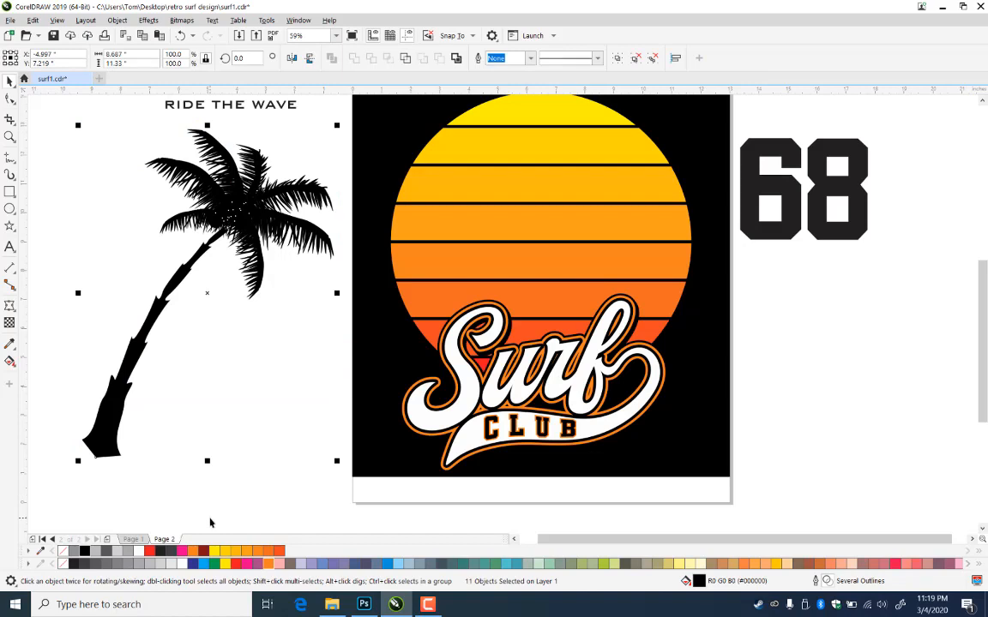
pyautogui.click(198, 240)
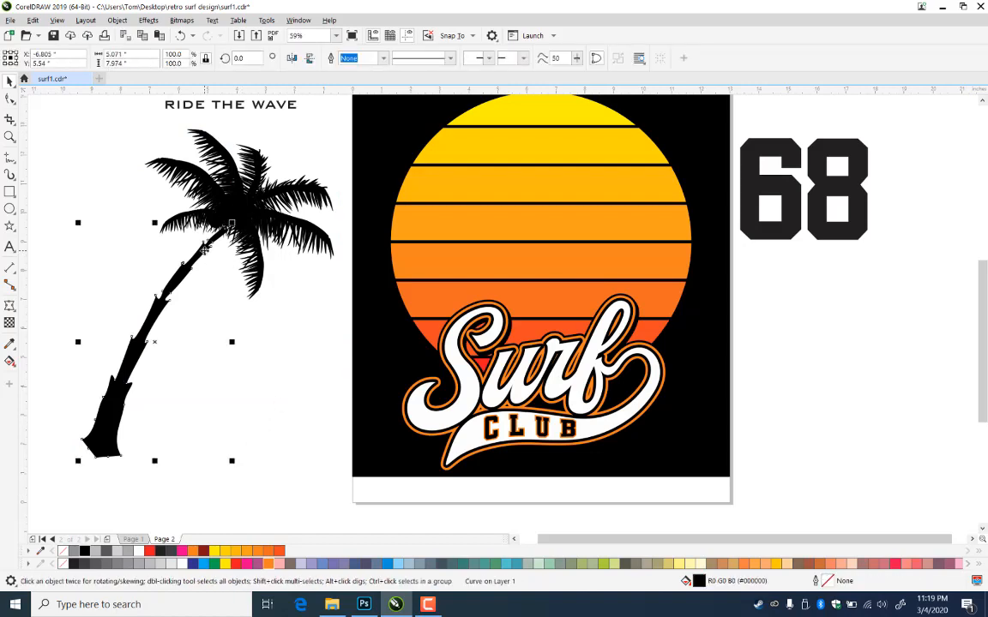
pyautogui.moveTo(204, 249); pyautogui.dragTo(208, 248)
pyautogui.rightClick(208, 247)
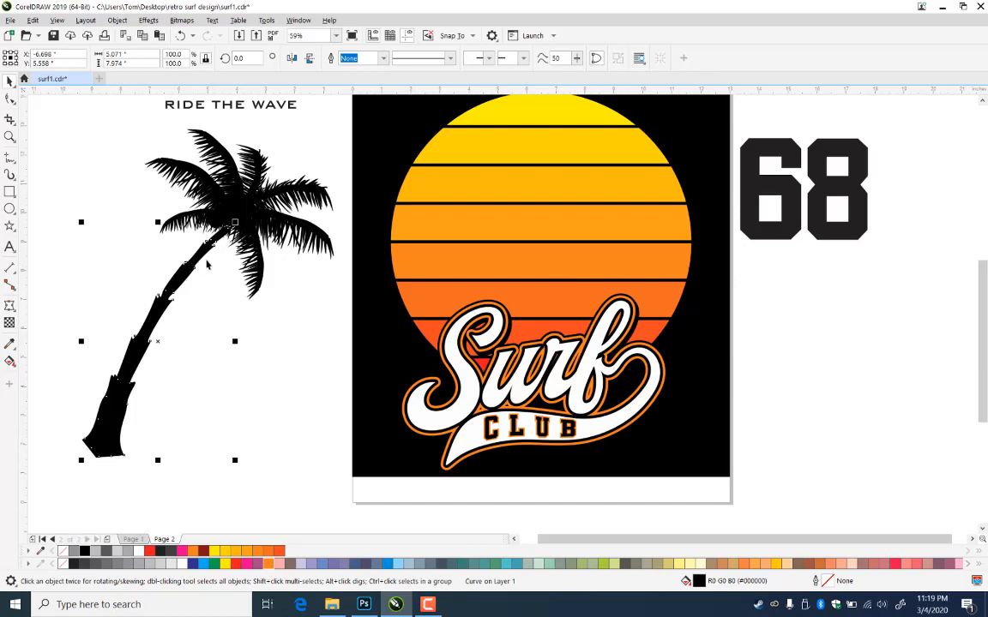
# Group the trunk pieces with the coconuts, and combine them with all the fronds into one palm tree group
pyautogui.moveTo(289, 492); pyautogui.dragTo(39, 206)
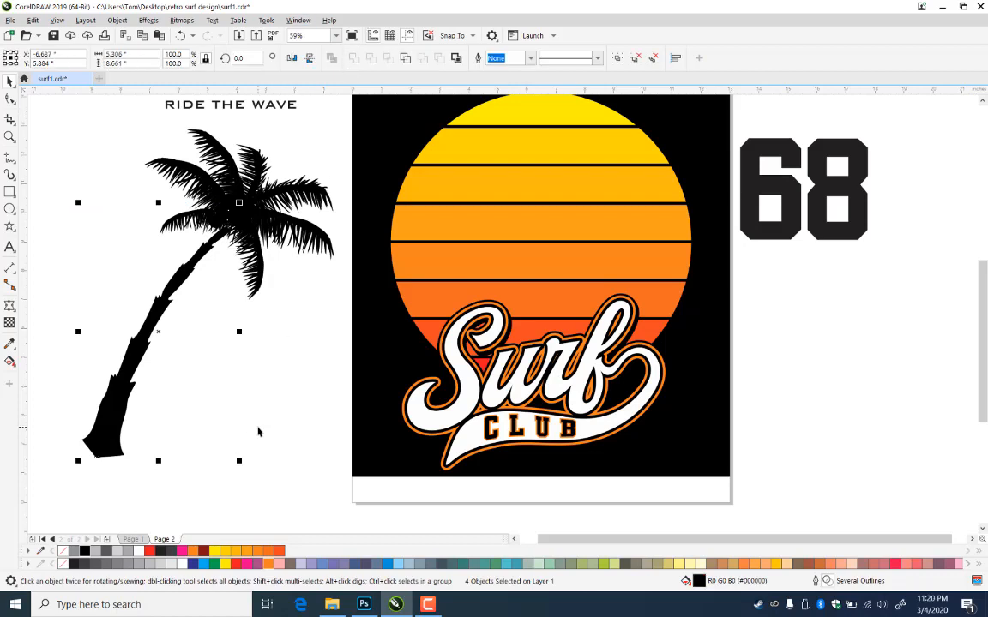
pyautogui.hotkey('ctrl', 'g')
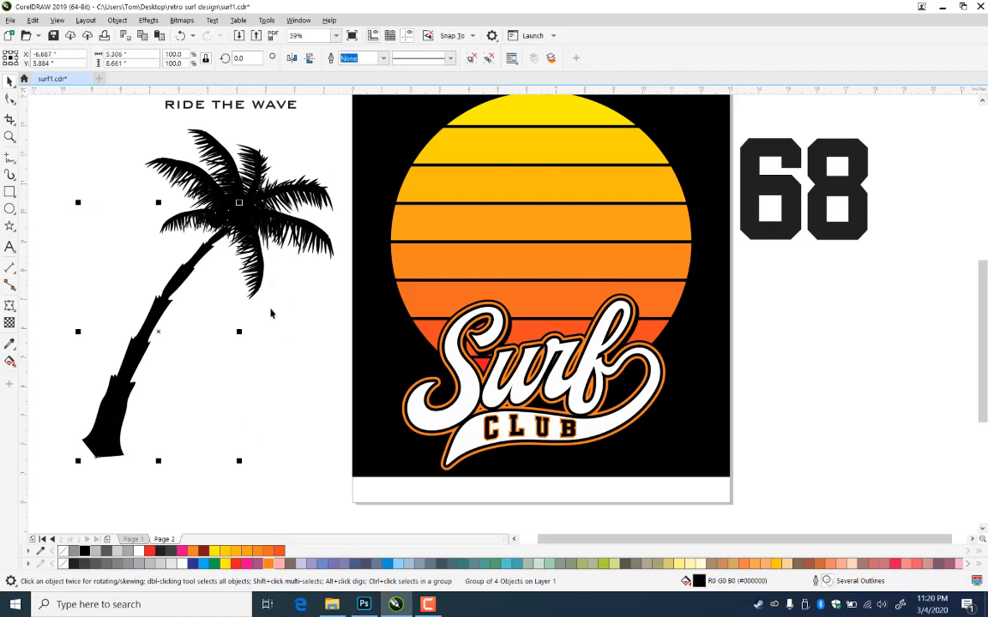
pyautogui.click(349, 515)
pyautogui.moveTo(105, 182); pyautogui.dragTo(52, 120)
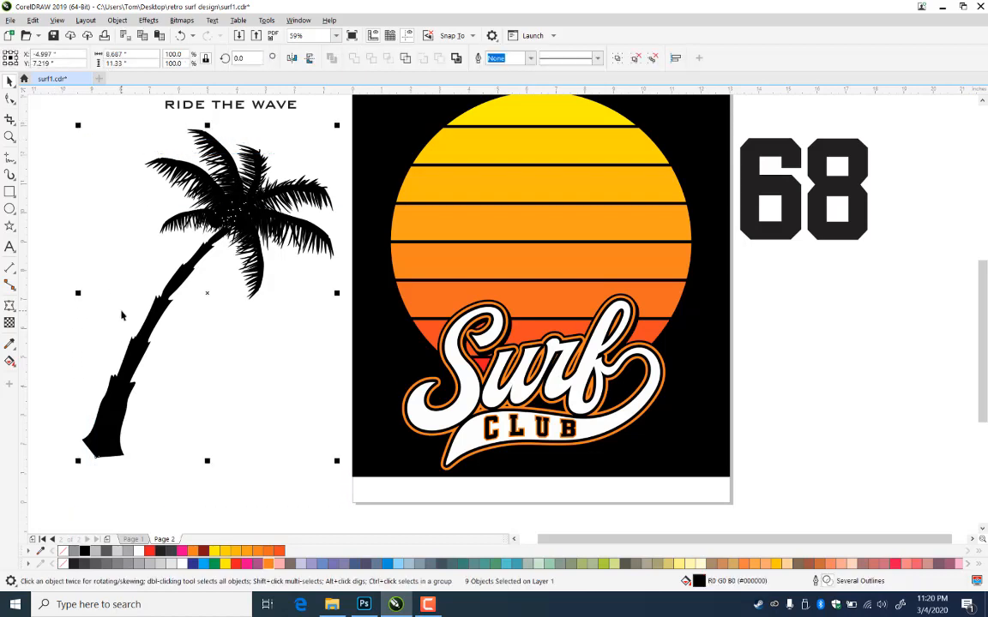
pyautogui.hotkey('ctrl', 'g')
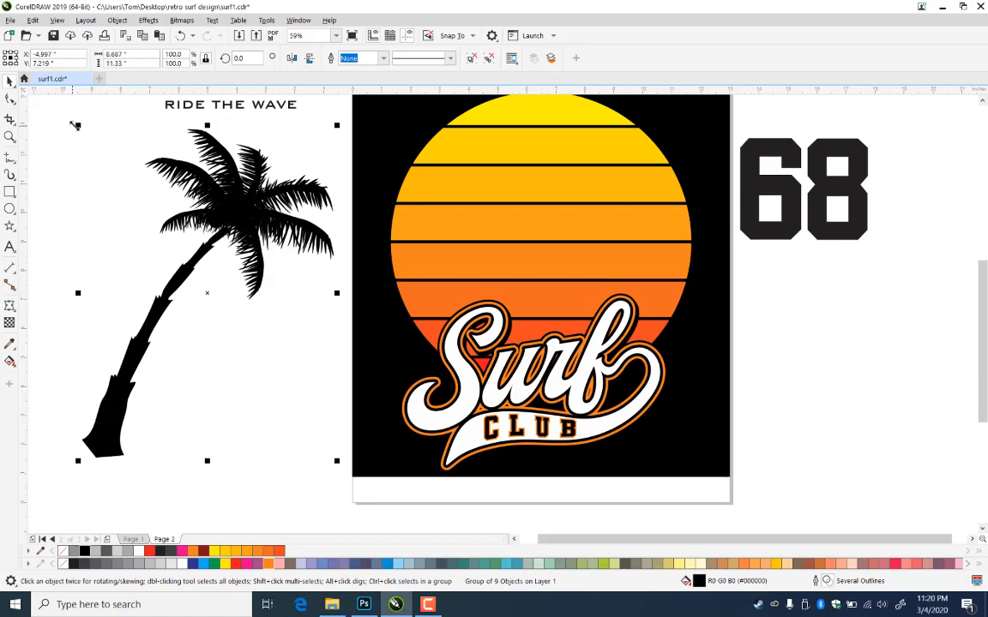
# Scale the palm tree to 77.9% and place it over the left side of the sun, rotated to 10.741°
pyautogui.moveTo(78, 125); pyautogui.dragTo(483, 212)
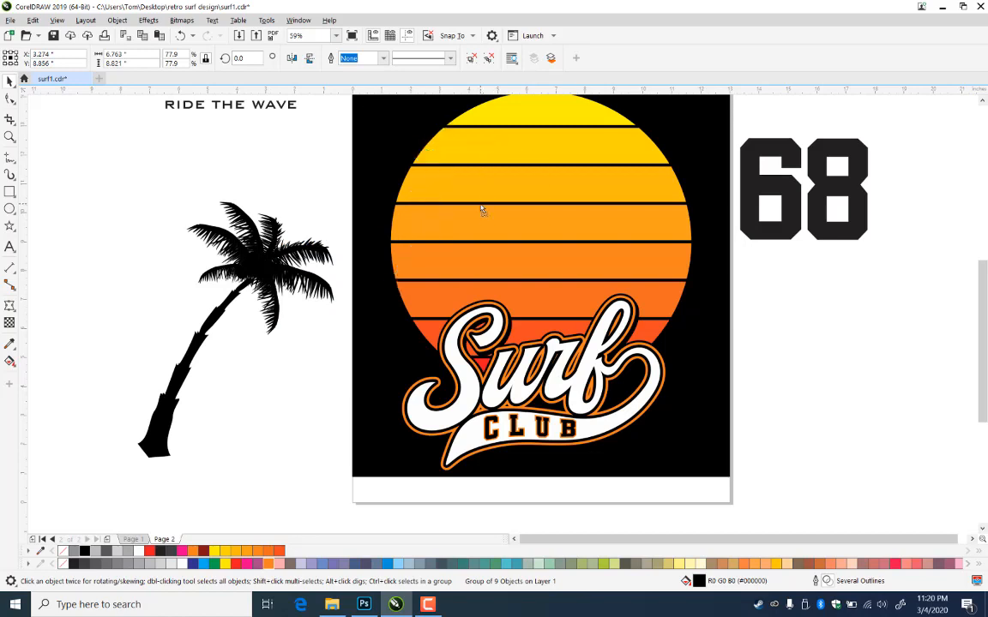
pyautogui.click(514, 208)
pyautogui.moveTo(550, 111); pyautogui.dragTo(523, 110)
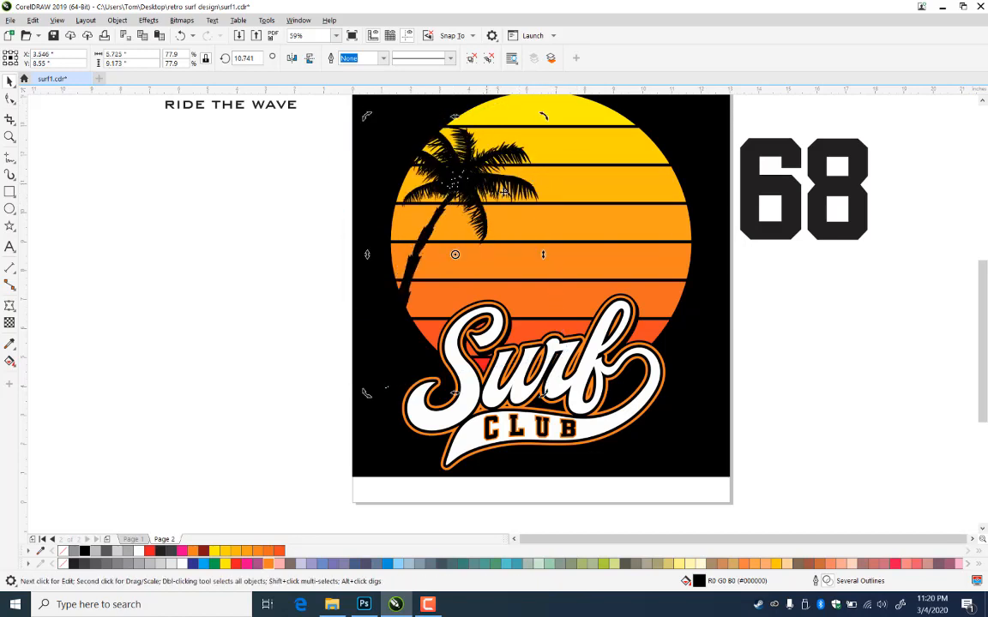
# Place a mirrored duplicate of the palm tree, scaled to 66.2% and rotated to 169.259°, over the right side of the sun
pyautogui.moveTo(462, 176); pyautogui.dragTo(710, 242)
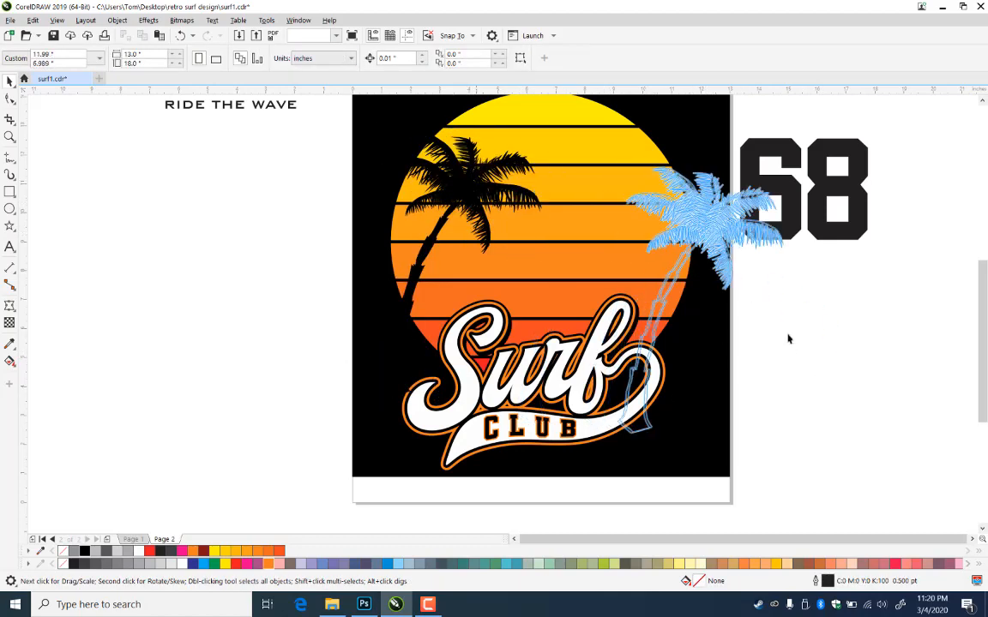
pyautogui.moveTo(787, 300); pyautogui.dragTo(556, 313)
pyautogui.moveTo(598, 444); pyautogui.dragTo(705, 399)
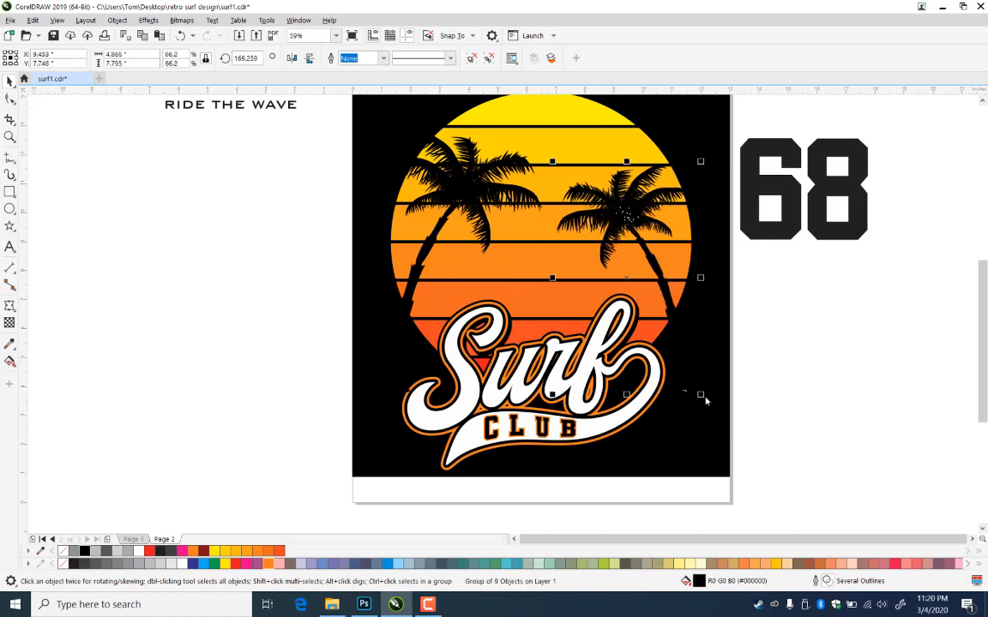
pyautogui.click(752, 313)
pyautogui.moveTo(661, 280); pyautogui.dragTo(662, 289)
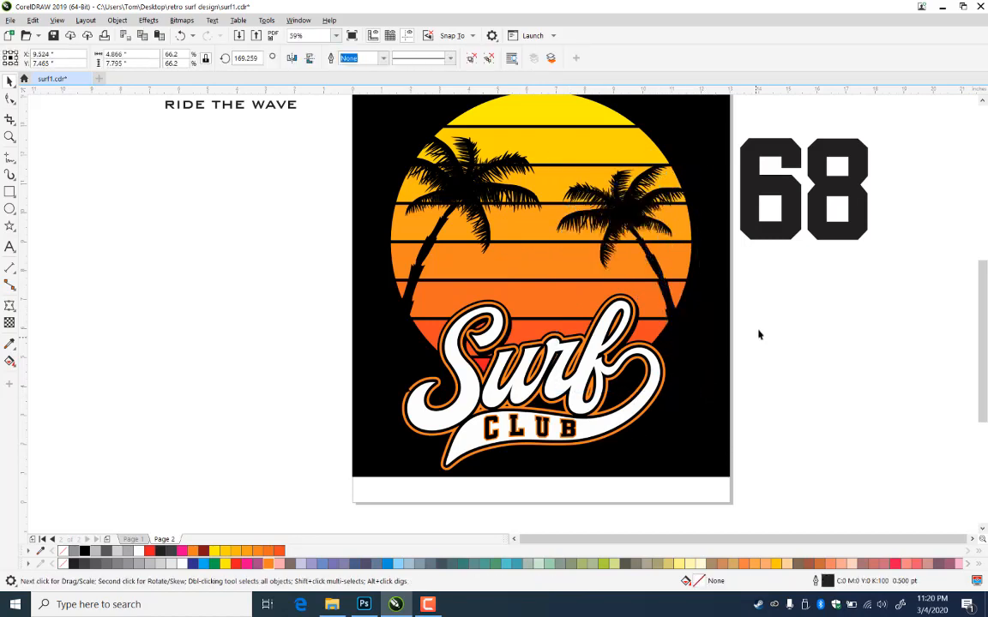
pyautogui.click(875, 287)
# Rotate the right palm's hanging lower frond toward the trunk and tilt its lower-left frond further downward
pyautogui.keyDown('ctrl'); pyautogui.click(606, 260); pyautogui.keyUp('ctrl')
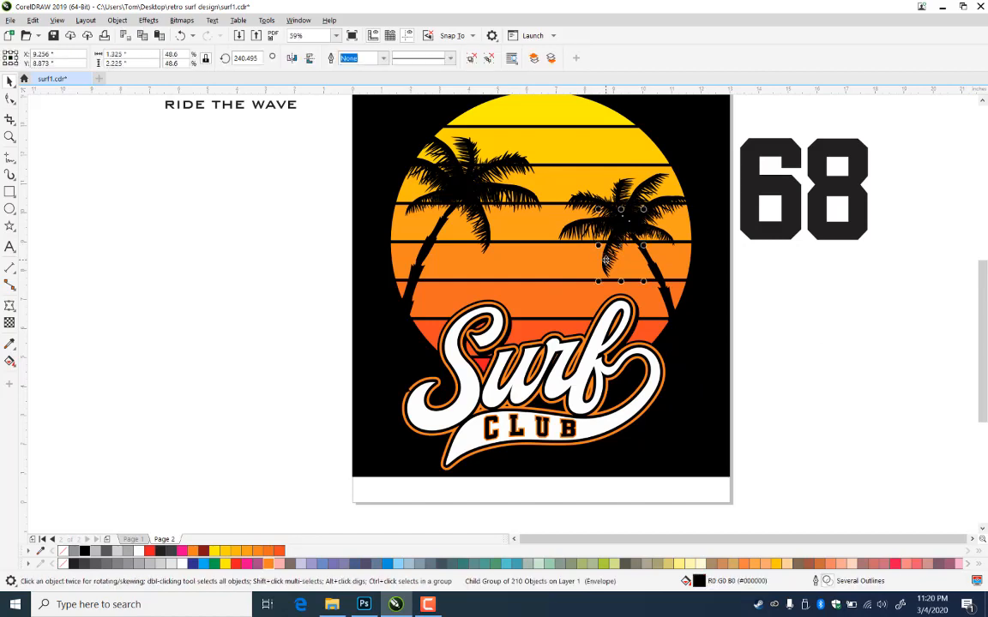
pyautogui.keyDown('ctrl'); pyautogui.click(606, 260); pyautogui.keyUp('ctrl')
pyautogui.moveTo(644, 283); pyautogui.dragTo(620, 263)
pyautogui.keyDown('ctrl'); pyautogui.click(590, 229); pyautogui.keyUp('ctrl')
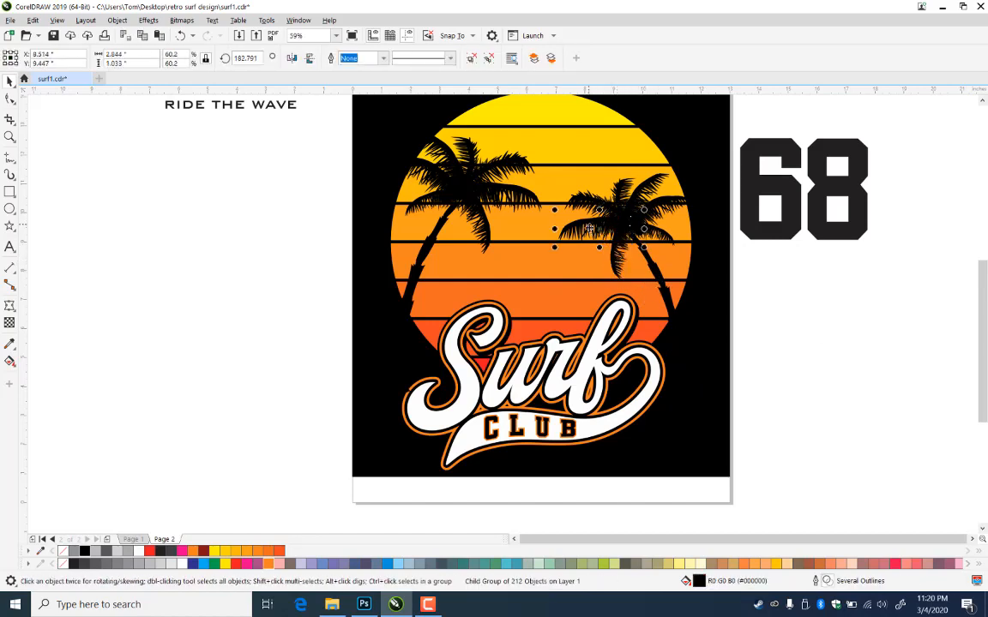
pyautogui.keyDown('ctrl'); pyautogui.click(582, 233); pyautogui.keyUp('ctrl')
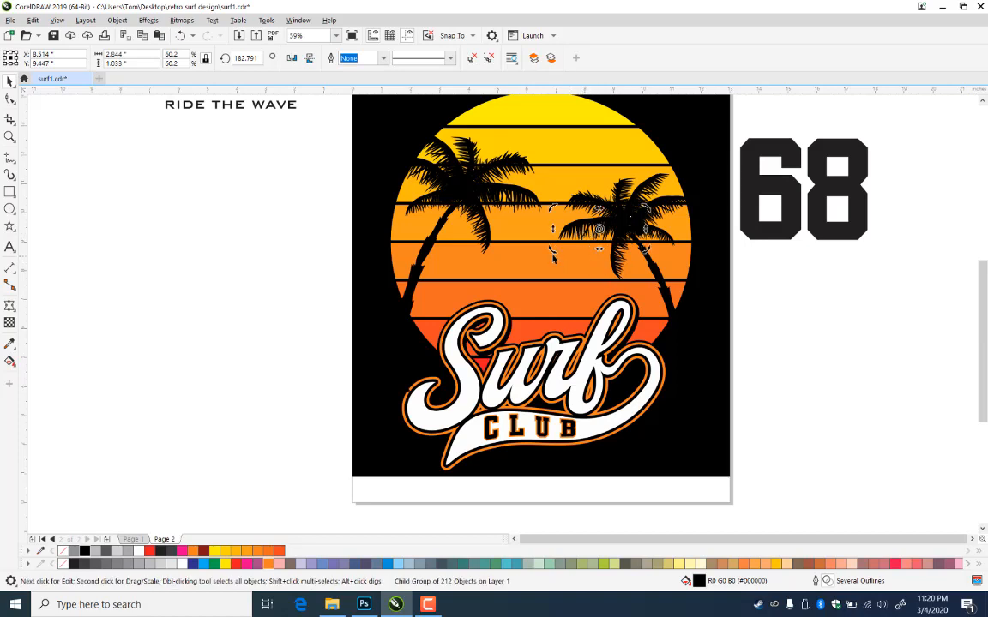
pyautogui.moveTo(555, 260); pyautogui.dragTo(581, 250)
pyautogui.click(845, 301)
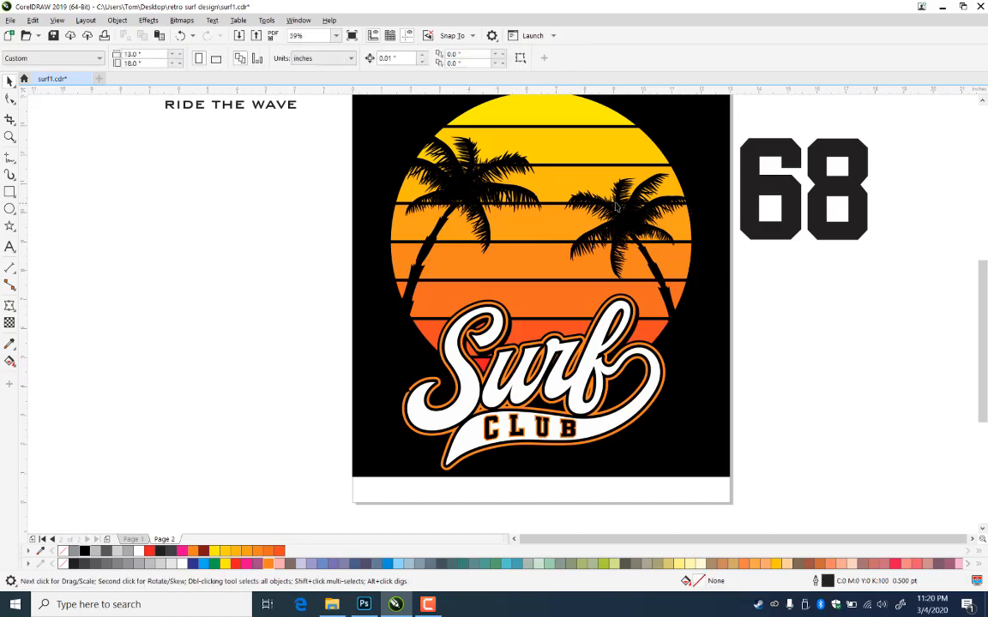
# Duplicate the right palm's upper-left frond, rotated to 154.461°, just below the original
pyautogui.click(588, 199)
pyautogui.keyDown('ctrl'); pyautogui.click(588, 200); pyautogui.keyUp('ctrl')
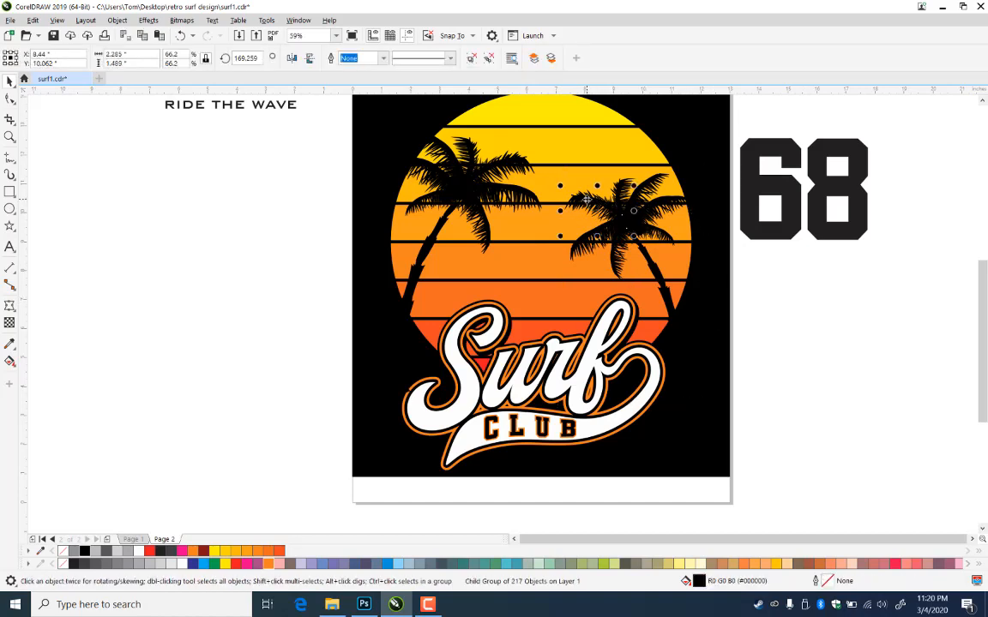
pyautogui.keyDown('ctrl'); pyautogui.click(587, 200); pyautogui.keyUp('ctrl')
pyautogui.moveTo(635, 186); pyautogui.dragTo(583, 215)
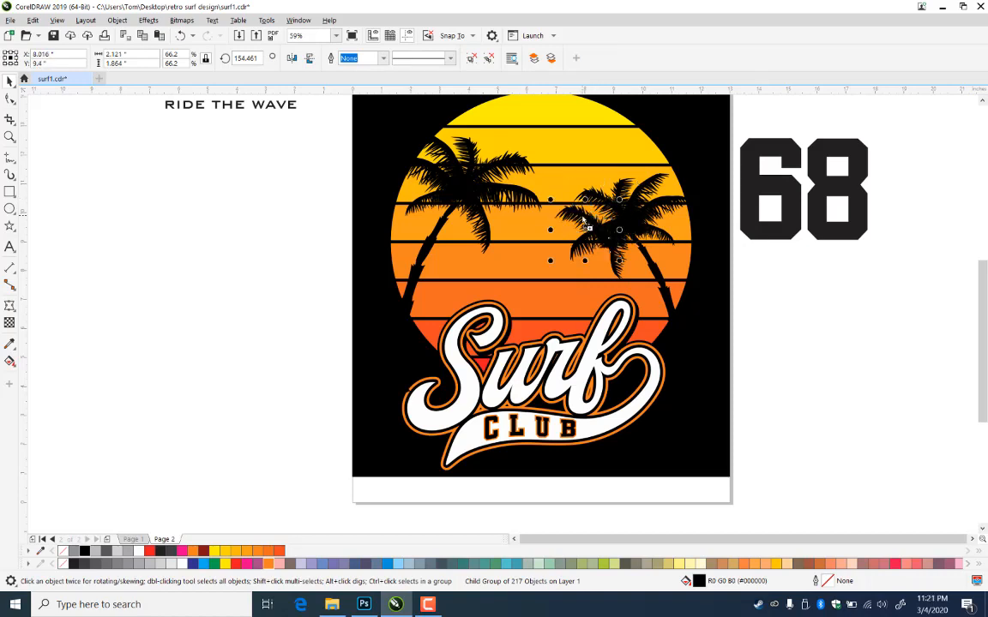
pyautogui.click(629, 246)
# Rotate the duplicated frond to 198.543° and move it into the gap on the left side of the right palm's crown
pyautogui.keyDown('ctrl'); pyautogui.click(591, 223); pyautogui.keyUp('ctrl')
pyautogui.keyDown('ctrl'); pyautogui.click(593, 220); pyautogui.keyUp('ctrl')
pyautogui.moveTo(619, 261); pyautogui.dragTo(636, 228)
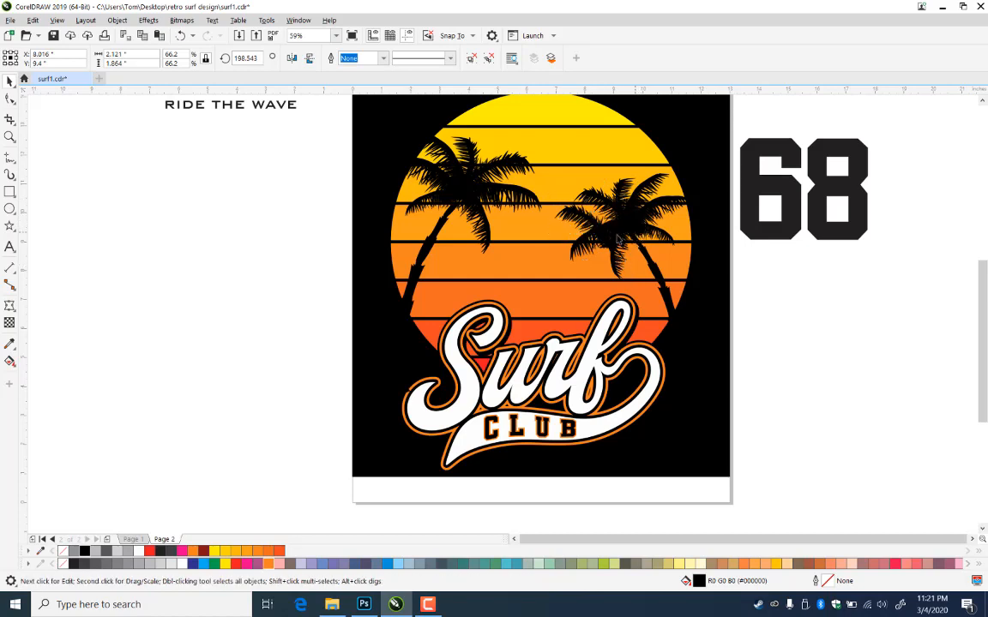
pyautogui.keyDown('ctrl'); pyautogui.click(547, 235); pyautogui.keyUp('ctrl')
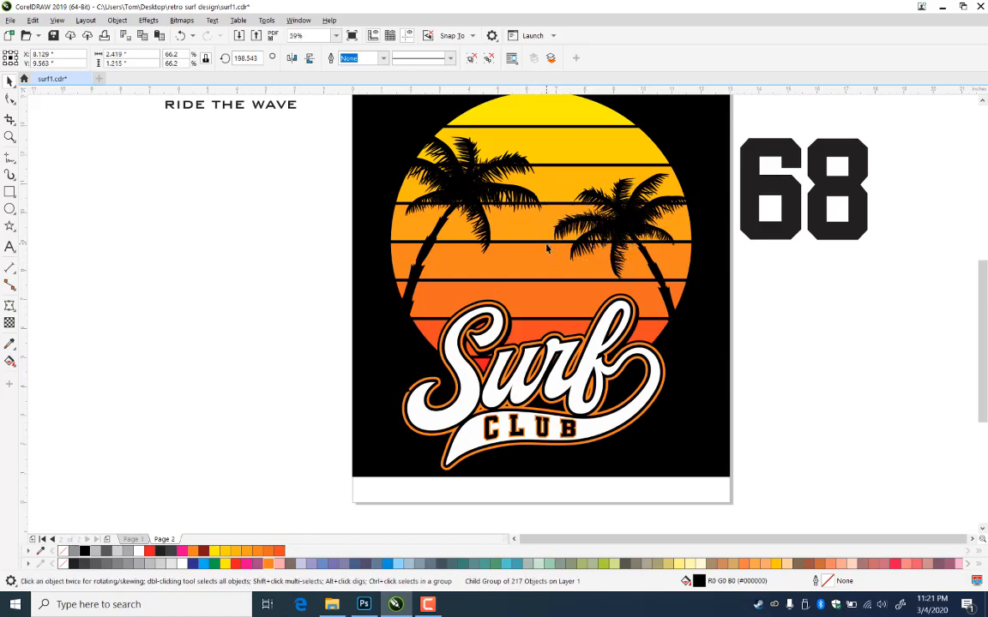
pyautogui.click(546, 245)
pyautogui.keyDown('ctrl'); pyautogui.click(572, 226); pyautogui.keyUp('ctrl')
pyautogui.moveTo(574, 227); pyautogui.dragTo(580, 223)
pyautogui.click(811, 311)
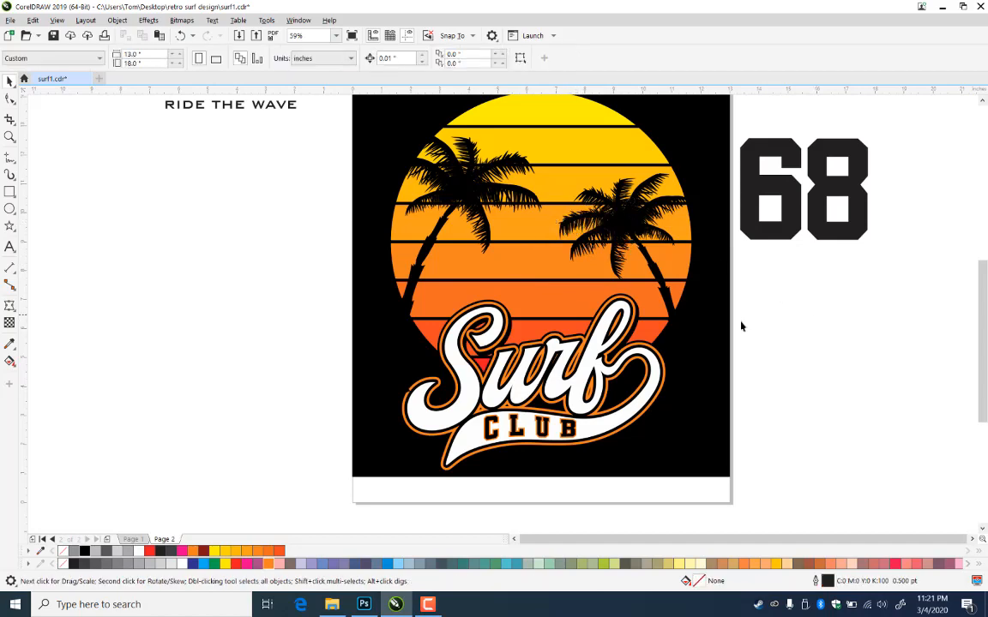
# Duplicate the right palm beside the design, mirror it horizontally, and scale it to 40.8%
pyautogui.click(627, 234)
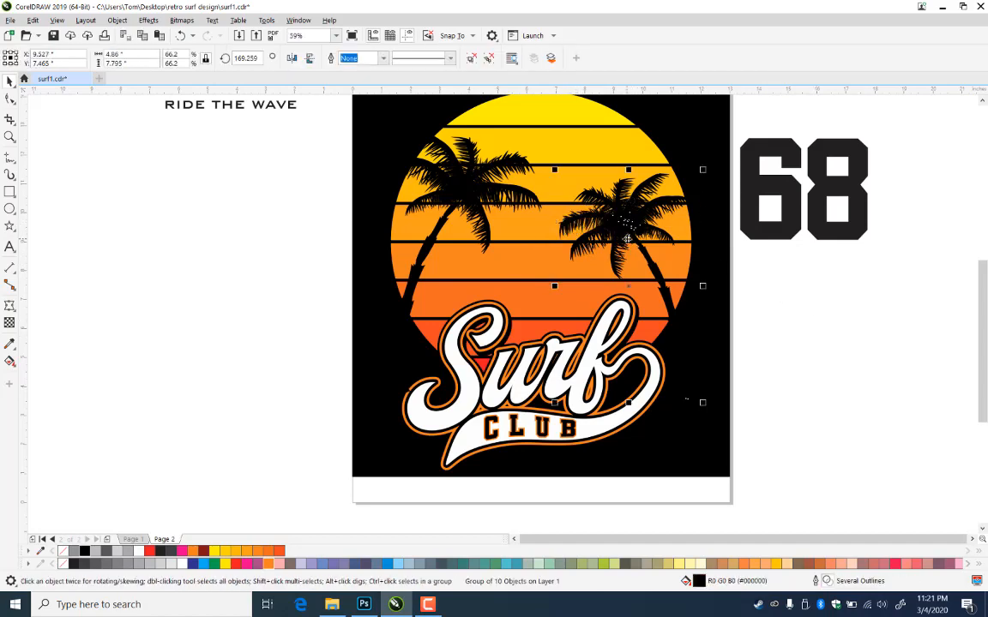
pyautogui.moveTo(627, 237); pyautogui.dragTo(368, 273)
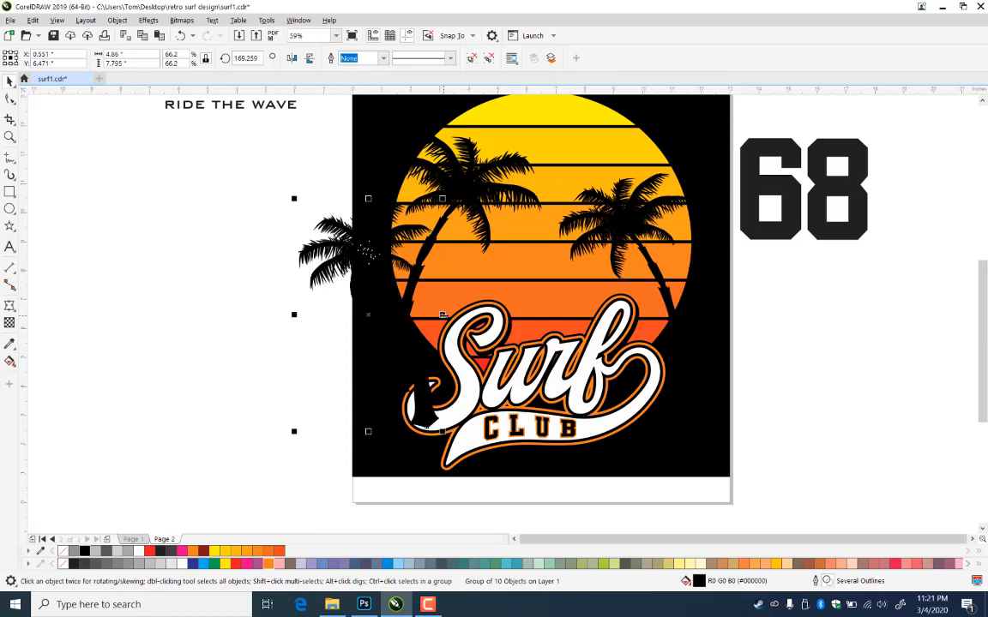
pyautogui.moveTo(442, 314); pyautogui.dragTo(154, 314)
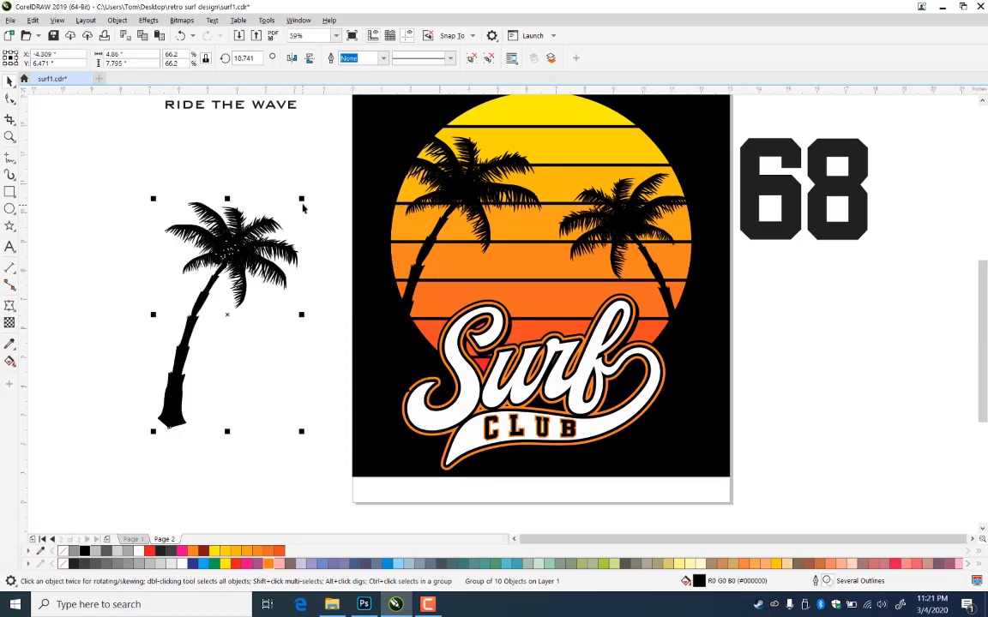
pyautogui.moveTo(303, 199); pyautogui.dragTo(247, 285)
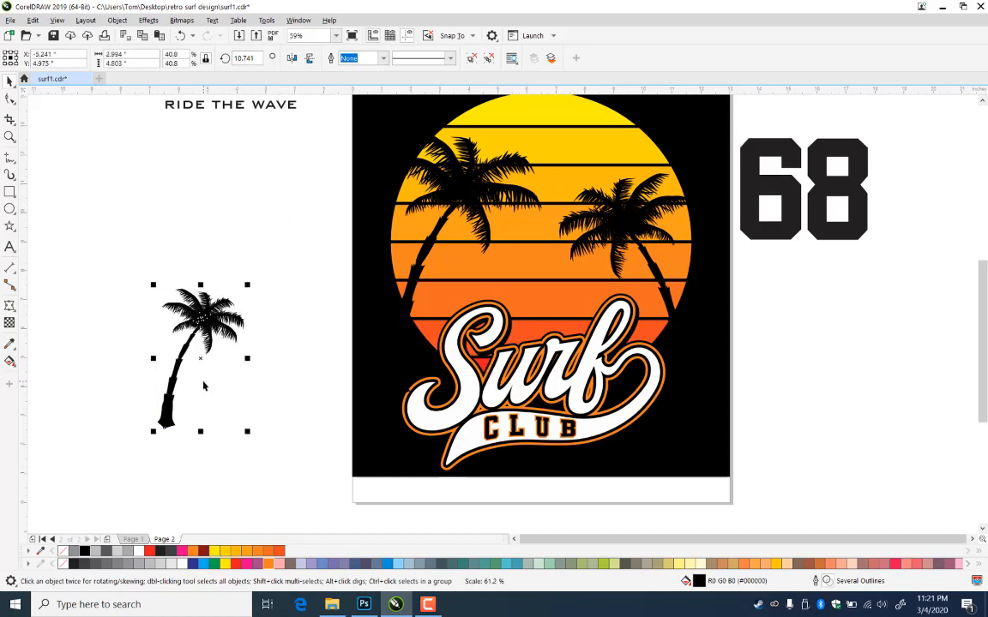
# Place the small palm over the sun's left edge beside the large palm and rotate it to 33.699°
pyautogui.moveTo(212, 342); pyautogui.dragTo(410, 257)
pyautogui.click(407, 257)
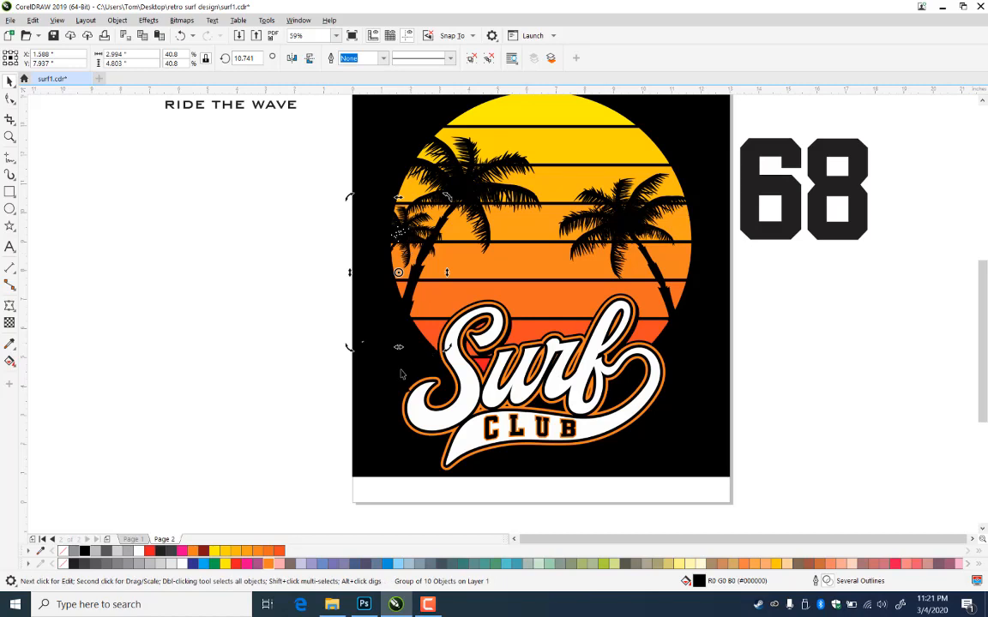
pyautogui.moveTo(445, 349); pyautogui.dragTo(416, 309)
pyautogui.moveTo(408, 232); pyautogui.dragTo(419, 236)
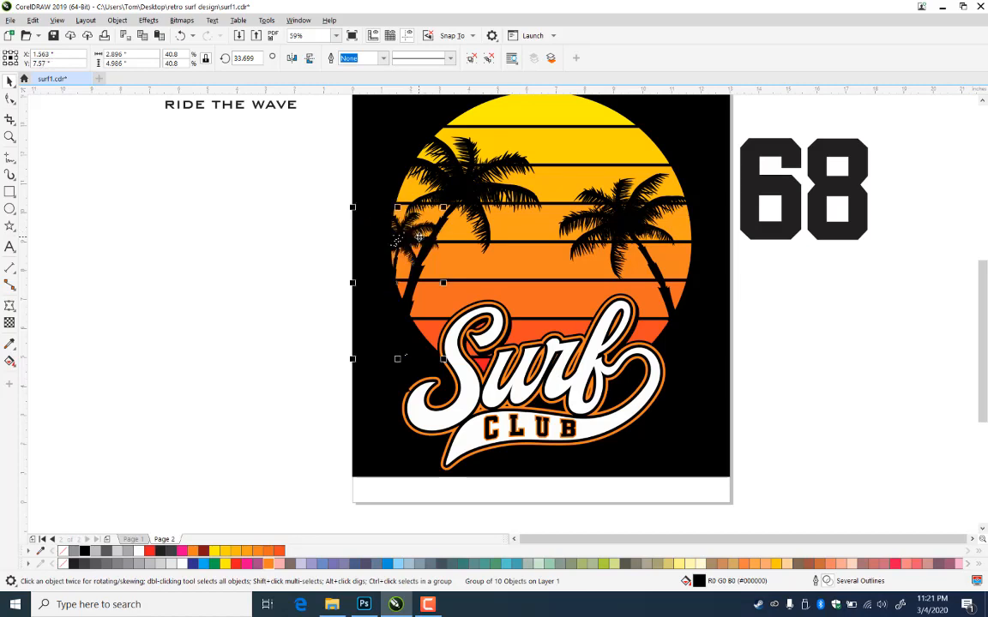
pyautogui.click(293, 296)
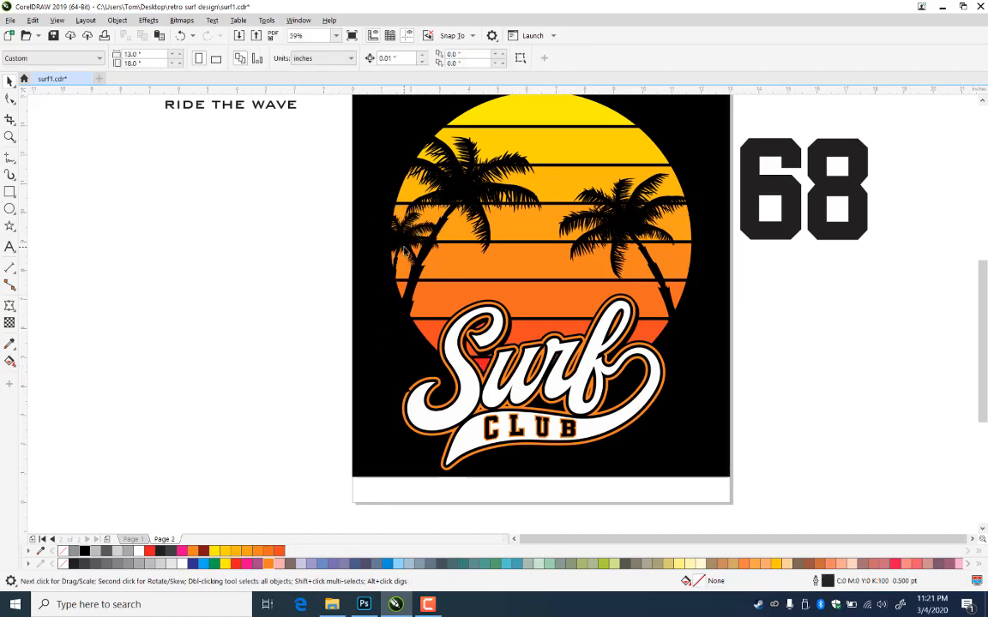
# Place a duplicate of the small palm at the sun's lower right edge, partly behind the right palm's trunk
pyautogui.moveTo(403, 248); pyautogui.dragTo(696, 283)
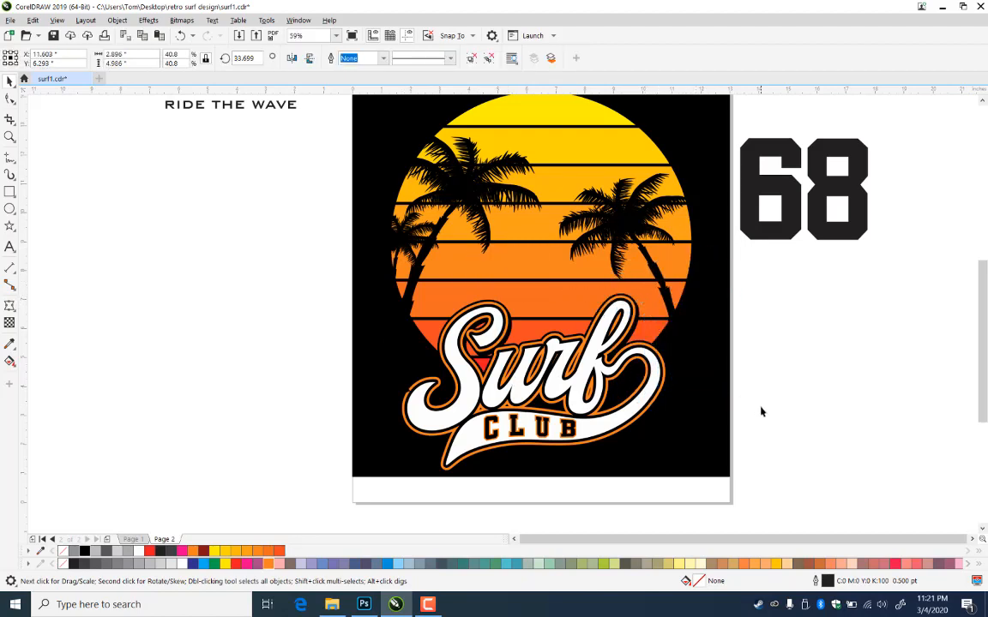
pyautogui.moveTo(682, 285); pyautogui.dragTo(675, 304)
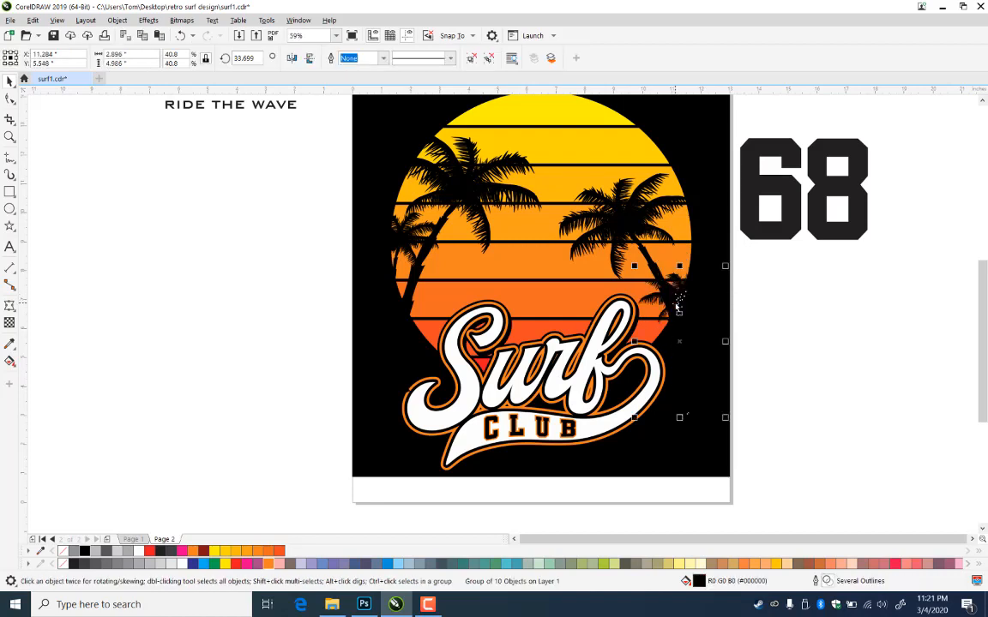
pyautogui.click(772, 350)
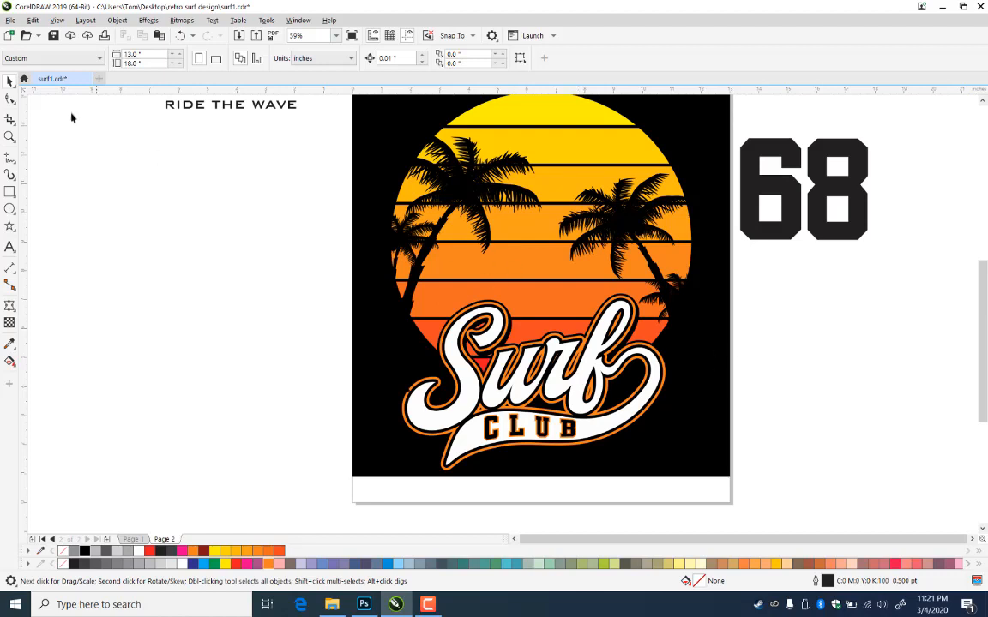
# Move the number 68 onto the top of the sun, break it apart, and stagger the 8 lower than the 6
pyautogui.click(10, 138)
pyautogui.rightClick(361, 335)
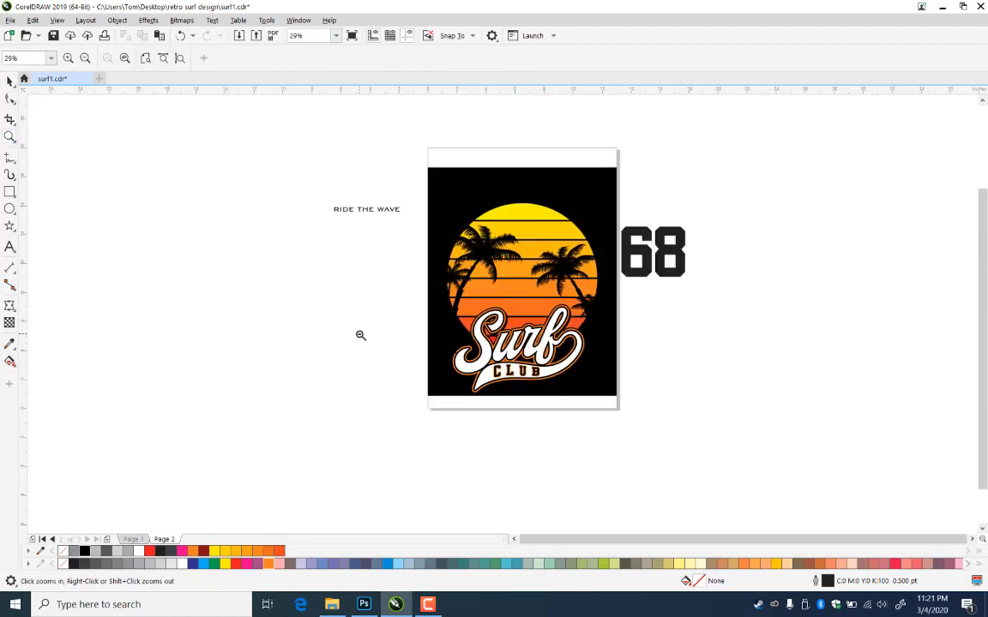
pyautogui.click(11, 80)
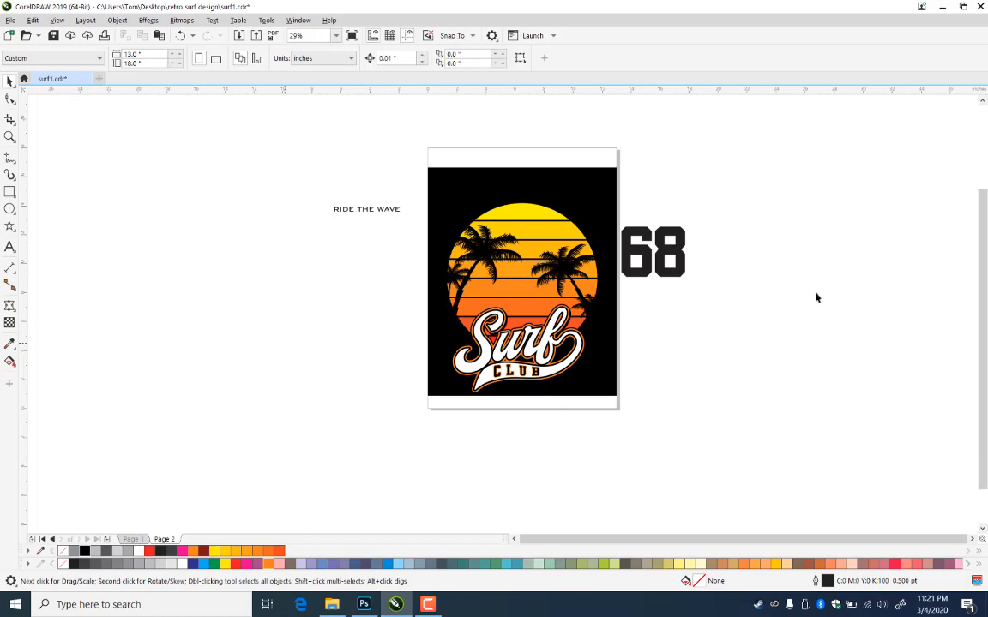
pyautogui.click(681, 253)
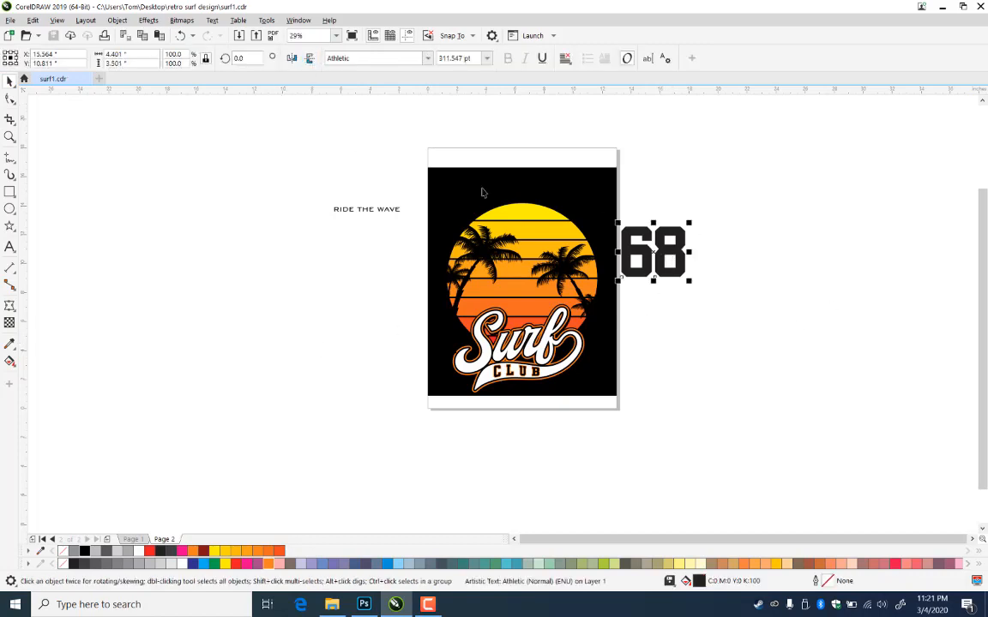
pyautogui.moveTo(671, 247); pyautogui.dragTo(527, 211)
pyautogui.hotkey('ctrl', 'k')
pyautogui.keyDown('shift'); pyautogui.click(520, 215); pyautogui.keyUp('shift')
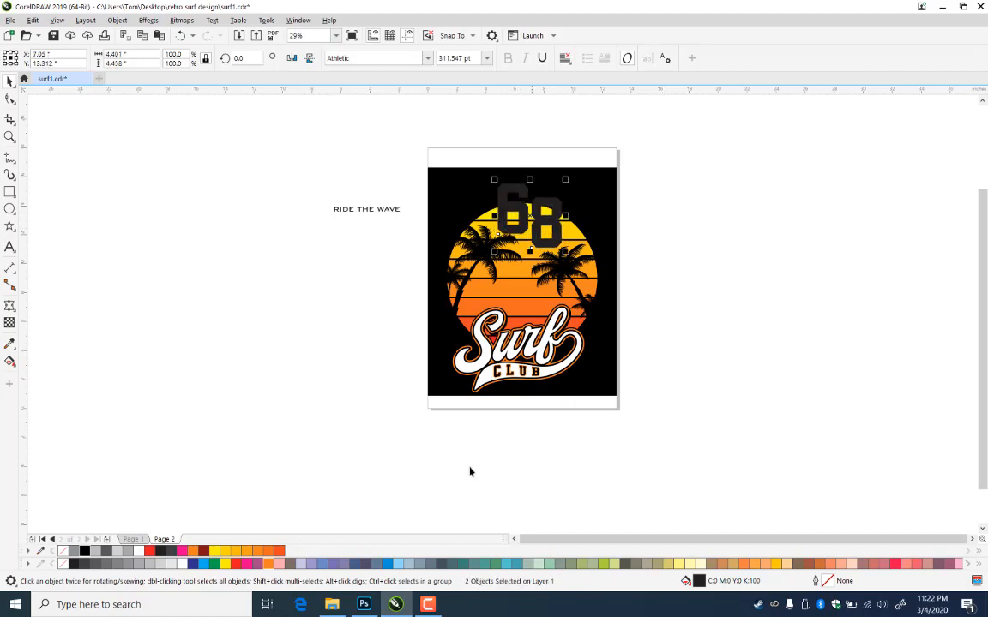
# Give both digits of the 68 a white 10 pt outline and remove their fill
pyautogui.rightClick(139, 553)
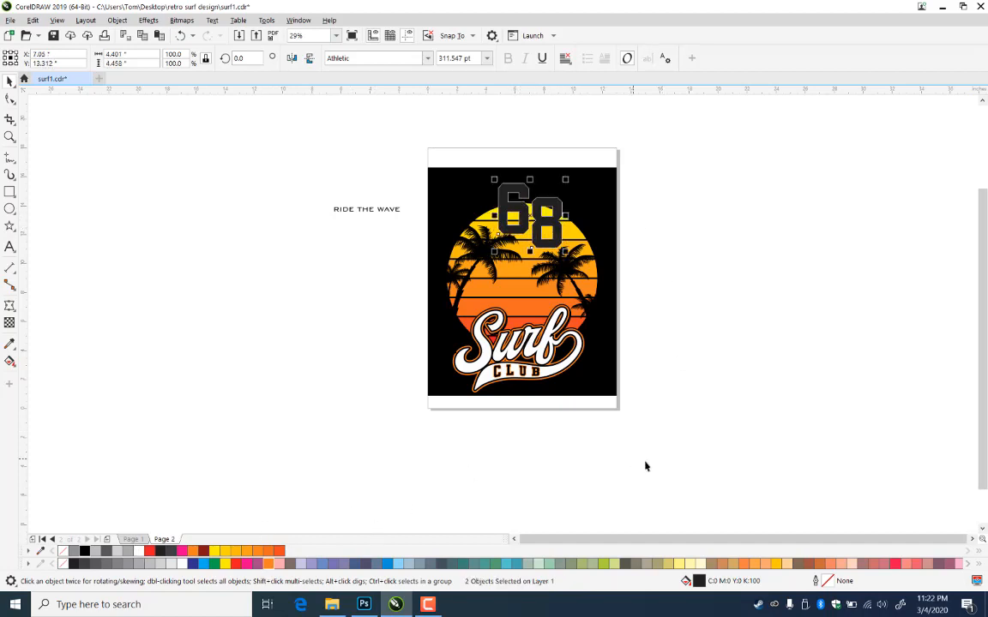
pyautogui.doubleClick(830, 582)
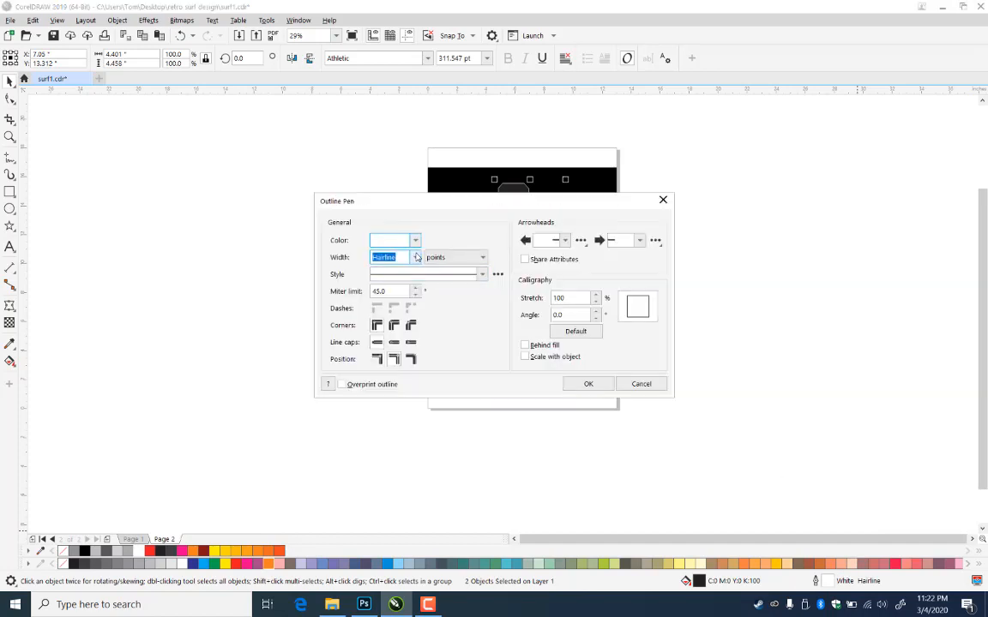
pyautogui.click(415, 257)
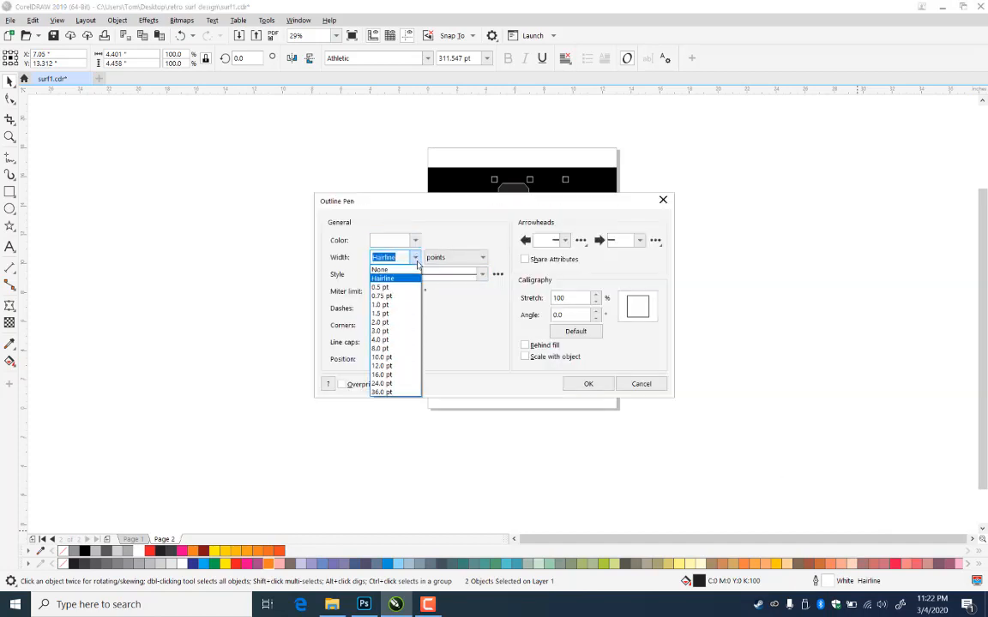
pyautogui.click(392, 358)
pyautogui.click(589, 384)
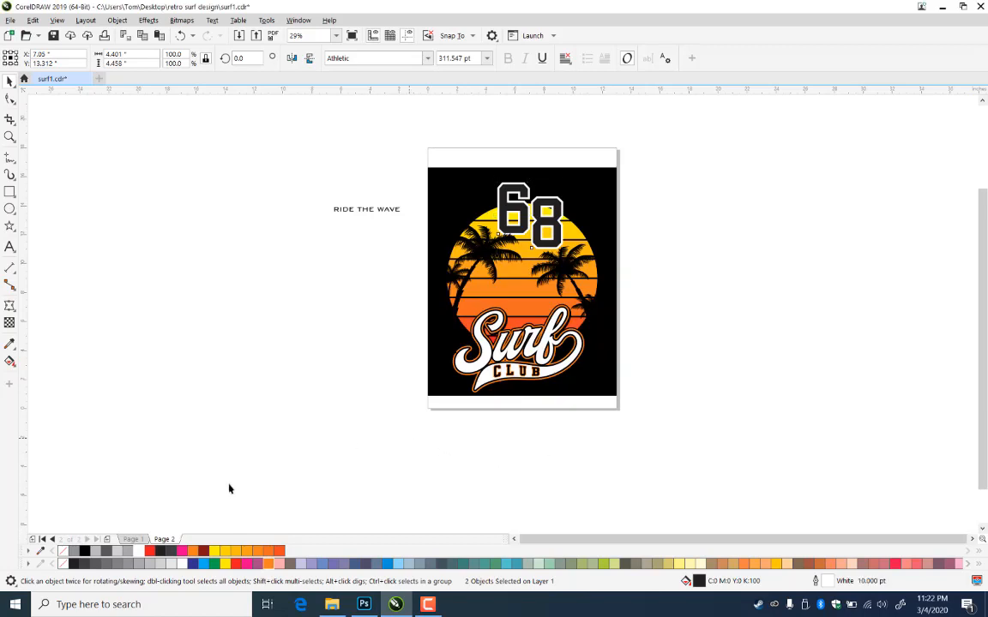
pyautogui.click(63, 550)
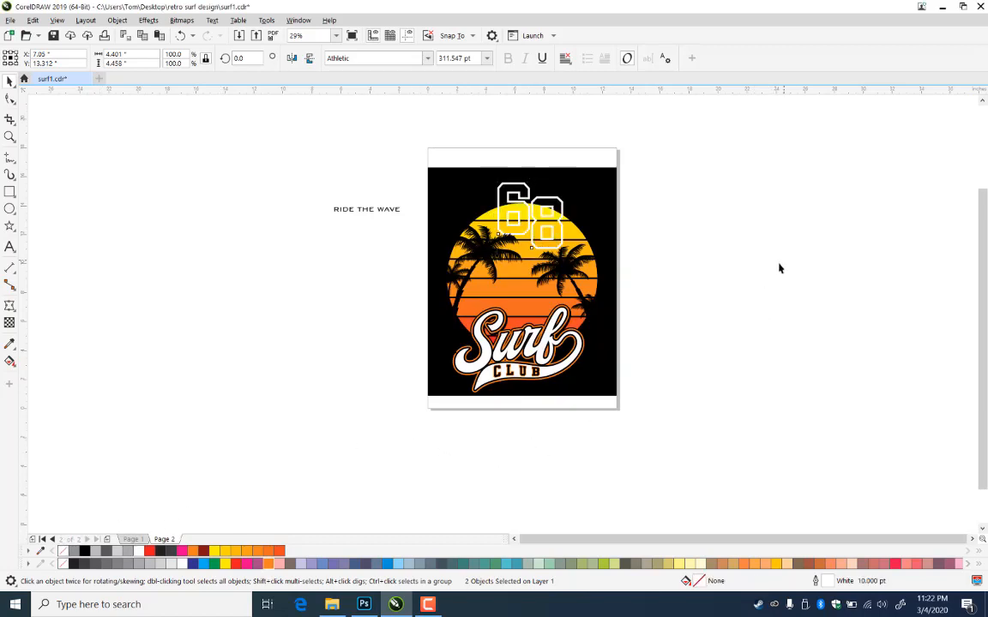
pyautogui.click(686, 227)
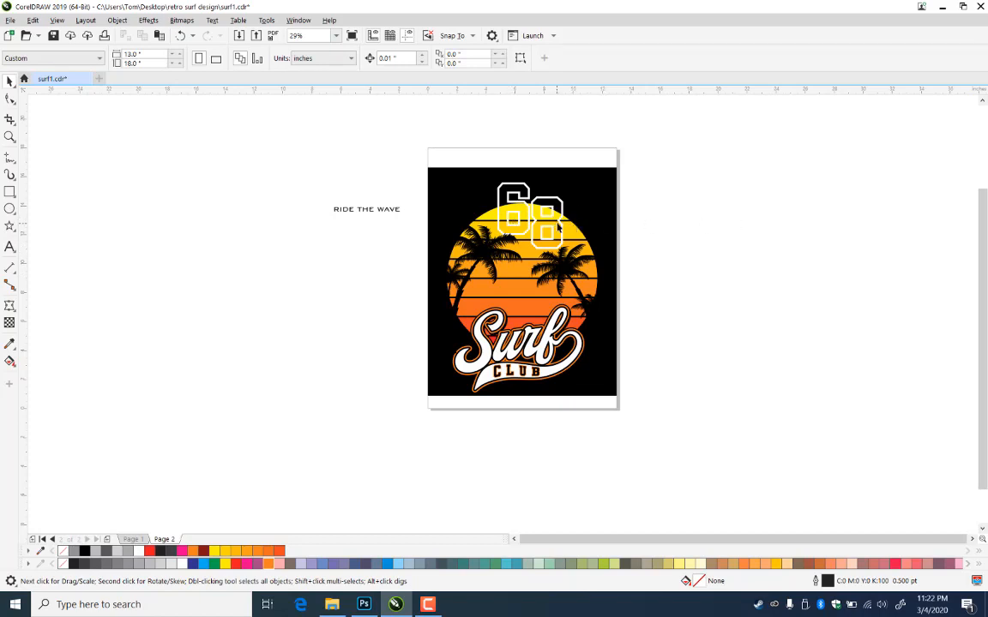
# Place a copy of both 68 digits behind the white ones with a black 18 pt outline, sampling the colour from the background
pyautogui.click(524, 223)
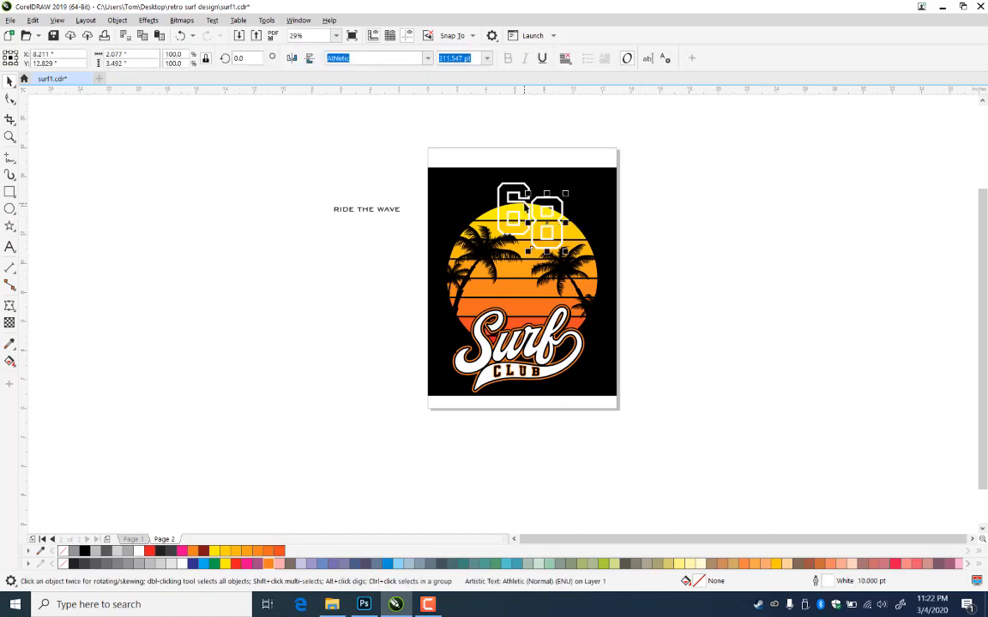
pyautogui.keyDown('shift'); pyautogui.click(513, 199); pyautogui.keyUp('shift')
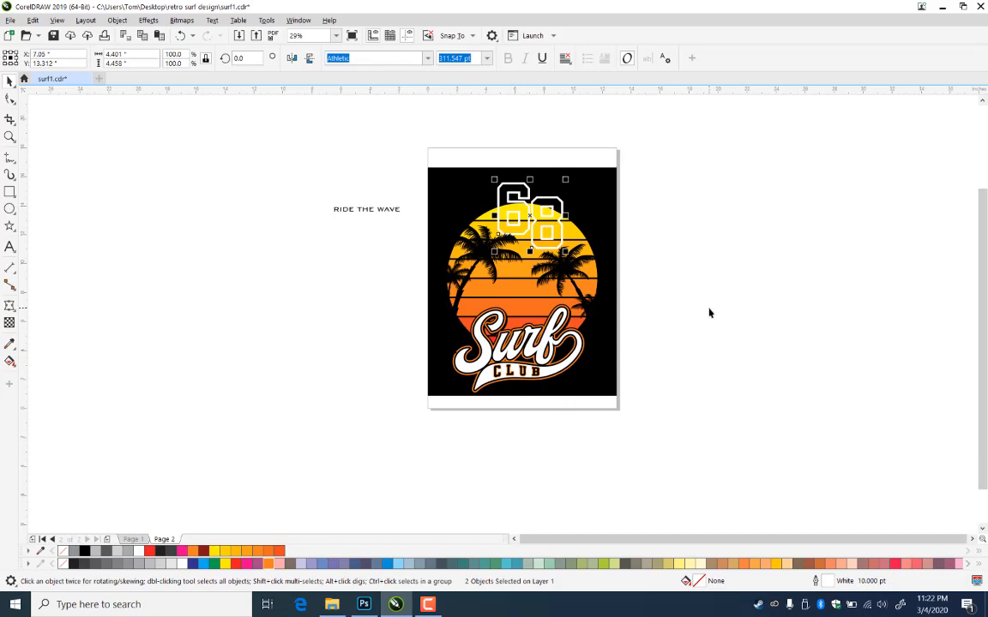
pyautogui.doubleClick(827, 583)
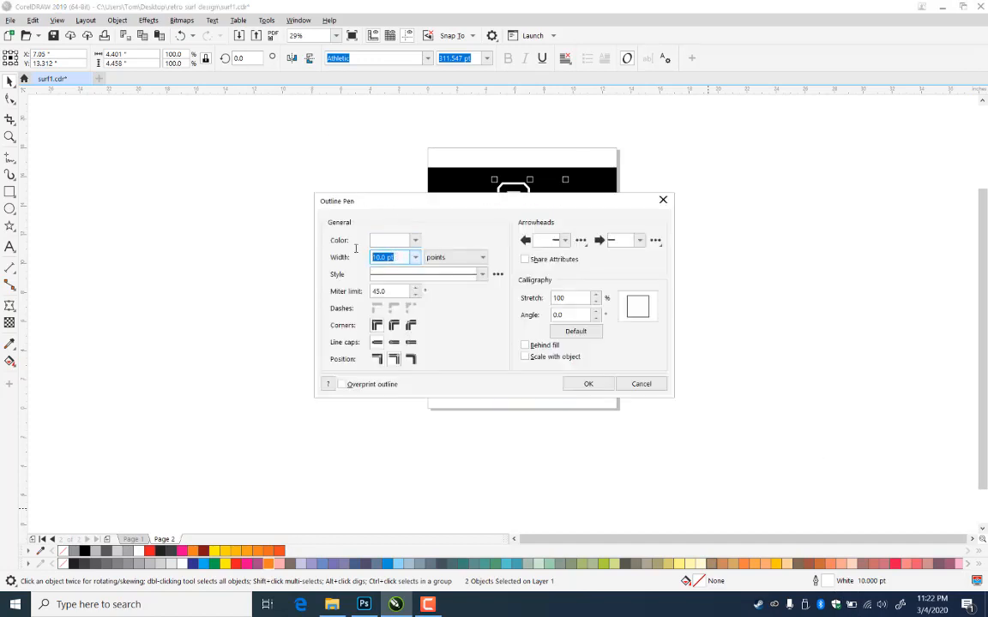
pyautogui.write('18')
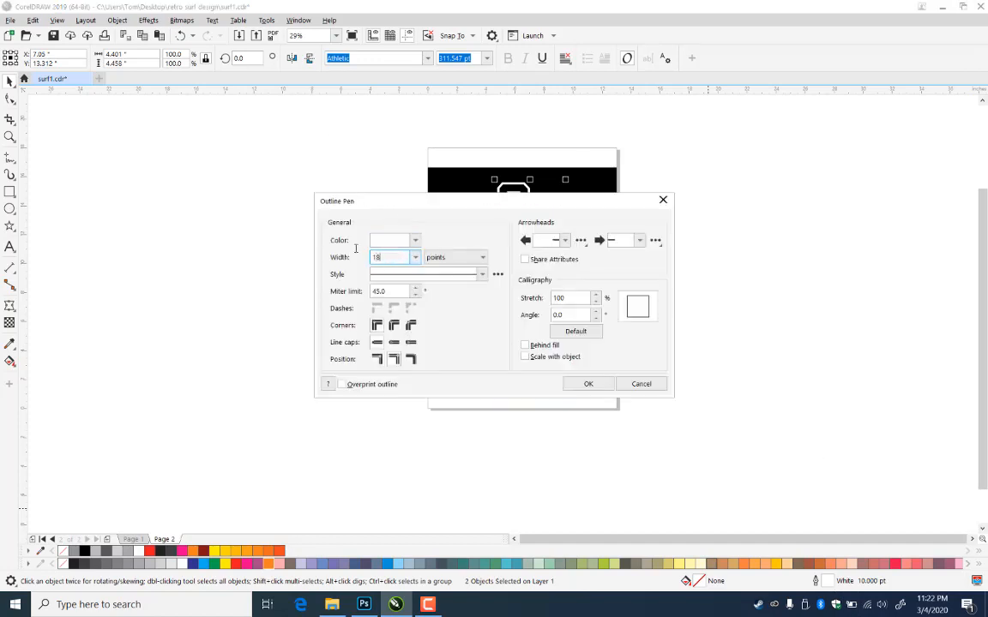
pyautogui.click(417, 242)
pyautogui.click(488, 438)
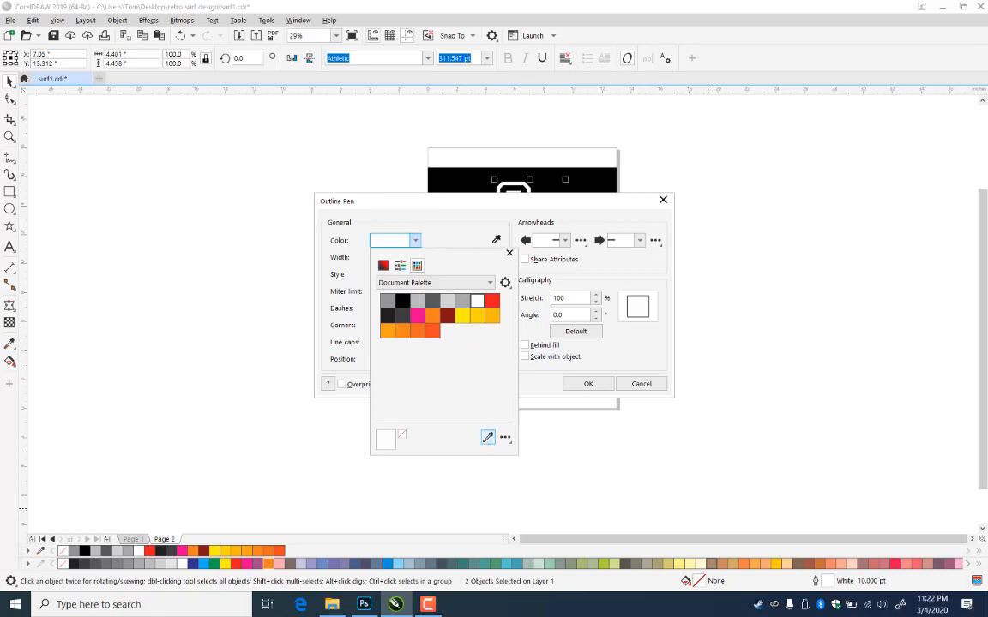
pyautogui.click(482, 184)
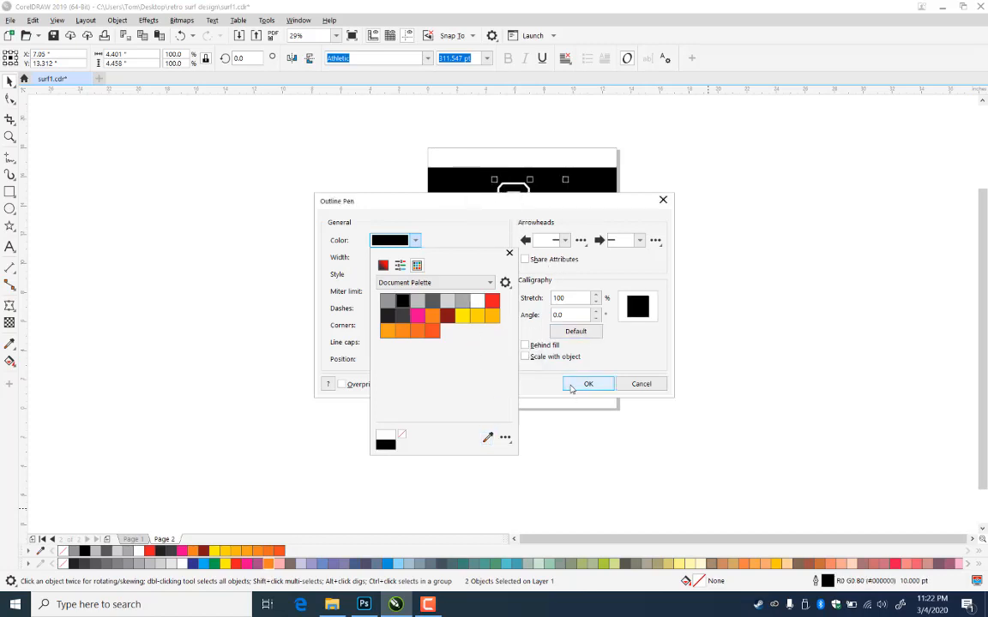
pyautogui.click(571, 387)
pyautogui.click(602, 384)
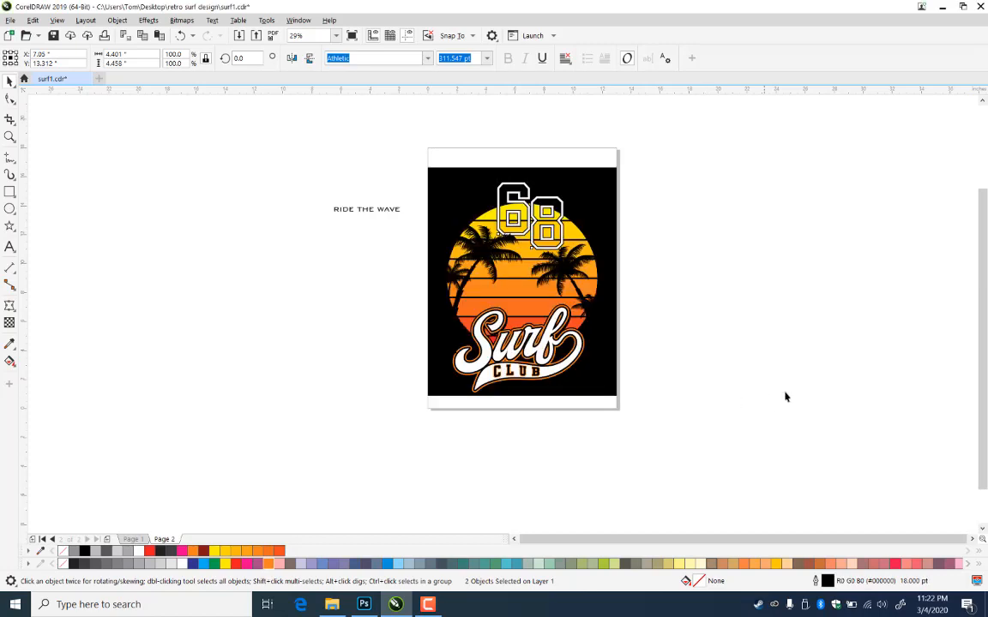
pyautogui.click(741, 249)
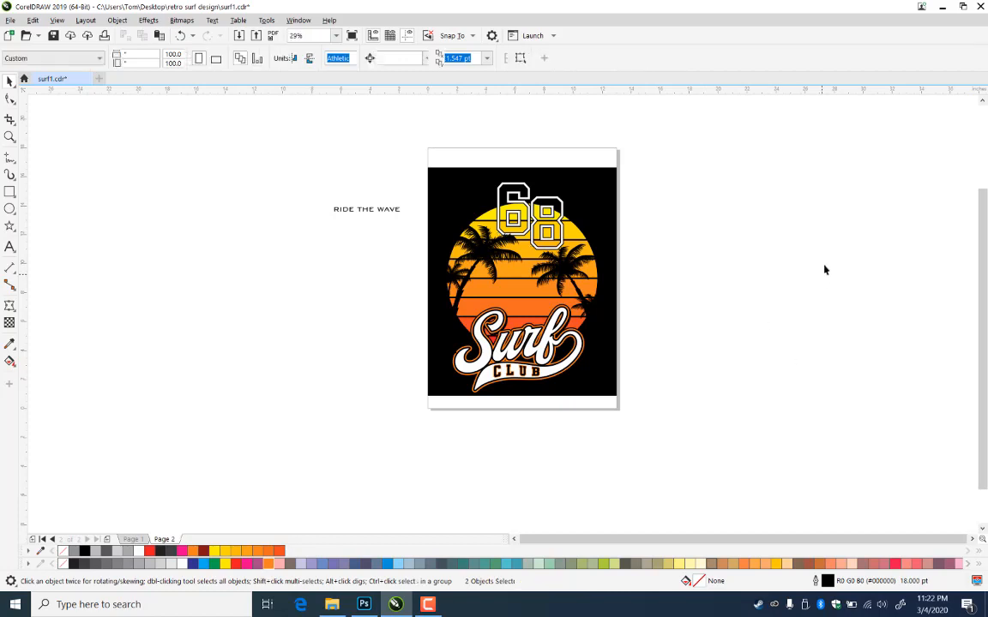
# Draw a circle about 11.42 in across around the sun and give it a red outline
pyautogui.click(394, 213)
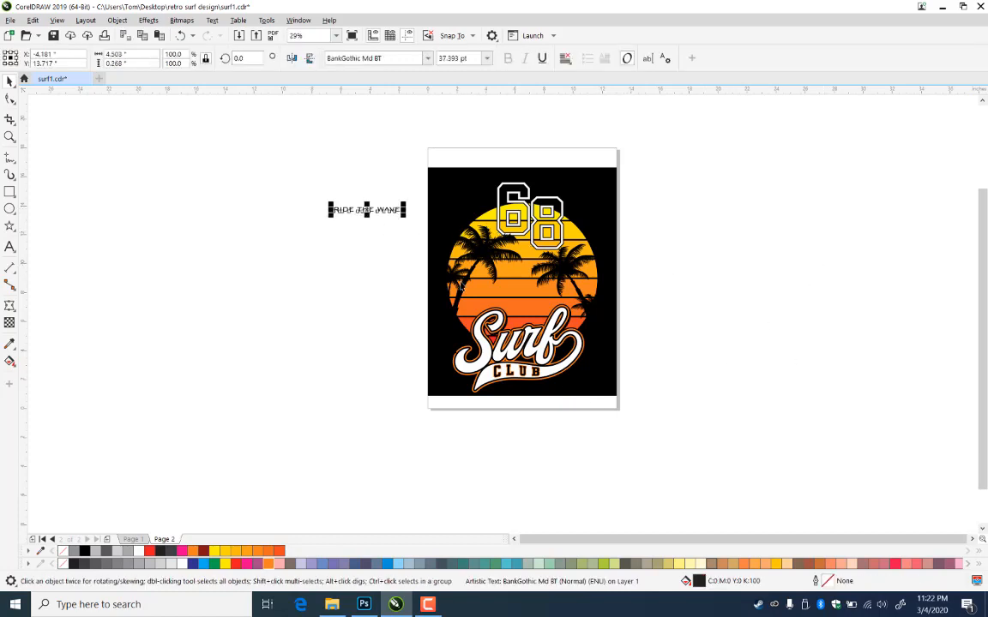
pyautogui.click(739, 298)
pyautogui.click(11, 208)
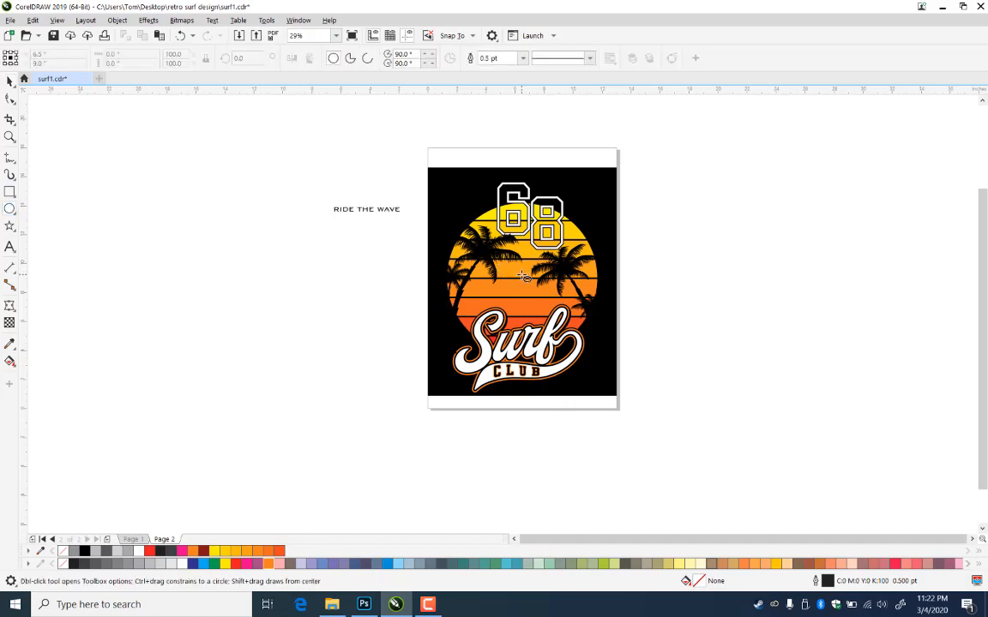
pyautogui.moveTo(525, 276); pyautogui.dragTo(607, 346)
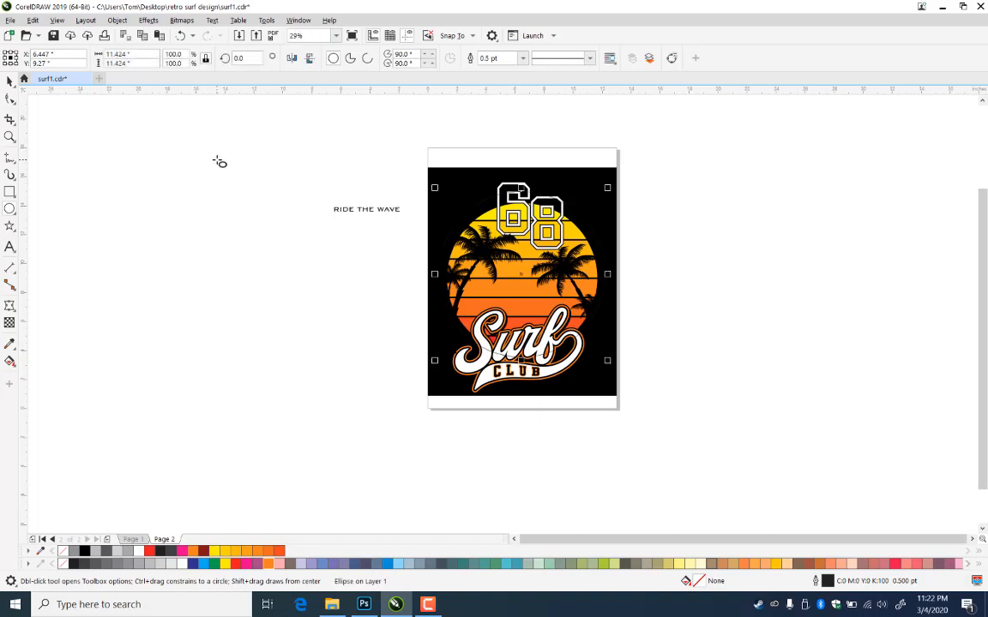
pyautogui.rightClick(150, 551)
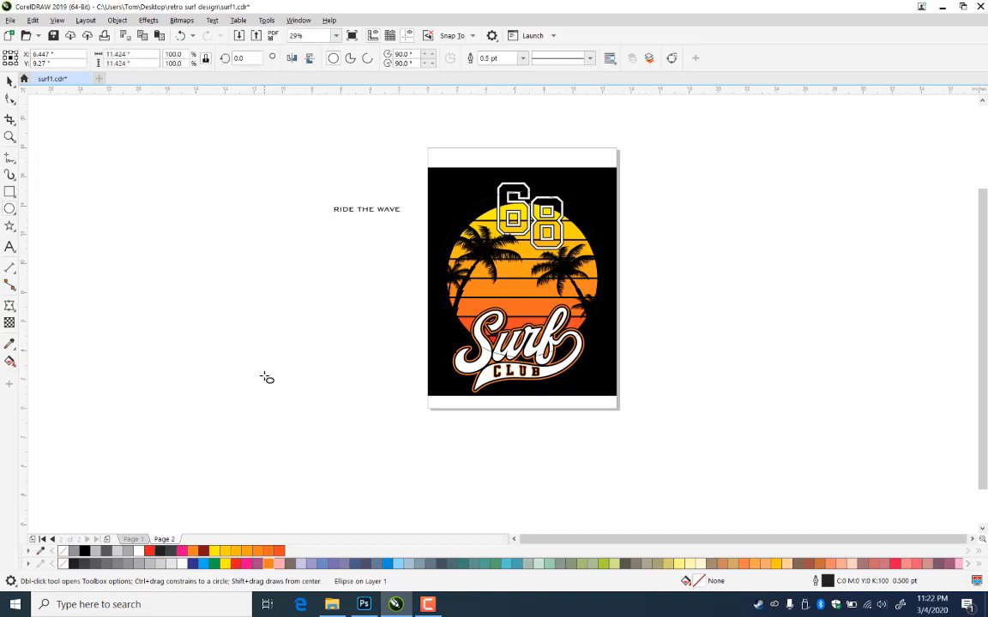
# Scale the red circle down to about 10.96 in across so it sits closer around the sun
pyautogui.click(11, 80)
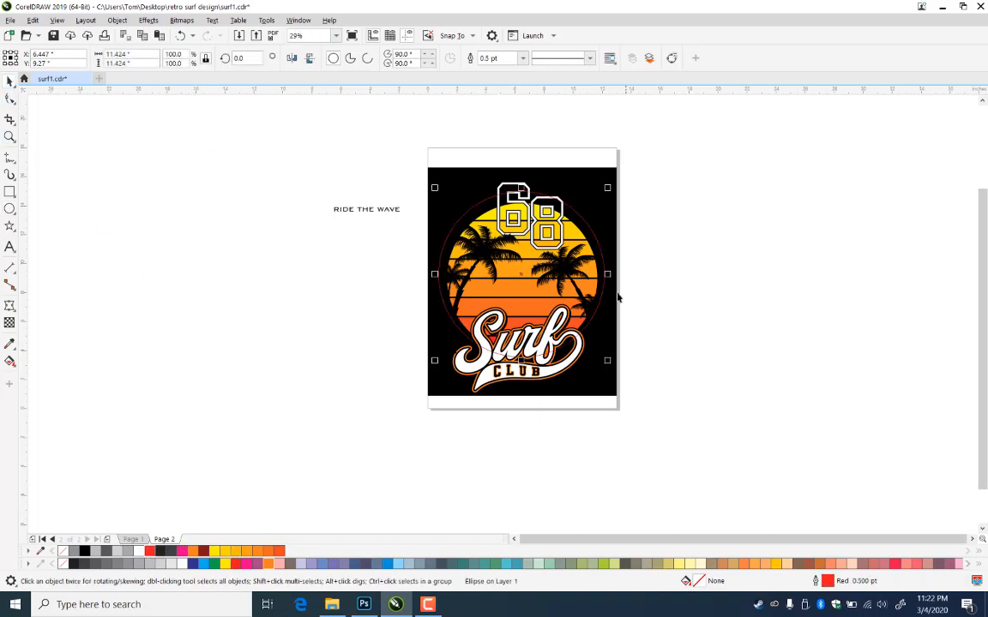
pyautogui.moveTo(606, 194); pyautogui.dragTo(599, 201)
pyautogui.press('Escape')
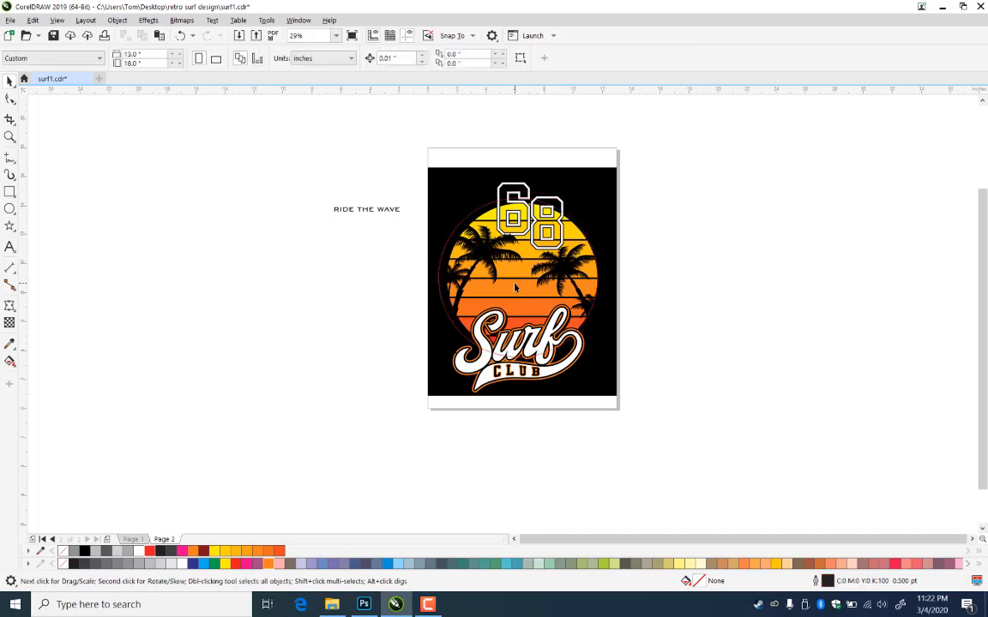
pyautogui.click(516, 285)
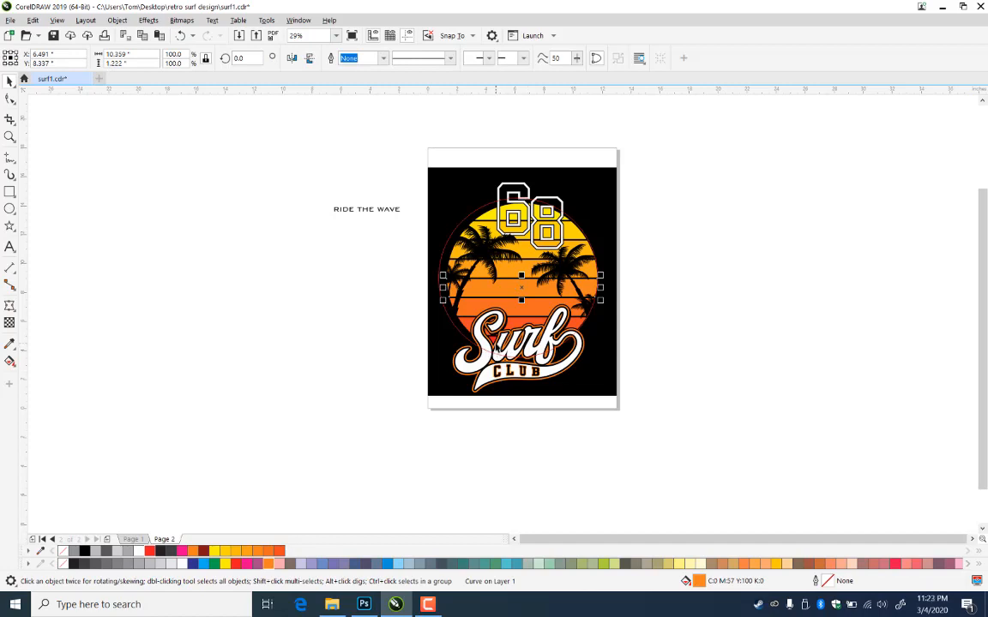
pyautogui.click(492, 343)
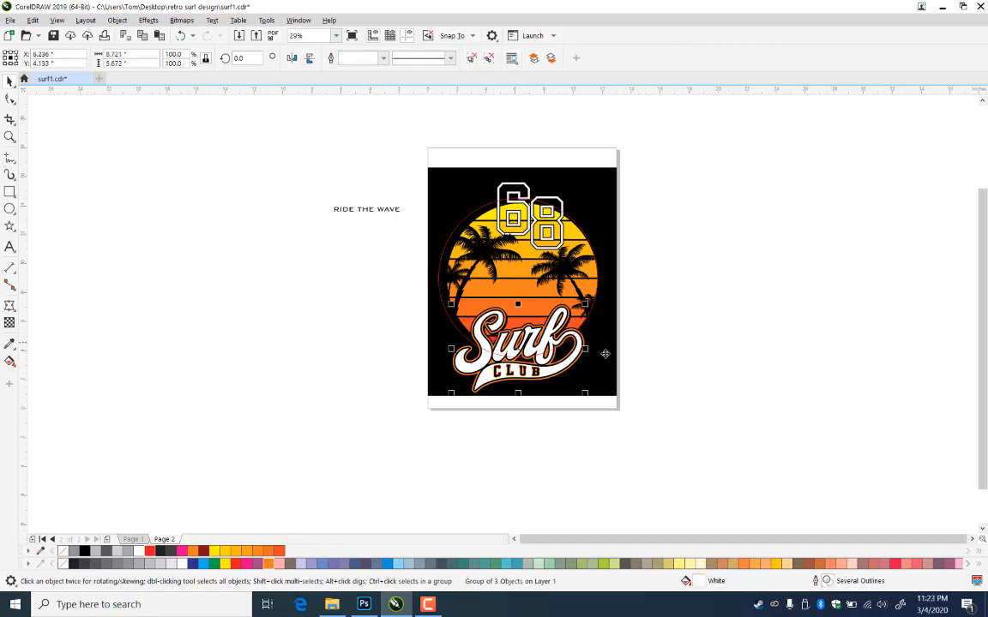
pyautogui.click(686, 358)
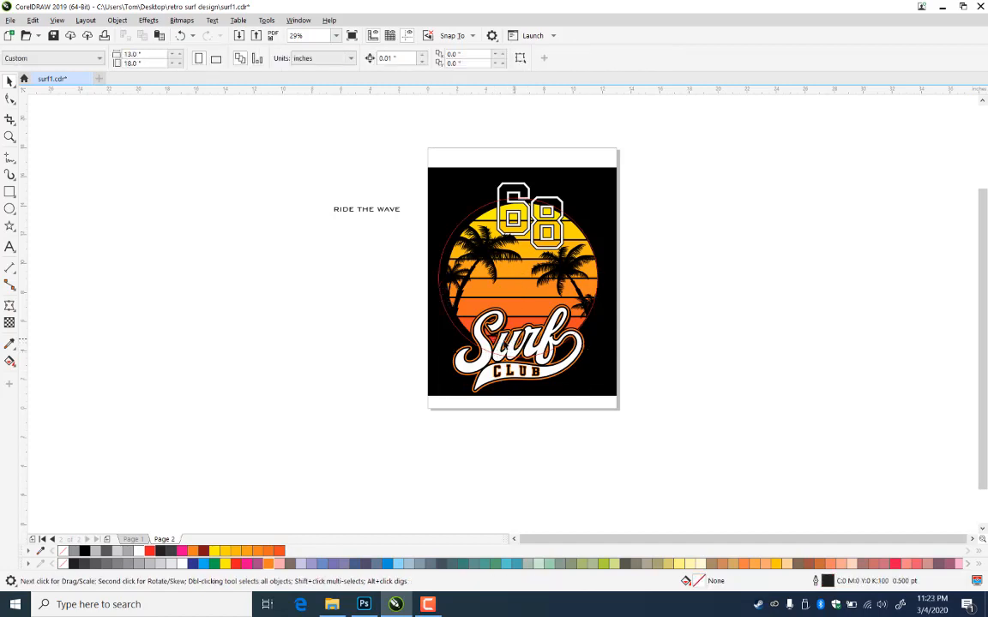
pyautogui.click(495, 342)
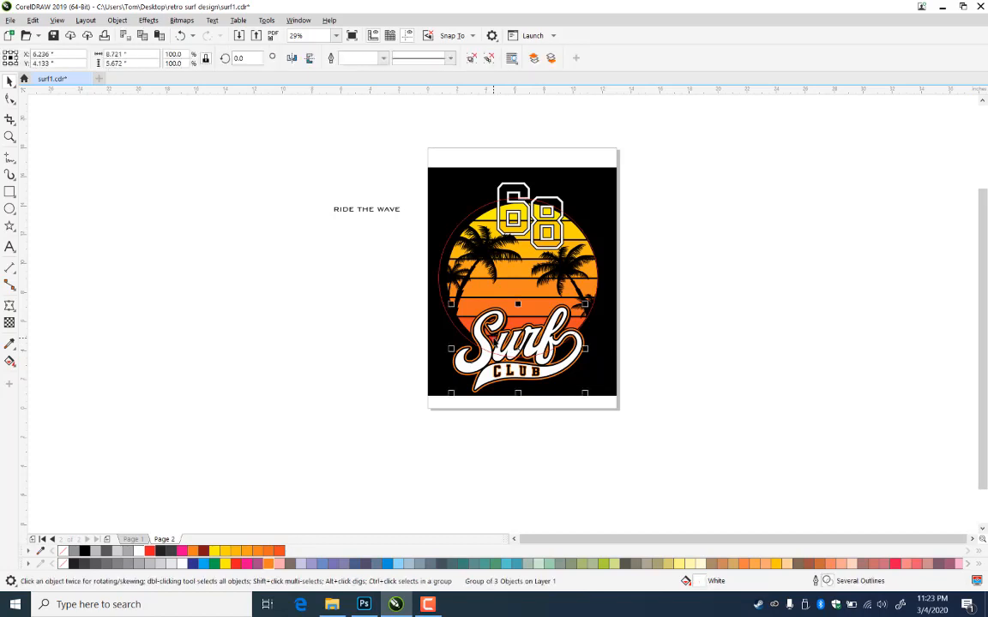
pyautogui.click(678, 368)
# Select all of the sun's coloured stripes, from the red one behind Surf up to the yellow one, and group them
pyautogui.click(10, 137)
pyautogui.moveTo(452, 291); pyautogui.dragTo(597, 364)
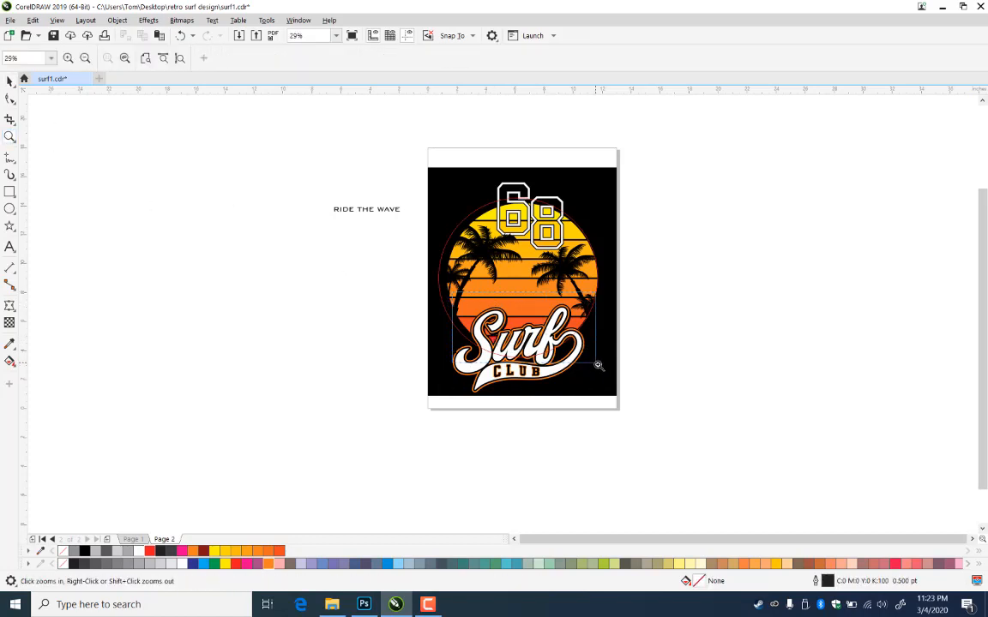
pyautogui.click(9, 79)
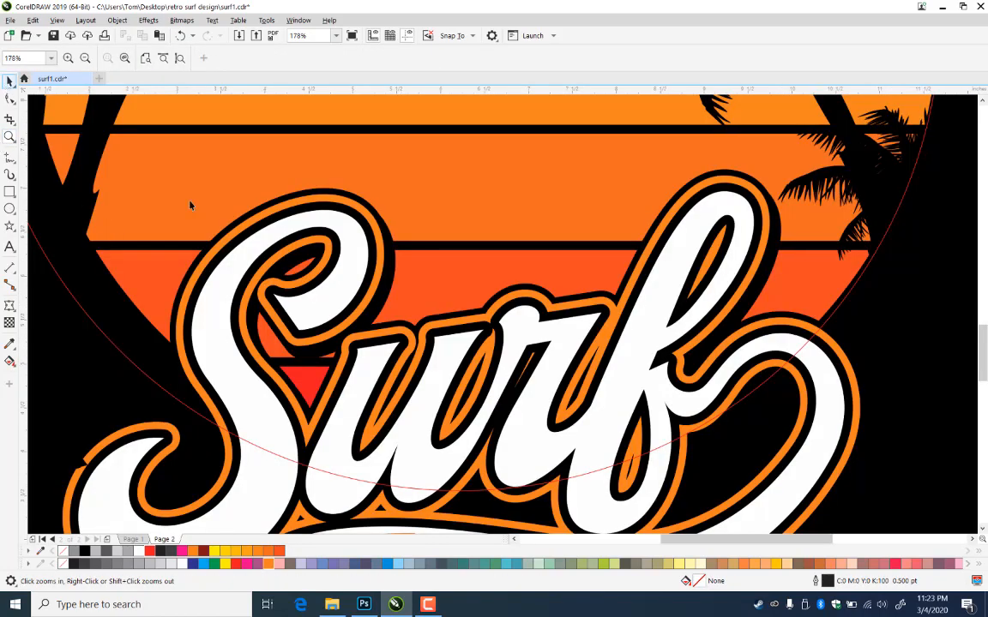
pyautogui.click(277, 340)
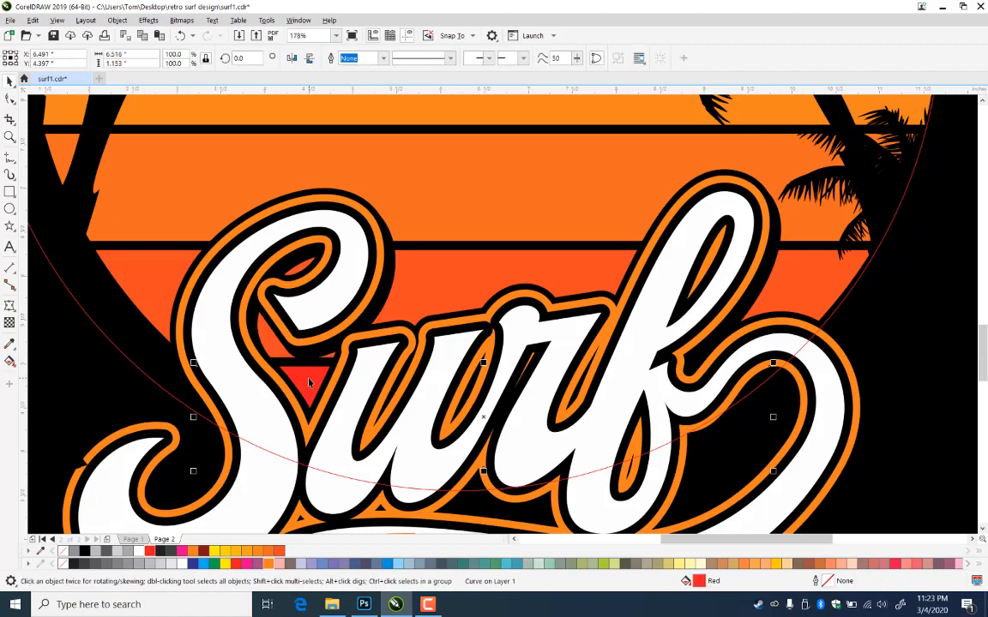
pyautogui.keyDown('shift'); pyautogui.click(433, 285); pyautogui.keyUp('shift')
pyautogui.keyDown('shift'); pyautogui.click(445, 178); pyautogui.keyUp('shift')
pyautogui.moveTo(451, 175); pyautogui.dragTo(470, 424)
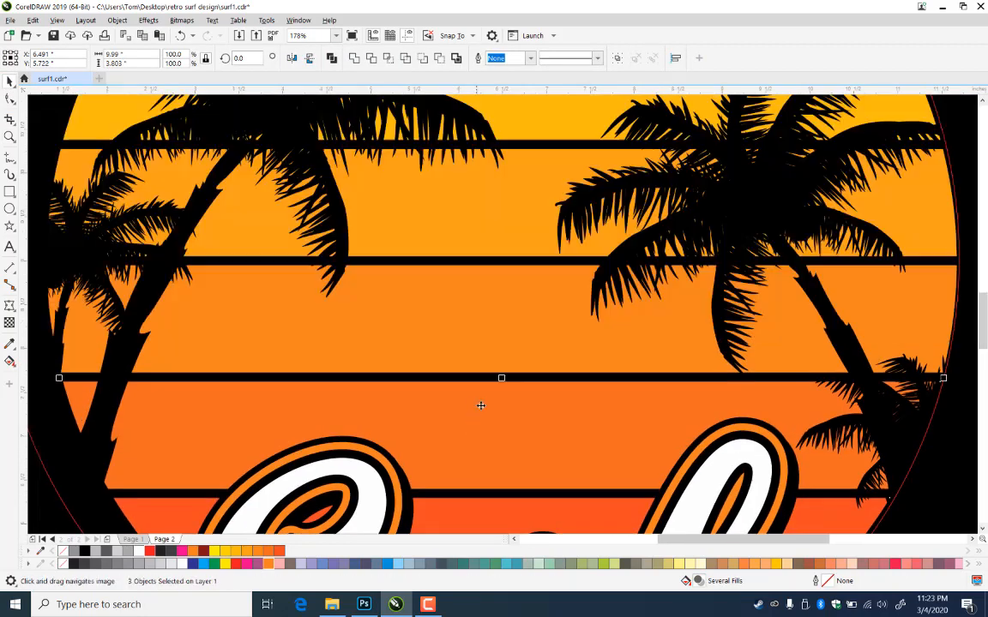
pyautogui.keyDown('shift'); pyautogui.click(485, 259); pyautogui.keyUp('shift')
pyautogui.keyDown('shift'); pyautogui.click(496, 141); pyautogui.keyUp('shift')
pyautogui.moveTo(514, 223)
pyautogui.mouseDown()
pyautogui.moveTo(507, 401)
pyautogui.moveTo(535, 411)
pyautogui.moveTo(541, 537)
pyautogui.mouseUp()
pyautogui.keyDown('shift'); pyautogui.click(525, 312); pyautogui.keyUp('shift')
pyautogui.keyDown('shift'); pyautogui.click(529, 203); pyautogui.keyUp('shift')
pyautogui.keyDown('shift'); pyautogui.click(516, 187); pyautogui.keyUp('shift')
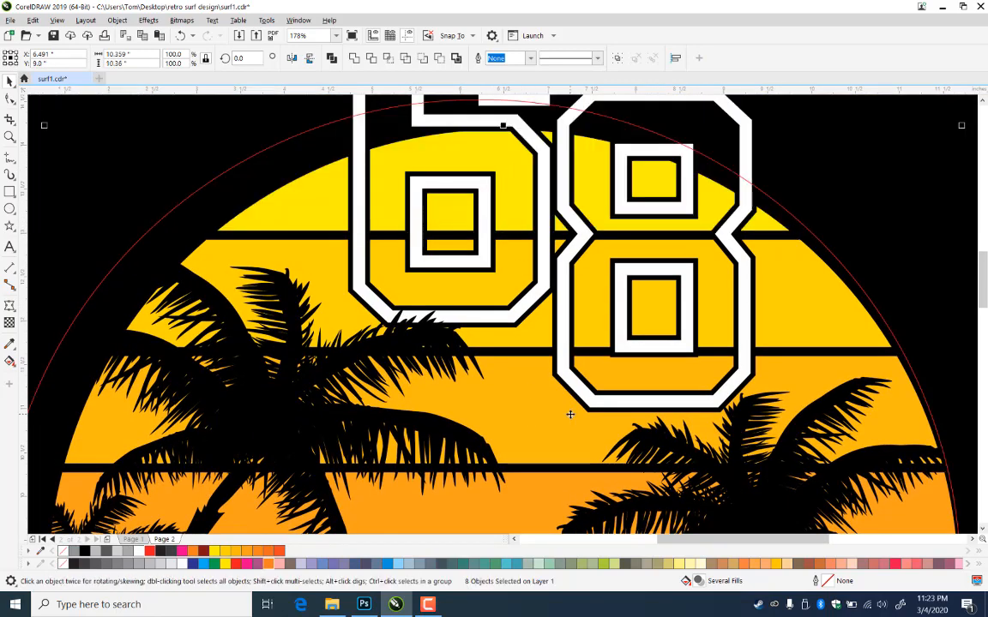
pyautogui.hotkey('ctrl', 'g')
# Align the centres of the red circle and the grouped sun stripes horizontally and vertically, and save the file
pyautogui.click(287, 140)
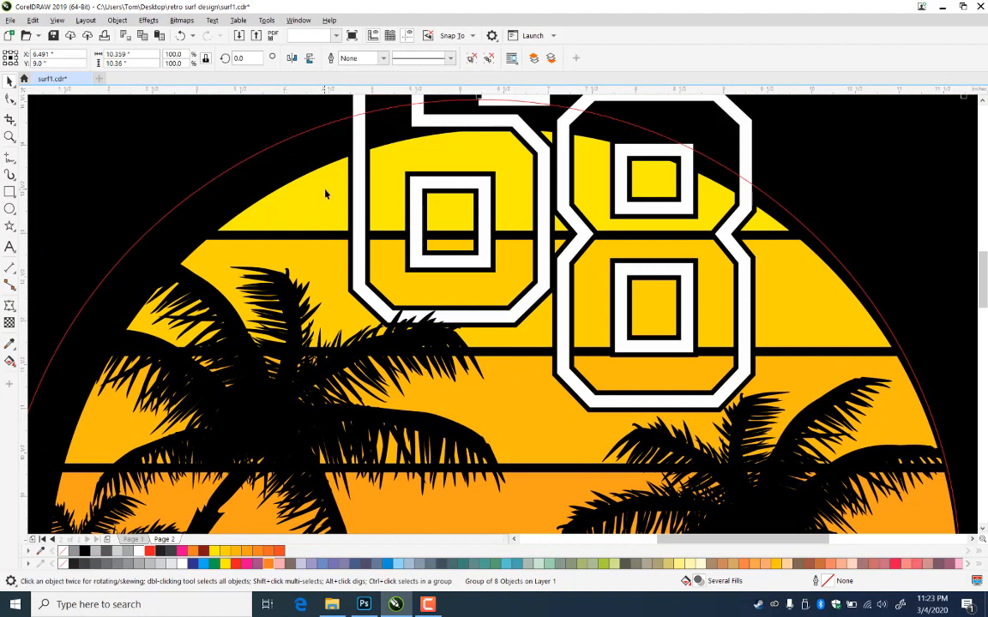
pyautogui.keyDown('shift'); pyautogui.click(327, 199); pyautogui.keyUp('shift')
pyautogui.press('c')
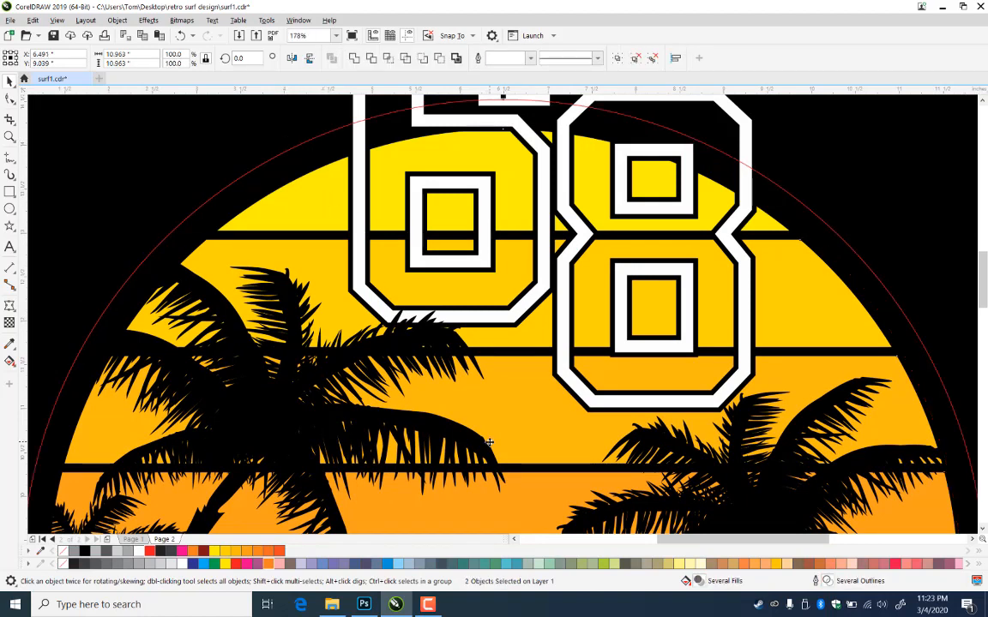
pyautogui.press('e')
pyautogui.click(9, 138)
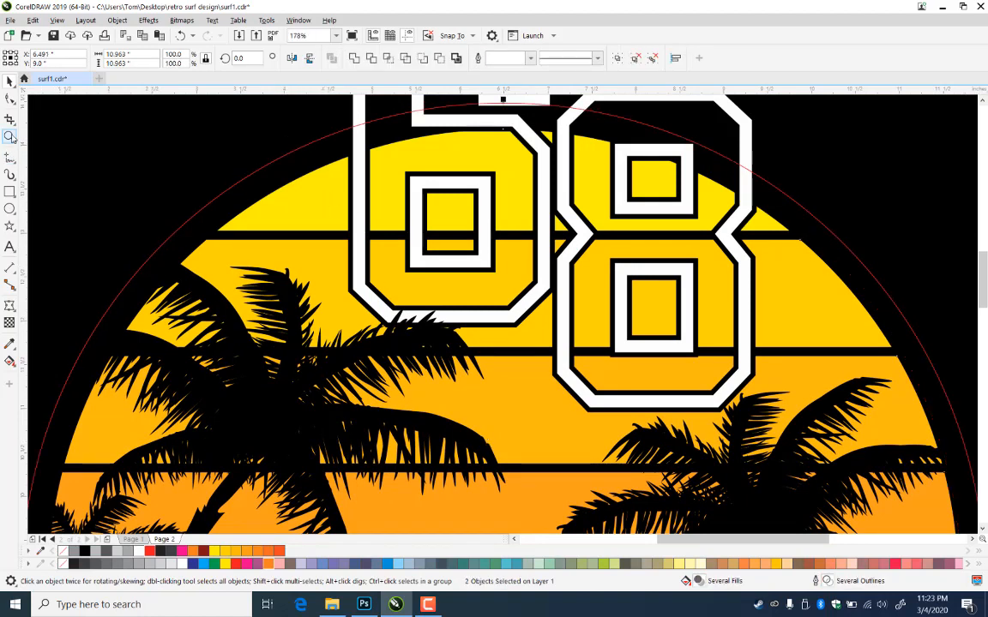
pyautogui.rightClick(272, 216)
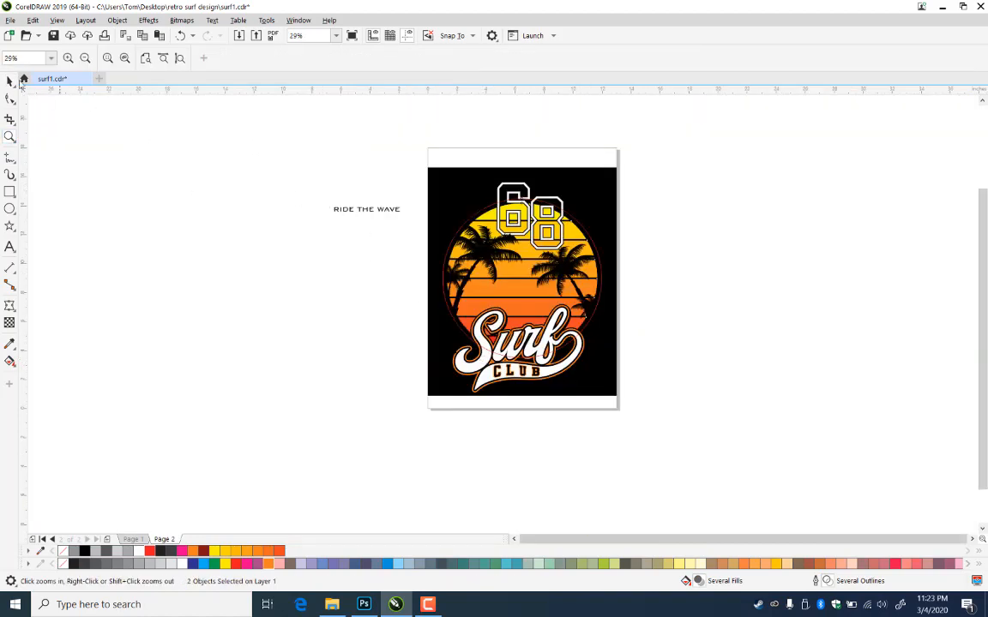
pyautogui.click(10, 79)
pyautogui.click(368, 370)
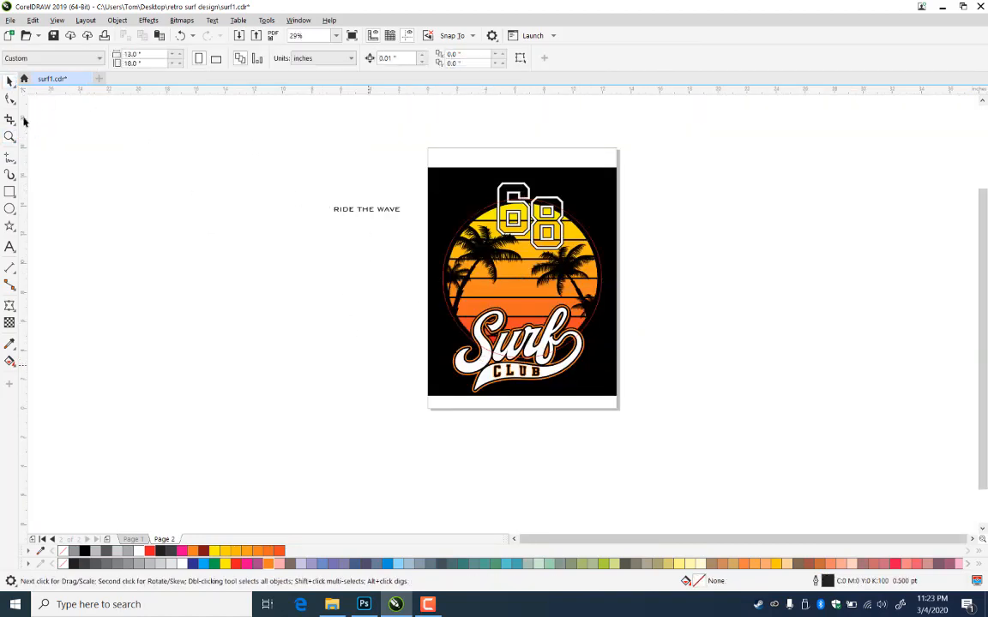
pyautogui.hotkey('ctrl', 's')
# Fit the RIDE THE WAVE text to the red circle, along its upper left arc beside the 6
pyautogui.press('z')
pyautogui.moveTo(342, 180); pyautogui.dragTo(608, 376)
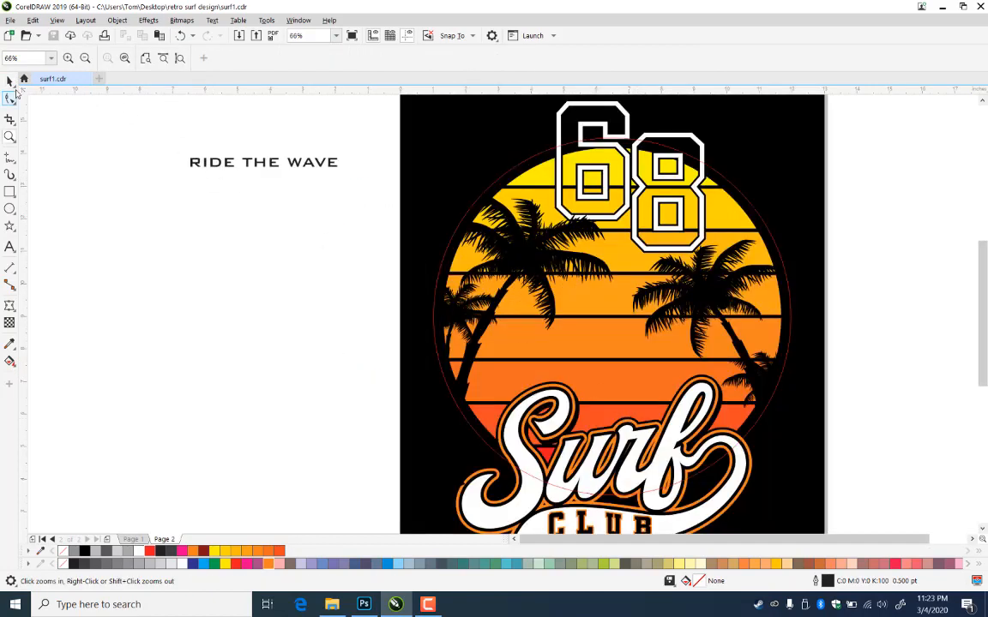
pyautogui.click(9, 80)
pyautogui.click(271, 163)
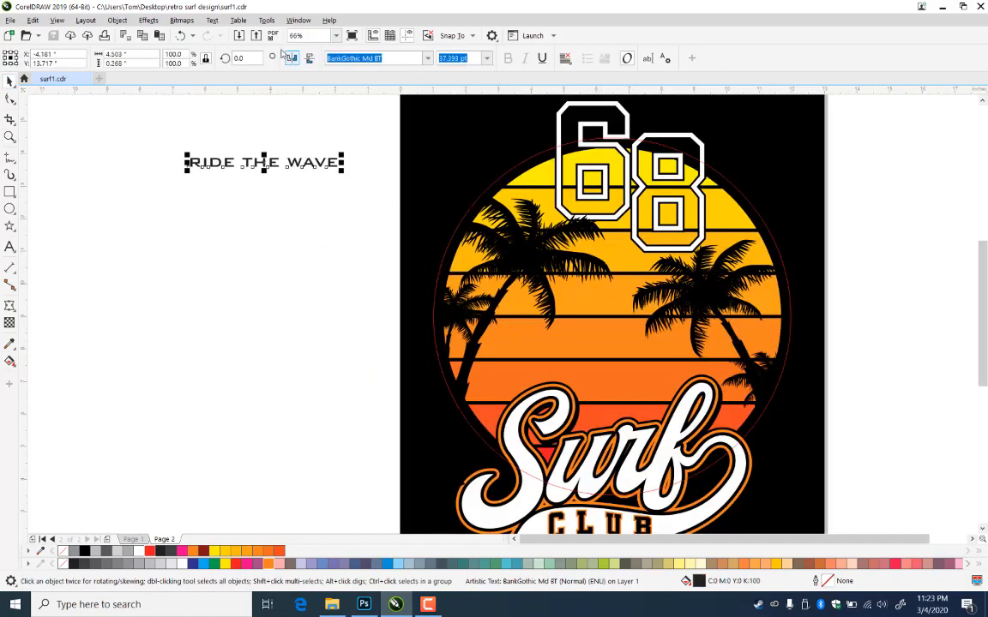
pyautogui.click(213, 21)
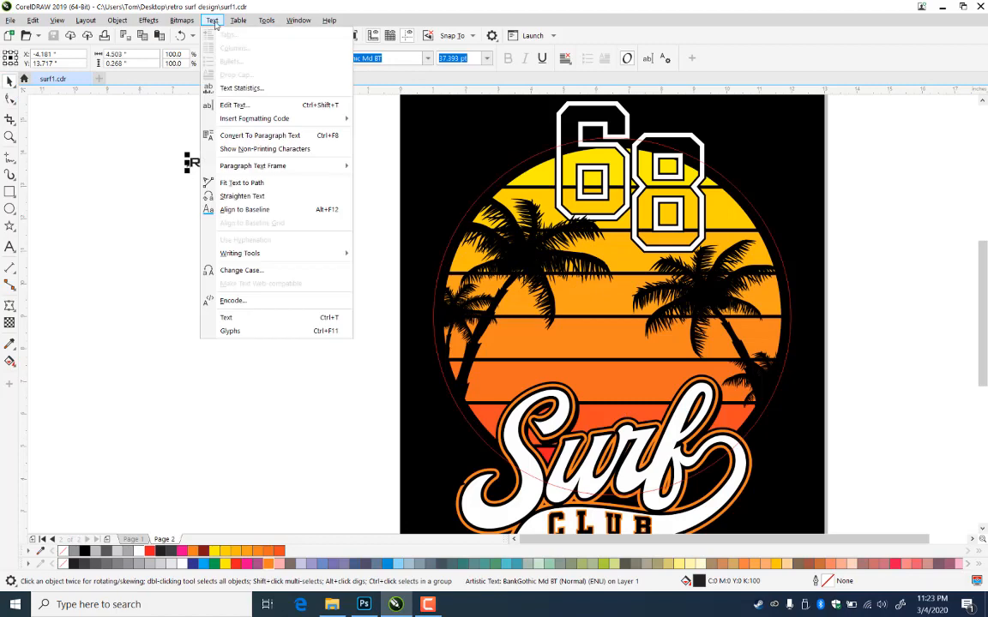
pyautogui.click(266, 183)
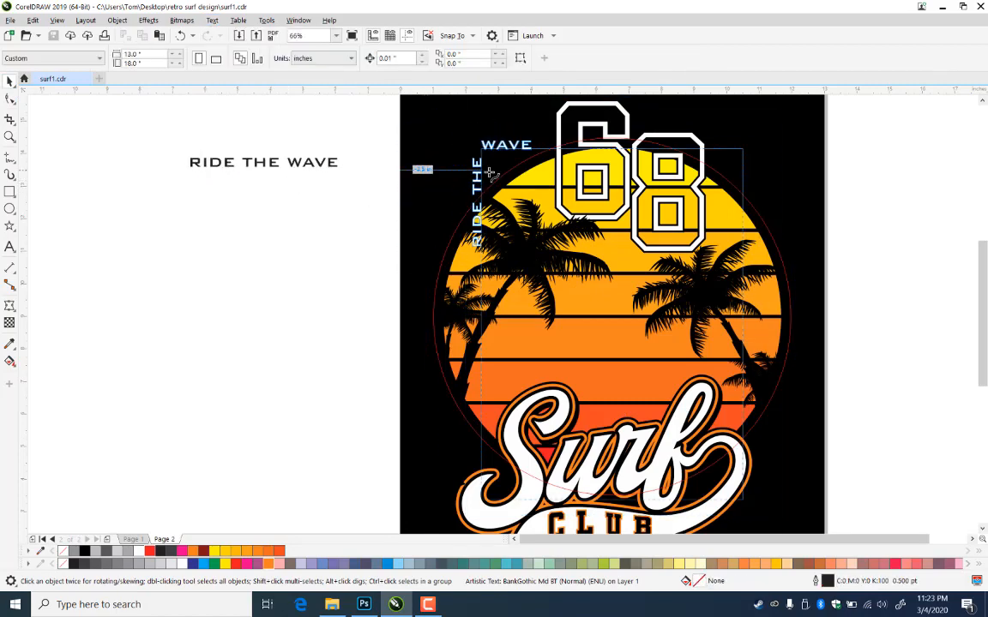
pyautogui.click(502, 180)
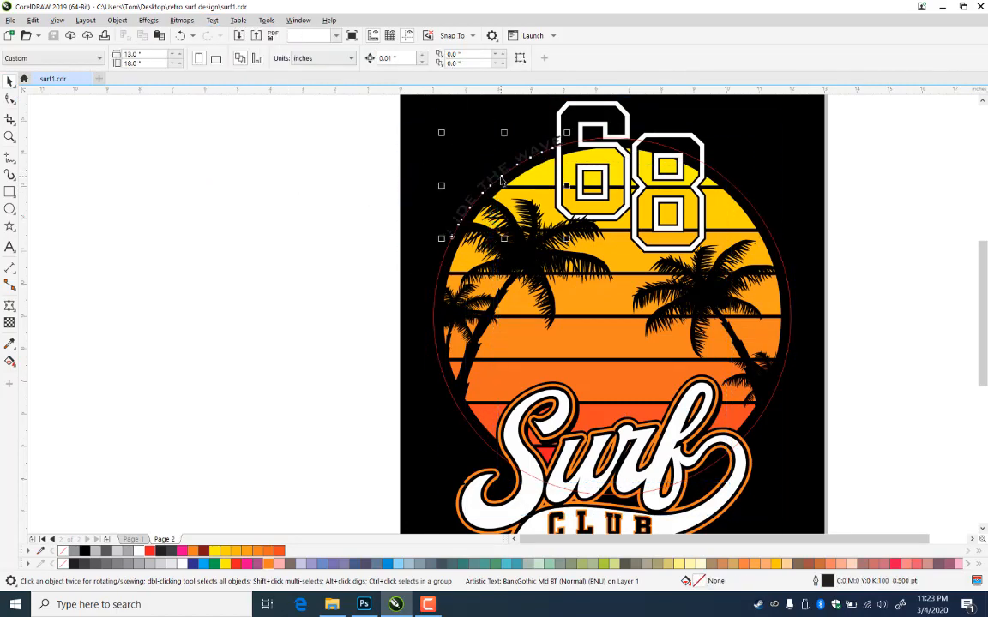
# Fill the RIDE THE WAVE text white and slide it down along the circle's left arc
pyautogui.click(138, 552)
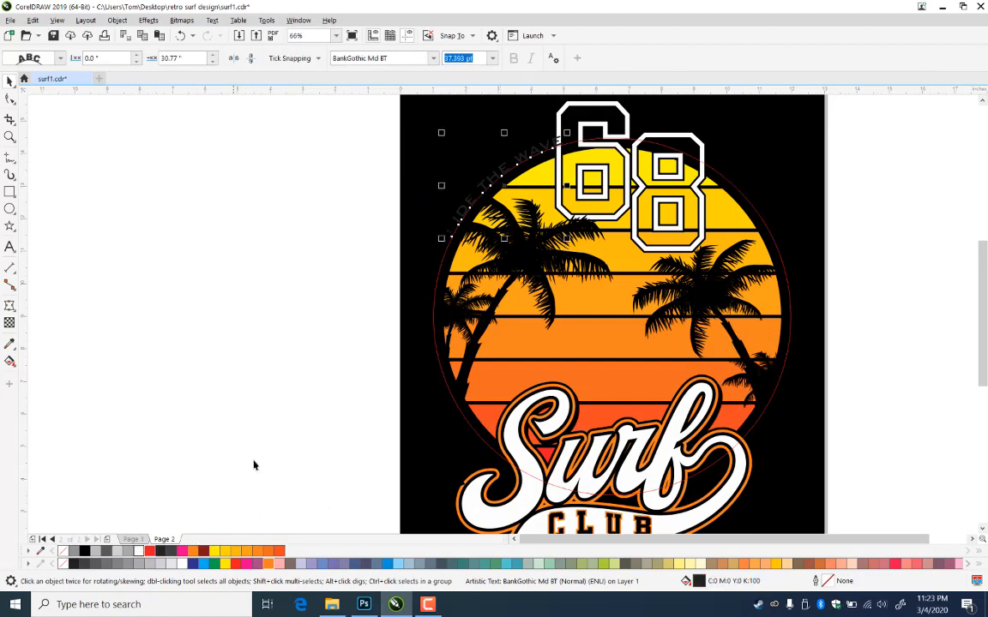
pyautogui.moveTo(501, 176); pyautogui.dragTo(387, 257)
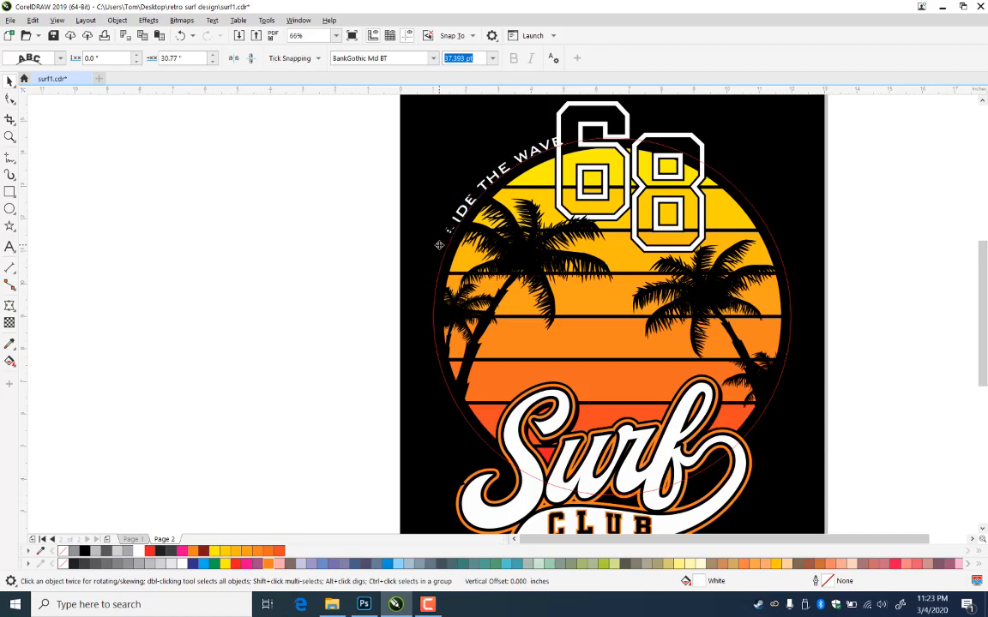
# Widen the letter spacing of the curved RIDE THE WAVE text and slide it up the circle to an offset of about 28.777 in
pyautogui.click(10, 99)
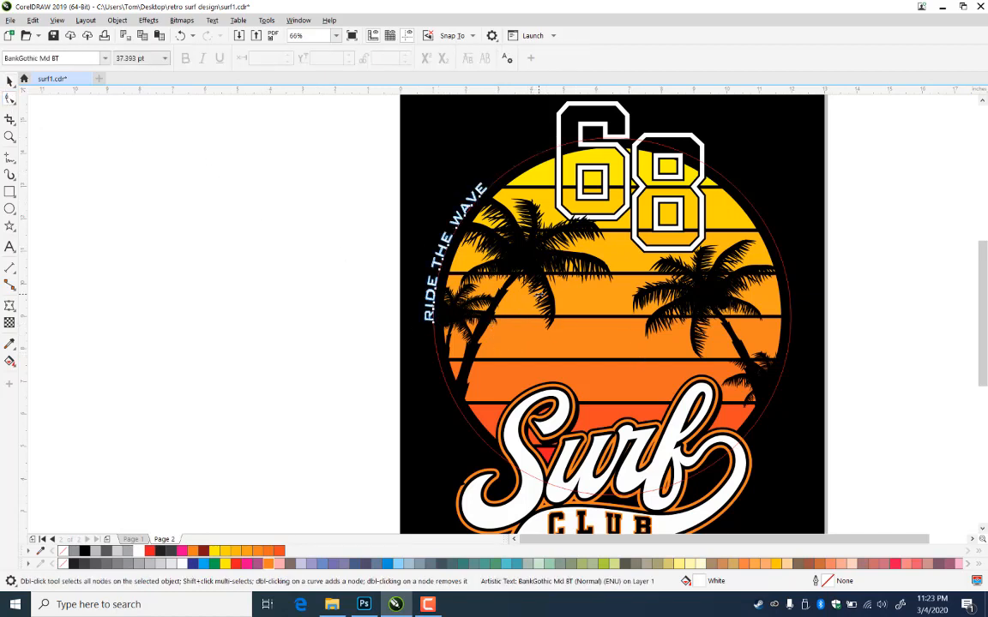
pyautogui.moveTo(420, 347); pyautogui.dragTo(513, 354)
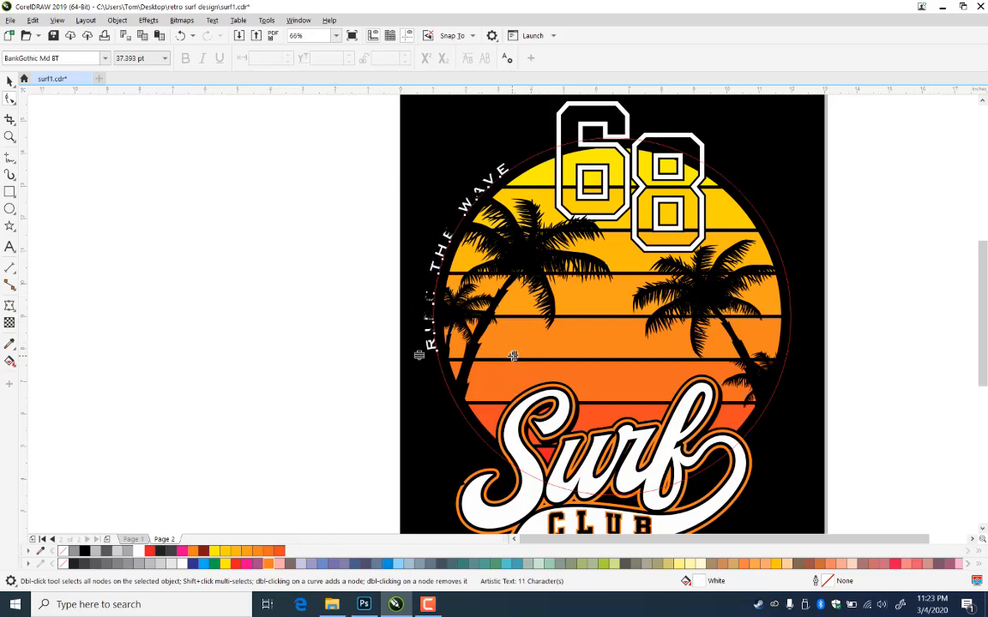
pyautogui.click(10, 80)
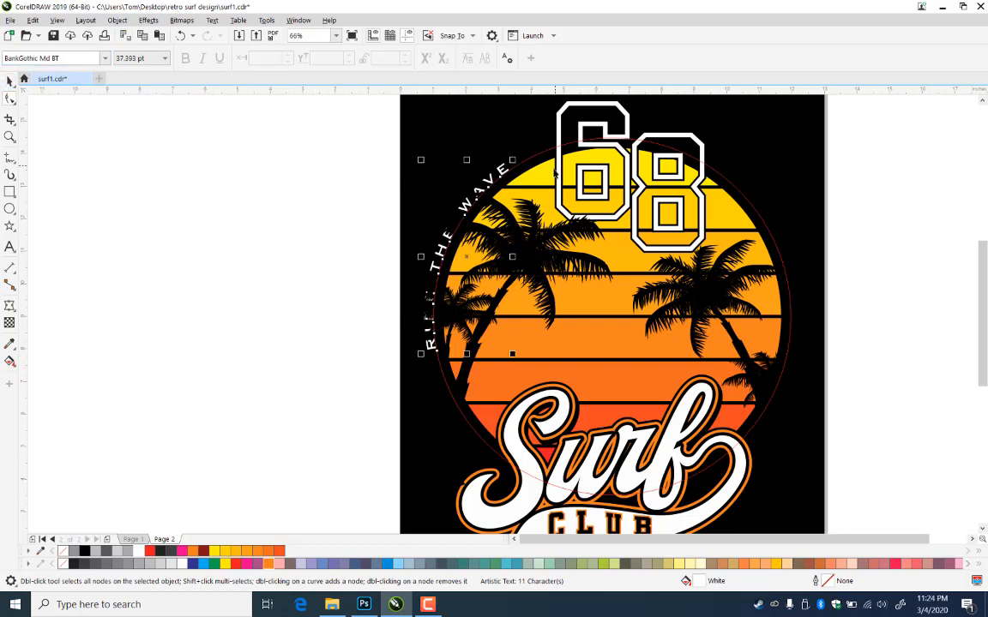
pyautogui.moveTo(503, 169); pyautogui.dragTo(521, 157)
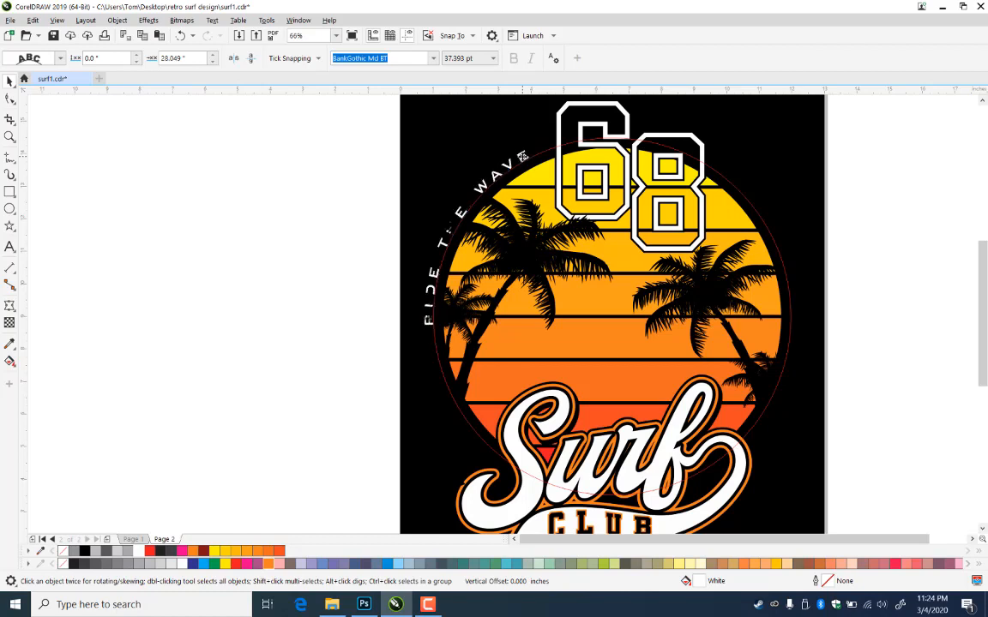
pyautogui.click(300, 280)
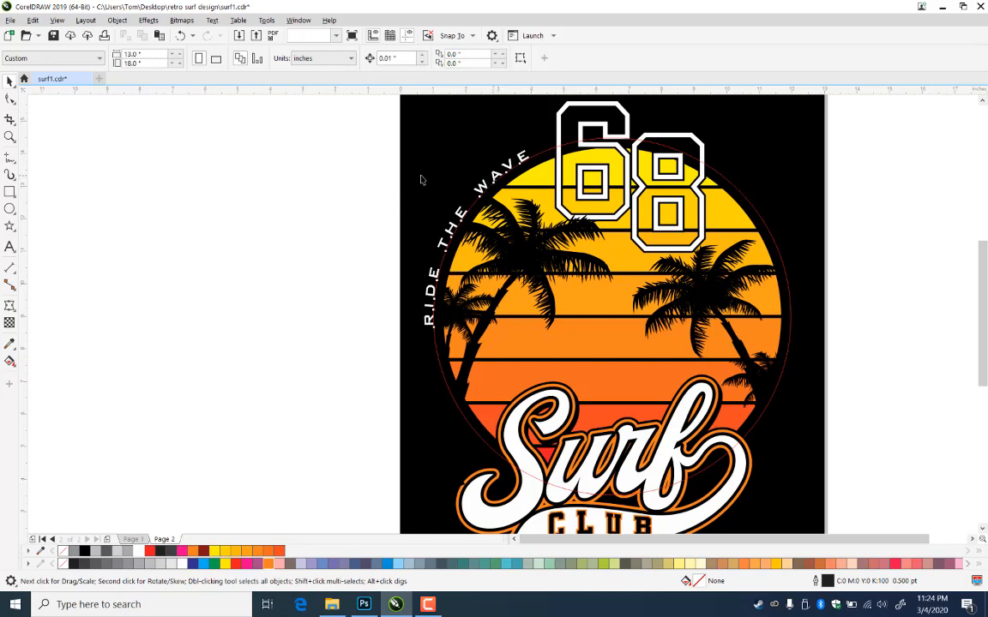
pyautogui.click(339, 175)
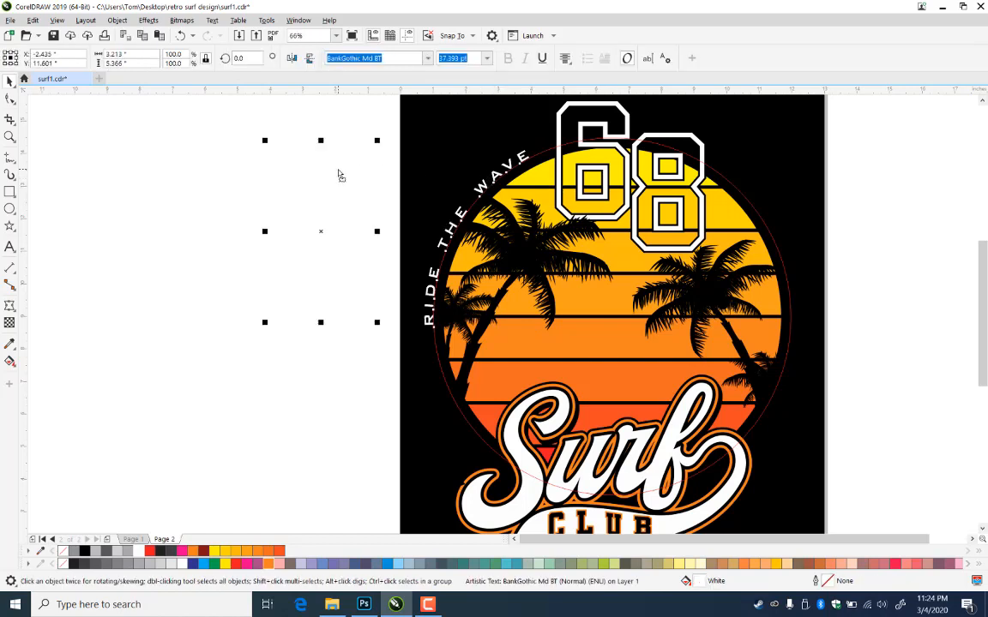
pyautogui.hotkey('ctrl', 'z')
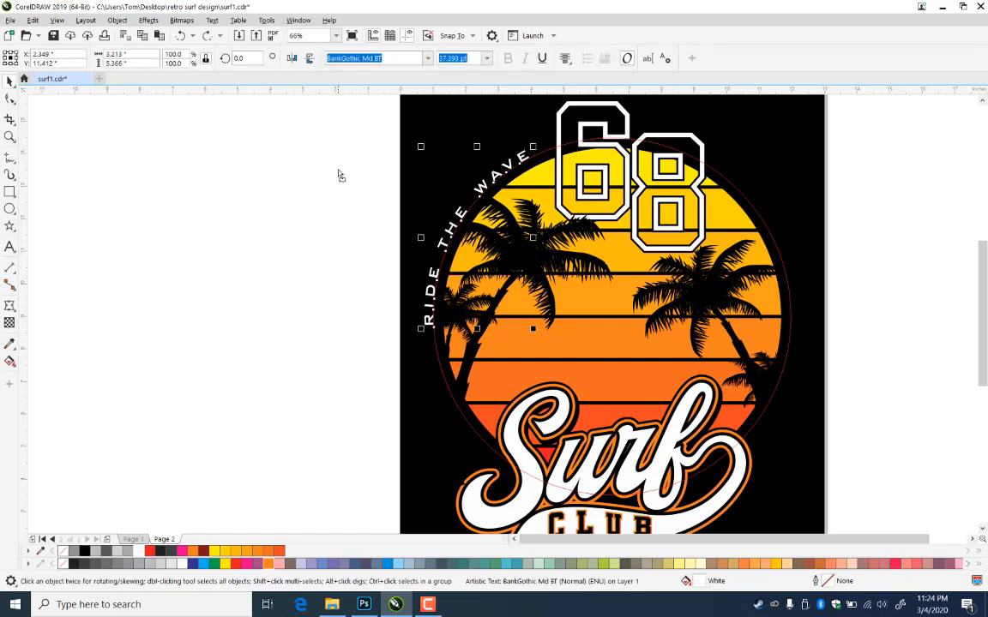
pyautogui.moveTo(494, 175); pyautogui.dragTo(631, 129)
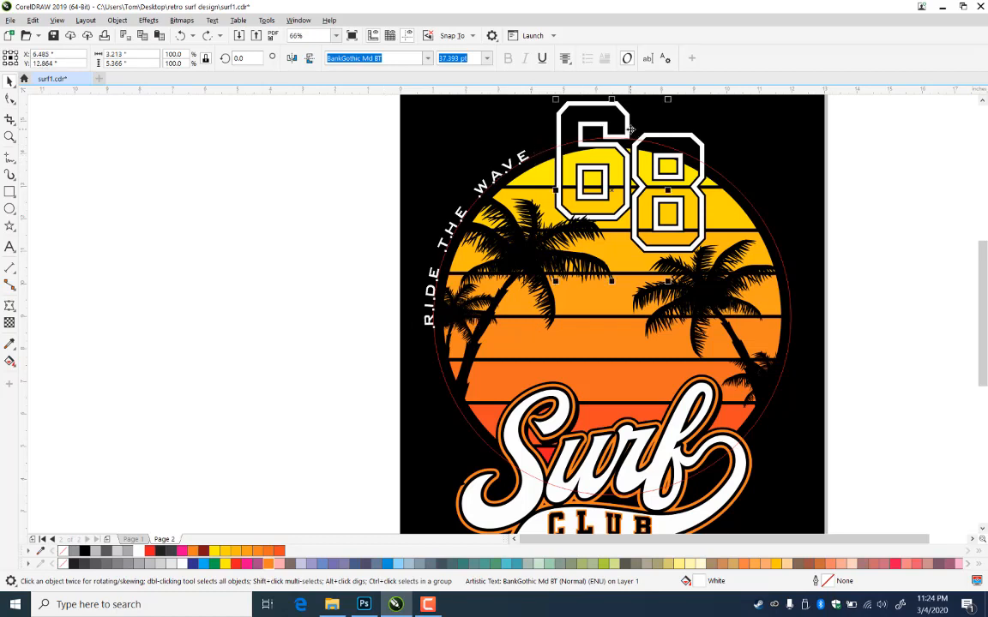
pyautogui.click(372, 167)
pyautogui.click(481, 188)
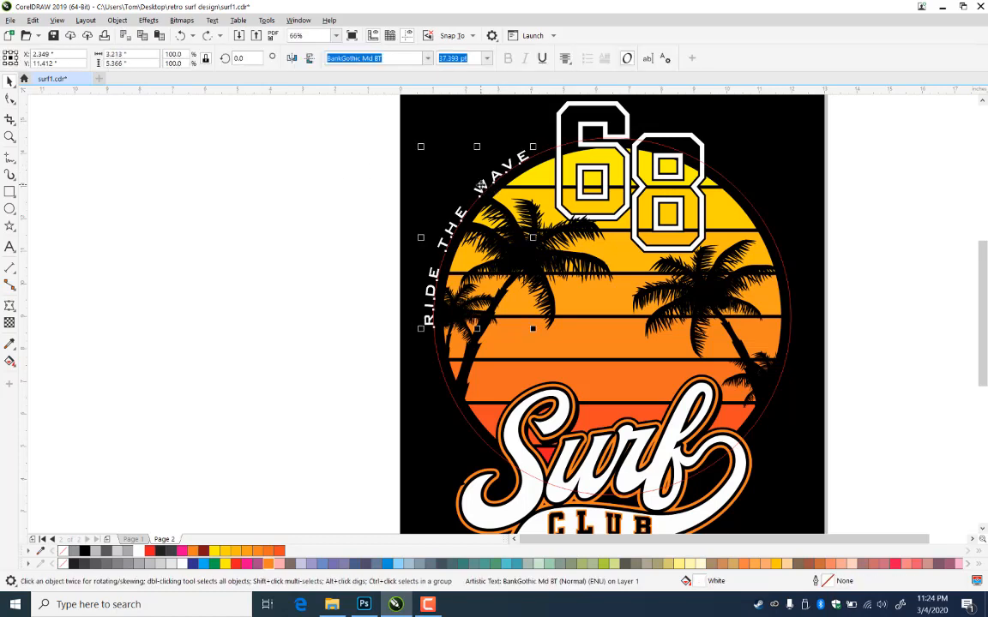
pyautogui.moveTo(482, 188)
pyautogui.mouseDown()
pyautogui.moveTo(437, 163)
pyautogui.moveTo(495, 134)
pyautogui.moveTo(544, 149)
pyautogui.mouseUp()
pyautogui.hotkey('ctrl', 'z')
pyautogui.click(245, 225)
pyautogui.click(483, 194)
pyautogui.click(337, 199)
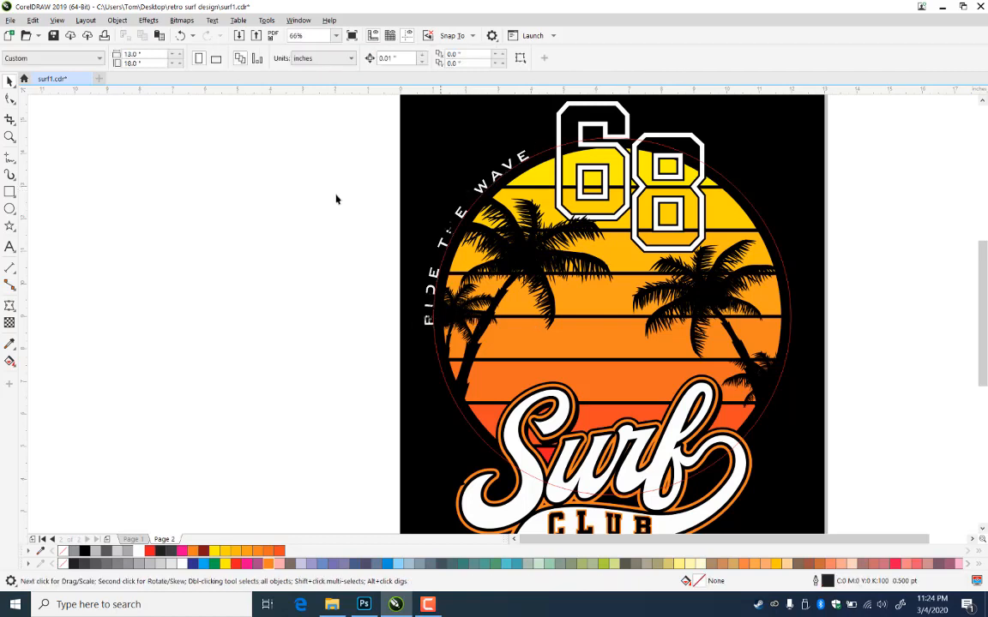
# Place a copy of the RIDE THE WAVE text along the circle's upper right arc, at an offset of about 6.713 in
pyautogui.click(483, 186)
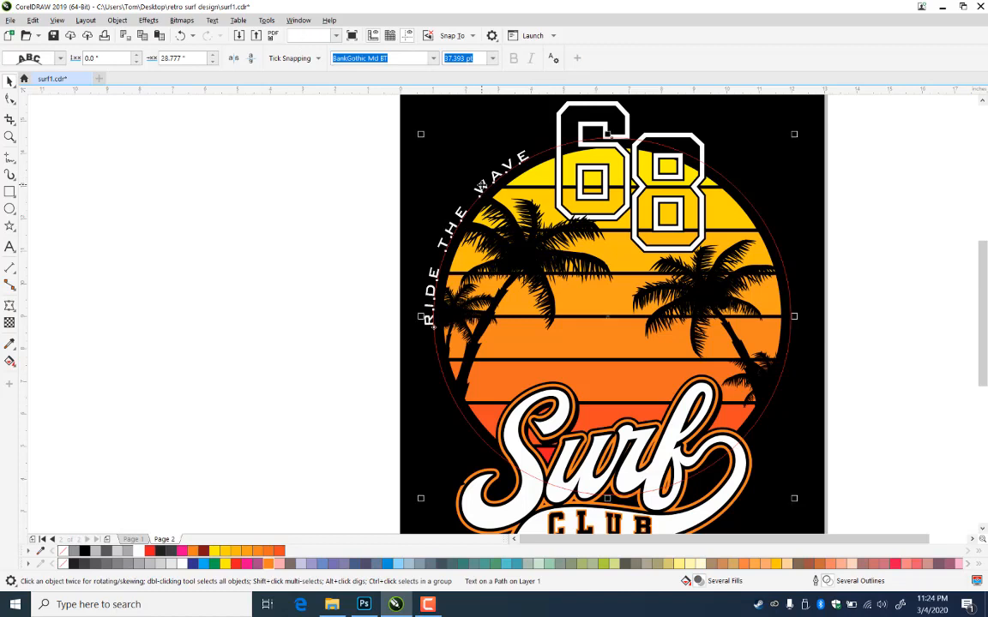
pyautogui.click(273, 189)
pyautogui.click(498, 178)
pyautogui.press('Escape')
pyautogui.click(498, 178)
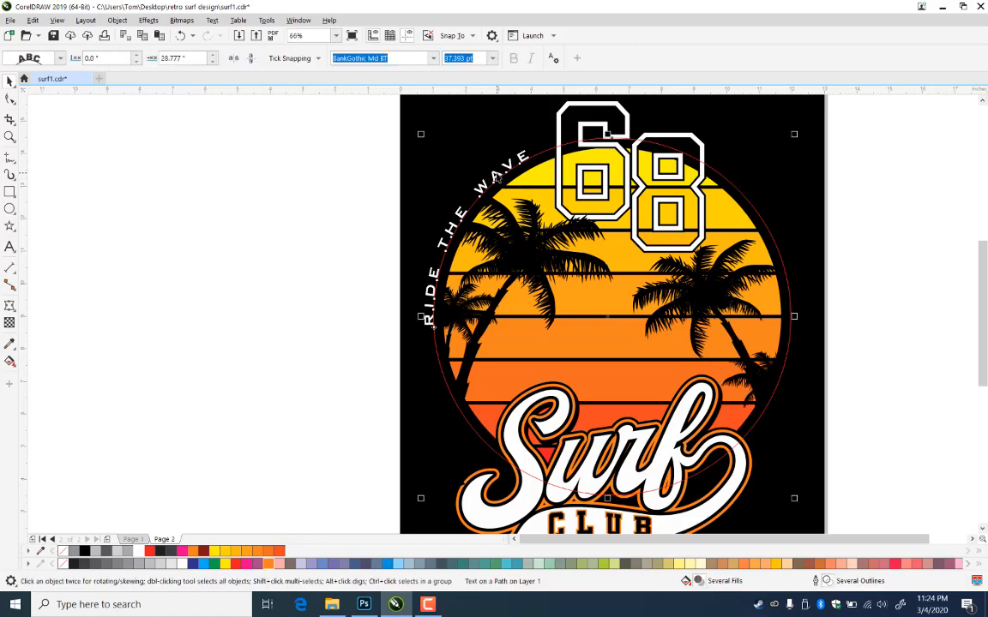
pyautogui.moveTo(519, 157); pyautogui.dragTo(796, 345)
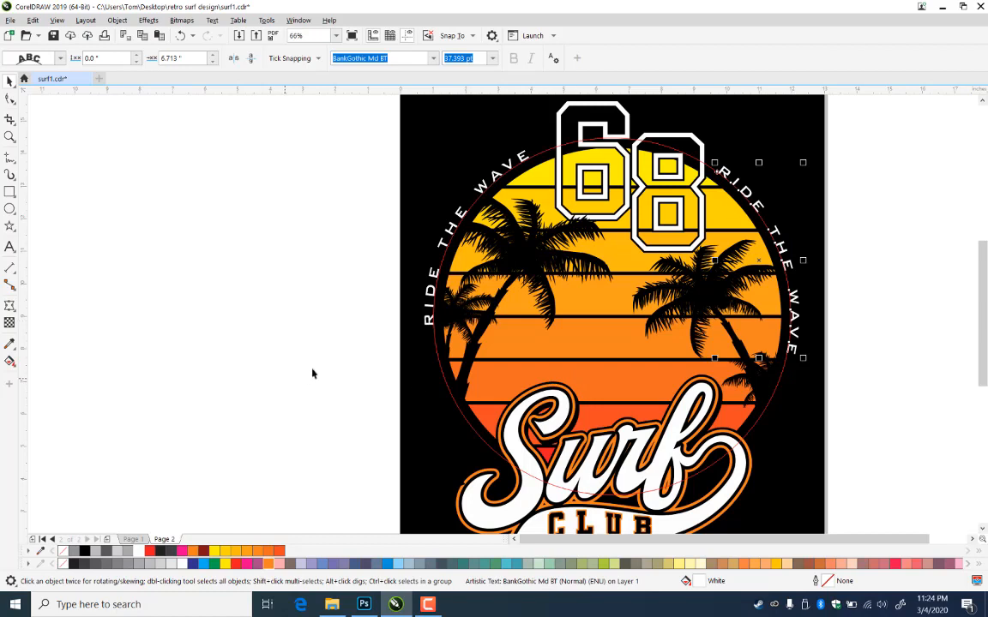
pyautogui.press('Escape')
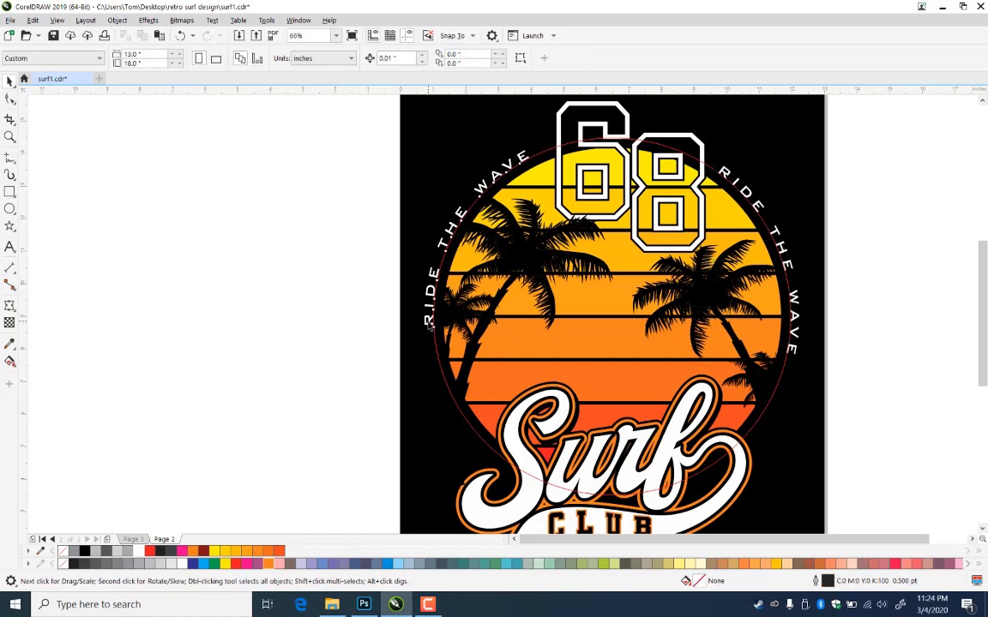
# Slide the left RIDE THE WAVE text slightly down the circle to an offset of about 28.56 in
pyautogui.click(429, 325)
pyautogui.click(429, 322)
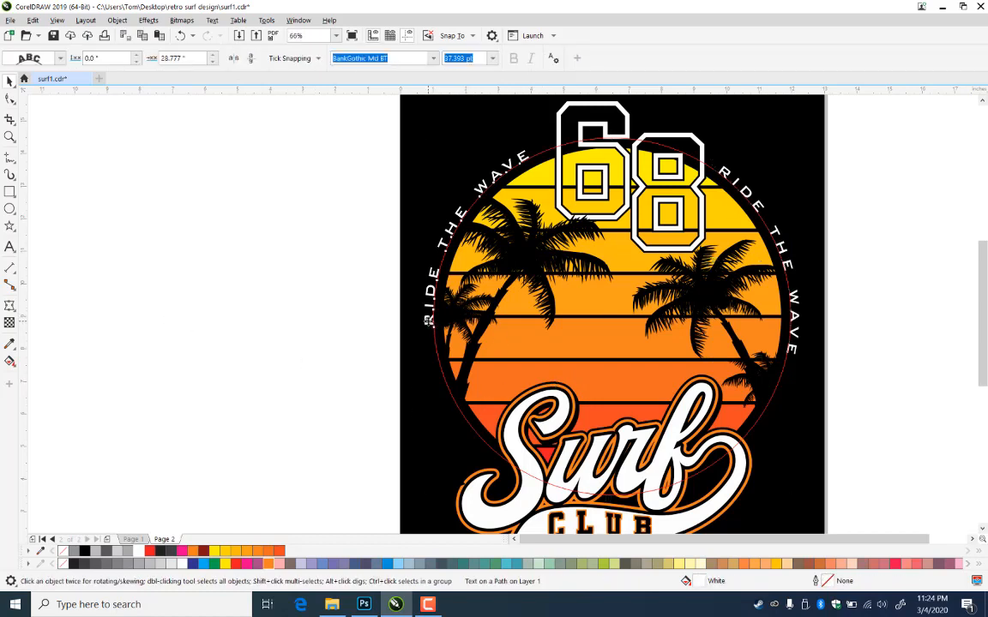
pyautogui.moveTo(428, 323); pyautogui.dragTo(429, 330)
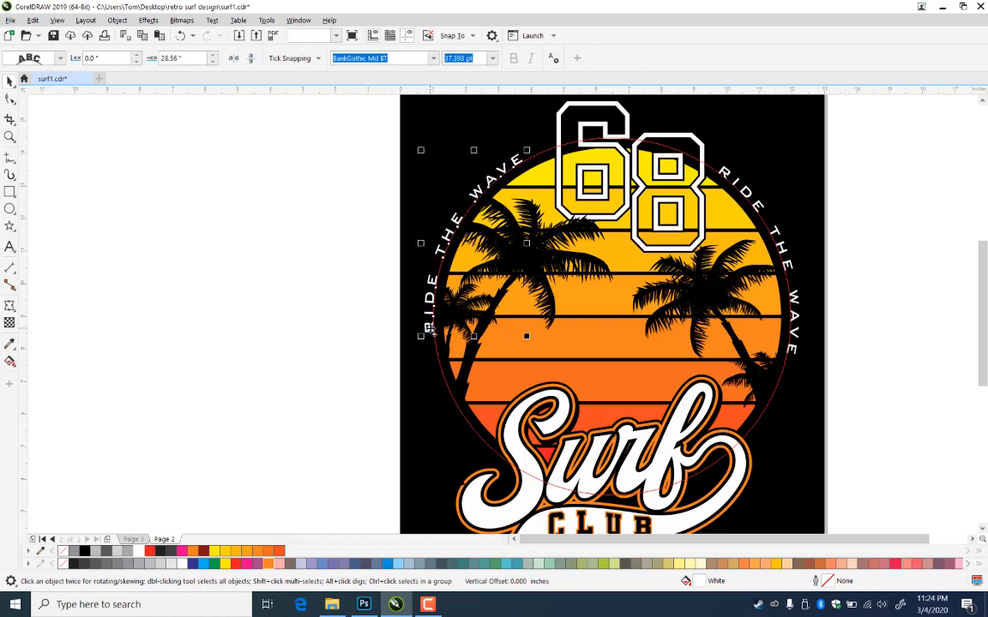
pyautogui.click(558, 174)
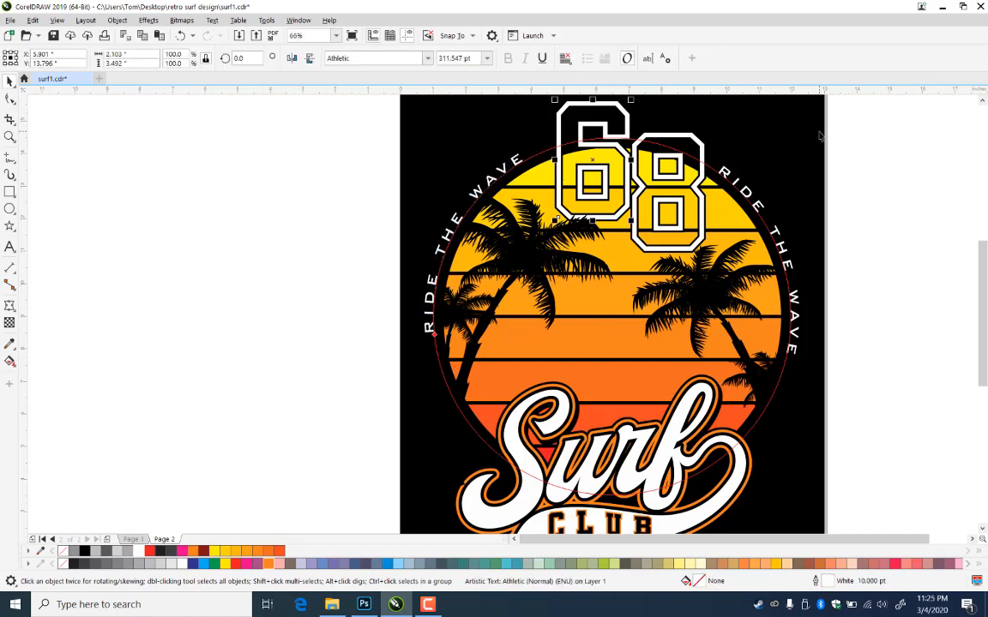
pyautogui.click(847, 139)
# Move both outline layers of the 6 left and up to about X 5.541, Y 14.016 in
pyautogui.scroll(2, 816, 172)
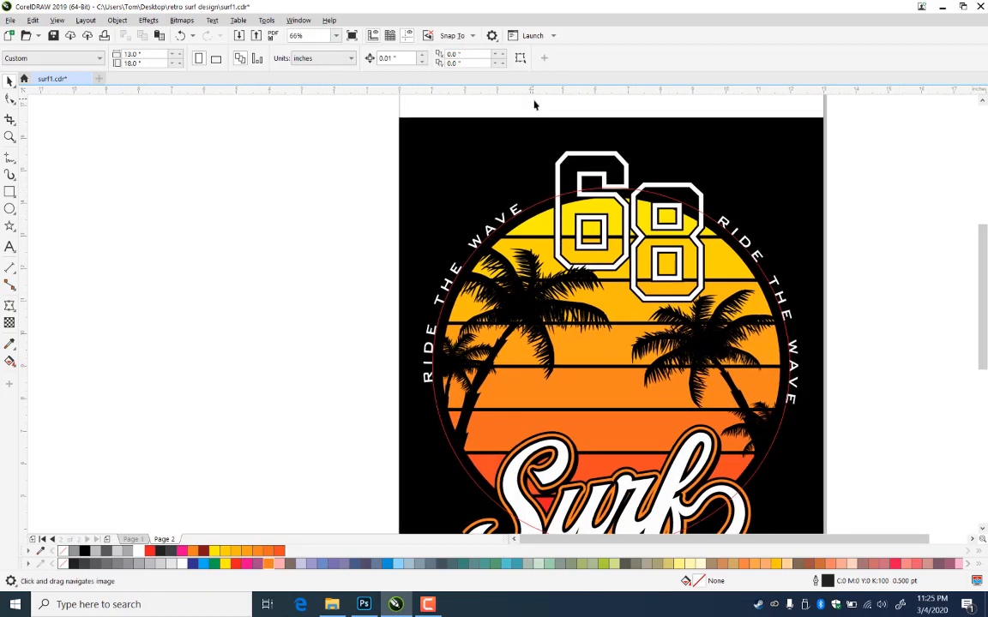
pyautogui.moveTo(535, 105); pyautogui.dragTo(645, 296)
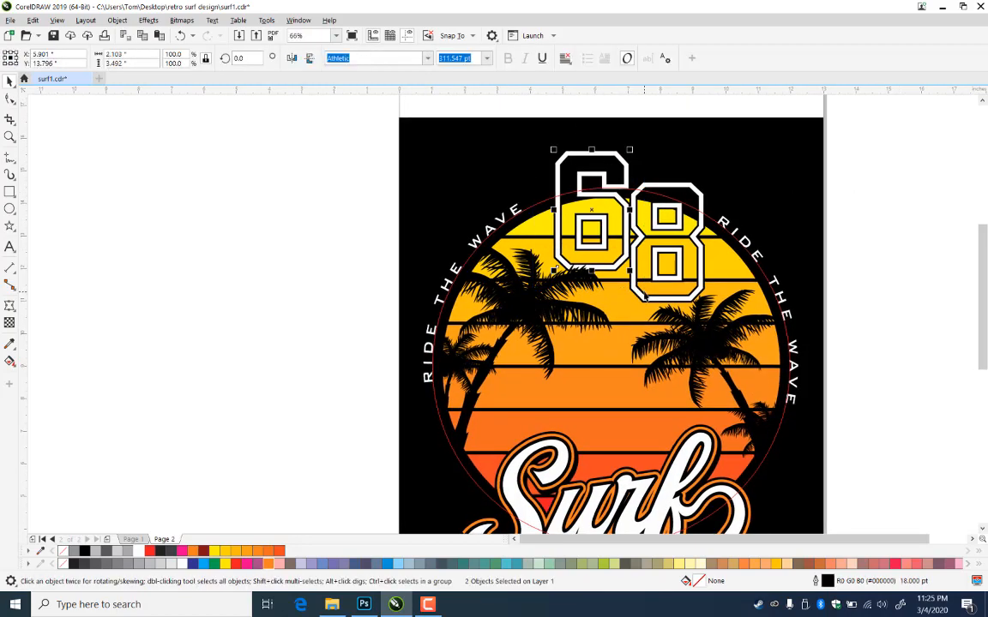
pyautogui.press('Left')
pyautogui.press('Left')
pyautogui.press('Left')
pyautogui.press('Left')
pyautogui.press('Left')
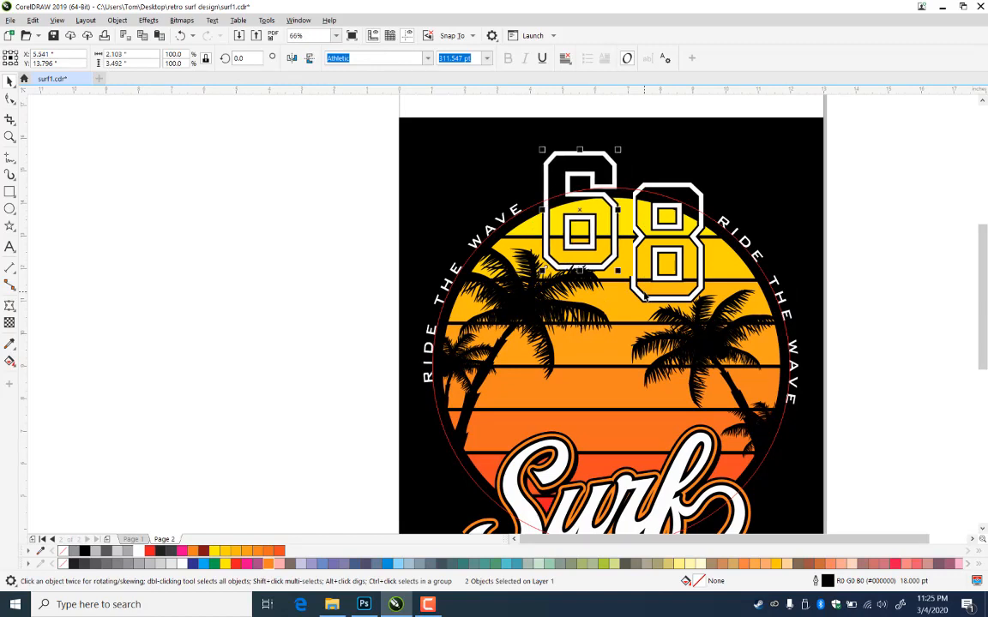
pyautogui.press('Right')
pyautogui.press('Up')
pyautogui.press('Up')
pyautogui.press('Up')
pyautogui.press('Up')
pyautogui.press('Up')
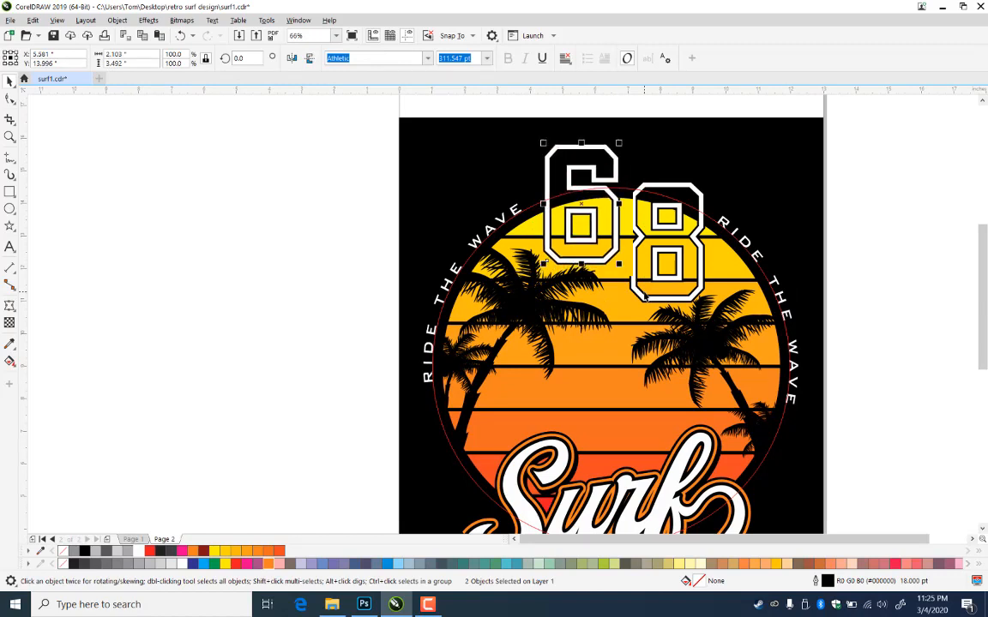
pyautogui.press('Up')
pyautogui.press('Left')
pyautogui.press('Left')
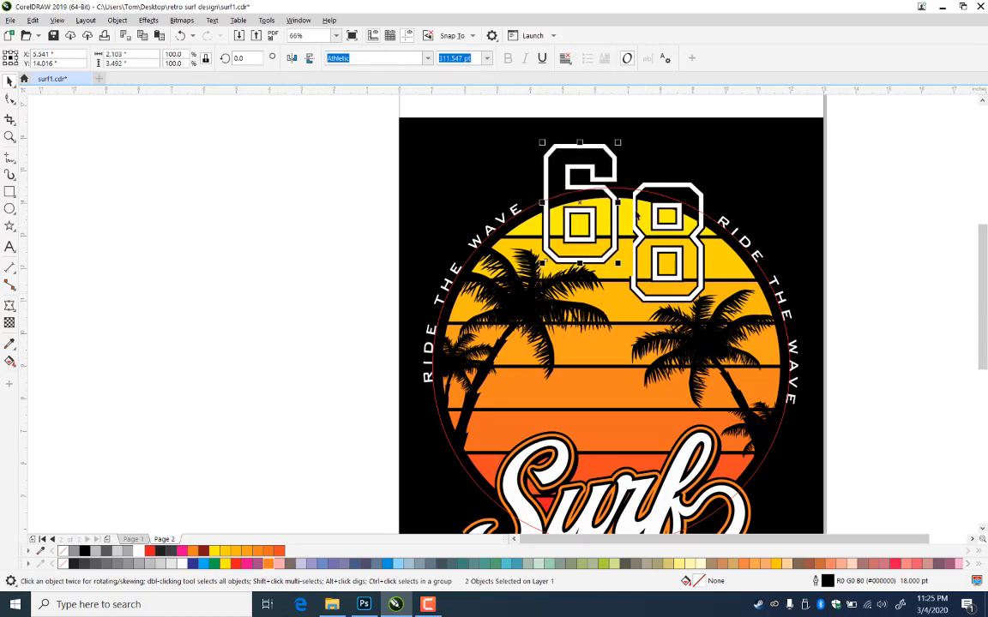
# Move both outline layers of the 8 left and up to about X 8.131, Y 12.949 in
pyautogui.click(883, 181)
pyautogui.moveTo(882, 156); pyautogui.dragTo(603, 340)
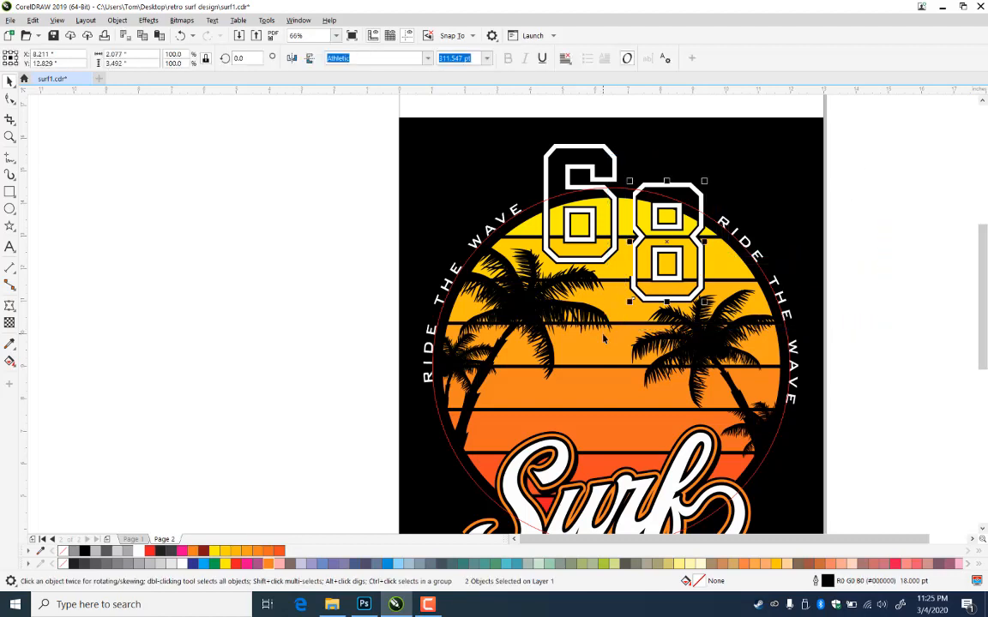
pyautogui.press('Left')
pyautogui.press('Up')
pyautogui.press('Up')
pyautogui.press('Up')
pyautogui.press('Up')
pyautogui.press('Up')
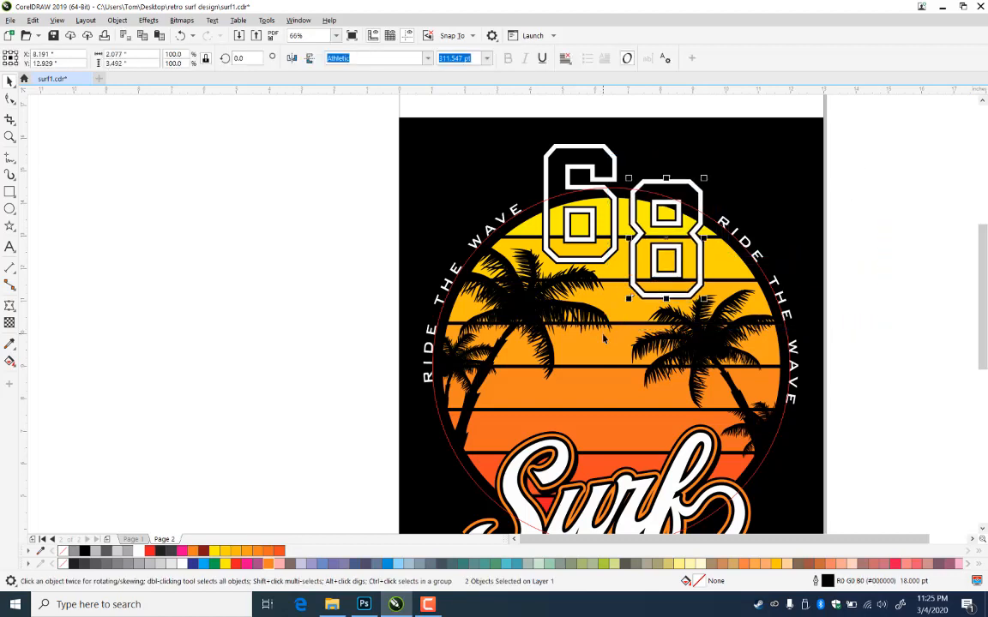
pyautogui.press('Left')
pyautogui.press('Left')
pyautogui.press('Up')
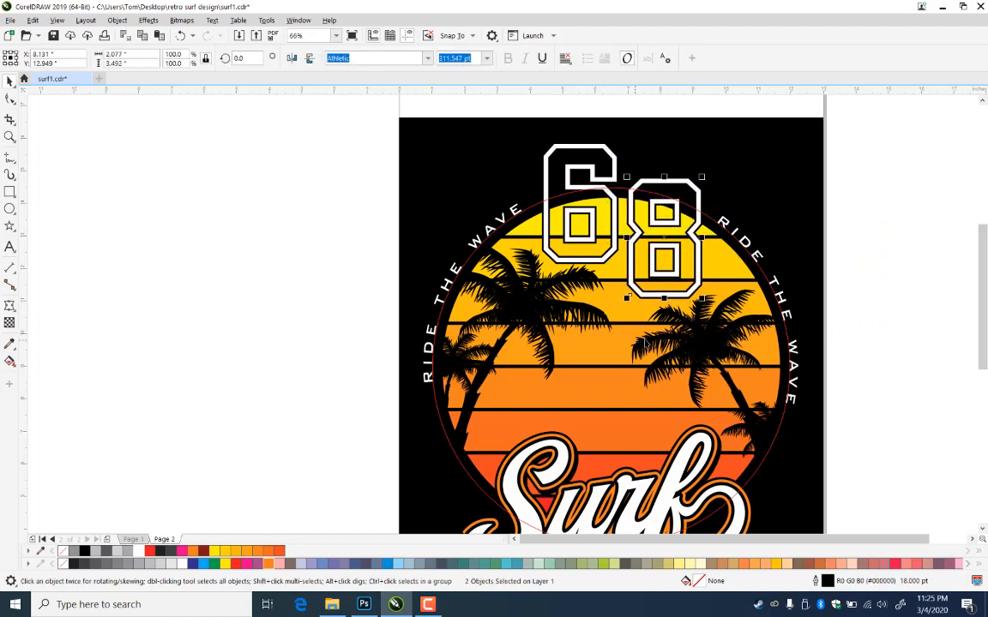
pyautogui.press('Escape')
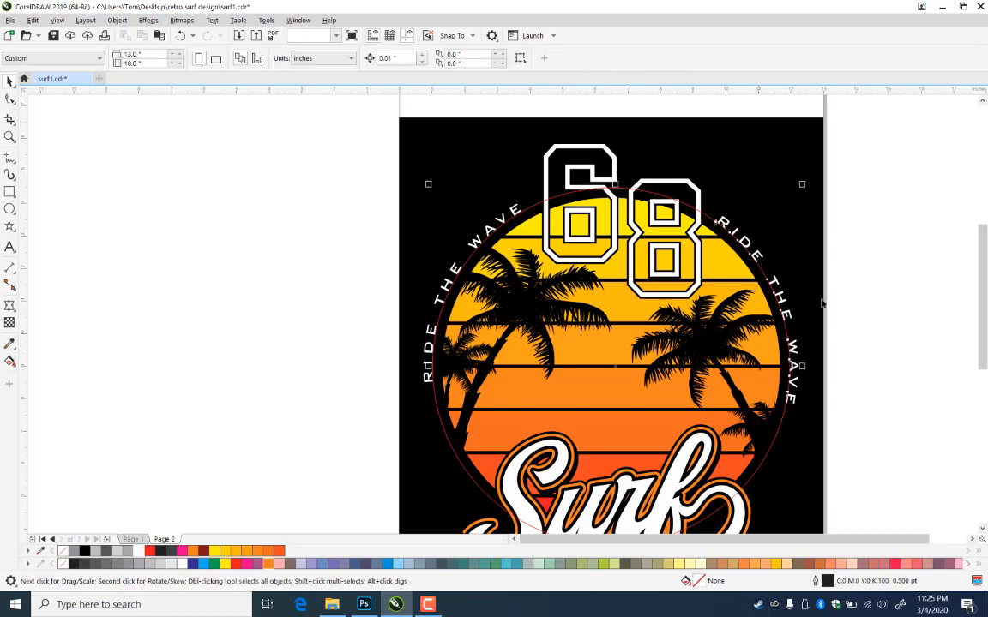
# Separate both RIDE THE WAVE texts from the red circle and delete the circle, keeping the curved texts
pyautogui.click(802, 304)
pyautogui.press('Escape')
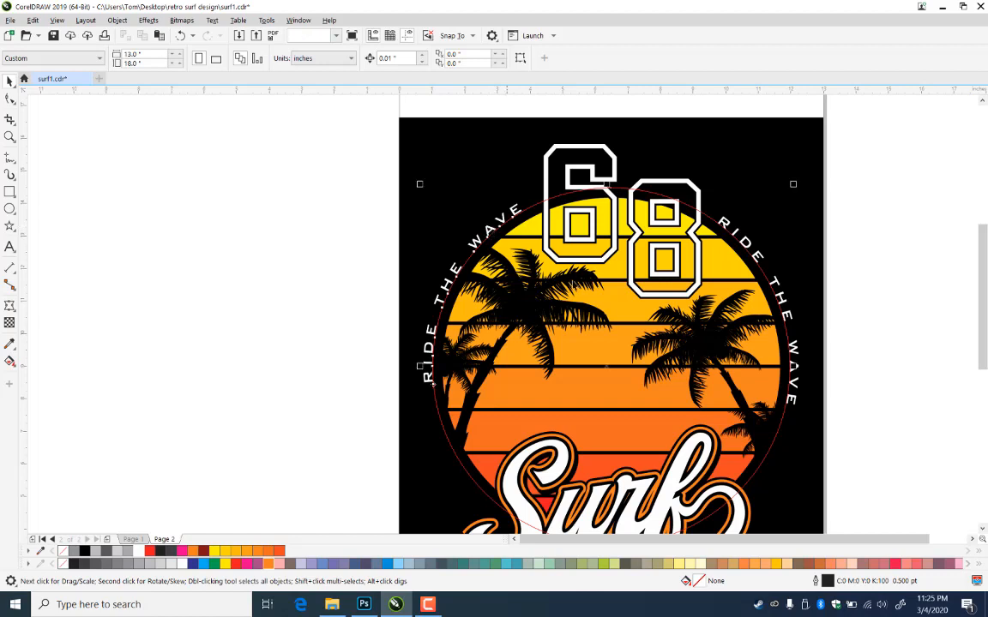
pyautogui.click(431, 381)
pyautogui.press('Escape')
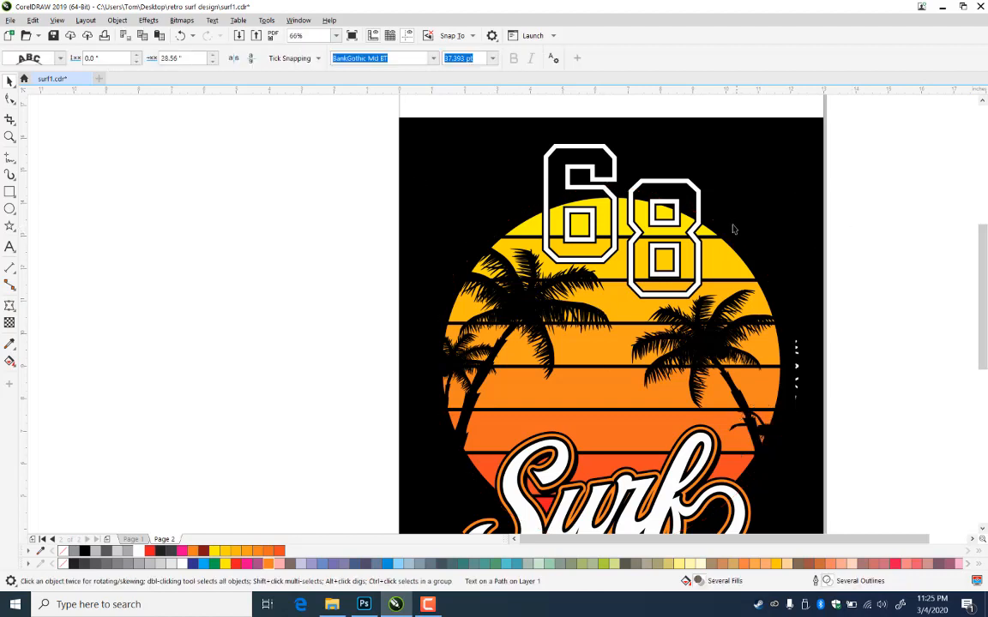
pyautogui.click(711, 222)
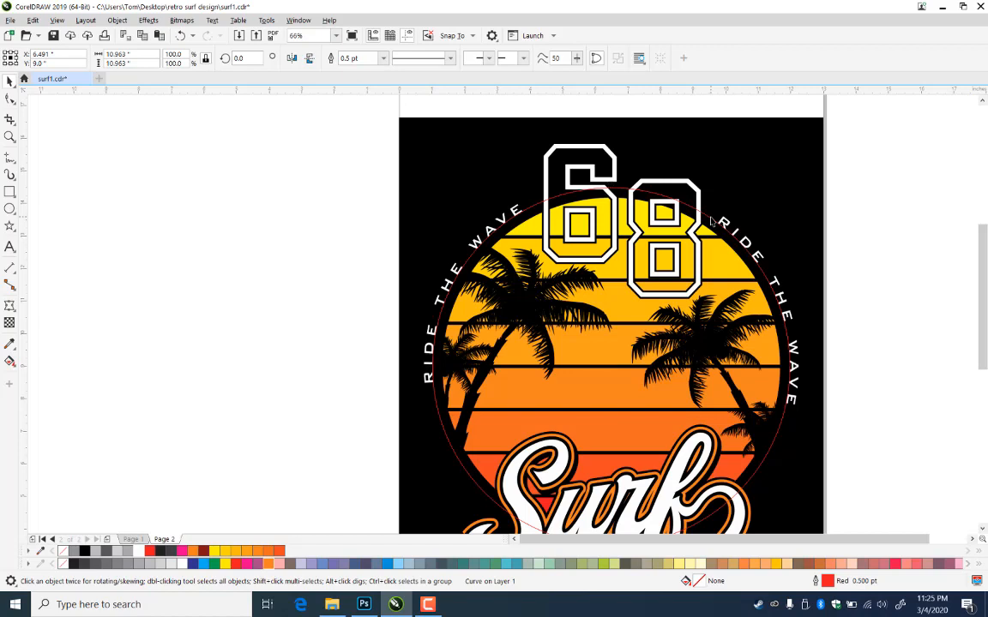
pyautogui.hotkey('ctrl', 'x')
pyautogui.hotkey('ctrl', 'v')
pyautogui.press('Delete')
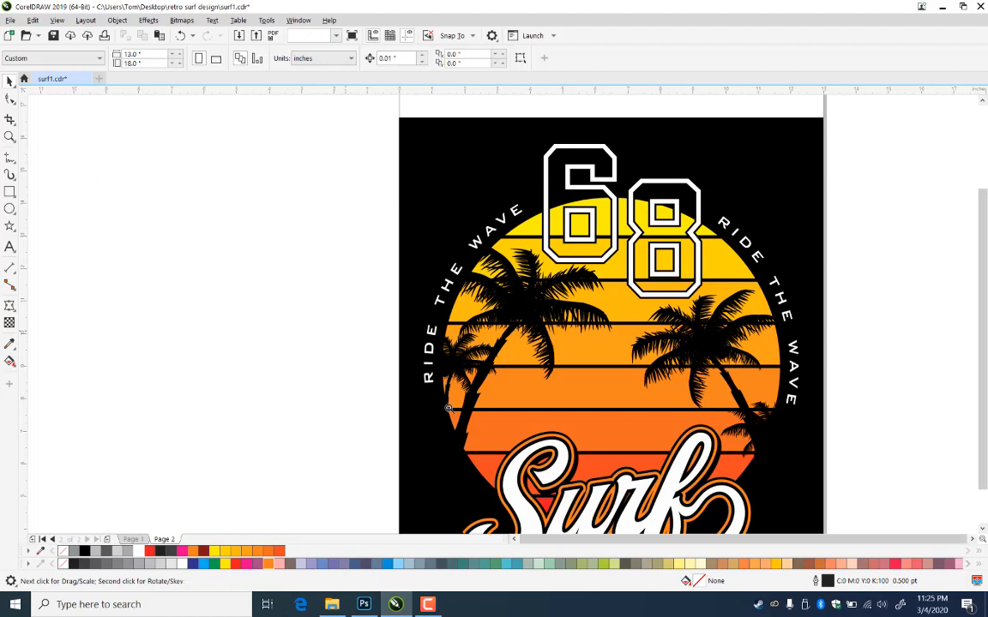
# Save the file and review the design from the 68 down to the Surf Club lettering
pyautogui.click(9, 137)
pyautogui.scroll(-2, 451, 208)
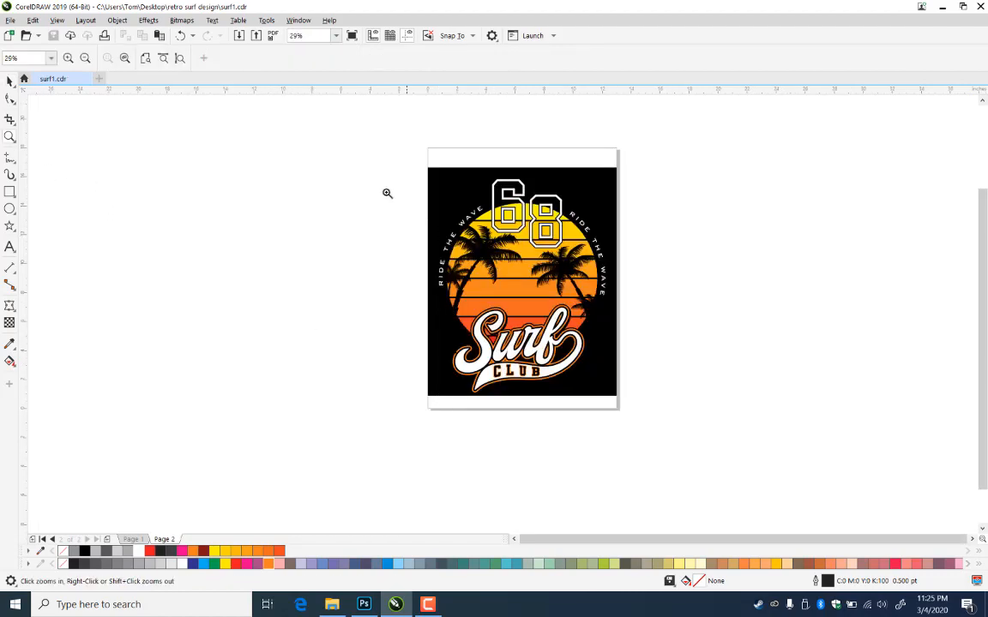
pyautogui.moveTo(362, 170); pyautogui.dragTo(648, 405)
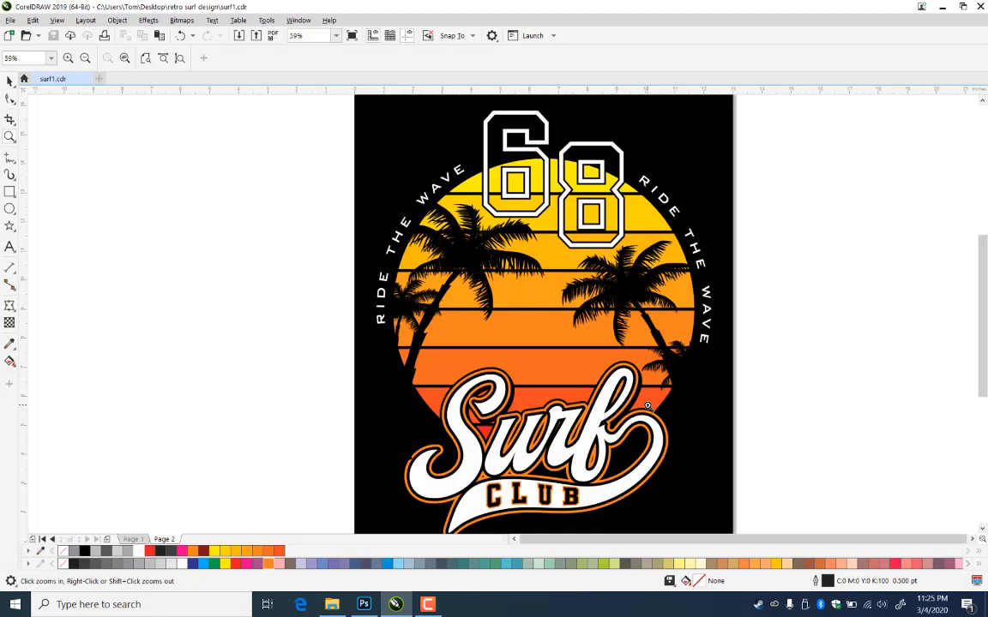
pyautogui.click(9, 81)
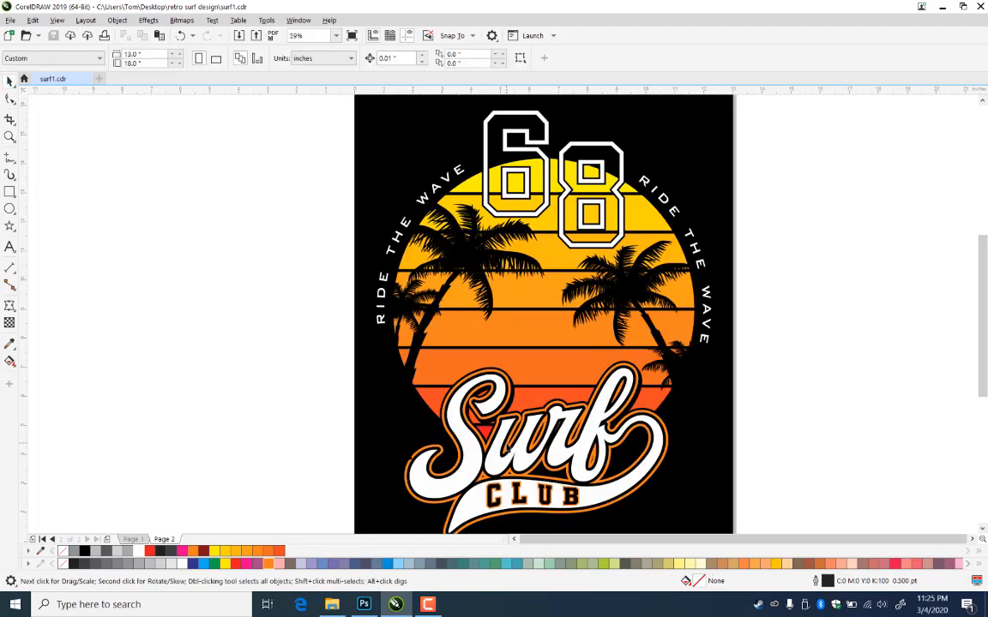
# Copy the small palm at the sun's left edge to the middle above the Surf lettering and enlarge it to about 50.3%
pyautogui.click(418, 306)
pyautogui.moveTo(404, 312); pyautogui.dragTo(519, 365)
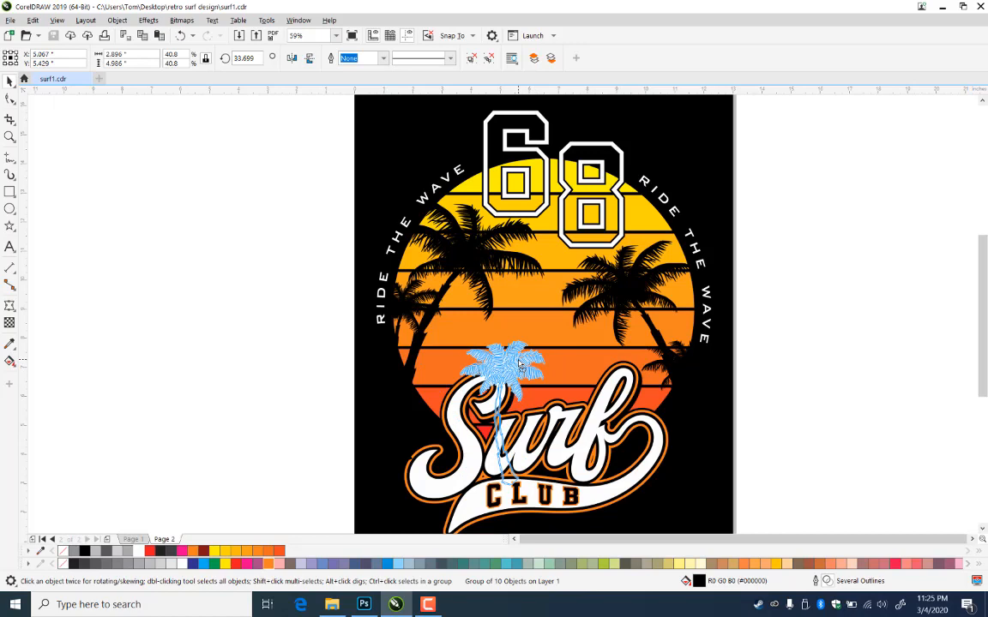
pyautogui.moveTo(519, 365); pyautogui.dragTo(594, 313)
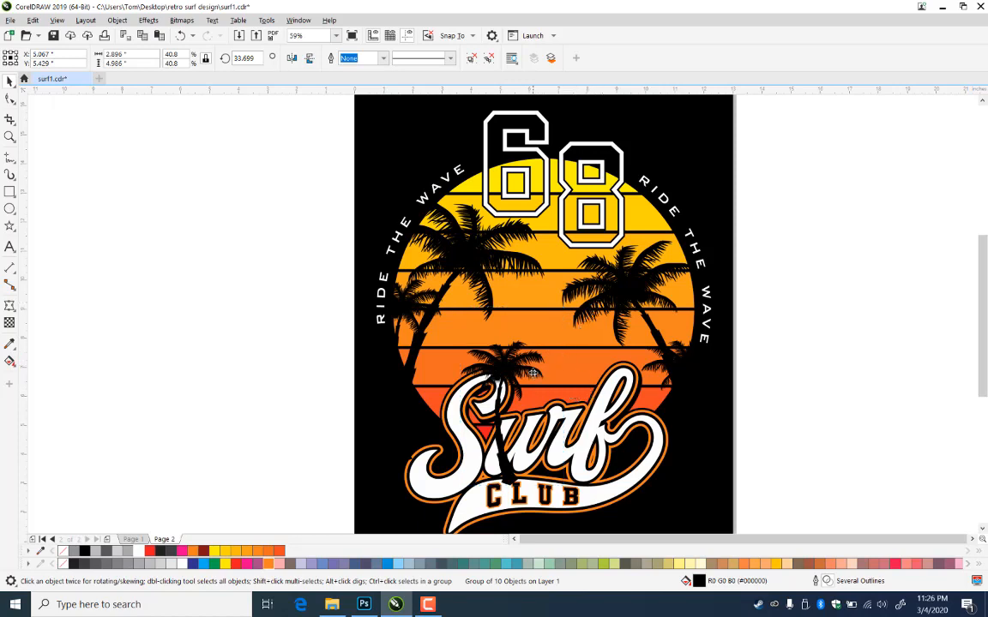
pyautogui.click(776, 376)
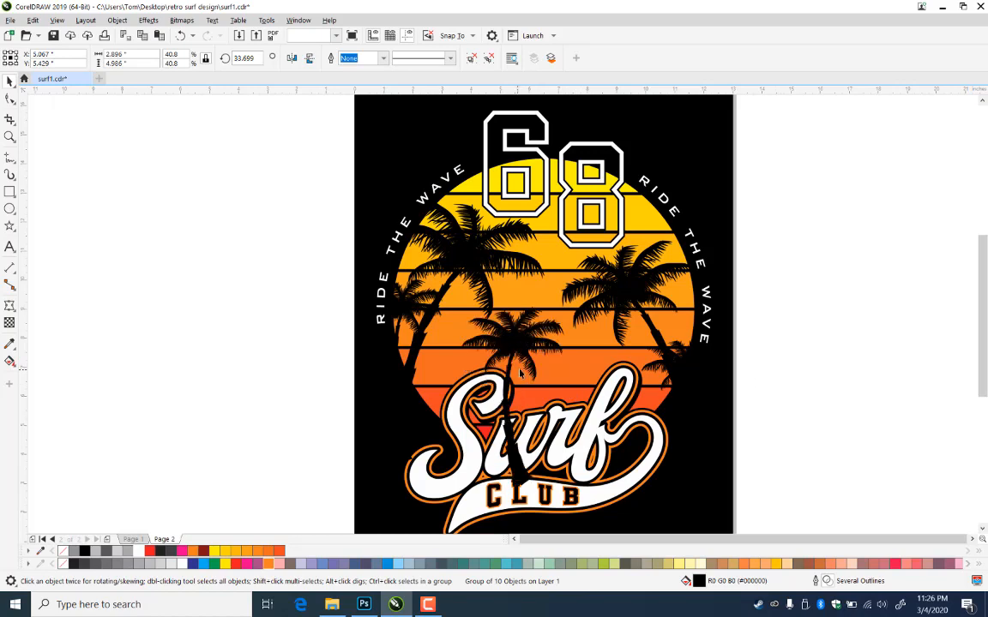
# Rotate the new middle palm to about 23.3 degrees and move it down to about X 5.687, Y 5.253 in
pyautogui.doubleClick(543, 349)
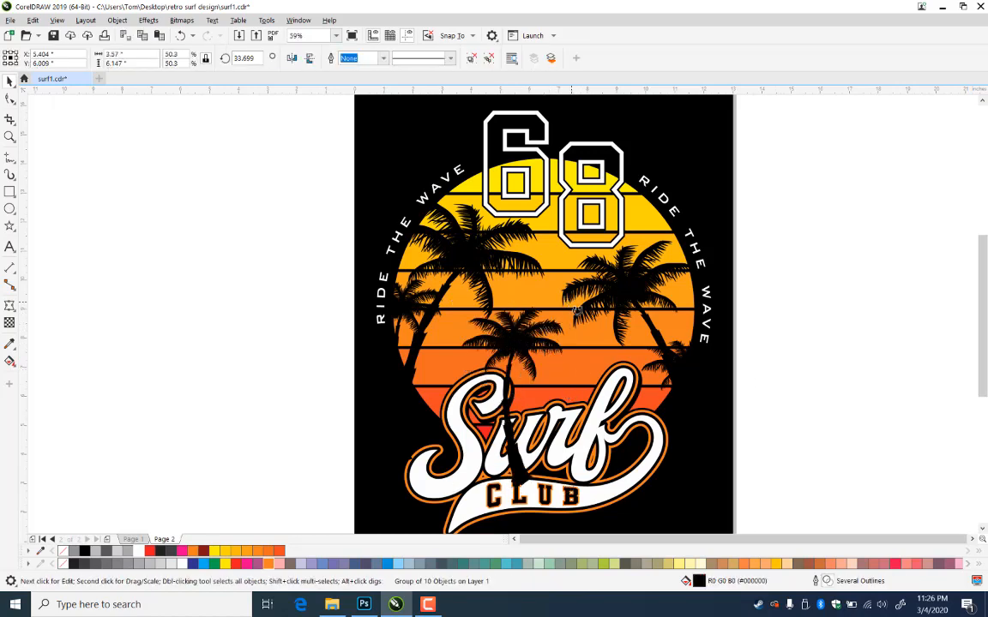
pyautogui.moveTo(581, 318); pyautogui.dragTo(573, 322)
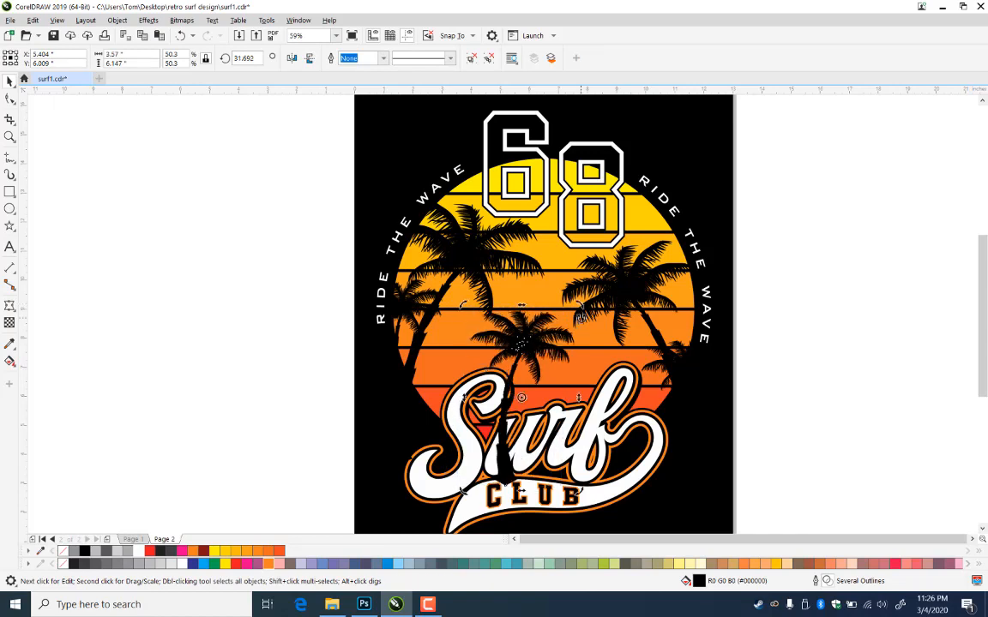
pyautogui.moveTo(527, 354)
pyautogui.mouseDown()
pyautogui.moveTo(492, 355)
pyautogui.moveTo(528, 363)
pyautogui.mouseUp()
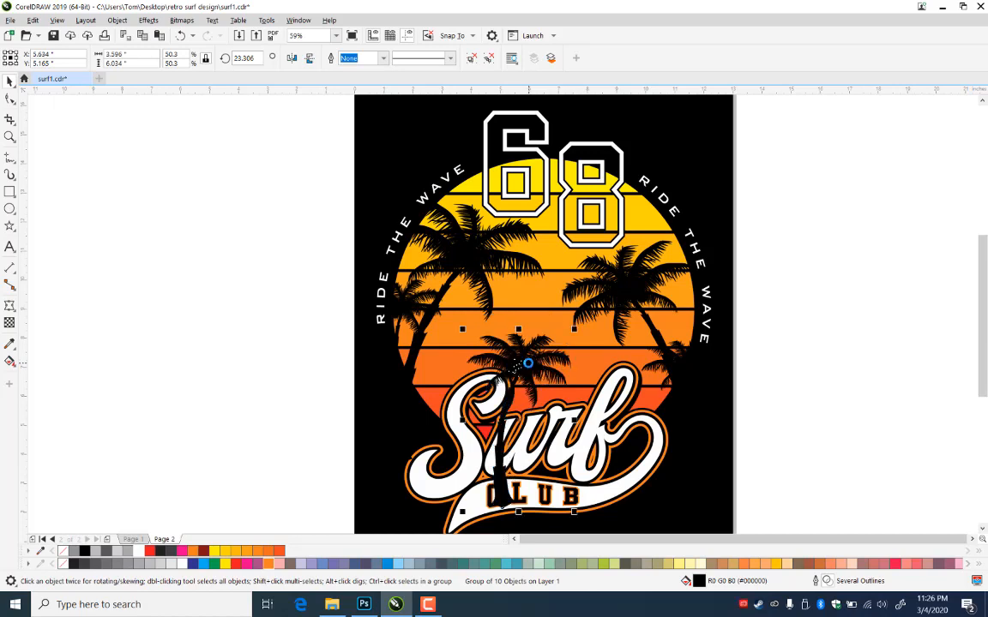
pyautogui.moveTo(527, 363); pyautogui.dragTo(530, 361)
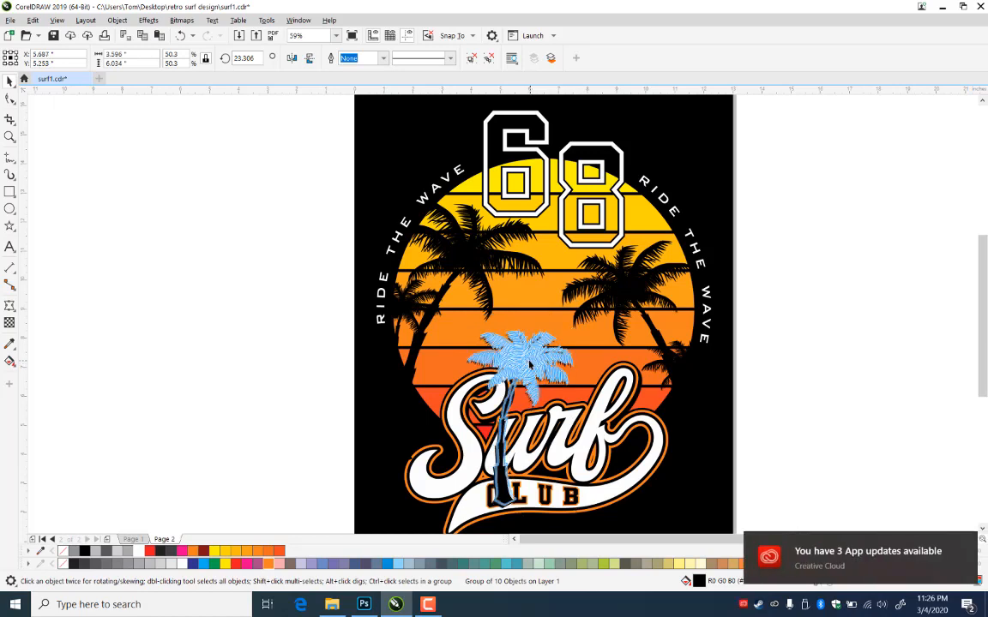
pyautogui.click(967, 545)
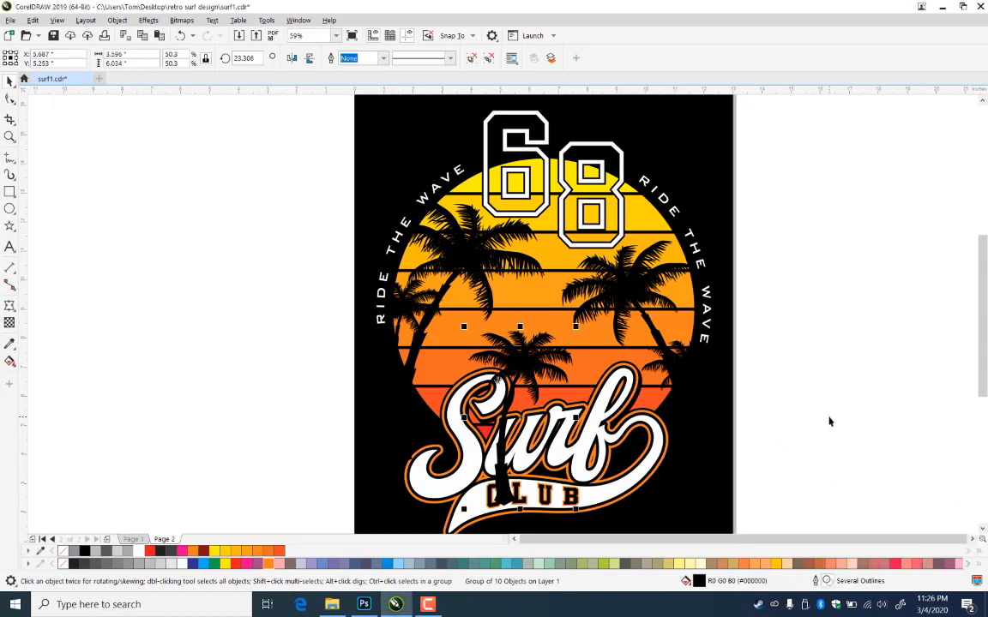
# Order the middle palm behind the Surf Club lettering but in front of the sun and black background, and shift it slightly right
pyautogui.hotkey('shift', 'pagedown')
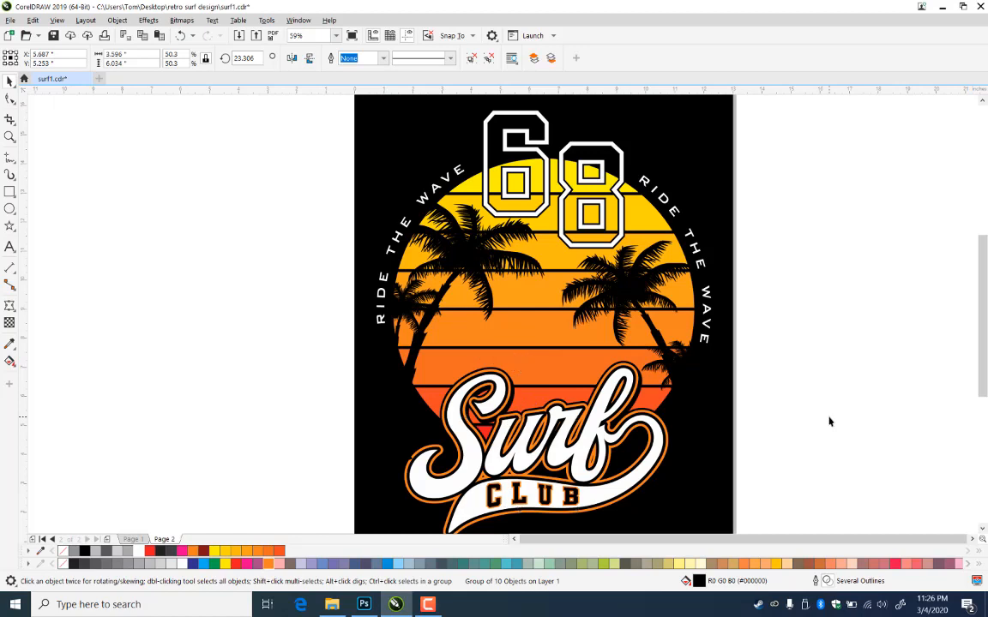
pyautogui.hotkey('ctrl', 'pageup')
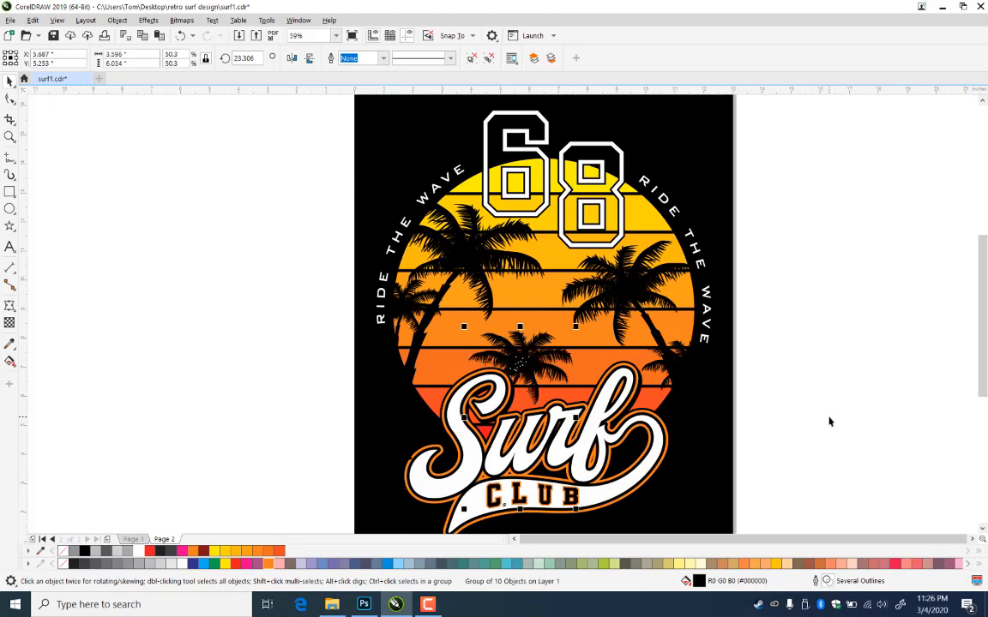
pyautogui.moveTo(540, 373); pyautogui.dragTo(554, 377)
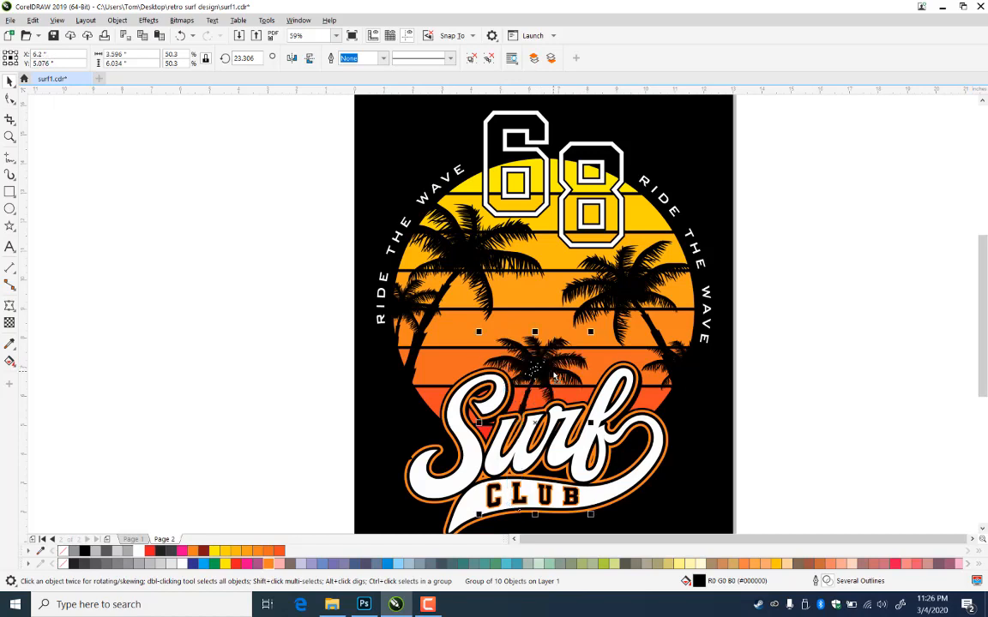
pyautogui.moveTo(553, 372); pyautogui.dragTo(553, 369)
pyautogui.click(825, 390)
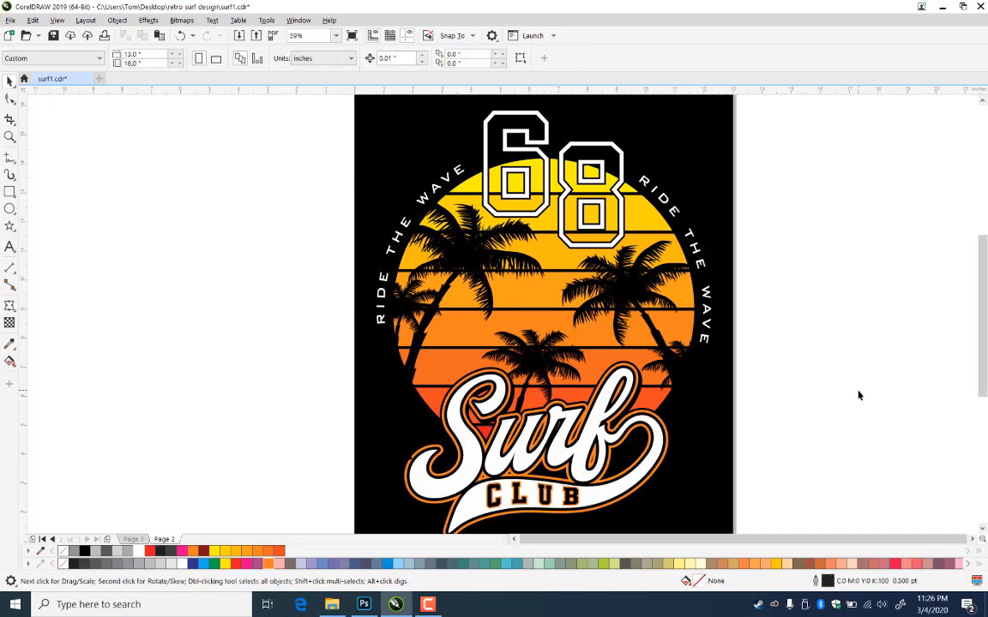
# Save the file and frame the whole page in view
pyautogui.hotkey('ctrl', 's')
pyautogui.click(10, 138)
pyautogui.rightClick(257, 283)
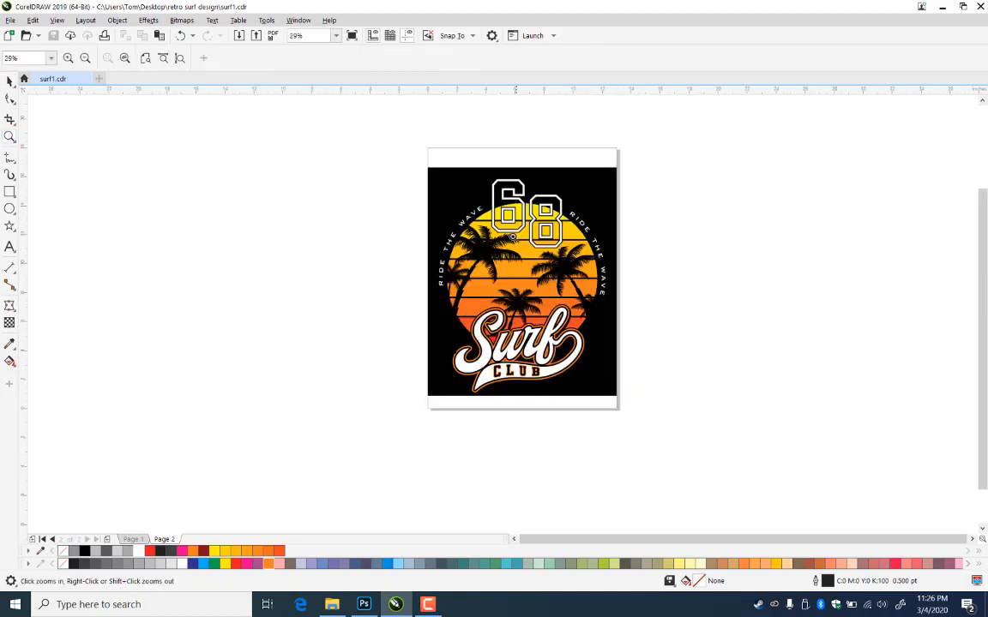
pyautogui.moveTo(412, 152); pyautogui.dragTo(635, 415)
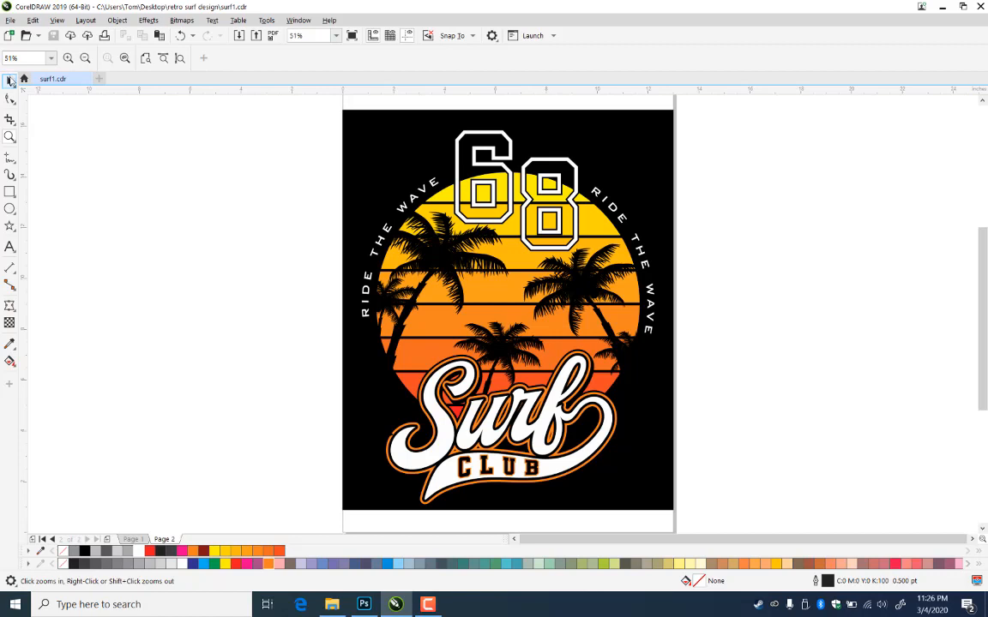
pyautogui.click(11, 80)
pyautogui.moveTo(307, 127); pyautogui.dragTo(750, 490)
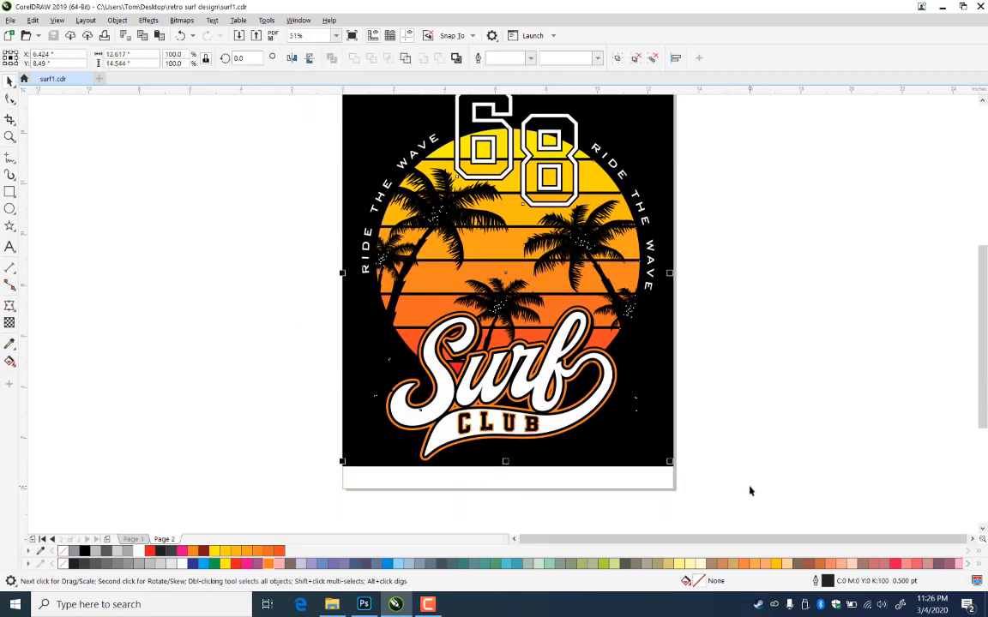
pyautogui.press('Escape')
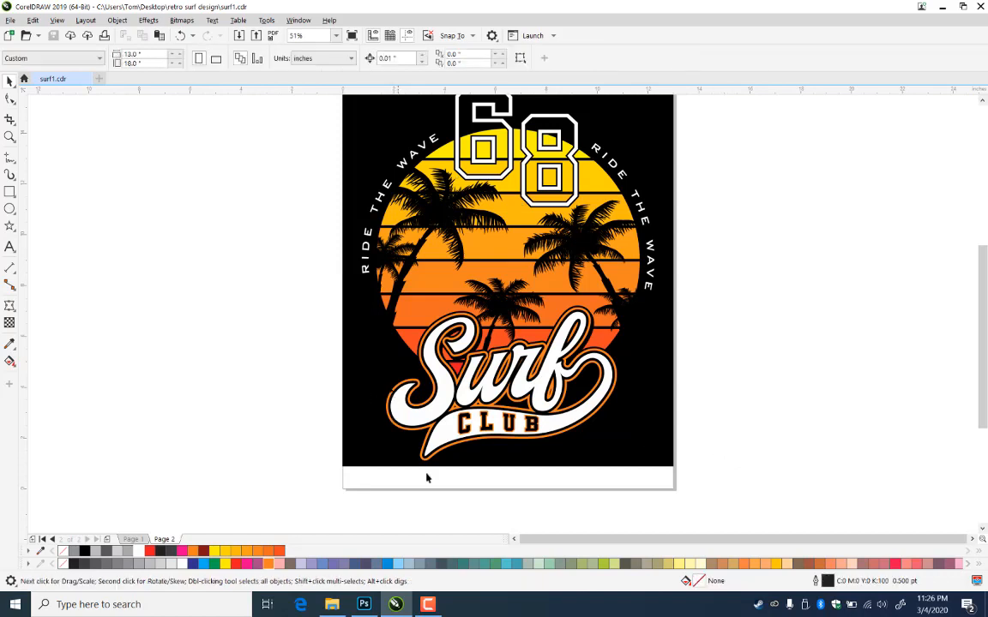
pyautogui.moveTo(380, 502); pyautogui.dragTo(693, 305)
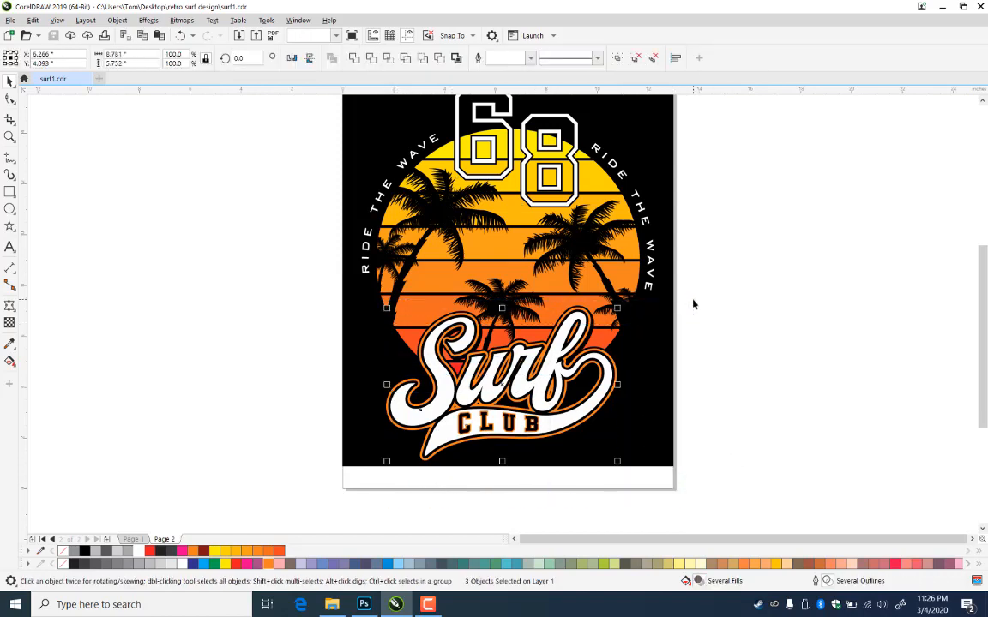
pyautogui.click(699, 342)
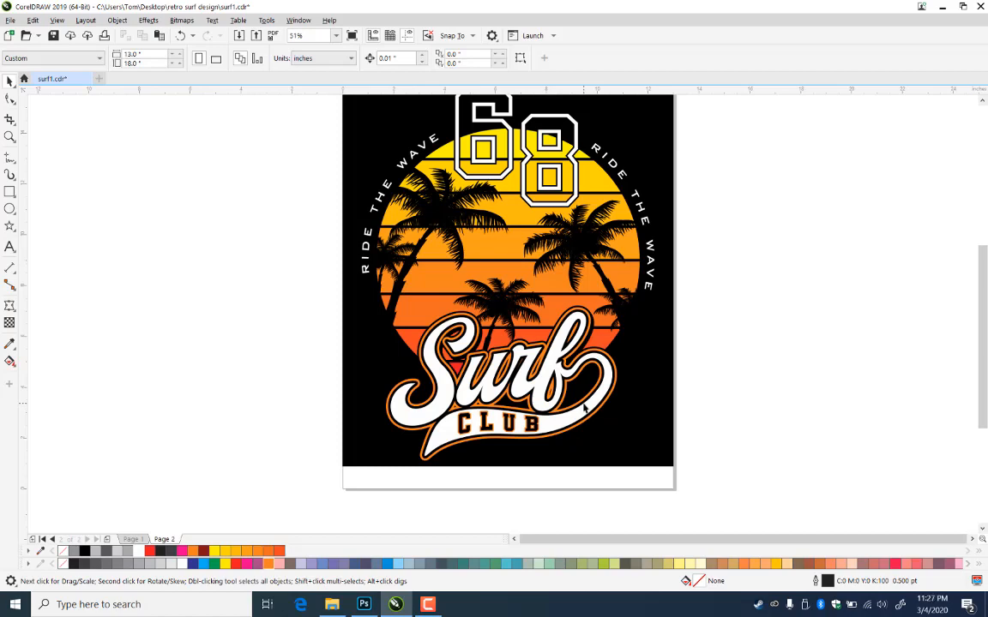
# Show the design in wireframe view
pyautogui.hotkey('alt', 'v')
pyautogui.press('w')
pyautogui.press('z')
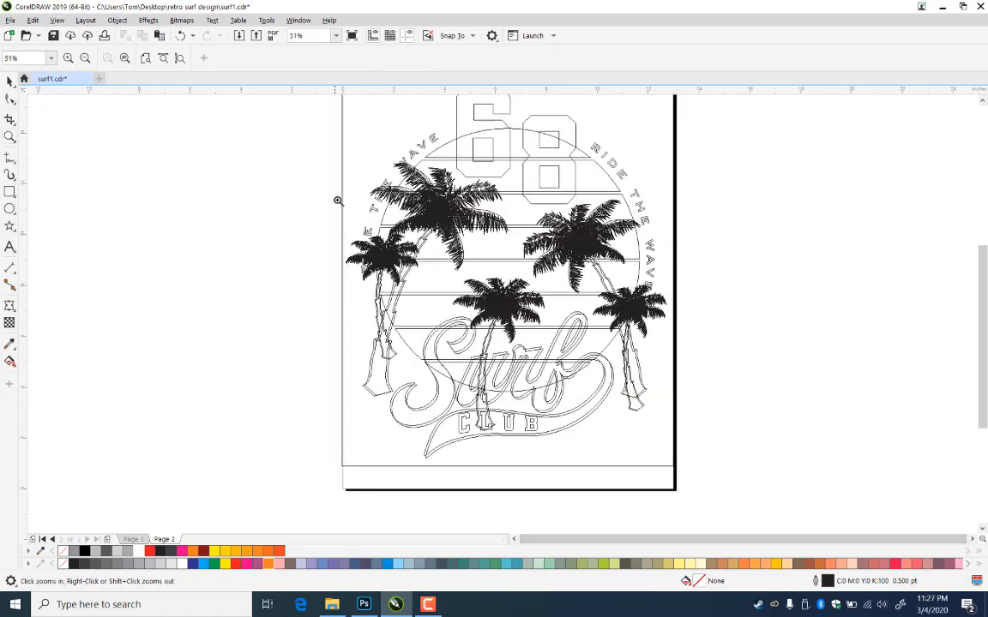
pyautogui.click(9, 81)
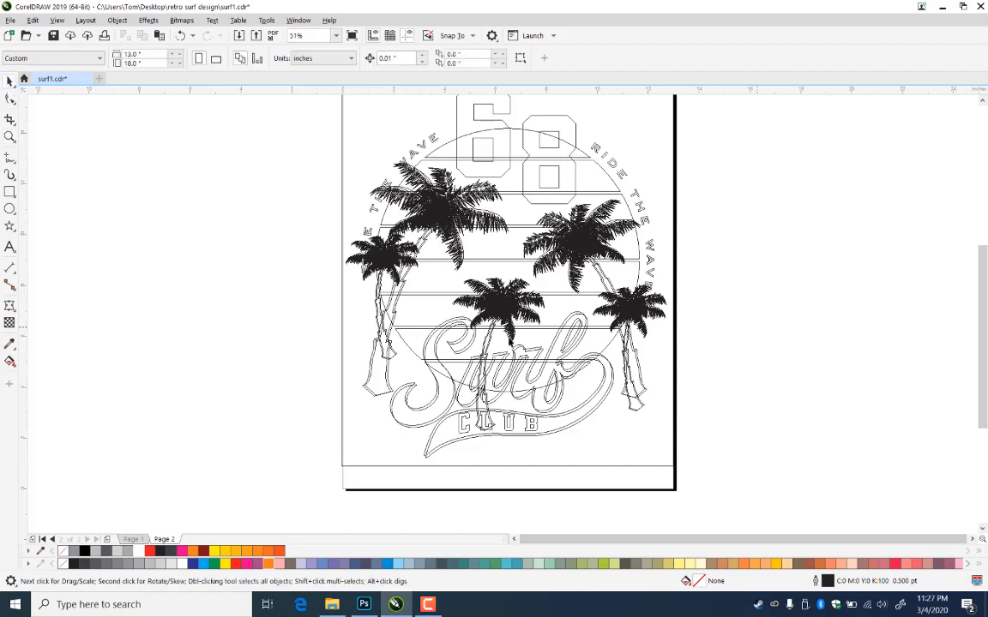
# Draw a circle about 10.804 in across around the striped sun and align its centre with the sun
pyautogui.click(10, 208)
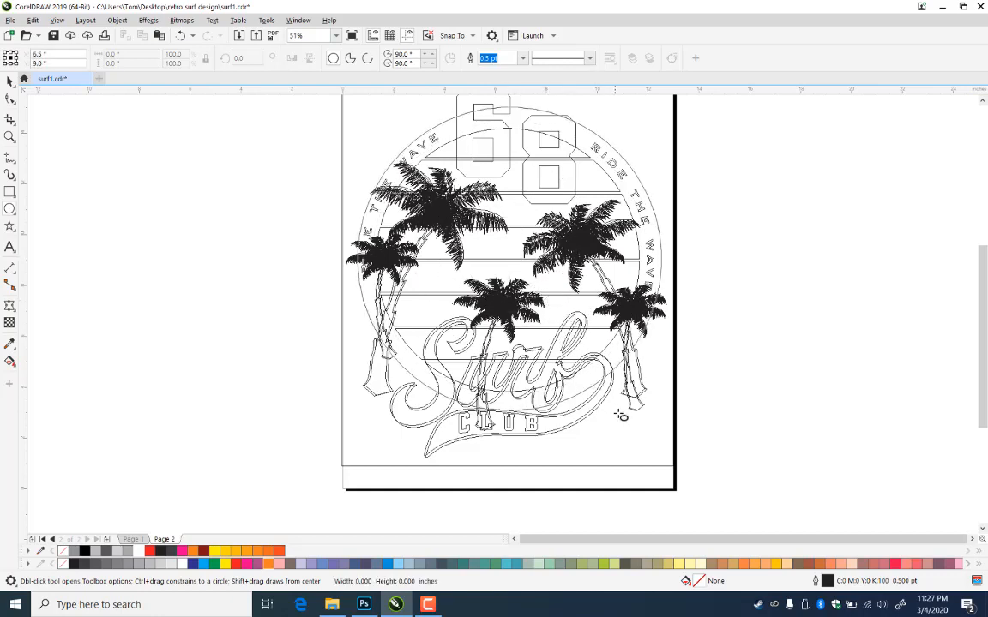
pyautogui.moveTo(614, 396); pyautogui.dragTo(615, 397)
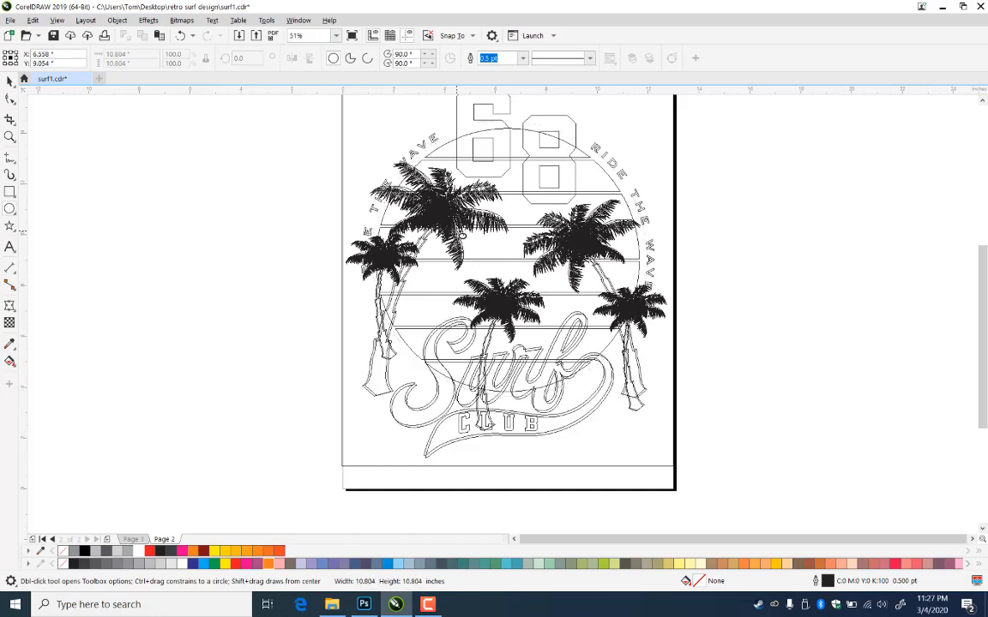
pyautogui.click(10, 80)
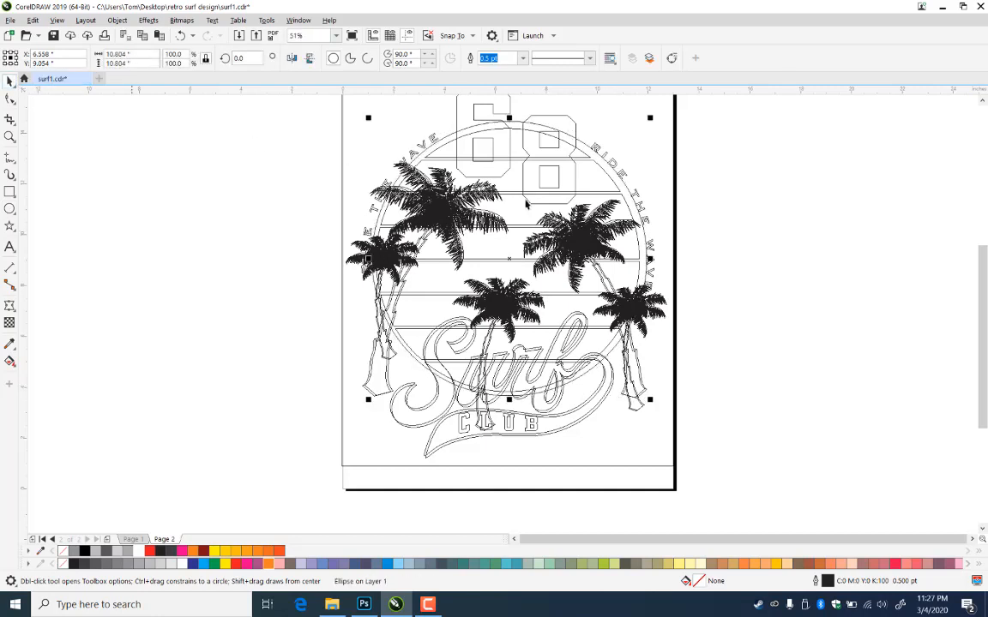
pyautogui.keyDown('shift'); pyautogui.click(598, 167); pyautogui.keyUp('shift')
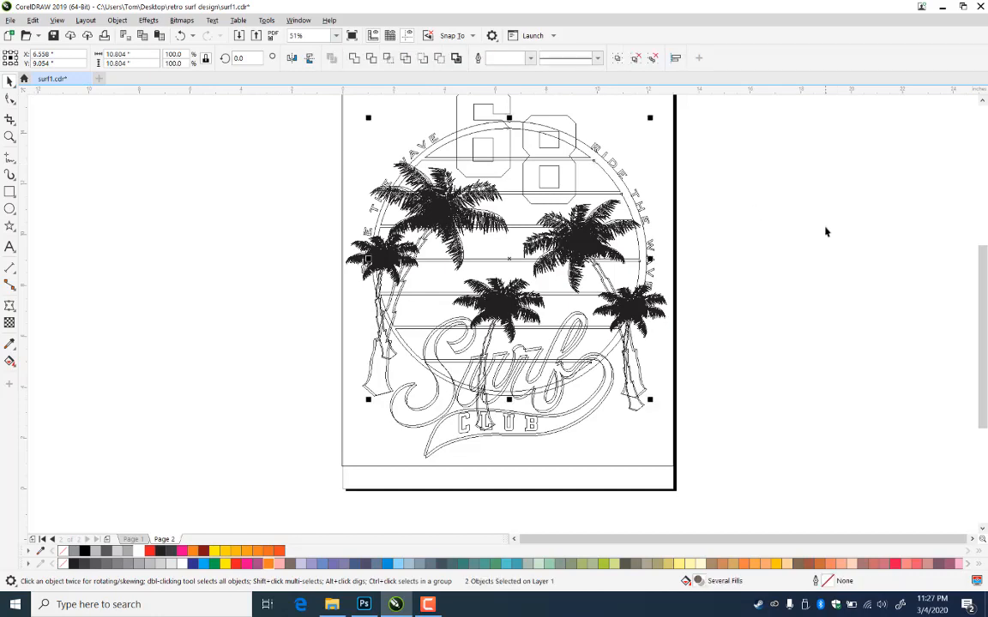
pyautogui.press('c')
pyautogui.press('e')
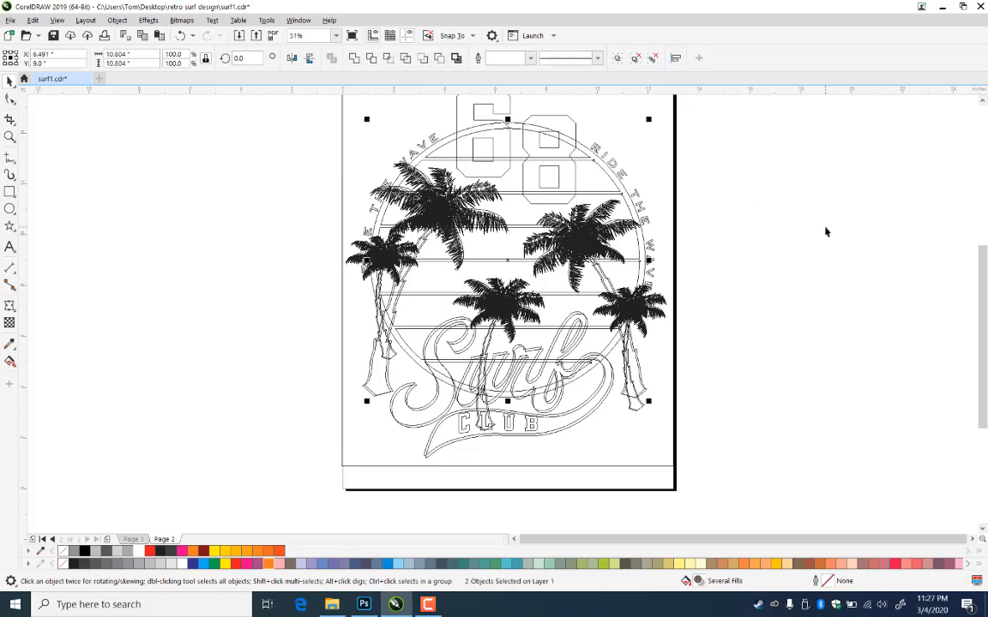
pyautogui.click(815, 245)
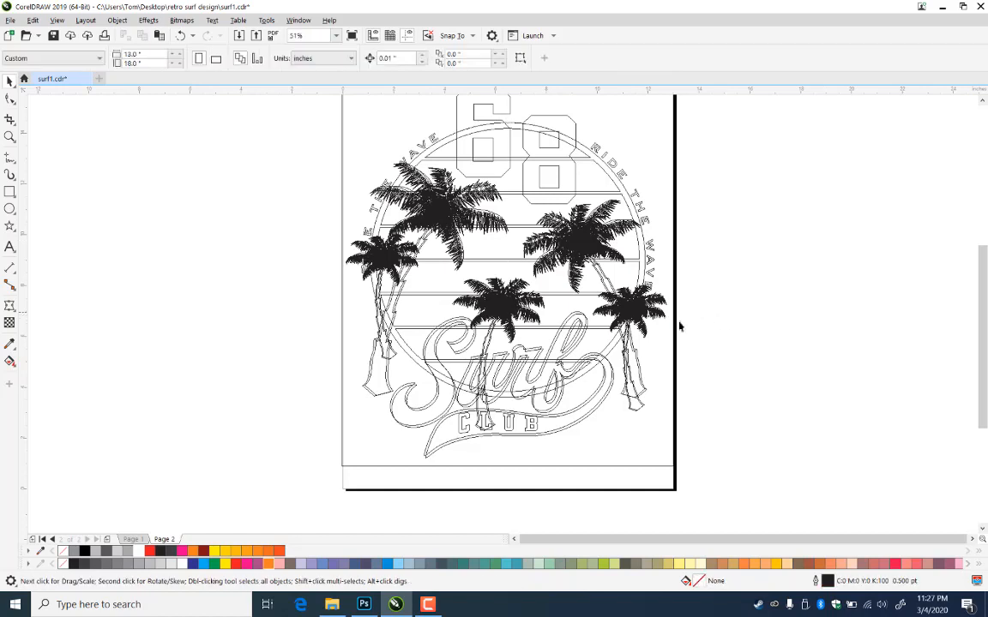
# Group all five palm trees into one object and save the file
pyautogui.click(661, 315)
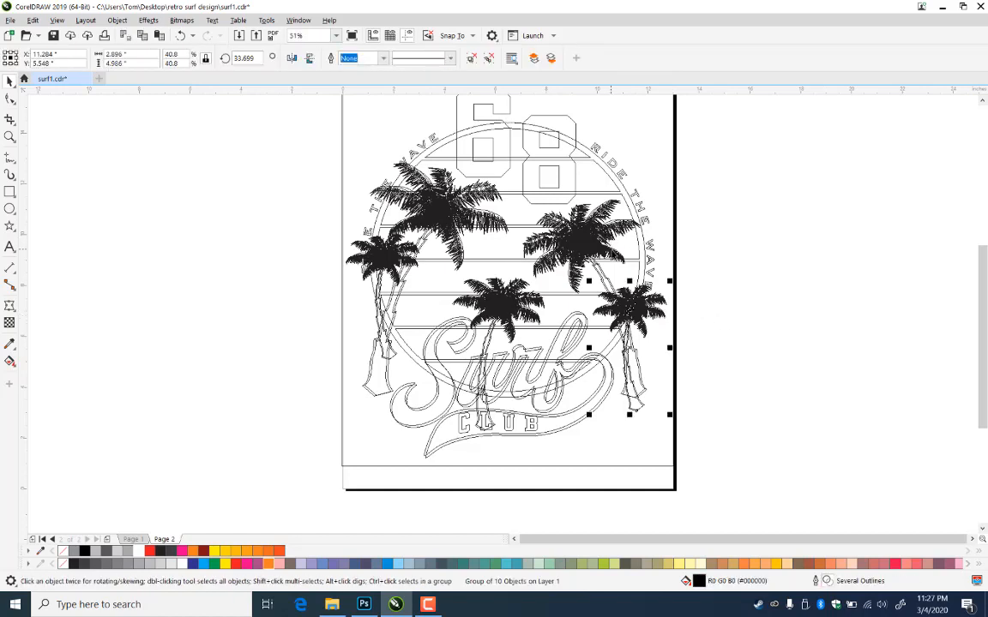
pyautogui.keyDown('shift'); pyautogui.click(611, 252); pyautogui.keyUp('shift')
pyautogui.keyDown('shift'); pyautogui.click(483, 290); pyautogui.keyUp('shift')
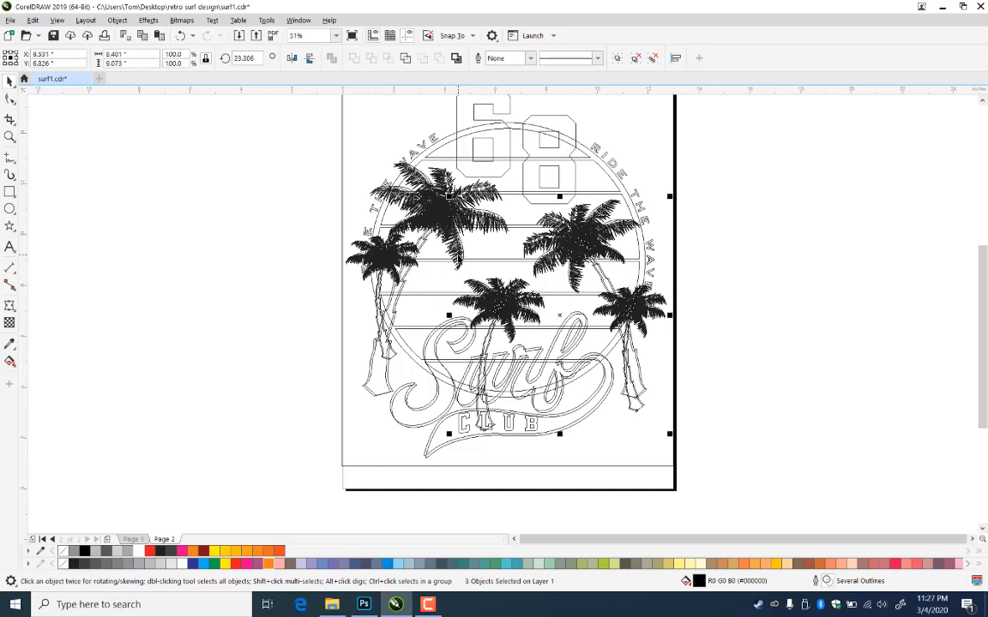
pyautogui.keyDown('shift'); pyautogui.click(458, 253); pyautogui.keyUp('shift')
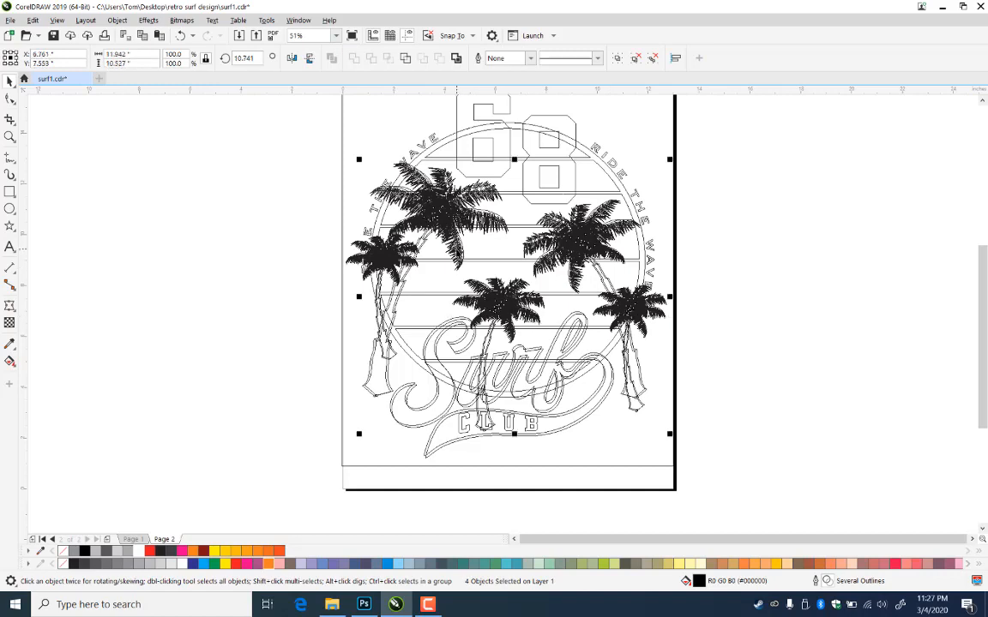
pyautogui.keyDown('shift'); pyautogui.click(410, 246); pyautogui.keyUp('shift')
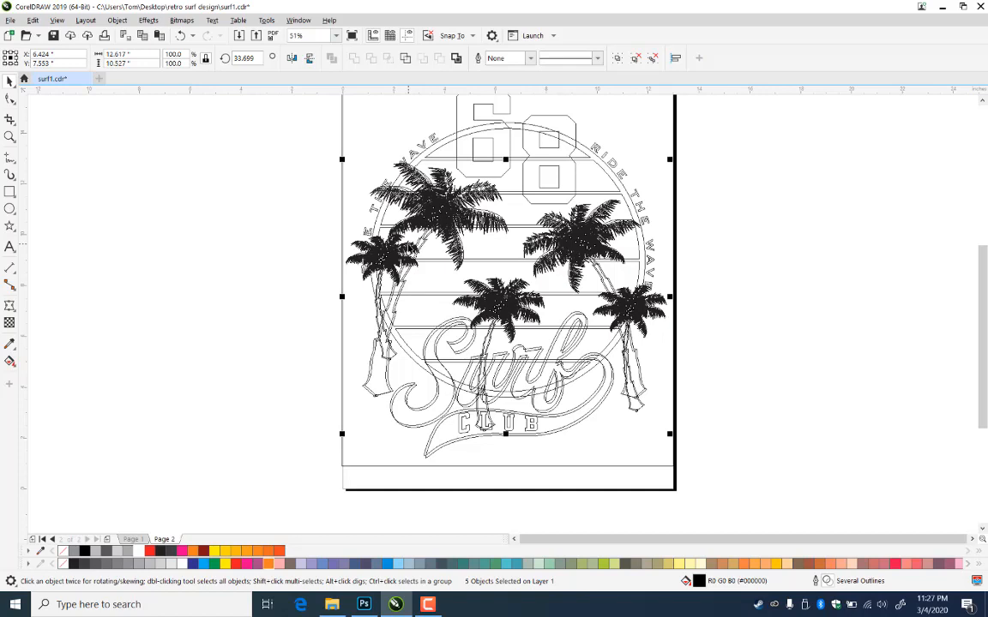
pyautogui.hotkey('ctrl', 'g')
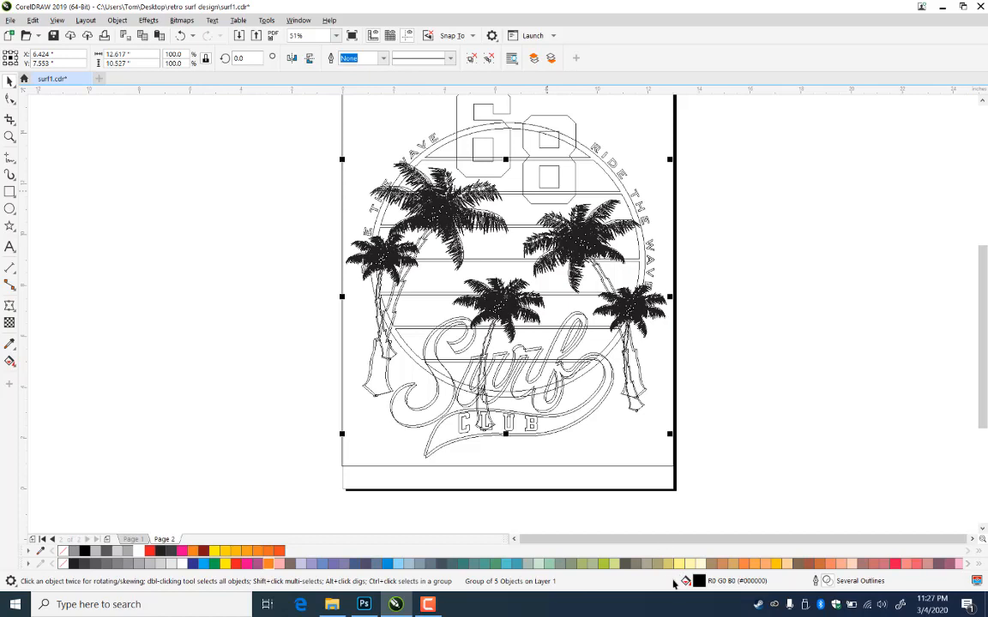
pyautogui.hotkey('ctrl', 's')
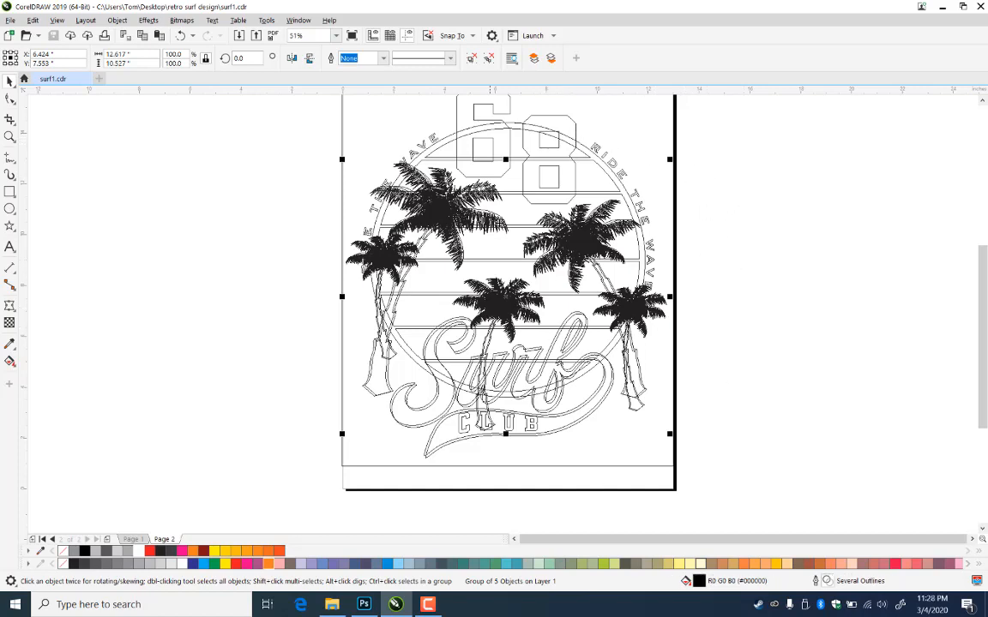
# PowerClip the grouped palms inside the new circle around the sun
pyautogui.click(120, 23)
pyautogui.moveTo(124, 65)
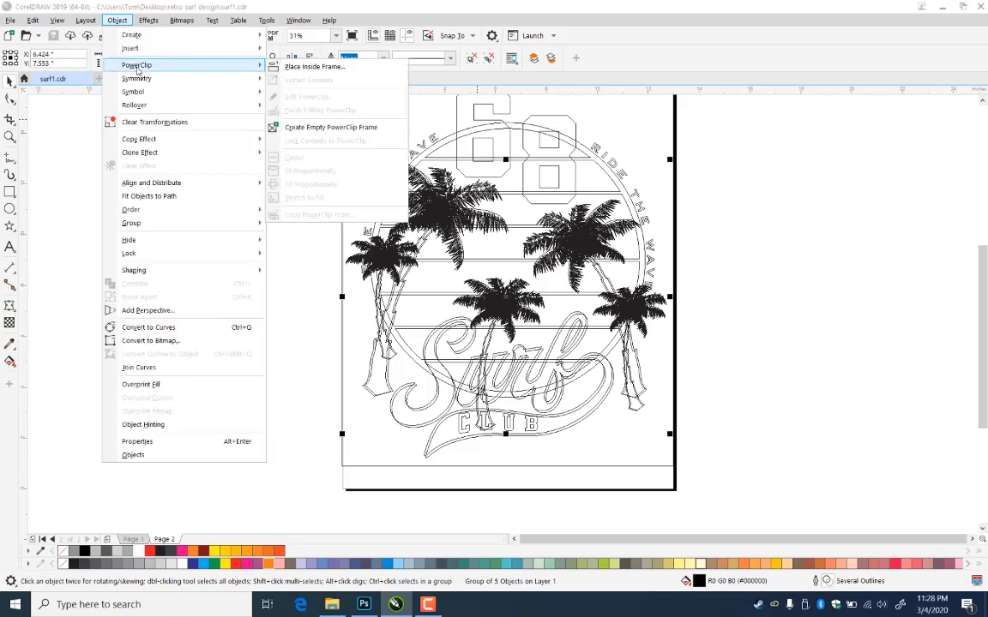
pyautogui.click(277, 67)
pyautogui.click(443, 133)
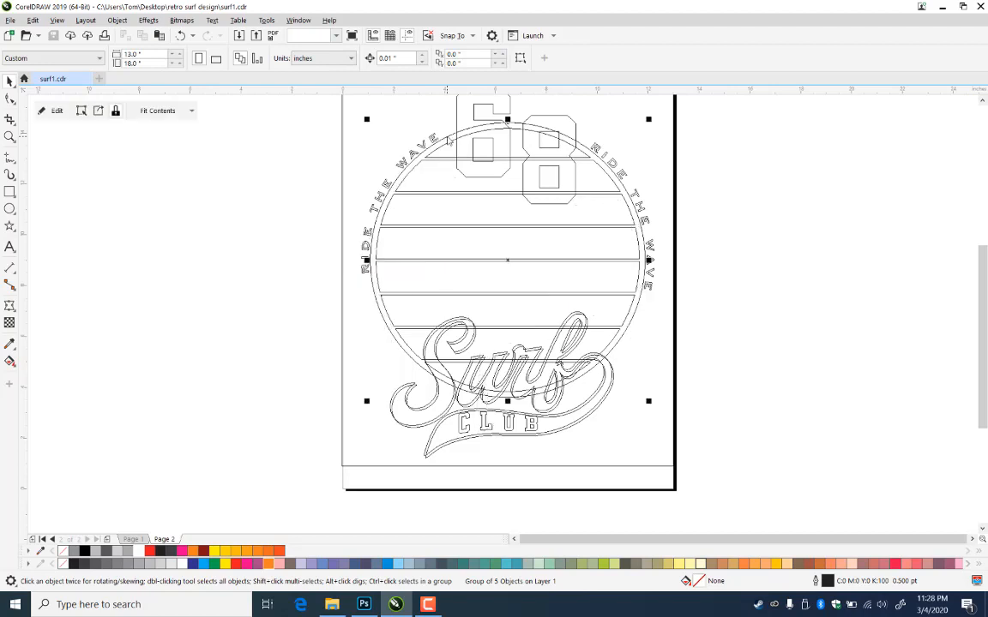
pyautogui.click(304, 134)
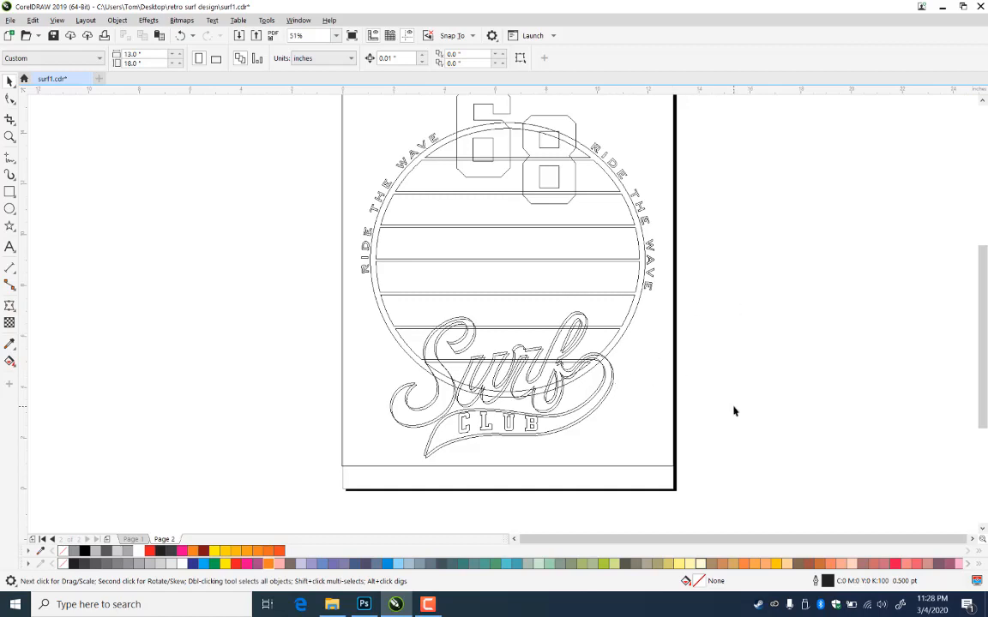
# Switch to the Enhanced view and remove the outline from the circle that clips the palms
pyautogui.hotkey('alt', 'v')
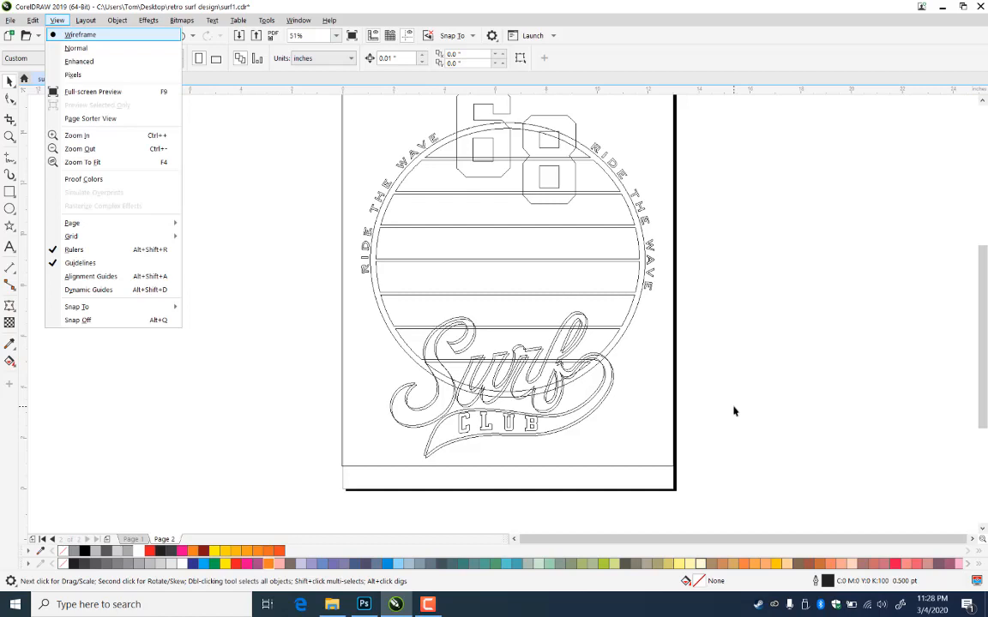
pyautogui.press('e')
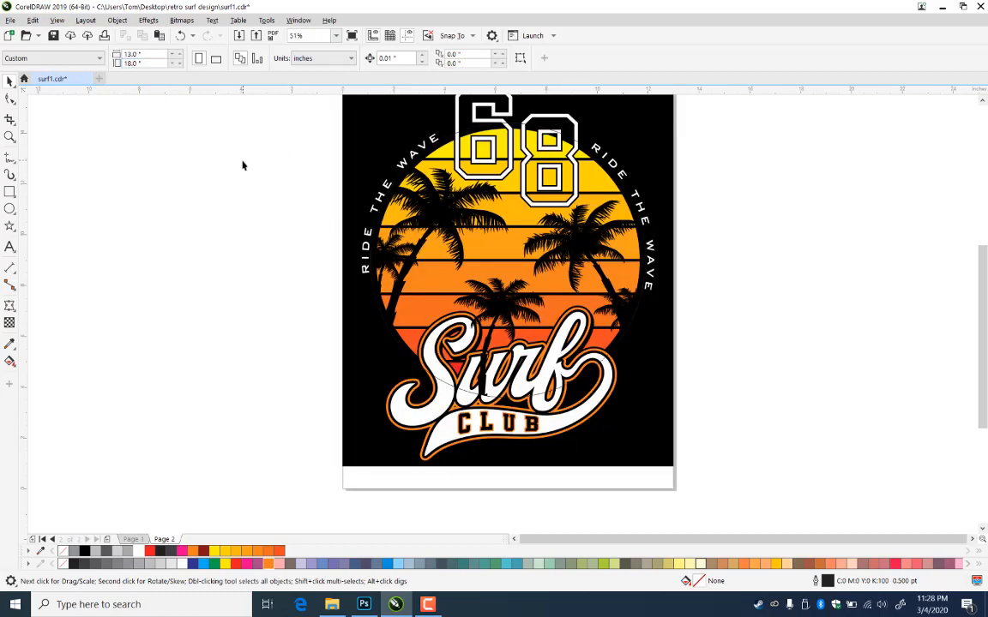
pyautogui.click(474, 395)
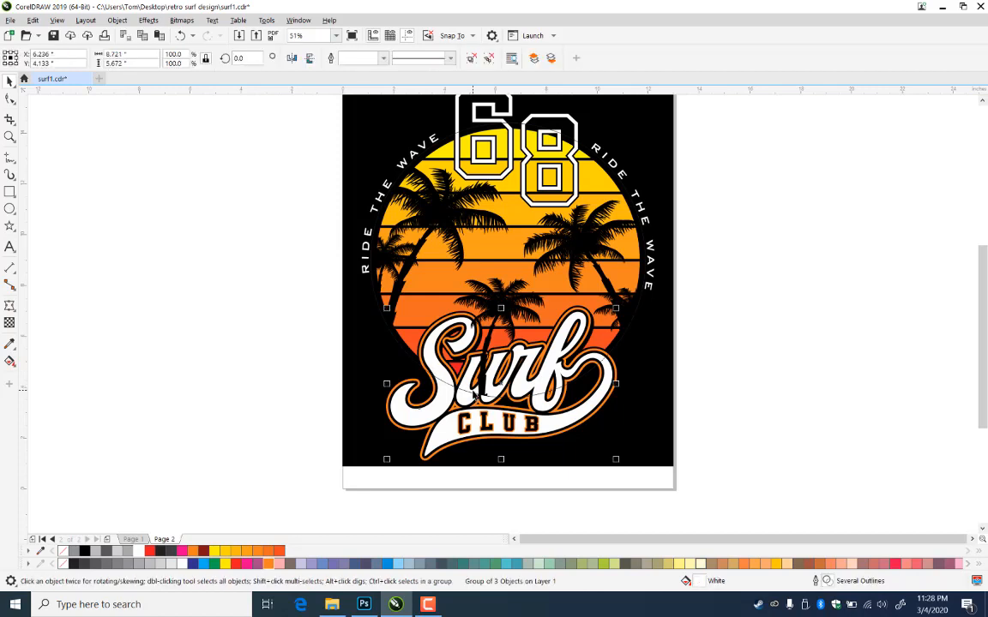
pyautogui.click(783, 340)
pyautogui.click(614, 353)
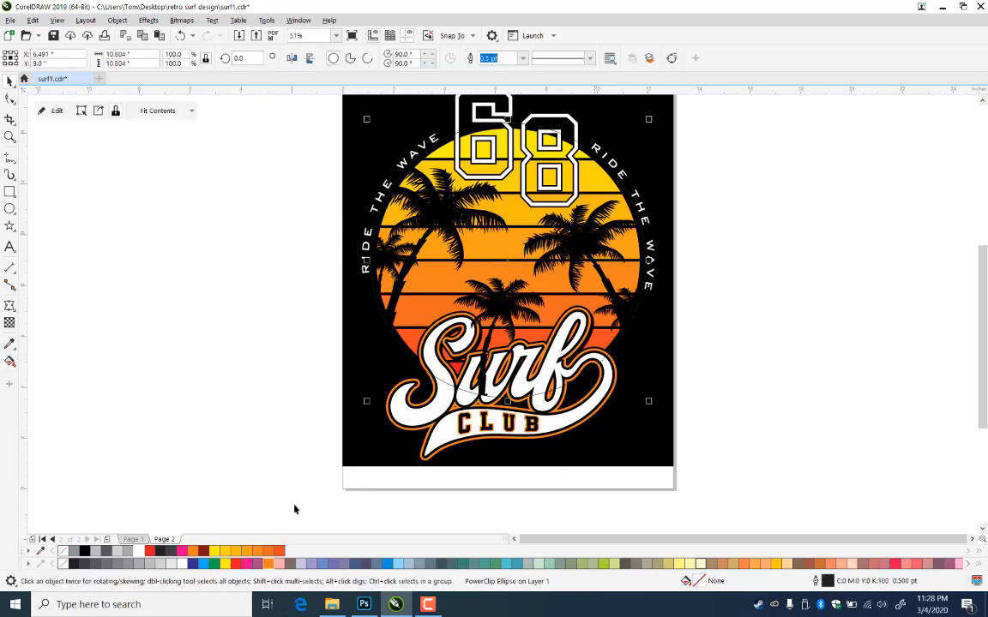
pyautogui.rightClick(63, 553)
pyautogui.click(703, 294)
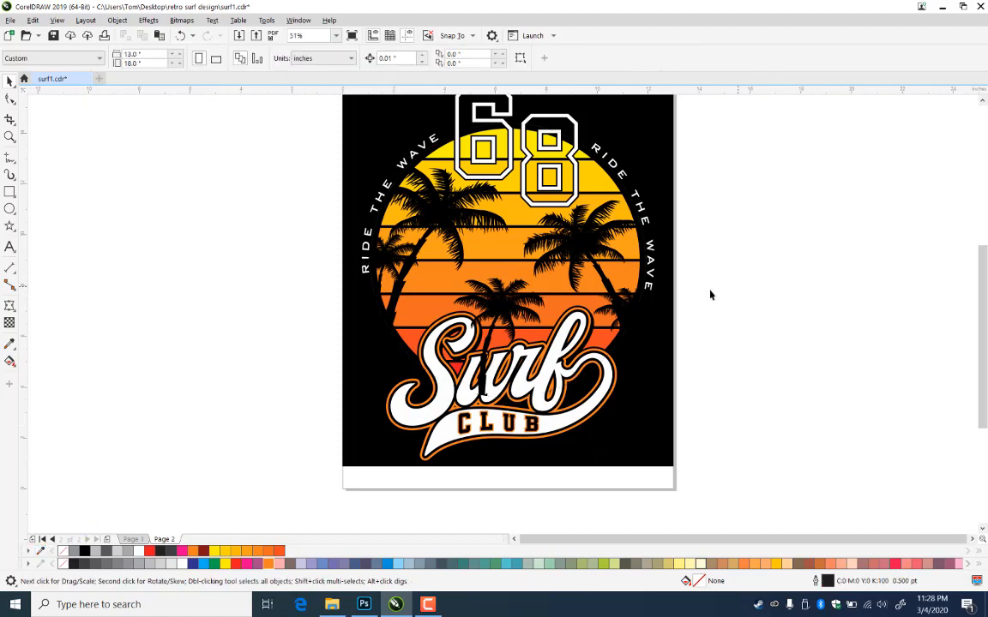
# Reorder the clipped palms so they sit behind the Surf Club lettering but in front of the striped sun
pyautogui.click(592, 251)
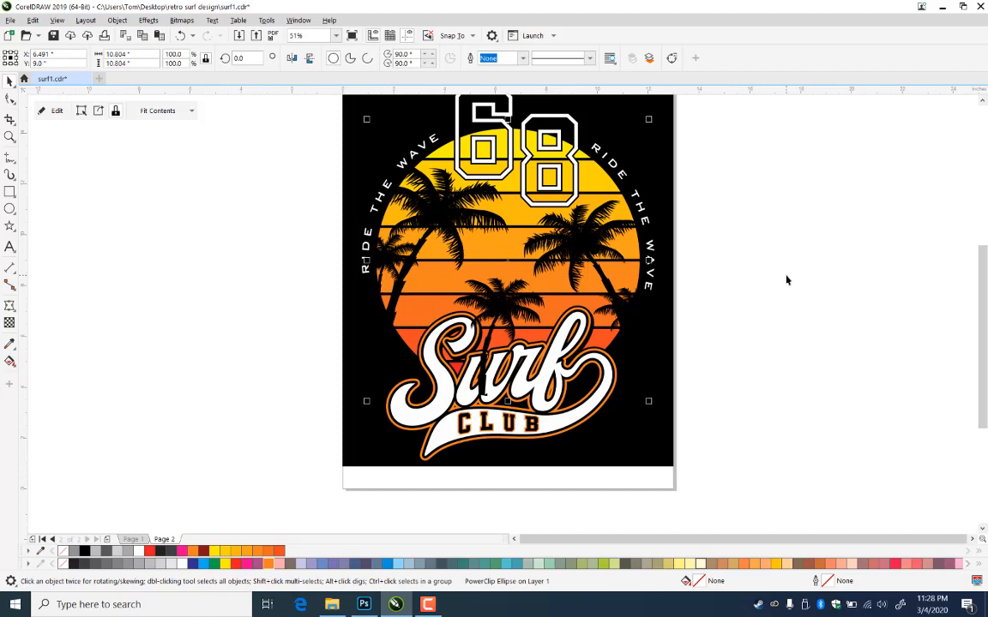
pyautogui.hotkey('shift', 'pagedown')
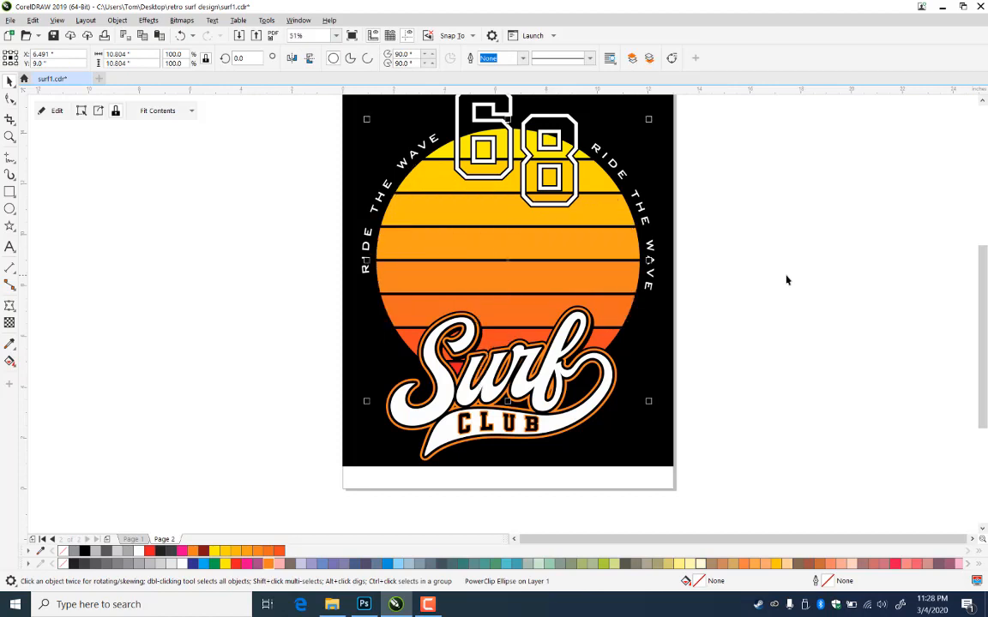
pyautogui.hotkey('ctrl', 'pageup')
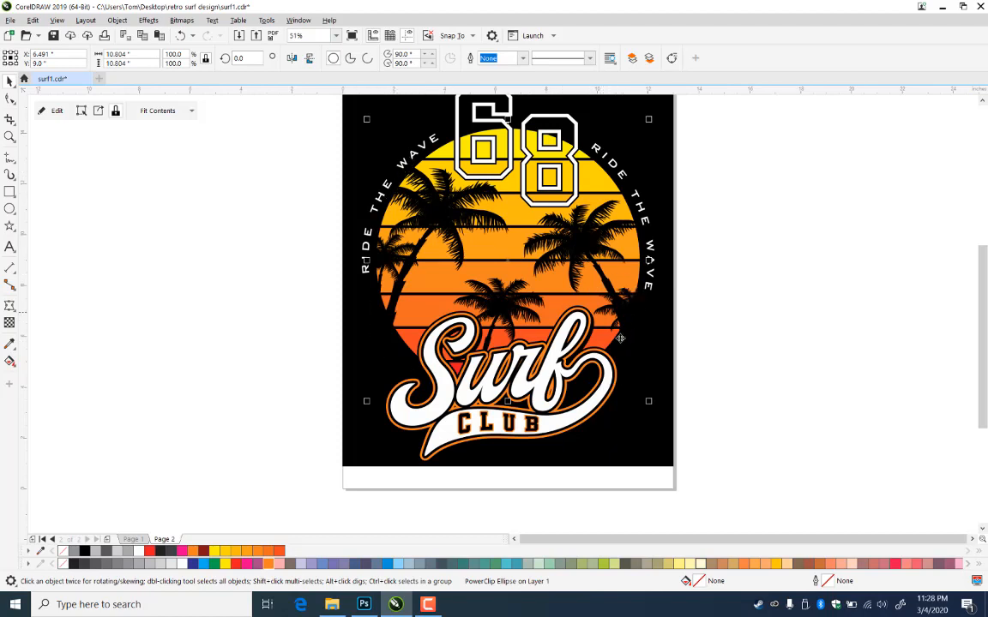
pyautogui.click(709, 289)
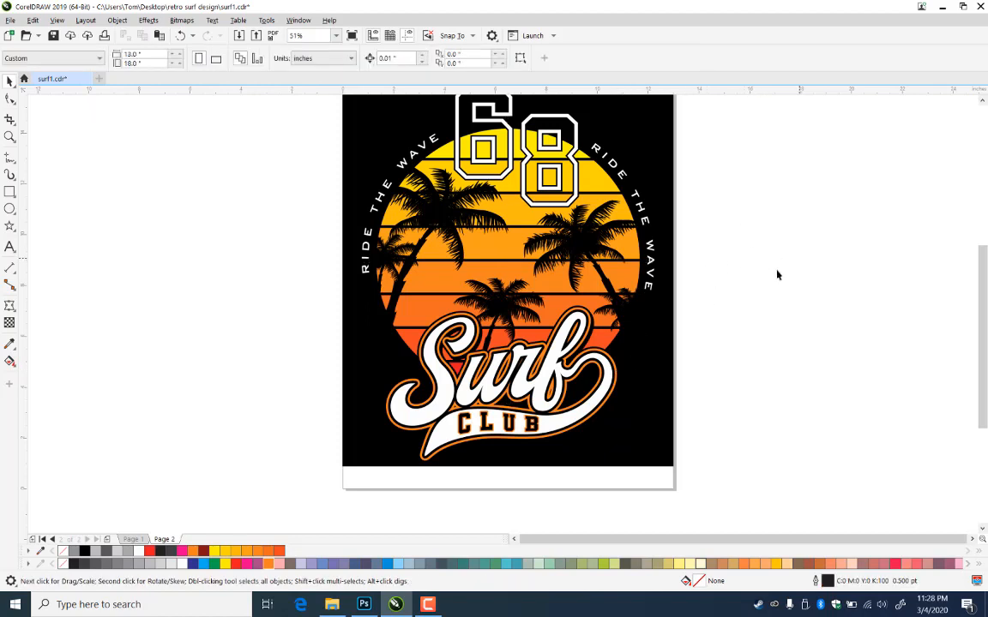
# Group all the artwork in front of the black background into one object
pyautogui.click(9, 137)
pyautogui.rightClick(339, 317)
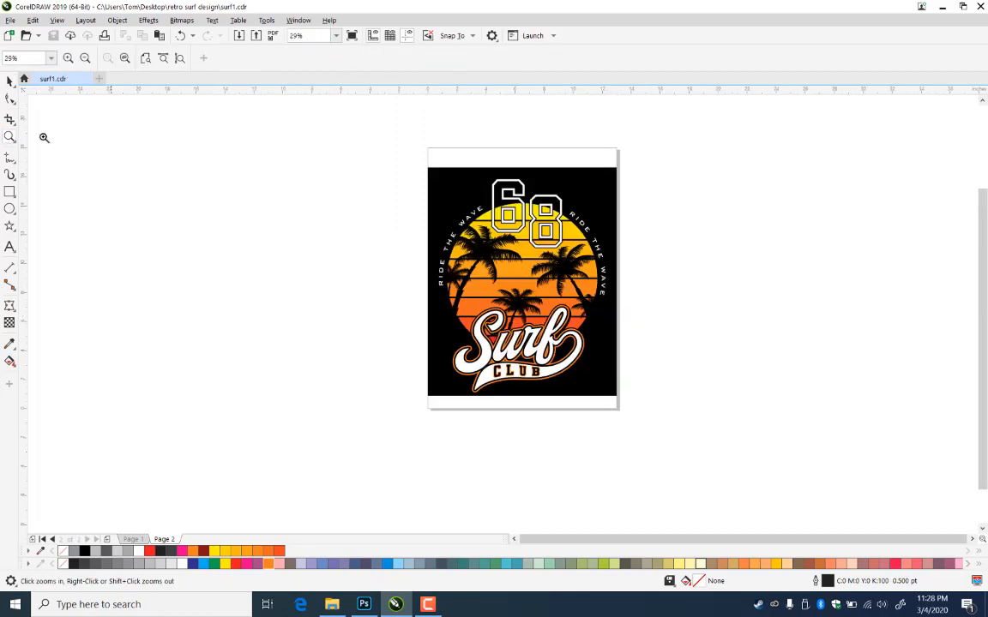
pyautogui.click(9, 81)
pyautogui.moveTo(380, 161); pyautogui.dragTo(610, 415)
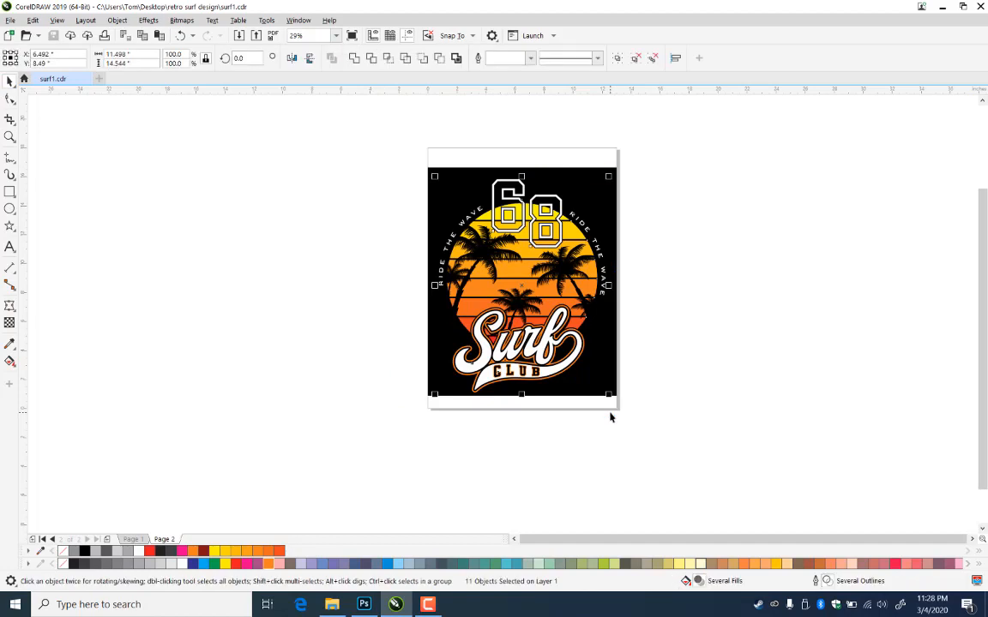
pyautogui.hotkey('ctrl', 'g')
# Centre the grouped artwork on the black background and save the file
pyautogui.hotkey('ctrl', 'a')
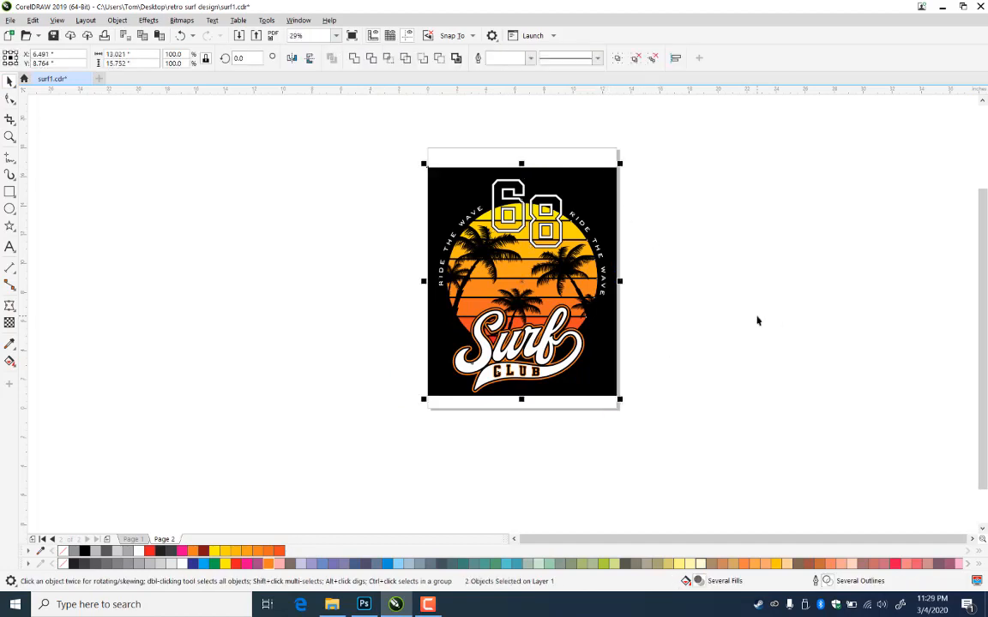
pyautogui.press('c')
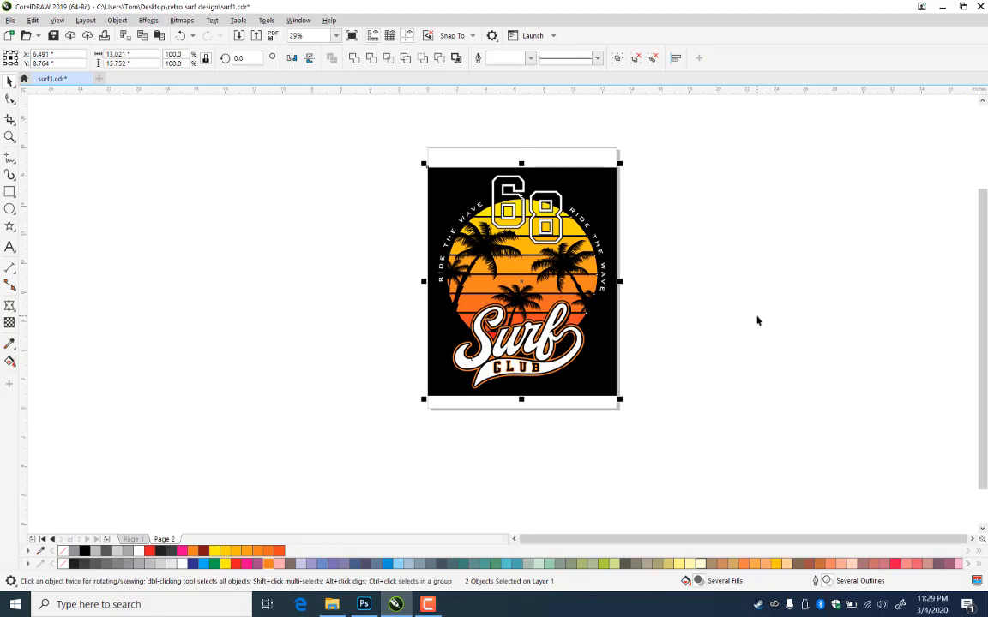
pyautogui.hotkey('ctrl', 's')
pyautogui.click(277, 256)
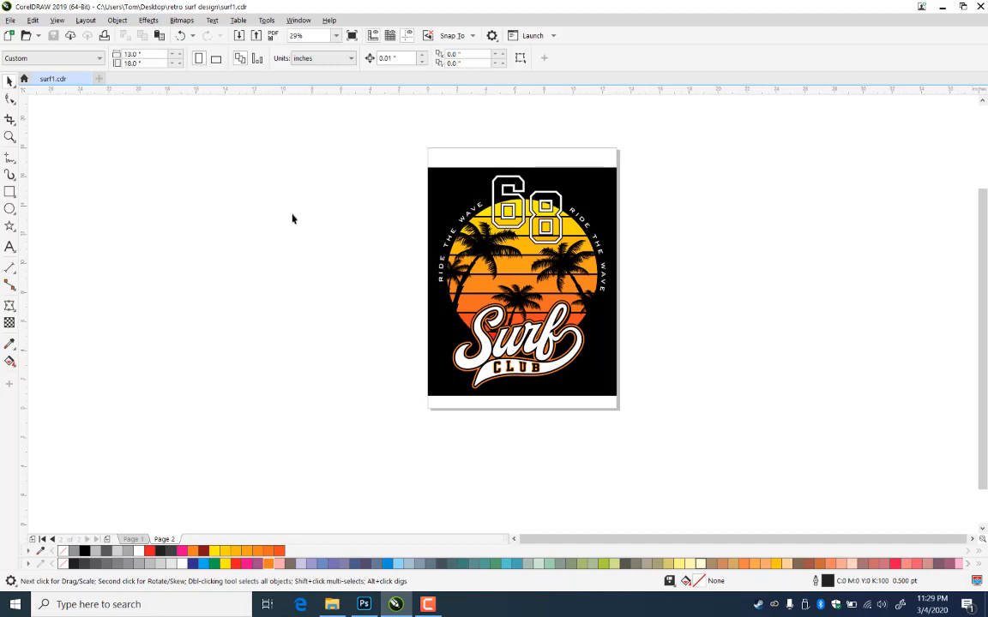
# Import the wood image 6931 from the wood-background-texture folder inside the retro surf design folder on the Desktop
pyautogui.hotkey('ctrl', 'i')
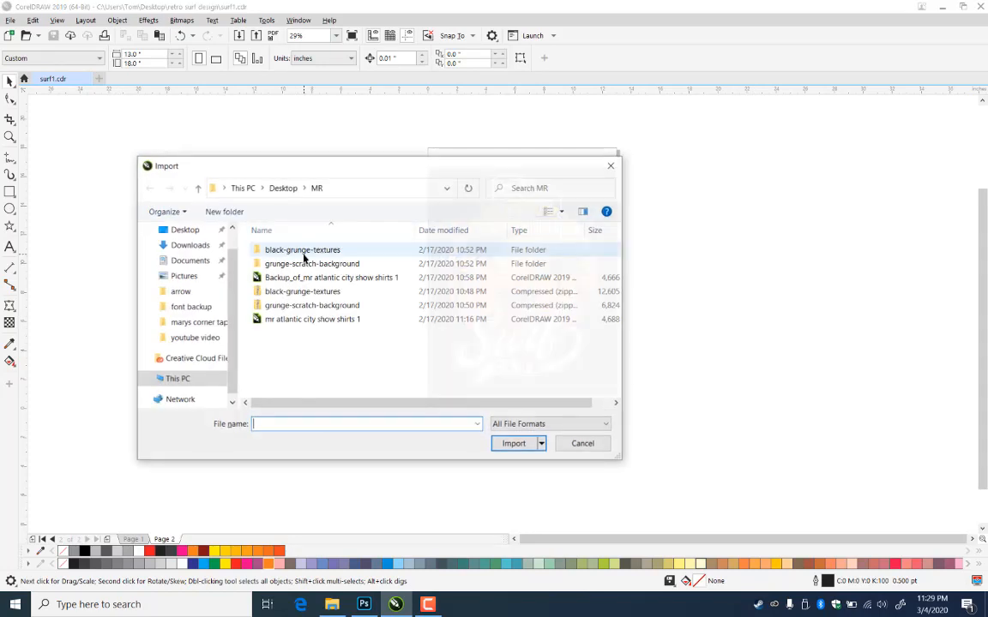
pyautogui.click(283, 188)
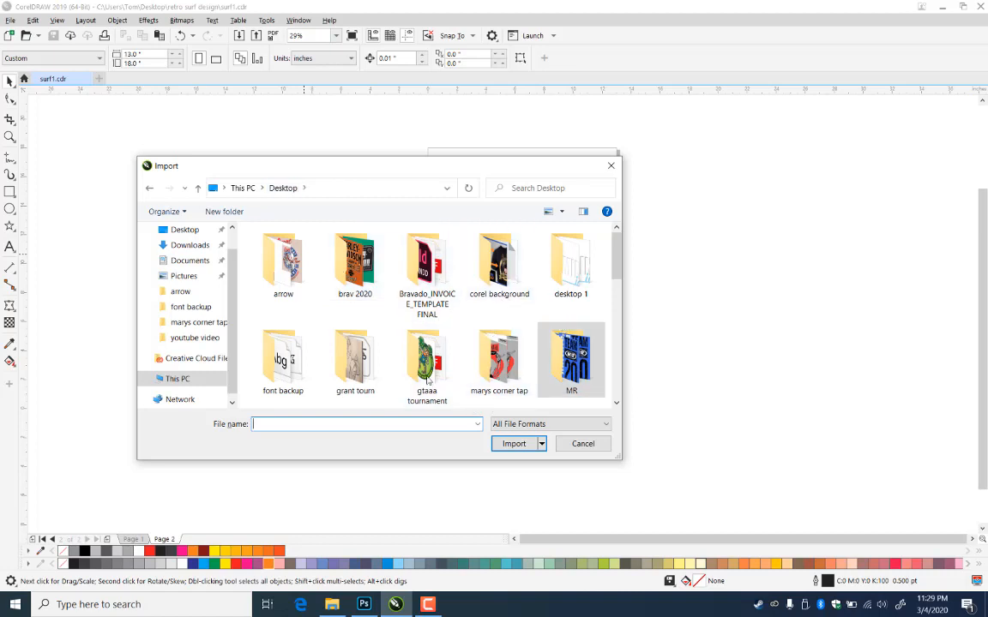
pyautogui.scroll(-1, 476, 340)
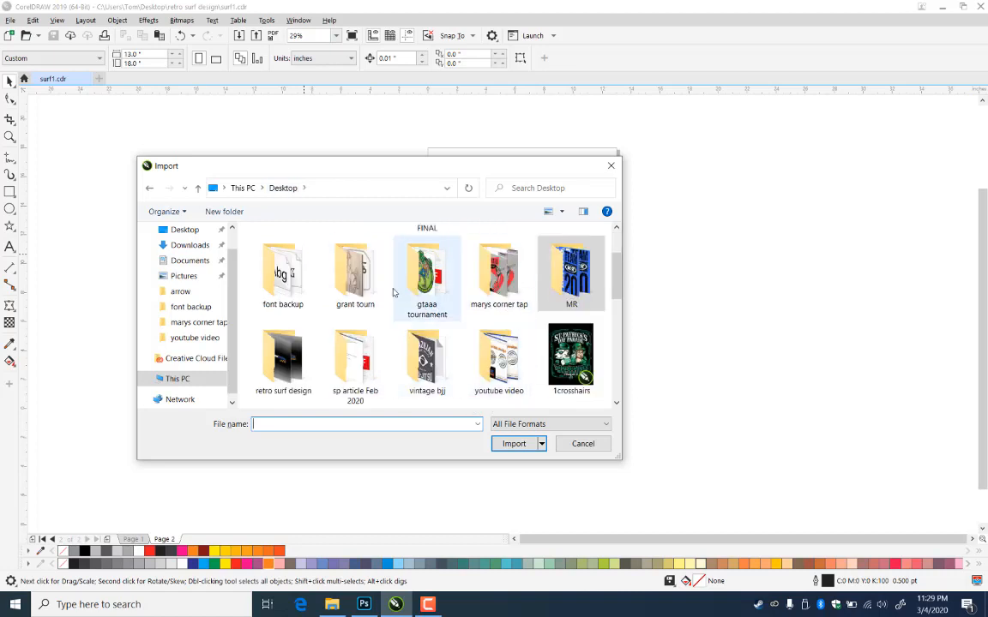
pyautogui.doubleClick(291, 370)
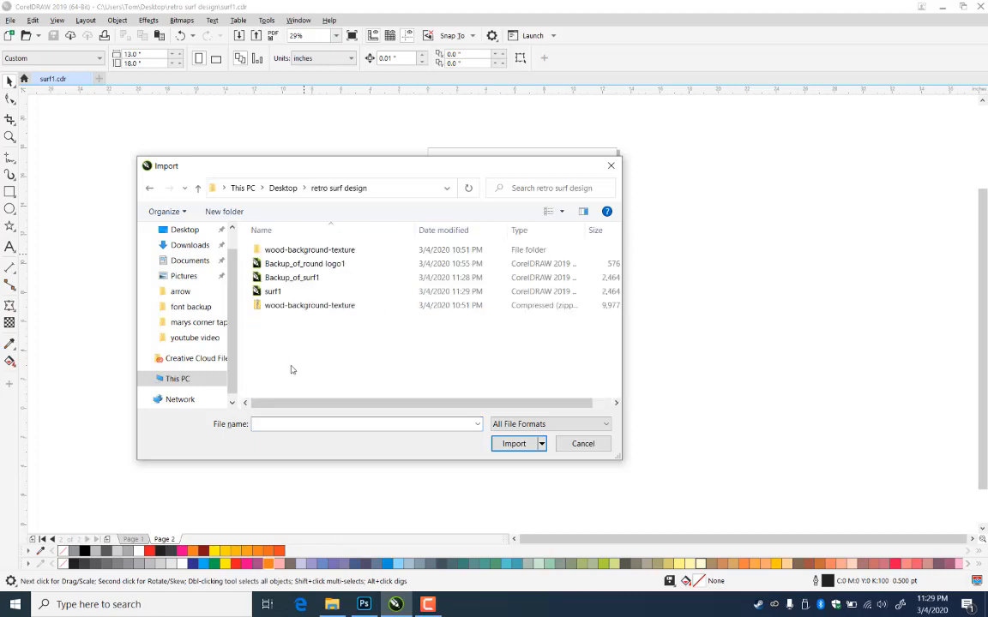
pyautogui.doubleClick(290, 250)
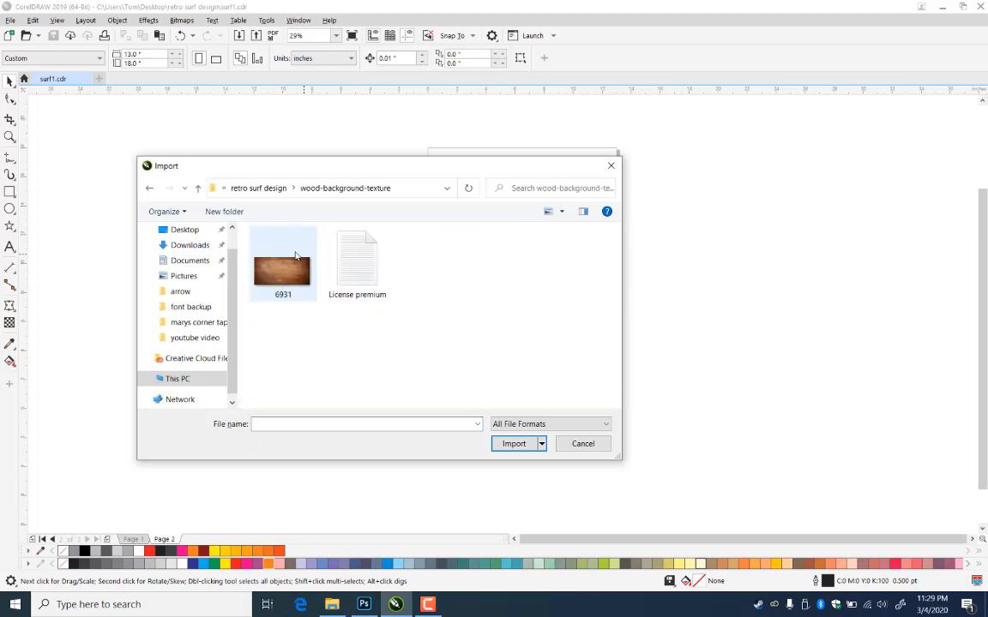
pyautogui.click(260, 278)
pyautogui.click(517, 445)
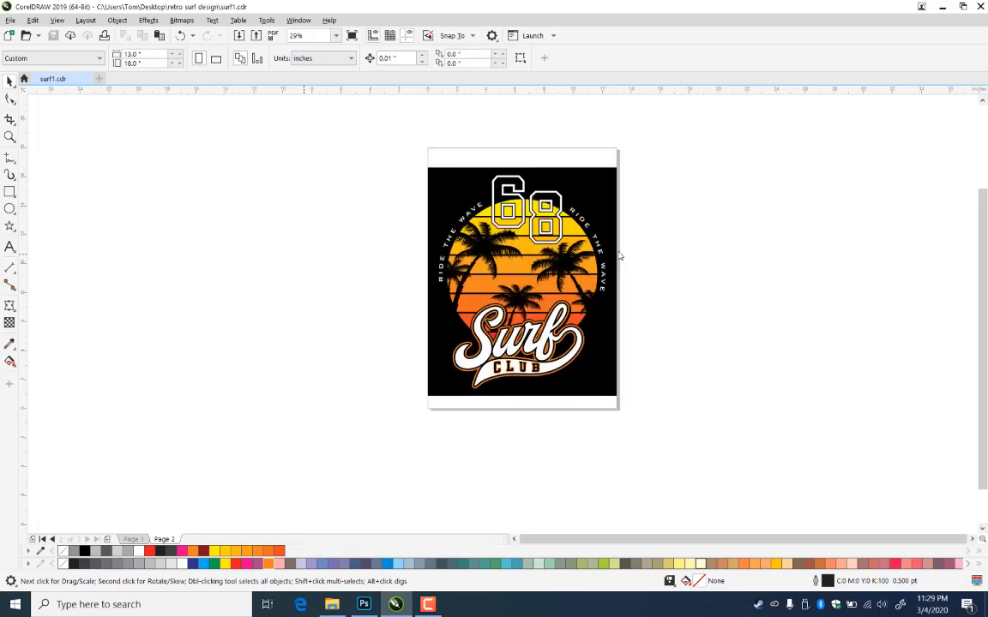
pyautogui.press('Return')
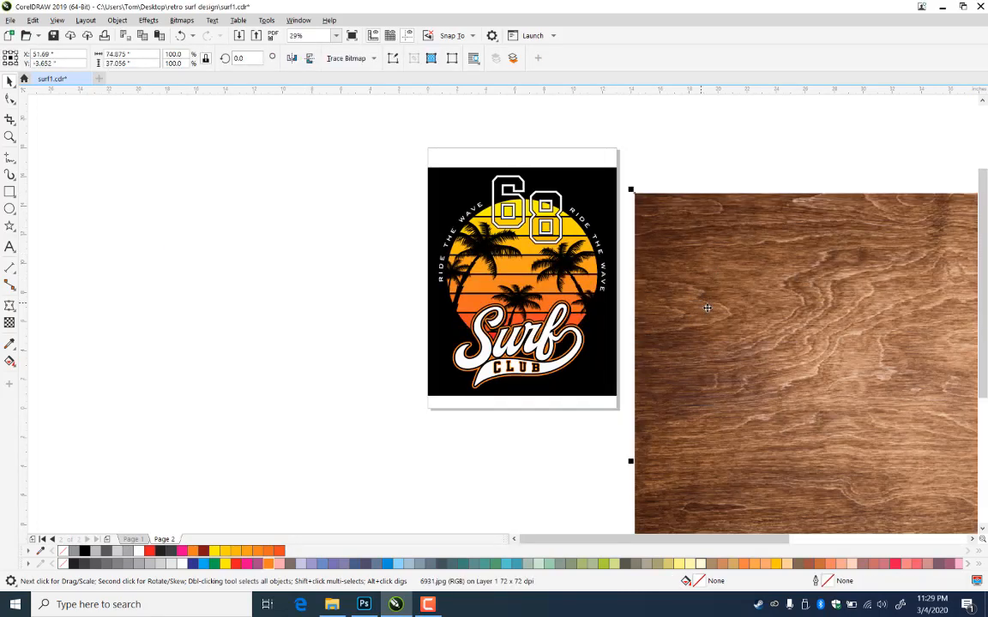
# Scale the wood image to about 48.3% and place it just beside the surf design
pyautogui.moveTo(762, 343); pyautogui.dragTo(502, 283)
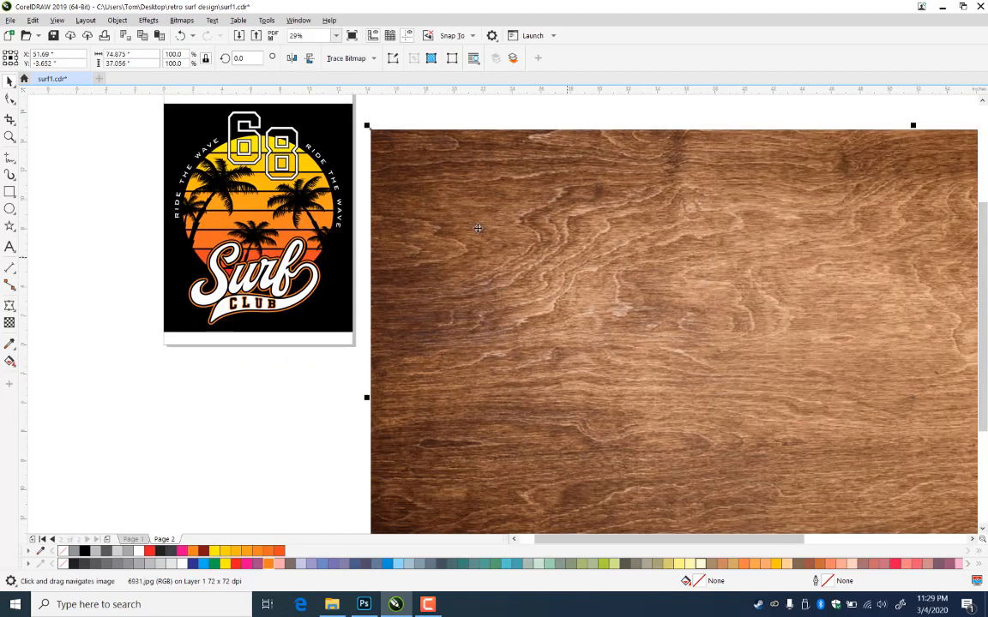
pyautogui.moveTo(367, 129); pyautogui.dragTo(547, 262)
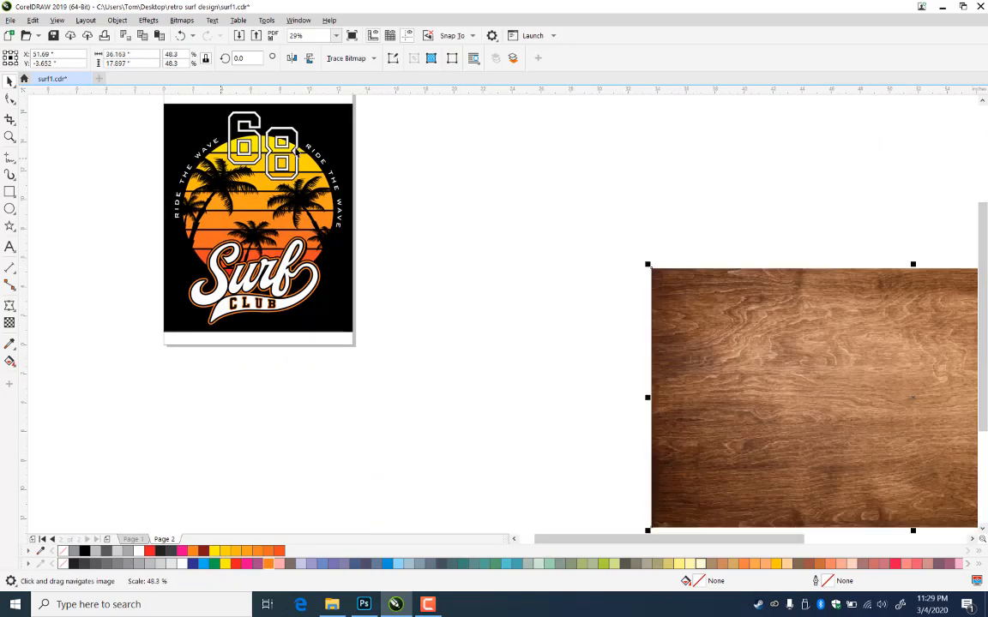
pyautogui.moveTo(790, 362); pyautogui.dragTo(534, 219)
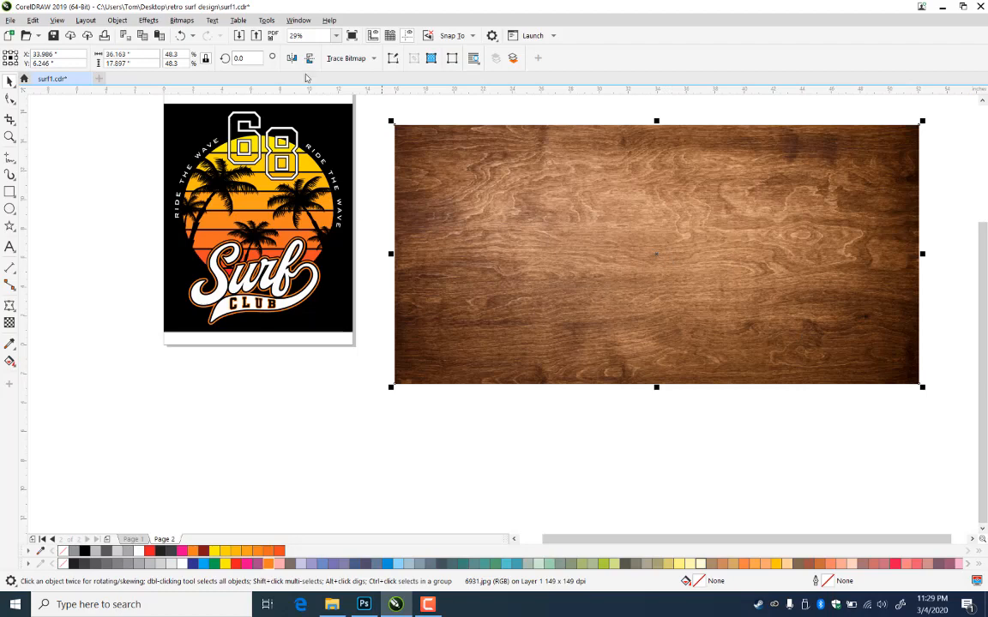
# Convert the wood image to grayscale and save the file
pyautogui.click(181, 20)
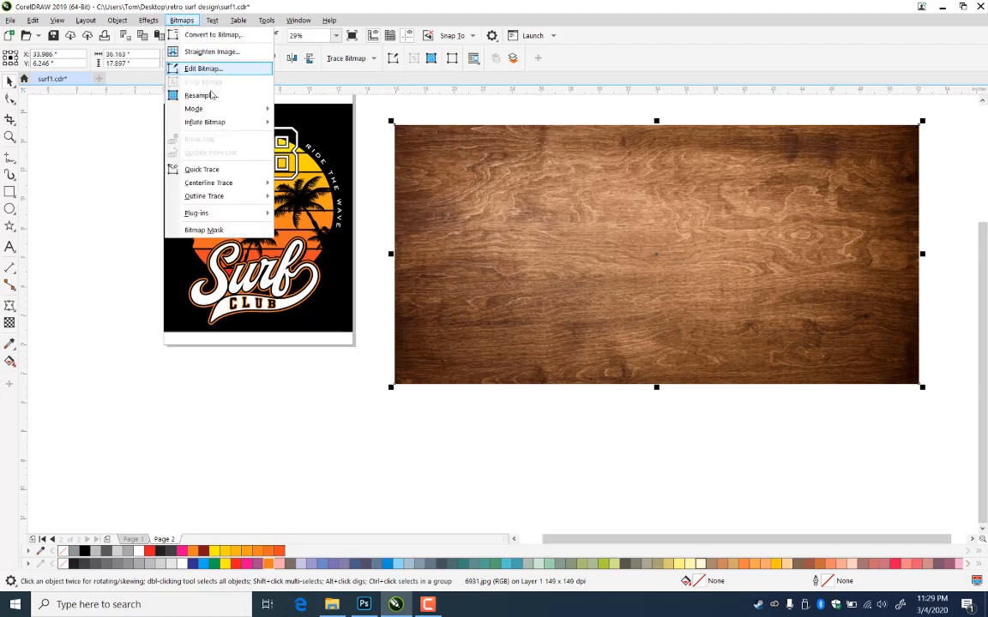
pyautogui.moveTo(195, 109)
pyautogui.click(310, 122)
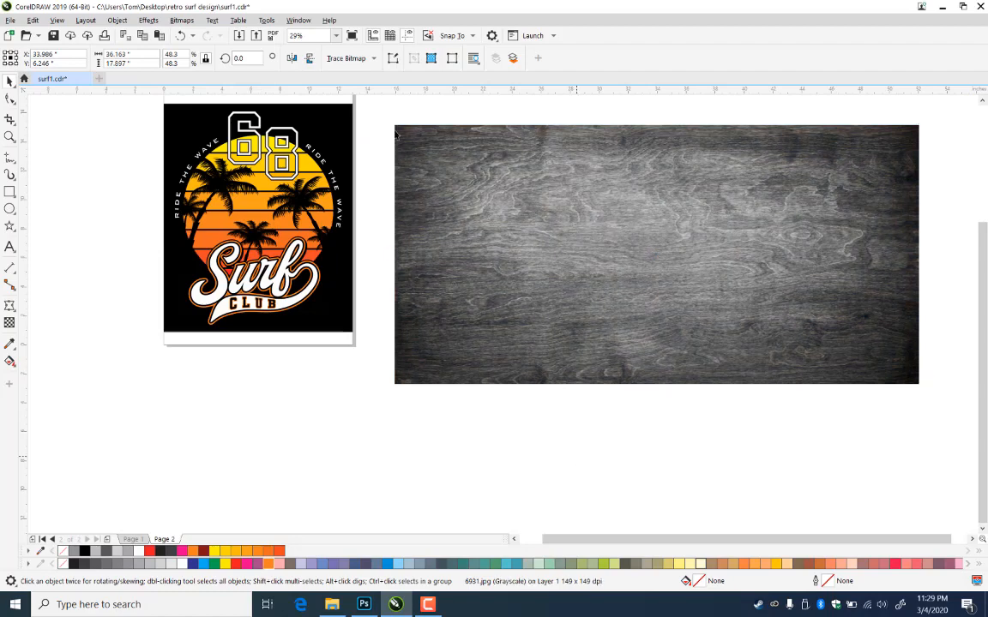
pyautogui.click(180, 36)
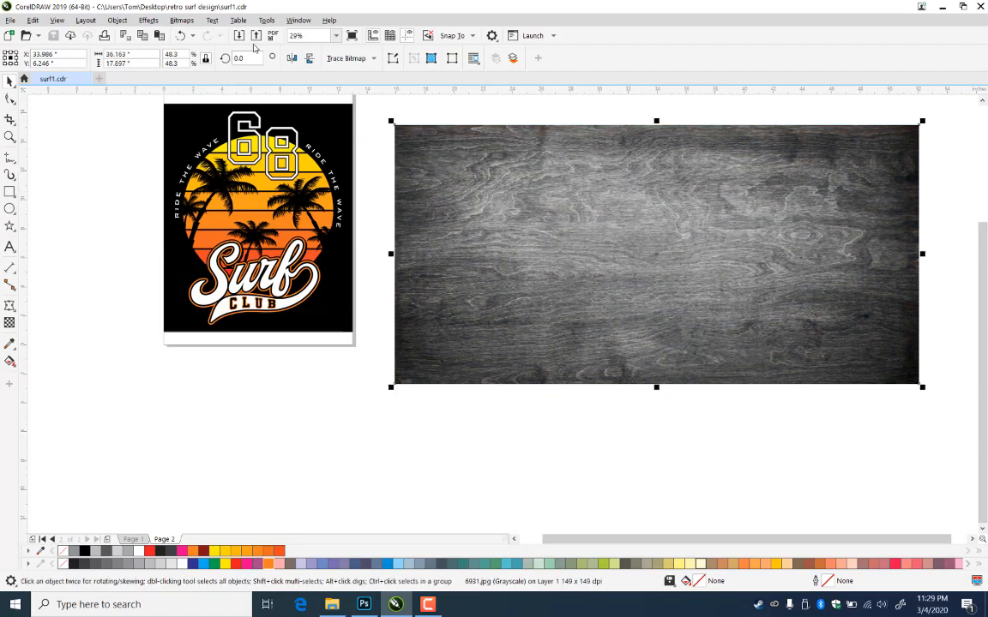
# Open the Tone Curve adjustment for the wood image and reset the curve, keeping the image preview in sight
pyautogui.click(176, 22)
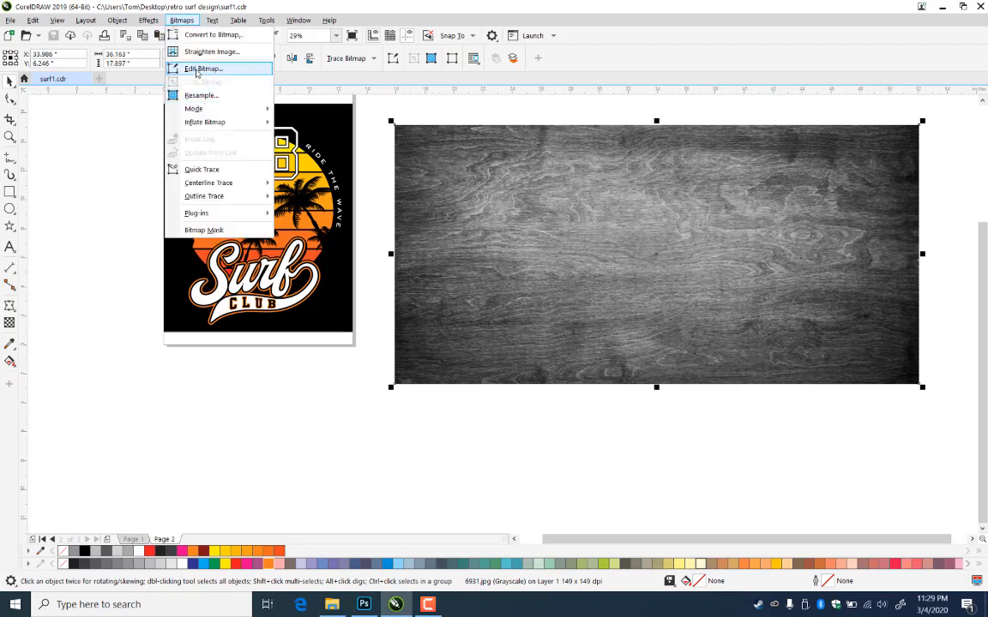
pyautogui.moveTo(150, 21)
pyautogui.moveTo(176, 68)
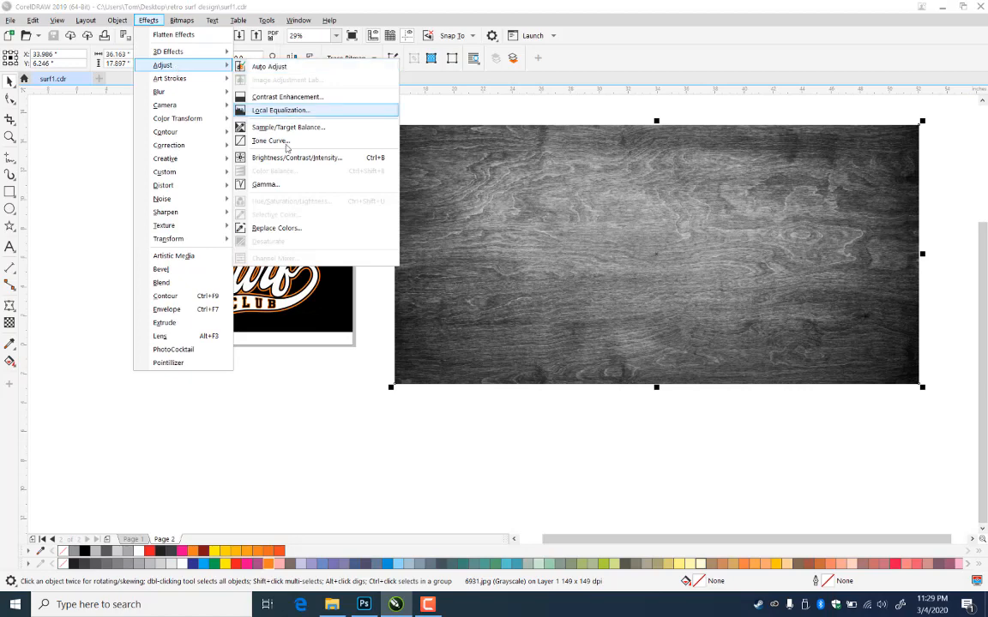
pyautogui.click(333, 159)
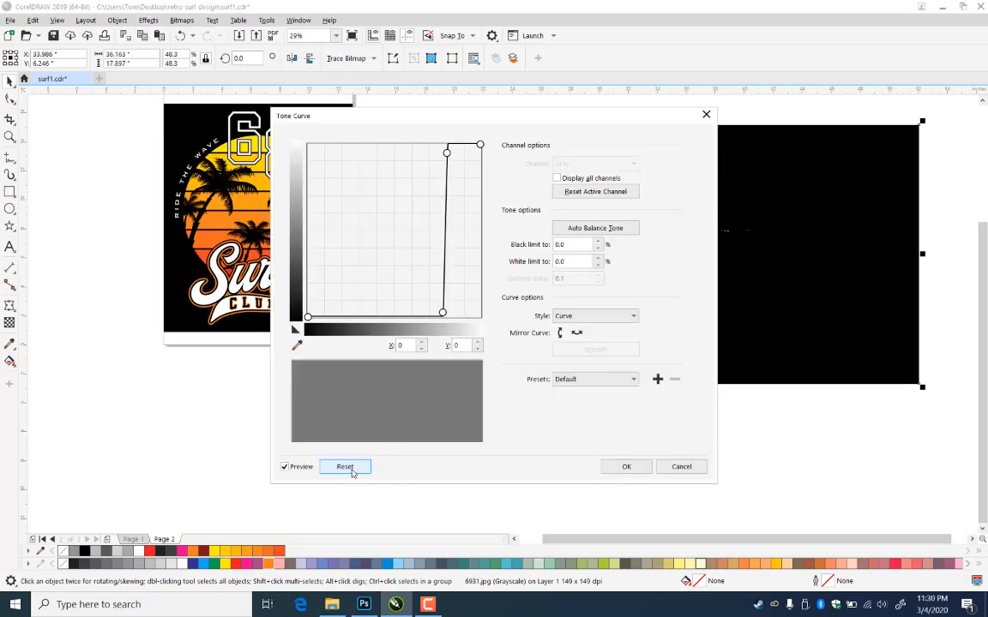
pyautogui.click(352, 470)
pyautogui.moveTo(582, 116); pyautogui.dragTo(382, 108)
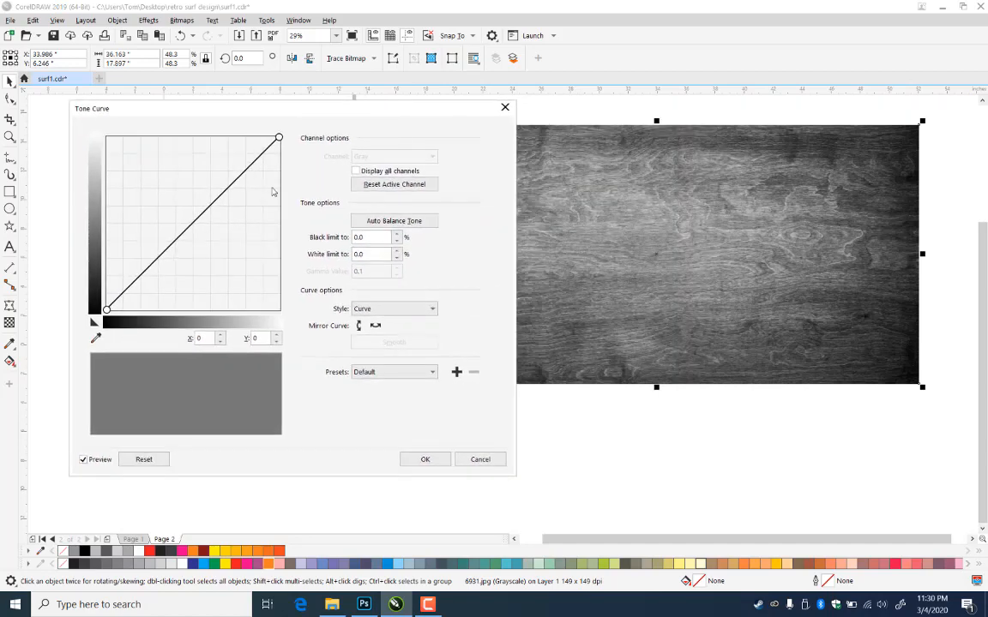
# Steepen the wood image's tone curve with a shadow point near 53, 11 and a highlight point near 90, 249, and apply it
pyautogui.moveTo(247, 176); pyautogui.dragTo(175, 146)
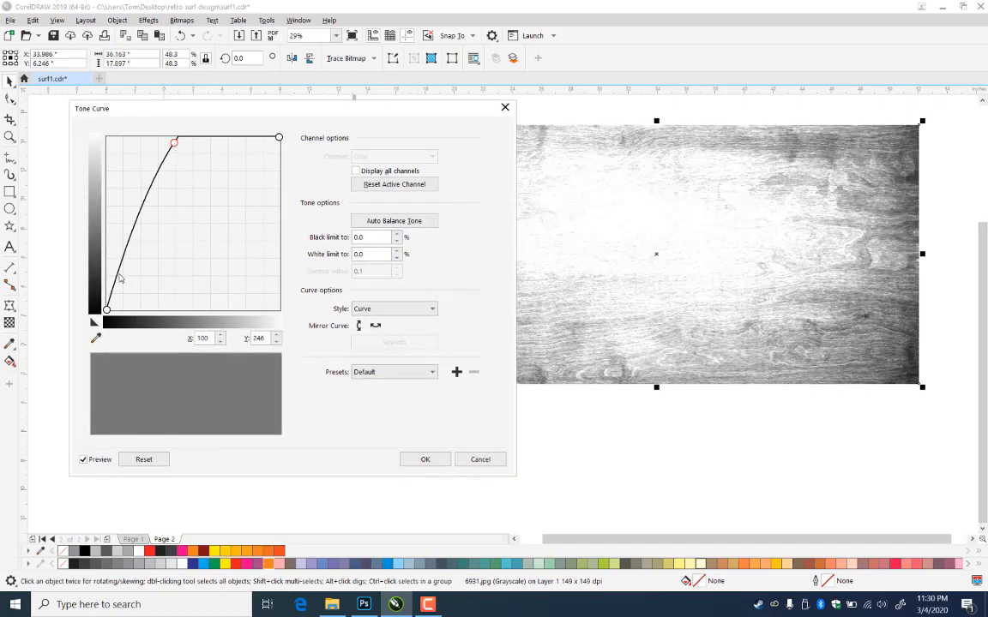
pyautogui.moveTo(120, 279); pyautogui.dragTo(151, 304)
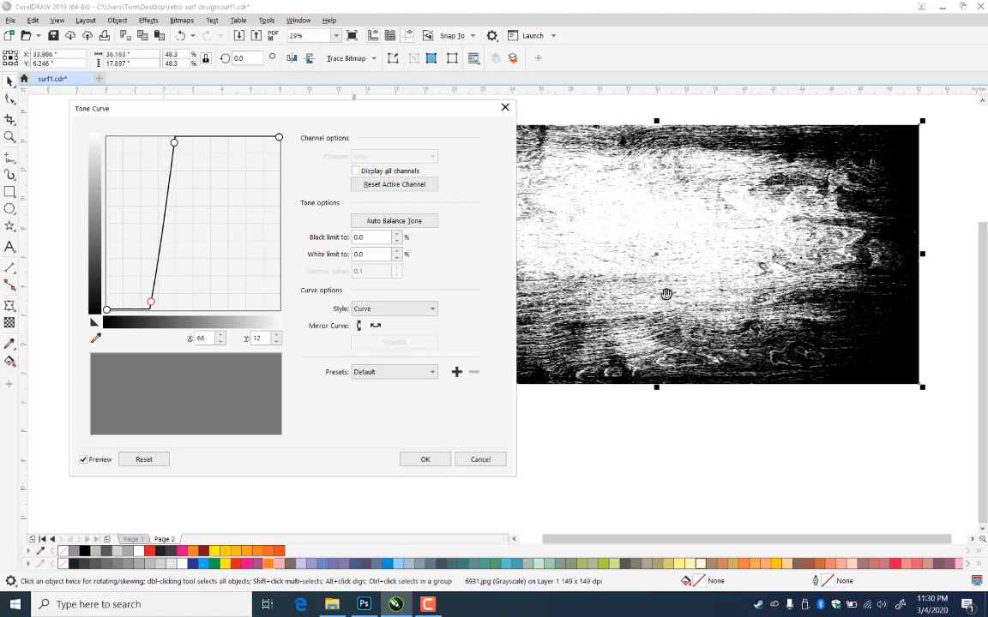
pyautogui.moveTo(151, 303); pyautogui.dragTo(143, 304)
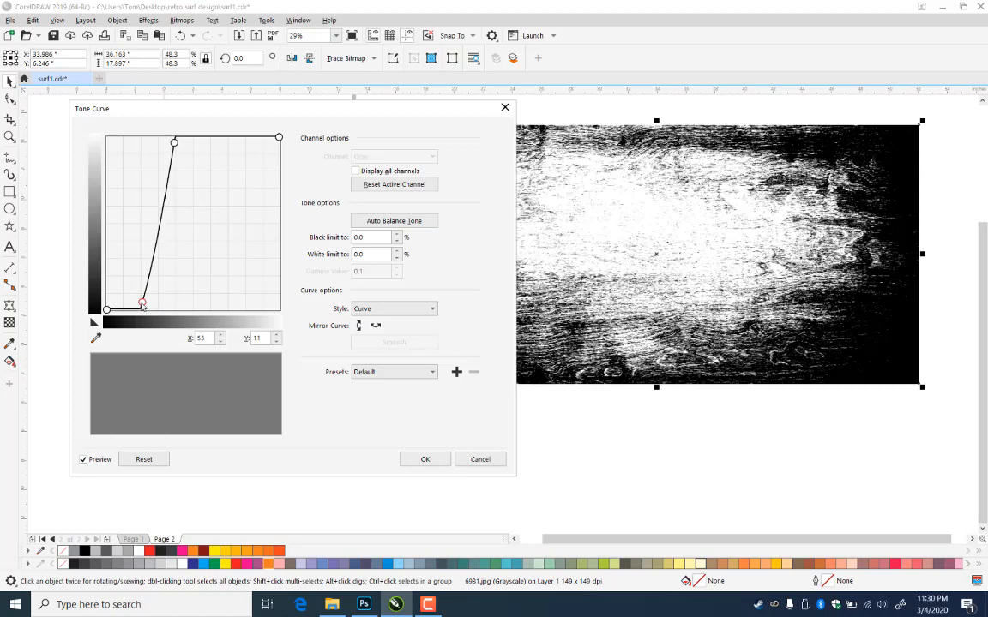
pyautogui.moveTo(174, 143); pyautogui.dragTo(167, 140)
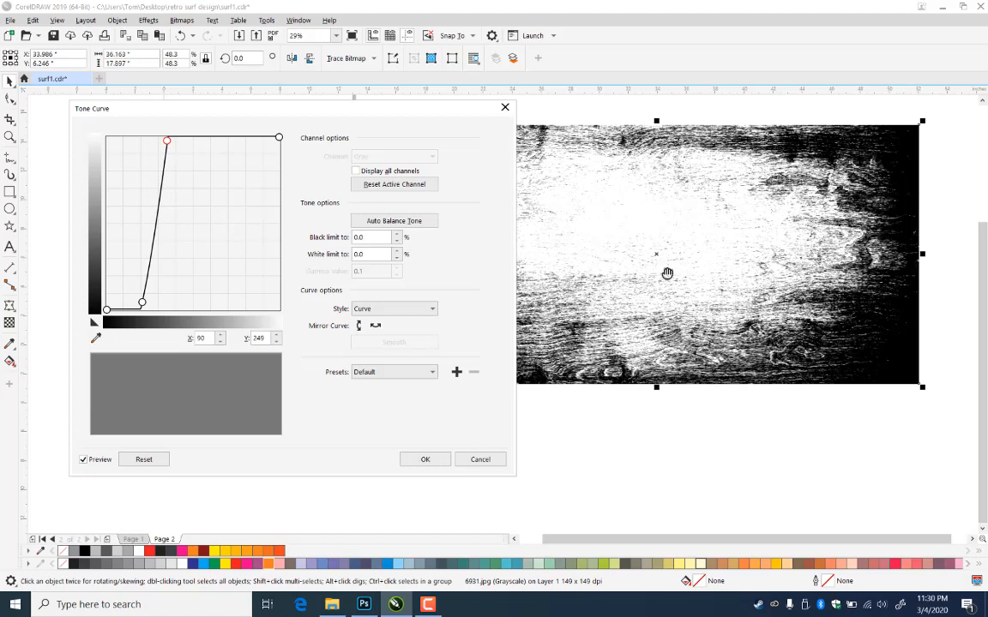
pyautogui.moveTo(661, 282); pyautogui.dragTo(706, 270)
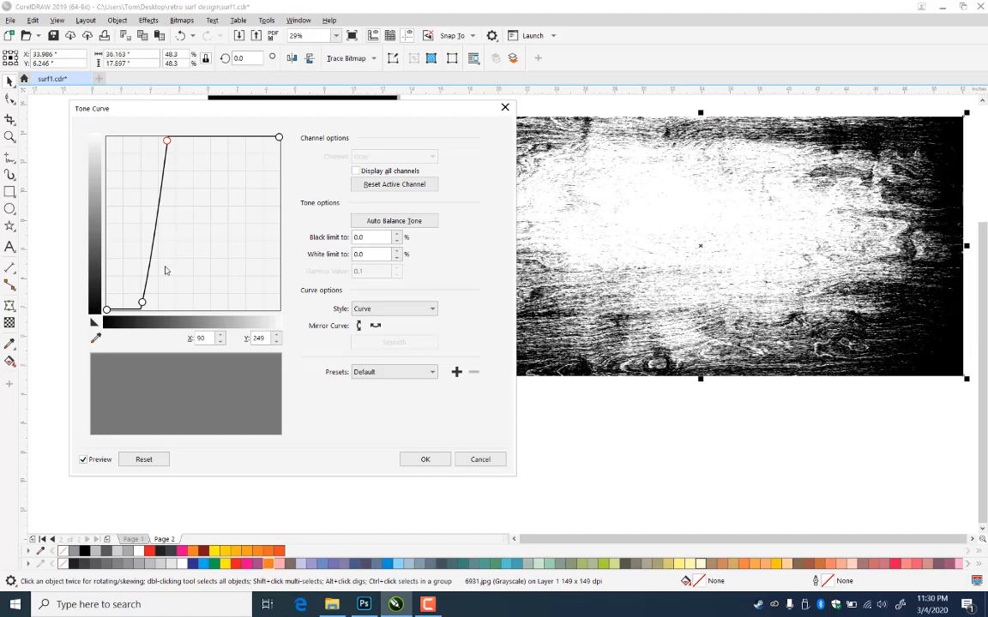
pyautogui.click(433, 463)
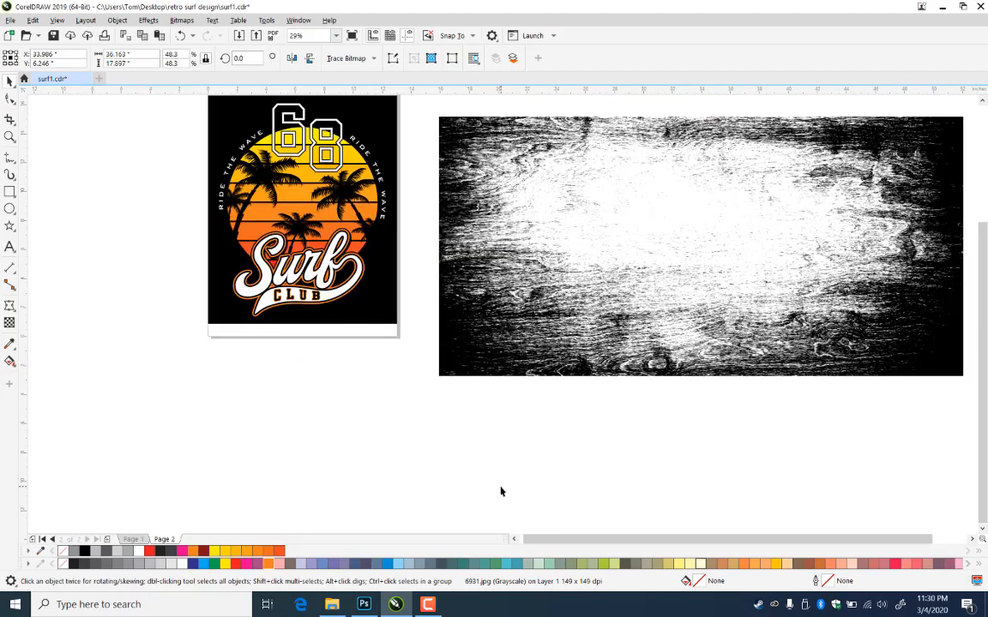
# Convert the wood image to a 1-bit black-and-white bitmap using the Line Art method with threshold 182
pyautogui.click(9, 136)
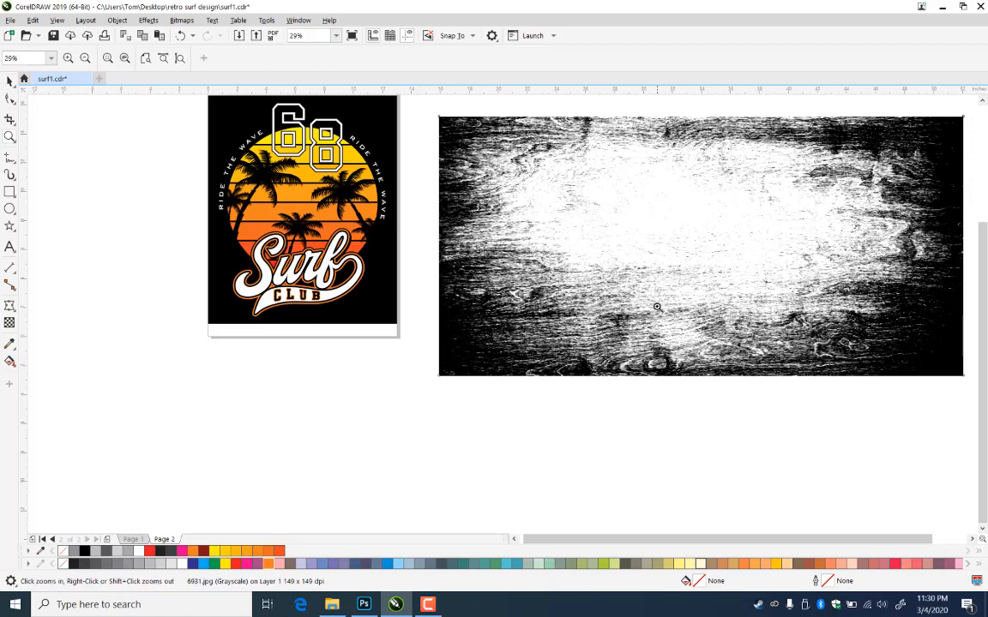
pyautogui.click(725, 335)
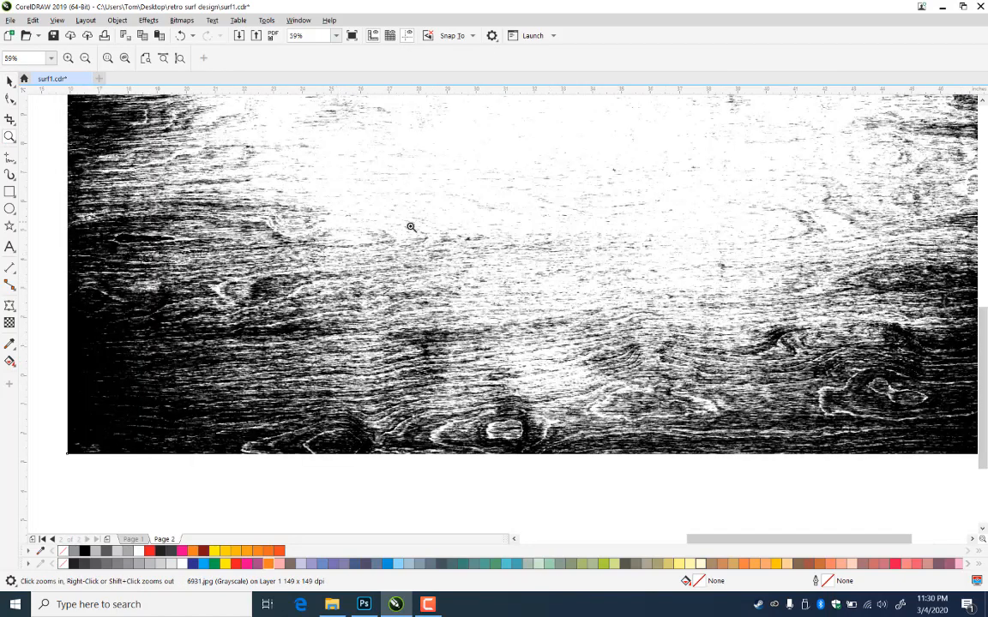
pyautogui.rightClick(558, 270)
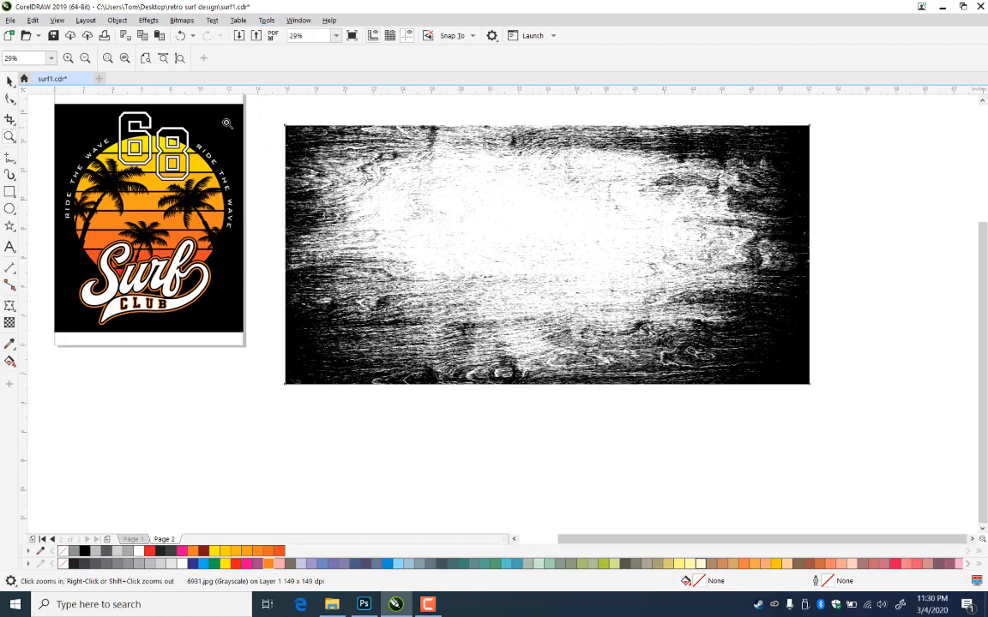
pyautogui.click(10, 79)
pyautogui.click(344, 129)
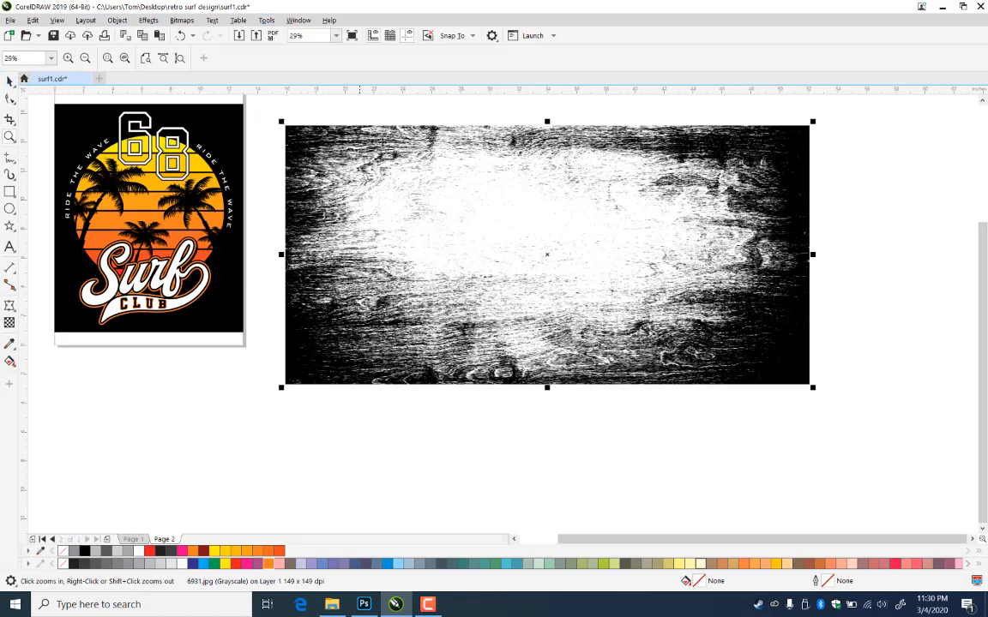
pyautogui.click(181, 20)
pyautogui.moveTo(203, 110)
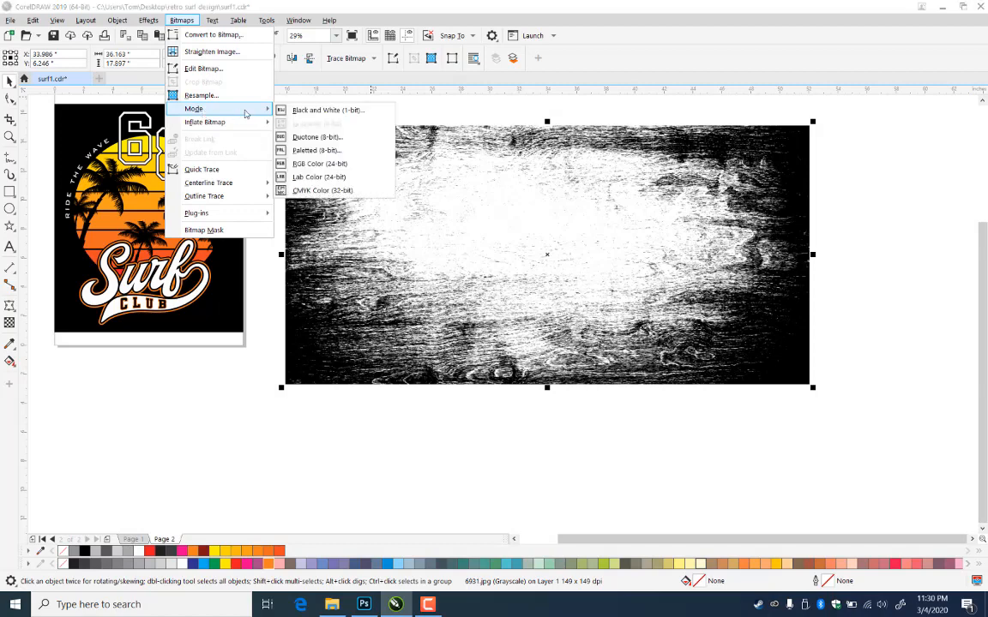
pyautogui.click(310, 109)
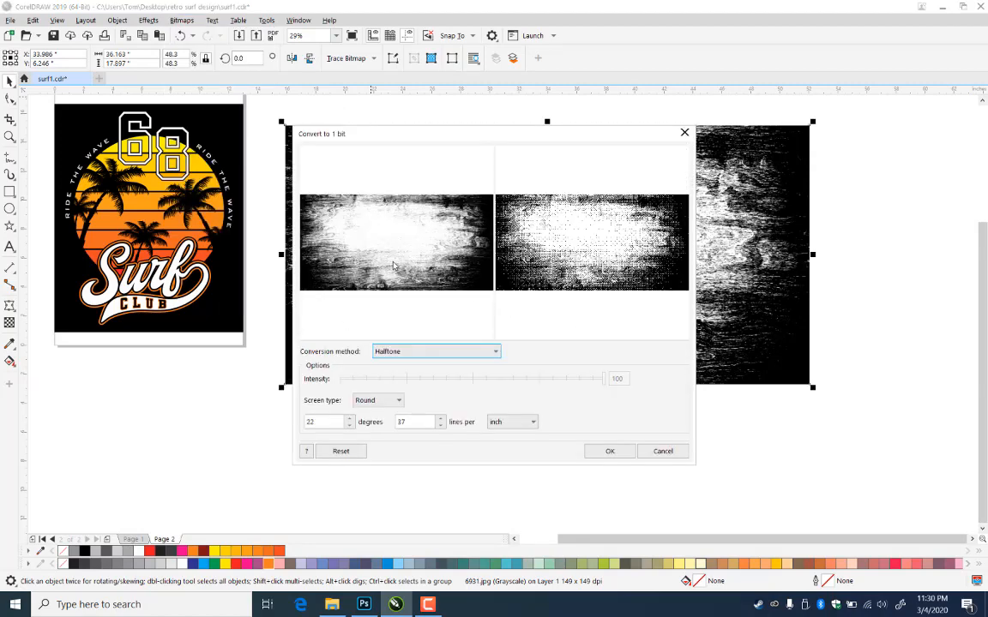
pyautogui.moveTo(465, 138); pyautogui.dragTo(560, 137)
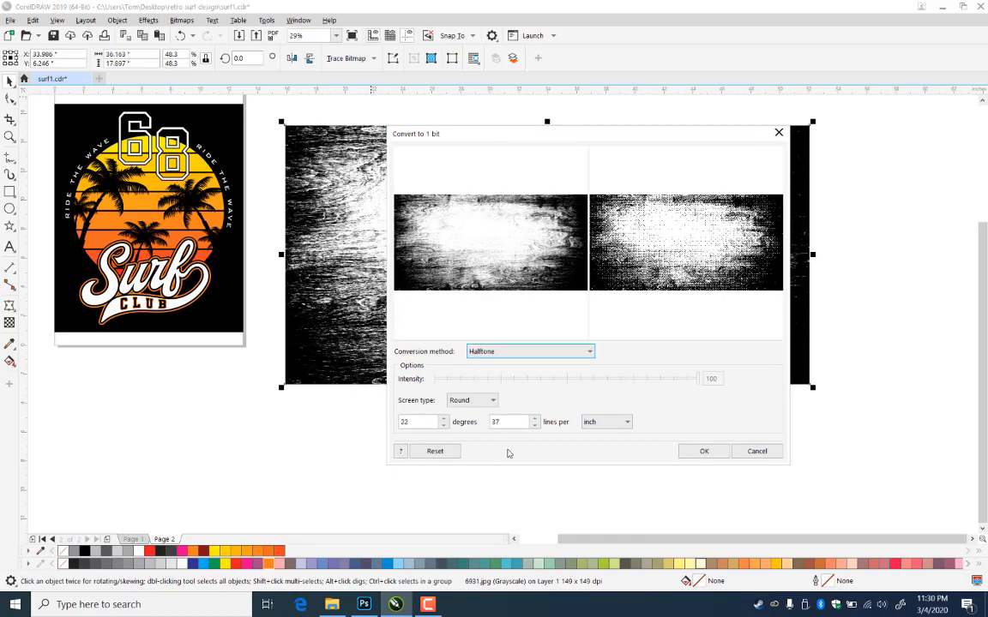
pyautogui.click(587, 354)
pyautogui.click(528, 369)
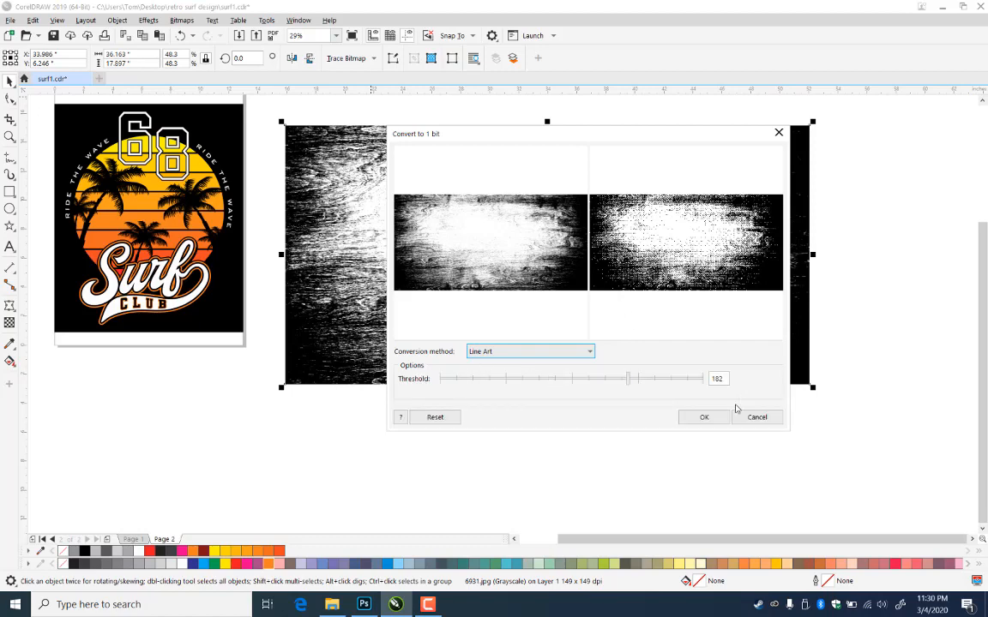
pyautogui.click(703, 418)
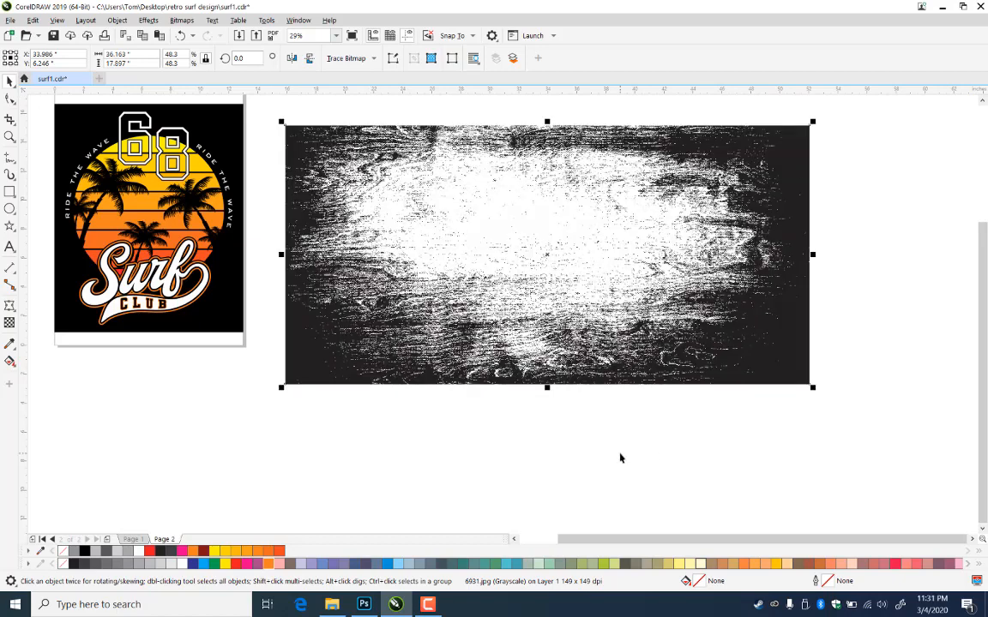
# Remove the monochrome wood bitmap's white fill and recolor its dark grain to 80% Black
pyautogui.click(9, 137)
pyautogui.click(525, 314)
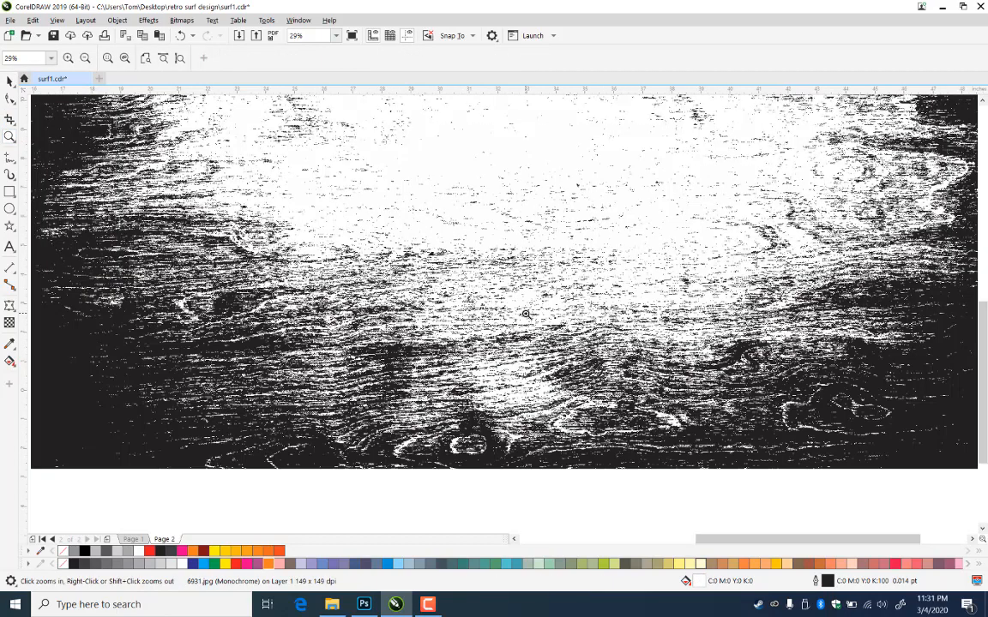
pyautogui.click(10, 80)
pyautogui.click(424, 318)
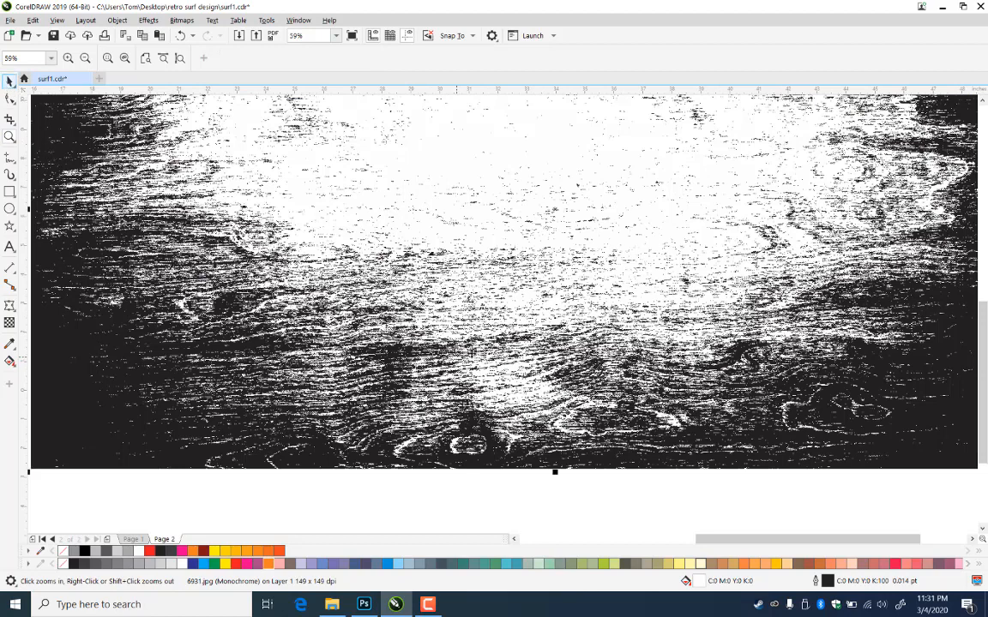
pyautogui.click(63, 553)
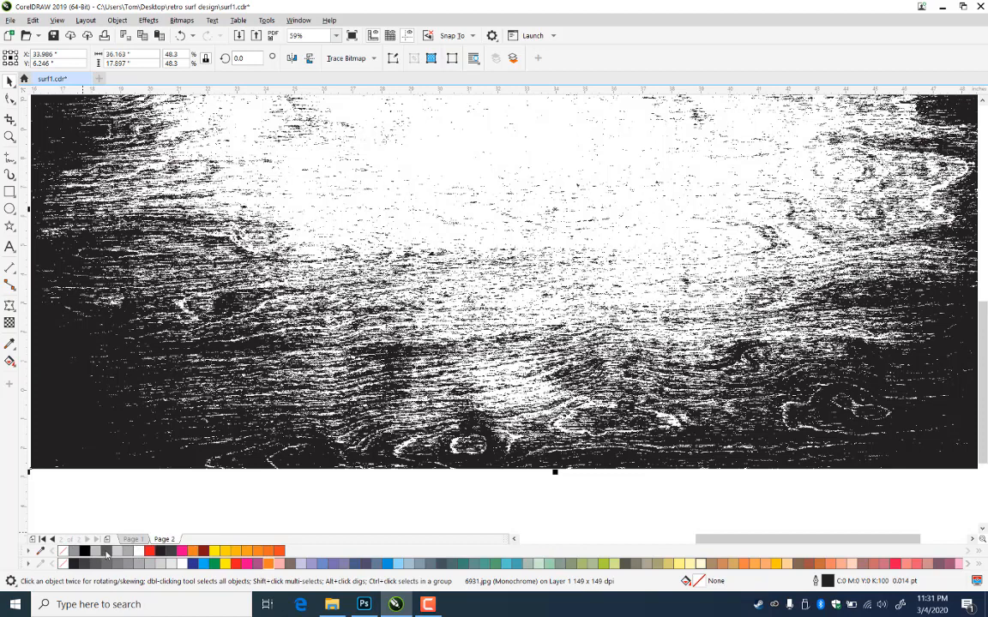
pyautogui.rightClick(106, 555)
pyautogui.click(306, 480)
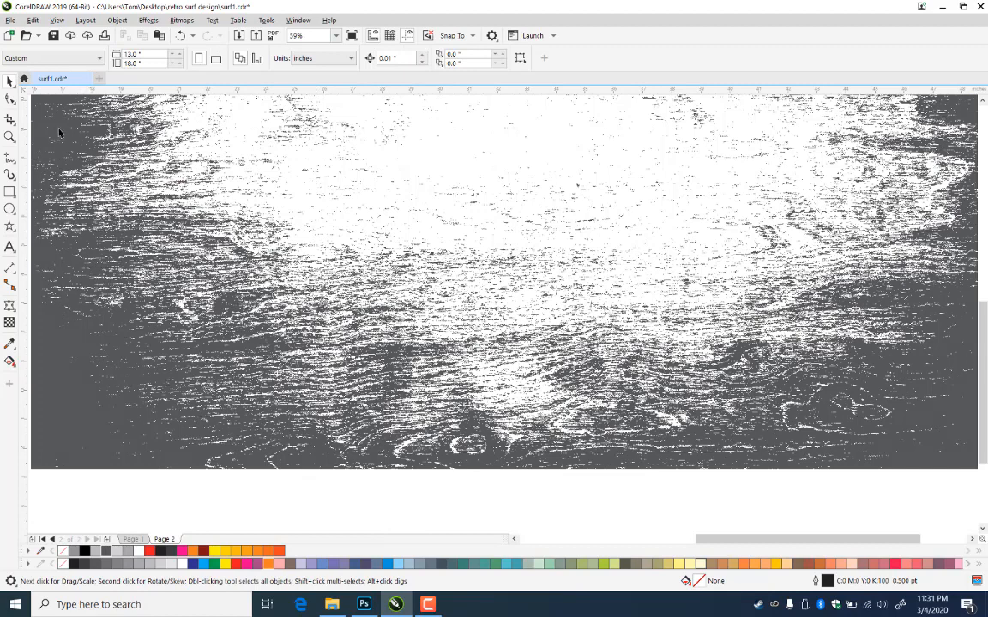
# Try the wood texture at two positions over the surf design and move it back off the page beside the artwork
pyautogui.click(8, 138)
pyautogui.rightClick(294, 289)
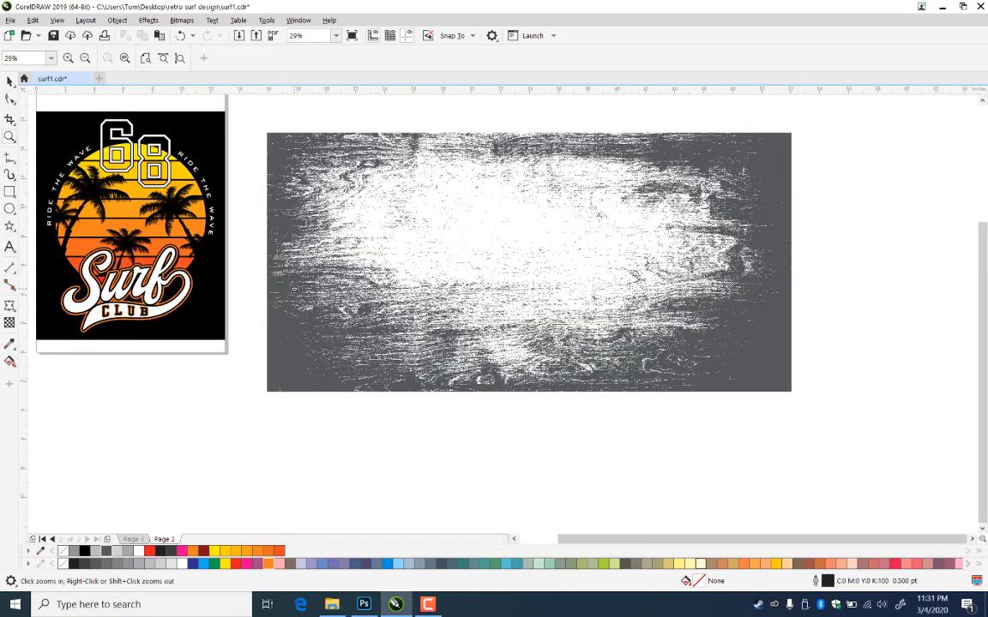
pyautogui.click(10, 80)
pyautogui.moveTo(458, 330); pyautogui.dragTo(143, 279)
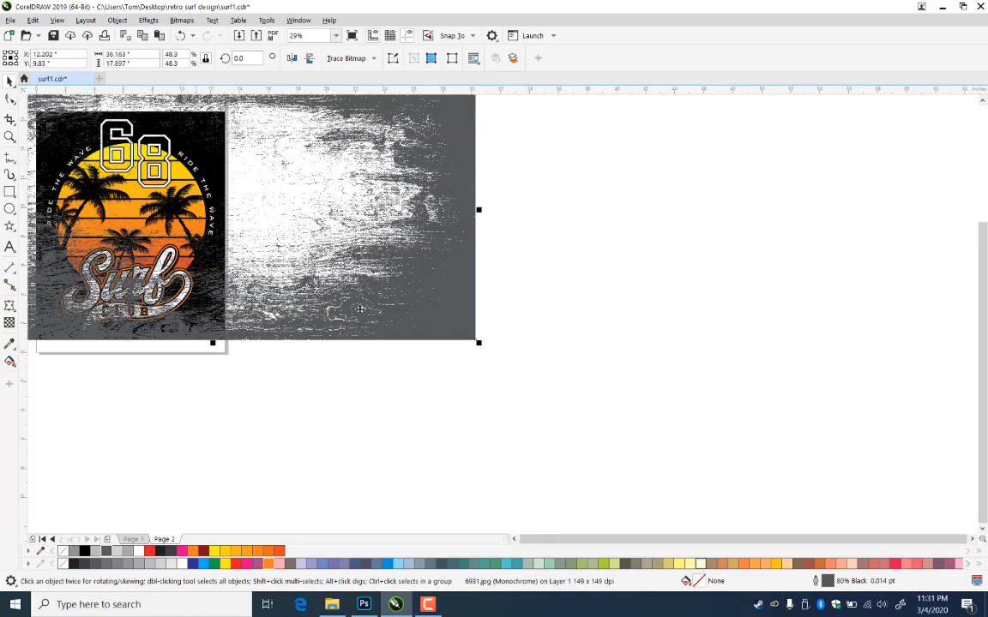
pyautogui.moveTo(365, 302); pyautogui.dragTo(288, 333)
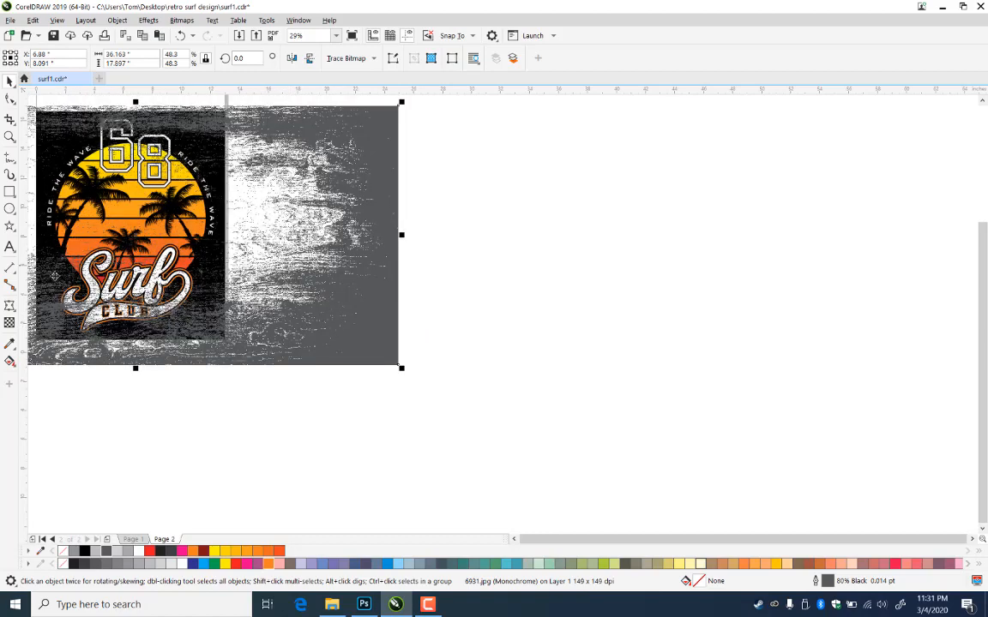
pyautogui.moveTo(361, 331); pyautogui.dragTo(795, 498)
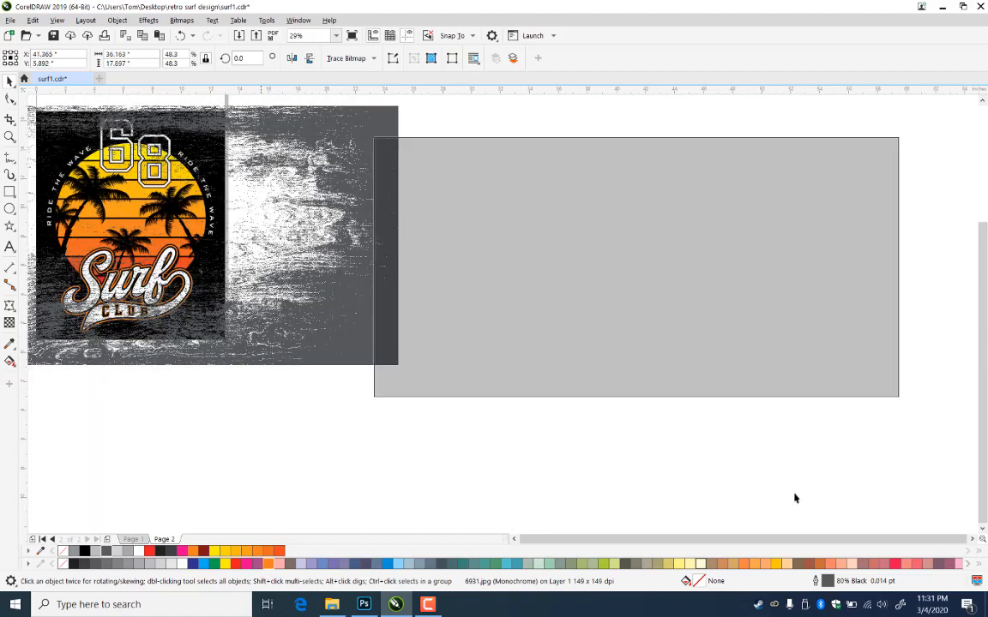
pyautogui.moveTo(737, 422); pyautogui.dragTo(738, 422)
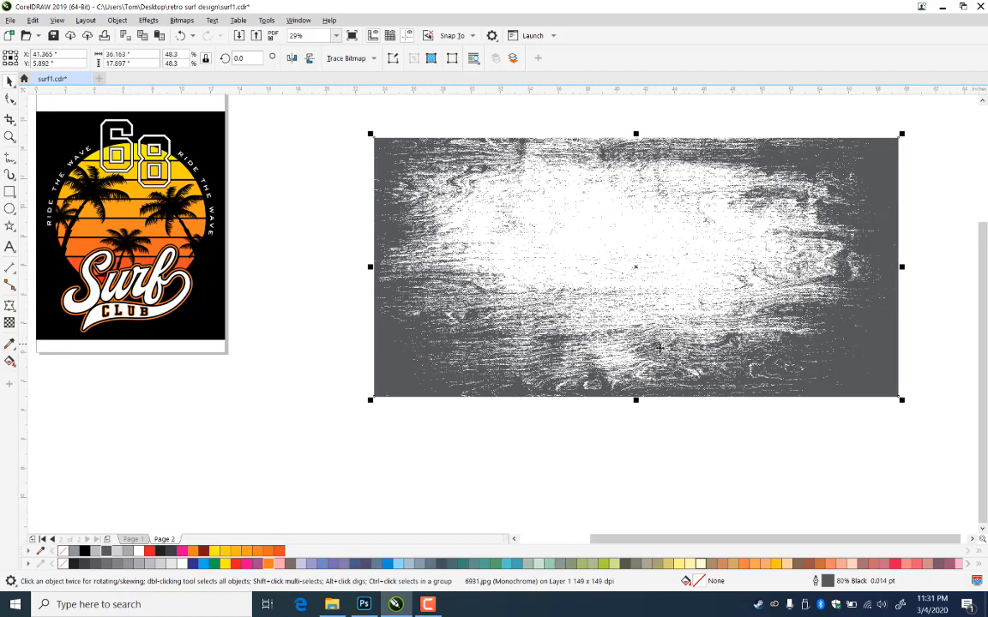
# Draw a rectangle about 15.3 by 7.3 inches over the lower middle part of the wood texture
pyautogui.click(493, 459)
pyautogui.click(9, 192)
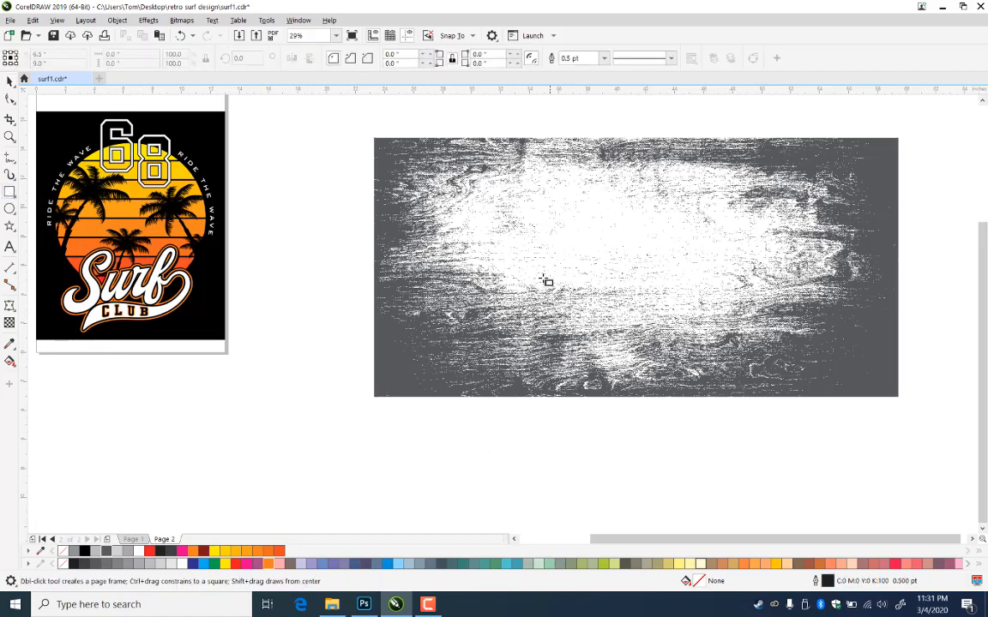
pyautogui.moveTo(502, 265); pyautogui.dragTo(727, 372)
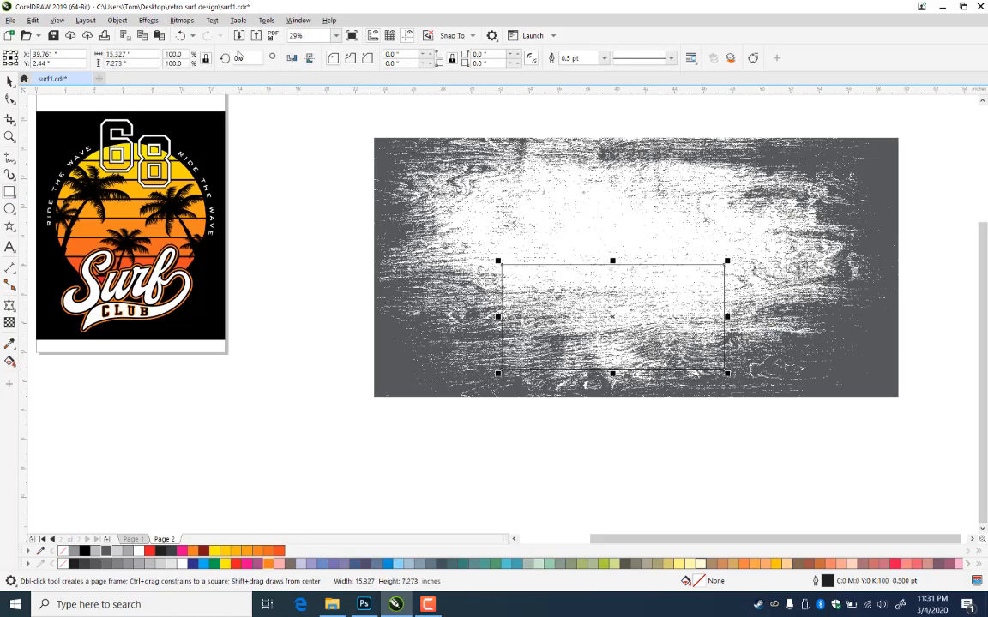
pyautogui.click(10, 83)
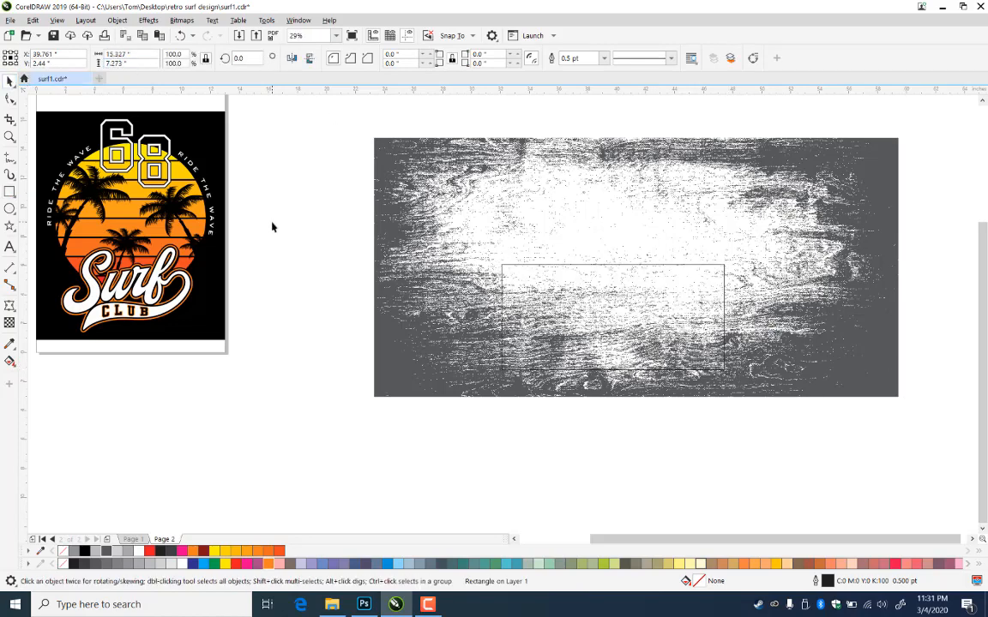
# Recolor the wood texture black and PowerClip it inside the rectangle
pyautogui.click(456, 221)
pyautogui.click(85, 552)
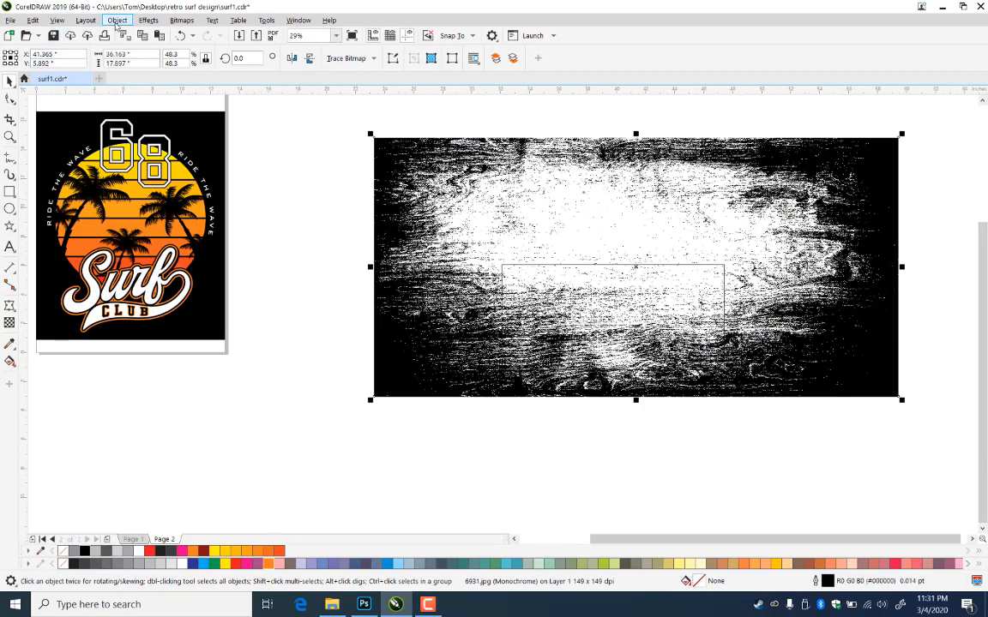
pyautogui.click(116, 21)
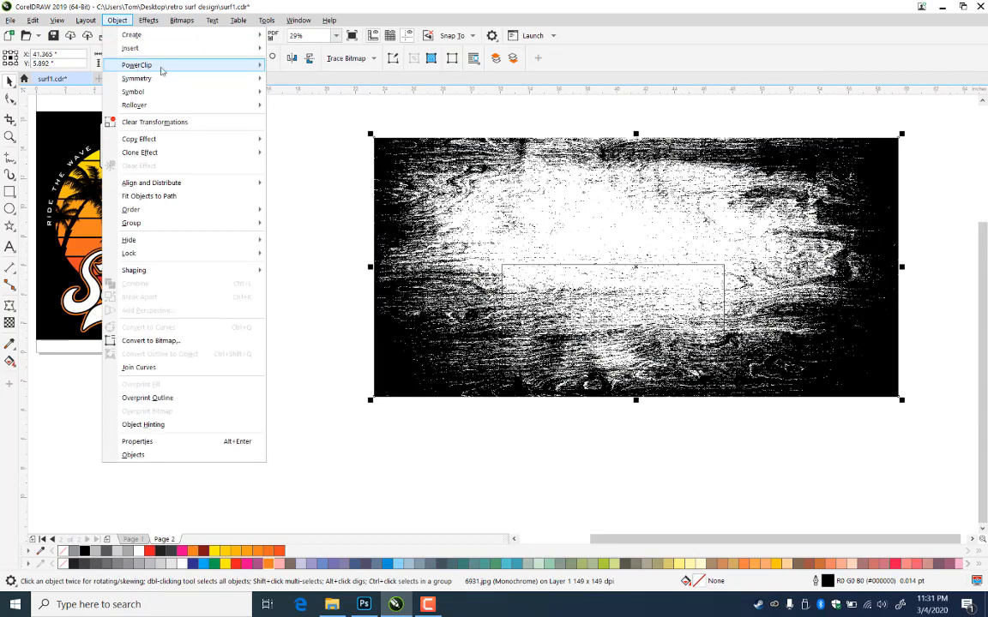
pyautogui.moveTo(146, 66)
pyautogui.click(315, 69)
pyautogui.click(541, 271)
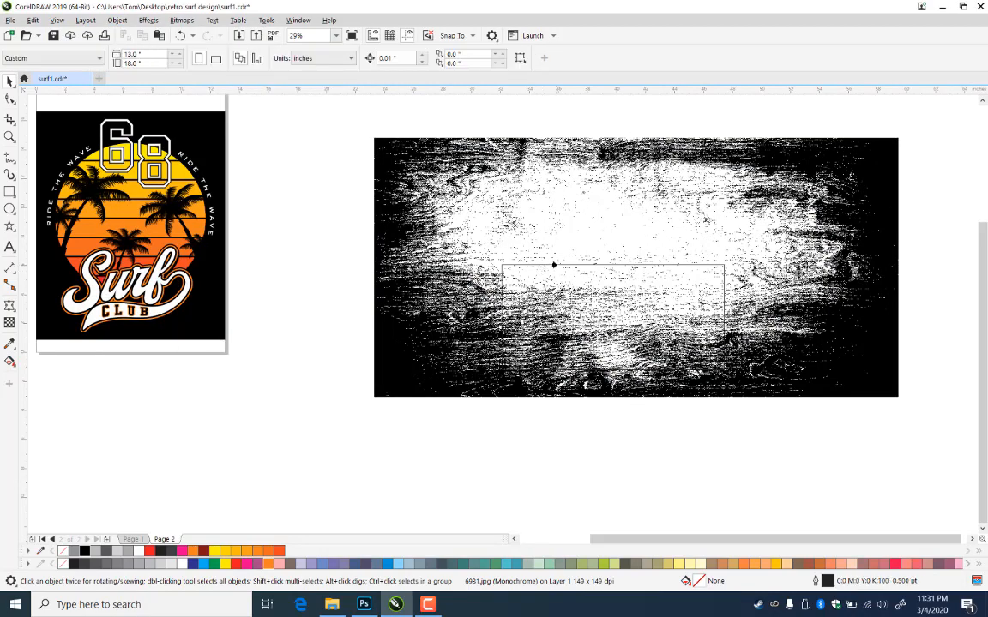
pyautogui.click(554, 265)
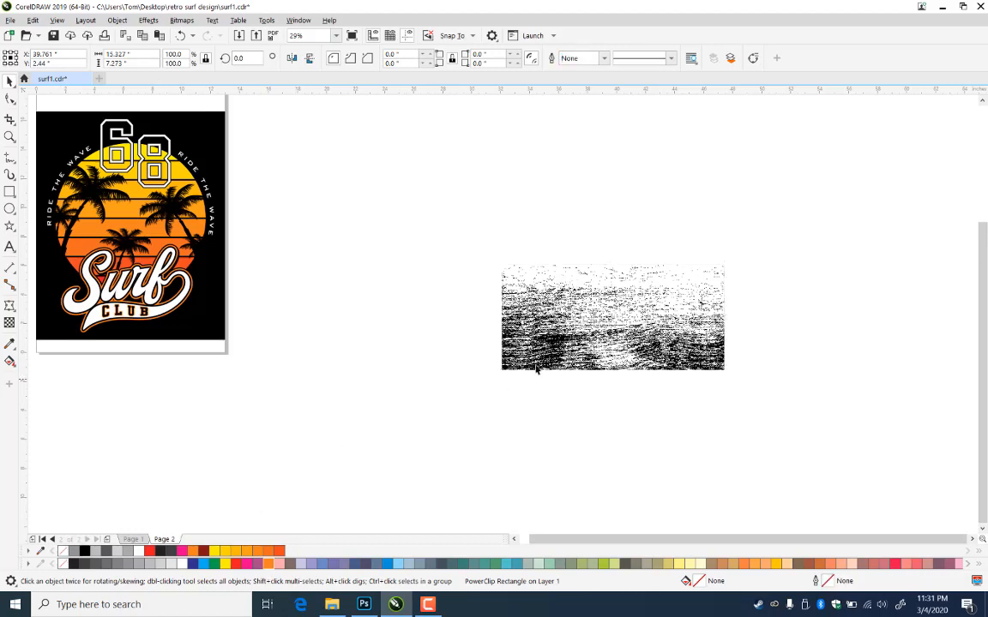
# Place the clipped wood texture over the lower part of the design, across the Surf Club lettering, and inspect it up close
pyautogui.moveTo(537, 369); pyautogui.dragTo(56, 292)
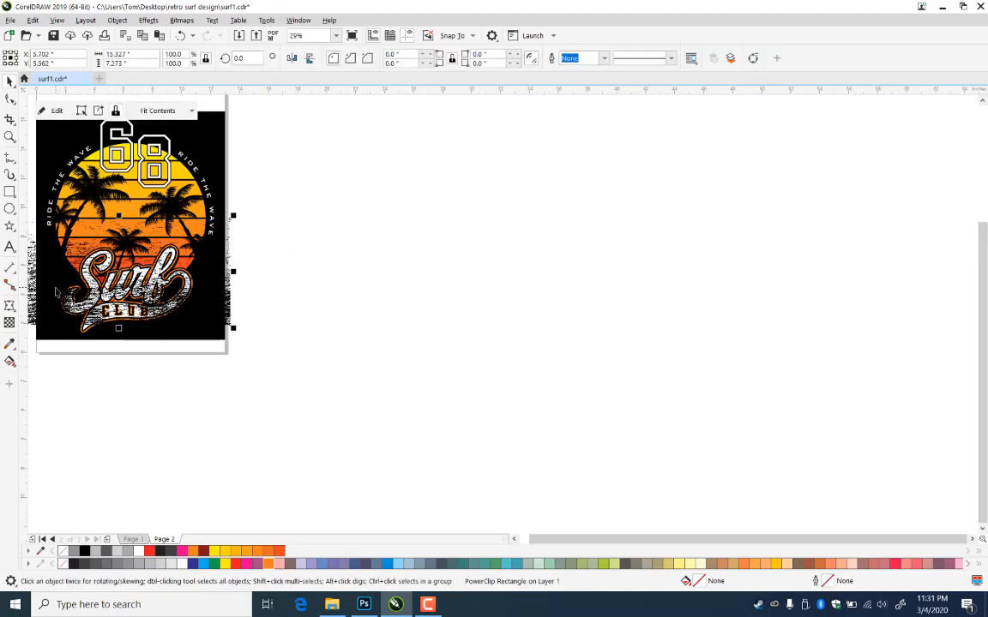
pyautogui.click(169, 360)
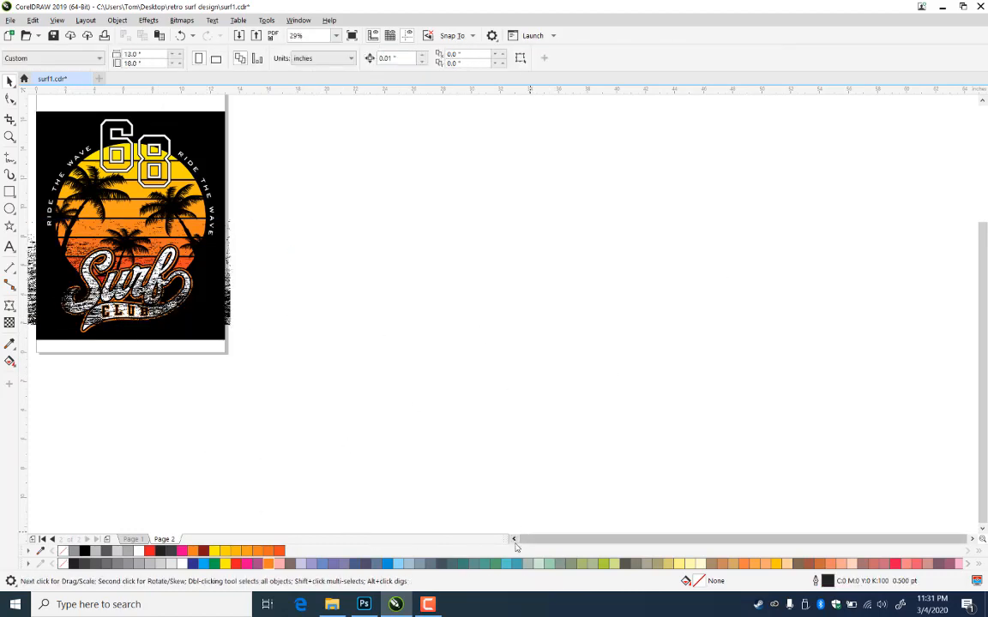
pyautogui.click(515, 540)
pyautogui.click(514, 540)
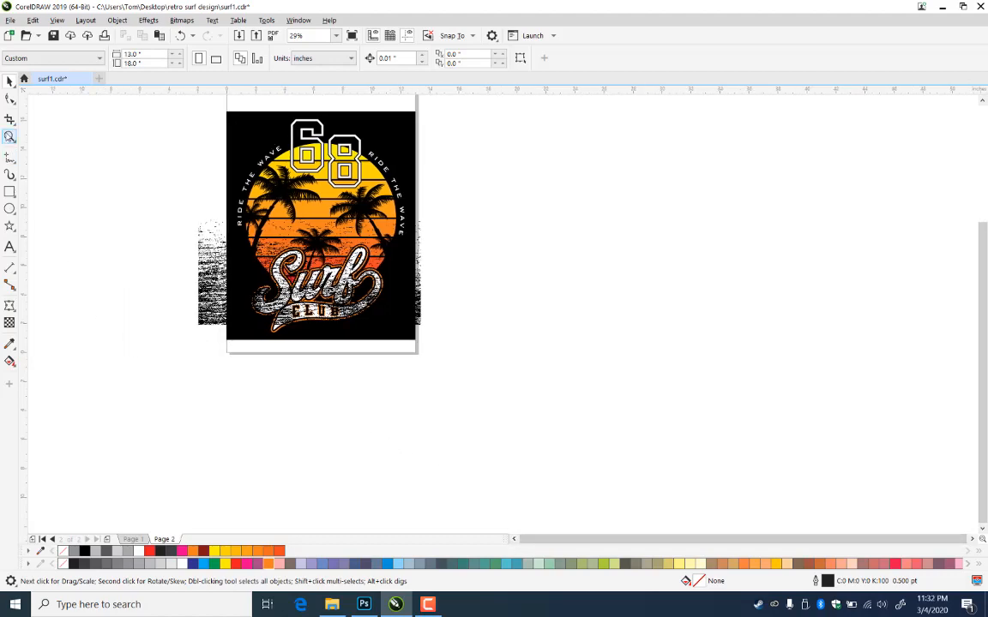
pyautogui.click(9, 137)
pyautogui.moveTo(170, 214); pyautogui.dragTo(472, 346)
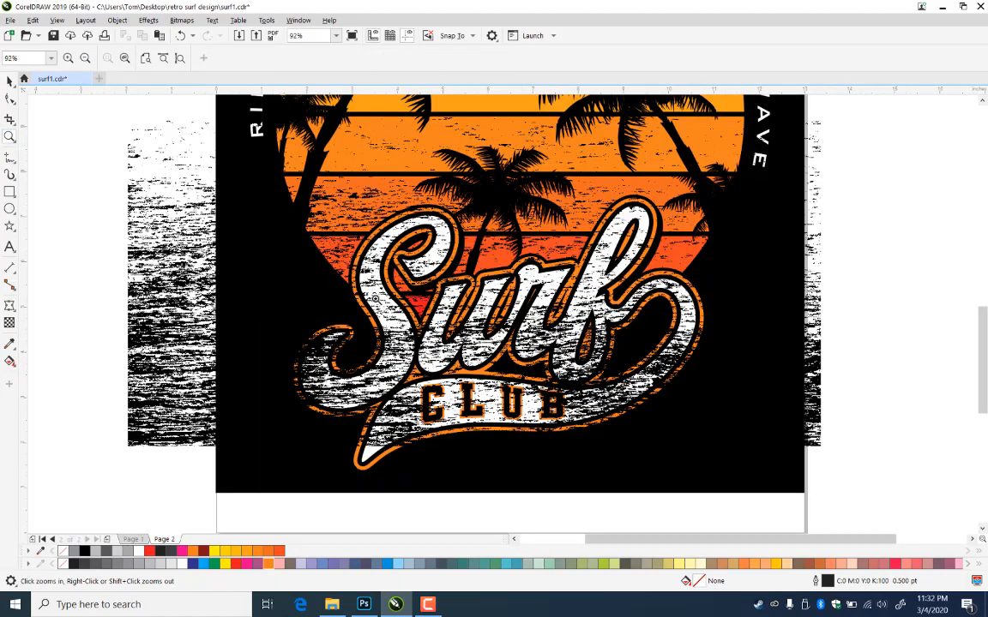
# Resize the clipped wood texture to about 10.8 by 4.1 inches and position it over the lower part of the Surf Club lettering
pyautogui.click(9, 80)
pyautogui.click(780, 250)
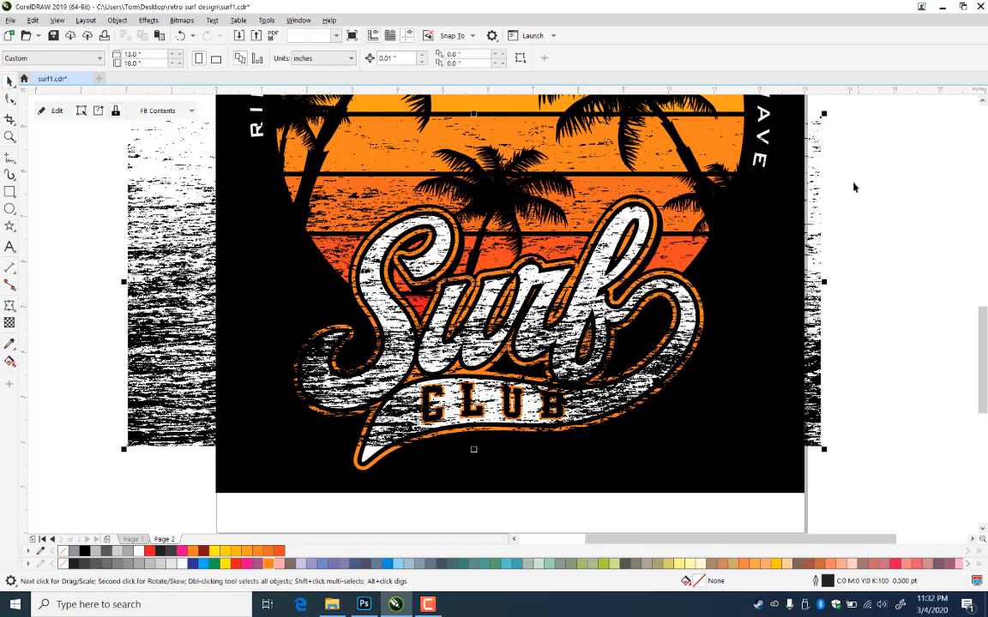
pyautogui.moveTo(823, 114); pyautogui.dragTo(598, 264)
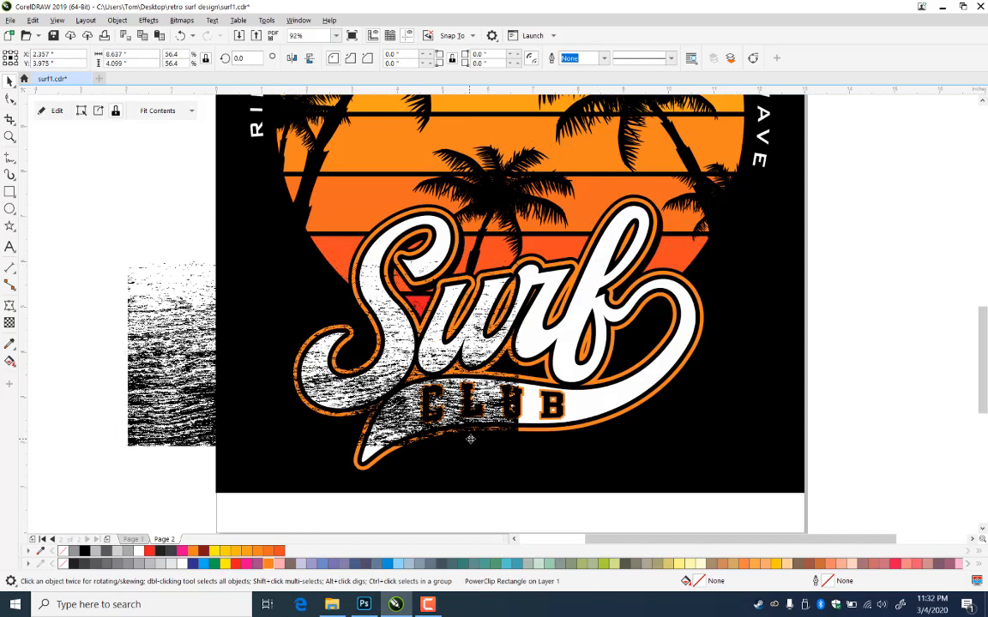
pyautogui.moveTo(472, 450); pyautogui.dragTo(607, 482)
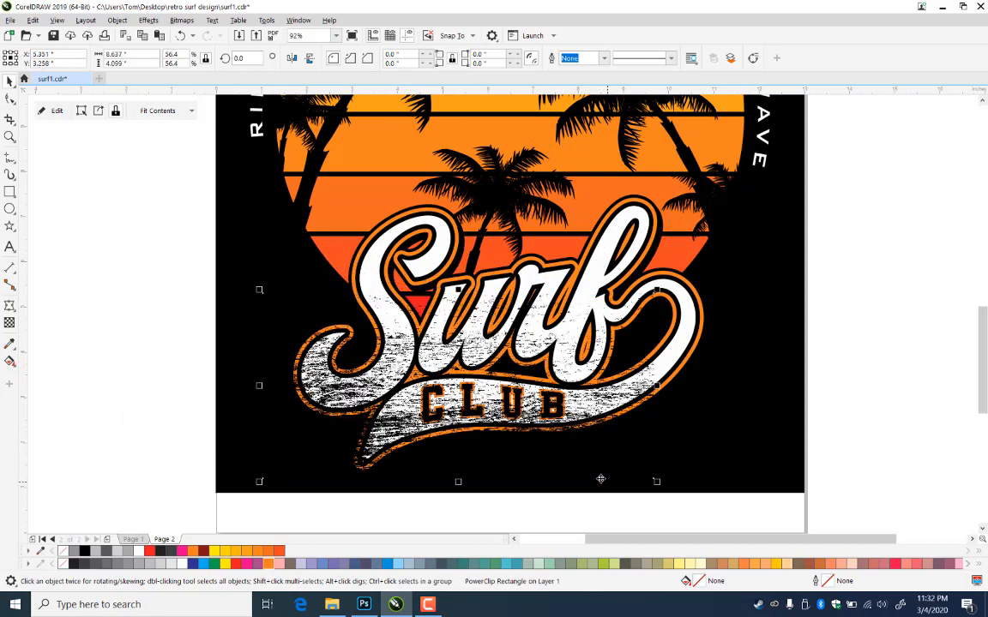
pyautogui.moveTo(656, 385); pyautogui.dragTo(756, 396)
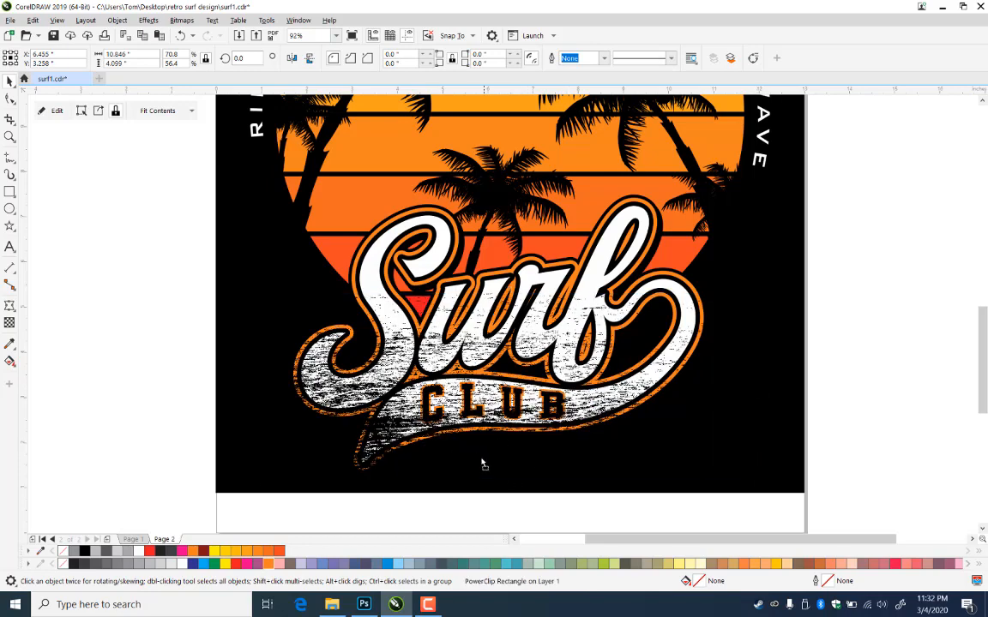
pyautogui.moveTo(480, 461); pyautogui.dragTo(466, 480)
pyautogui.moveTo(523, 455); pyautogui.dragTo(498, 462)
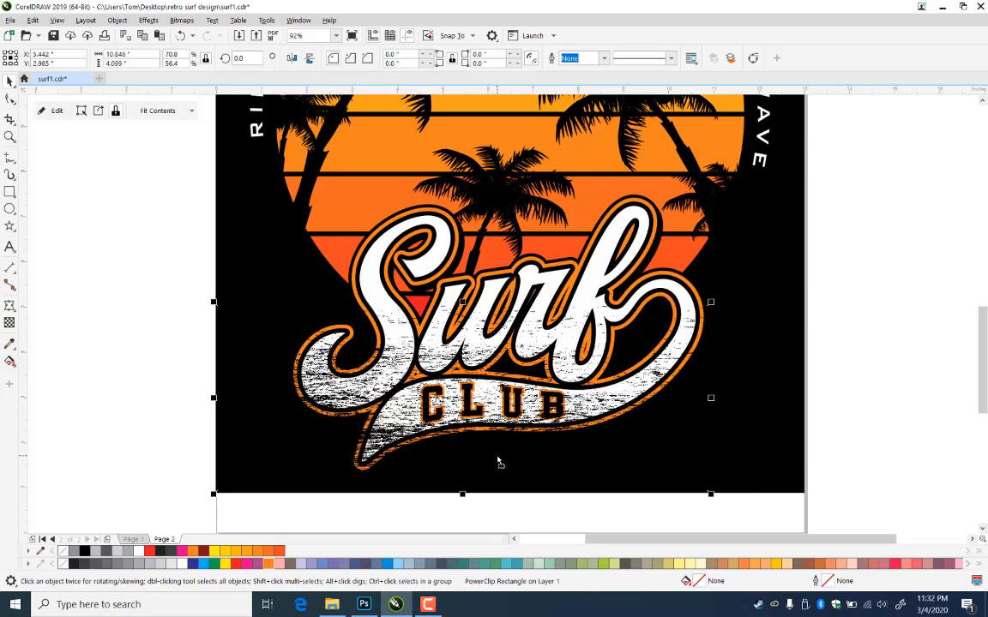
pyautogui.click(911, 395)
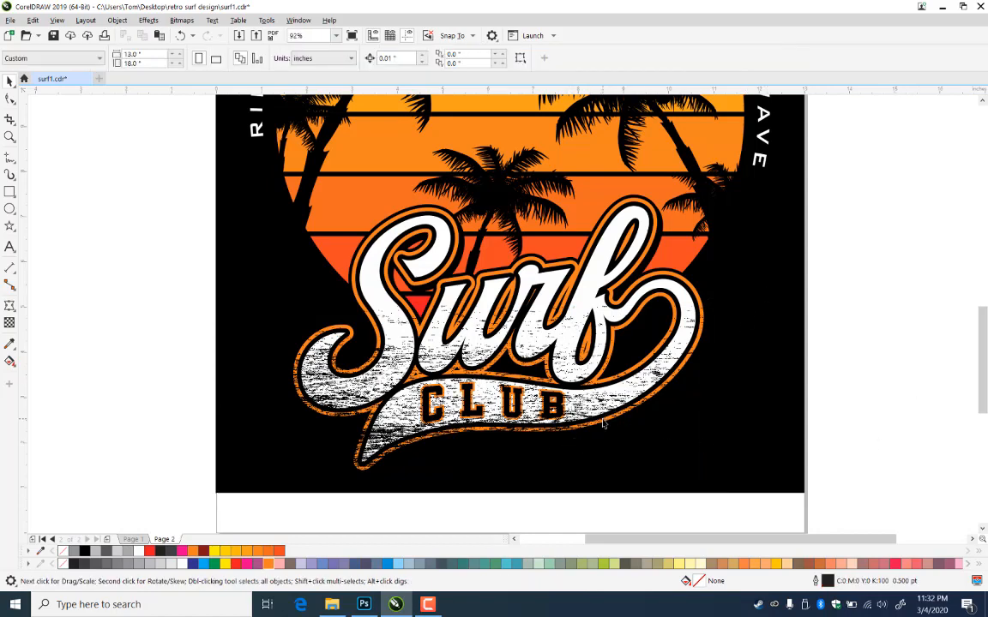
# Duplicate the clipped wood texture and place the copy over the 68 numerals at the top of the design
pyautogui.click(535, 308)
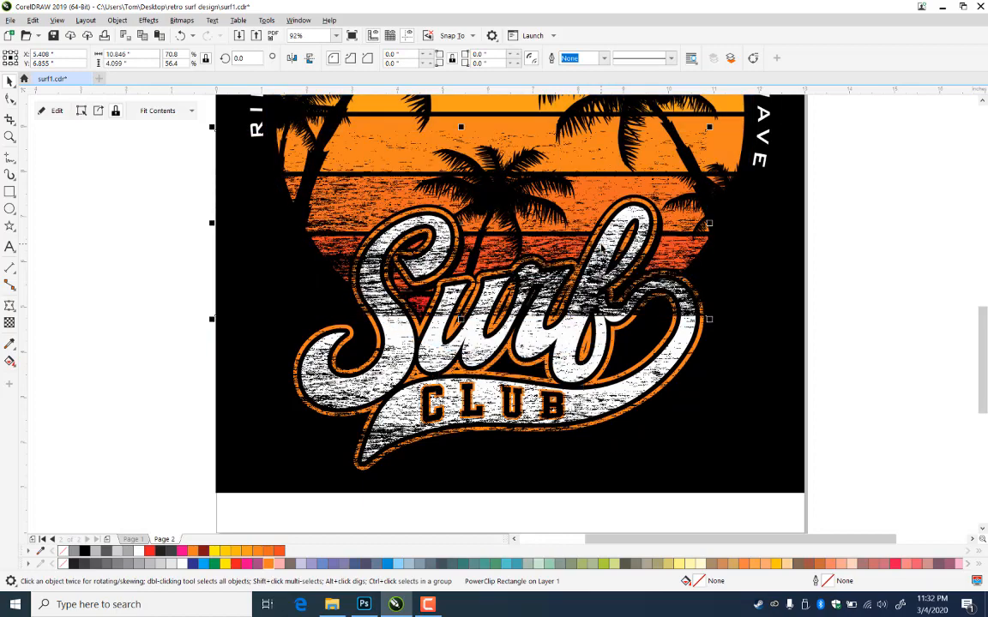
pyautogui.scroll(5, 541, 221)
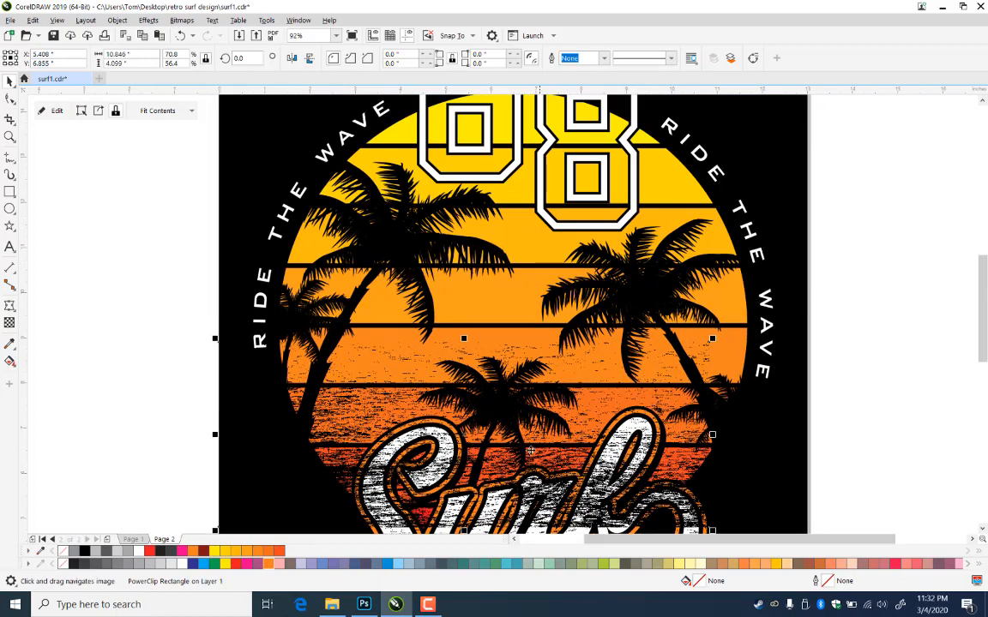
pyautogui.moveTo(474, 366); pyautogui.dragTo(608, 103)
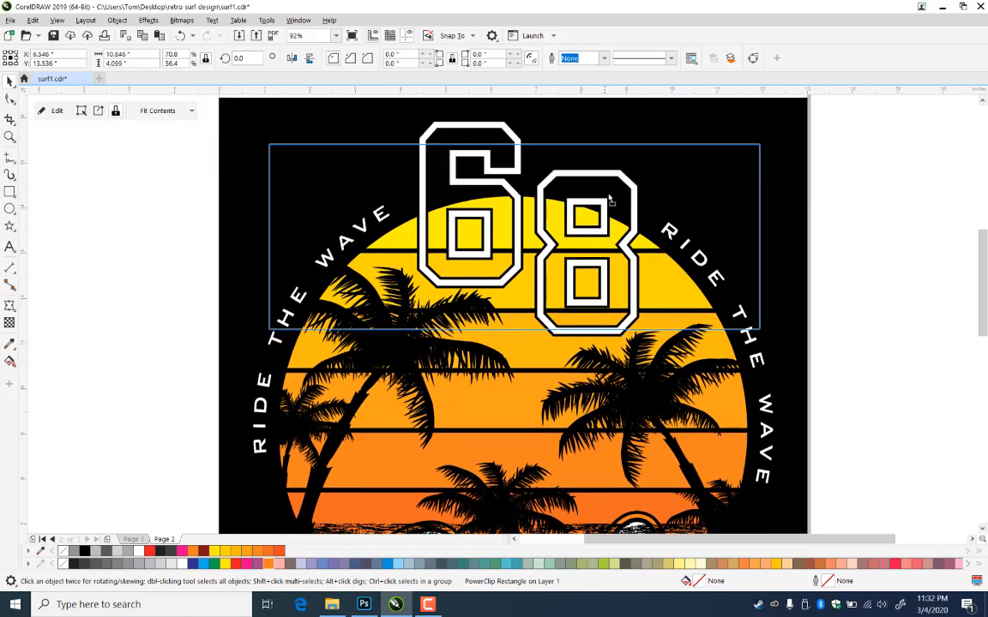
pyautogui.moveTo(613, 187); pyautogui.dragTo(614, 188)
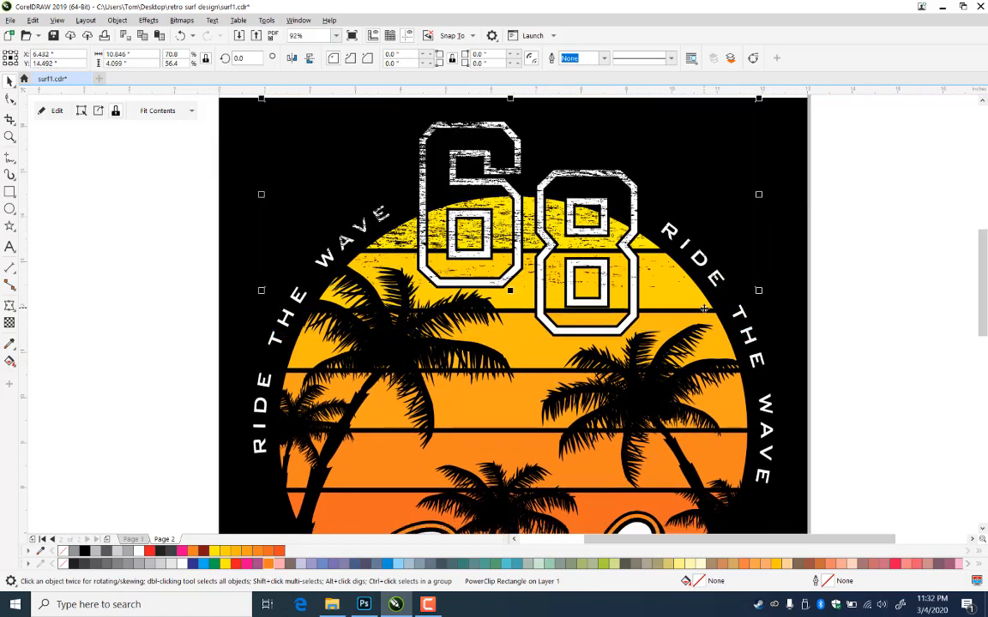
pyautogui.click(891, 269)
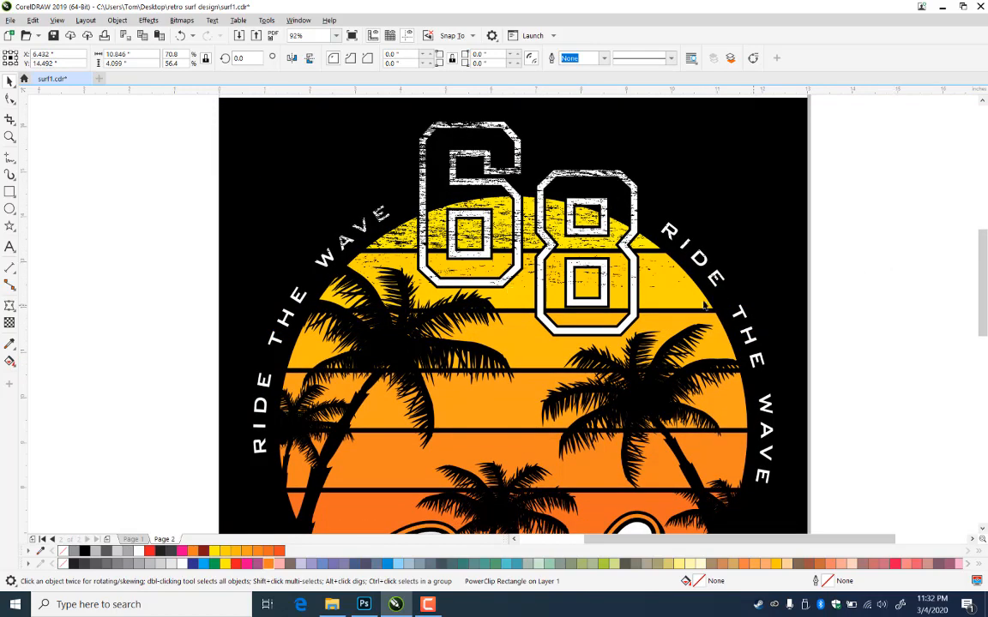
# Duplicate the texture over the 68 and place the copy across the upper palm trees and middle sun stripes
pyautogui.click(611, 156)
pyautogui.moveTo(612, 152); pyautogui.dragTo(606, 342)
pyautogui.moveTo(607, 341); pyautogui.dragTo(607, 341)
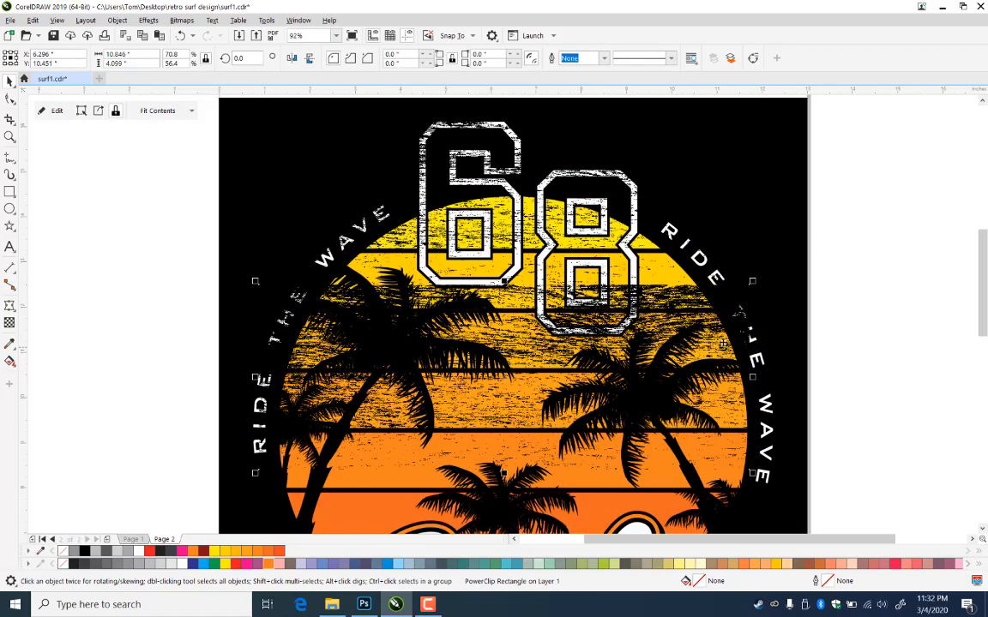
# Edit the middle copy's PowerClip contents, shift the wood image up and slightly left within the frame, and finish editing
pyautogui.click(52, 110)
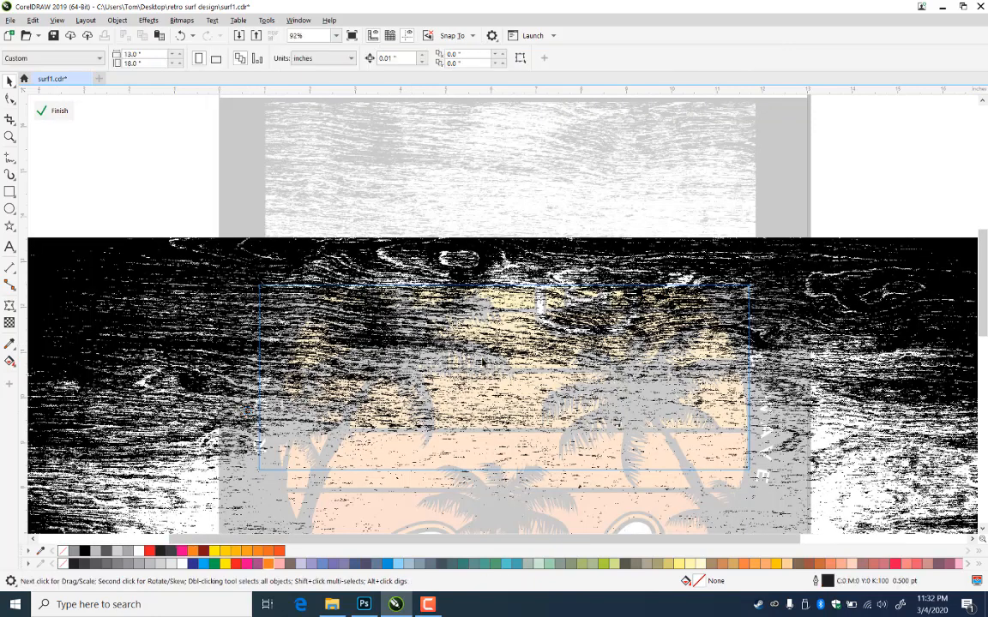
pyautogui.click(497, 352)
pyautogui.moveTo(498, 352); pyautogui.dragTo(478, 286)
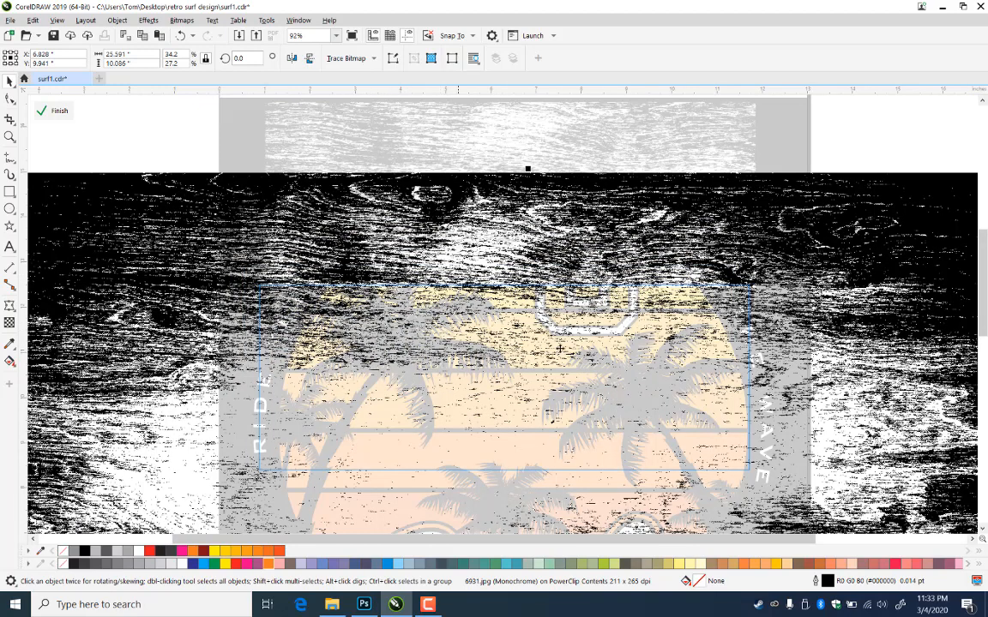
pyautogui.click(44, 113)
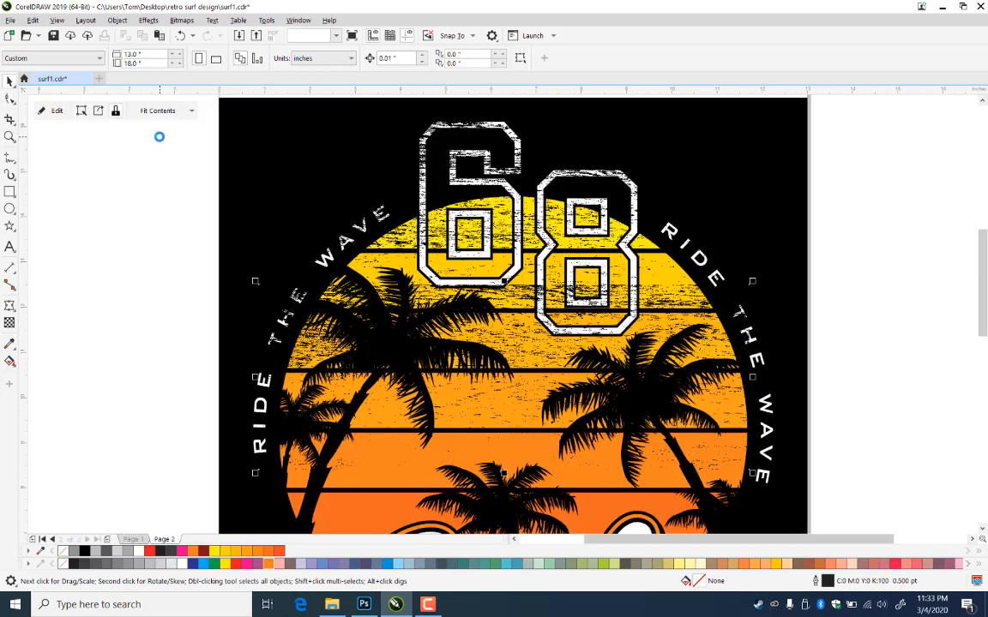
pyautogui.click(108, 237)
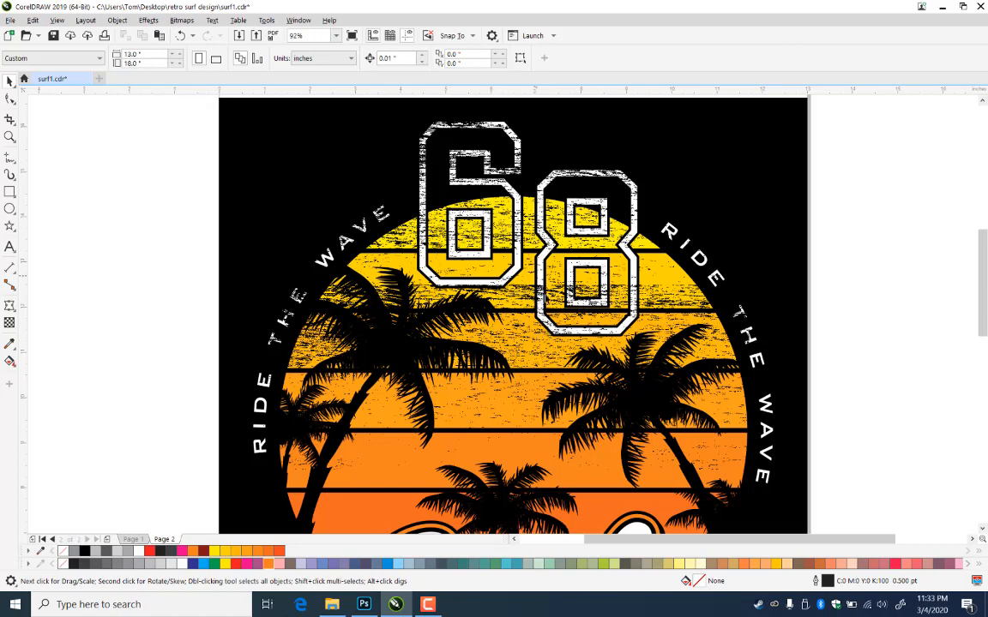
# Move the middle texture copy down to start at the stripe below the 68, and stretch the top copy downward to meet it
pyautogui.moveTo(478, 302); pyautogui.dragTo(531, 362)
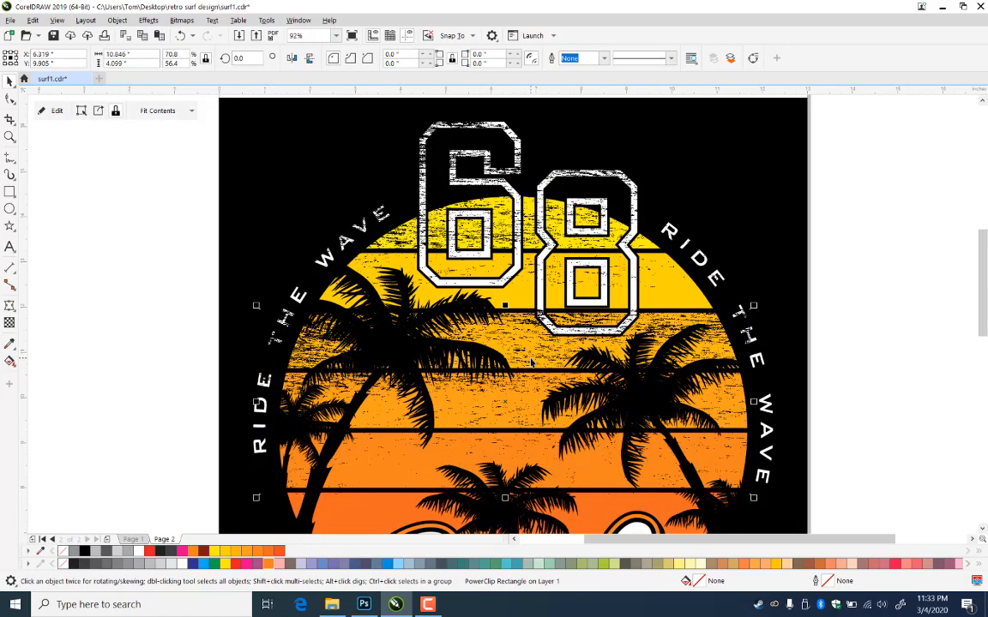
pyautogui.click(539, 277)
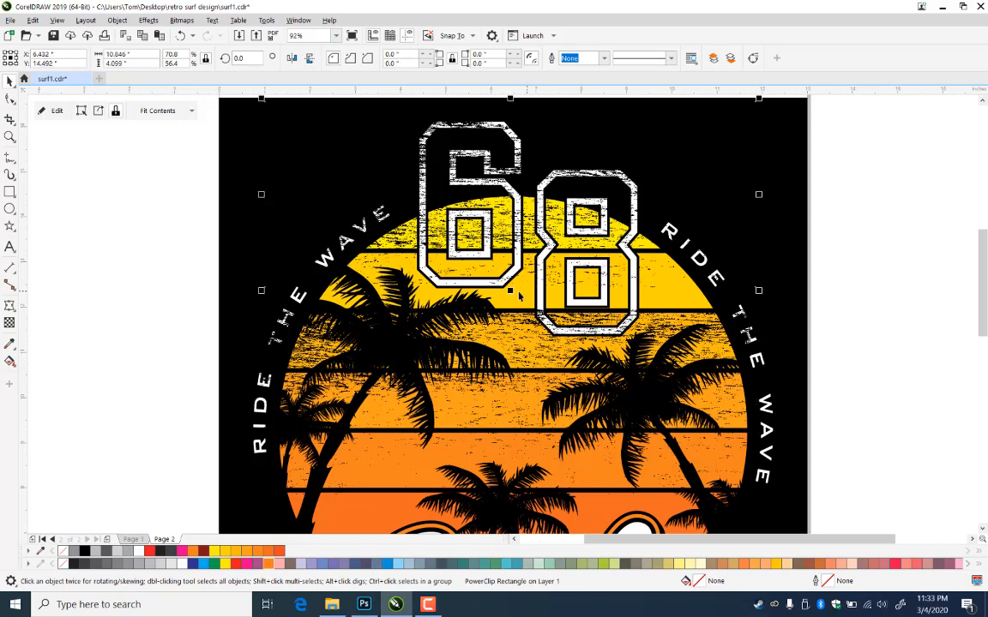
pyautogui.moveTo(510, 292); pyautogui.dragTo(512, 314)
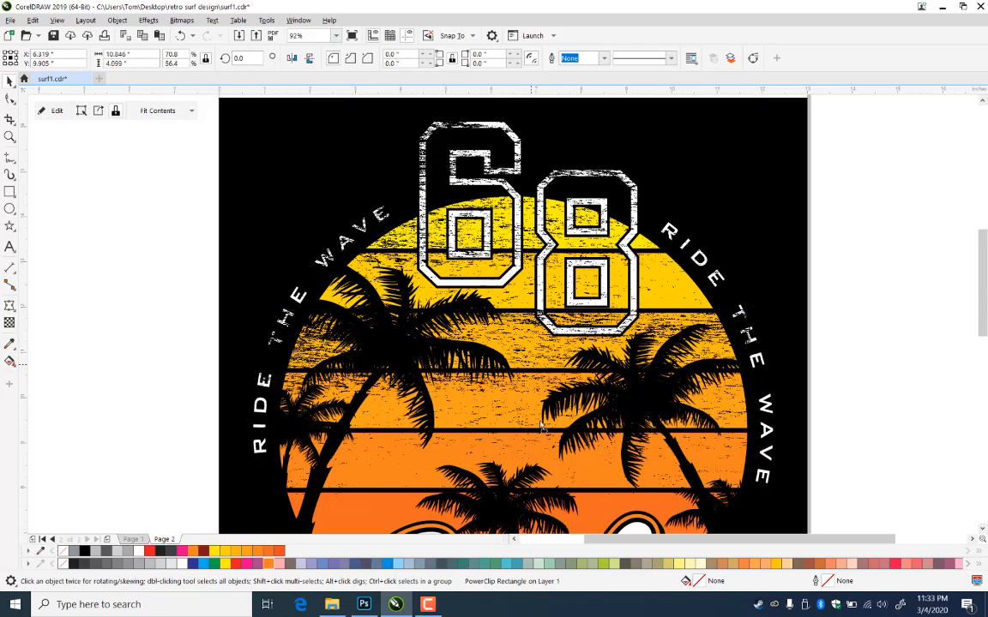
# Duplicate the middle texture onto the lower sun stripes just above the Surf lettering, and review the whole design
pyautogui.moveTo(489, 383); pyautogui.dragTo(570, 373)
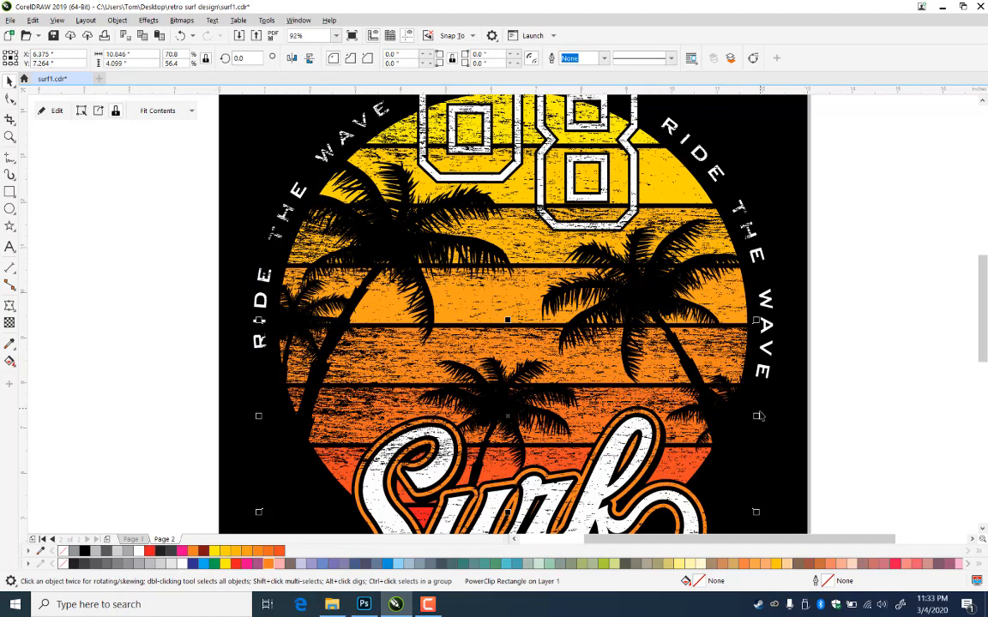
pyautogui.click(844, 501)
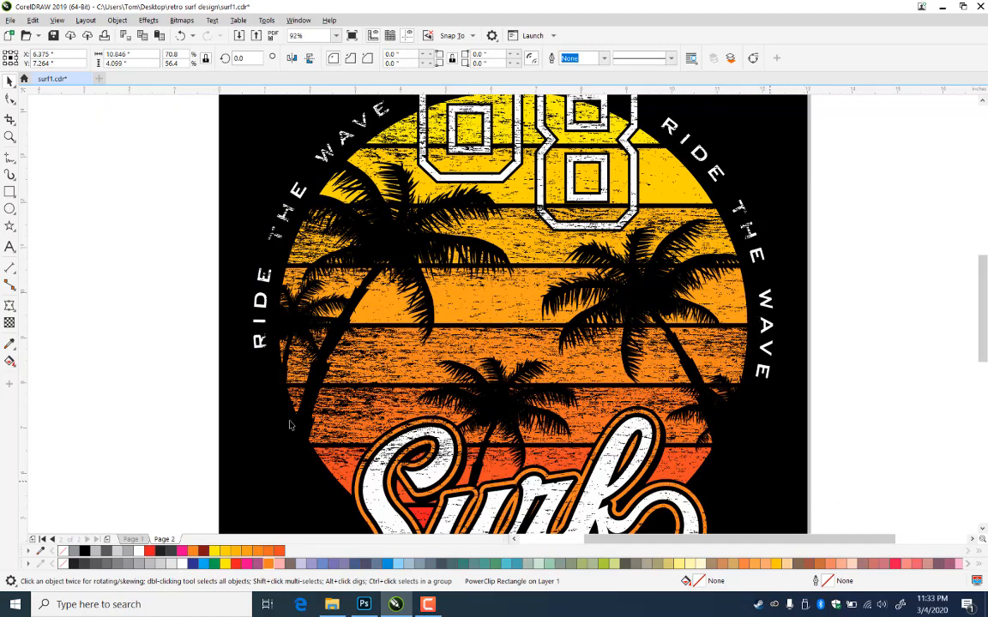
pyautogui.click(9, 137)
pyautogui.scroll(-3, 324, 260)
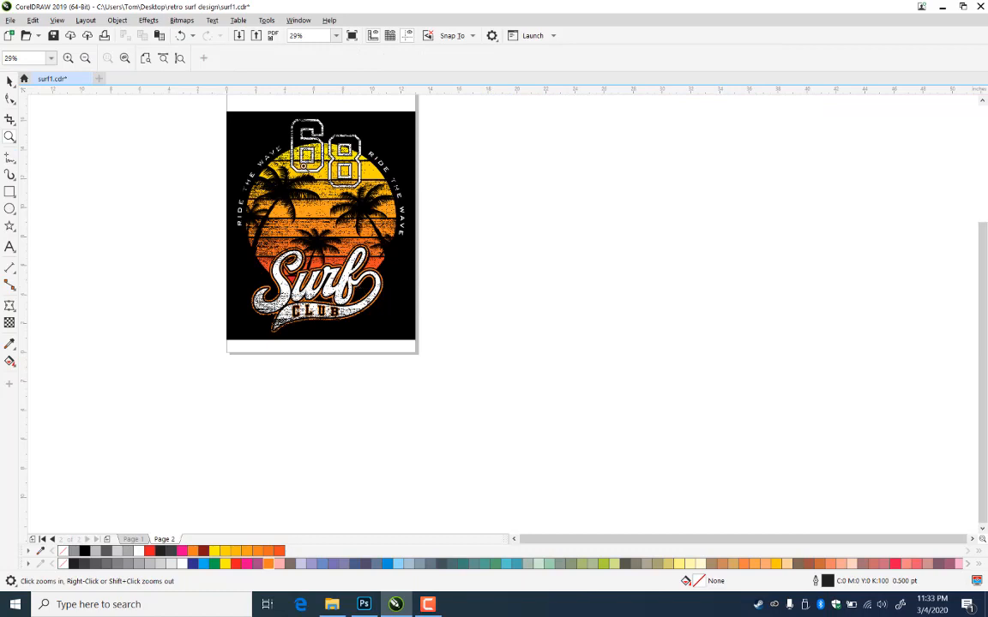
pyautogui.moveTo(196, 111); pyautogui.dragTo(433, 344)
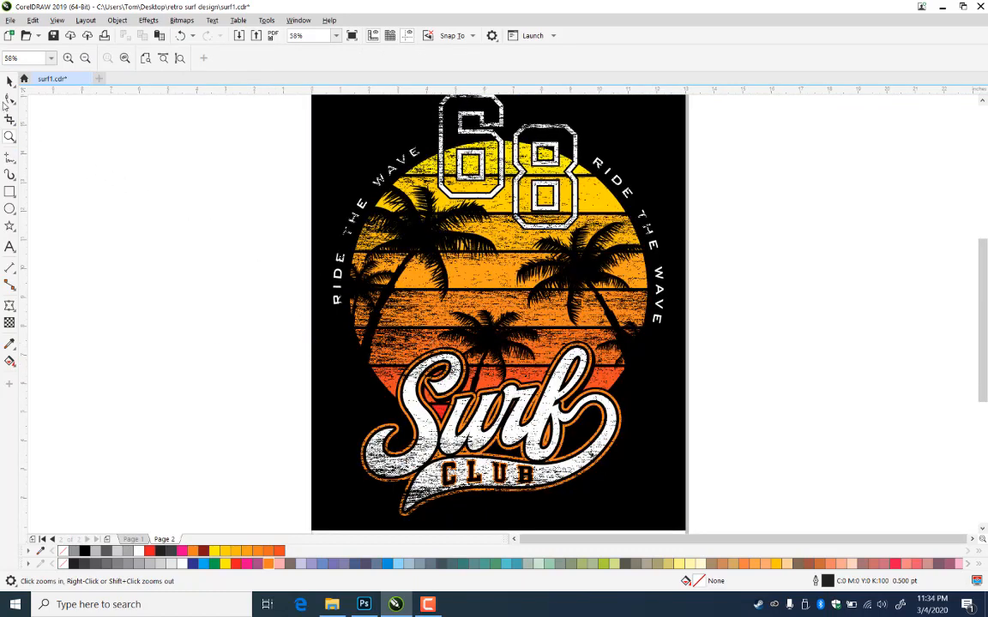
# Save the distressed surf design to the existing file
pyautogui.click(9, 80)
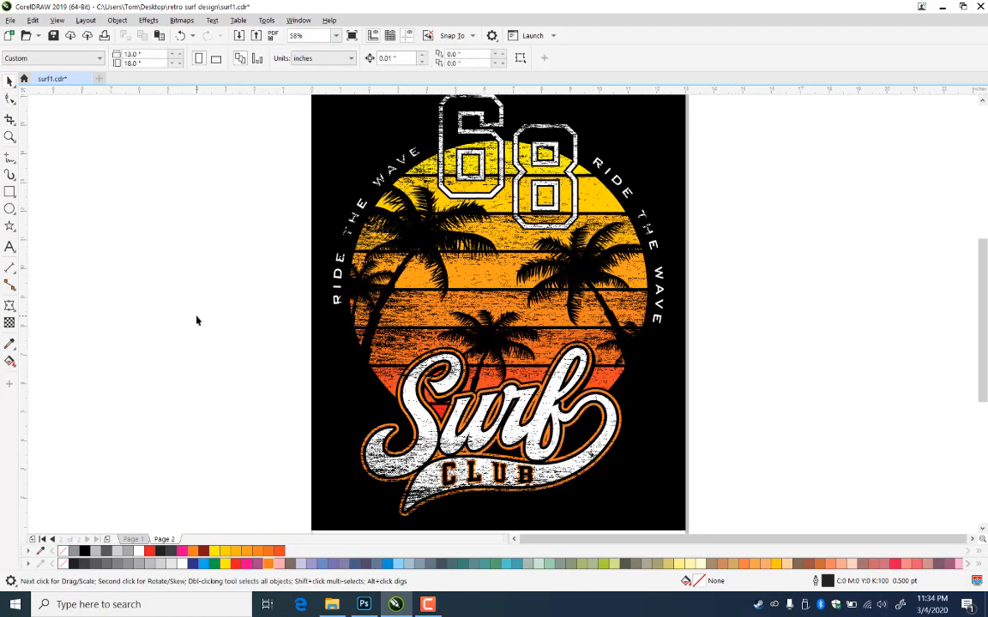
pyautogui.hotkey('ctrl', 's')
pyautogui.click(428, 604)
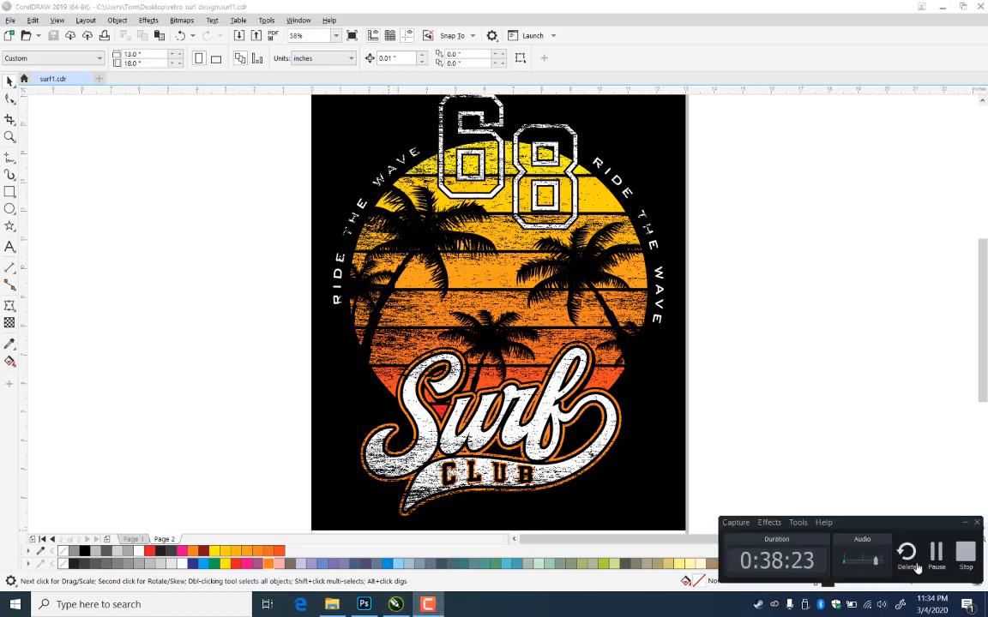